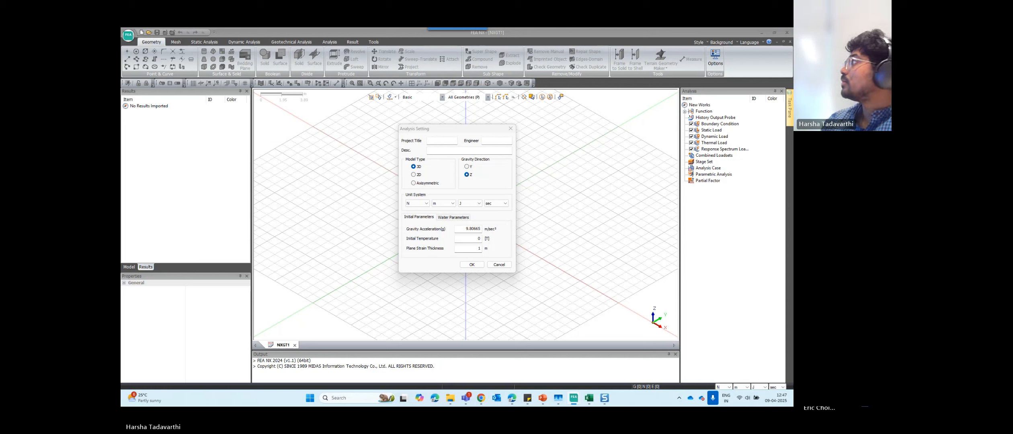
# Set up the new project as a 2D model with gravity in the Y direction and accept the analysis settings.
pyautogui.click(442, 140)
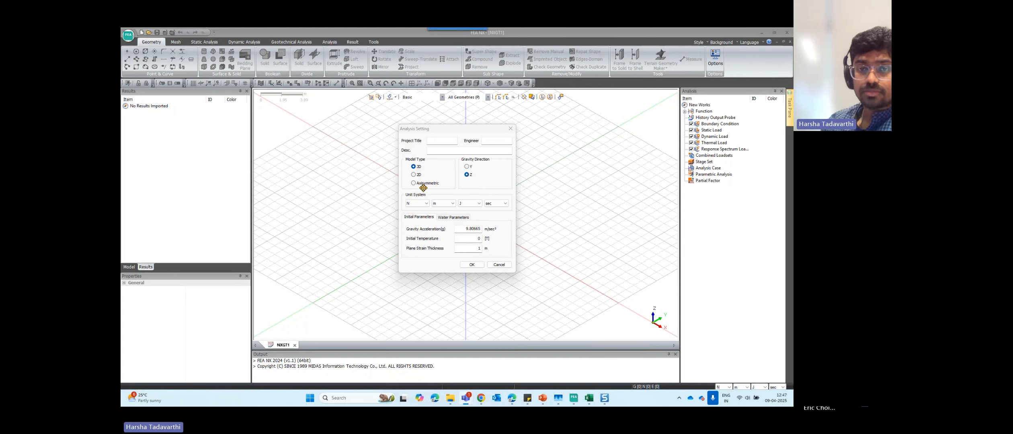
pyautogui.click(413, 174)
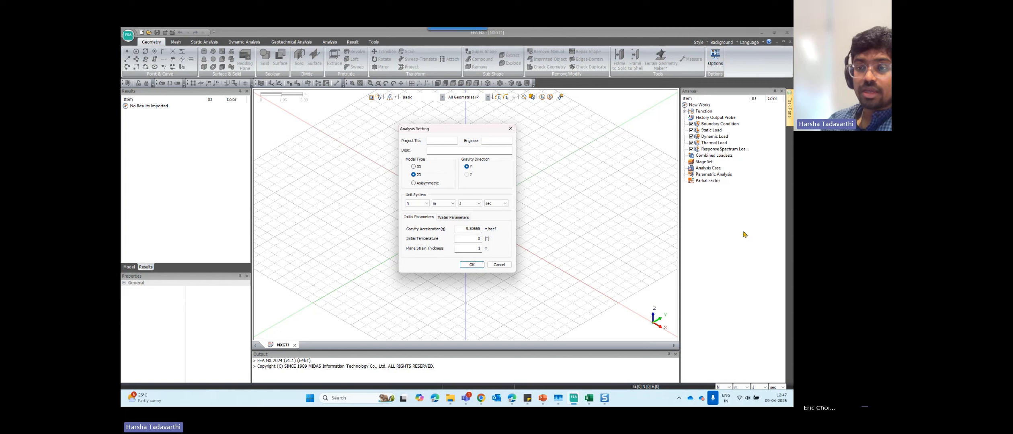
pyautogui.click(748, 339)
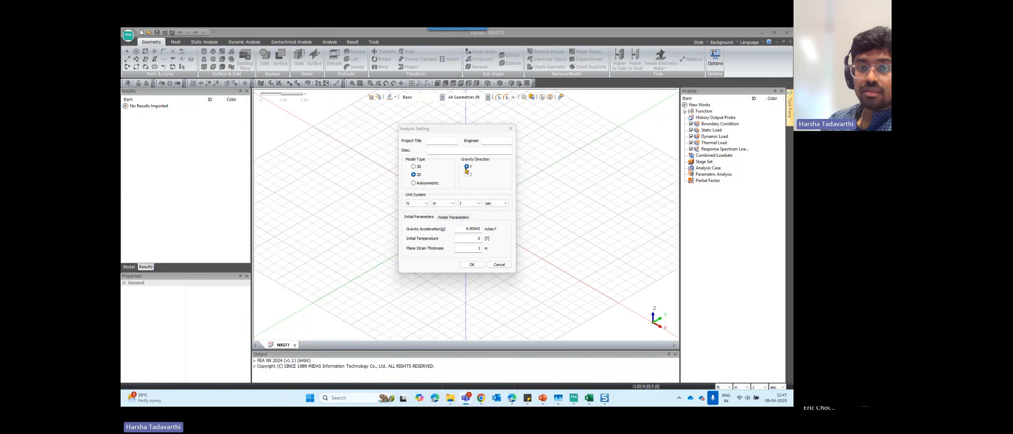
pyautogui.moveTo(462, 229); pyautogui.dragTo(481, 229)
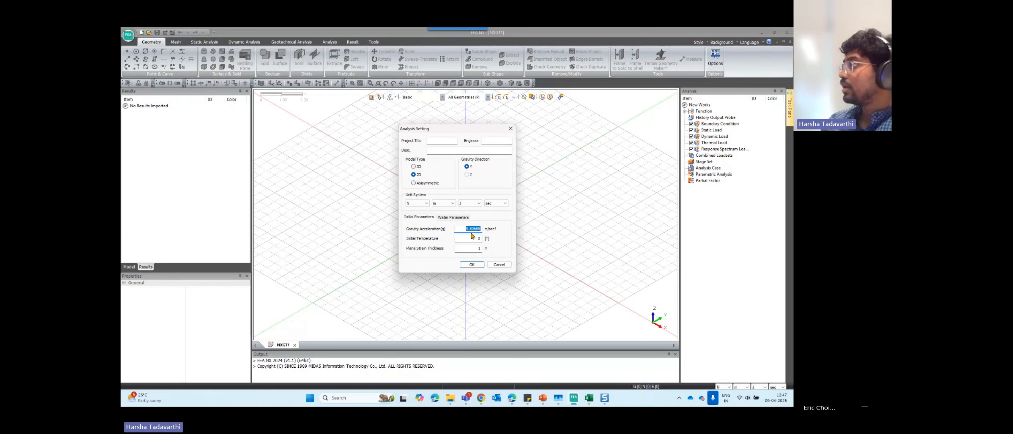
pyautogui.click(477, 249)
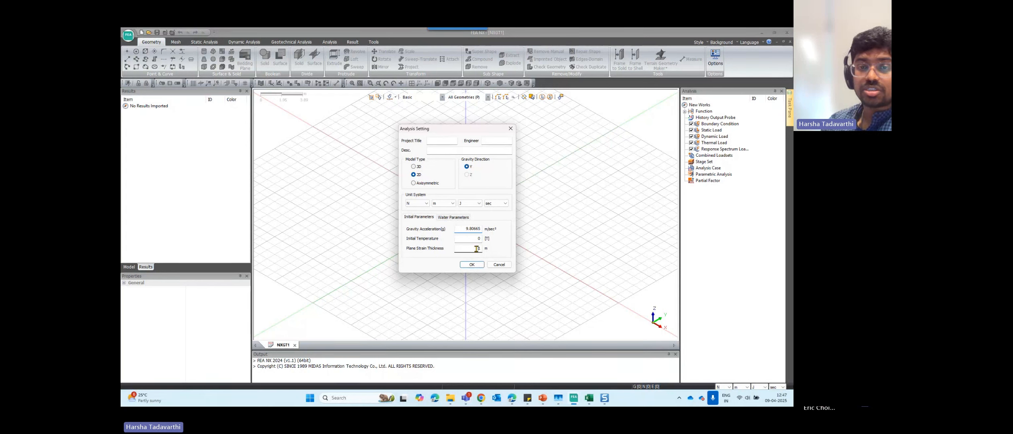
pyautogui.moveTo(477, 249); pyautogui.dragTo(481, 247)
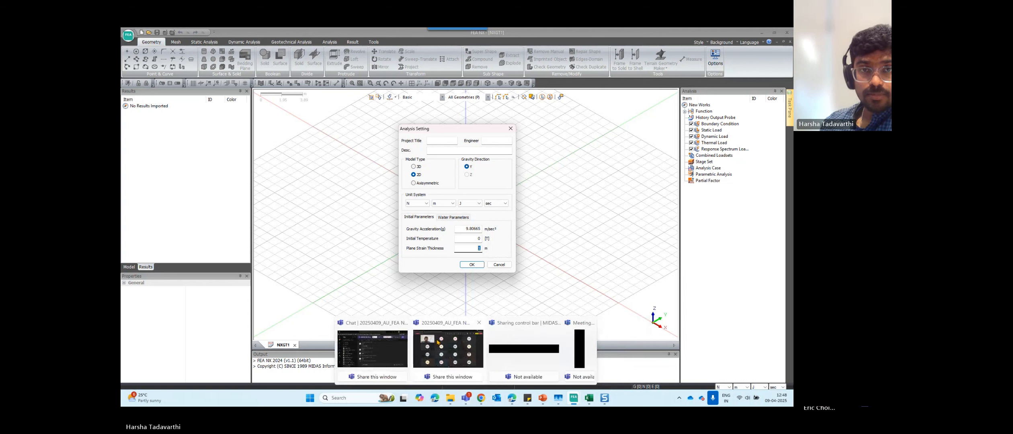
pyautogui.click(465, 398)
pyautogui.moveTo(549, 39); pyautogui.dragTo(554, 28)
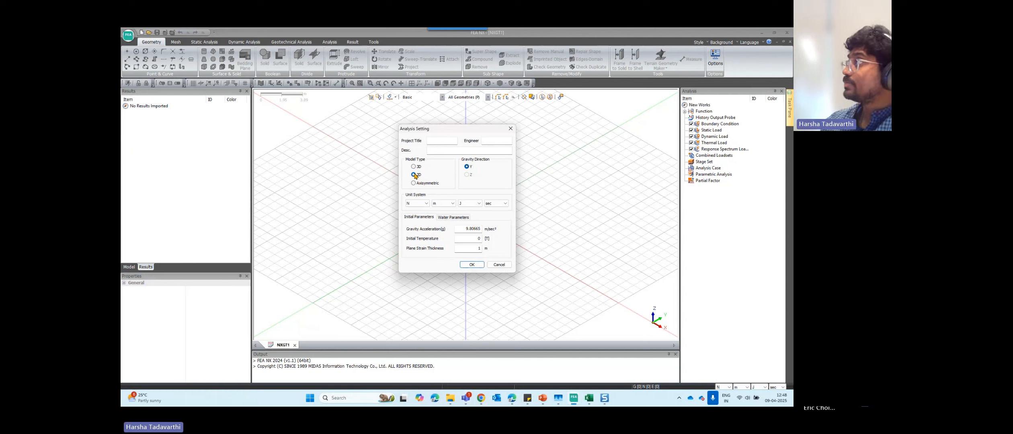
pyautogui.click(478, 263)
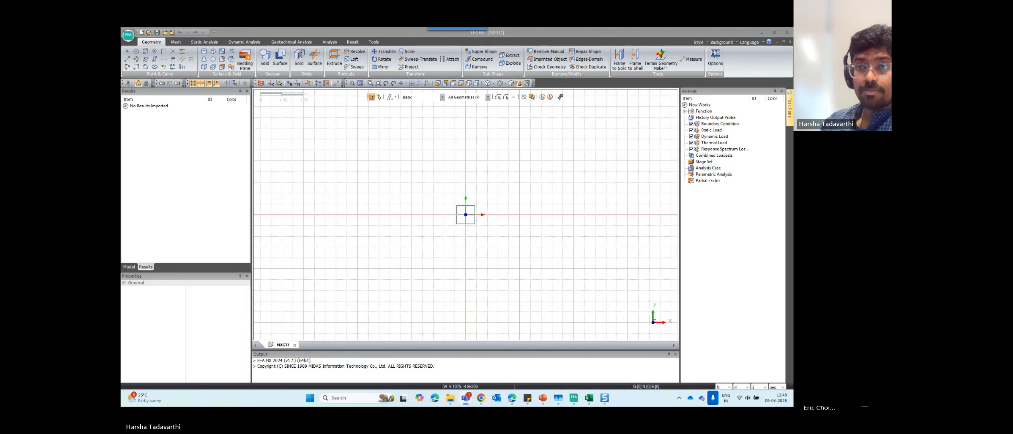
# Examine the work plane grid at different zoom levels and in a rotated view, and restore the front view.
pyautogui.scroll(-2, 429, 249)
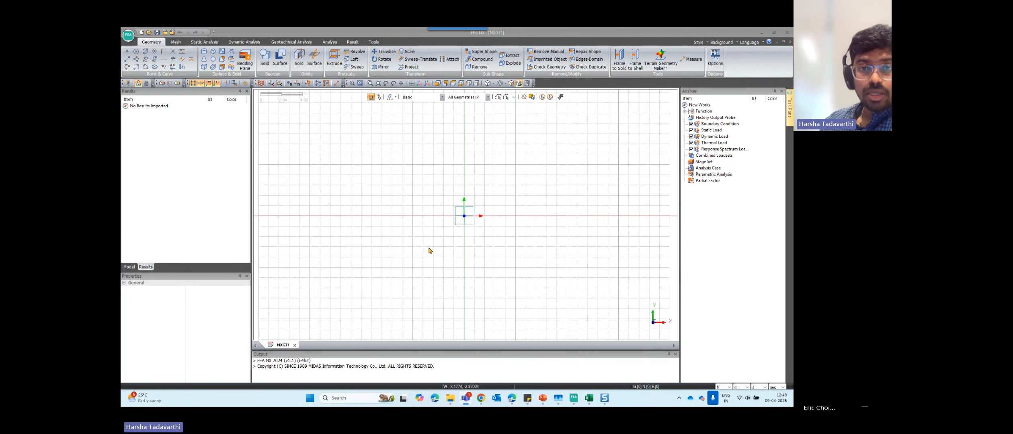
pyautogui.scroll(-3, 547, 193)
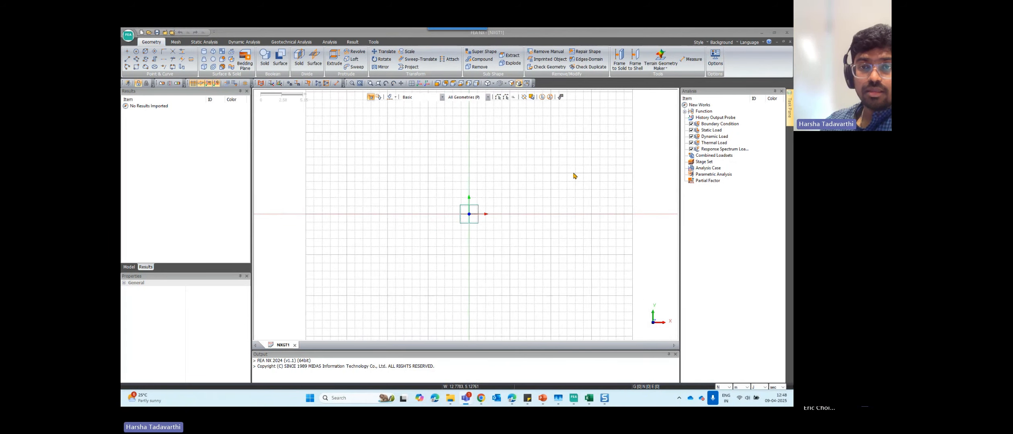
pyautogui.scroll(-1, 454, 245)
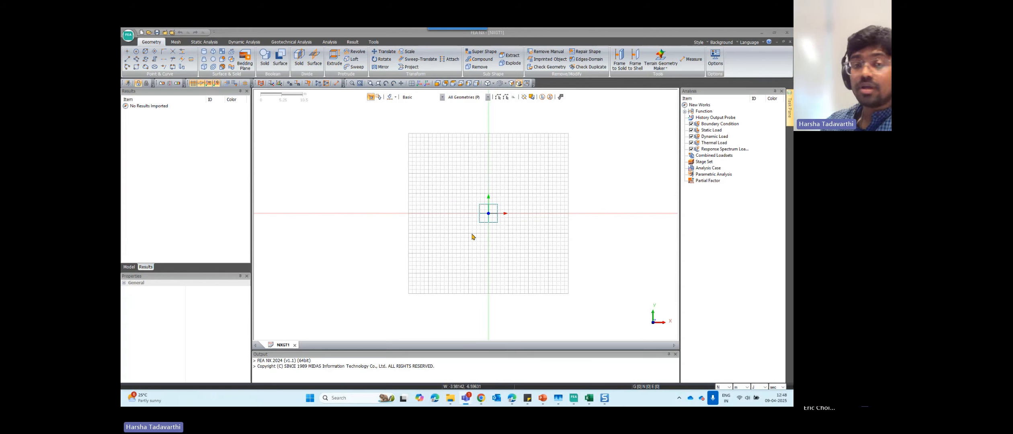
pyautogui.scroll(1, 454, 207)
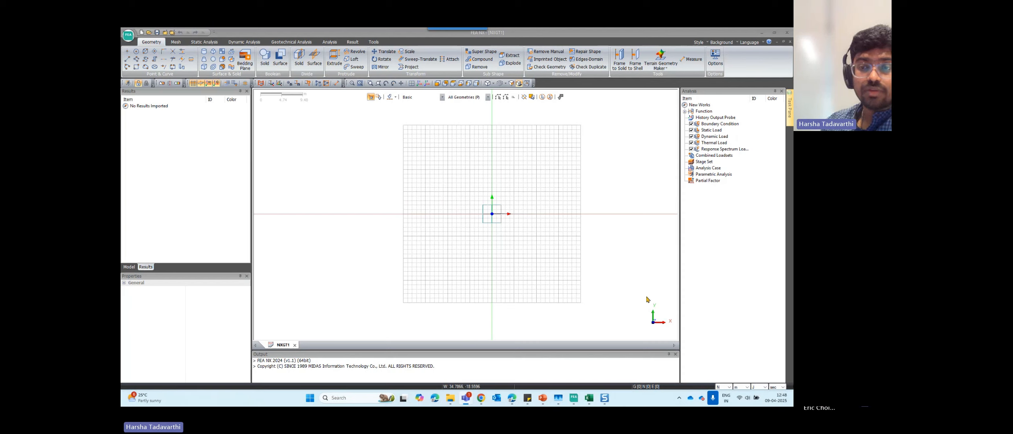
pyautogui.keyDown('ctrl'); pyautogui.moveTo(614, 193); pyautogui.dragTo(520, 215, button='middle'); pyautogui.keyUp('ctrl')
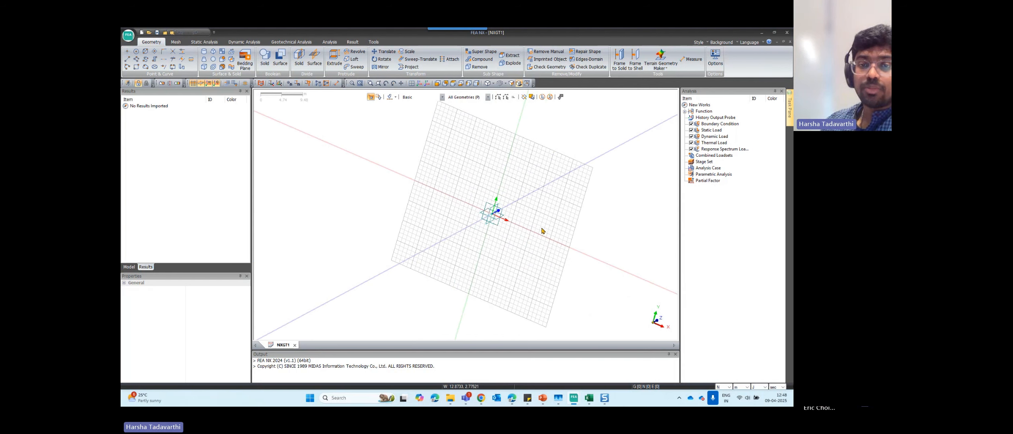
pyautogui.click(437, 83)
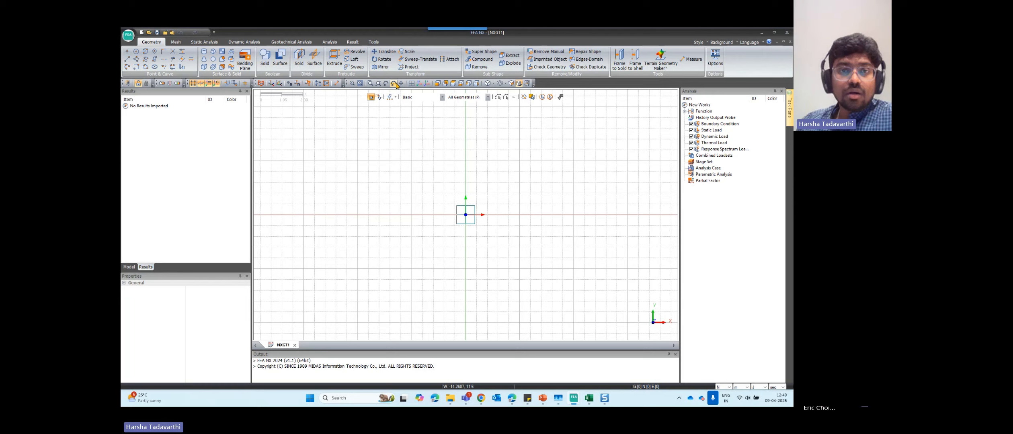
pyautogui.click(441, 85)
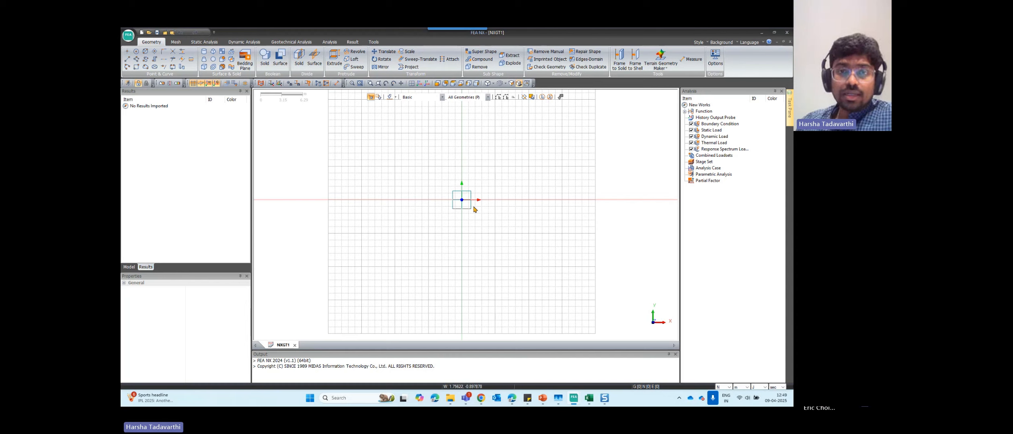
pyautogui.click(439, 85)
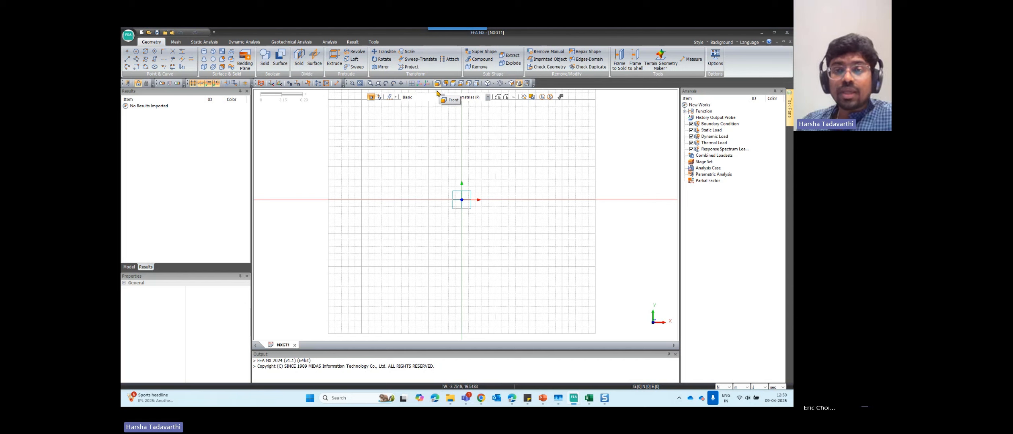
# Measure the point-to-point distance between two neighbouring grid points in the upper-left part of the work plane.
pyautogui.scroll(-1, 484, 238)
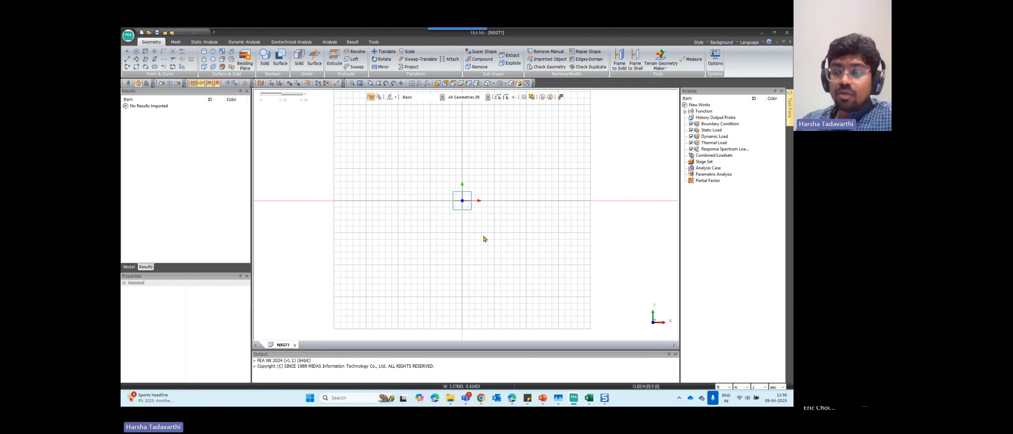
pyautogui.scroll(-5, 484, 236)
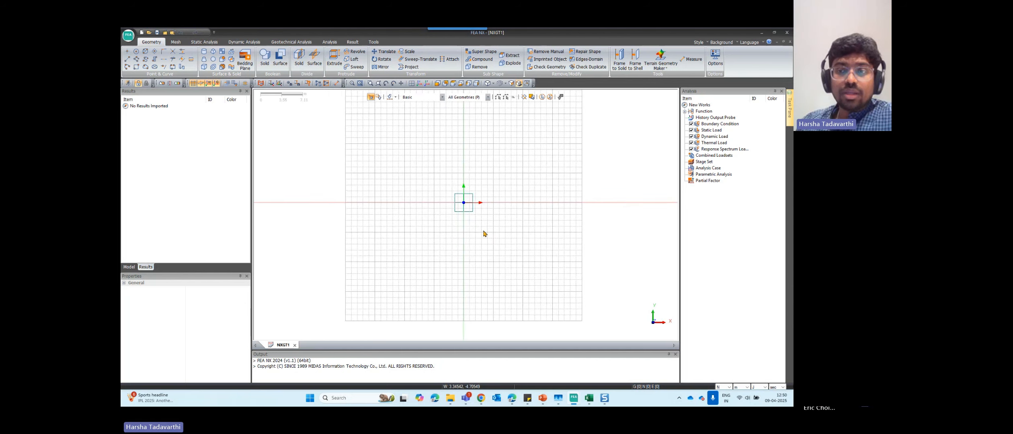
pyautogui.scroll(4, 484, 234)
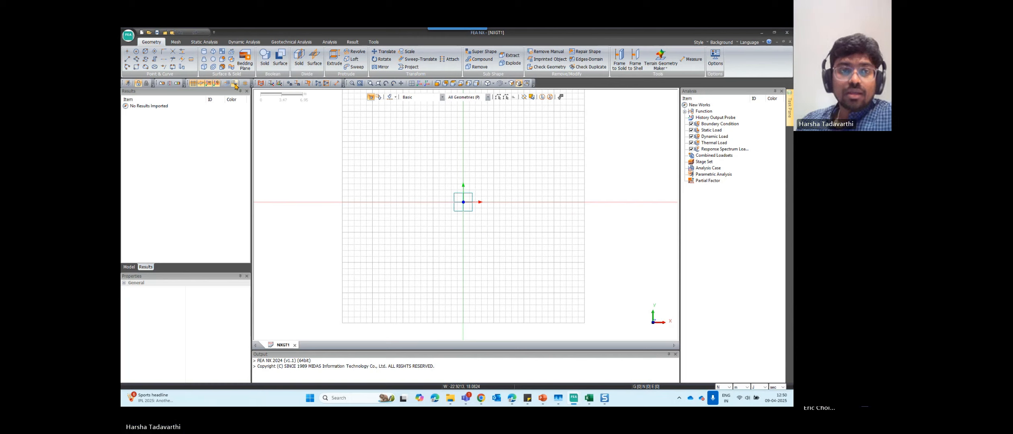
pyautogui.scroll(-1, 374, 208)
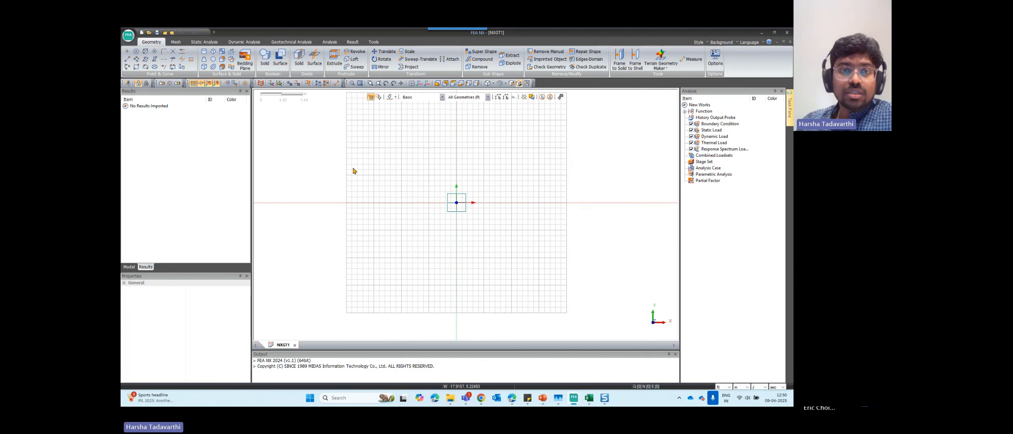
pyautogui.click(336, 84)
pyautogui.scroll(1, 418, 161)
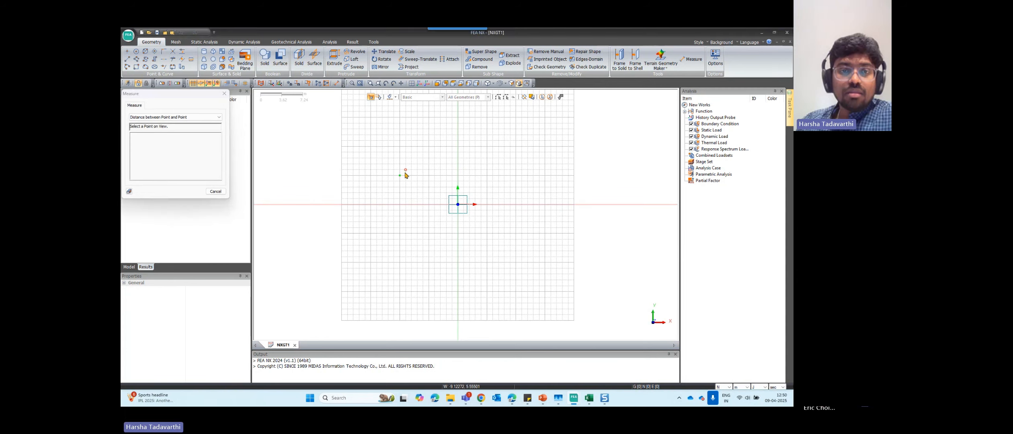
pyautogui.click(405, 176)
pyautogui.scroll(3, 406, 180)
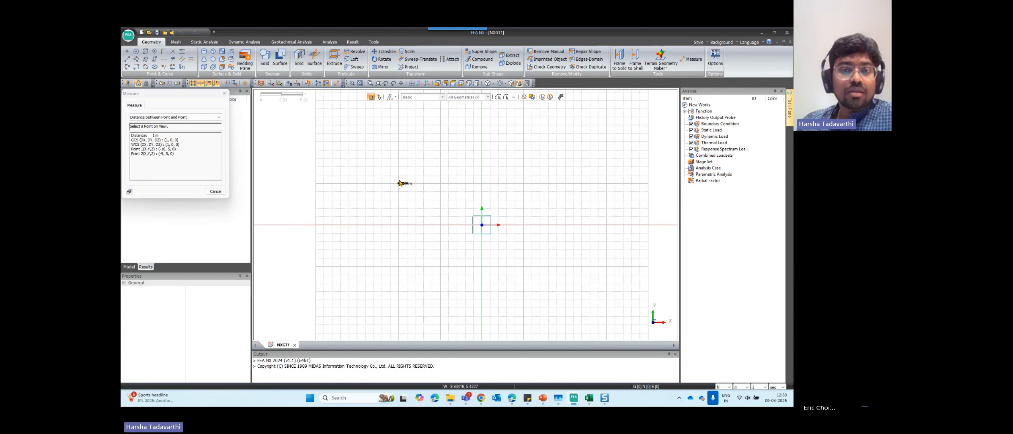
# Measure the distance from the origin straight up to the grid's upper edge, and close the measurement.
pyautogui.scroll(-4, 495, 273)
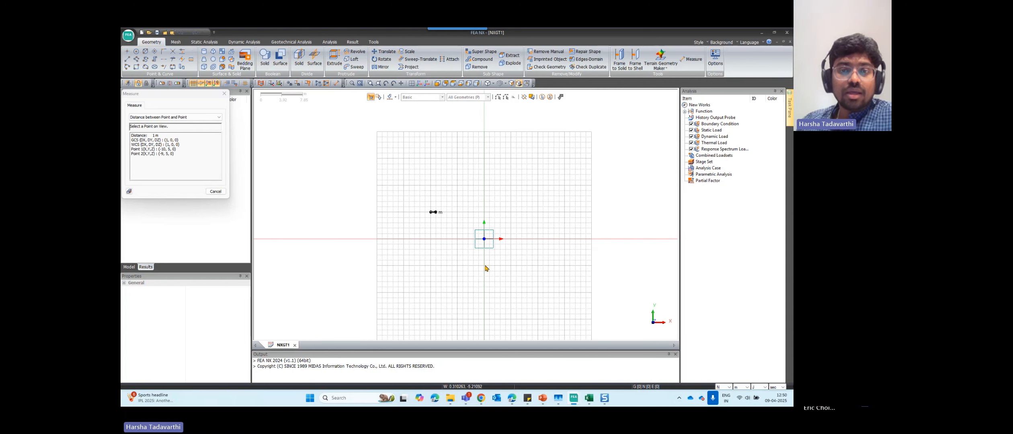
pyautogui.click(485, 240)
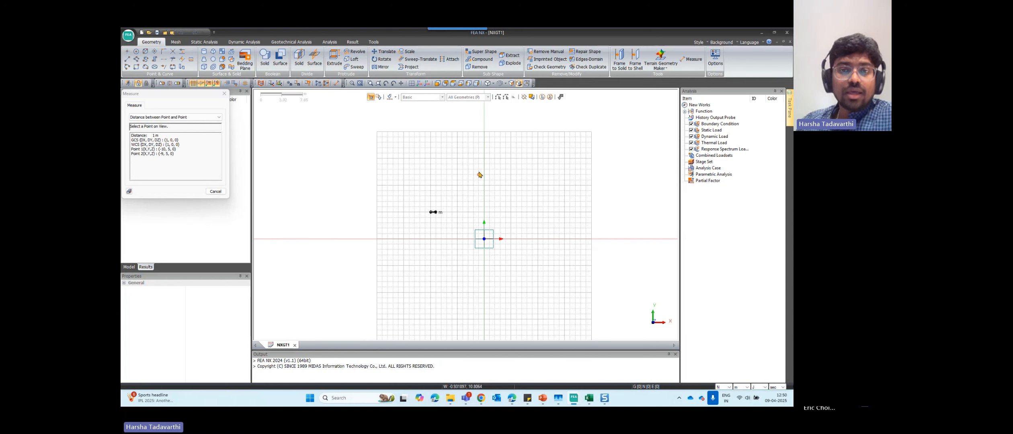
pyautogui.click(484, 134)
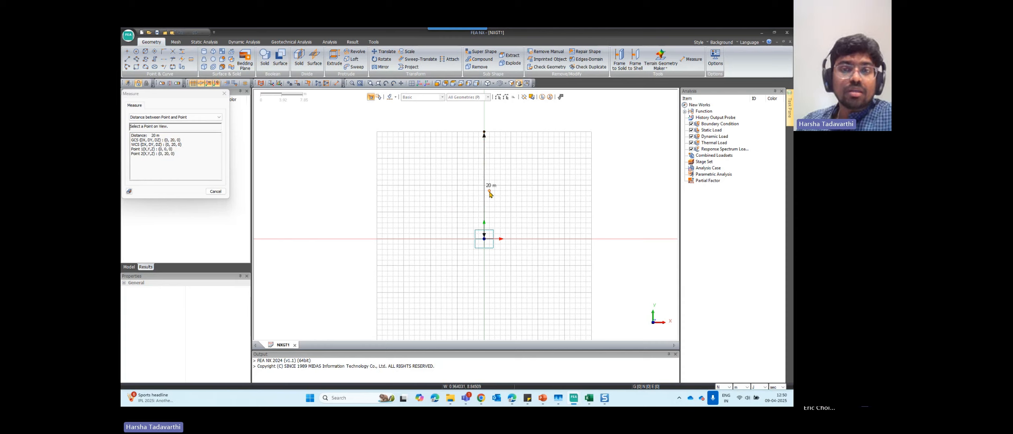
pyautogui.click(216, 192)
# Define the grid with a width of 2 m.
pyautogui.scroll(-1, 468, 206)
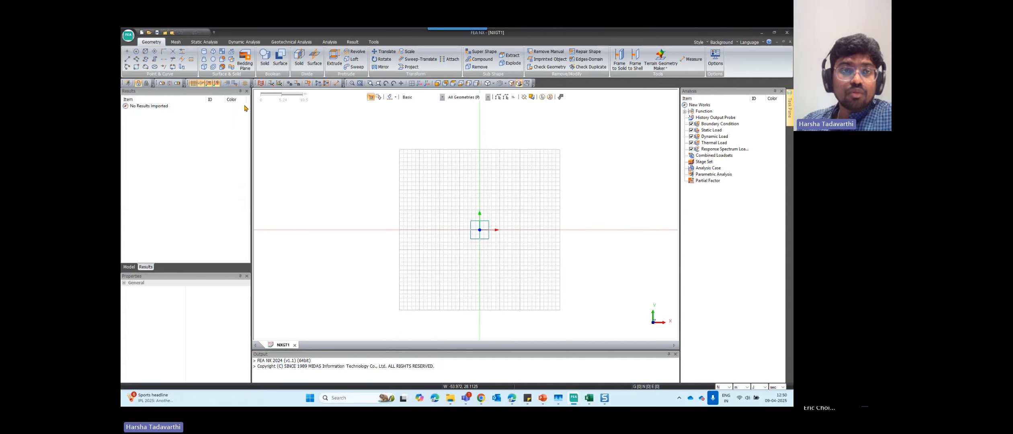
pyautogui.click(237, 84)
pyautogui.moveTo(198, 97); pyautogui.dragTo(257, 100)
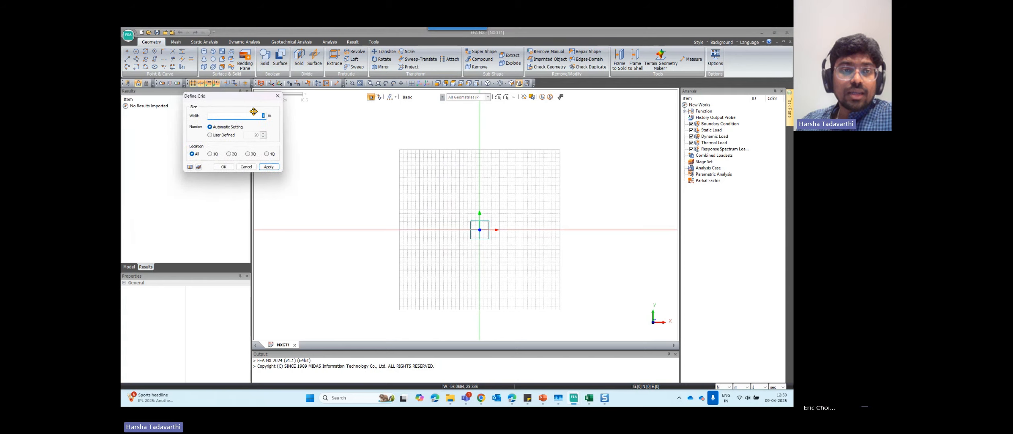
pyautogui.write('2')
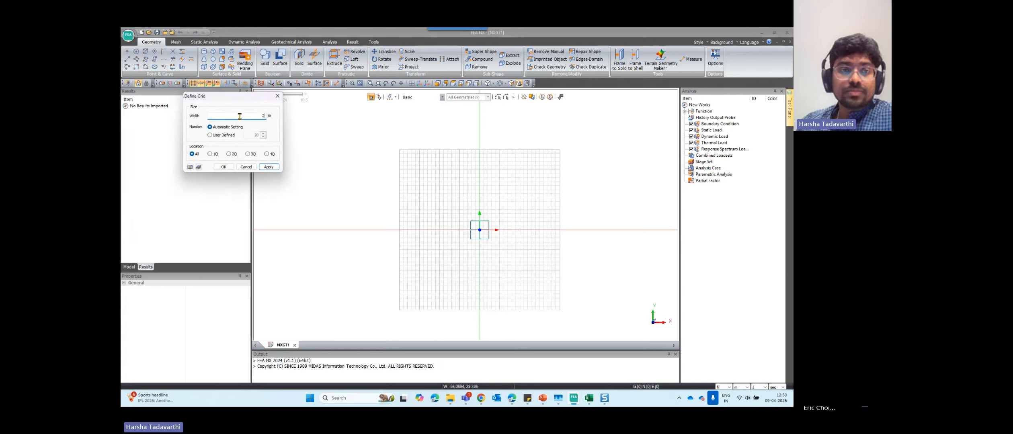
pyautogui.press('ctrl')
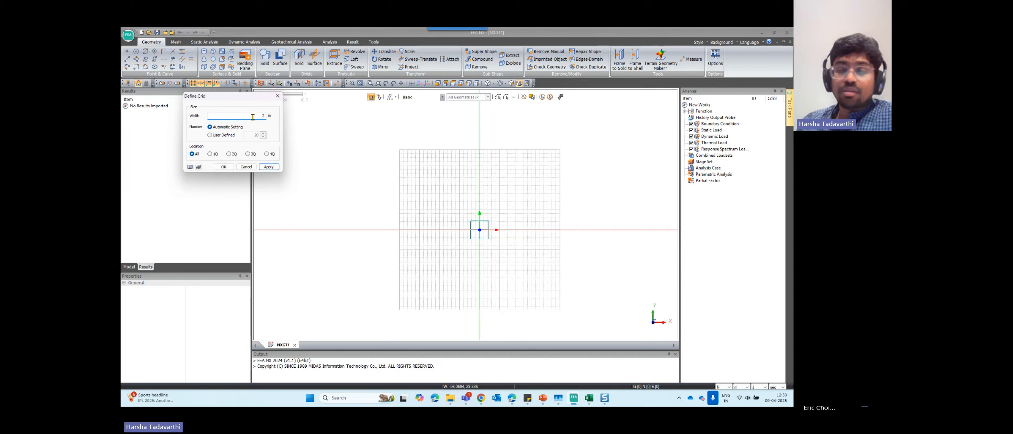
pyautogui.click(223, 167)
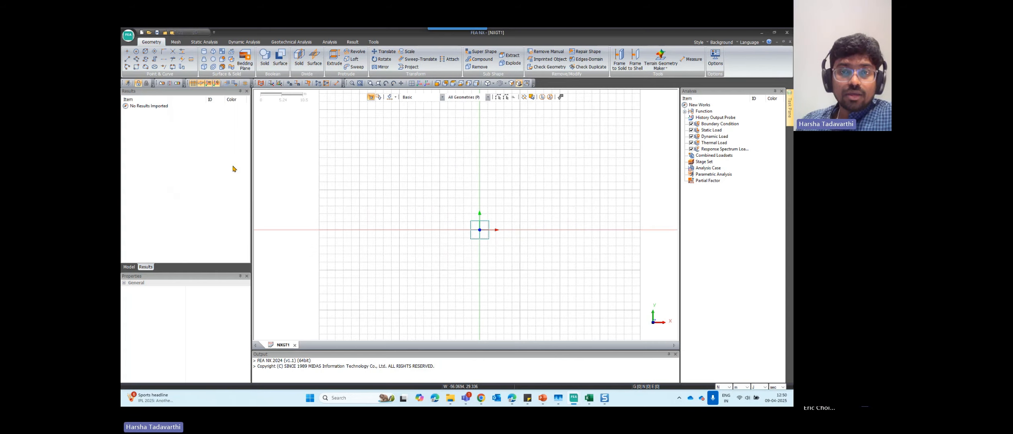
# Measure the spacing between two adjacent points of the redefined grid, and close the measurement.
pyautogui.click(337, 84)
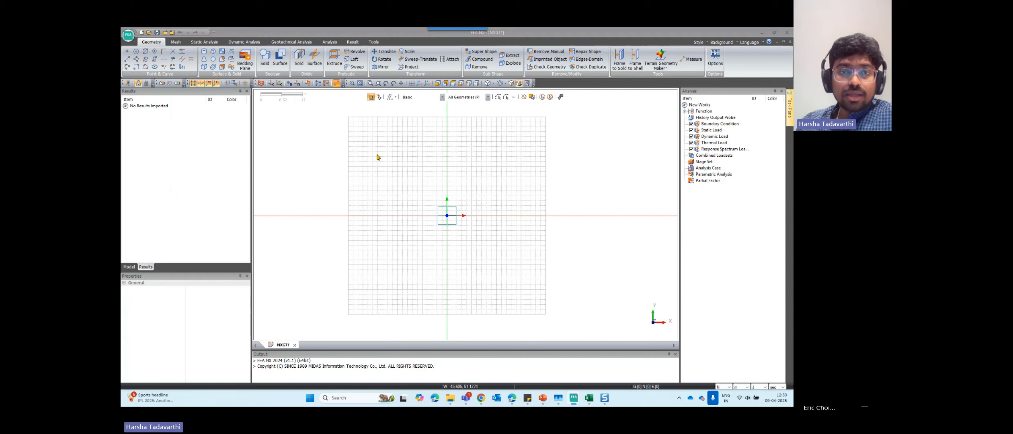
pyautogui.click(396, 166)
pyautogui.click(402, 166)
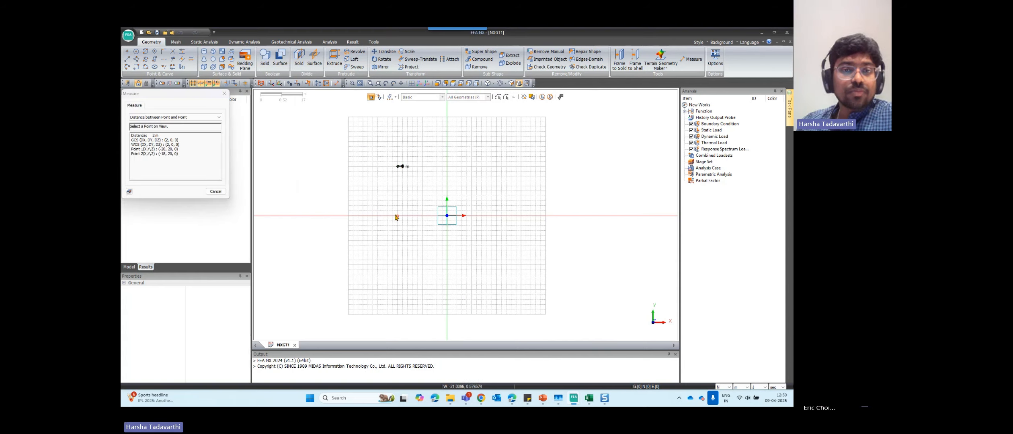
pyautogui.click(213, 173)
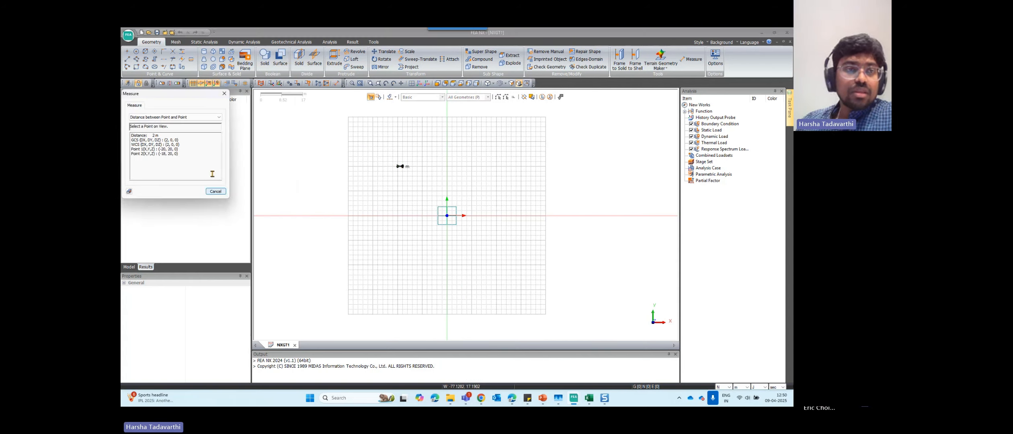
pyautogui.click(216, 192)
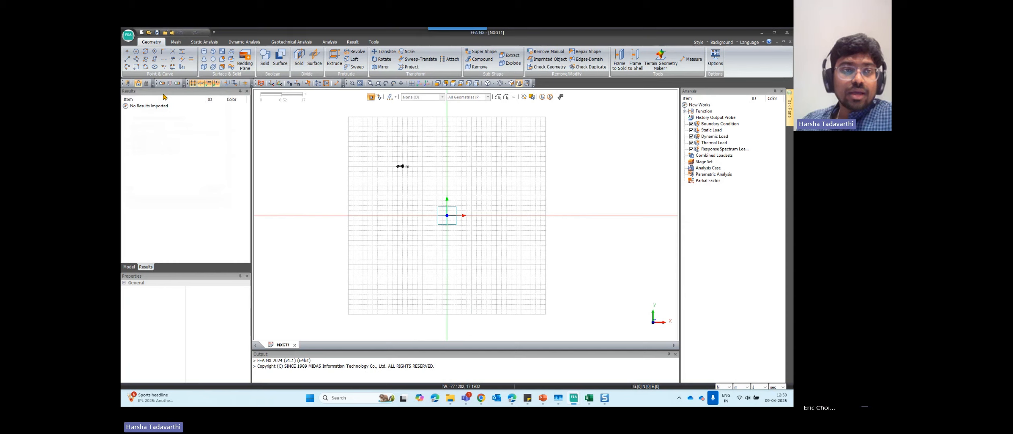
# Draw a trial closed five-sided polyline through freely picked grid points starting and ending at the origin, and undo it.
pyautogui.click(136, 67)
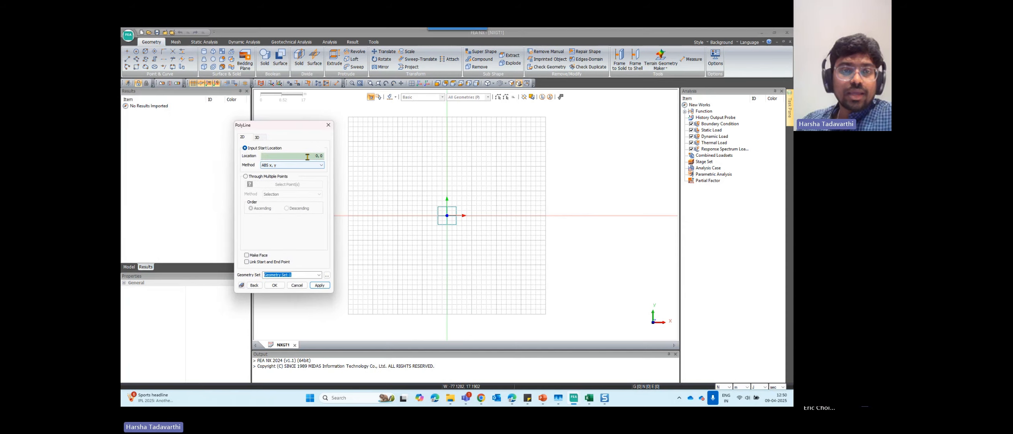
pyautogui.click(304, 155)
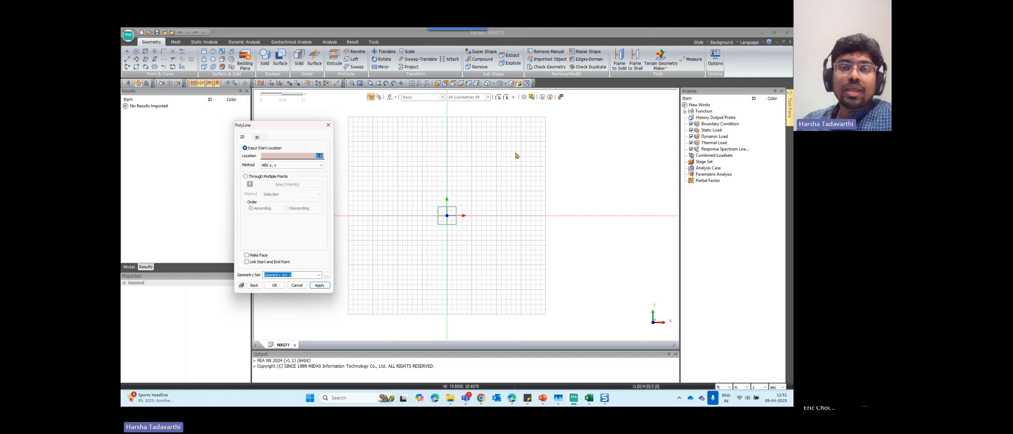
pyautogui.click(447, 216)
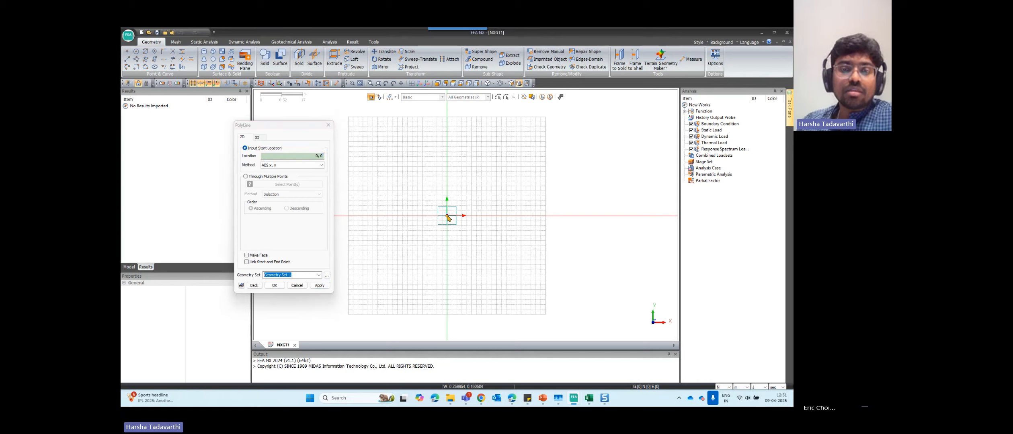
pyautogui.click(462, 152)
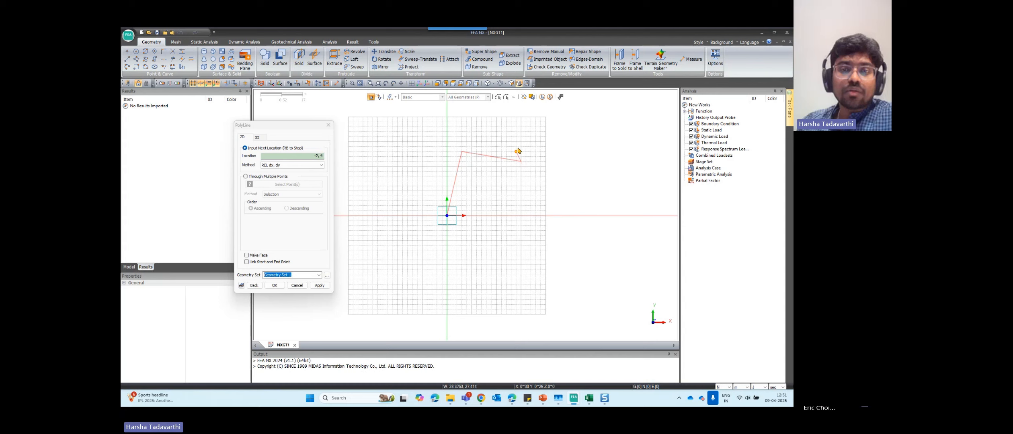
pyautogui.click(486, 259)
pyautogui.click(413, 236)
pyautogui.click(446, 217)
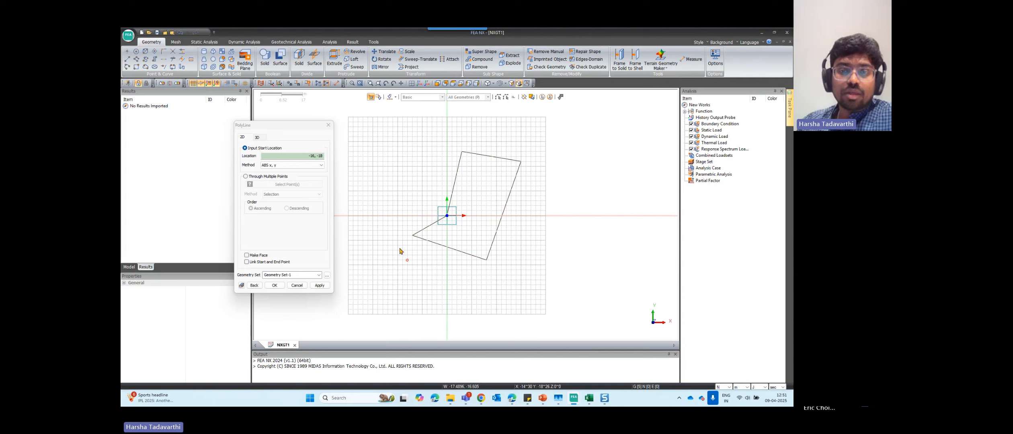
pyautogui.click(180, 33)
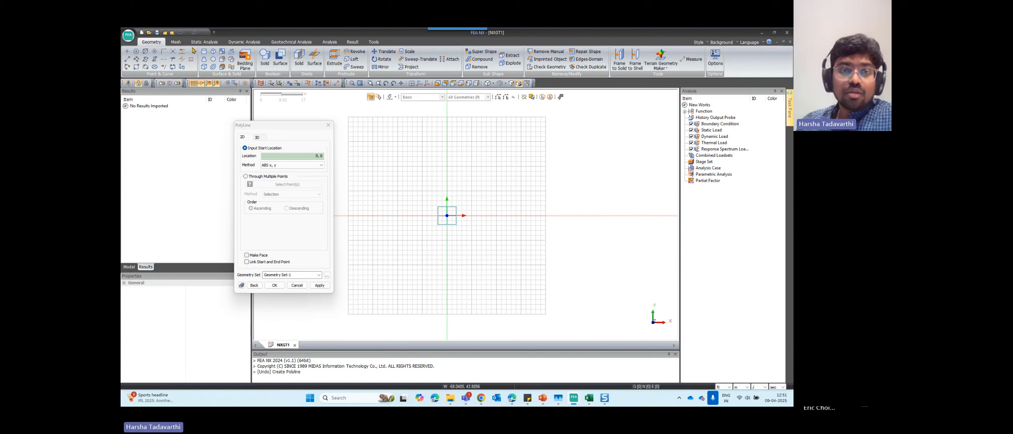
pyautogui.click(328, 124)
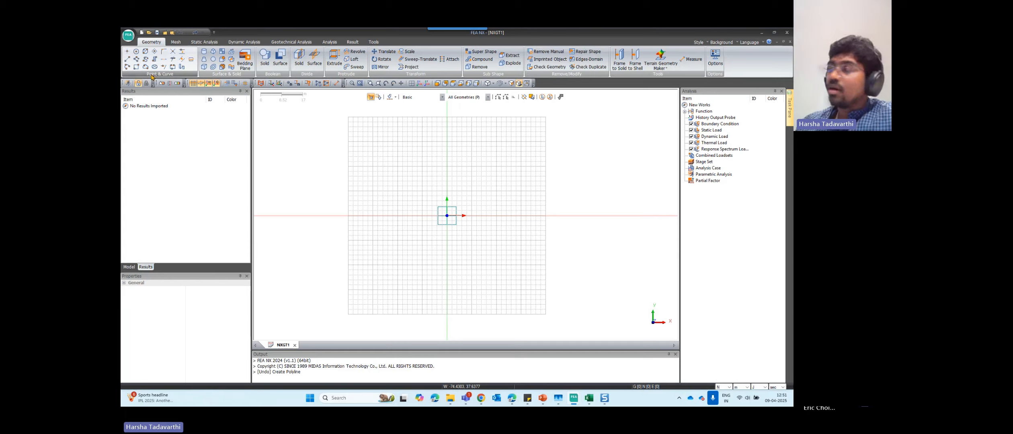
# Start a 2D polyline at absolute location 0,0 and add a vertical segment with relative offset 0,30.
pyautogui.click(137, 59)
pyautogui.moveTo(199, 103); pyautogui.dragTo(302, 127)
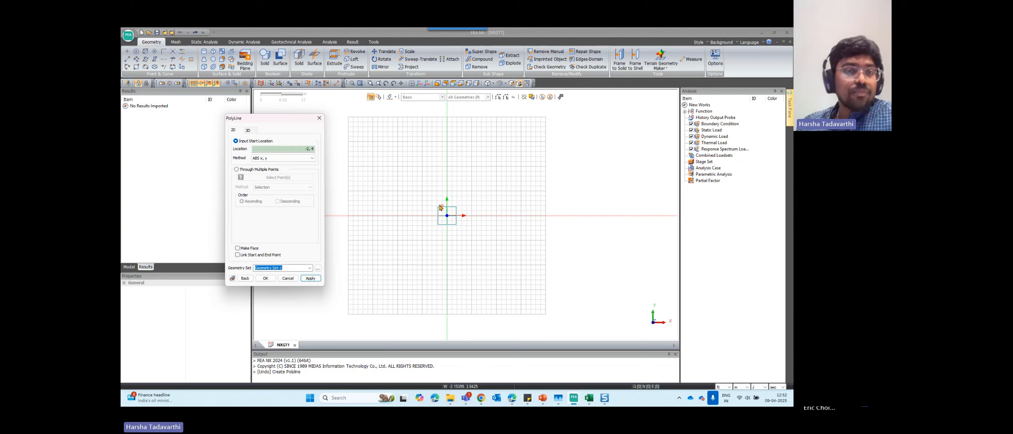
pyautogui.click(270, 149)
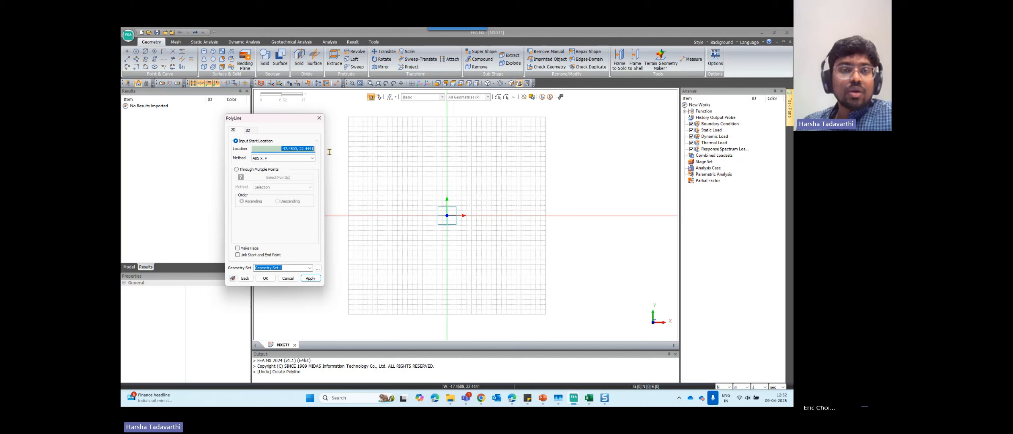
pyautogui.write('0')
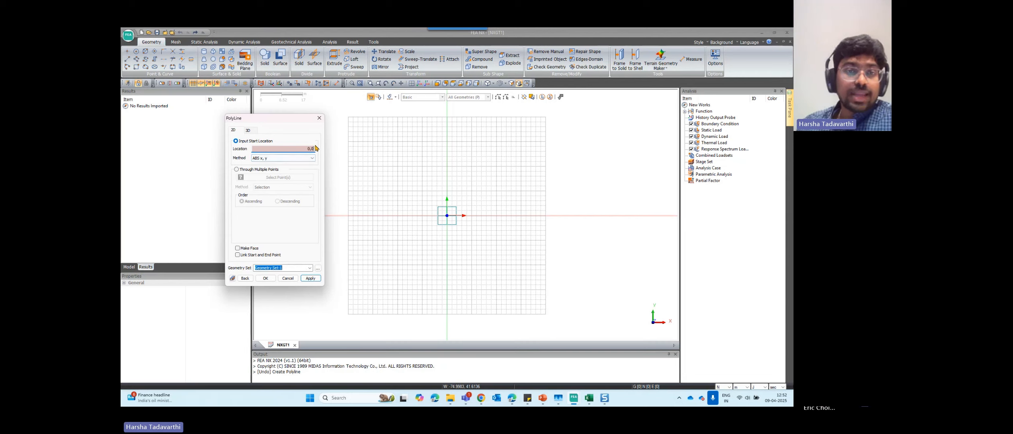
pyautogui.click(319, 278)
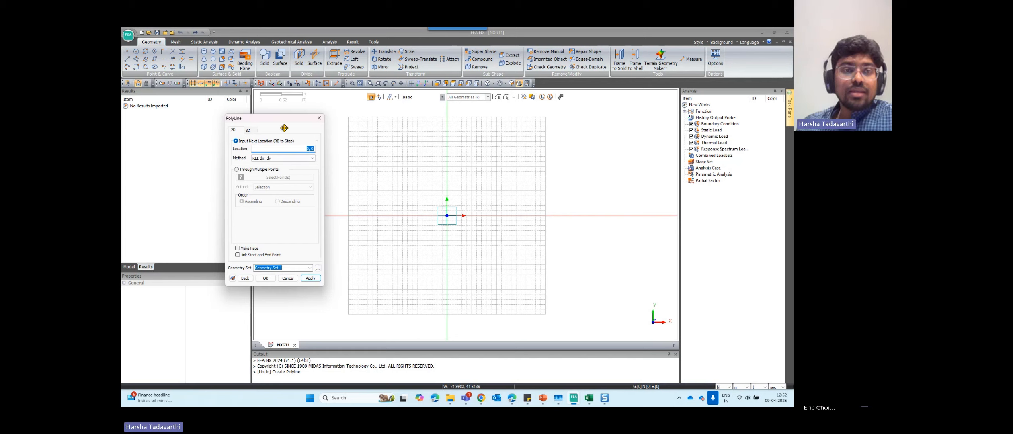
pyautogui.moveTo(284, 127); pyautogui.dragTo(312, 139)
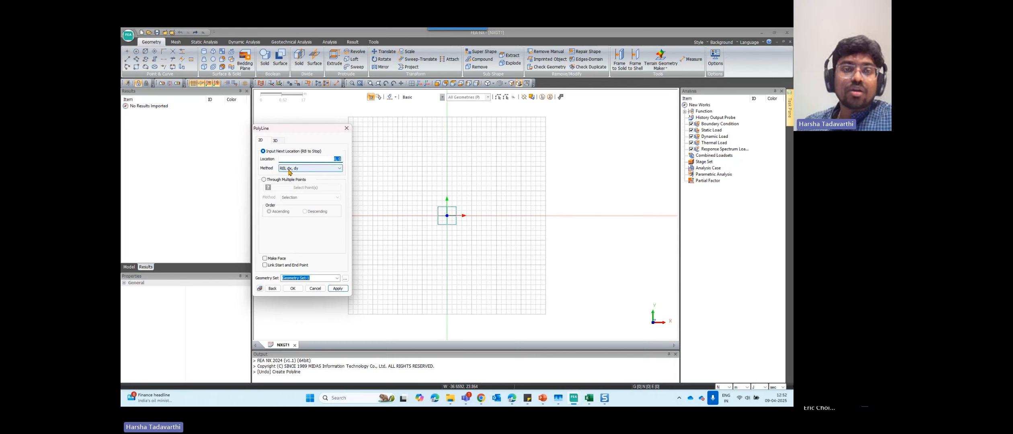
pyautogui.write('0,')
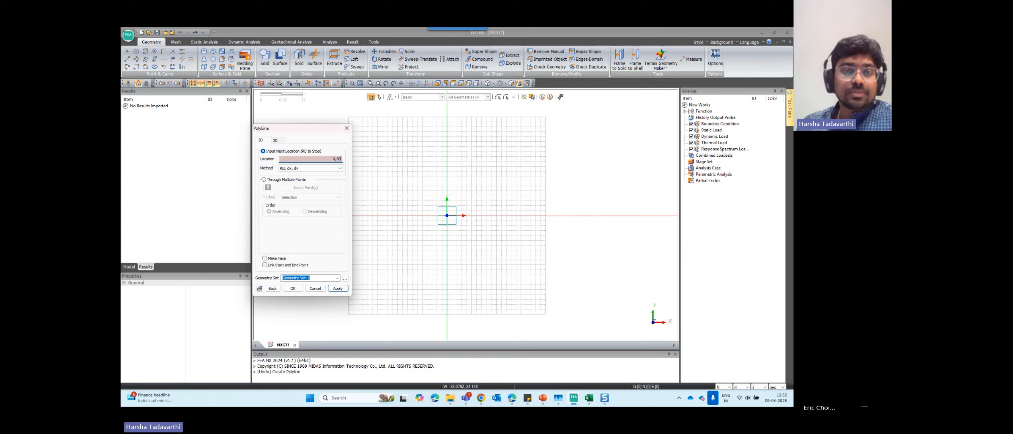
pyautogui.click(337, 288)
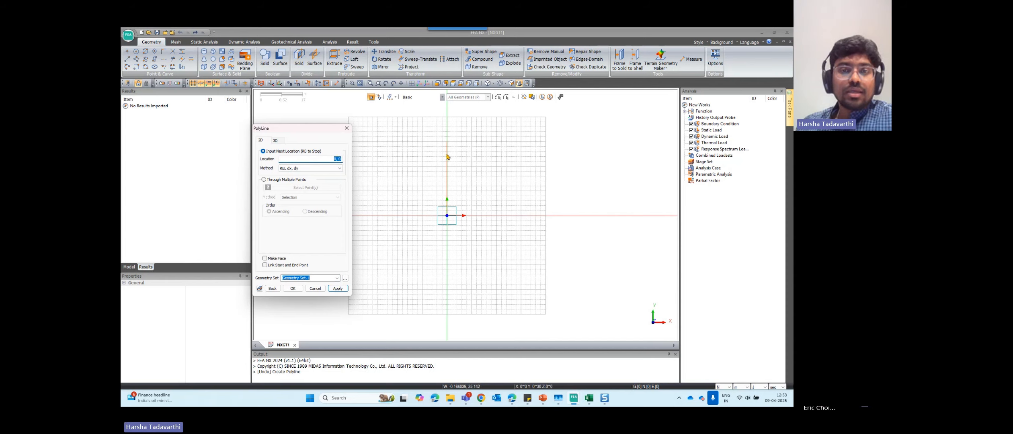
# Continue the polyline with a crest segment of relative offset 5,0 and a downward segment of 0,-3.
pyautogui.scroll(2, 446, 145)
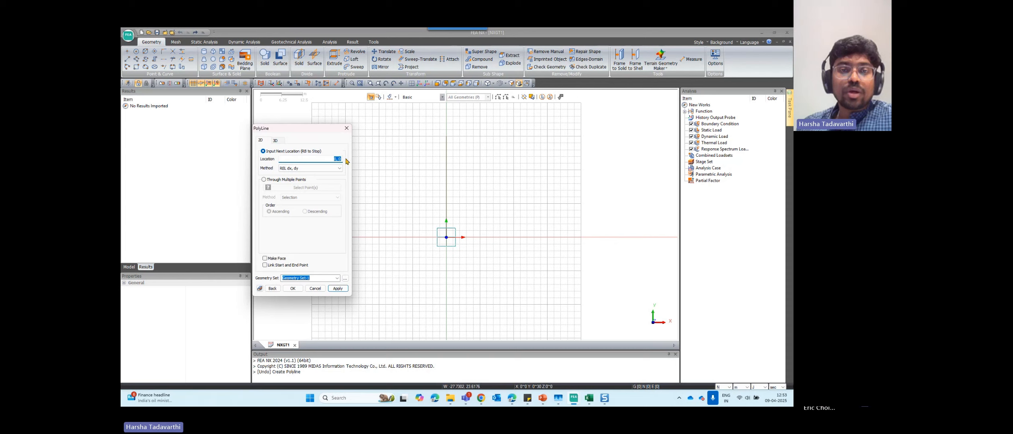
pyautogui.write('5')
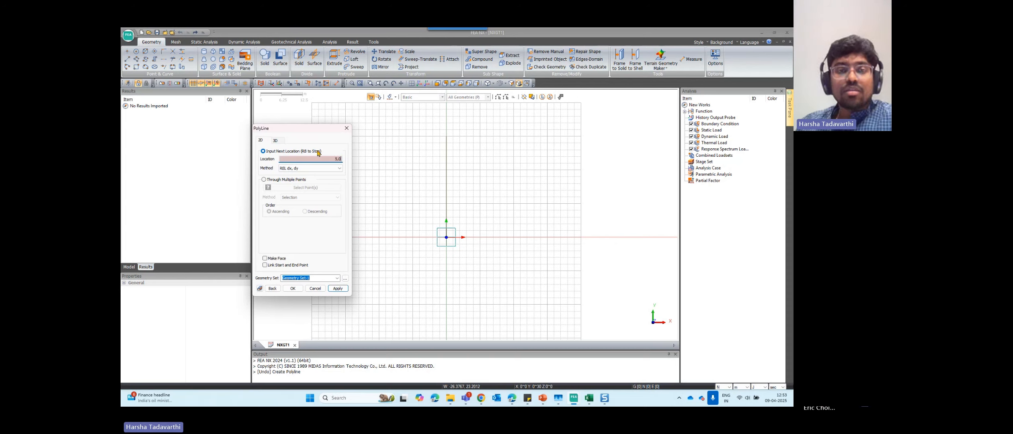
pyautogui.write(',0')
pyautogui.click(337, 289)
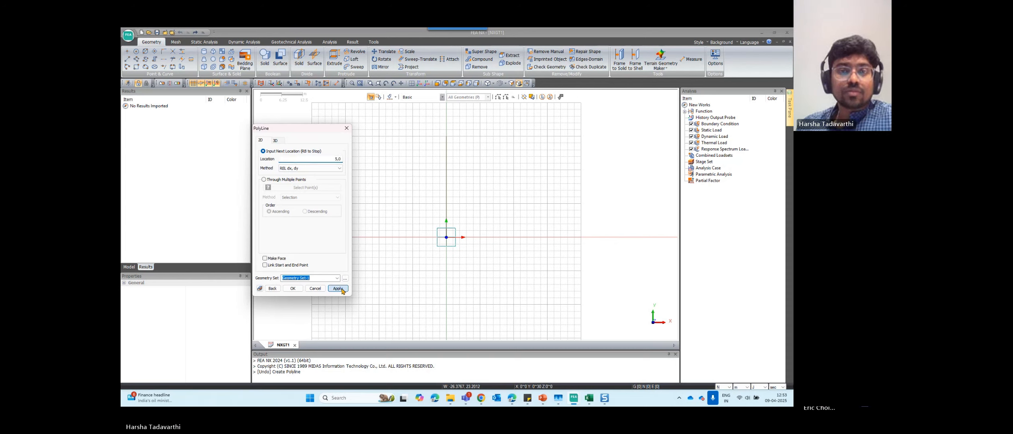
pyautogui.scroll(1, 437, 116)
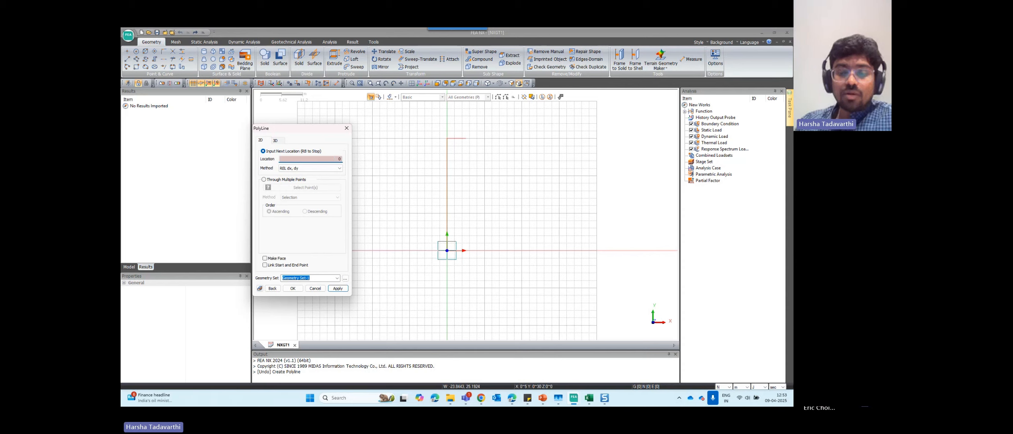
pyautogui.write('0,-3')
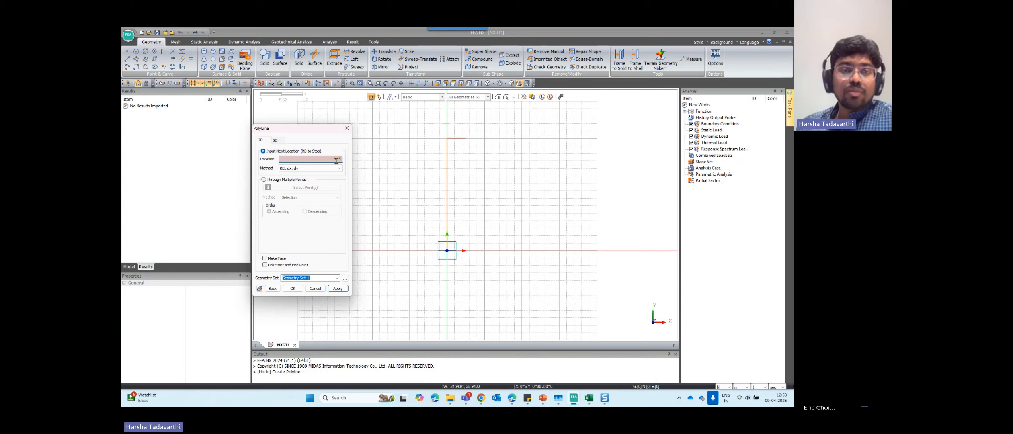
pyautogui.click(340, 289)
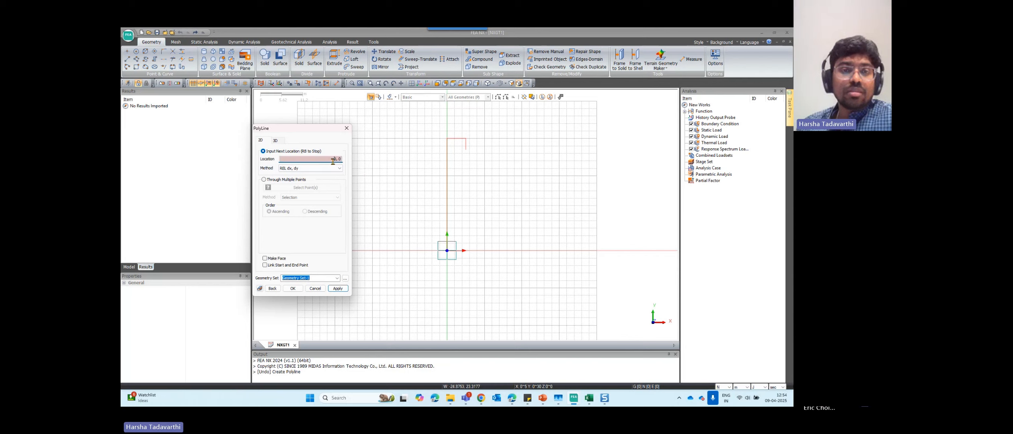
# Add a sloping polyline segment with relative offset 13.5,-27, and step back to remove it.
pyautogui.write('13.5')
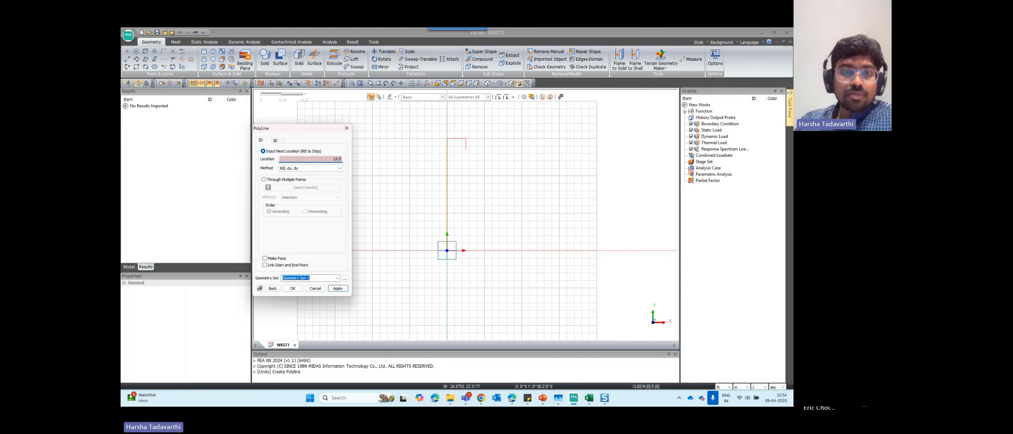
pyautogui.write(',-27')
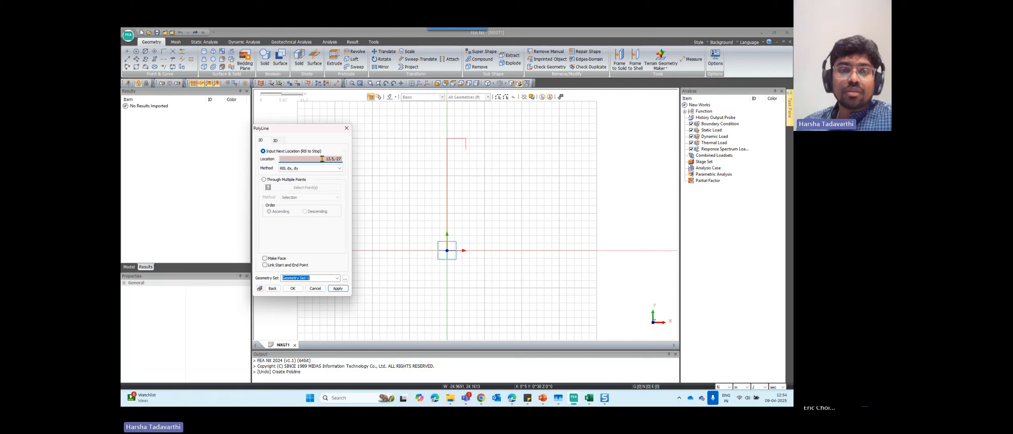
pyautogui.moveTo(322, 159); pyautogui.dragTo(344, 161)
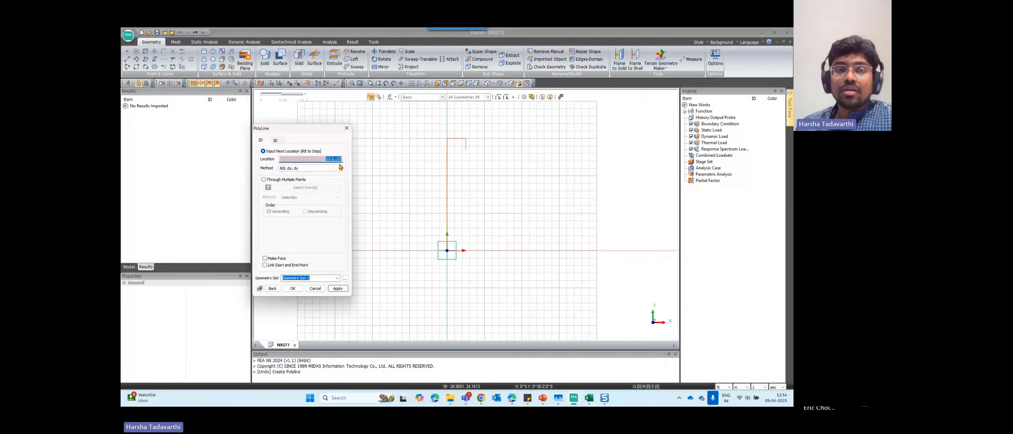
pyautogui.click(338, 289)
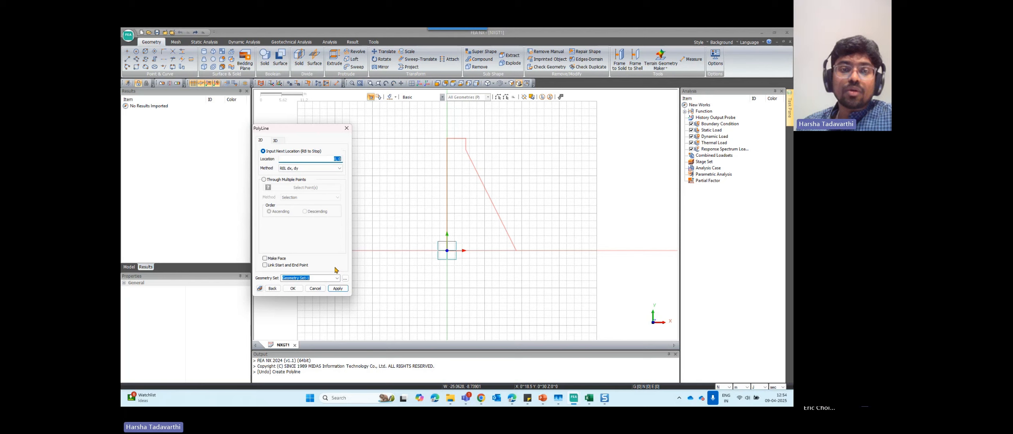
pyautogui.click(273, 288)
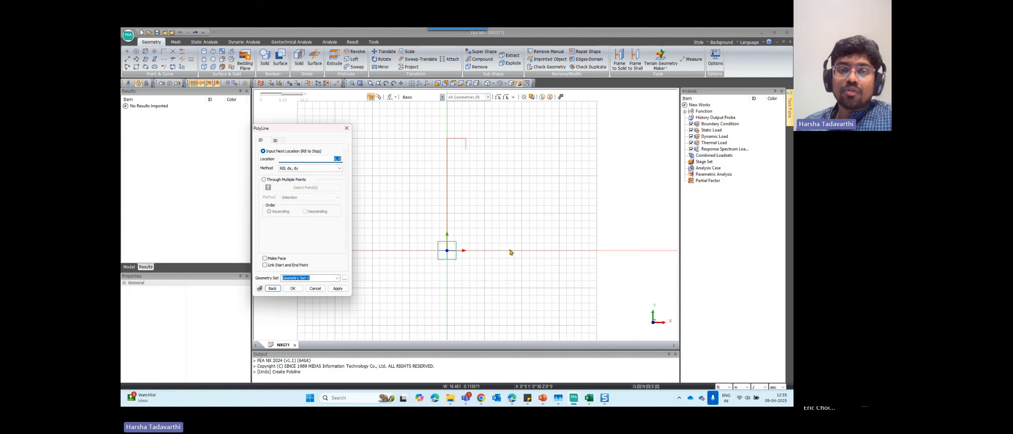
# Add the sloping downstream segment again with relative offset 13.5,-27.
pyautogui.click(338, 160)
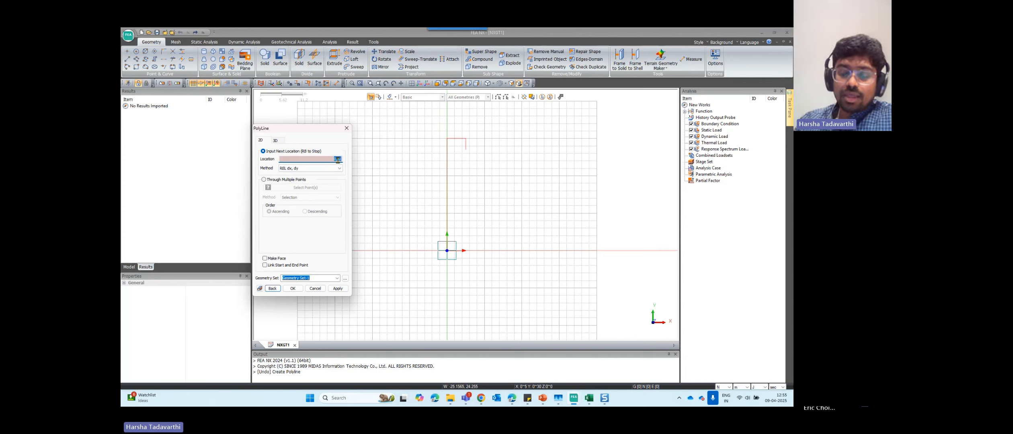
pyautogui.write('13.5,-27')
pyautogui.press('Return')
# Close the polyline back to the origin with a base segment of relative offset -18.5,0.
pyautogui.click(322, 160)
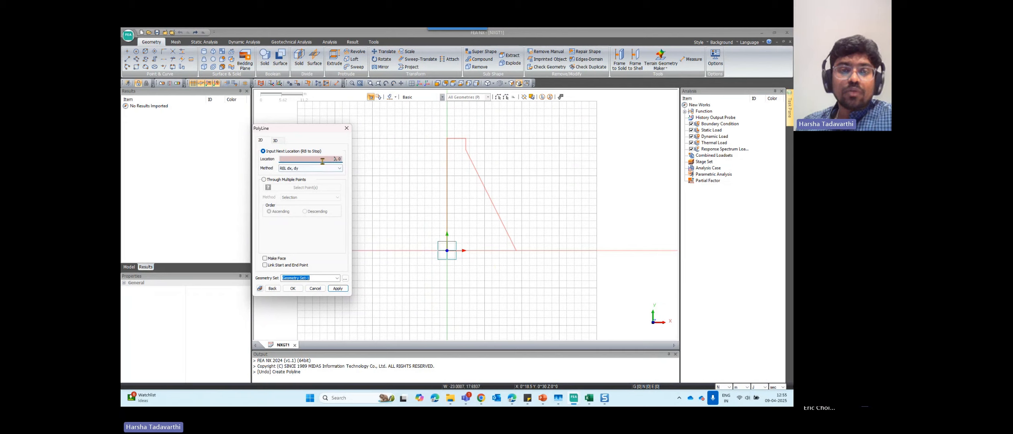
pyautogui.moveTo(322, 160); pyautogui.dragTo(342, 159)
pyautogui.write('-18.')
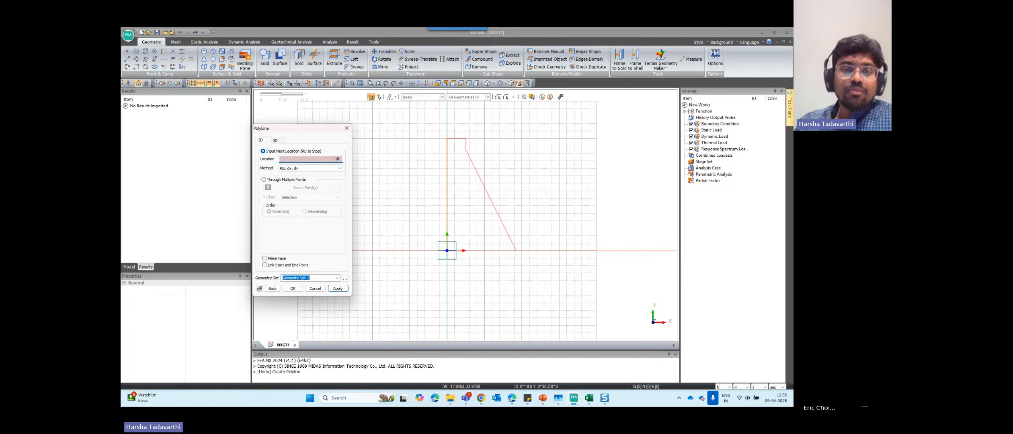
pyautogui.write('5,0')
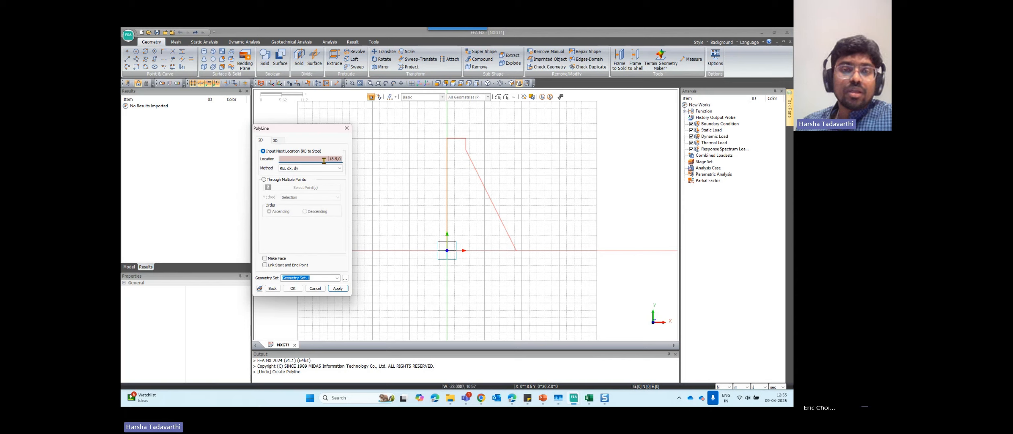
pyautogui.moveTo(324, 160); pyautogui.dragTo(344, 160)
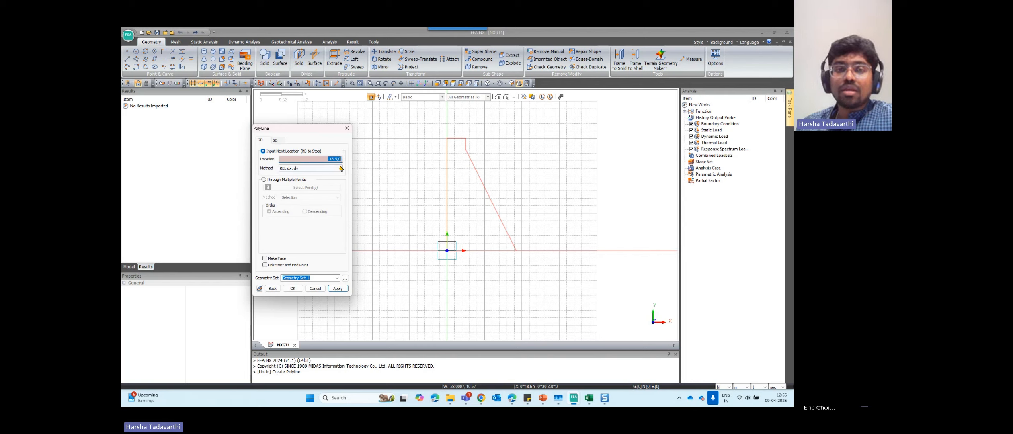
pyautogui.click(338, 288)
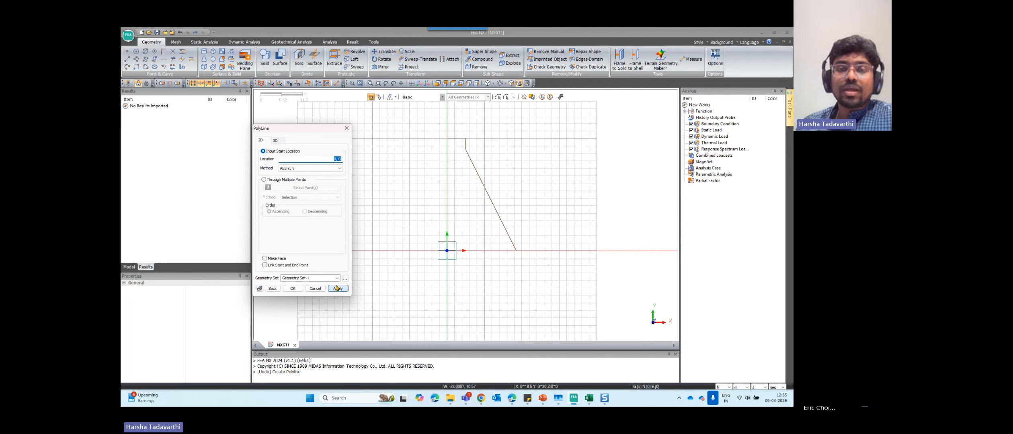
# Select all edges of the closed polyline outline to review the complete profile.
pyautogui.scroll(-2, 565, 270)
pyautogui.scroll(2, 491, 236)
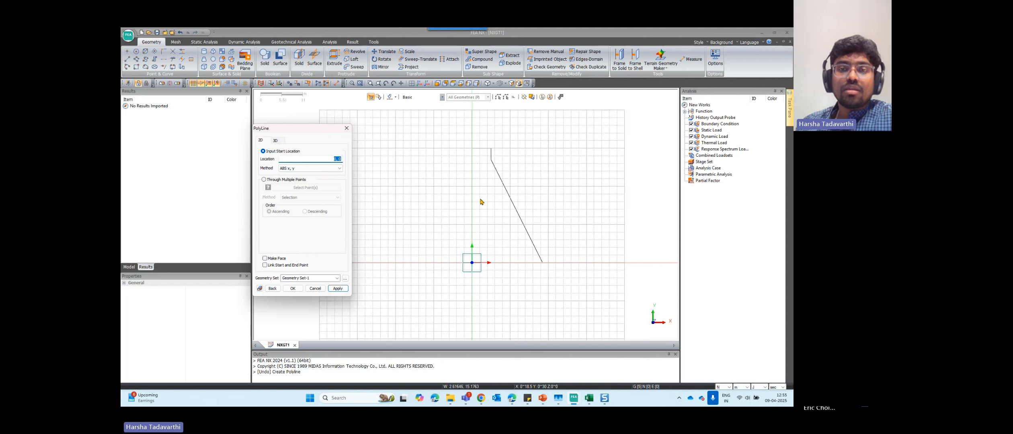
pyautogui.moveTo(447, 133); pyautogui.dragTo(597, 324)
pyautogui.scroll(-2, 545, 220)
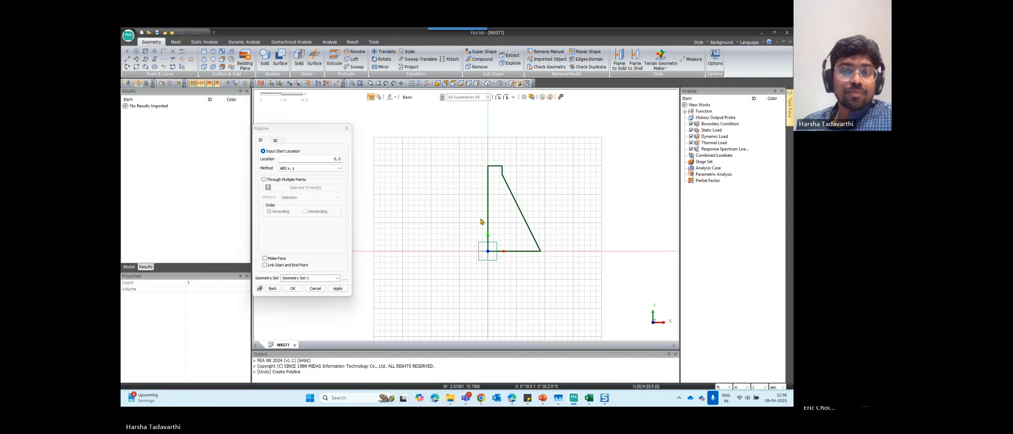
pyautogui.scroll(-1, 530, 130)
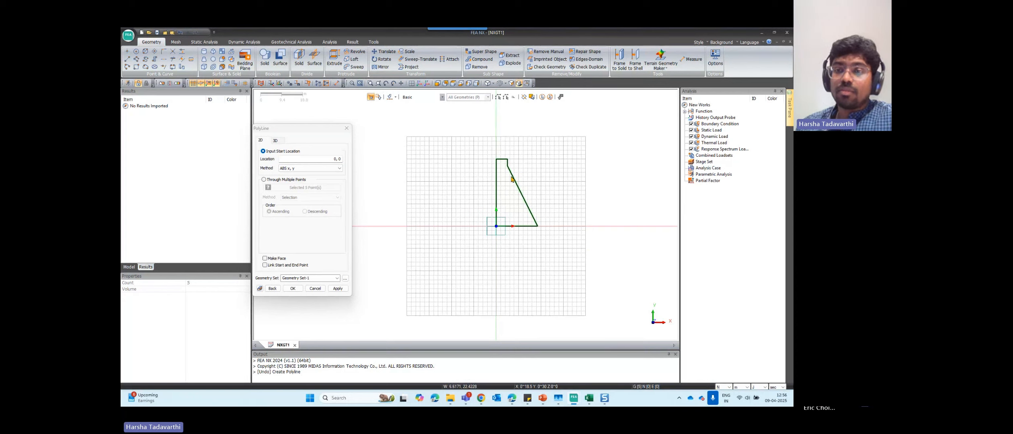
pyautogui.scroll(1, 514, 208)
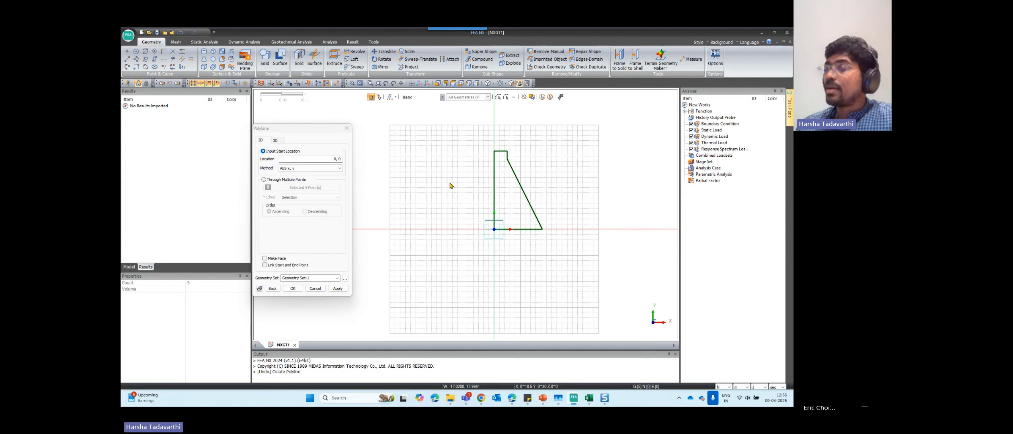
pyautogui.moveTo(320, 131); pyautogui.dragTo(357, 139)
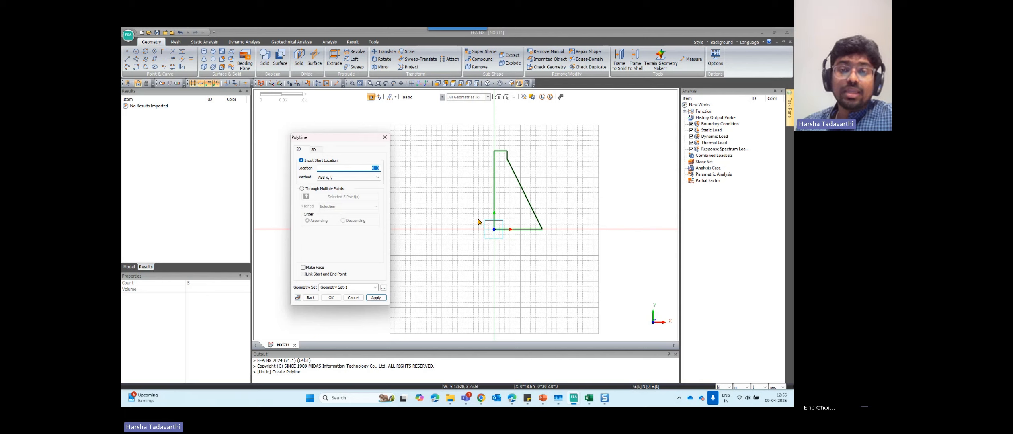
pyautogui.moveTo(468, 138); pyautogui.dragTo(588, 286)
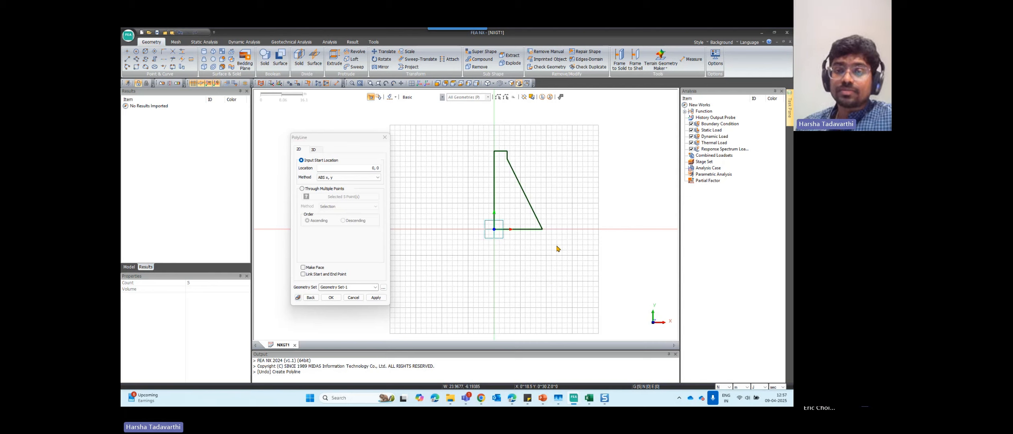
pyautogui.scroll(-1, 556, 246)
pyautogui.scroll(-1, 593, 199)
pyautogui.scroll(-1, 522, 267)
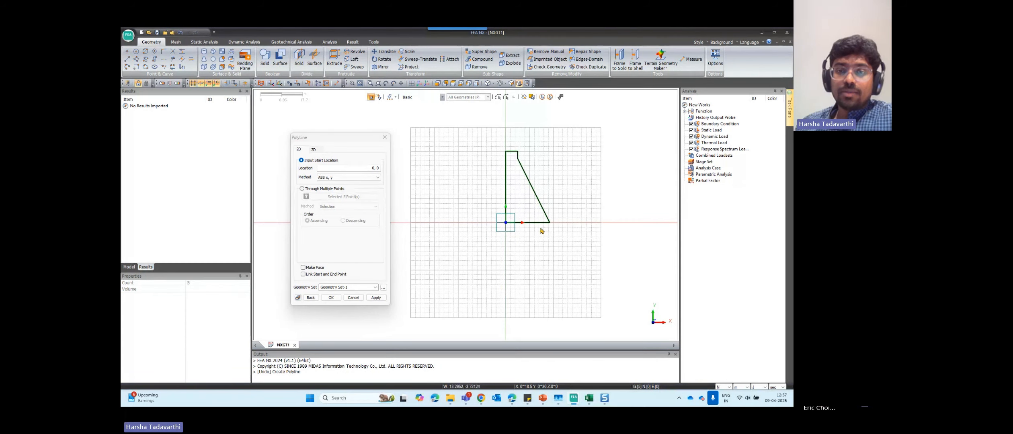
pyautogui.scroll(-1, 581, 180)
pyautogui.scroll(1, 513, 246)
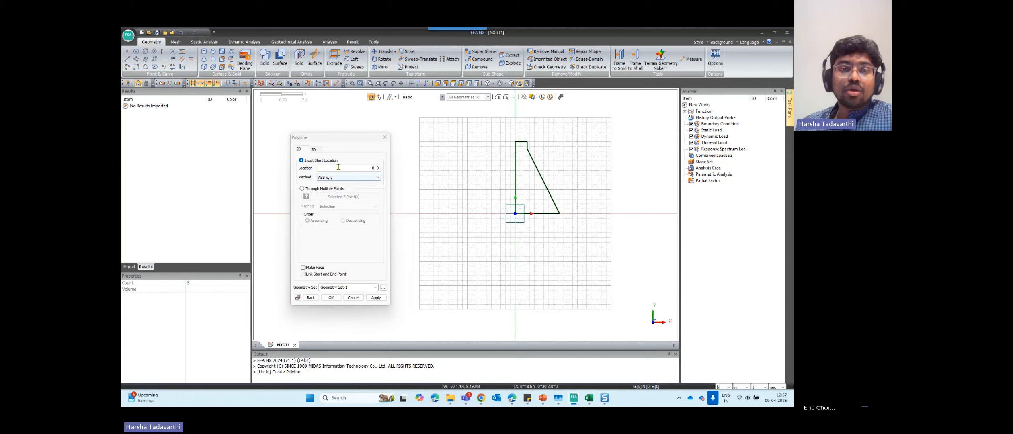
pyautogui.moveTo(329, 140); pyautogui.dragTo(326, 127)
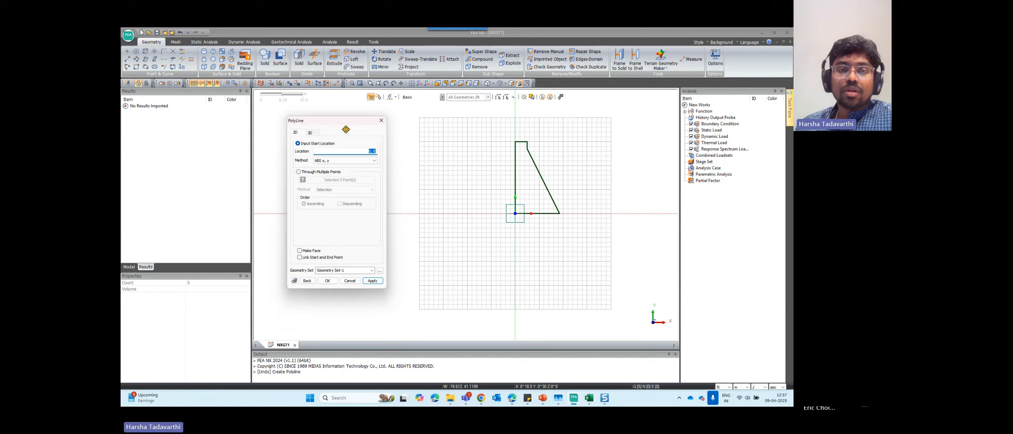
pyautogui.moveTo(316, 122)
pyautogui.mouseDown()
pyautogui.moveTo(368, 129)
pyautogui.moveTo(318, 135)
pyautogui.moveTo(342, 134)
pyautogui.moveTo(327, 125)
pyautogui.mouseUp()
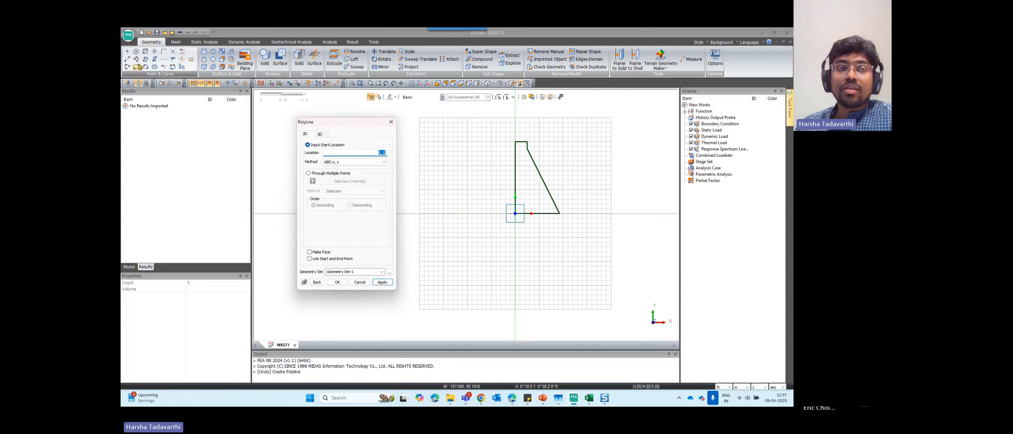
pyautogui.moveTo(356, 129)
pyautogui.mouseDown()
pyautogui.moveTo(363, 136)
pyautogui.moveTo(347, 139)
pyautogui.mouseUp()
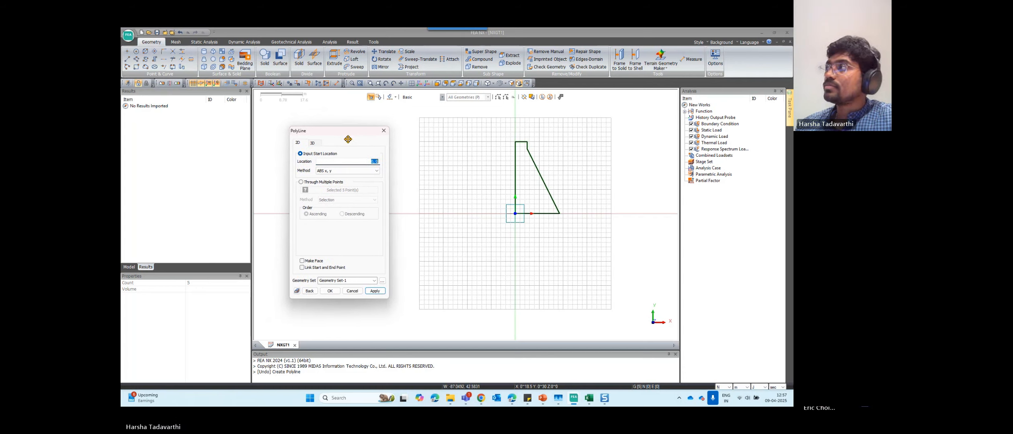
pyautogui.click(299, 147)
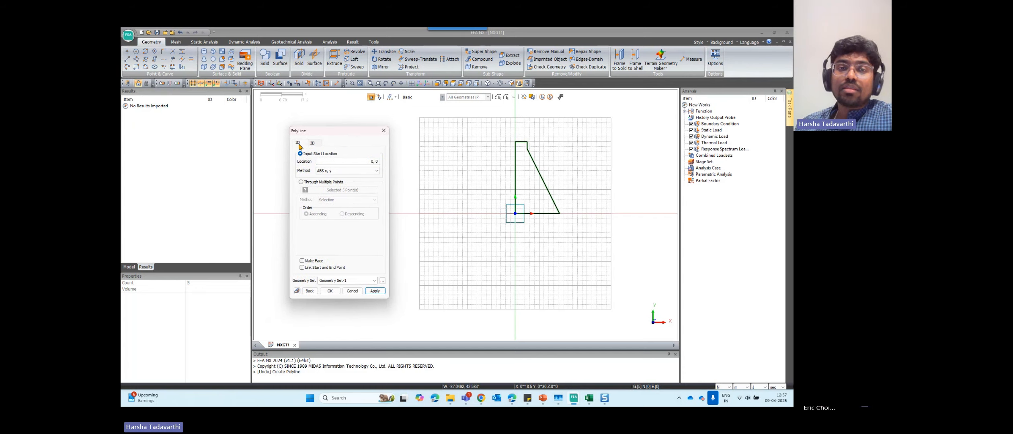
pyautogui.click(341, 163)
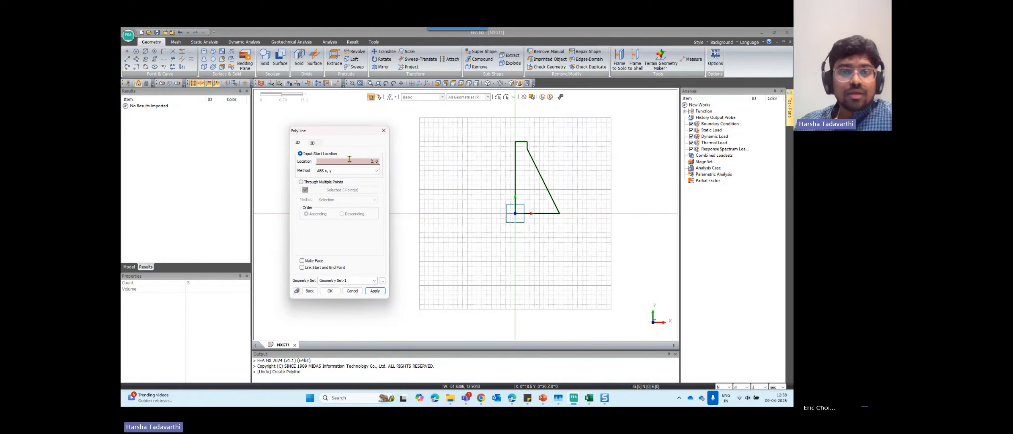
pyautogui.moveTo(349, 159); pyautogui.dragTo(421, 164)
pyautogui.press('BackSpace')
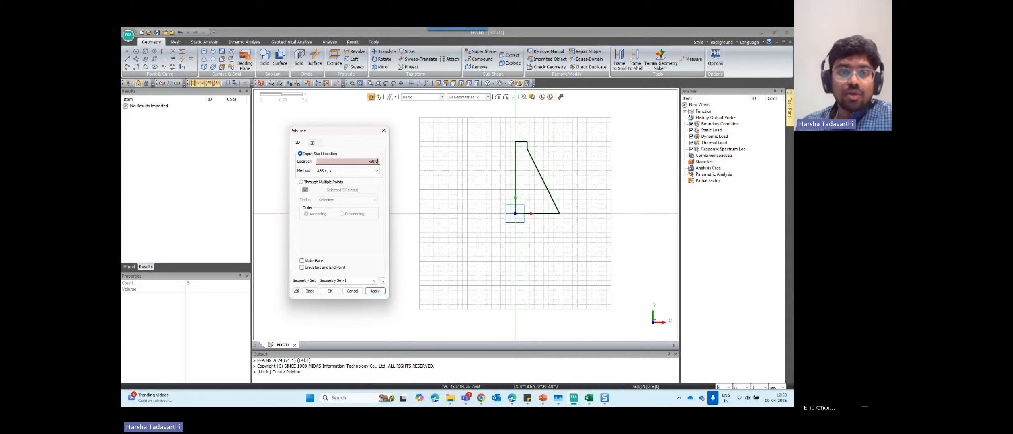
pyautogui.click(375, 291)
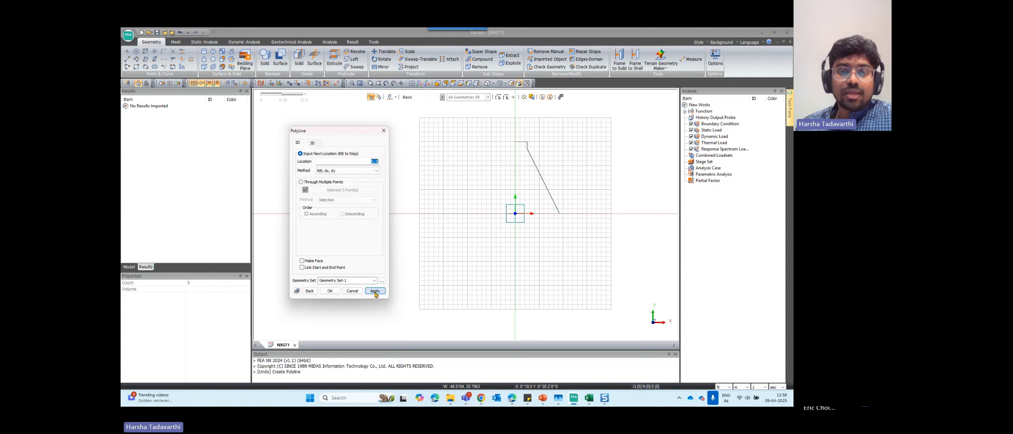
pyautogui.scroll(-1, 515, 216)
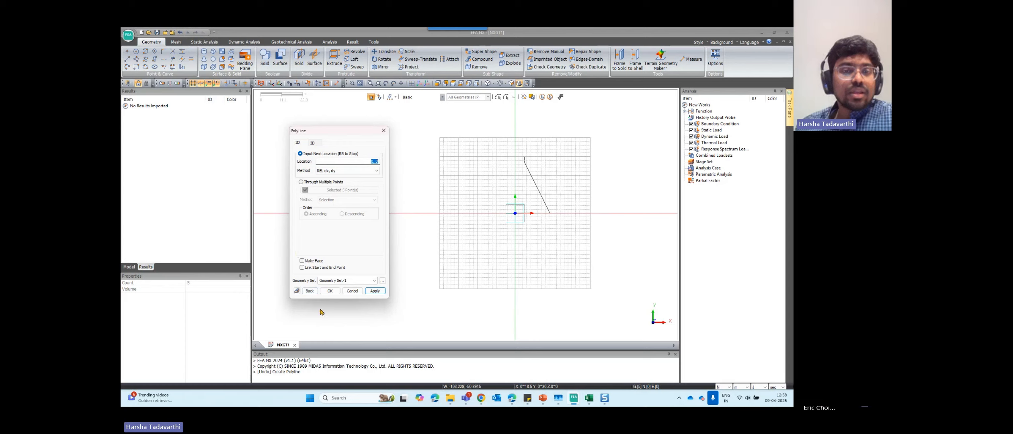
pyautogui.click(309, 291)
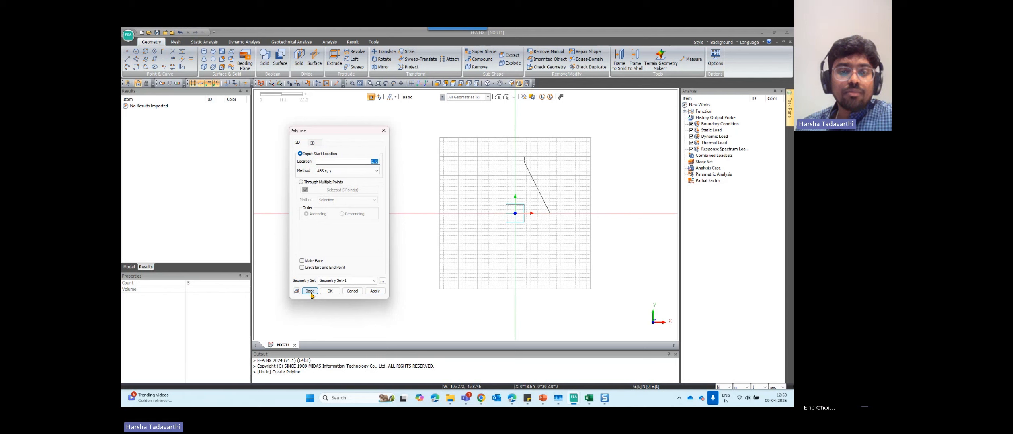
# Start a new polyline at the origin 0,0 and add a horizontal segment with relative offset -50,0.
pyautogui.scroll(3, 531, 203)
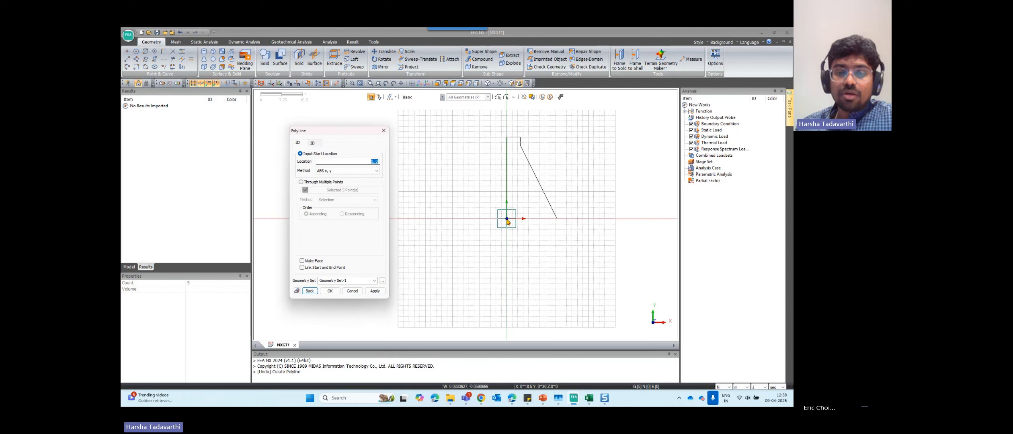
pyautogui.moveTo(347, 162); pyautogui.dragTo(385, 163)
pyautogui.write('0')
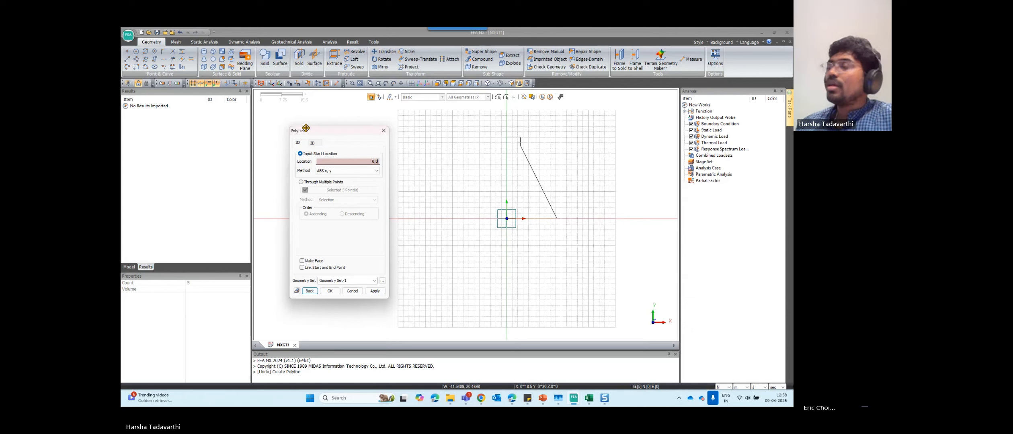
pyautogui.click(375, 294)
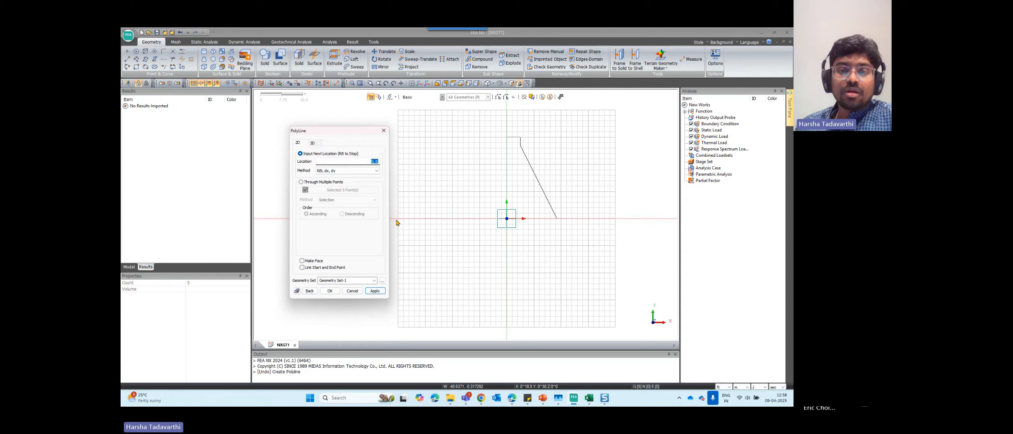
pyautogui.write('-50')
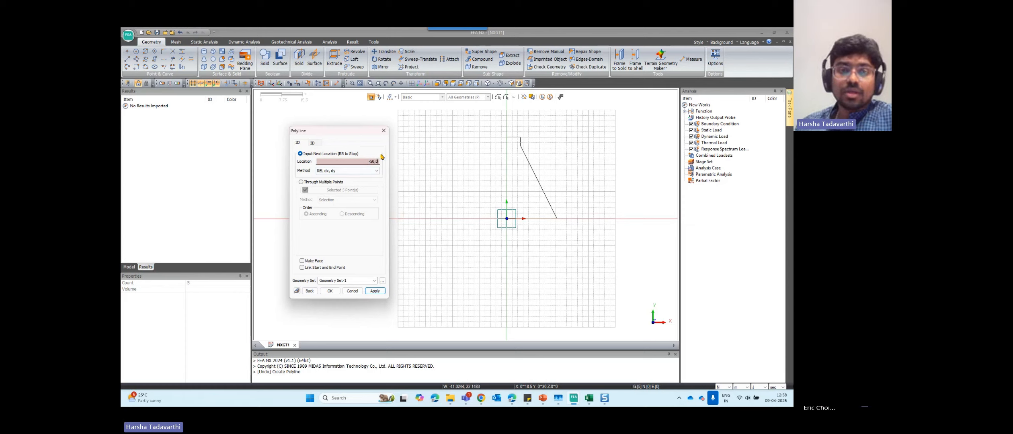
pyautogui.click(375, 291)
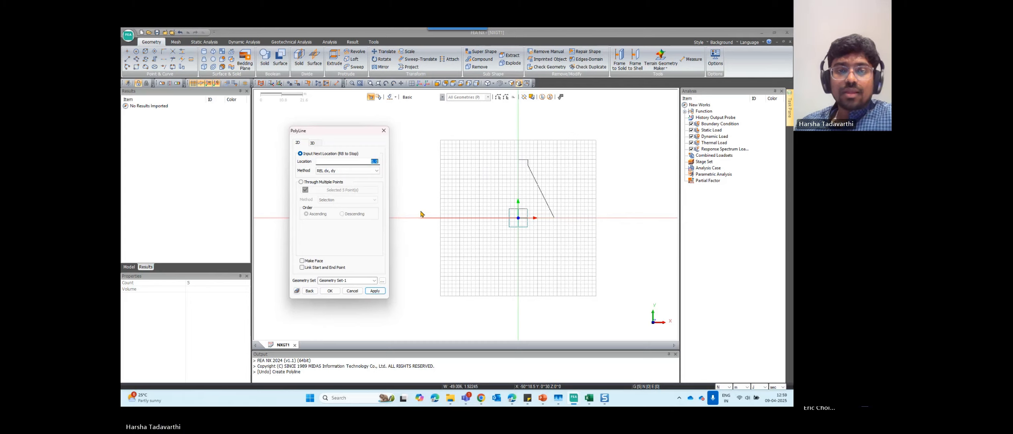
# Add the vertical upstream side of the foundation with relative offset 0,-50.
pyautogui.click(370, 164)
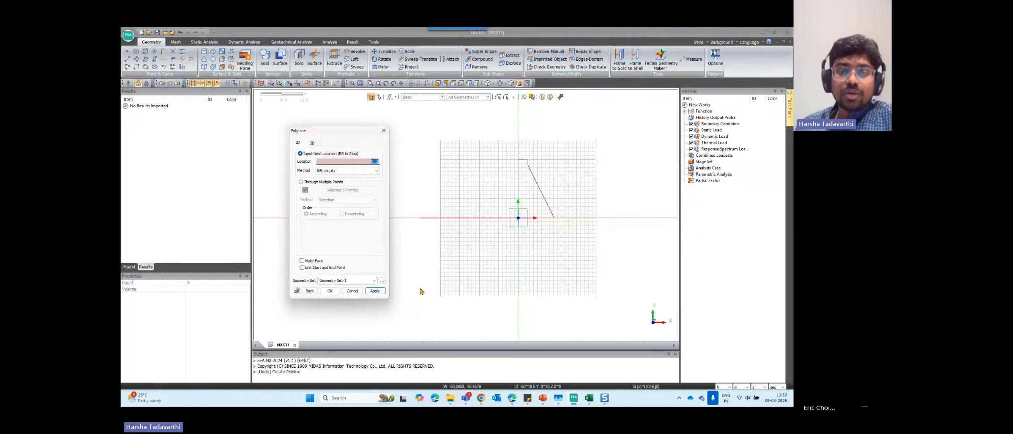
pyautogui.click(369, 162)
pyautogui.doubleClick(368, 161)
pyautogui.write('0')
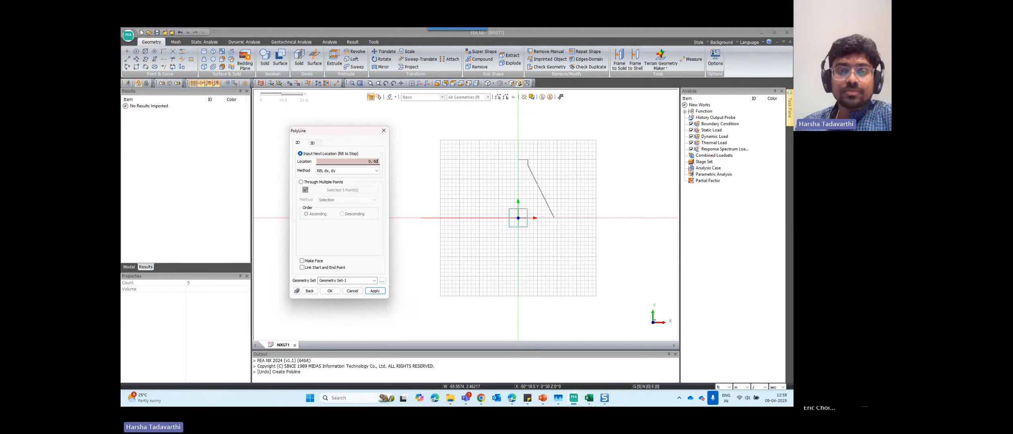
pyautogui.click(376, 292)
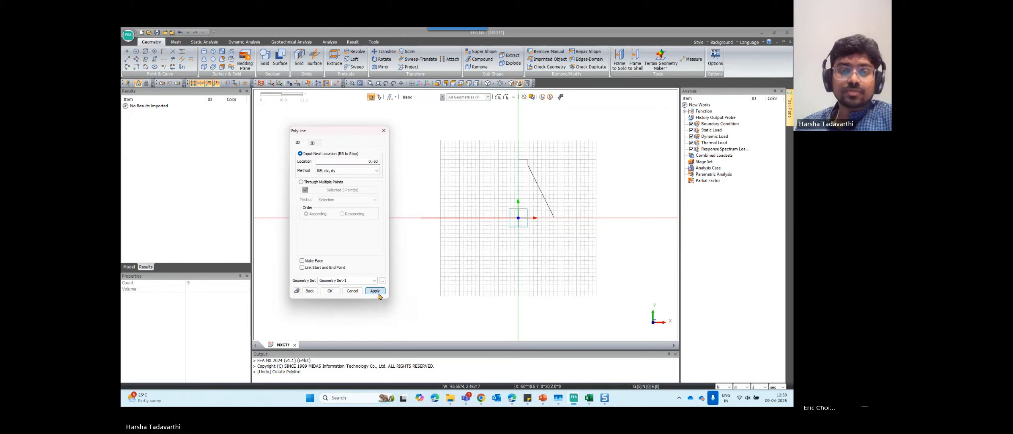
pyautogui.scroll(-1, 440, 148)
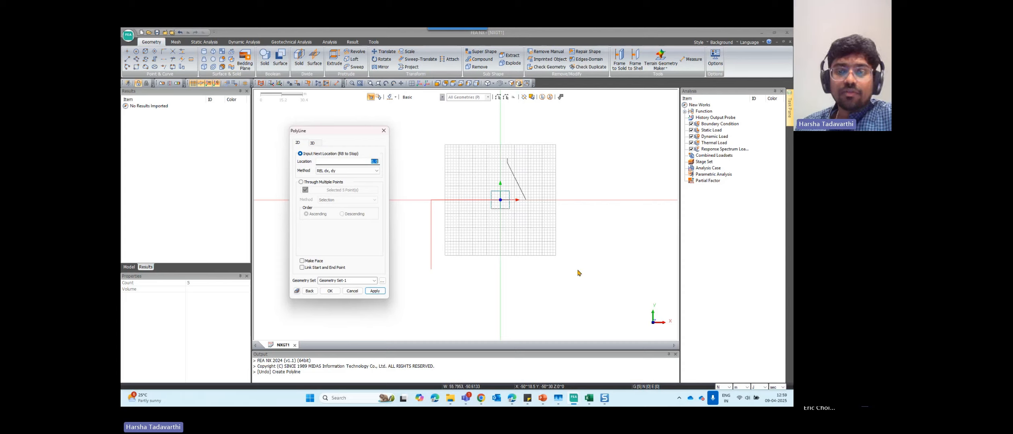
# Add the foundation's bottom edge as a polyline segment with relative offset 100,0.
pyautogui.moveTo(363, 161); pyautogui.dragTo(383, 164)
pyautogui.write('10')
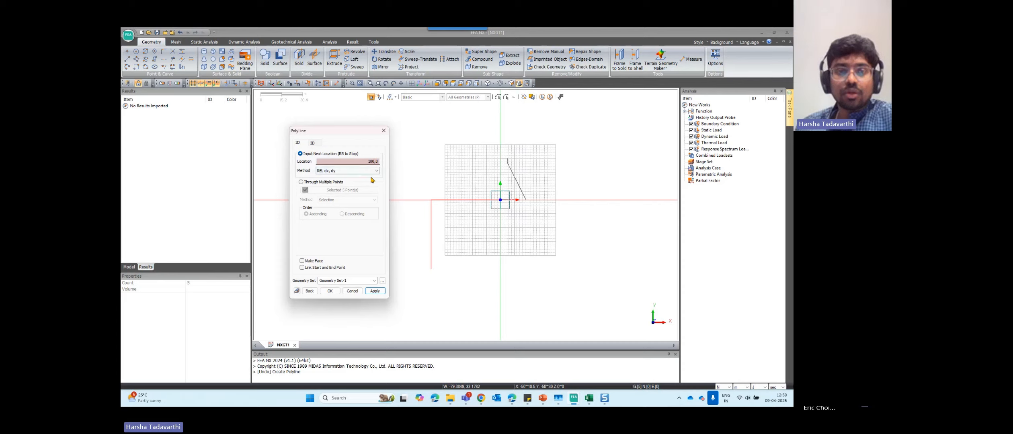
pyautogui.press('BackSpace')
pyautogui.press('BackSpace')
pyautogui.press('BackSpace')
pyautogui.press('BackSpace')
pyautogui.press('BackSpace')
pyautogui.moveTo(366, 162); pyautogui.dragTo(384, 164)
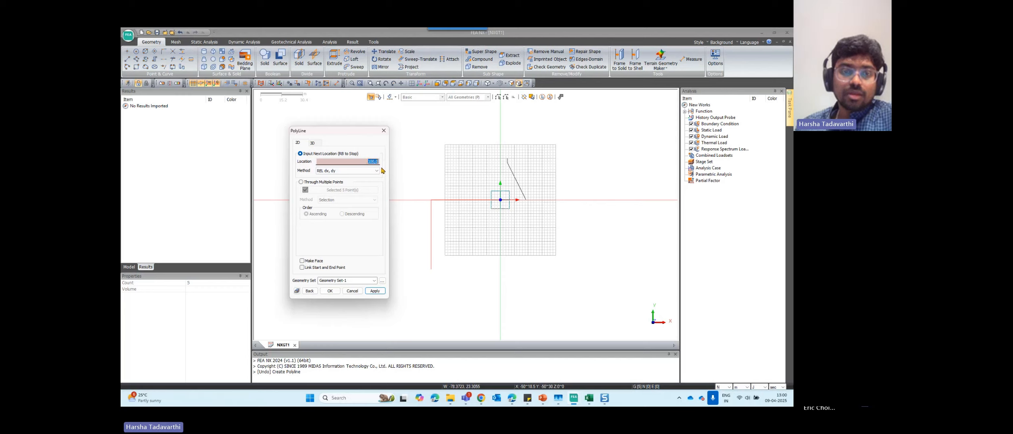
pyautogui.click(376, 290)
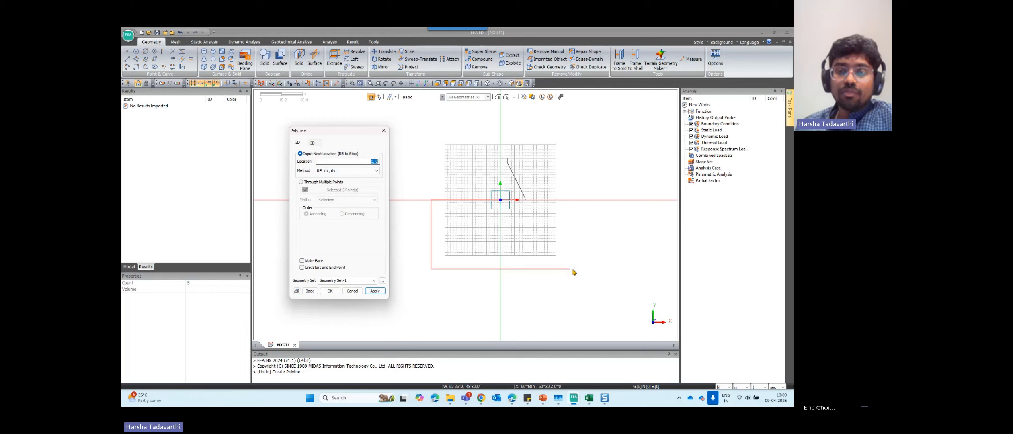
# Add the vertical downstream side of the foundation with relative offset 0,50.
pyautogui.press('ctrl')
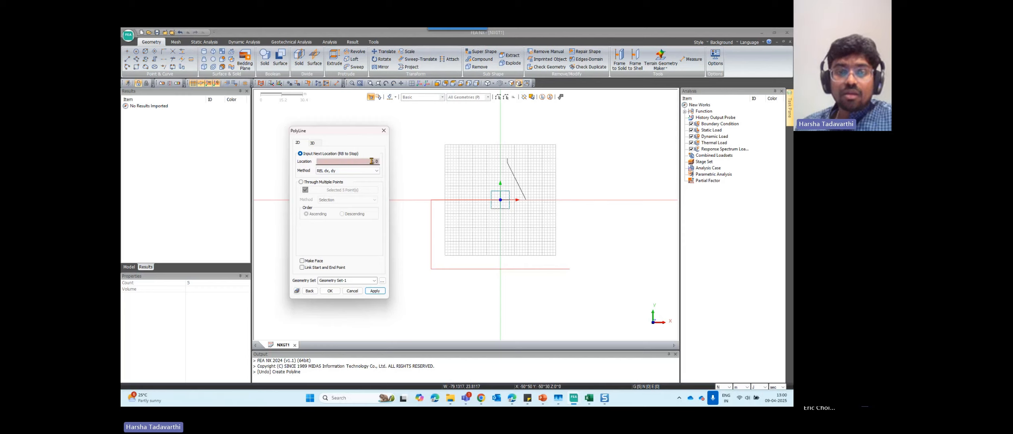
pyautogui.write('0,50')
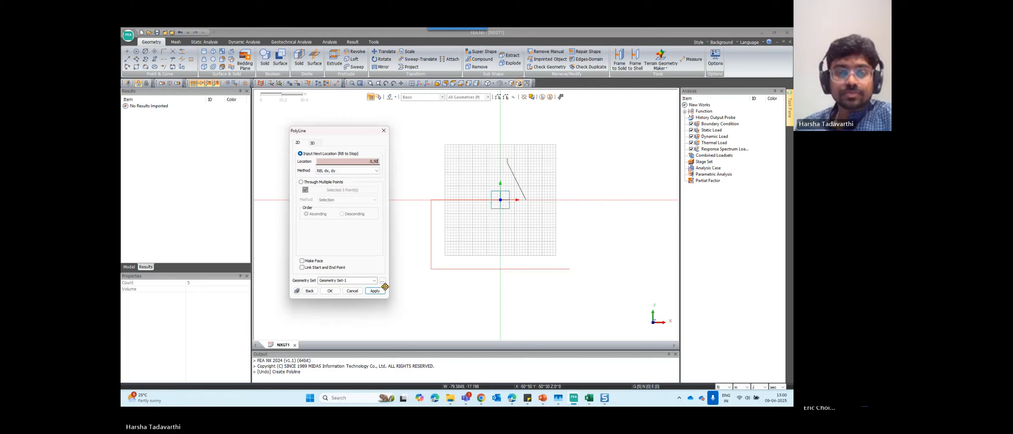
pyautogui.press('Return')
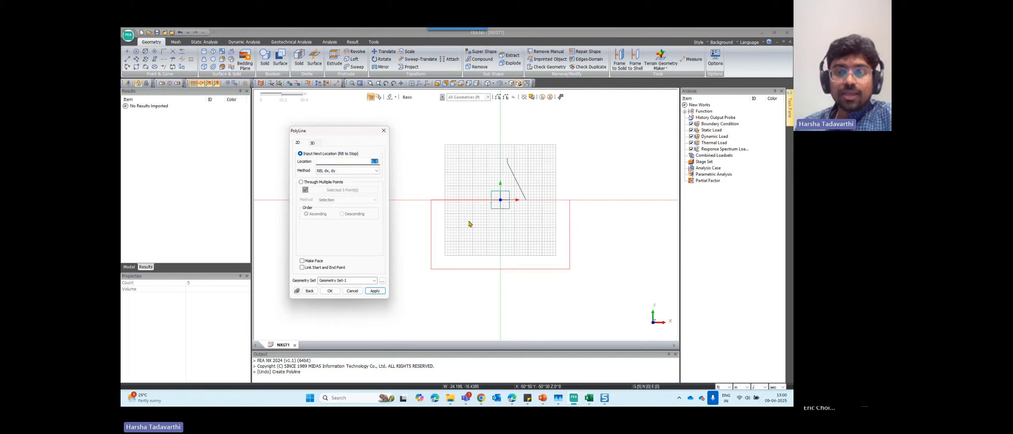
# Join the foundation outline to the dam's toe with a horizontal segment of relative offset -31.5,0.
pyautogui.scroll(1, 514, 165)
pyautogui.scroll(1, 573, 203)
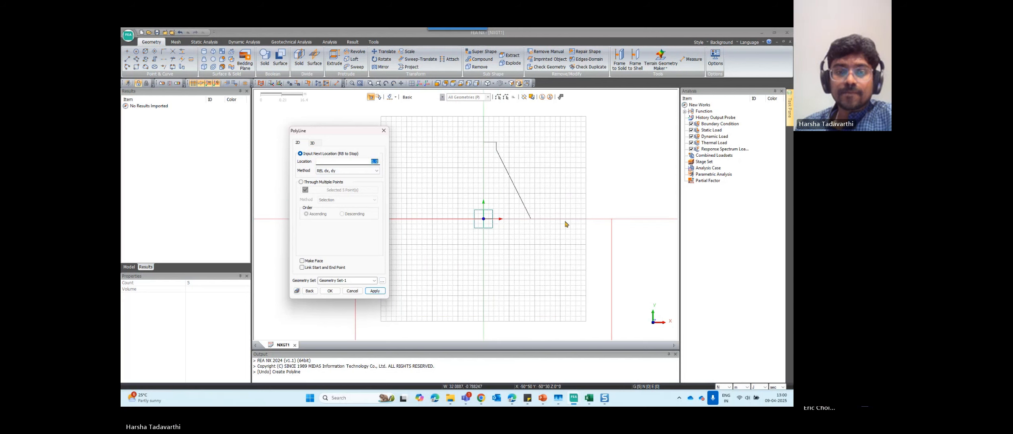
pyautogui.scroll(-1, 583, 223)
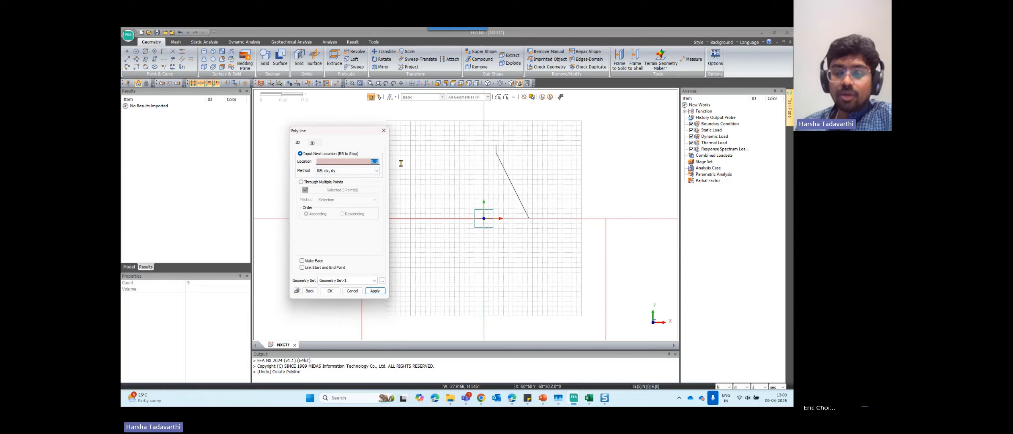
pyautogui.press('BackSpace')
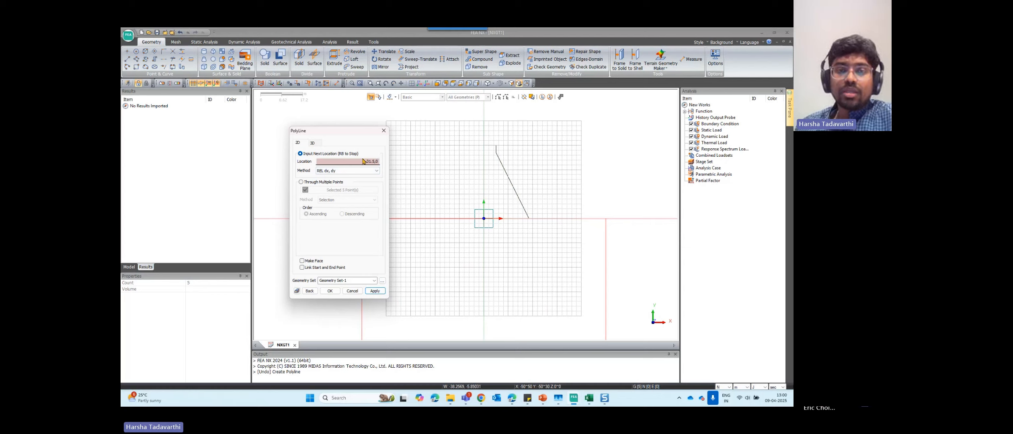
pyautogui.click(375, 292)
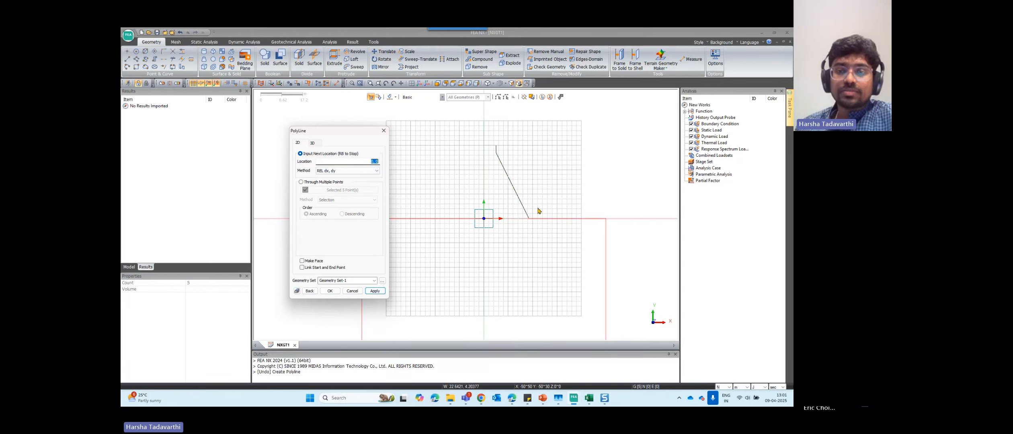
# Finish the foundation polyline and select all dam and foundation edges to review the complete outline.
pyautogui.scroll(-1, 542, 180)
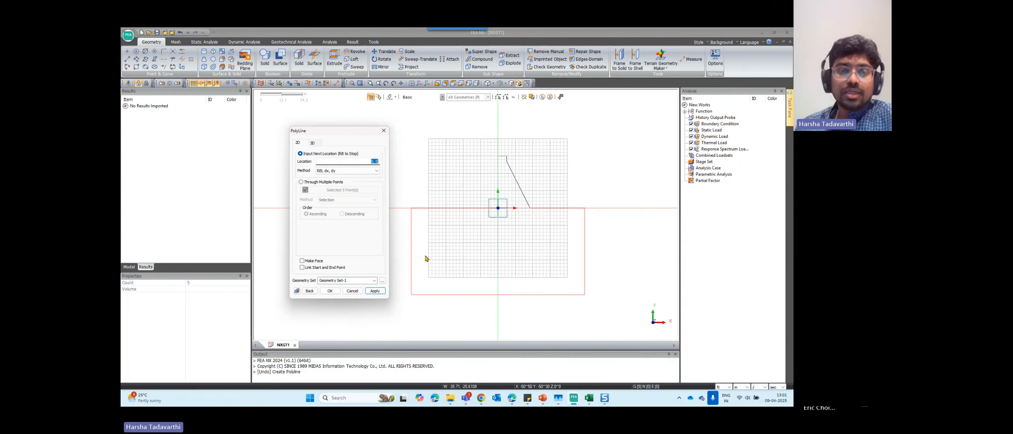
pyautogui.click(329, 291)
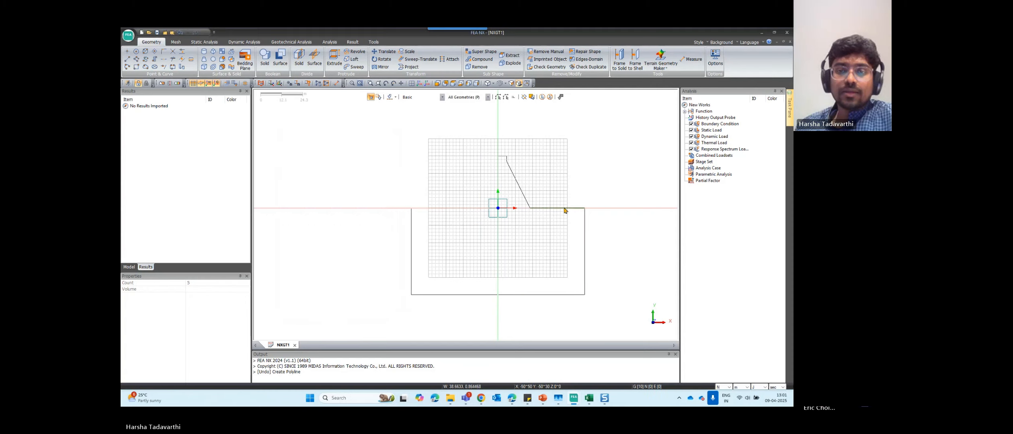
pyautogui.moveTo(365, 126); pyautogui.dragTo(591, 333)
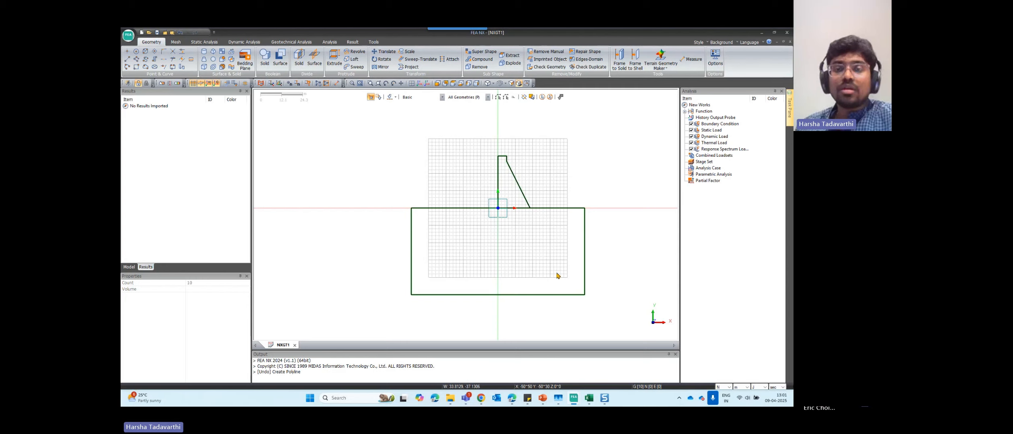
# Clear the edge selection and hide the drawing grid and work-plane guide lines around the dam and foundation outline.
pyautogui.scroll(1, 607, 240)
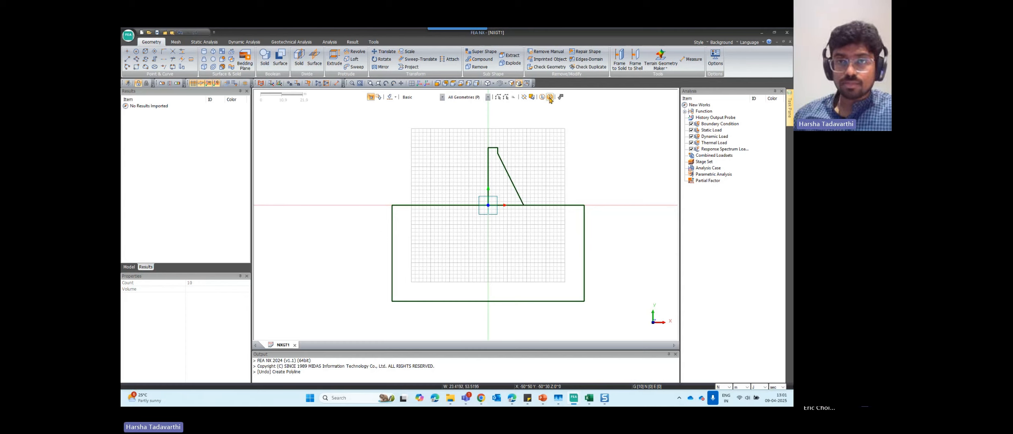
pyautogui.moveTo(342, 116); pyautogui.dragTo(632, 332)
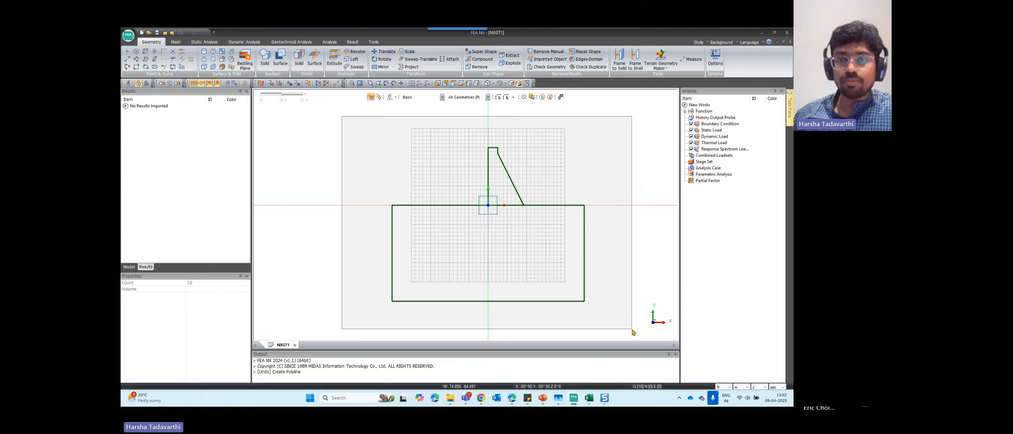
pyautogui.moveTo(350, 136); pyautogui.dragTo(531, 251)
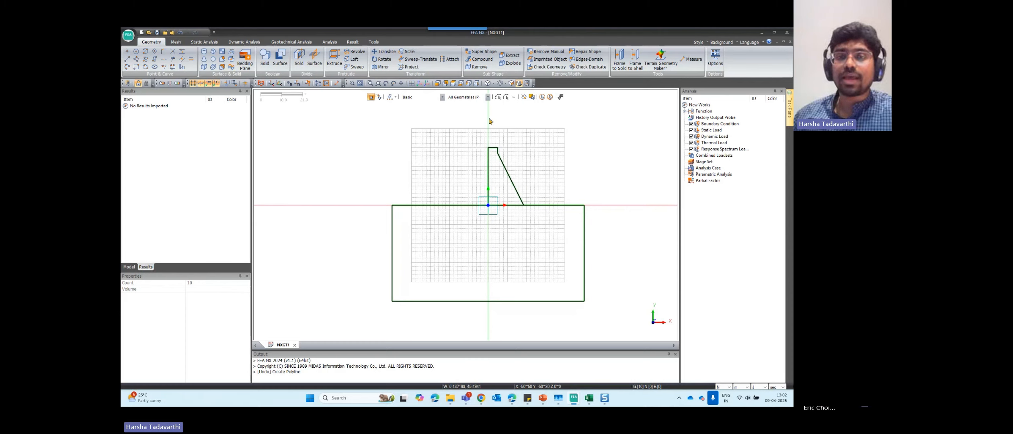
pyautogui.press('ctrl')
pyautogui.press('ctrl')
pyautogui.click(193, 84)
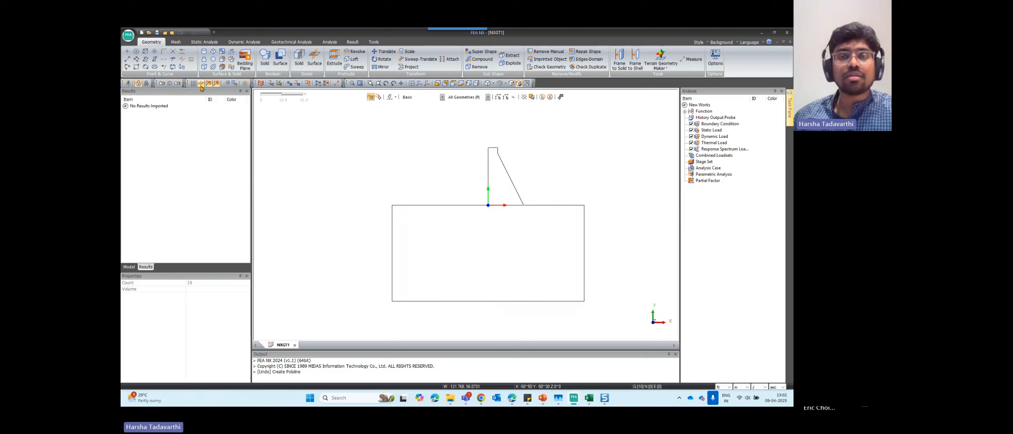
pyautogui.click(201, 83)
pyautogui.scroll(2, 627, 272)
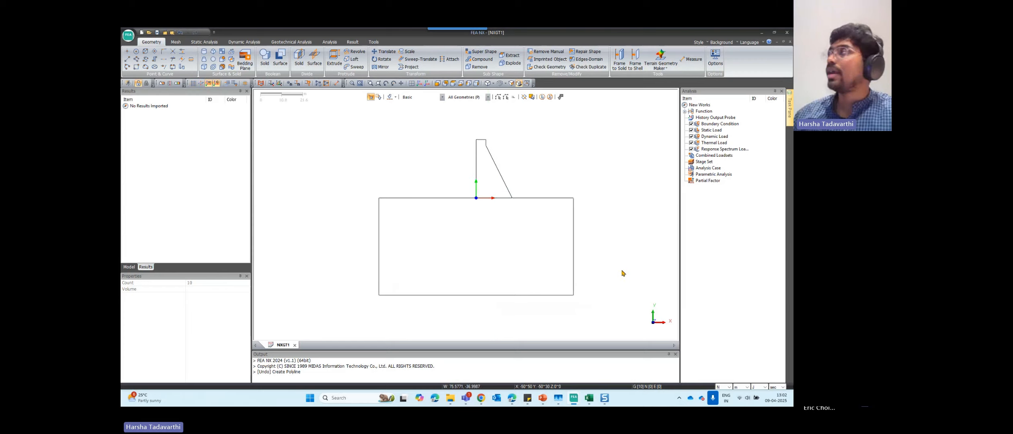
pyautogui.scroll(-2, 547, 264)
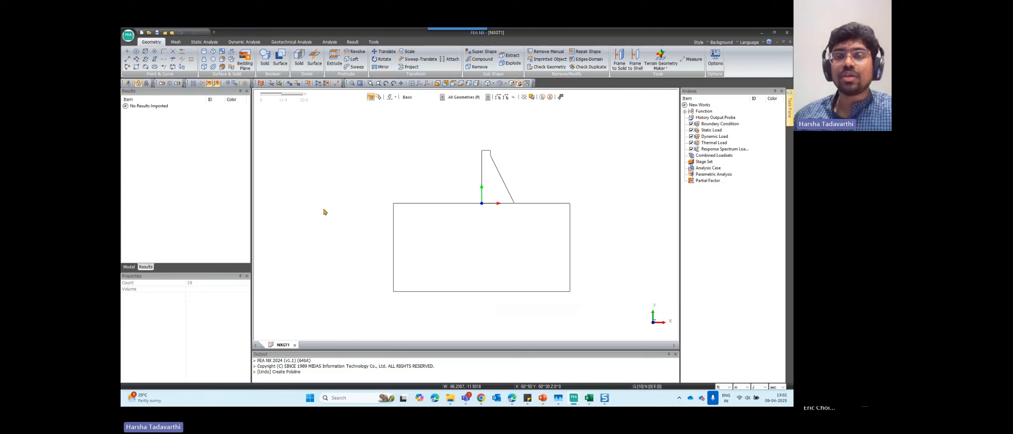
pyautogui.scroll(2, 636, 272)
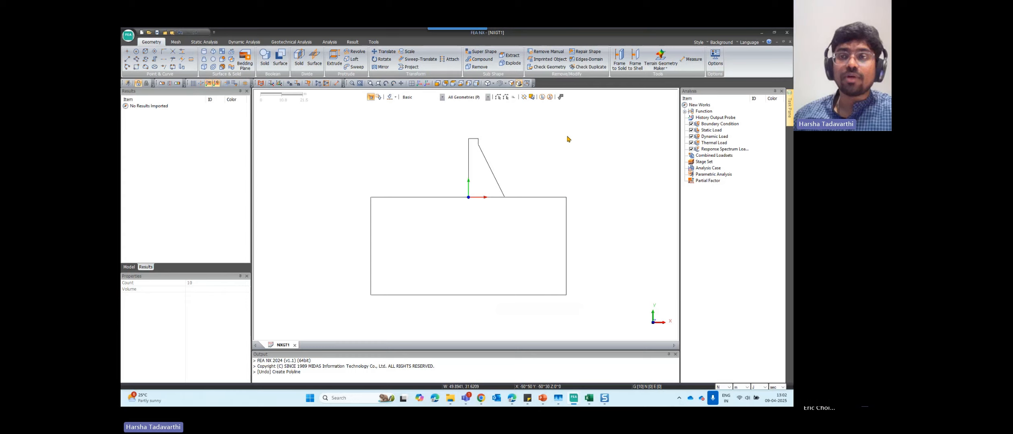
pyautogui.click(729, 45)
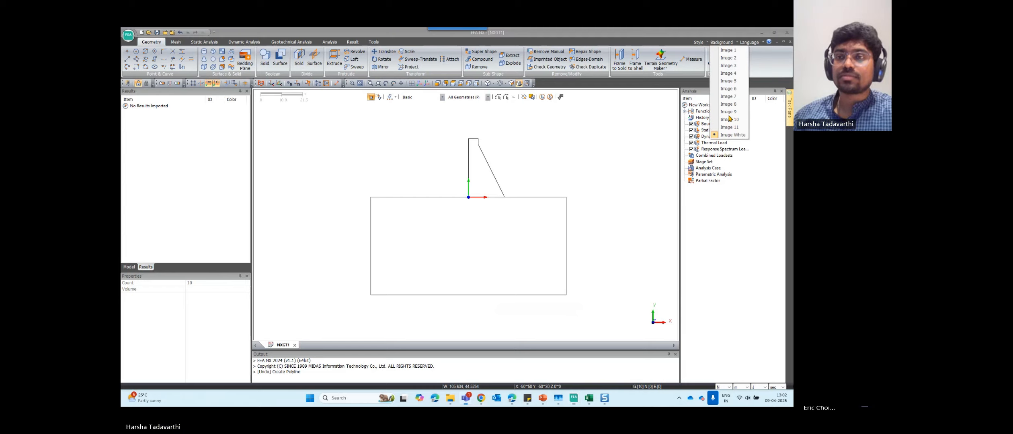
pyautogui.click(722, 42)
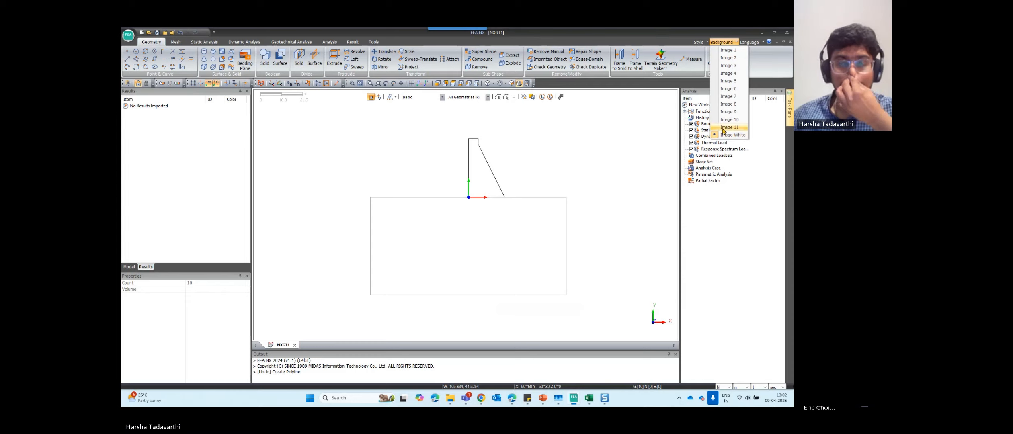
pyautogui.click(597, 171)
pyautogui.moveTo(314, 128); pyautogui.dragTo(634, 327)
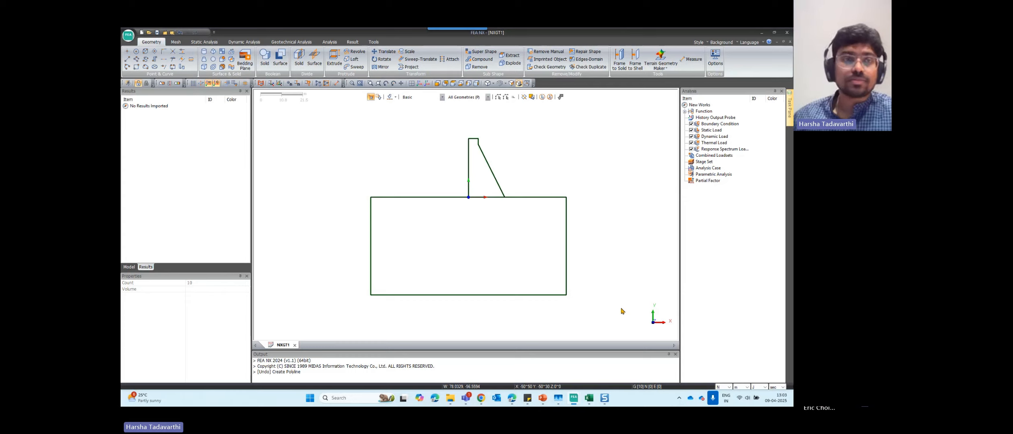
# Switch to the PowerPoint presentation and read the concrete and rock material properties on the Inputs slide.
pyautogui.click(176, 42)
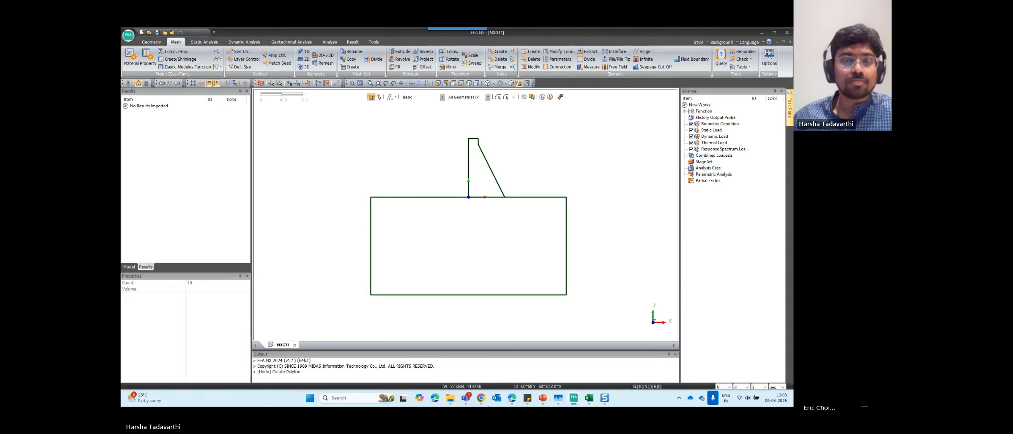
pyautogui.click(540, 398)
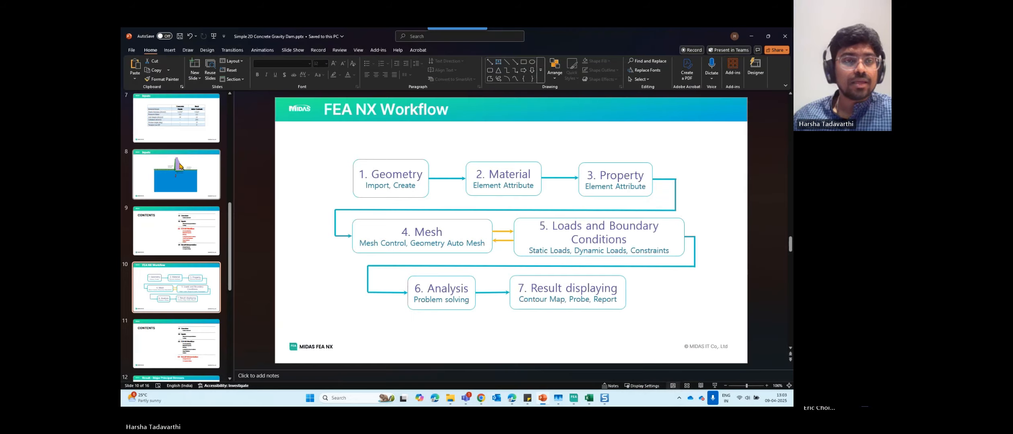
pyautogui.scroll(2, 179, 185)
pyautogui.click(179, 205)
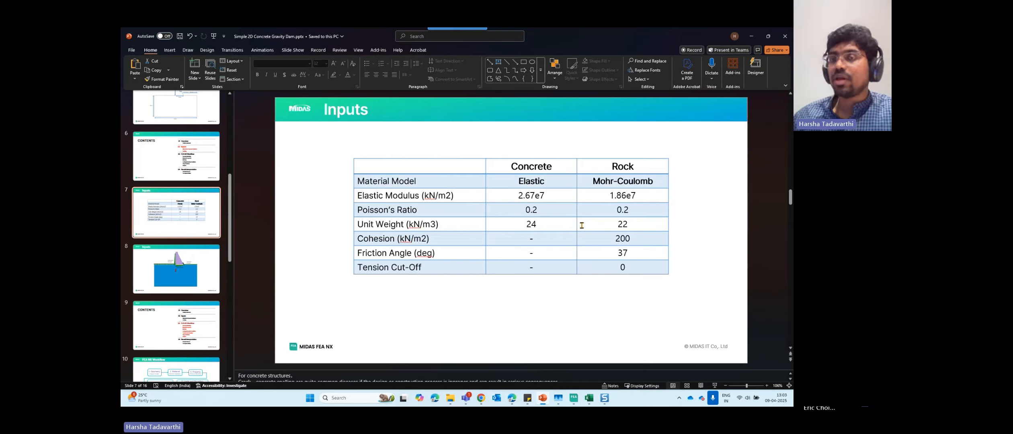
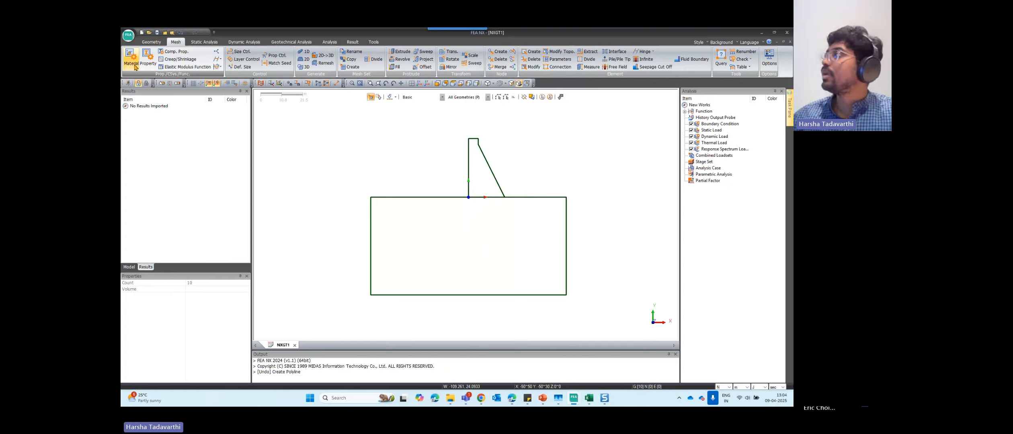
# Start defining an isotropic material in FEA NX with the Elastic model type and the name Concrete.
pyautogui.click(136, 66)
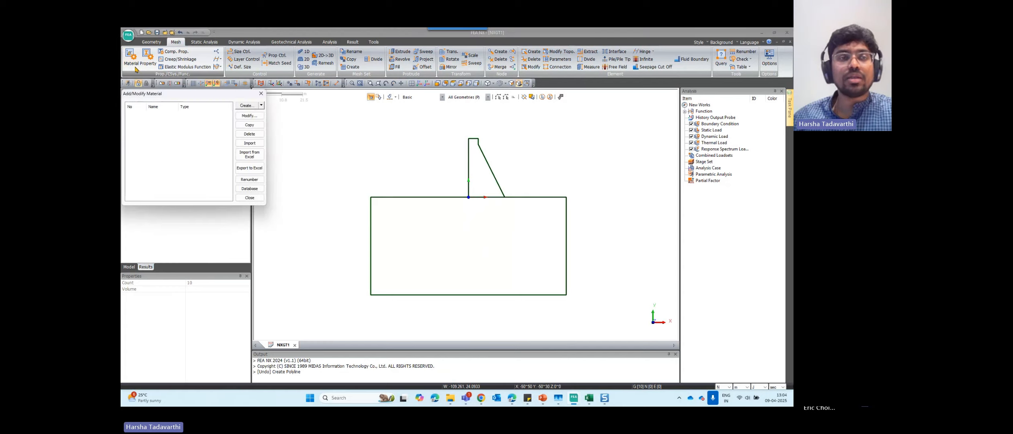
pyautogui.click(261, 106)
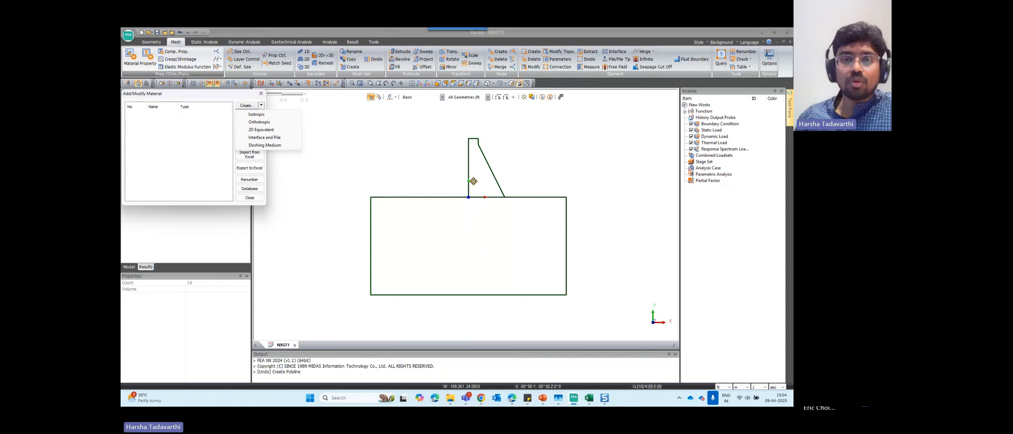
pyautogui.click(272, 114)
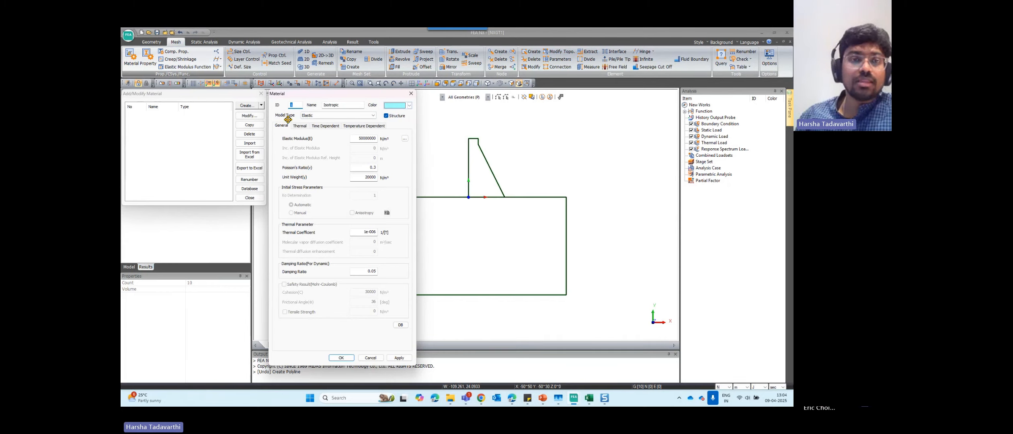
pyautogui.click(313, 115)
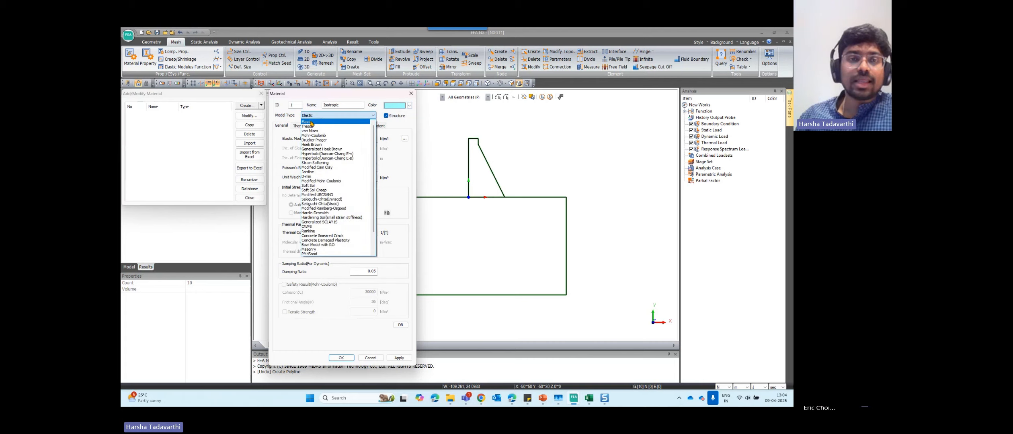
pyautogui.click(313, 121)
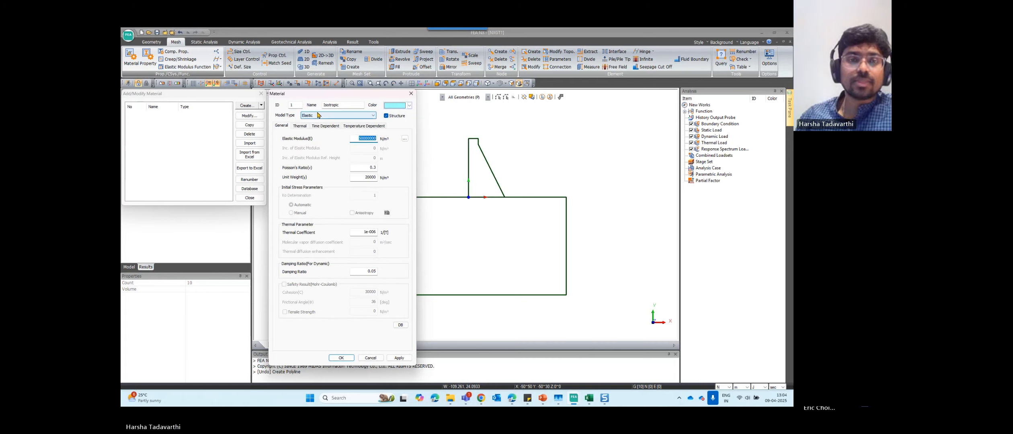
pyautogui.moveTo(352, 105); pyautogui.dragTo(268, 124)
pyautogui.write('Concrete')
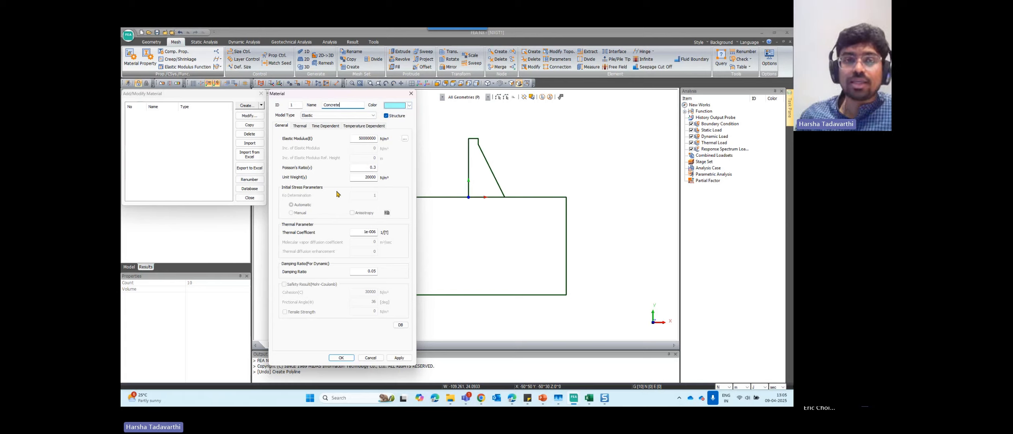
# Examine the Concrete material's thermal, time-dependent and temperature-dependent settings, including the Age Dependent creep formulation.
pyautogui.click(300, 126)
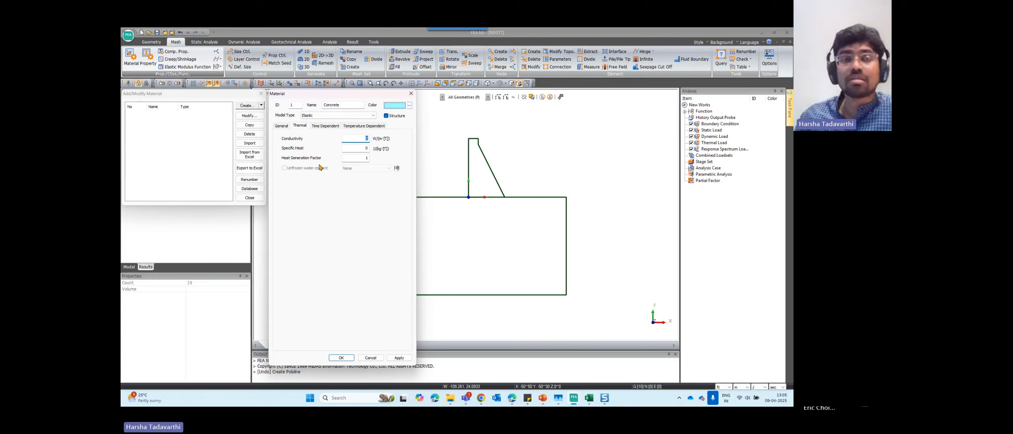
pyautogui.click(325, 126)
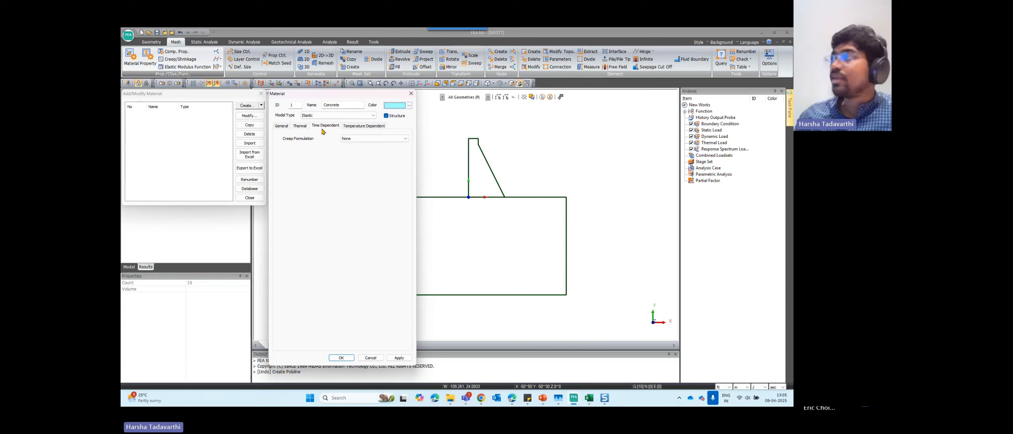
pyautogui.click(347, 139)
pyautogui.click(352, 152)
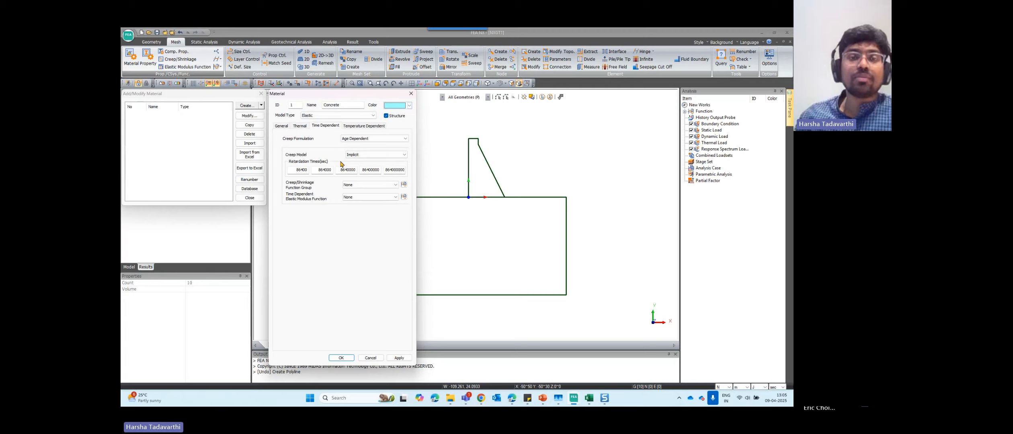
pyautogui.click(348, 139)
pyautogui.click(347, 146)
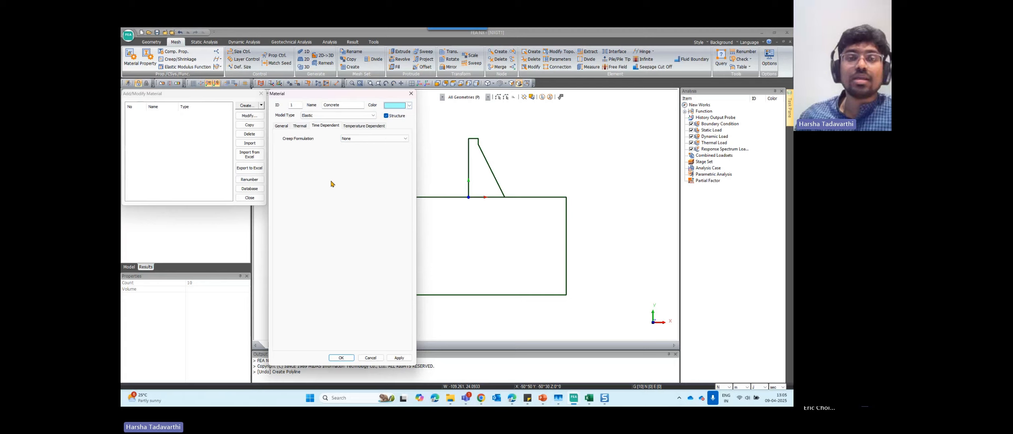
pyautogui.click(350, 127)
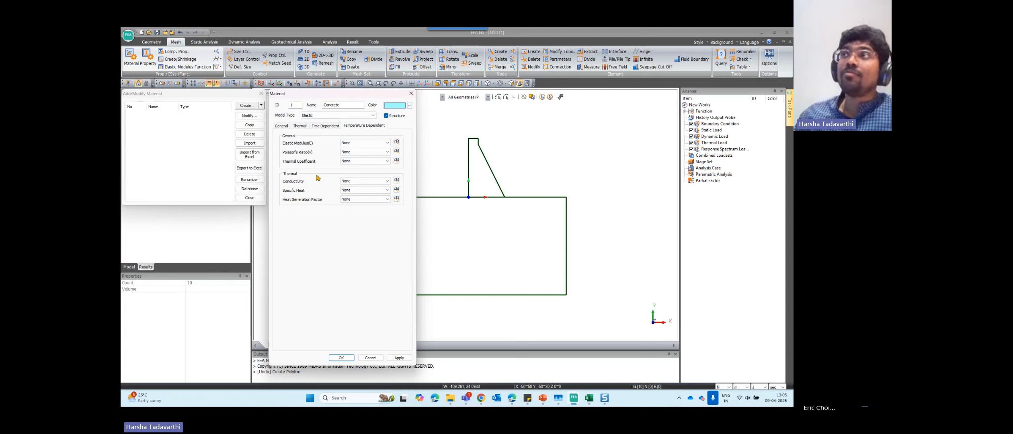
# Temporarily switch off the Structure option to examine the material's porous parameters, and switch it back on.
pyautogui.click(385, 115)
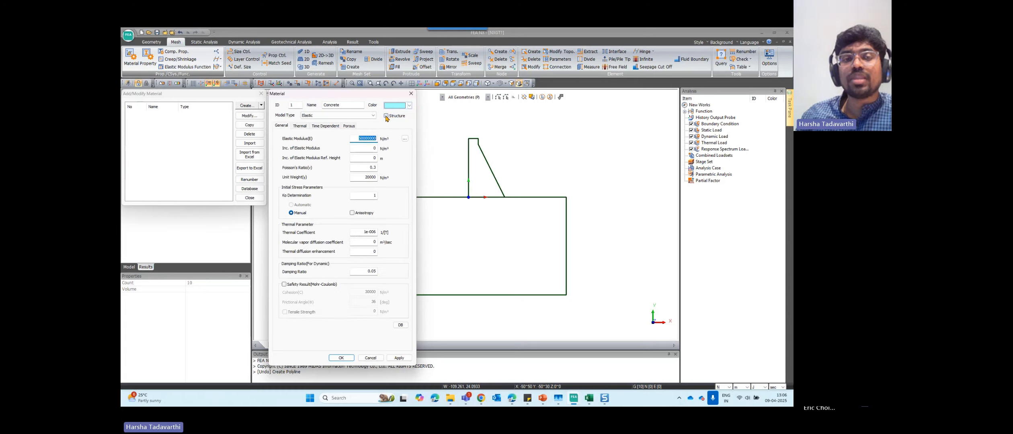
pyautogui.click(350, 127)
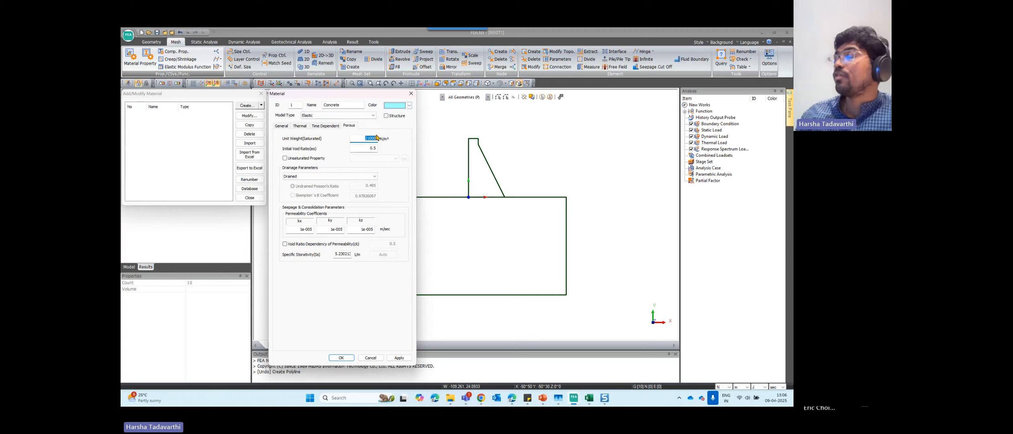
pyautogui.click(390, 116)
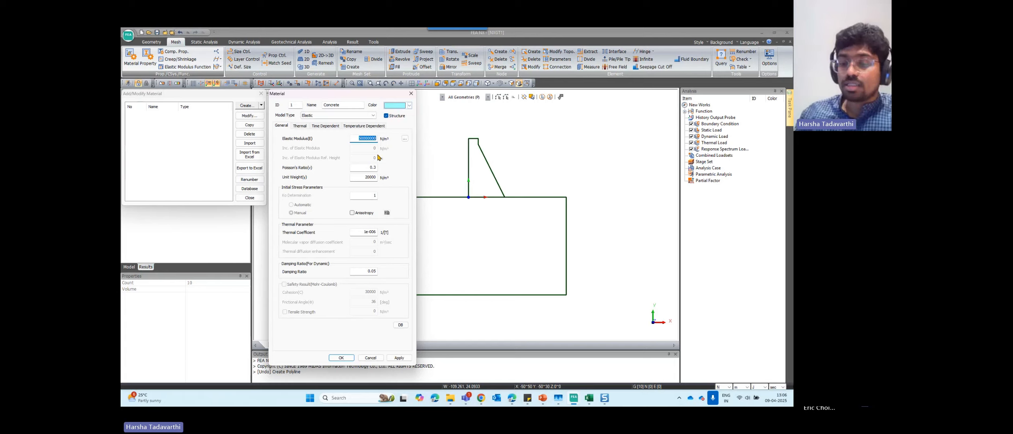
# Enter elastic modulus 2.67e7 and Poisson's ratio 0.2 for Concrete, and discard the unsaved material.
pyautogui.write('2.67e7')
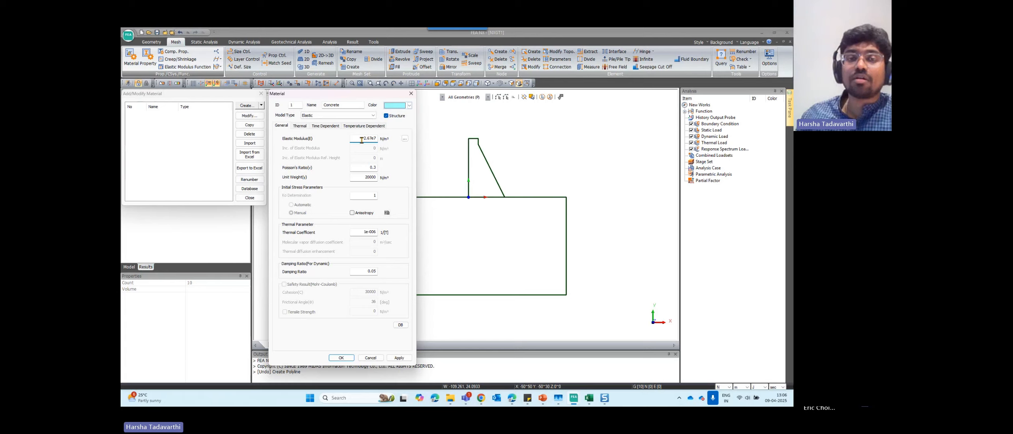
pyautogui.click(363, 169)
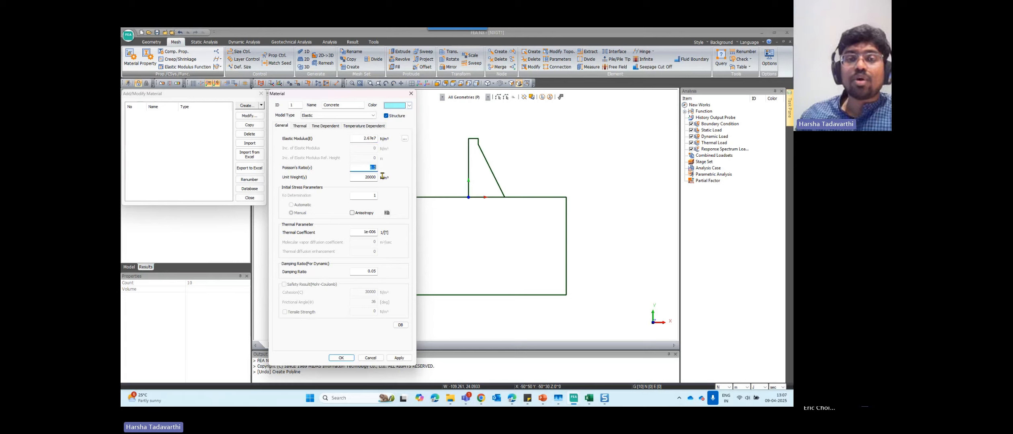
pyautogui.write('0')
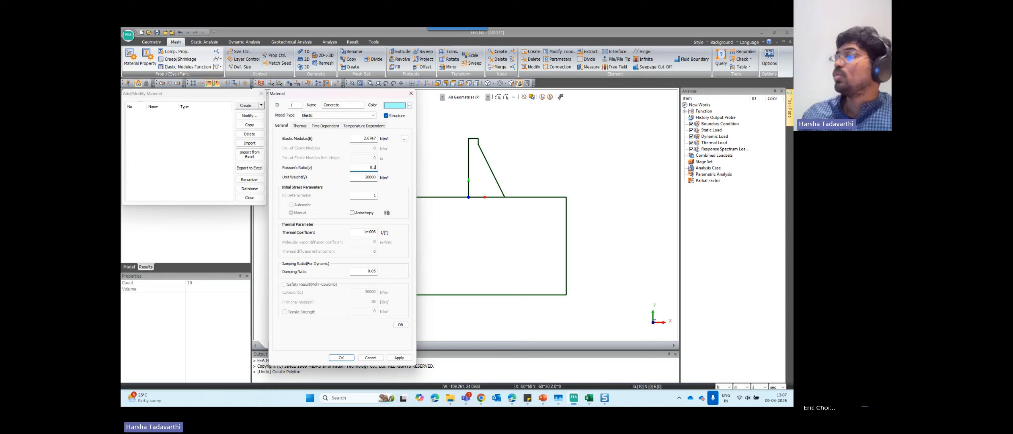
pyautogui.write('.2')
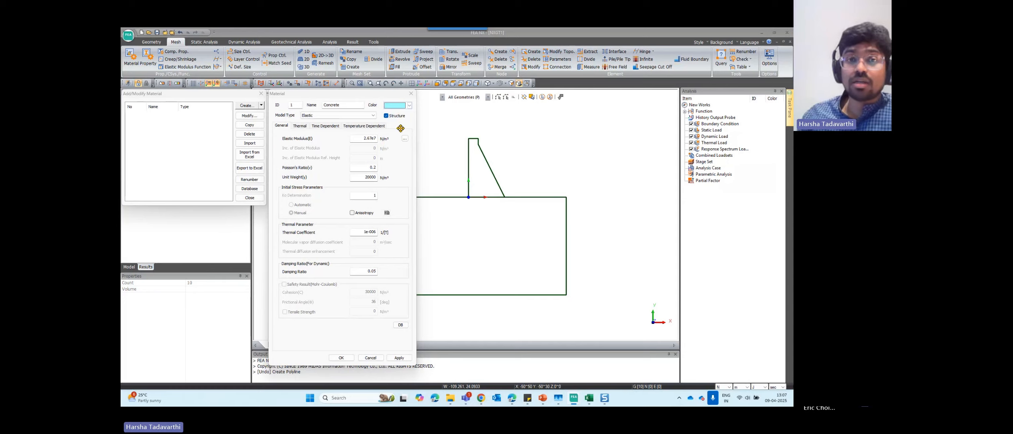
pyautogui.click(411, 94)
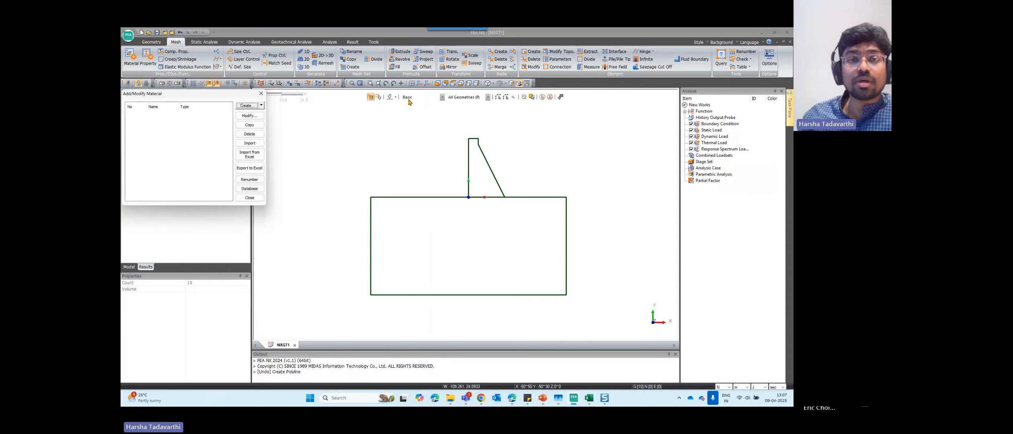
pyautogui.click(261, 93)
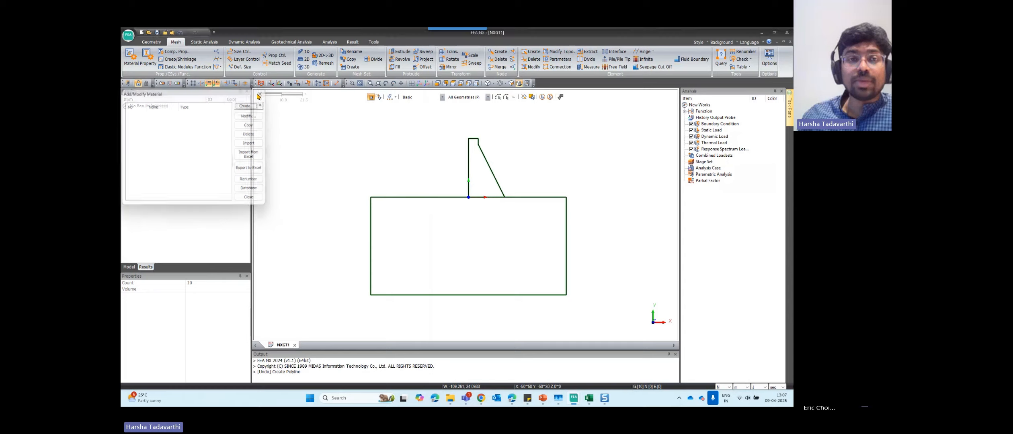
# Set the model's force unit to kN and its length unit to m.
pyautogui.click(729, 388)
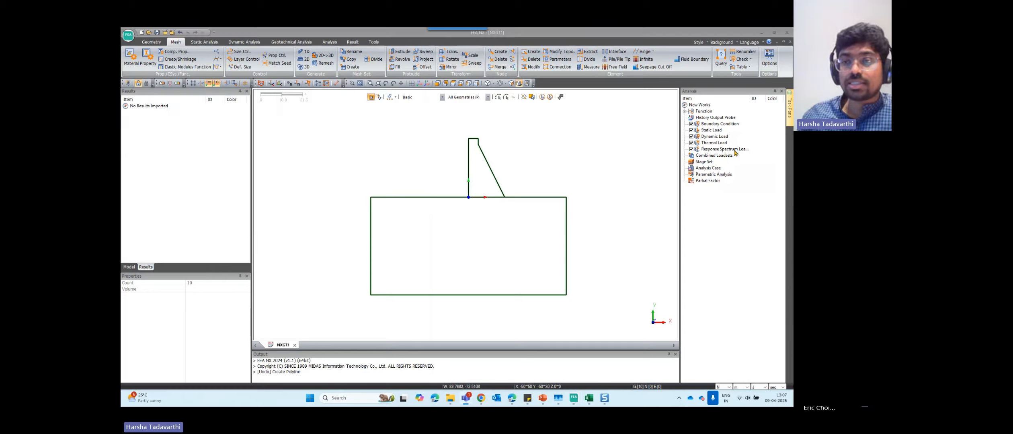
pyautogui.click(729, 387)
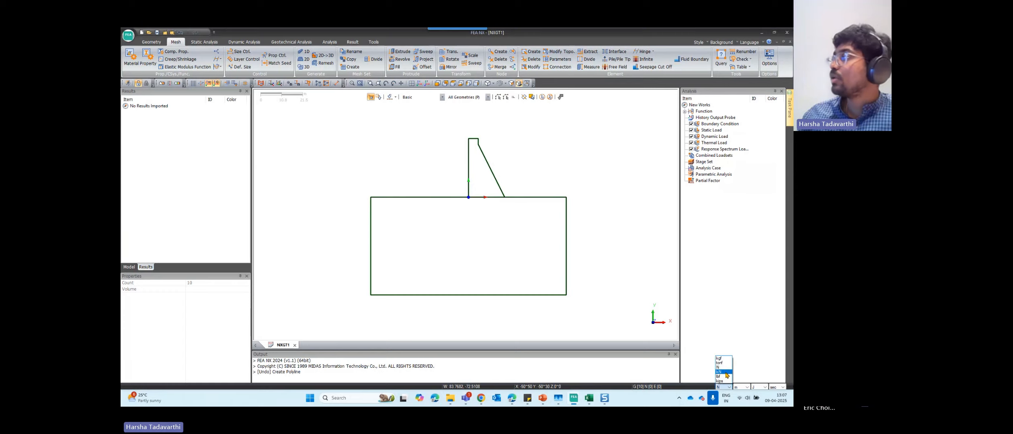
pyautogui.click(724, 372)
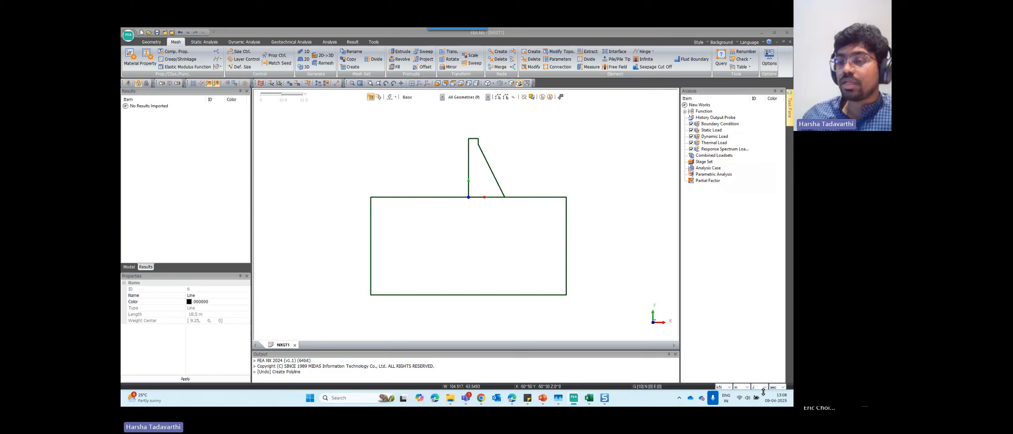
pyautogui.click(727, 387)
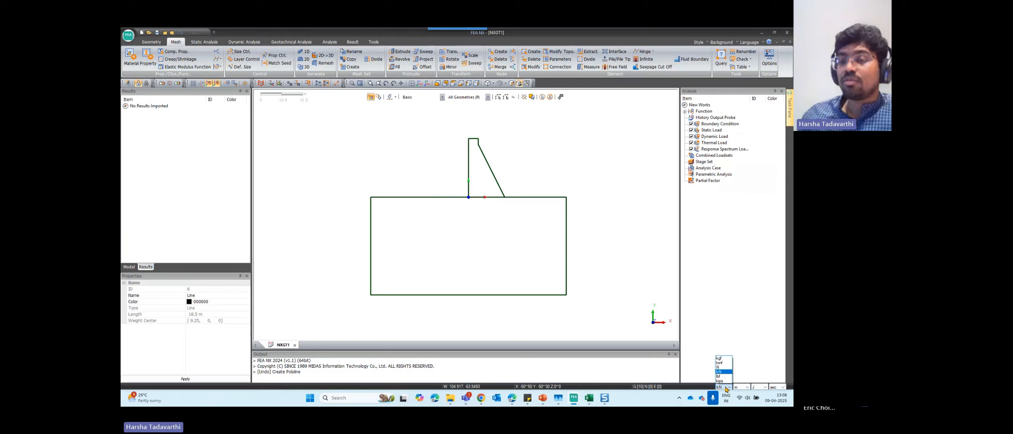
pyautogui.click(727, 372)
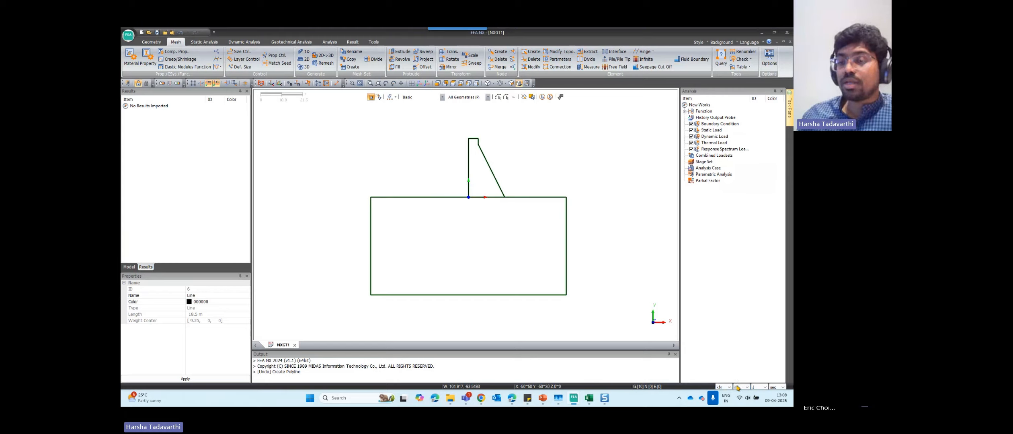
pyautogui.click(742, 387)
pyautogui.click(741, 370)
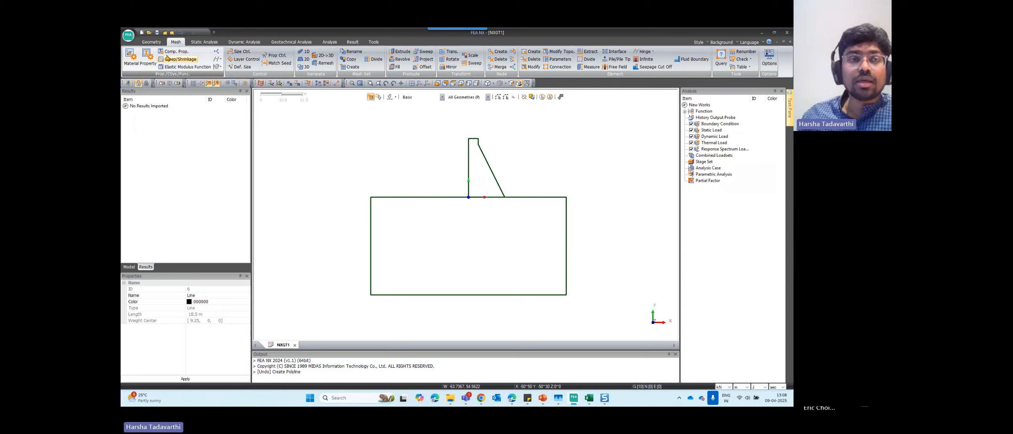
# Start a new isotropic material with the Elastic model type and name it Concrete.
pyautogui.click(134, 60)
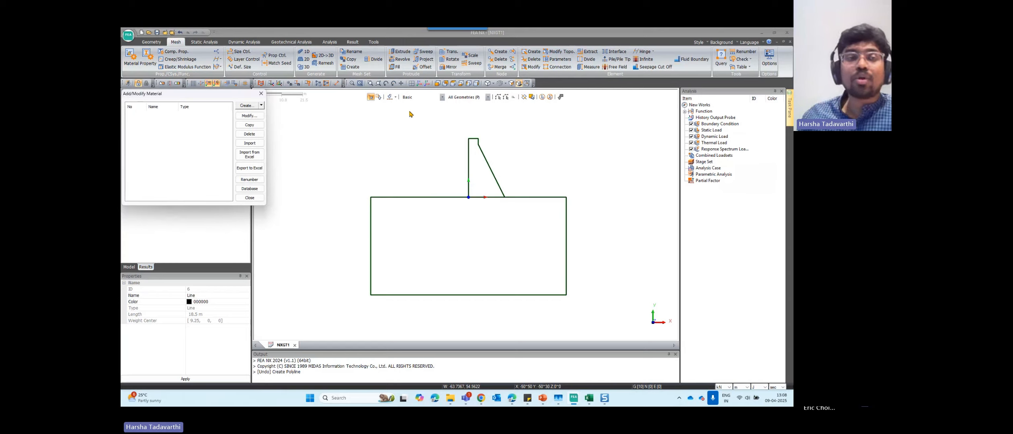
pyautogui.click(261, 104)
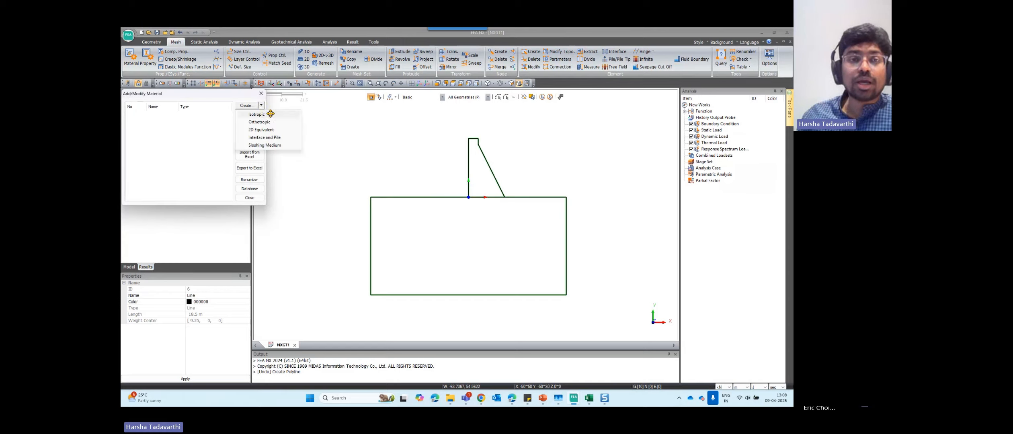
pyautogui.click(270, 114)
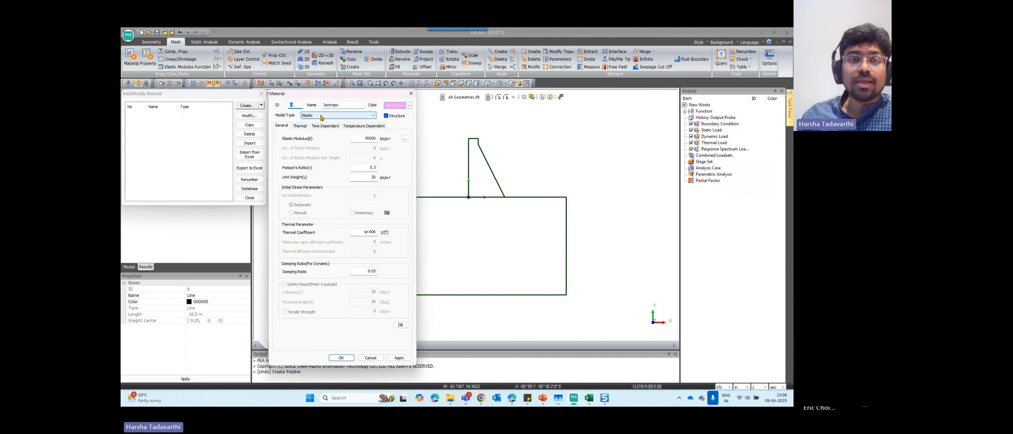
pyautogui.click(308, 116)
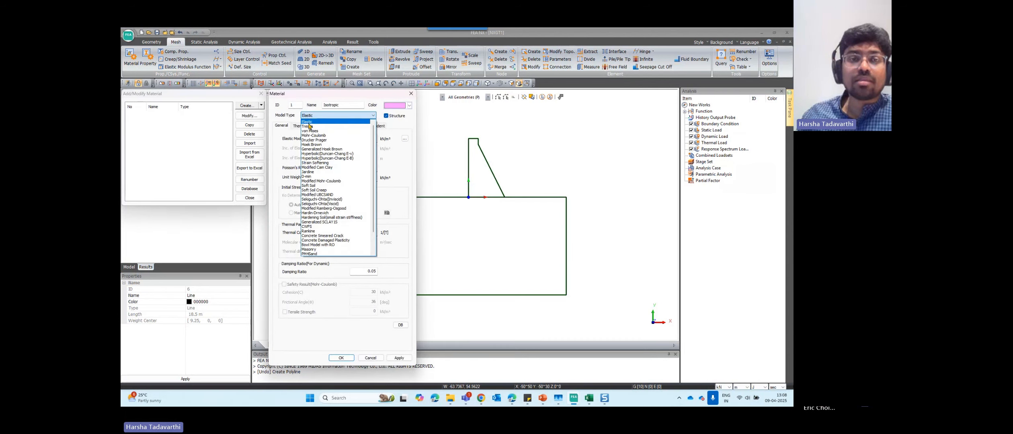
pyautogui.click(307, 121)
pyautogui.doubleClick(338, 104)
pyautogui.write('Concrete')
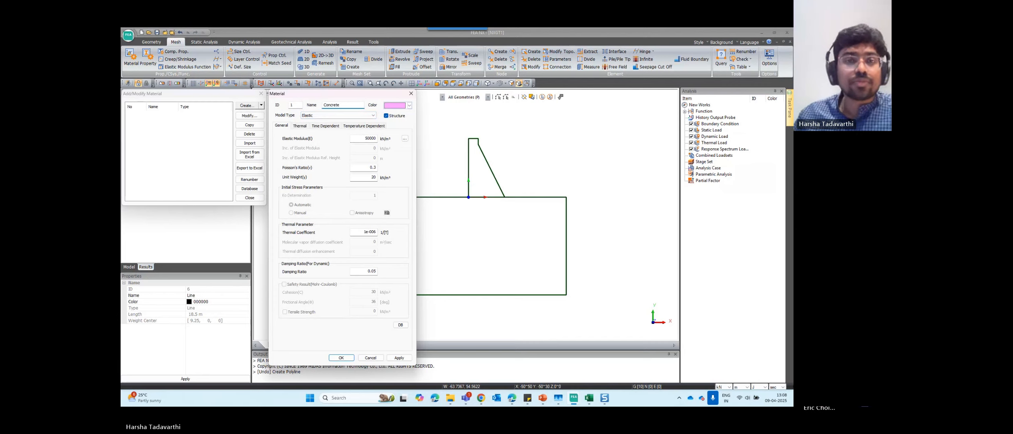
# Give Concrete an elastic modulus of 2.67e7 kN/m², Poisson's ratio 0.2 and unit weight 24 kN/m³, and add it to the material list.
pyautogui.click(356, 138)
pyautogui.moveTo(355, 138); pyautogui.dragTo(376, 141)
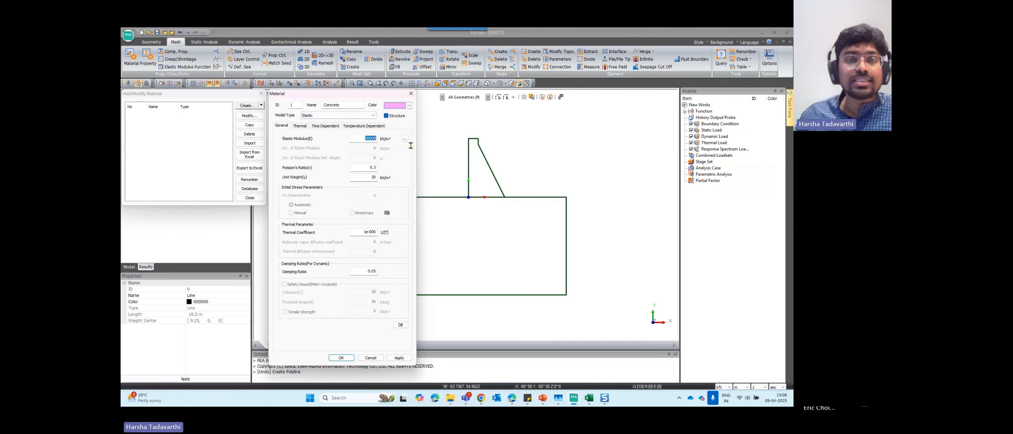
pyautogui.write('e')
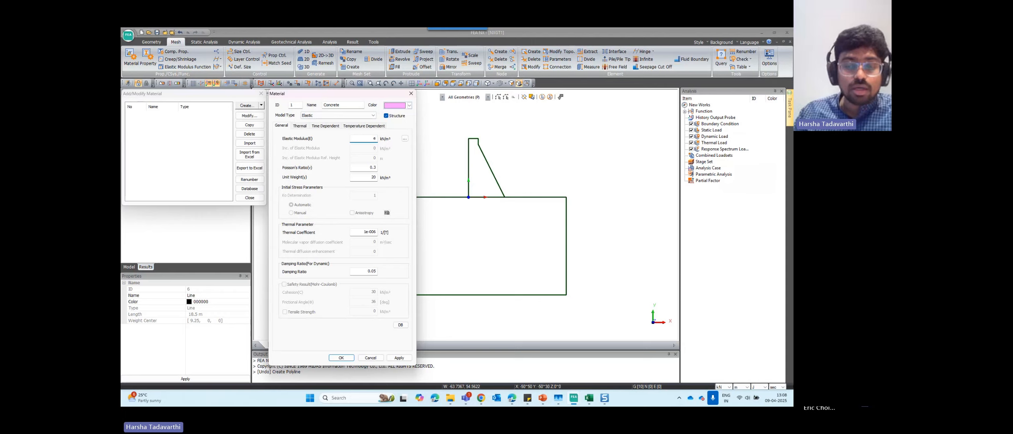
pyautogui.write('.67e7')
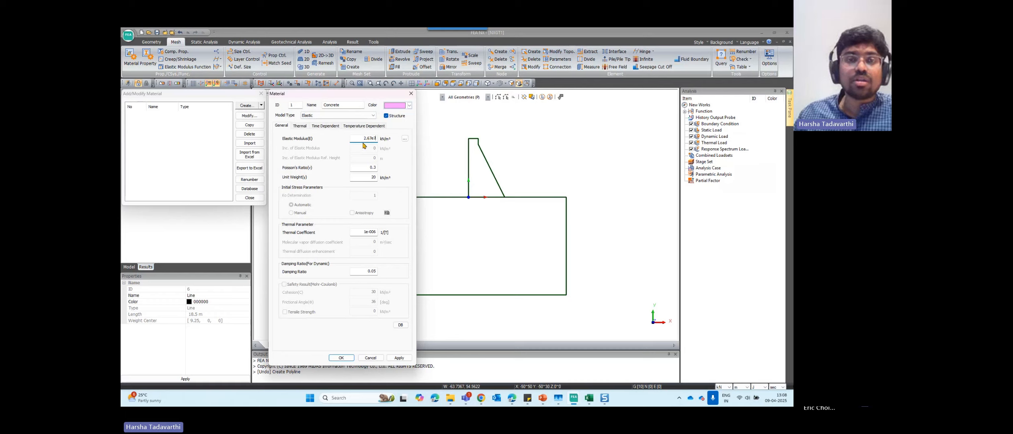
pyautogui.doubleClick(367, 138)
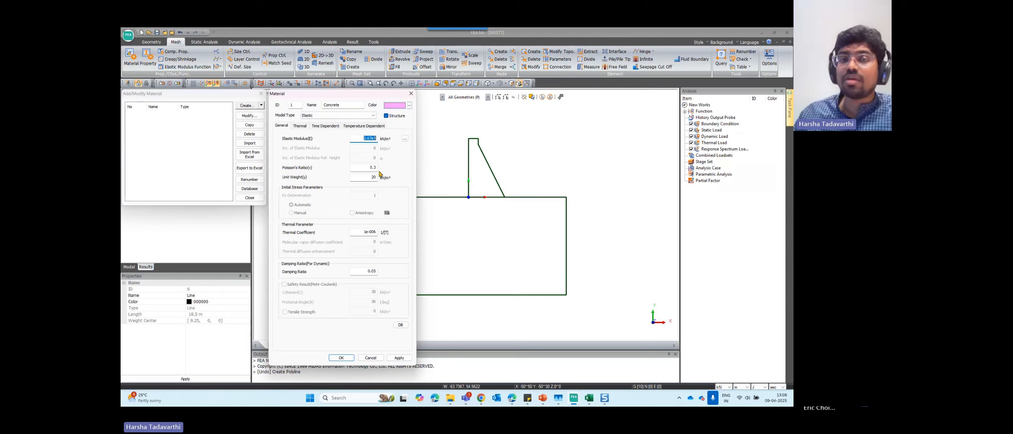
pyautogui.doubleClick(368, 167)
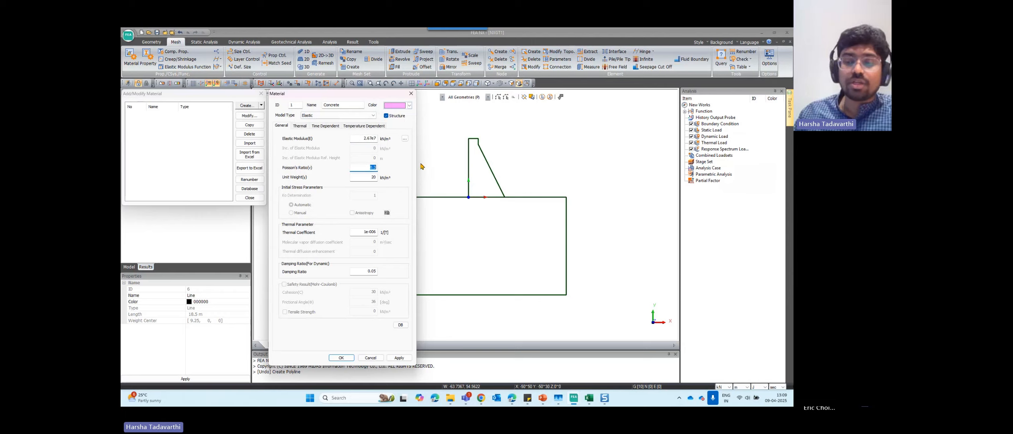
pyautogui.write('0.2')
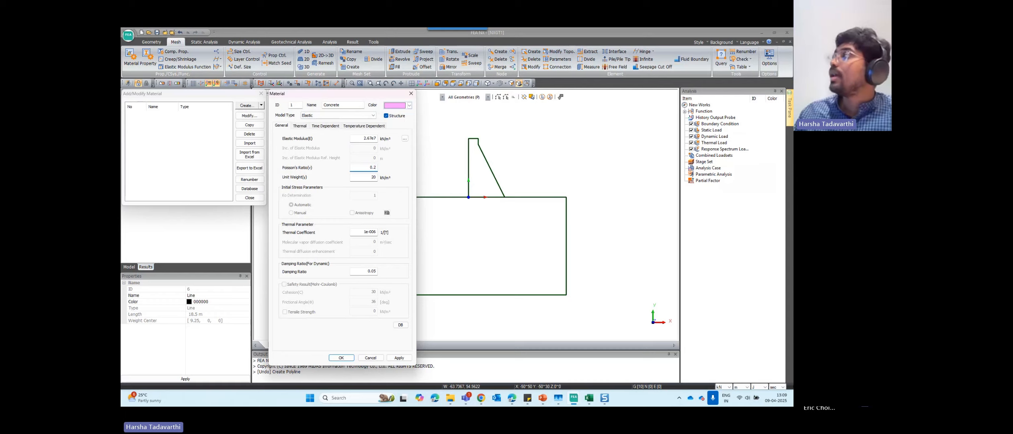
pyautogui.press('Tab')
pyautogui.write('2')
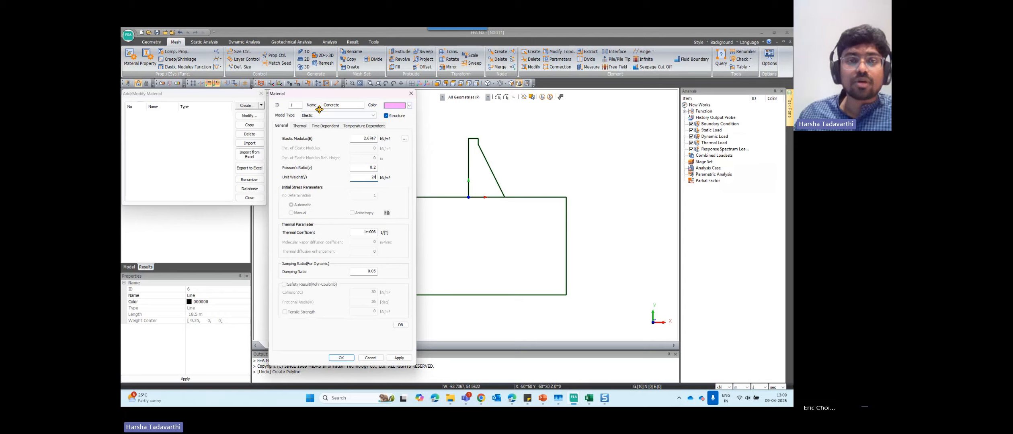
pyautogui.click(399, 358)
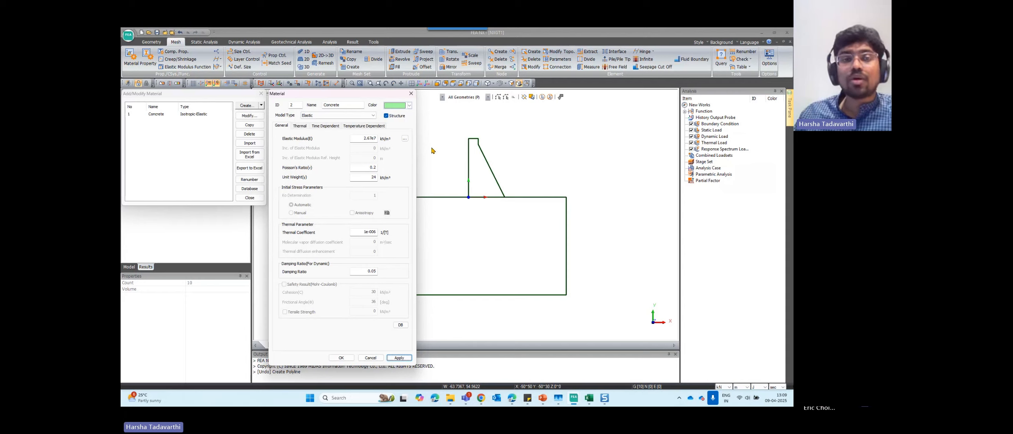
# Set the second material's model type to Mohr-Coulomb and name it Rock.
pyautogui.click(345, 120)
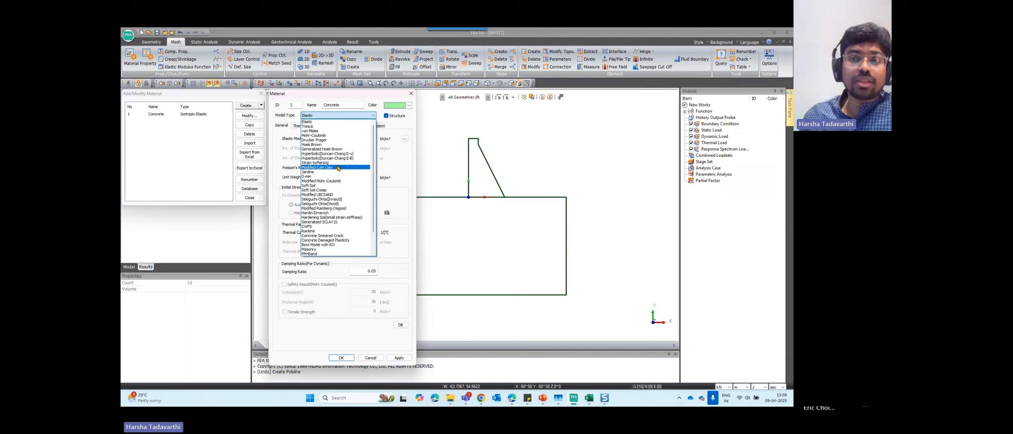
pyautogui.click(318, 136)
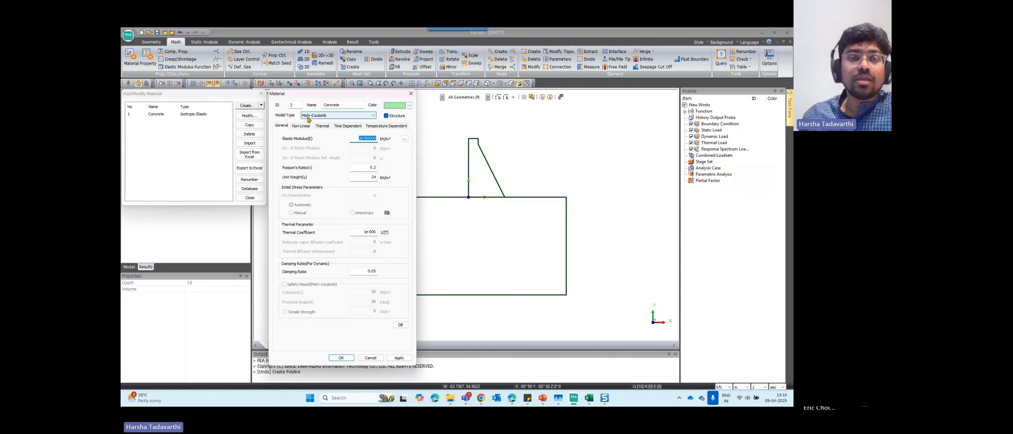
pyautogui.doubleClick(344, 109)
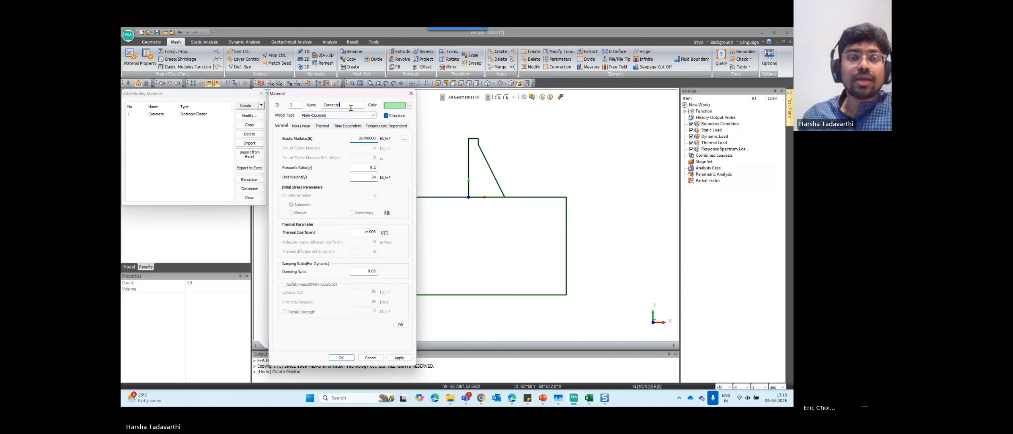
pyautogui.click(302, 116)
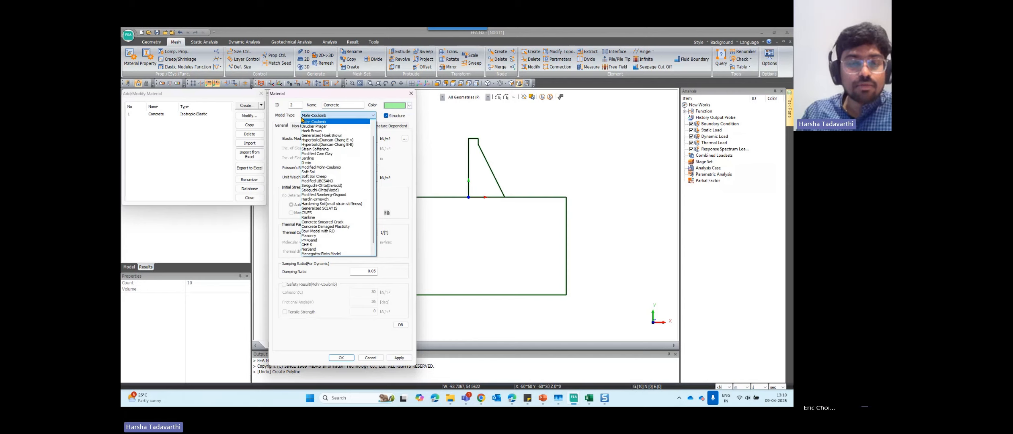
pyautogui.doubleClick(346, 105)
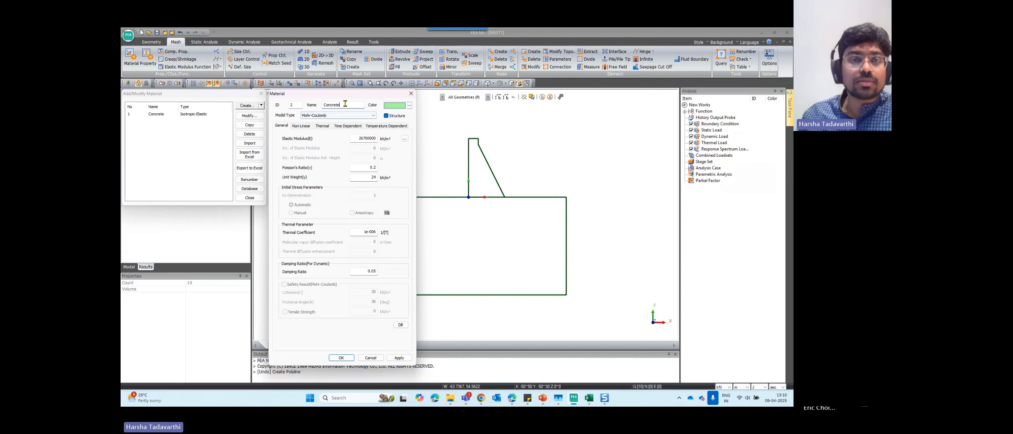
pyautogui.write('Rock')
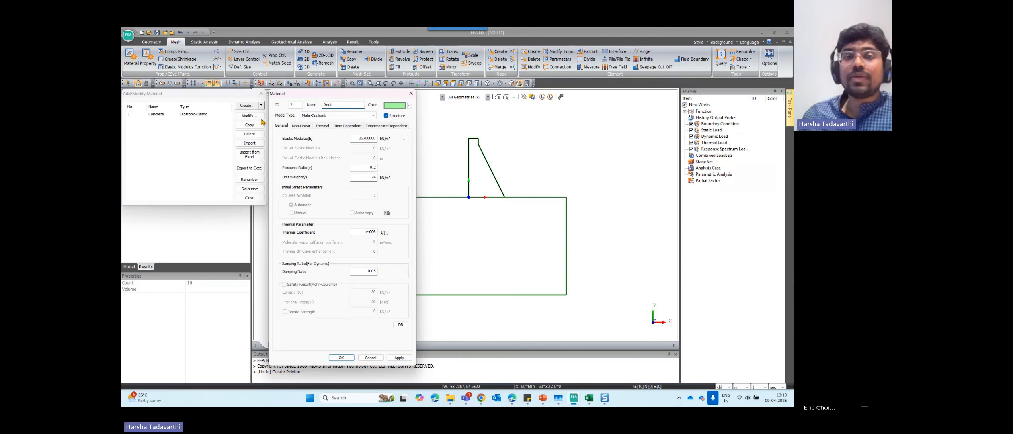
# Enter an elastic modulus of 1.86e7 kN/m², Poisson's ratio 0.2 and unit weight 22 kN/m³ for Rock.
pyautogui.doubleClick(353, 139)
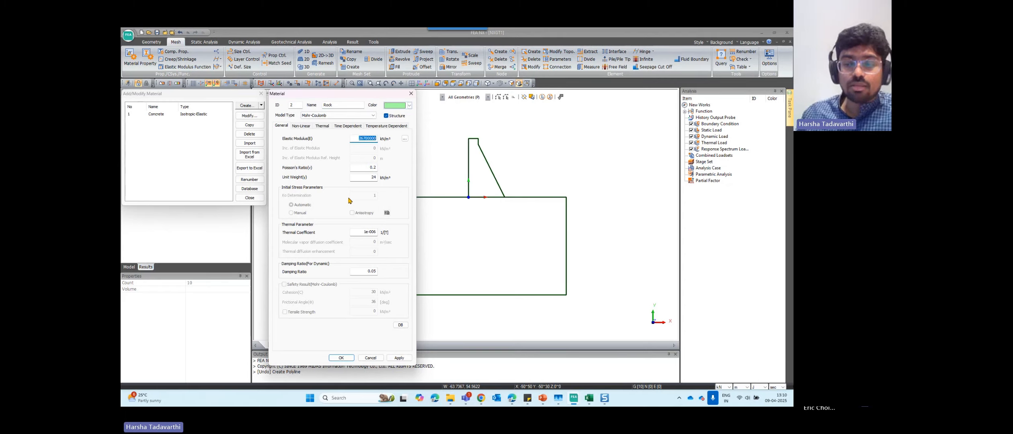
pyautogui.write('1.86')
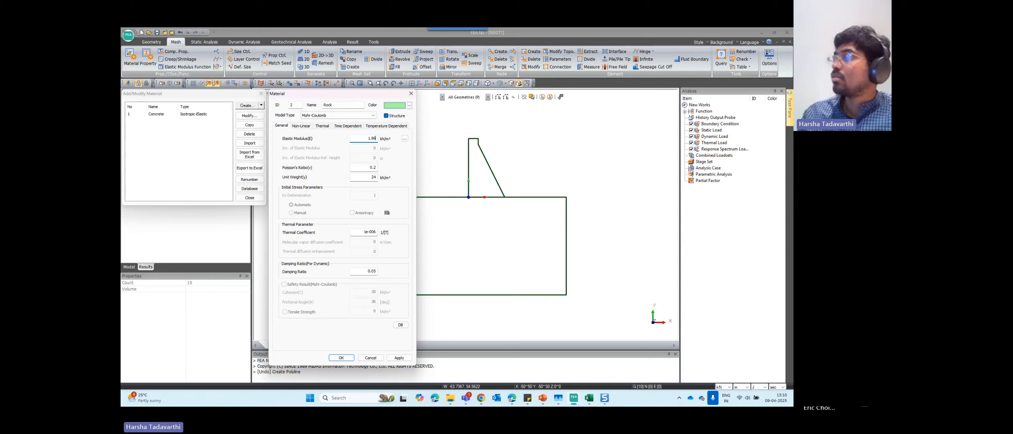
pyautogui.write('e7')
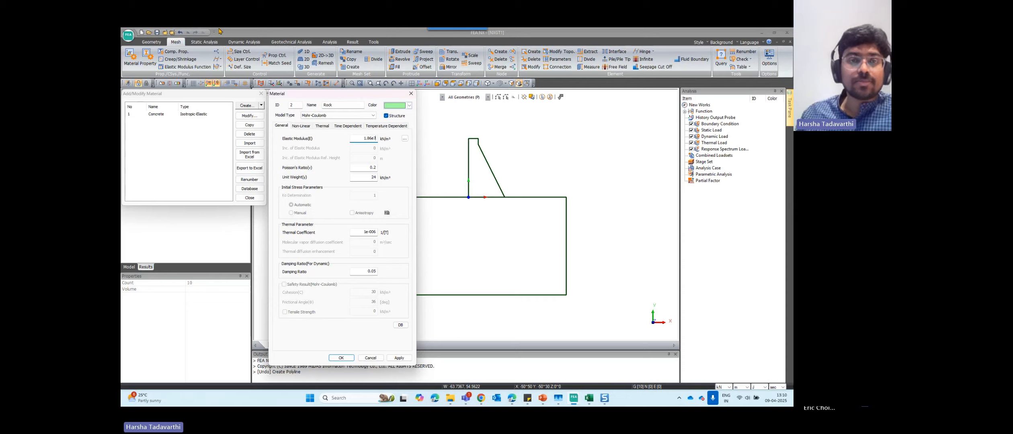
pyautogui.moveTo(363, 139); pyautogui.dragTo(378, 139)
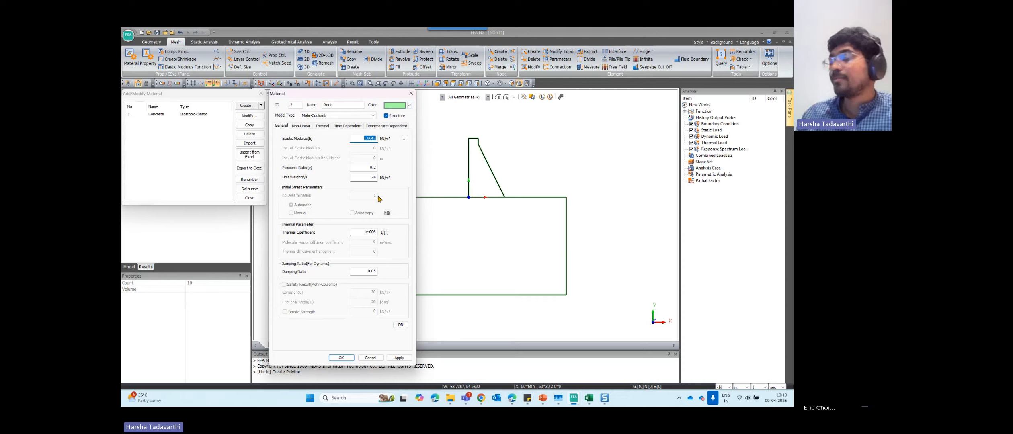
pyautogui.moveTo(364, 168); pyautogui.dragTo(382, 170)
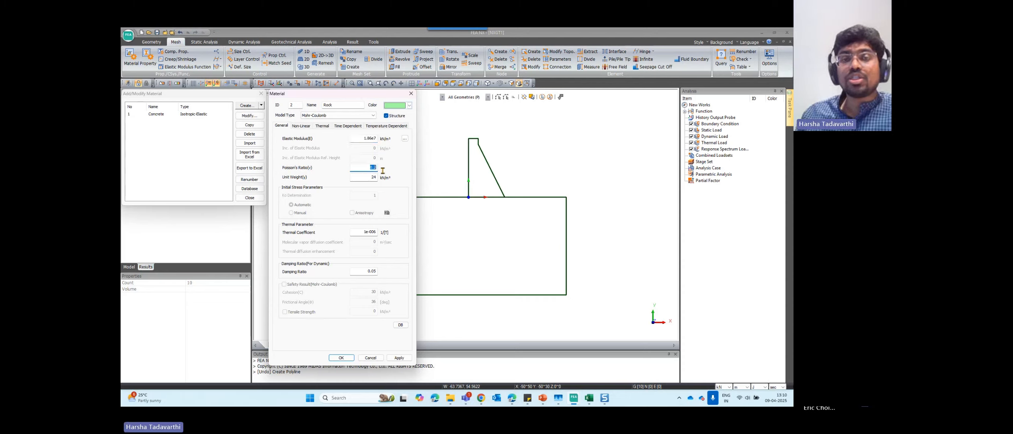
pyautogui.click(366, 177)
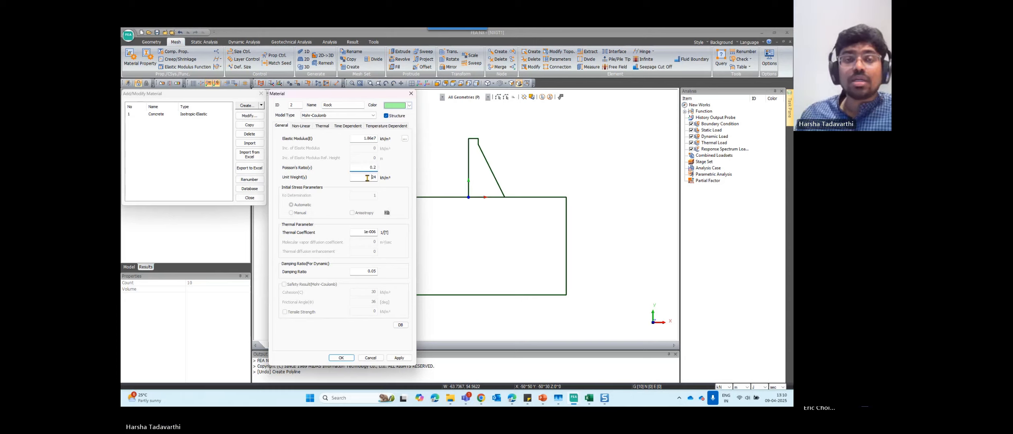
pyautogui.press('BackSpace')
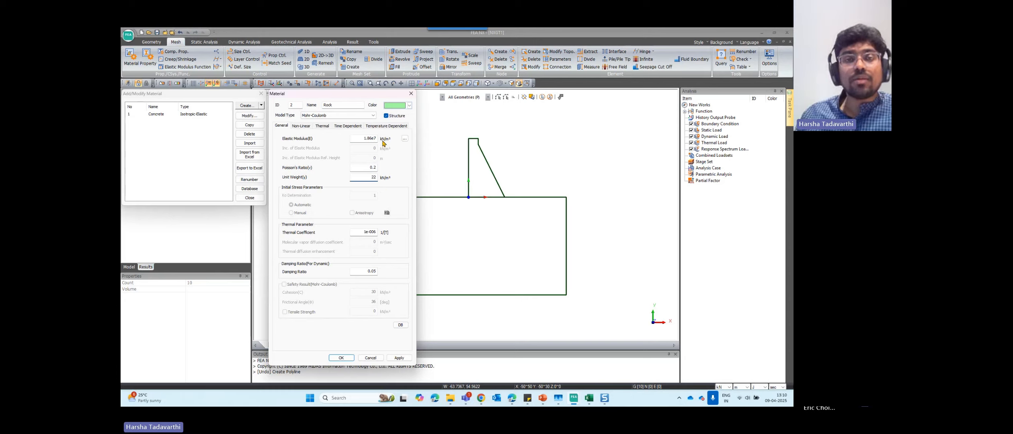
pyautogui.click(358, 138)
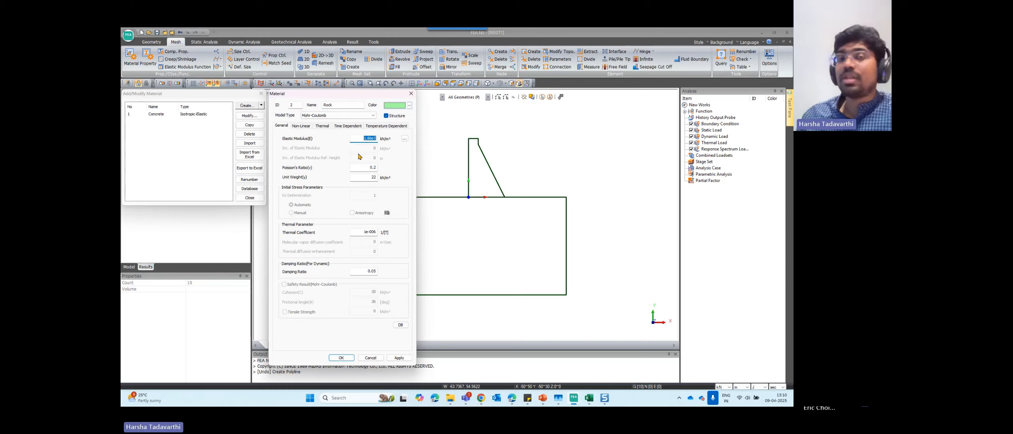
pyautogui.click(360, 169)
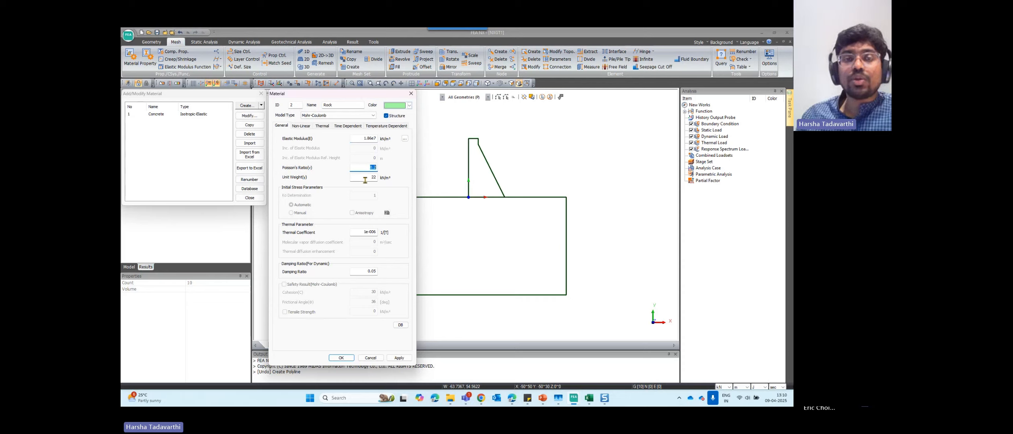
pyautogui.click(365, 178)
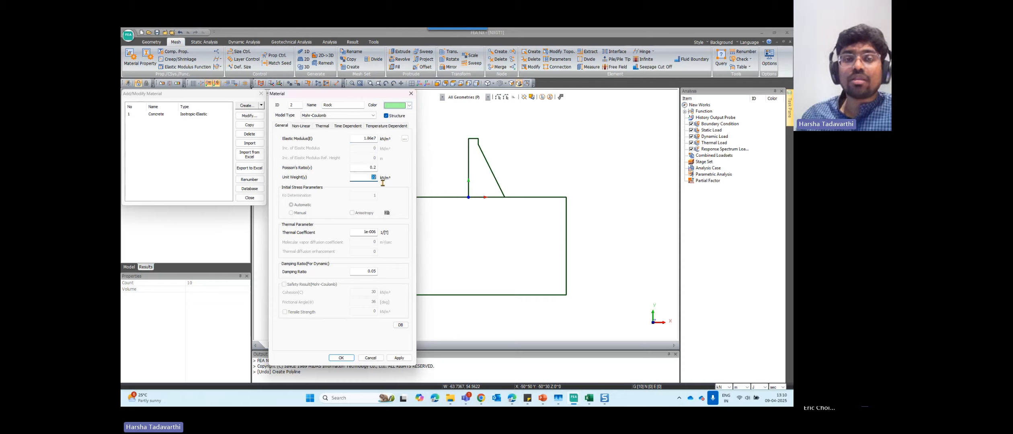
# Set Rock's nonlinear parameters to a cohesion of 200 kN/m² and a frictional angle of 37 degrees.
pyautogui.click(303, 128)
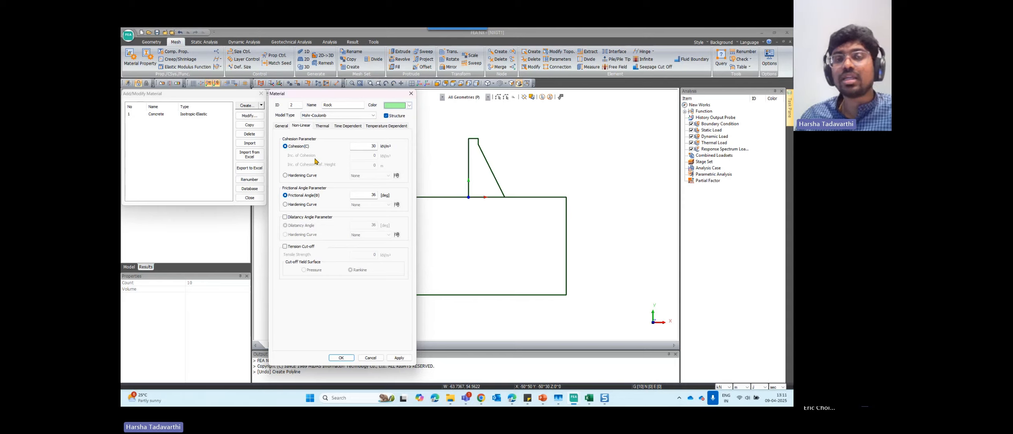
pyautogui.doubleClick(352, 147)
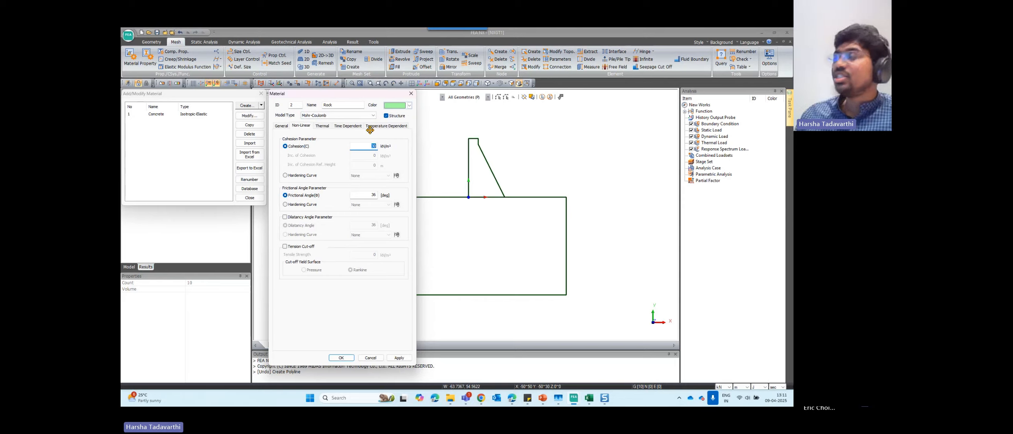
pyautogui.write('200')
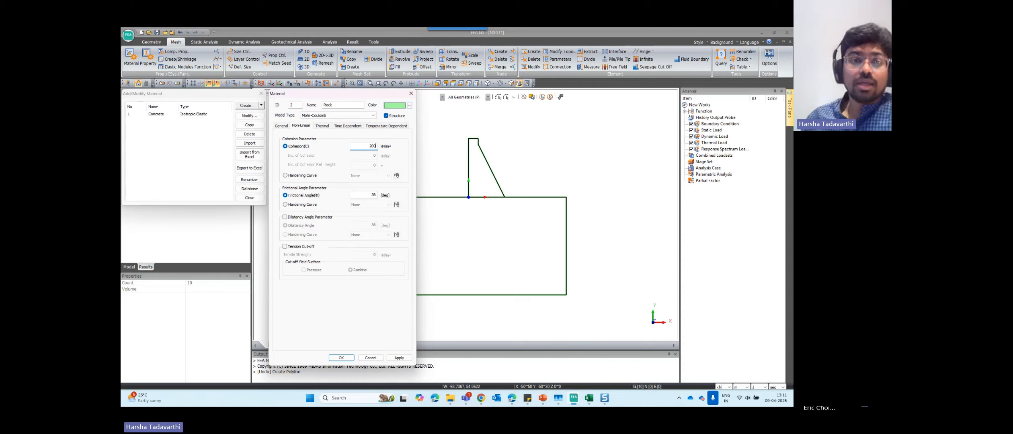
pyautogui.press('Tab')
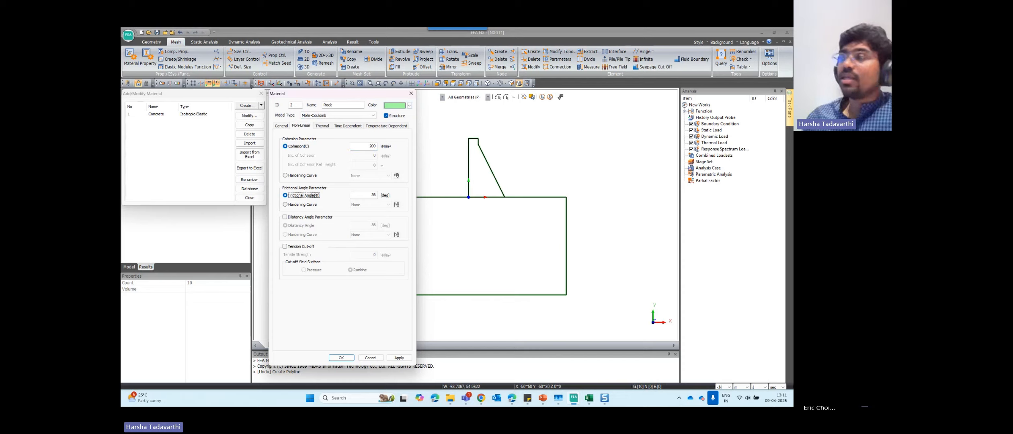
pyautogui.press('Tab')
pyautogui.write('3')
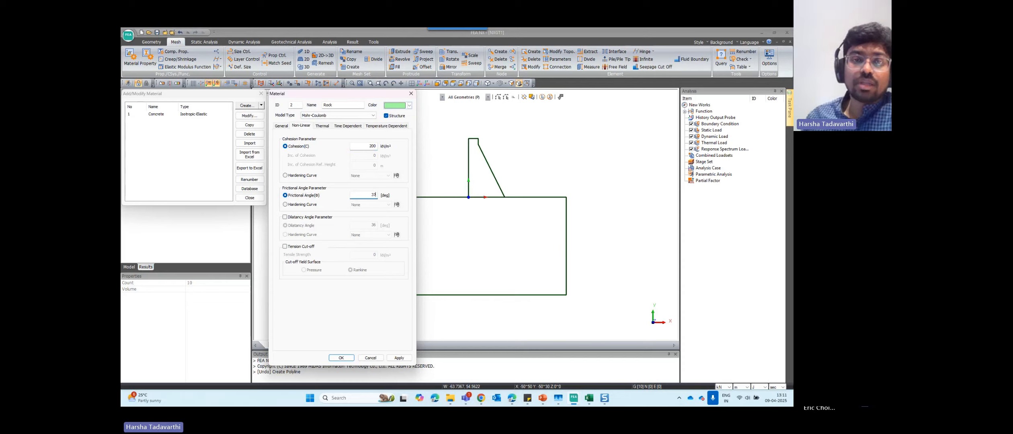
pyautogui.click(361, 146)
pyautogui.doubleClick(366, 195)
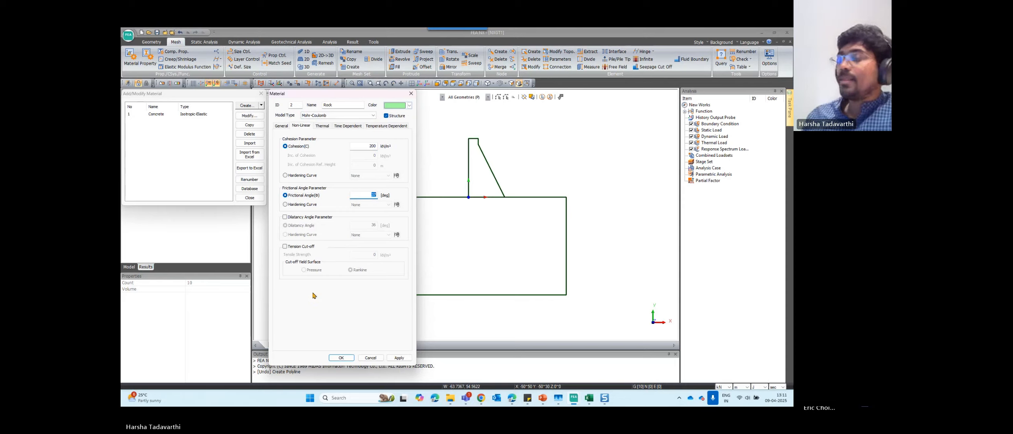
# Enable tension cut-off for Rock with a tensile strength of 0, save the material and close the material list.
pyautogui.click(308, 249)
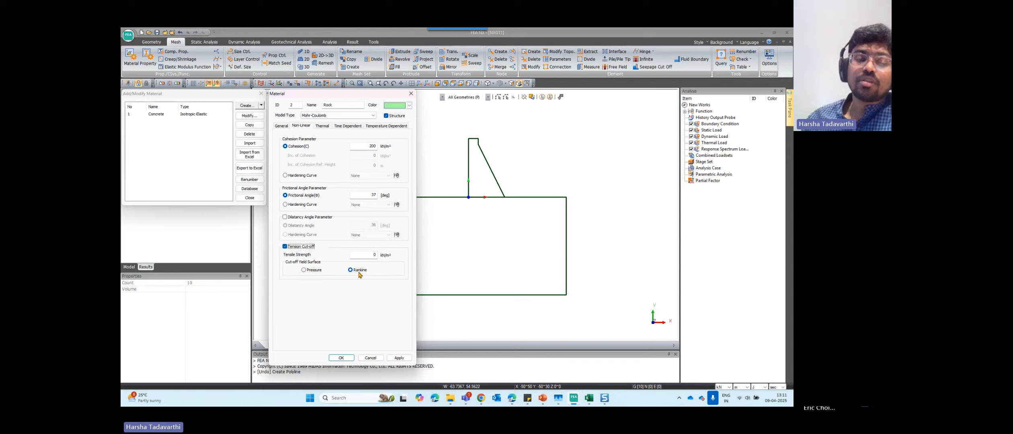
pyautogui.click(367, 254)
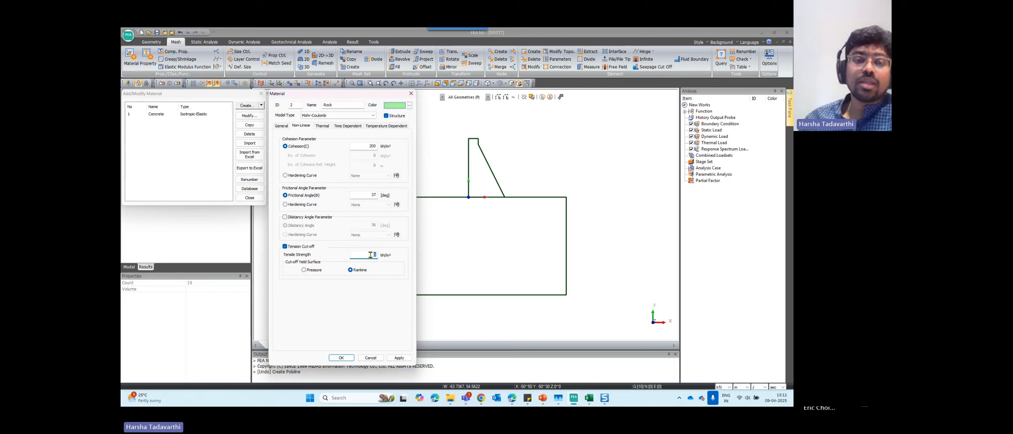
pyautogui.moveTo(373, 255); pyautogui.dragTo(382, 256)
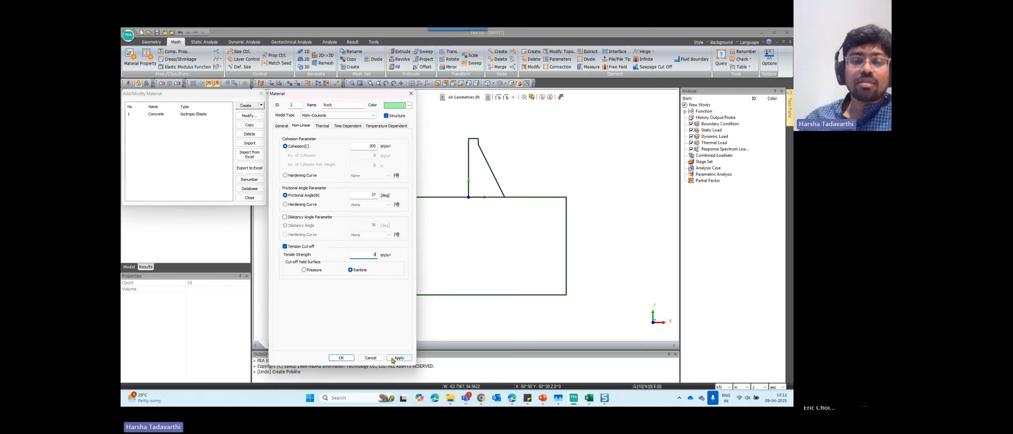
pyautogui.click(342, 358)
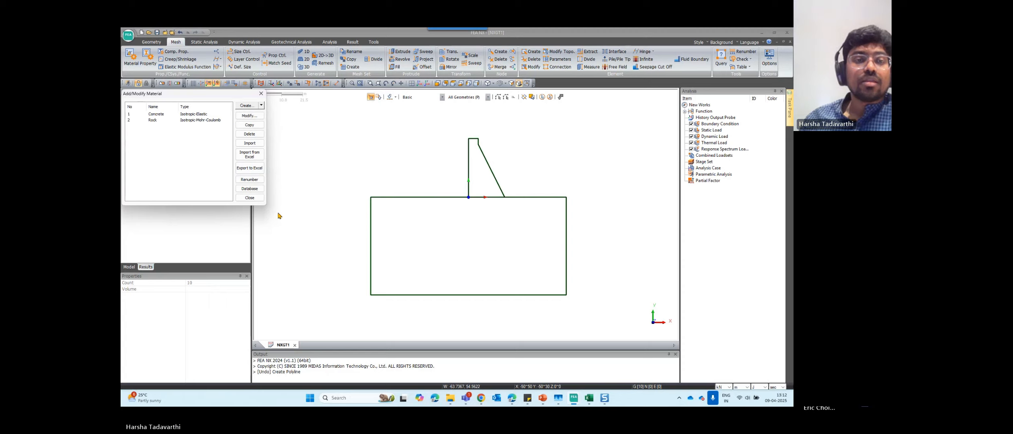
pyautogui.click(249, 198)
# Create a 2D plane strain property named Dam that uses the Concrete material.
pyautogui.scroll(-2, 418, 244)
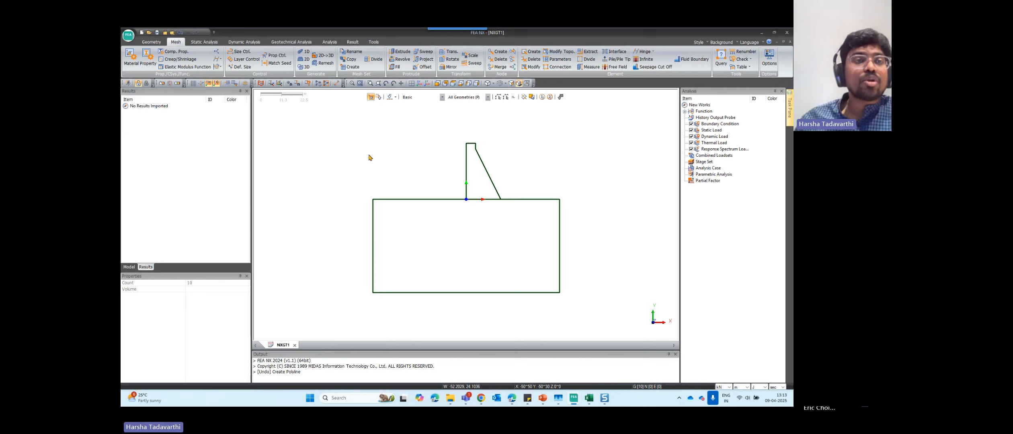
pyautogui.click(148, 64)
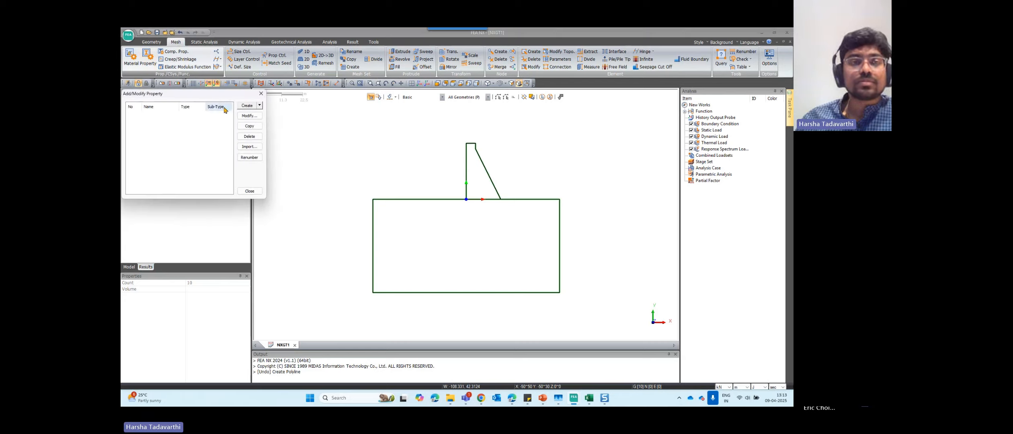
pyautogui.click(260, 105)
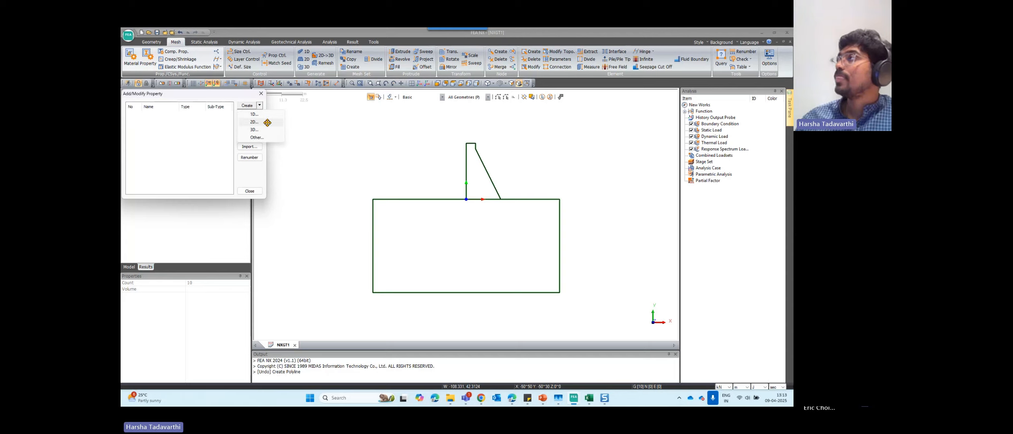
pyautogui.click(254, 122)
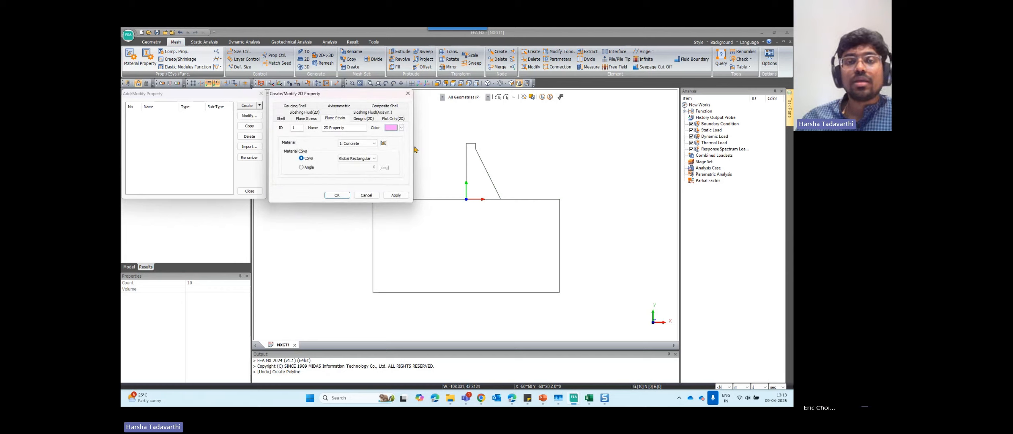
pyautogui.click(353, 145)
pyautogui.click(354, 151)
pyautogui.moveTo(346, 128); pyautogui.dragTo(265, 117)
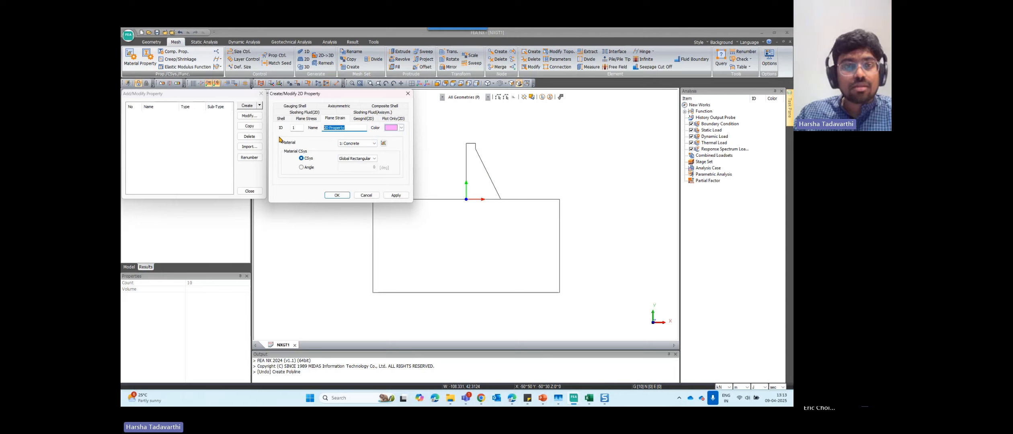
pyautogui.write('Dam')
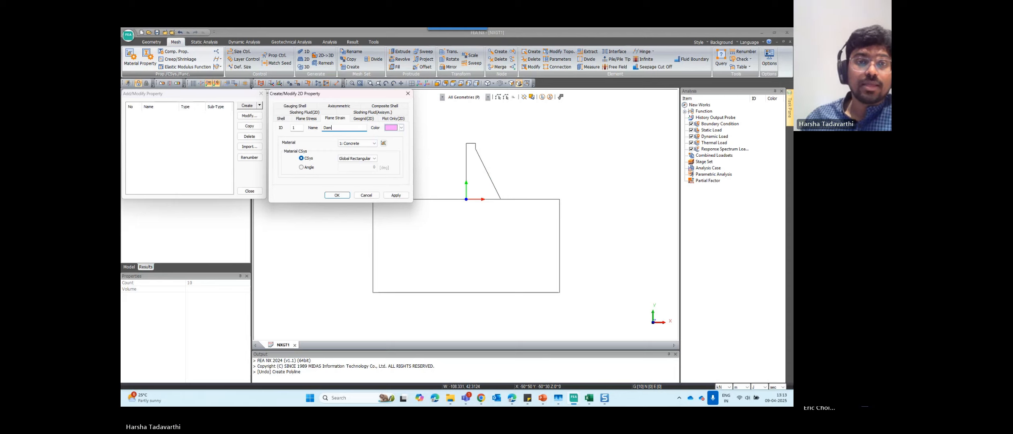
pyautogui.click(396, 193)
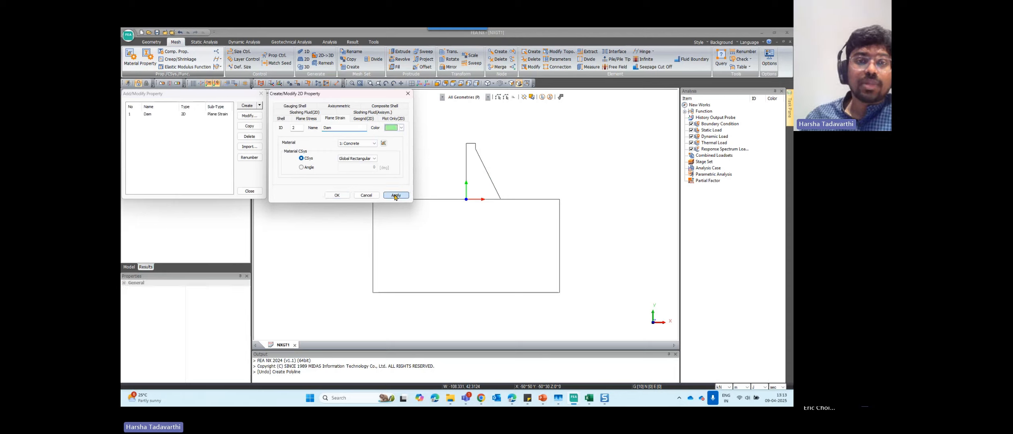
# Add a second 2D plane strain property named Rock that uses the Rock material.
pyautogui.click(353, 143)
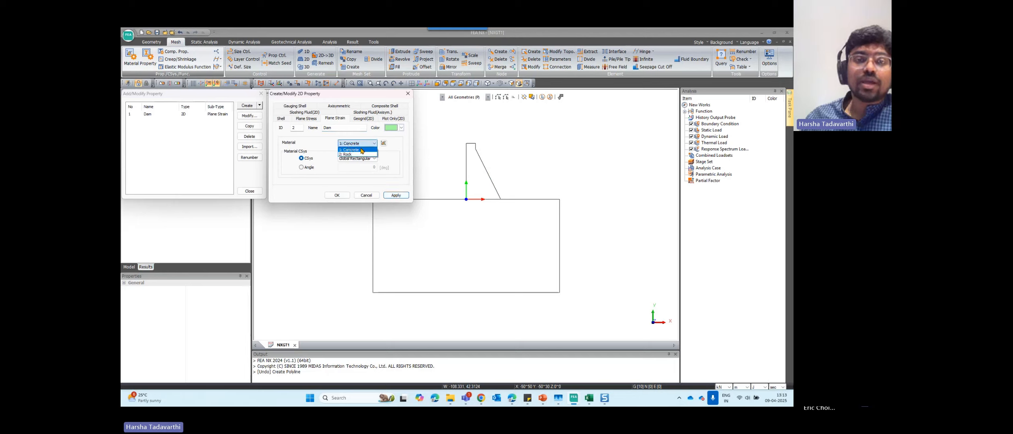
pyautogui.click(347, 155)
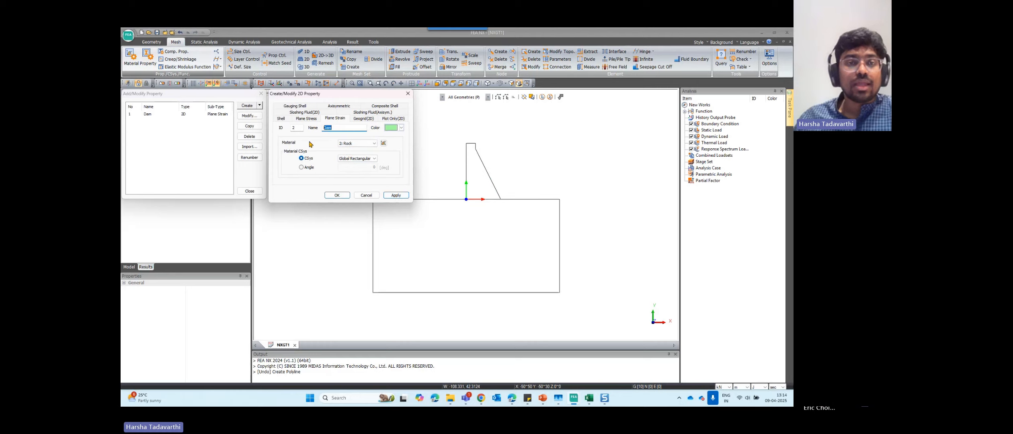
pyautogui.write('Rock')
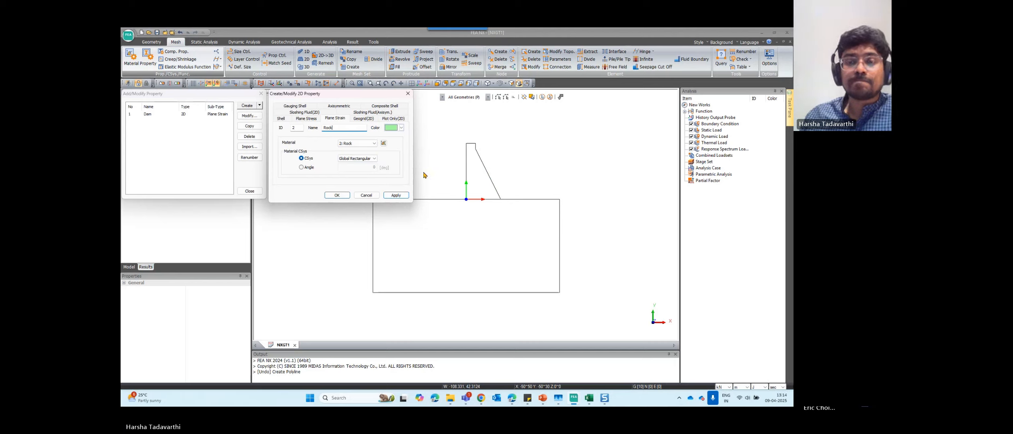
pyautogui.click(337, 195)
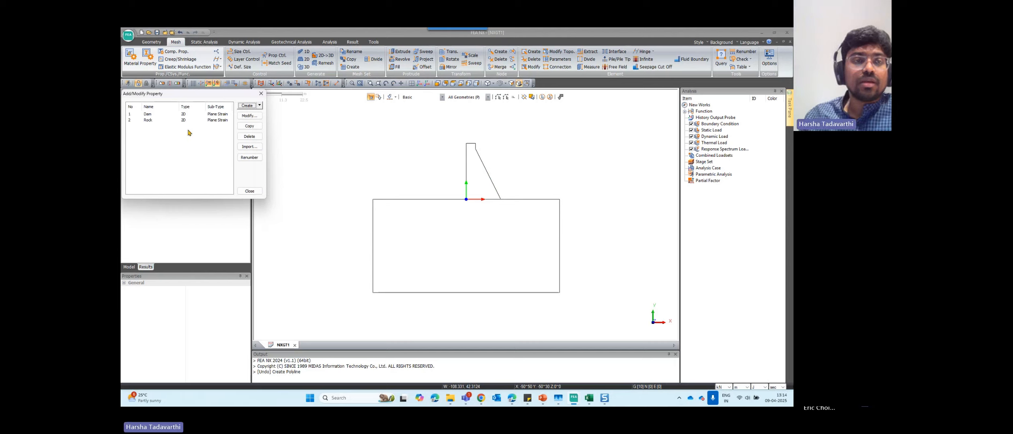
# Review the names and assigned materials of the Dam and Rock properties, and close the property list.
pyautogui.doubleClick(168, 120)
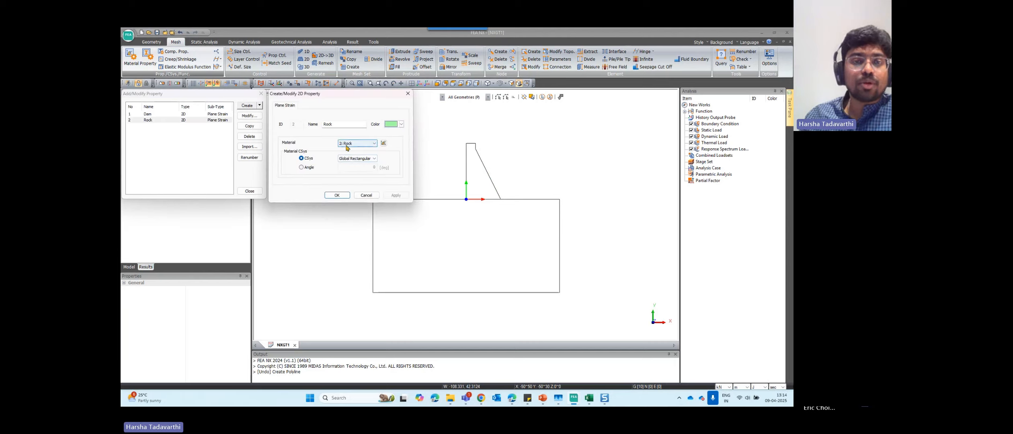
pyautogui.click(366, 195)
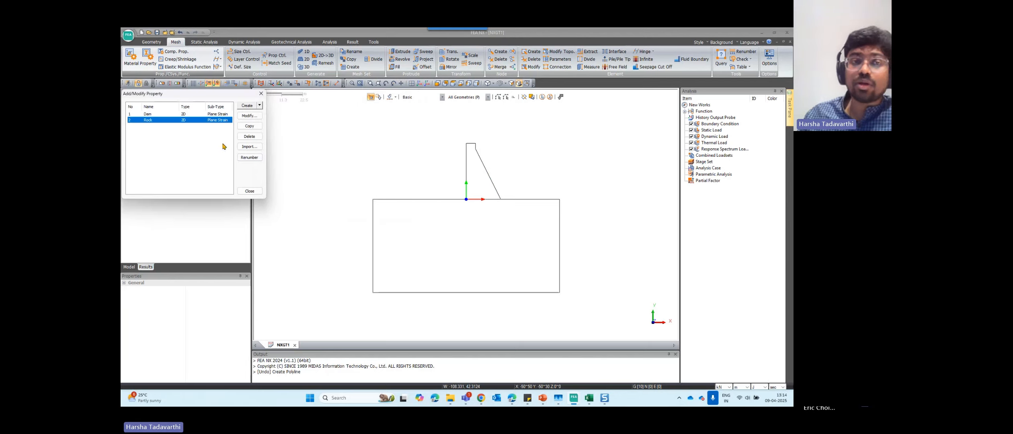
pyautogui.doubleClick(192, 121)
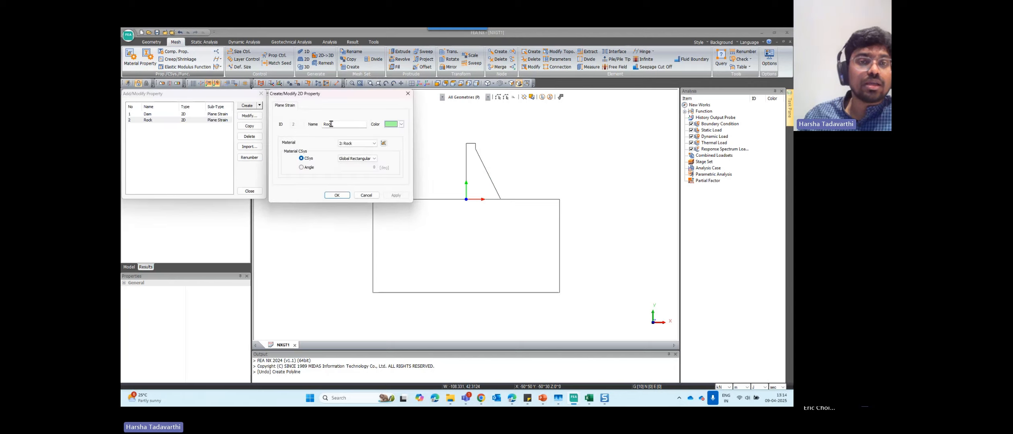
pyautogui.click(365, 196)
pyautogui.doubleClick(217, 115)
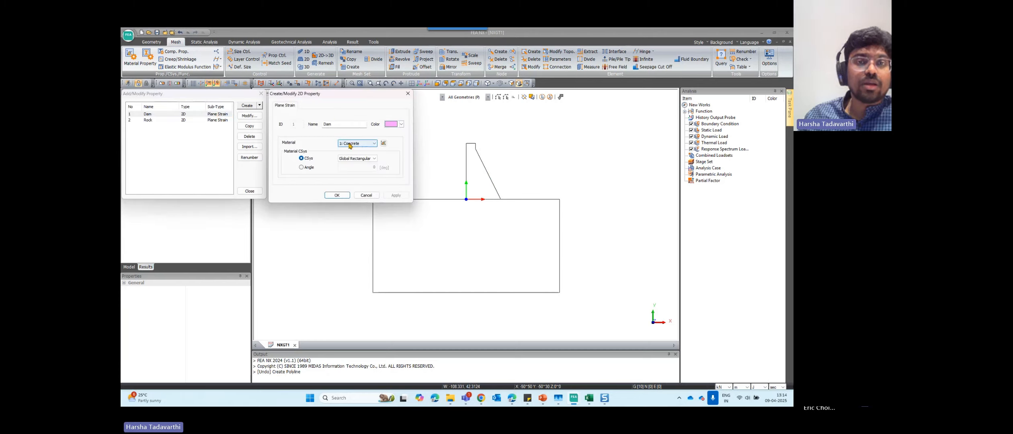
pyautogui.click(408, 93)
pyautogui.click(143, 120)
pyautogui.doubleClick(144, 120)
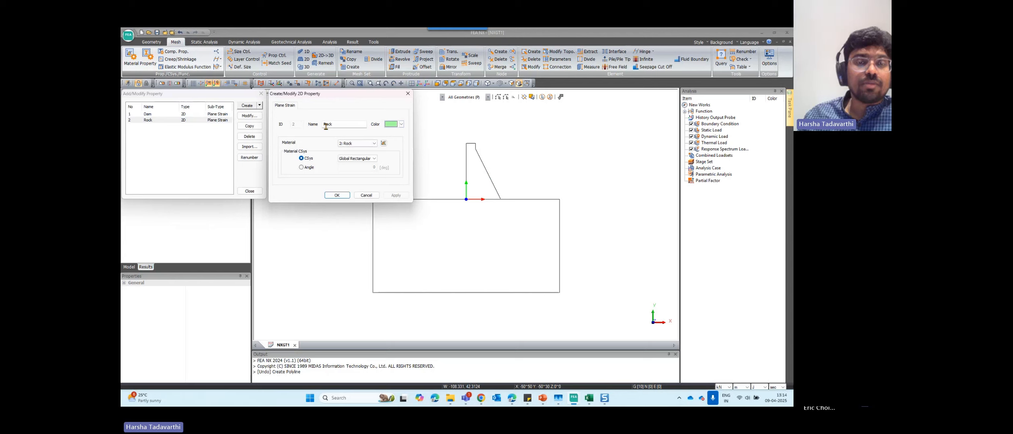
pyautogui.click(407, 95)
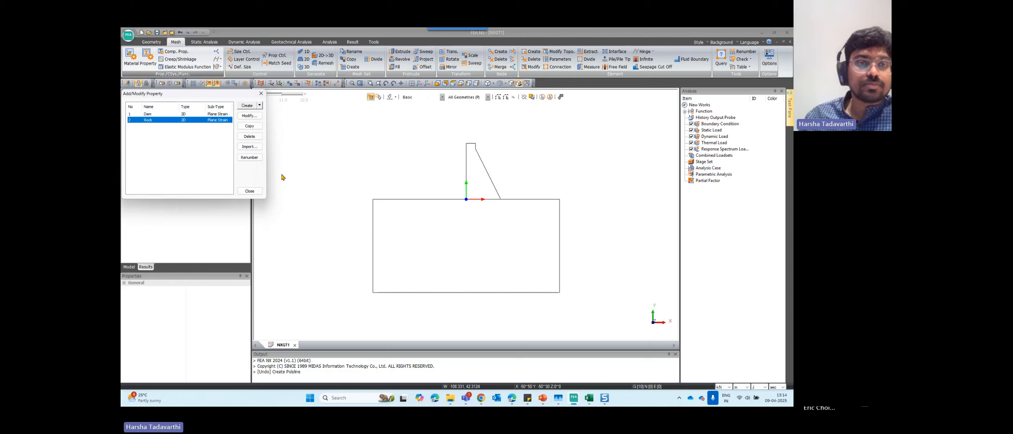
pyautogui.click(250, 191)
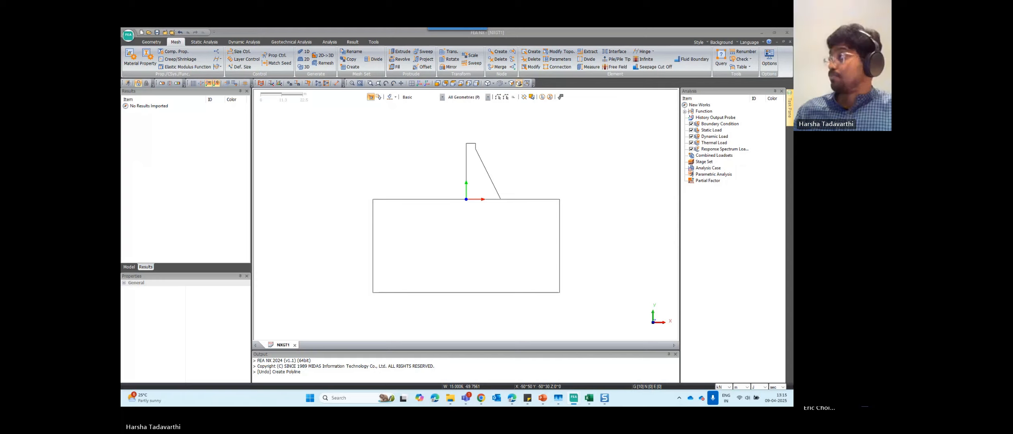
pyautogui.click(507, 243)
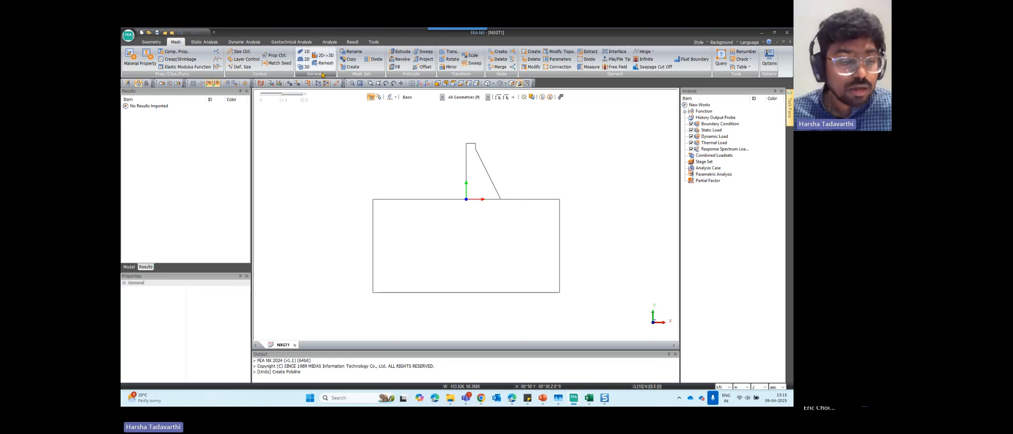
pyautogui.press('ctrl')
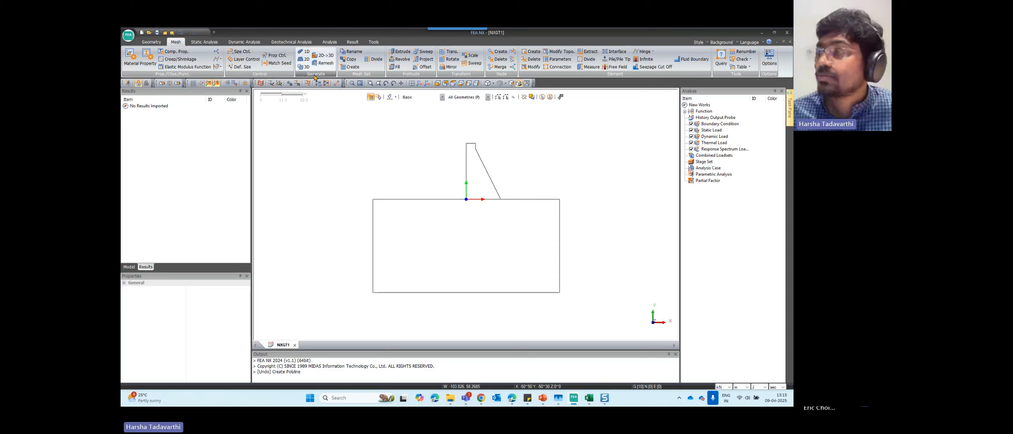
pyautogui.press('ctrl')
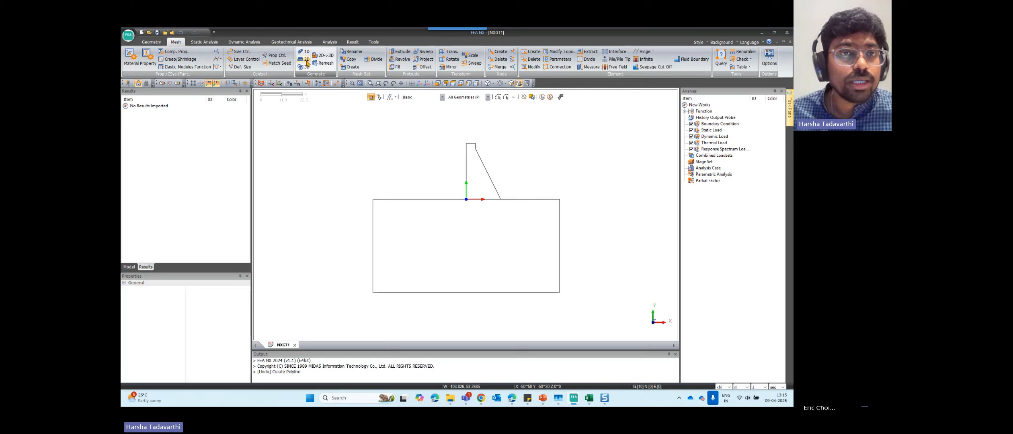
pyautogui.press('ctrl')
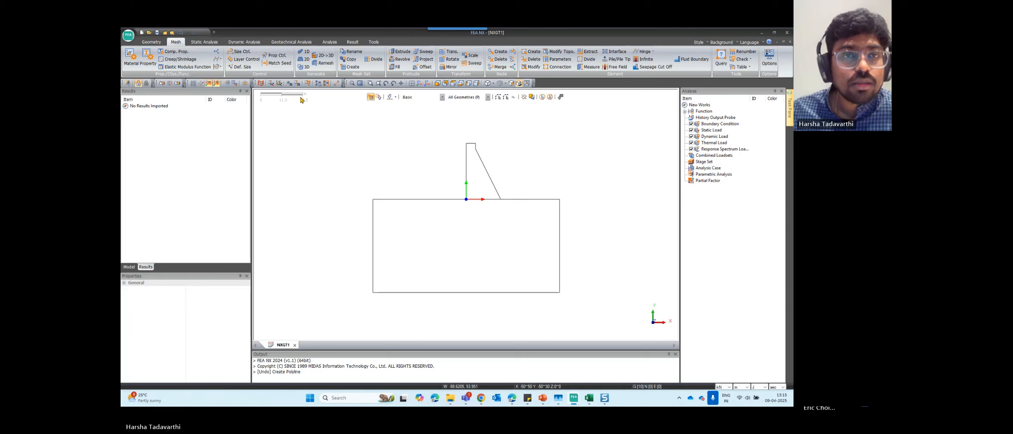
pyautogui.click(306, 59)
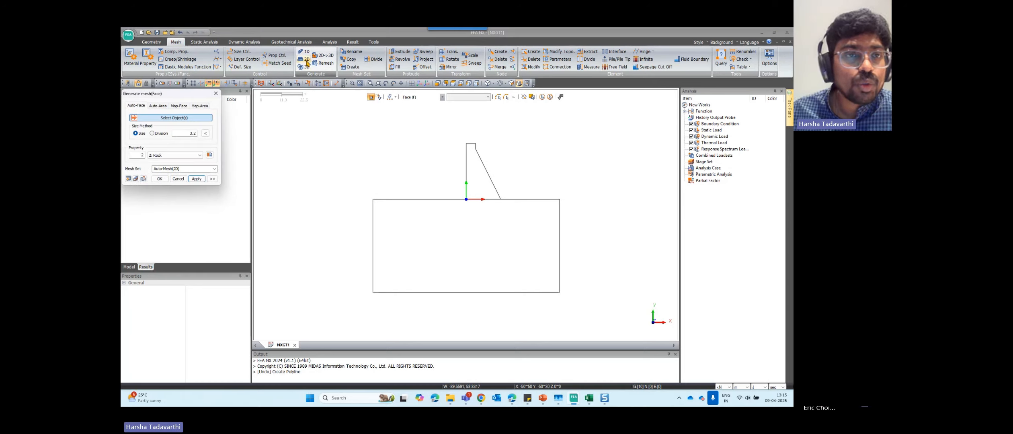
pyautogui.moveTo(168, 95); pyautogui.dragTo(316, 105)
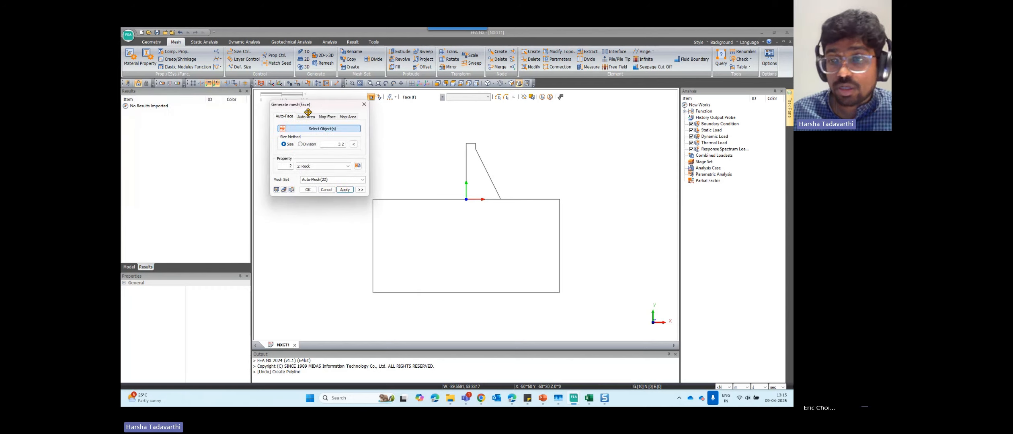
pyautogui.click(306, 117)
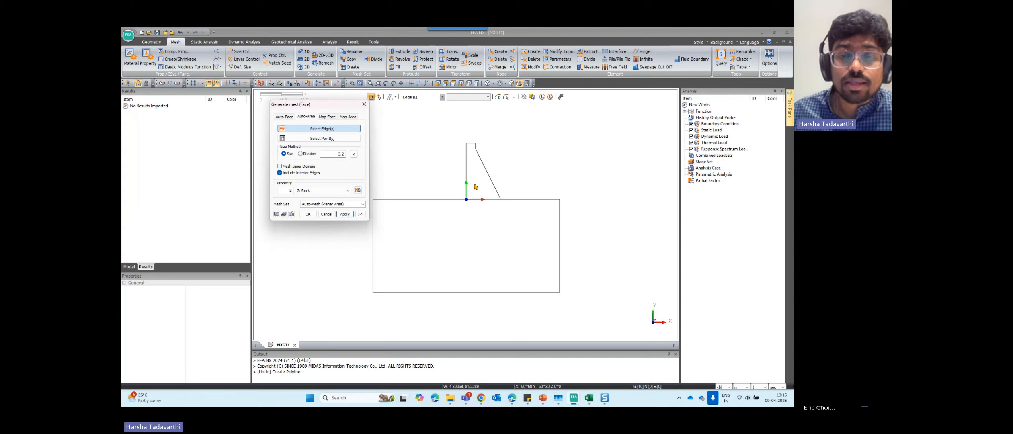
pyautogui.scroll(1, 459, 160)
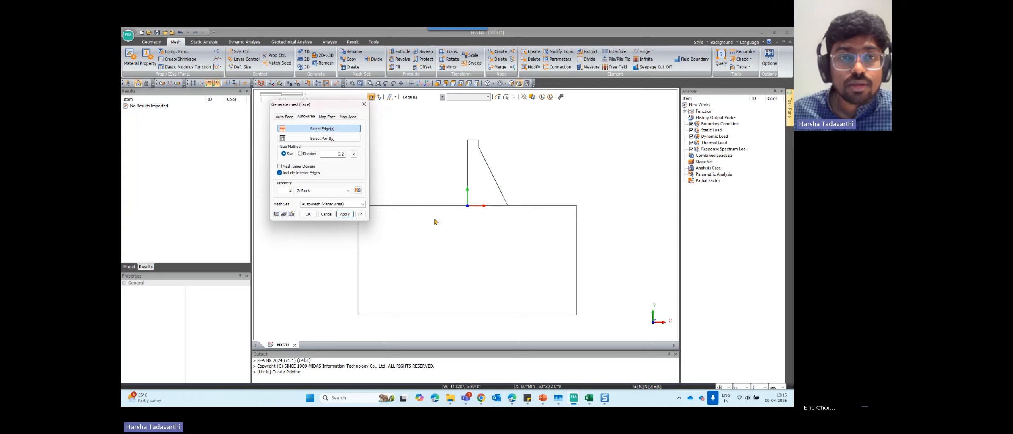
pyautogui.moveTo(332, 110); pyautogui.dragTo(279, 109)
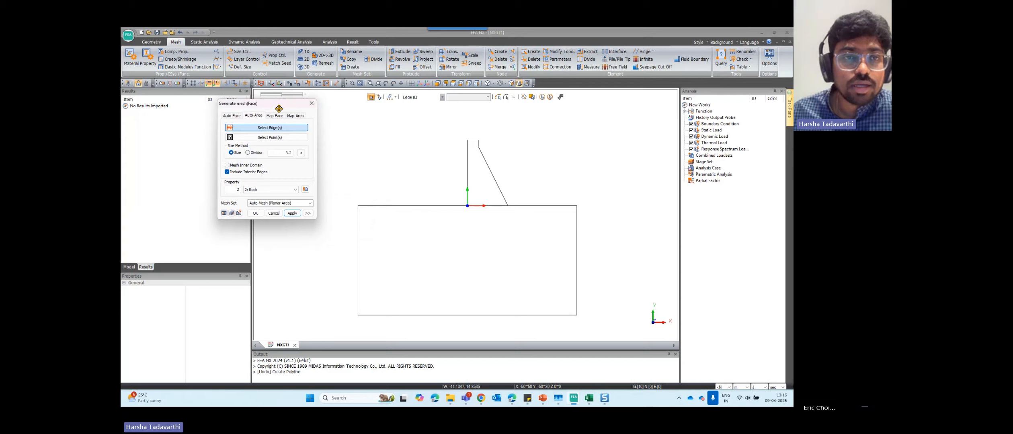
pyautogui.click(311, 103)
# Run the Edges-Domain check on all dam and foundation curves, inspect the detected domains and close the check.
pyautogui.click(151, 42)
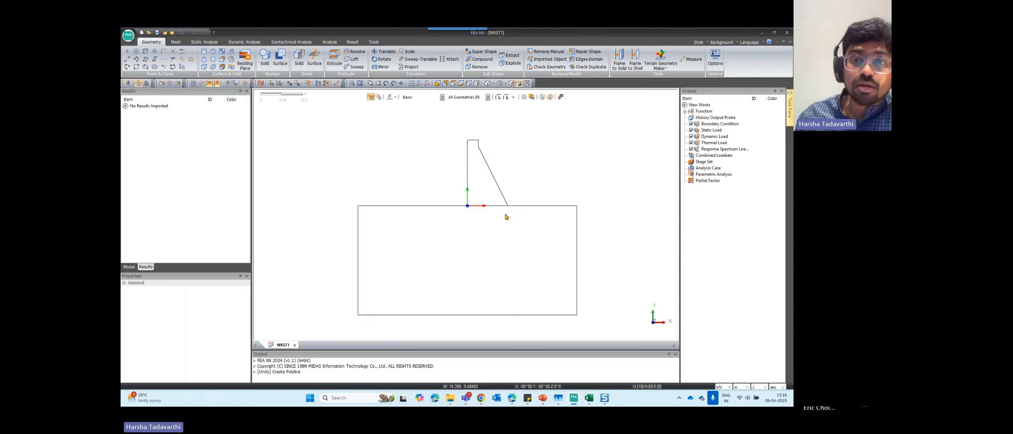
pyautogui.click(583, 60)
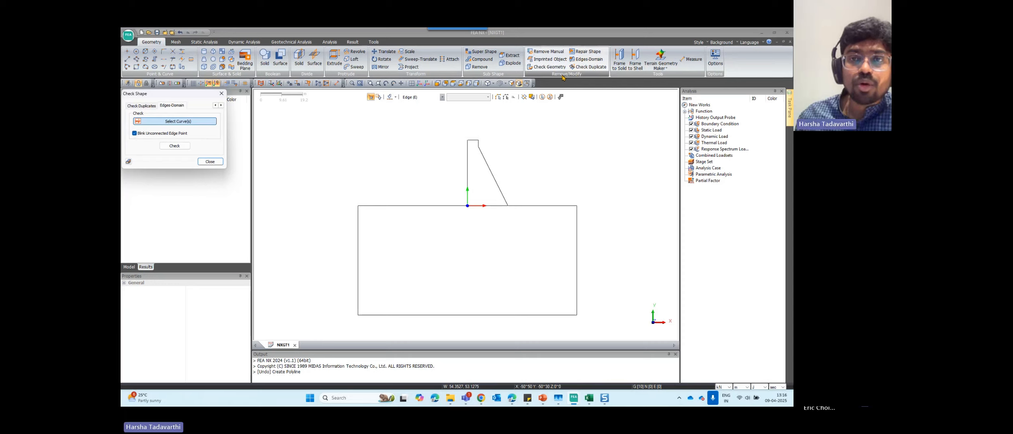
pyautogui.moveTo(168, 93); pyautogui.dragTo(330, 104)
pyautogui.click(542, 98)
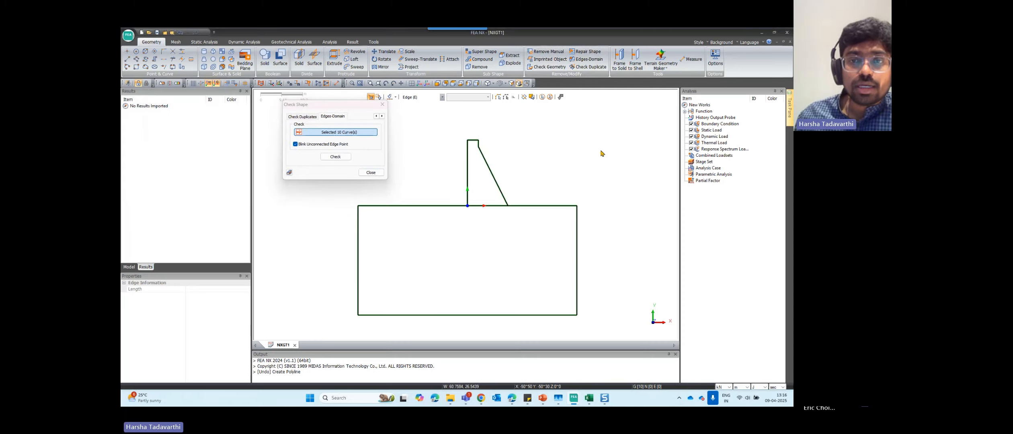
pyautogui.click(542, 98)
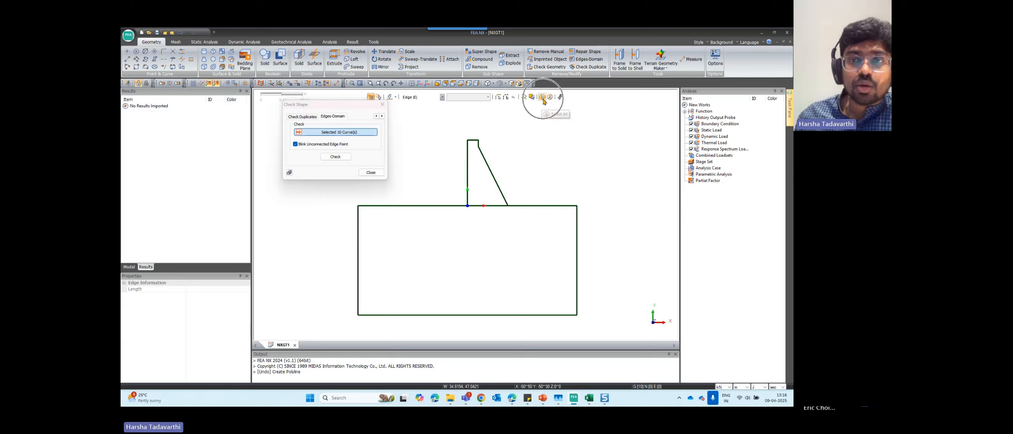
pyautogui.click(542, 98)
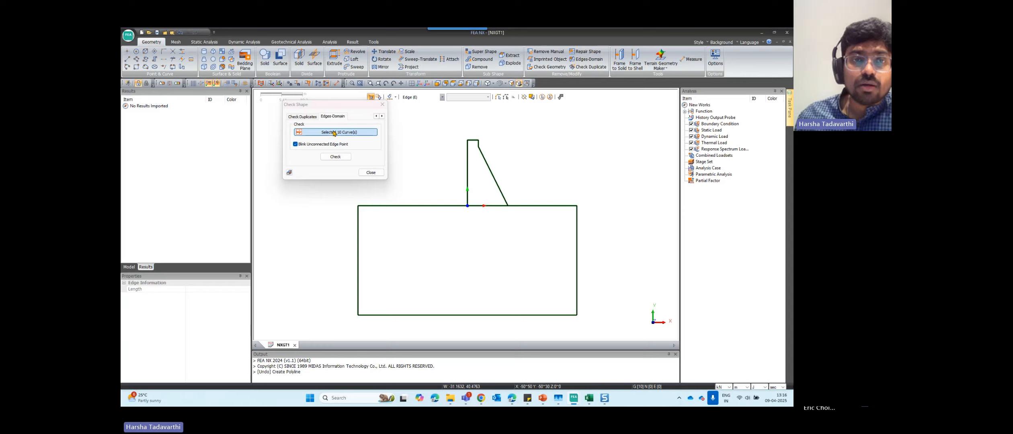
pyautogui.click(336, 158)
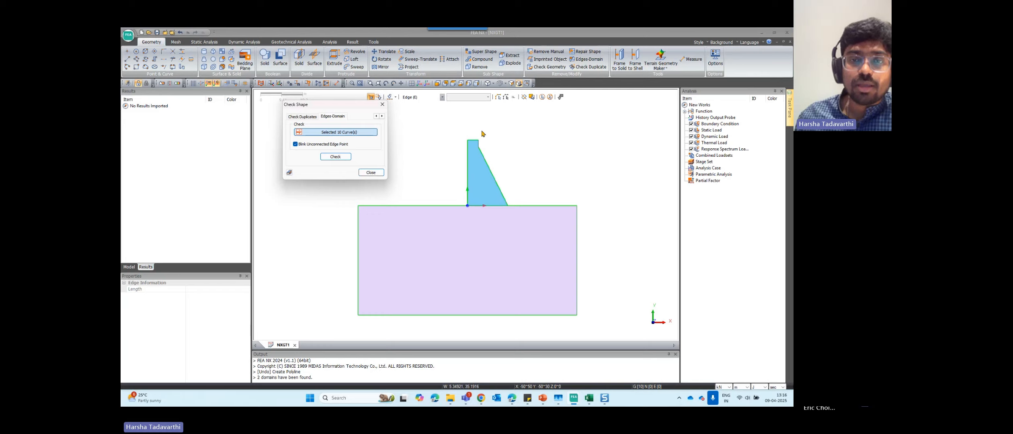
pyautogui.scroll(2, 466, 138)
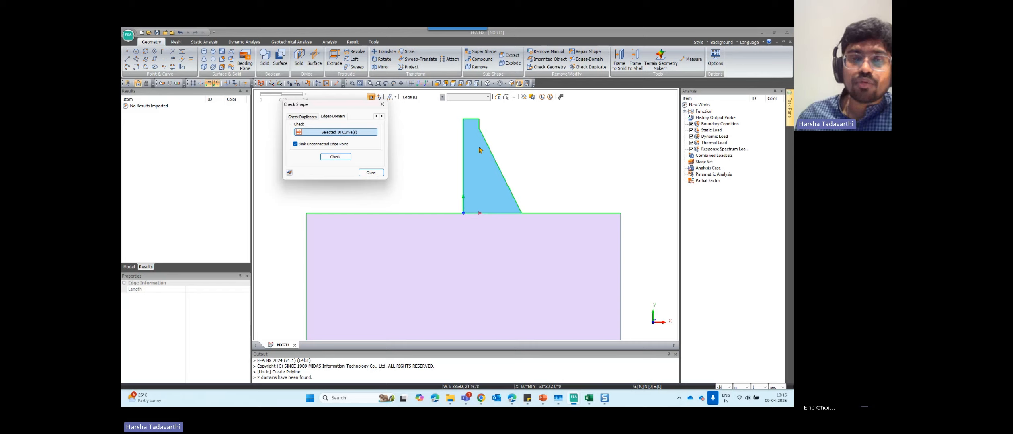
pyautogui.scroll(-1, 490, 187)
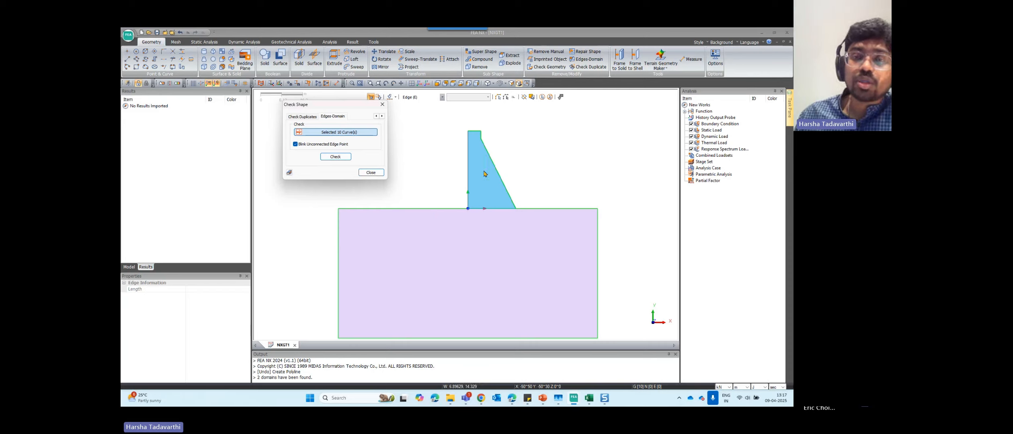
pyautogui.click(381, 175)
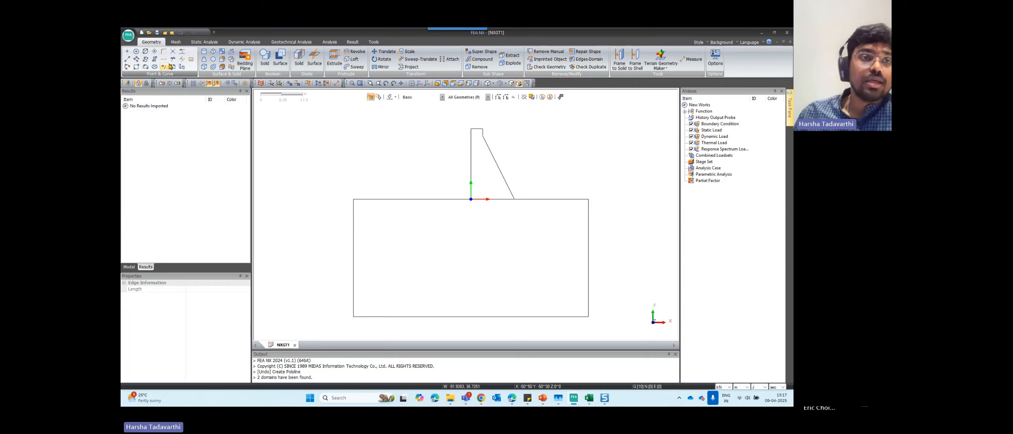
# Start a 2D Auto-Area mesh, select all edges enclosing the dam section and set the element size to 0.5.
pyautogui.click(177, 42)
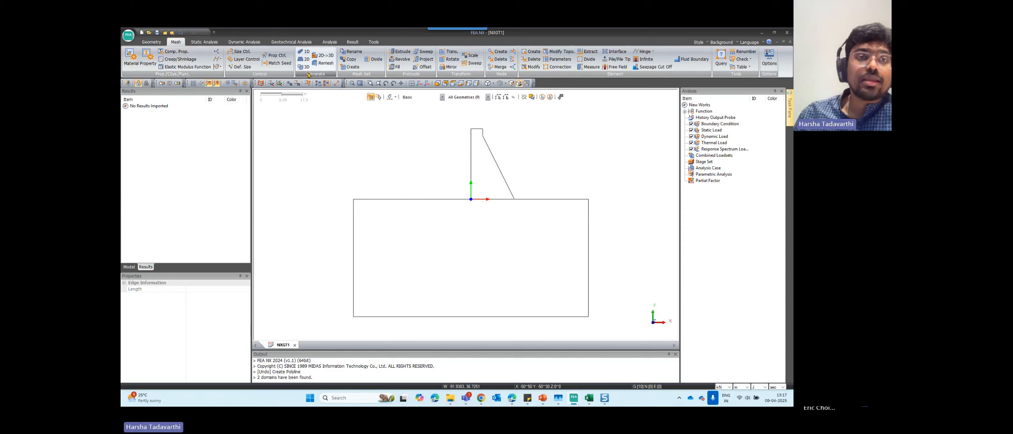
pyautogui.click(306, 59)
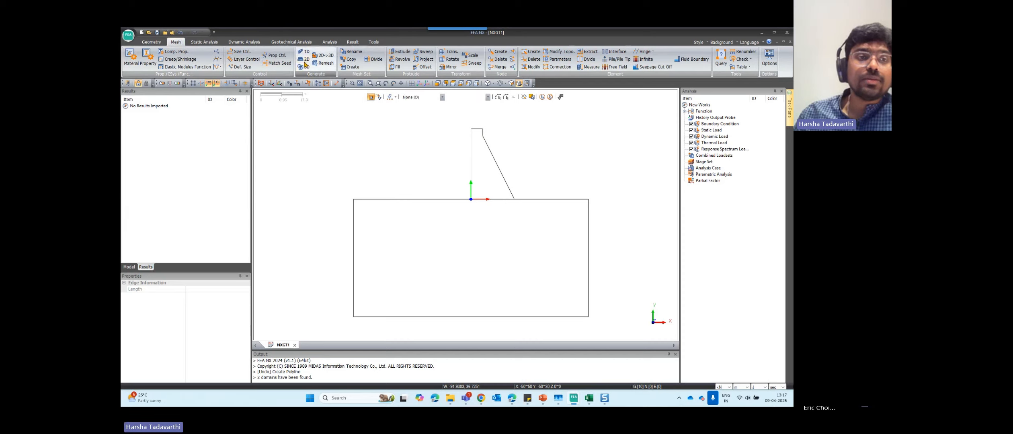
pyautogui.moveTo(200, 97); pyautogui.dragTo(315, 103)
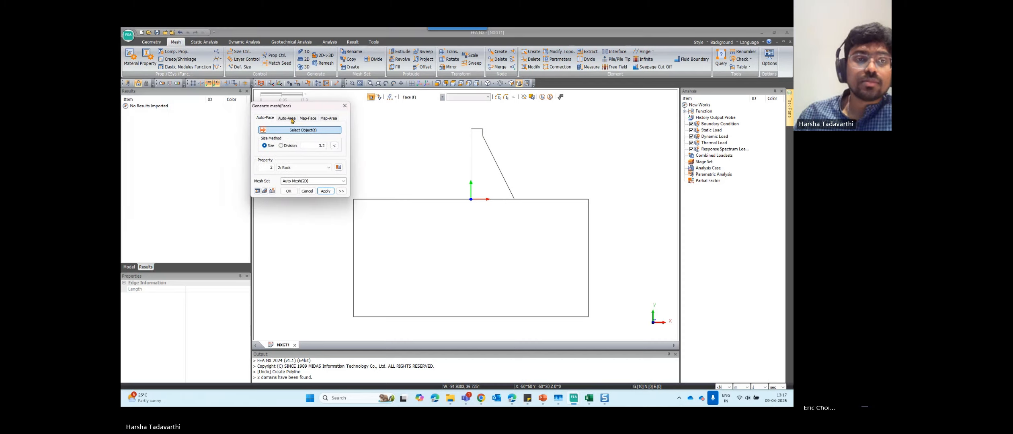
pyautogui.click(285, 117)
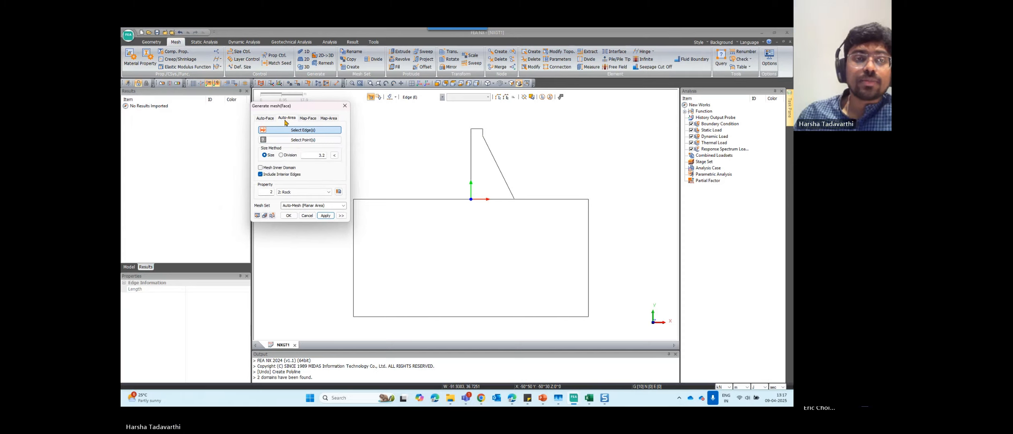
pyautogui.moveTo(451, 116); pyautogui.dragTo(531, 210)
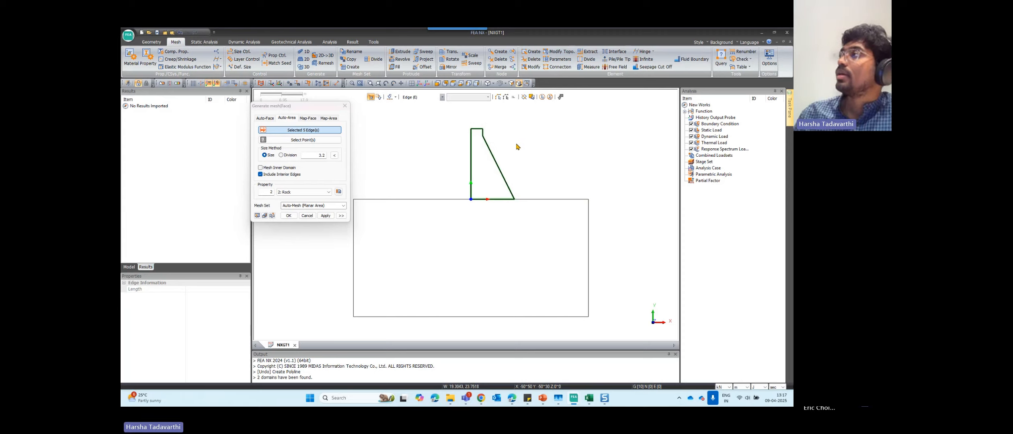
pyautogui.moveTo(450, 126); pyautogui.dragTo(531, 219)
pyautogui.moveTo(319, 155); pyautogui.dragTo(351, 161)
pyautogui.write('0.5')
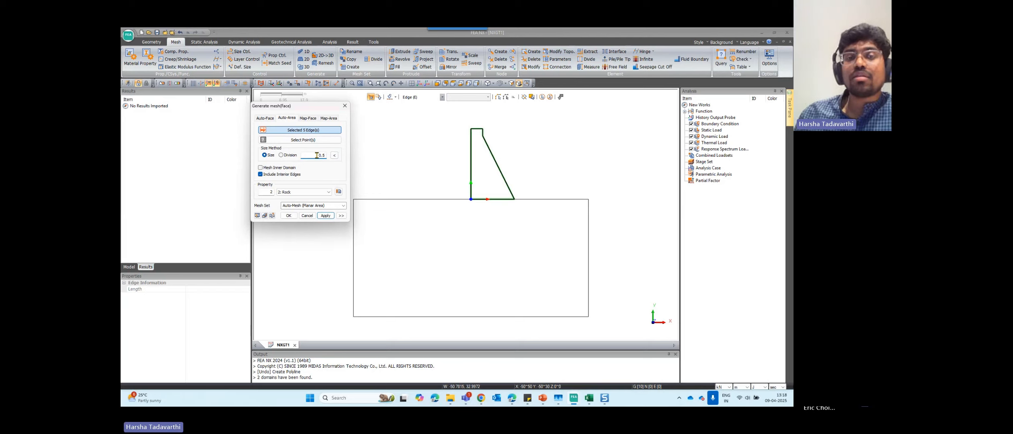
# Assign the Dam property, name the mesh set Dam and generate the dam mesh.
pyautogui.click(291, 192)
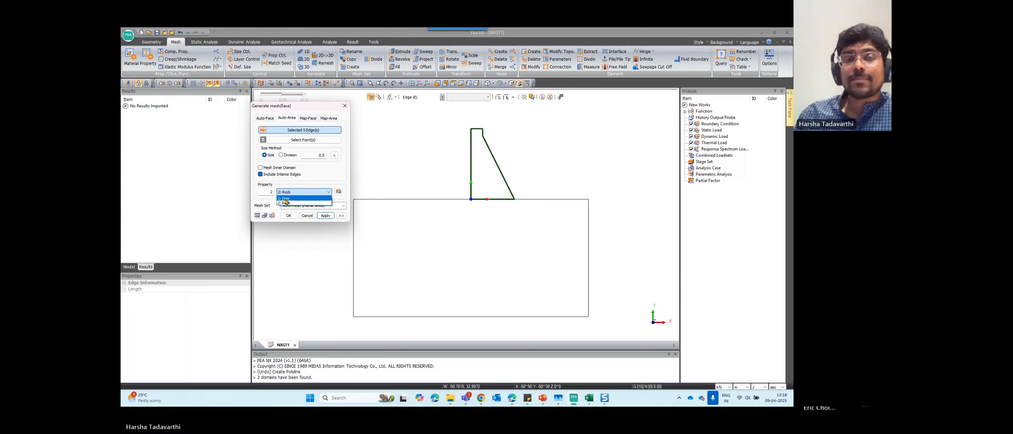
pyautogui.click(286, 199)
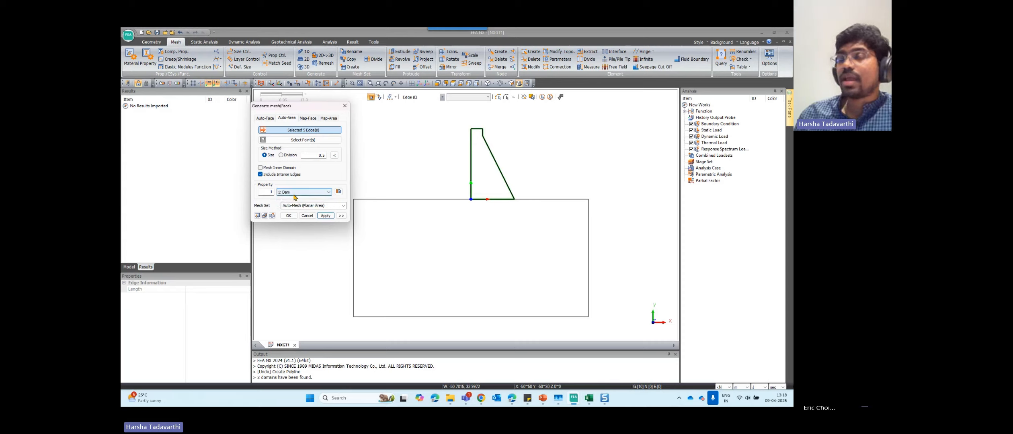
pyautogui.click(310, 205)
pyautogui.write('Da')
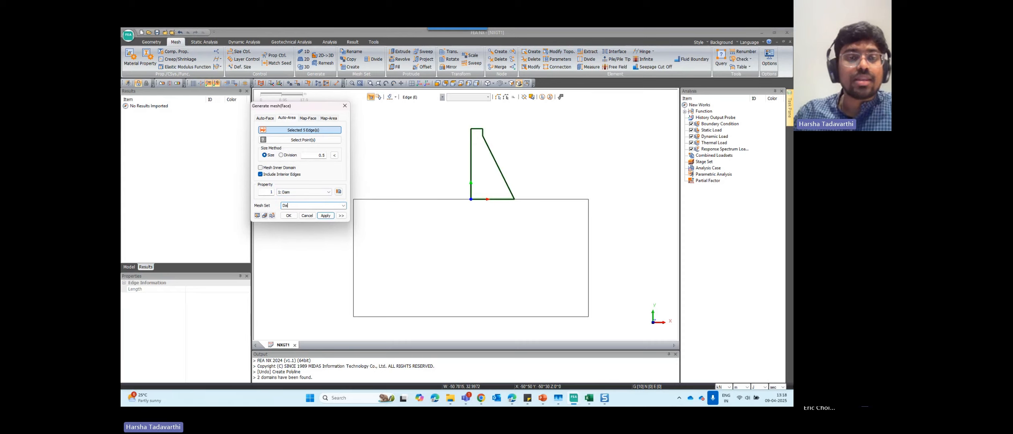
pyautogui.write(',m')
pyautogui.press('BackSpace')
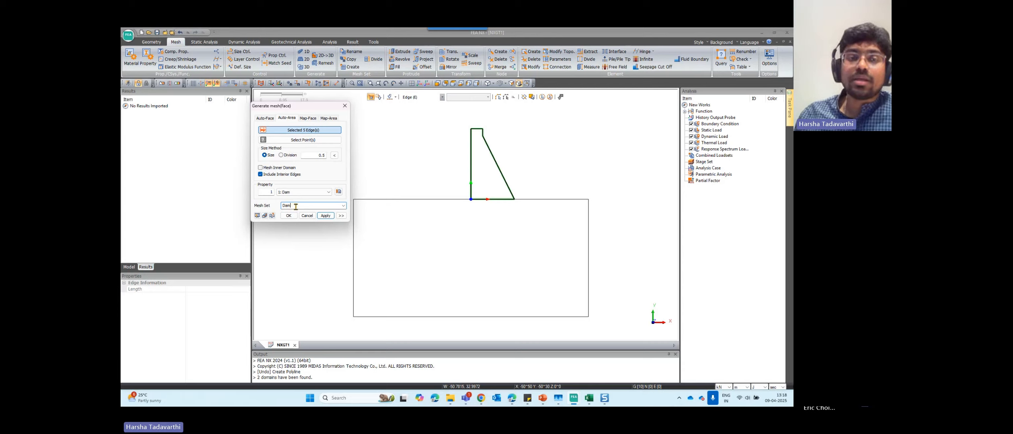
pyautogui.click(325, 216)
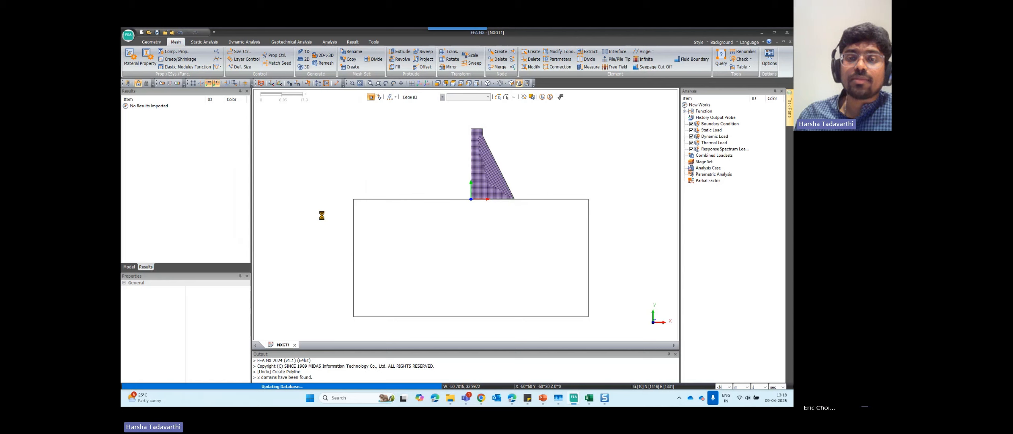
# Inspect the generated dam mesh up close and the mesh sets listed in the model tree.
pyautogui.scroll(3, 493, 135)
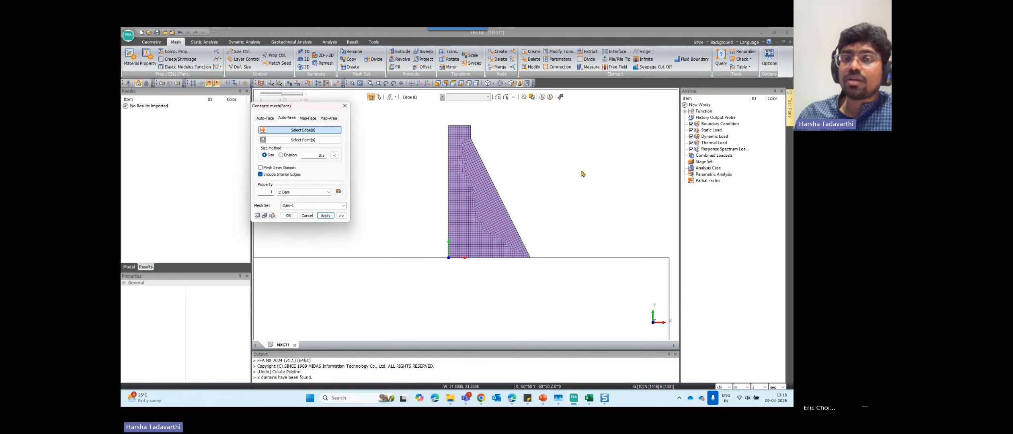
pyautogui.scroll(-2, 582, 170)
pyautogui.scroll(-1, 577, 172)
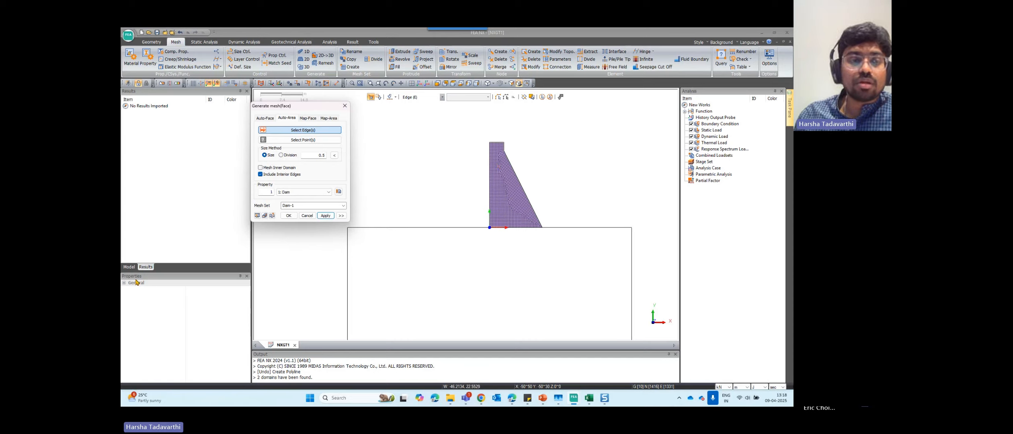
pyautogui.click(129, 266)
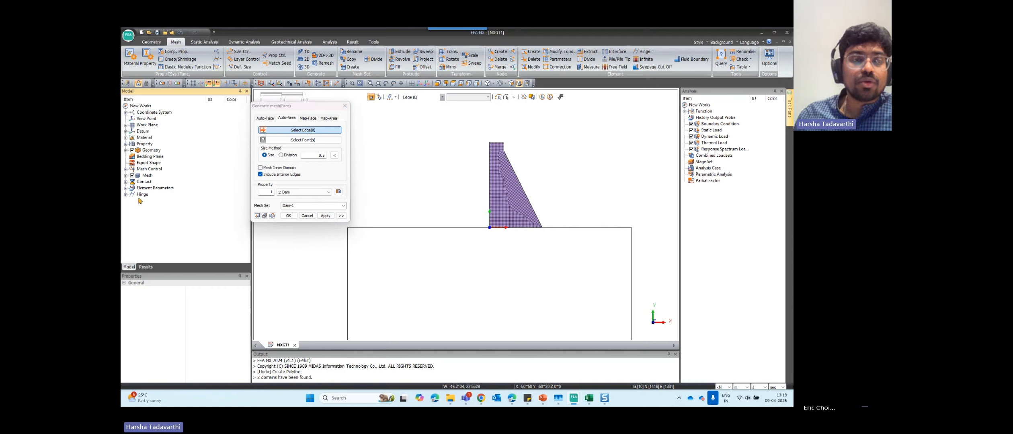
pyautogui.click(126, 175)
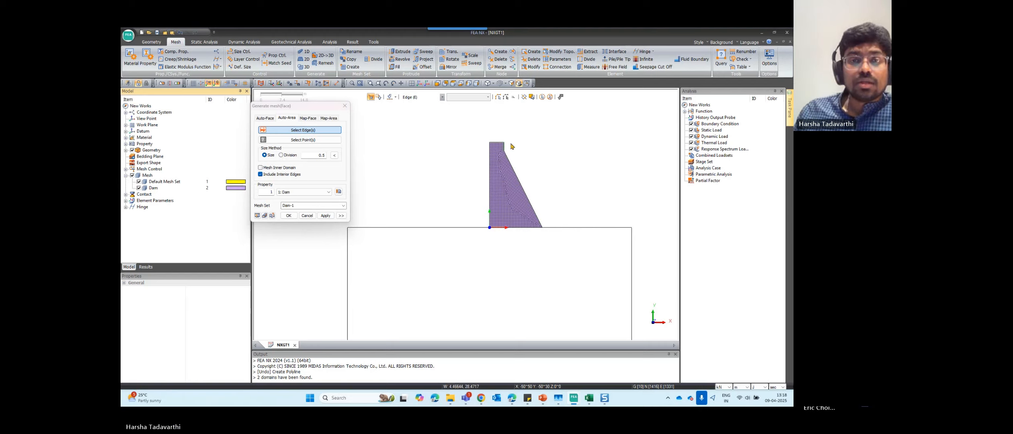
# Select all edges enclosing the rock foundation for the Auto-Area mesh and set the element size to 1.
pyautogui.scroll(-1, 528, 108)
pyautogui.scroll(-1, 485, 269)
pyautogui.scroll(1, 484, 266)
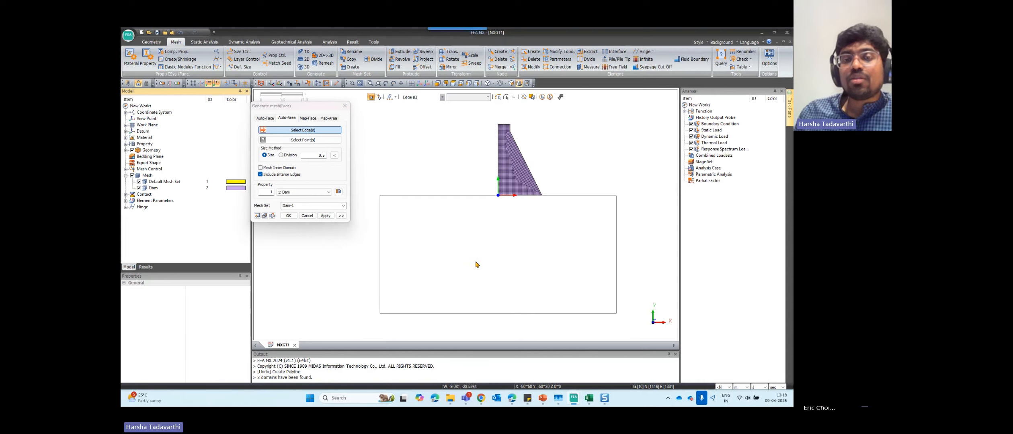
pyautogui.click(297, 133)
pyautogui.press('ctrl')
pyautogui.press('ctrl')
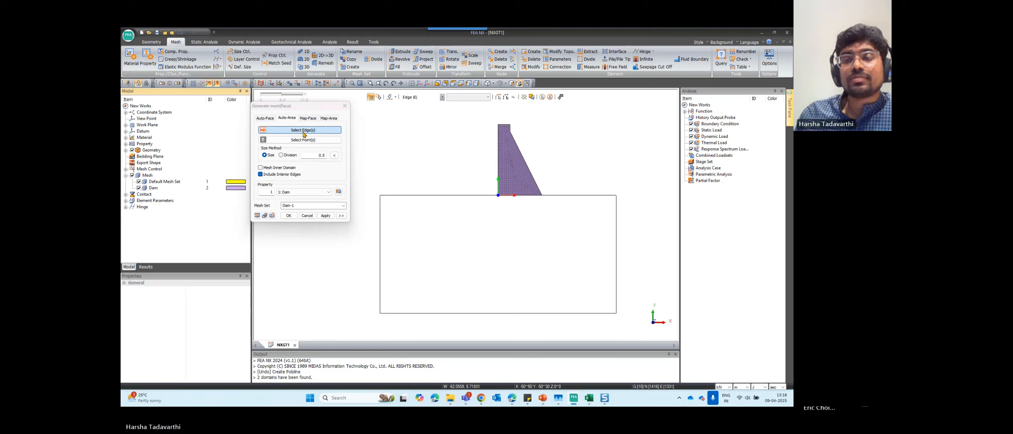
pyautogui.moveTo(370, 187); pyautogui.dragTo(471, 277)
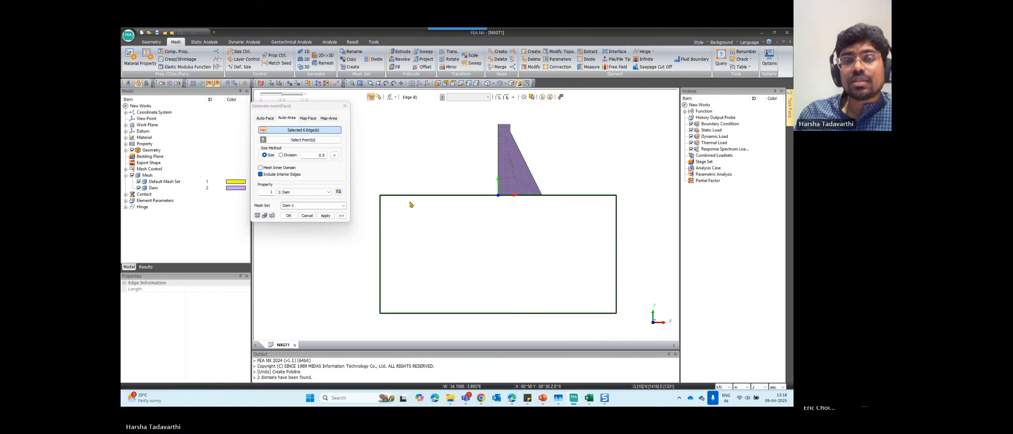
pyautogui.moveTo(376, 188); pyautogui.dragTo(627, 340)
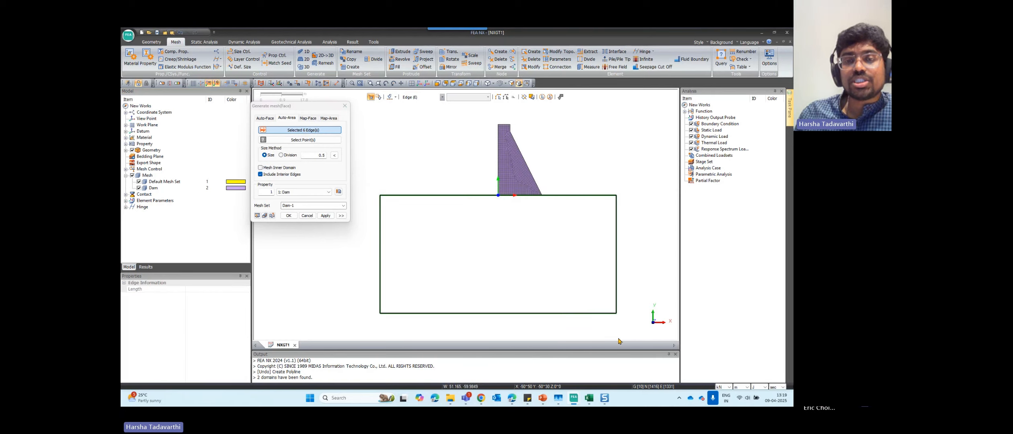
pyautogui.doubleClick(306, 153)
pyautogui.write('1')
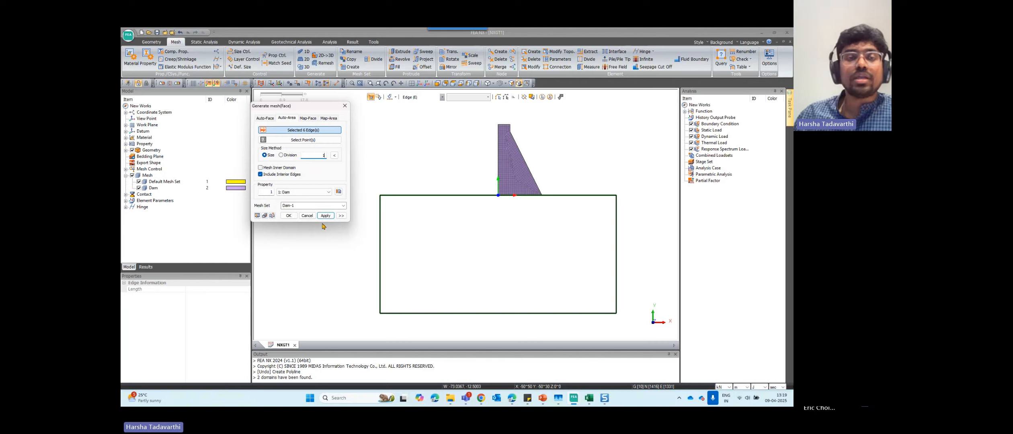
# Assign the Rock property, name the mesh set Rock and generate the foundation mesh.
pyautogui.click(288, 193)
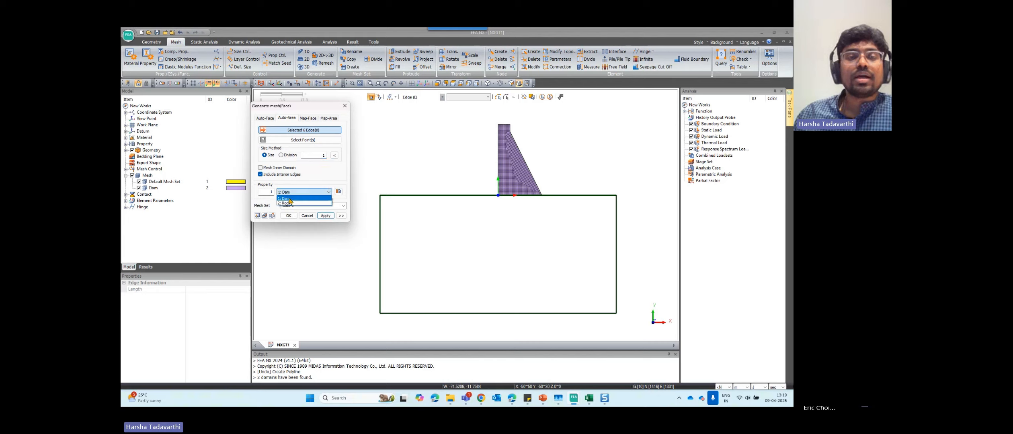
pyautogui.click(285, 202)
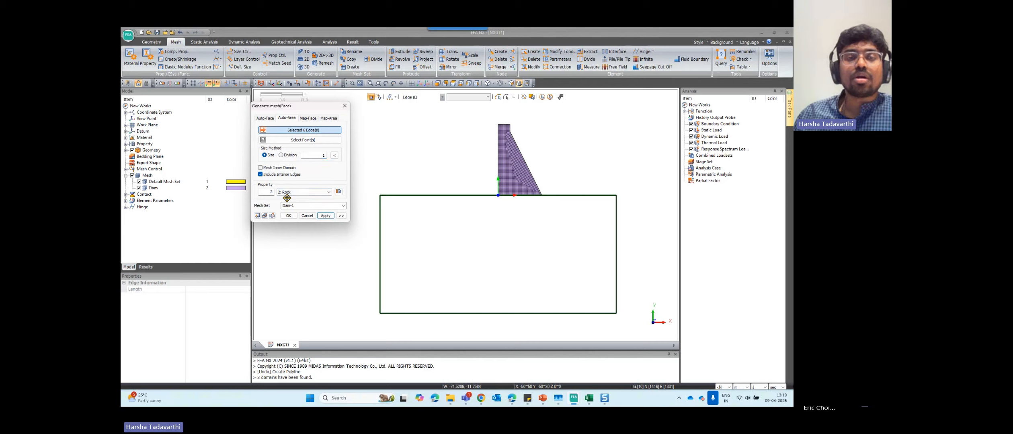
pyautogui.doubleClick(309, 206)
pyautogui.write('Rock')
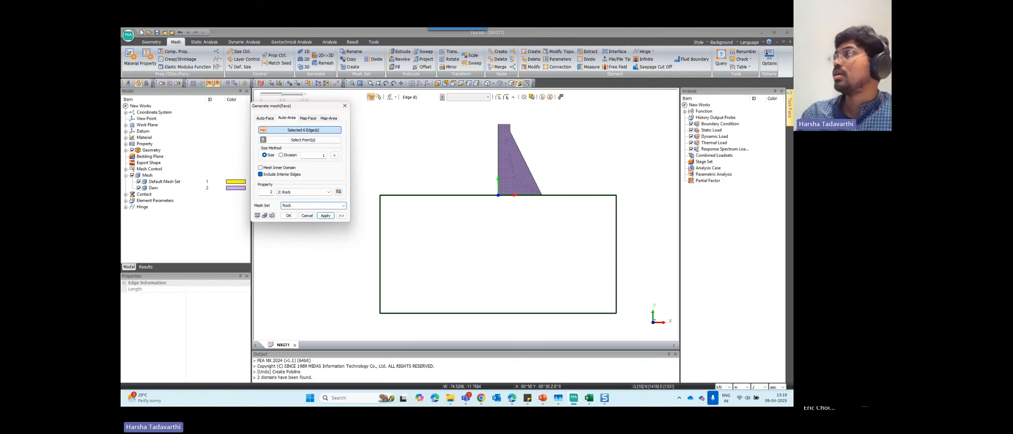
pyautogui.click(289, 215)
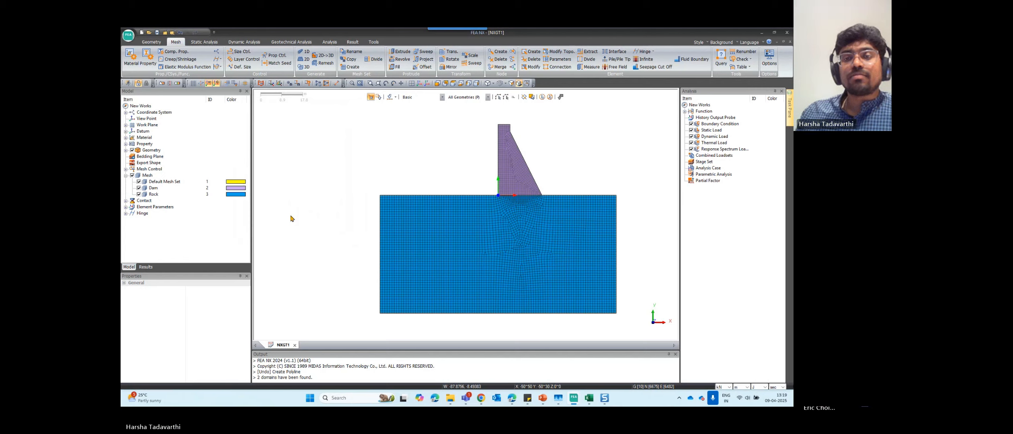
# Review the properties and materials of the Dam and Rock mesh sets in the model tree.
pyautogui.scroll(-1, 293, 219)
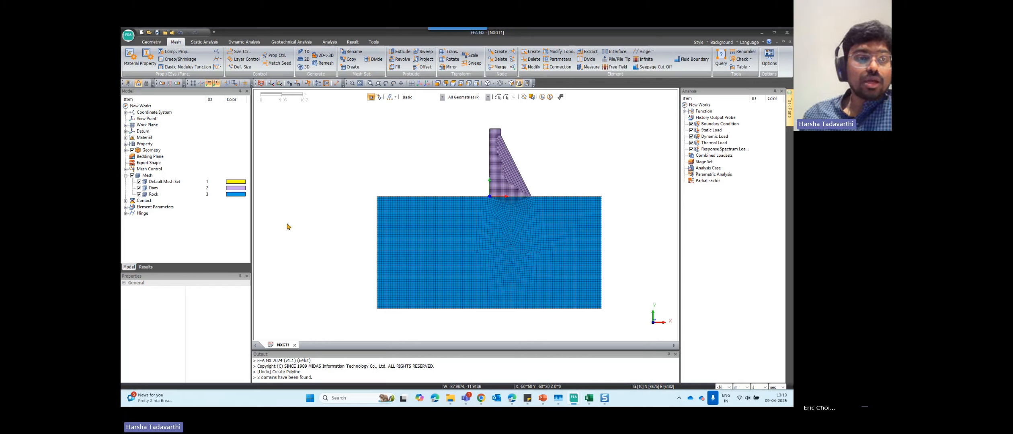
pyautogui.click(171, 186)
pyautogui.click(162, 195)
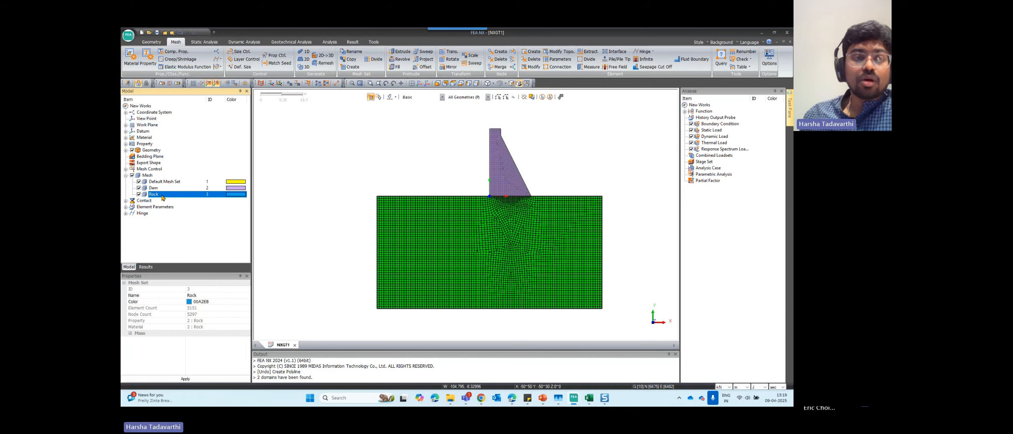
pyautogui.click(166, 188)
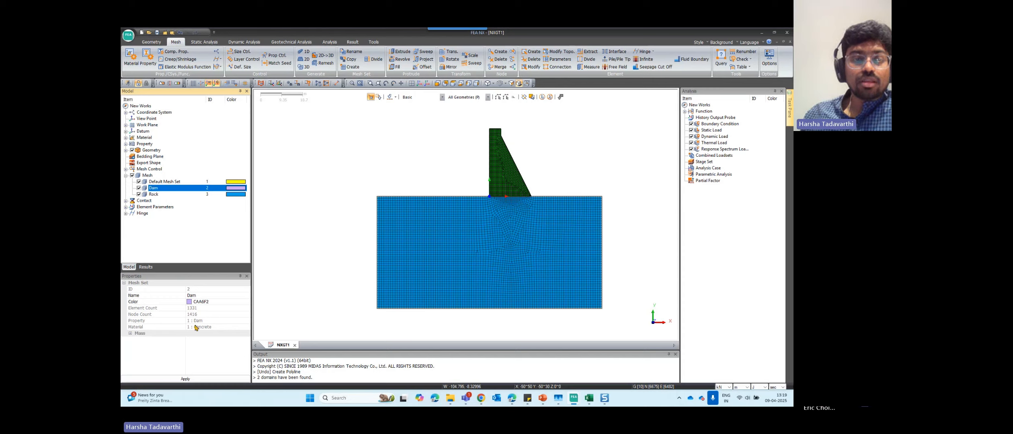
pyautogui.click(153, 195)
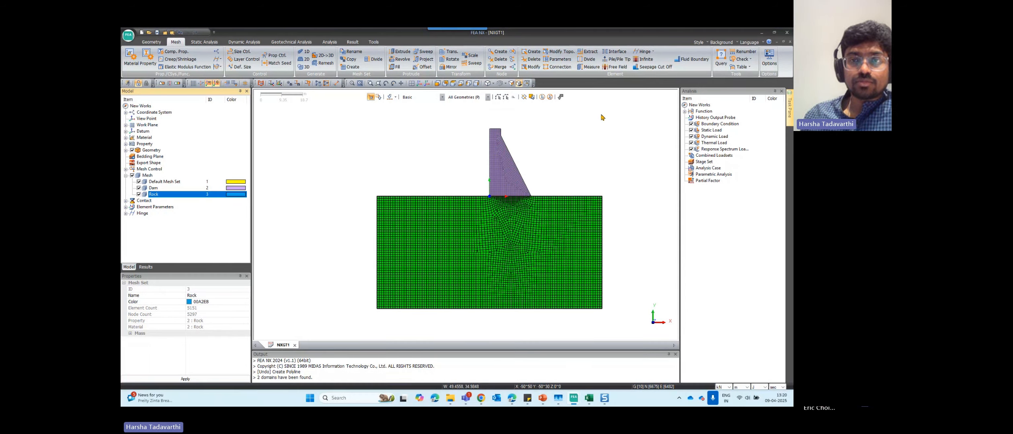
pyautogui.click(554, 174)
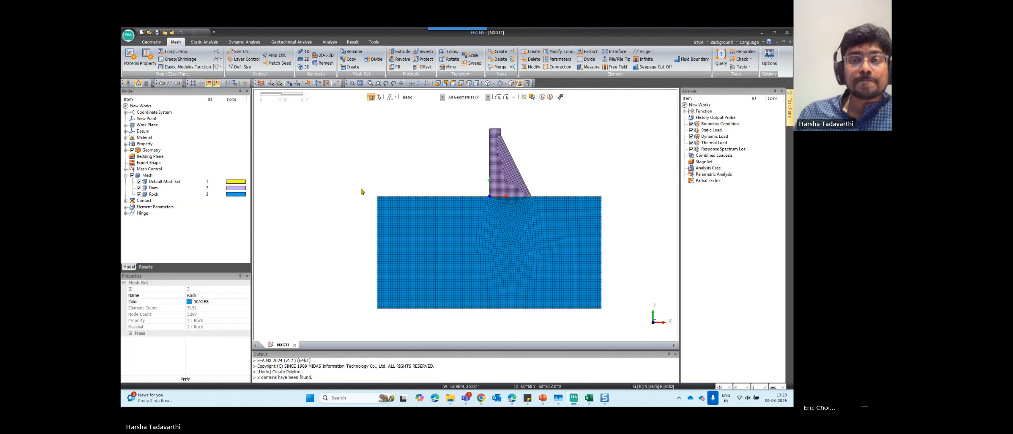
pyautogui.scroll(1, 484, 209)
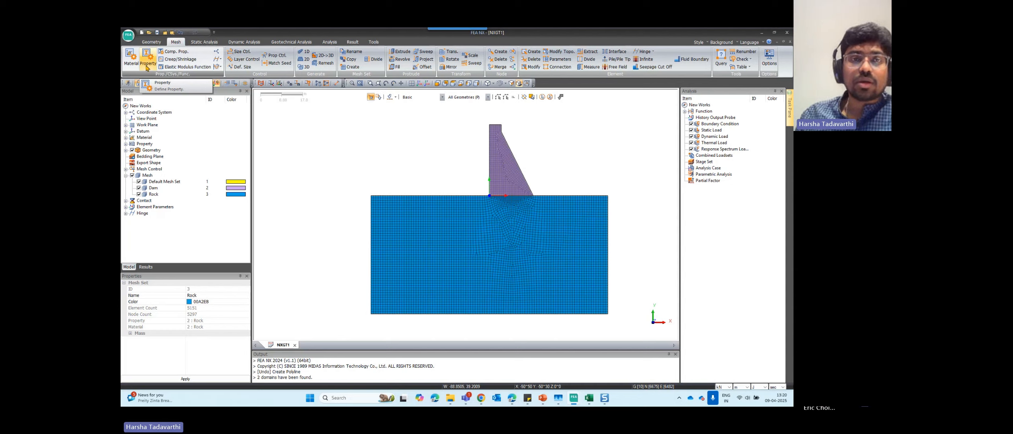
# Start a line interface with the From Mesh-Set (T/X-cross type) method and select the Dam and Rock mesh sets.
pyautogui.click(175, 48)
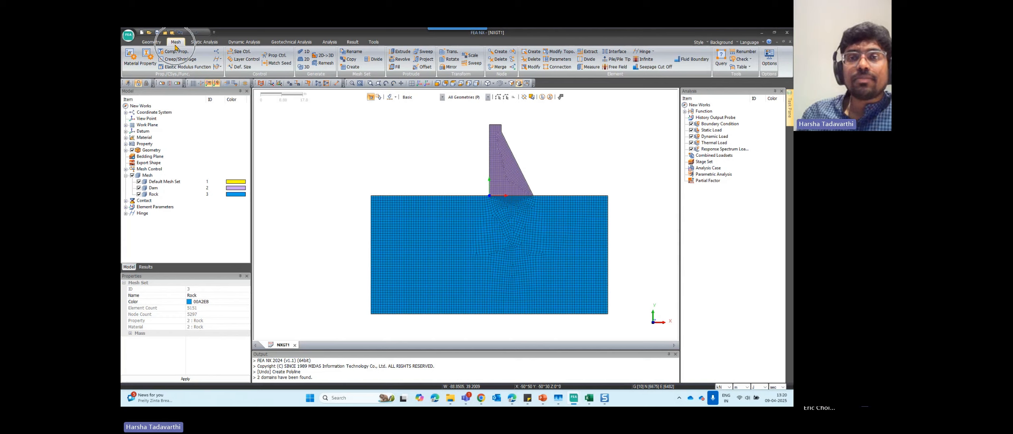
pyautogui.click(612, 79)
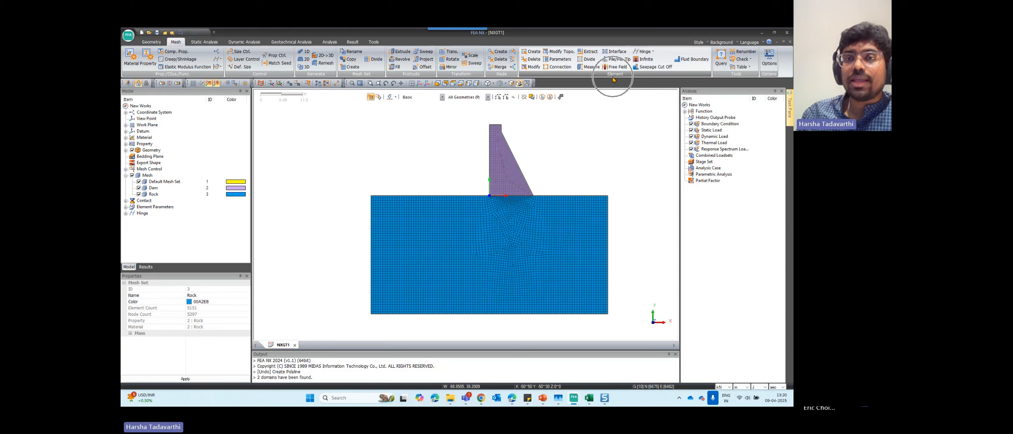
pyautogui.click(614, 52)
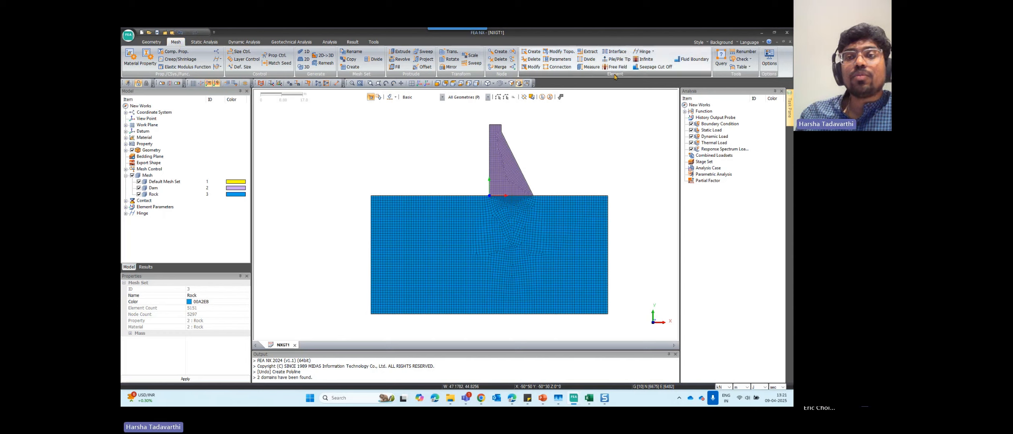
pyautogui.click(617, 53)
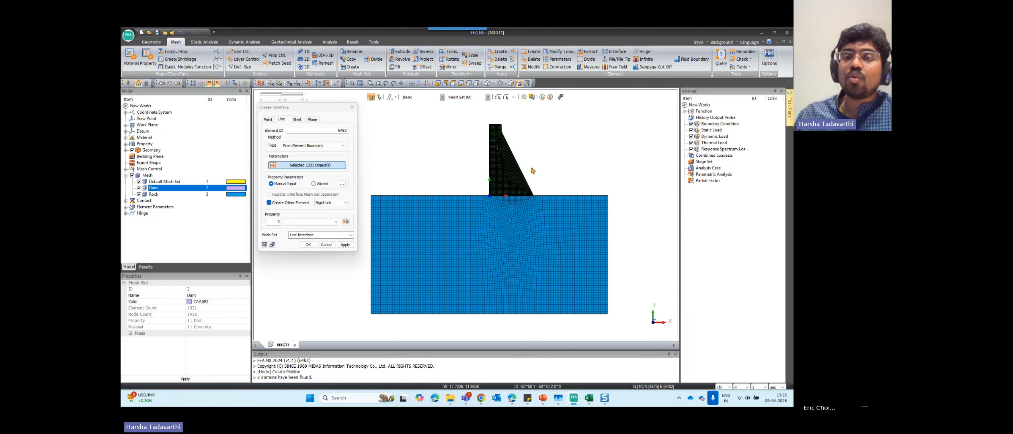
pyautogui.click(313, 145)
pyautogui.click(308, 151)
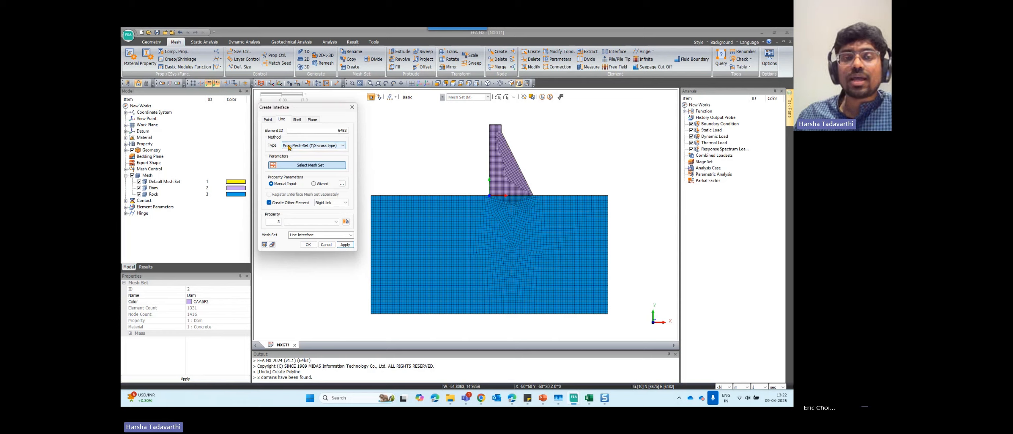
pyautogui.click(315, 146)
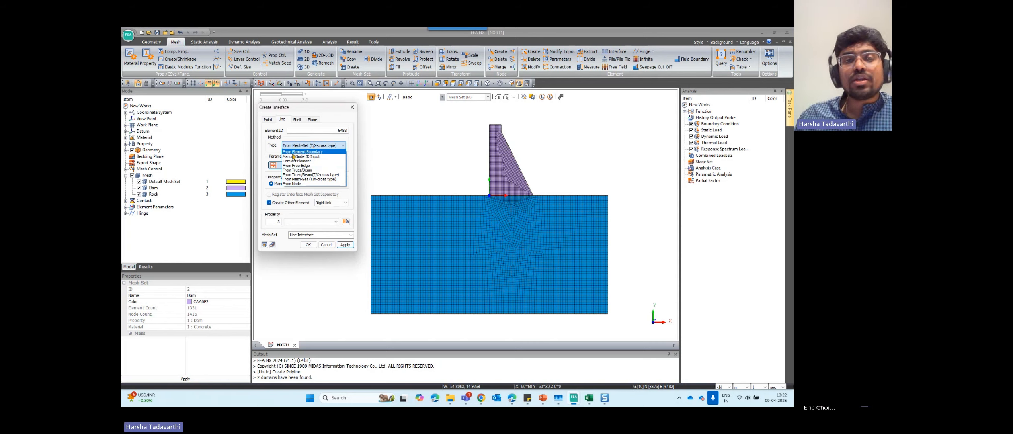
pyautogui.click(311, 179)
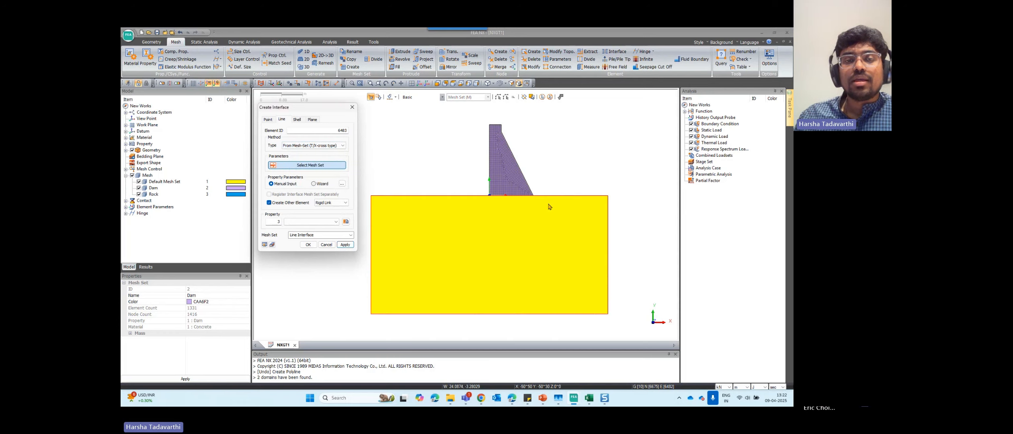
pyautogui.click(512, 173)
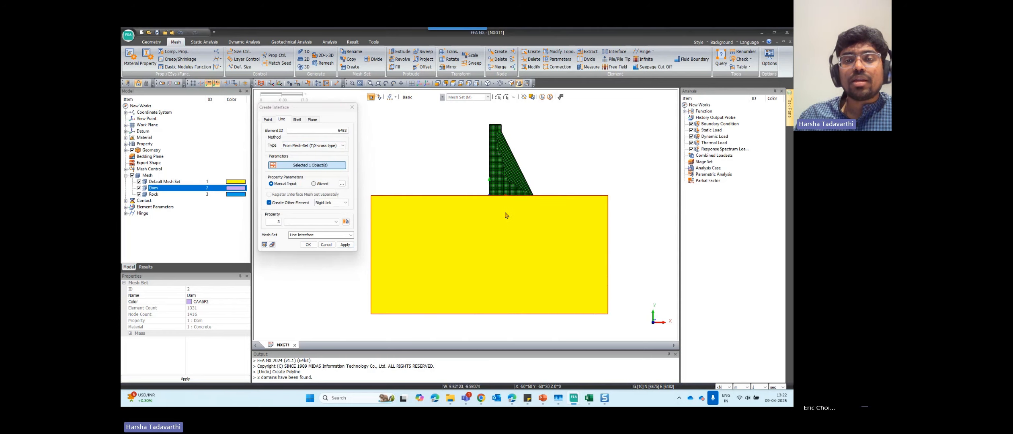
pyautogui.click(514, 213)
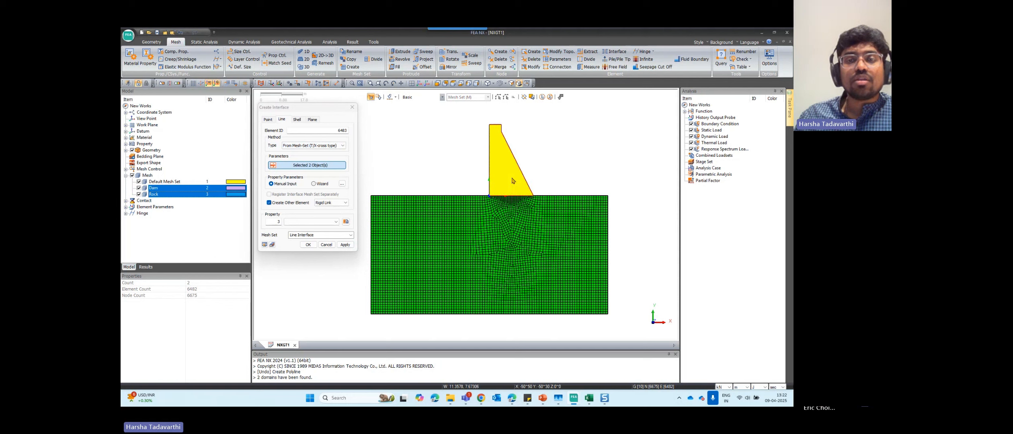
# Define the interface properties by wizard with a strength reduction factor of 0.8 and create the line interface between dam and rock.
pyautogui.click(314, 184)
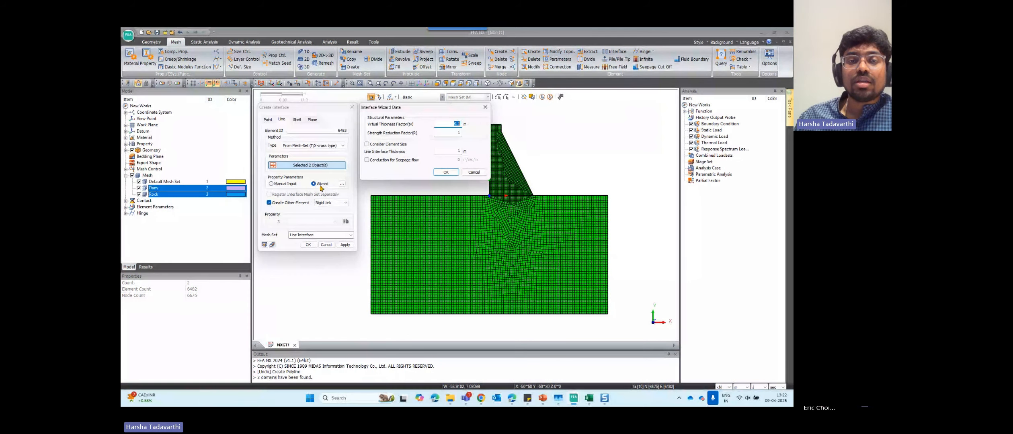
pyautogui.click(442, 132)
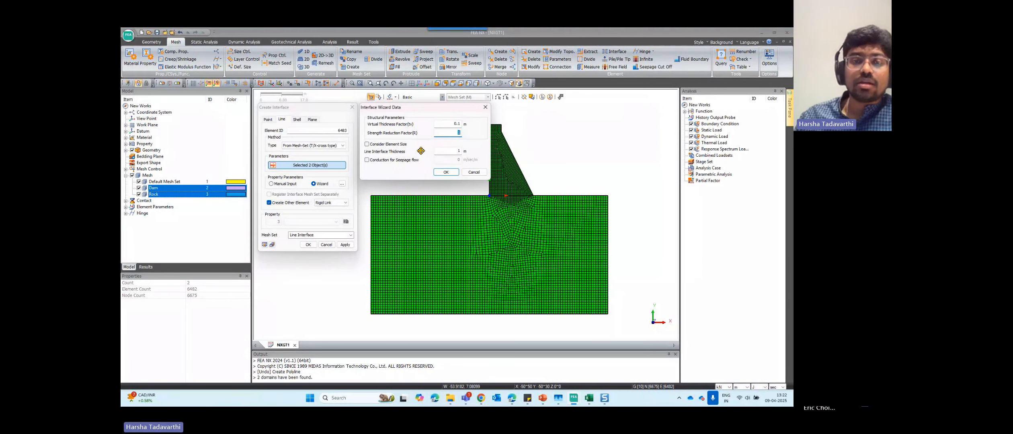
pyautogui.click(453, 134)
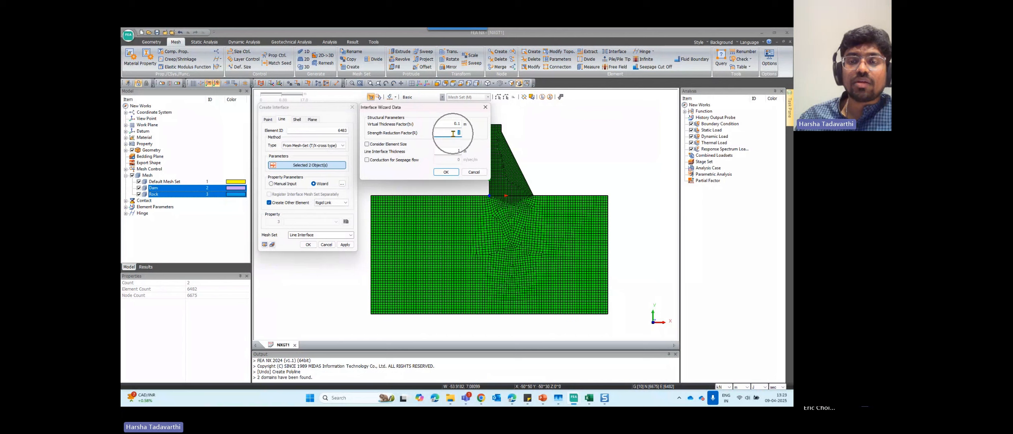
pyautogui.write('0.8')
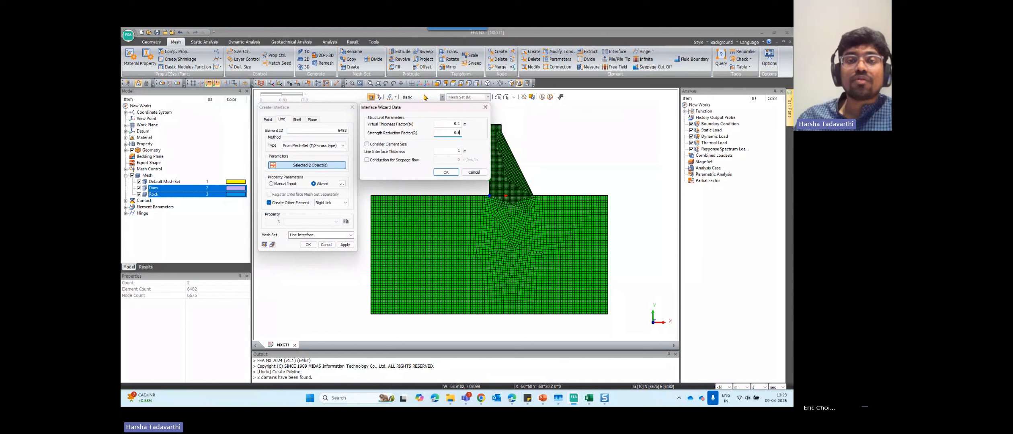
pyautogui.doubleClick(441, 135)
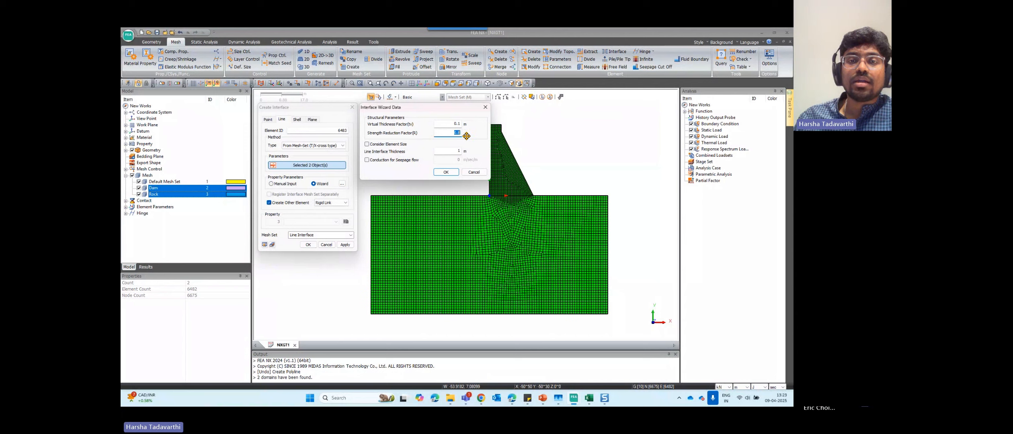
pyautogui.click(446, 172)
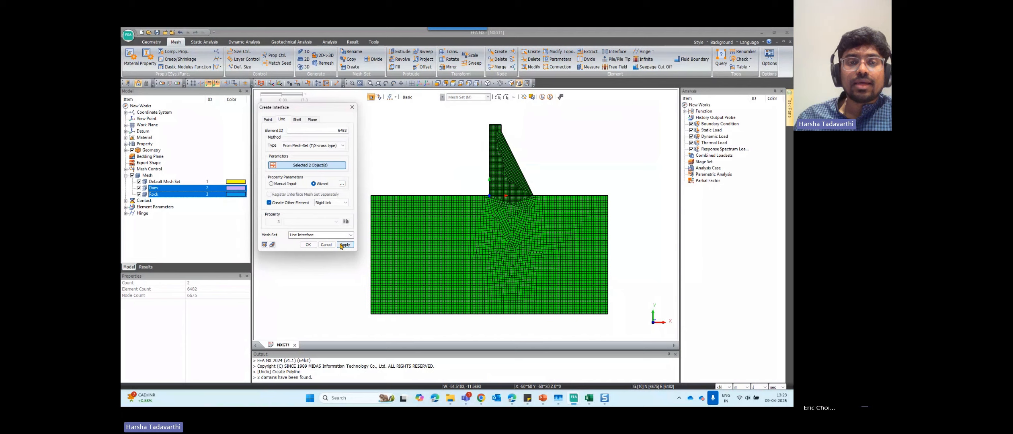
pyautogui.click(308, 245)
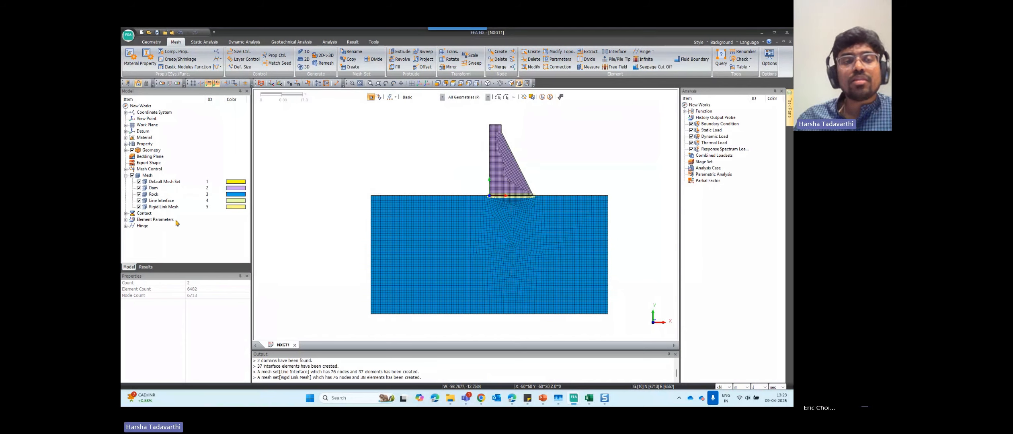
# Highlight the Line Interface mesh set and inspect it up close along the dam base.
pyautogui.click(167, 203)
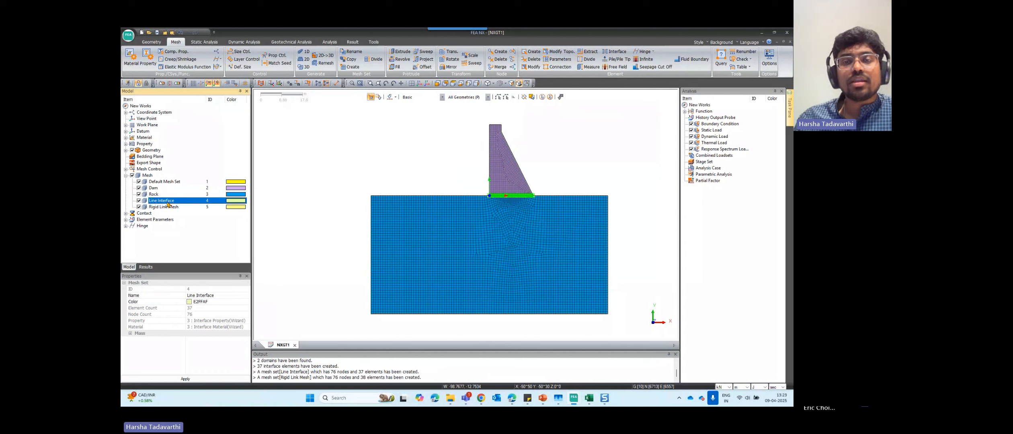
pyautogui.scroll(3, 514, 200)
pyautogui.scroll(2, 515, 199)
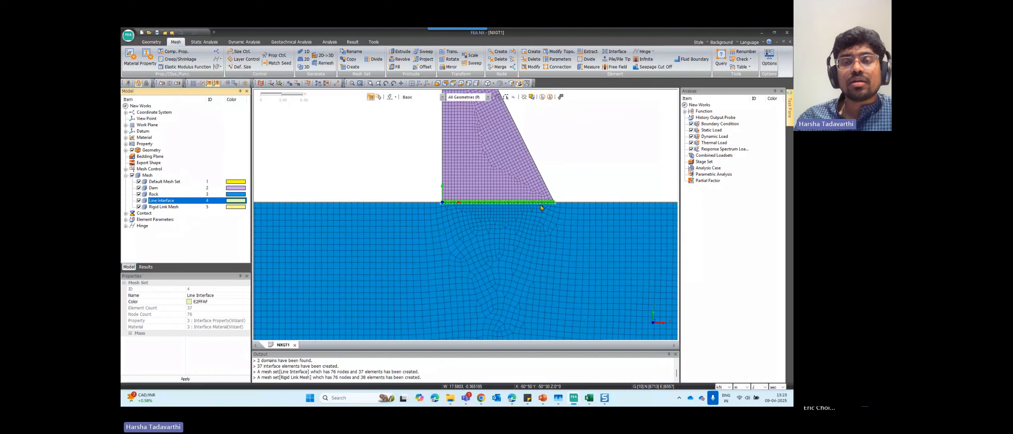
pyautogui.scroll(-6, 508, 202)
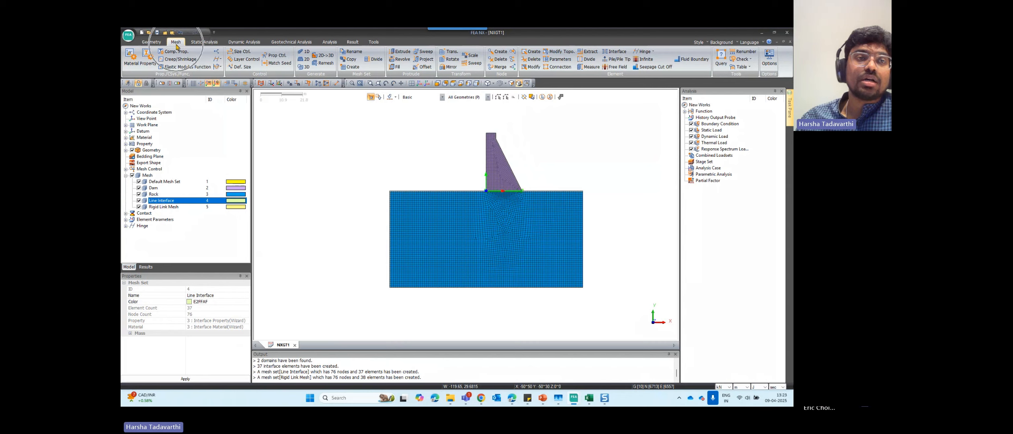
# Open the wizard-generated interface material from the material list and examine its normal and shear stiffness moduli.
pyautogui.click(135, 61)
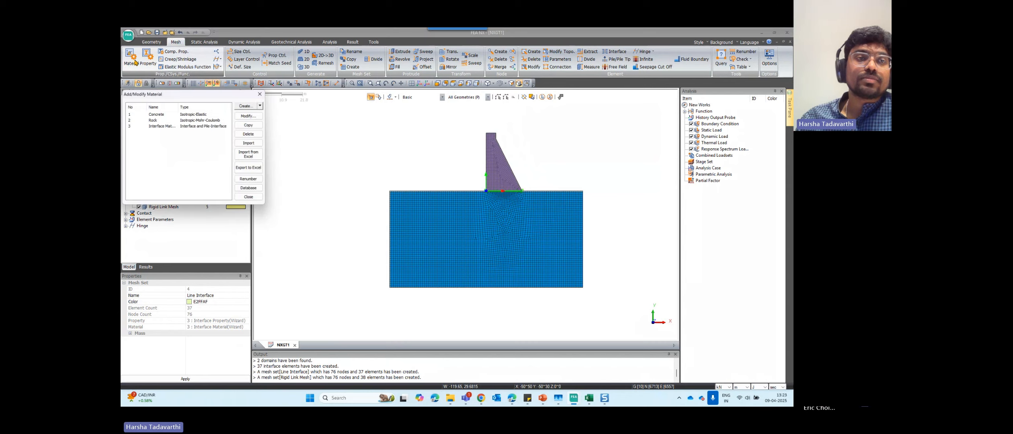
pyautogui.click(172, 127)
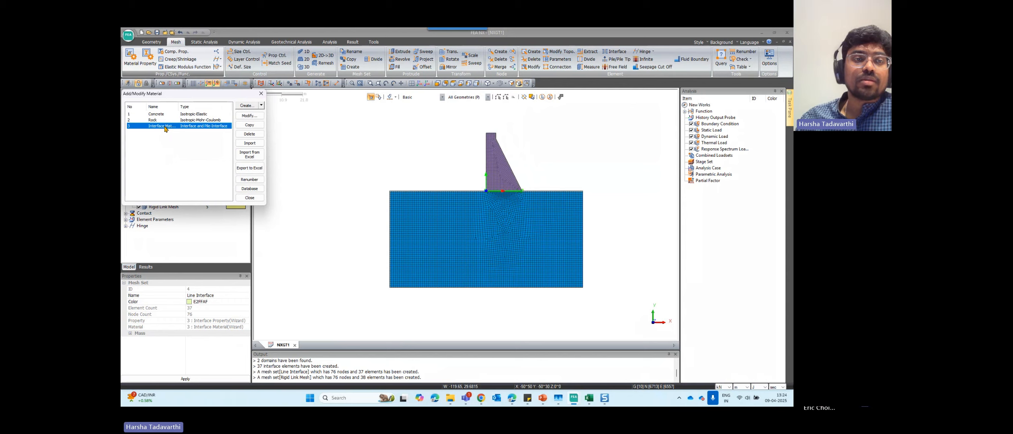
pyautogui.doubleClick(165, 127)
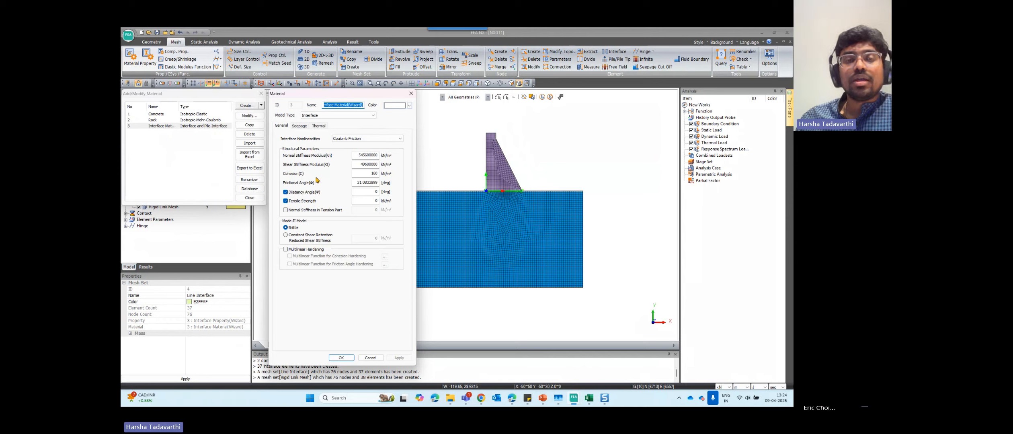
pyautogui.click(354, 157)
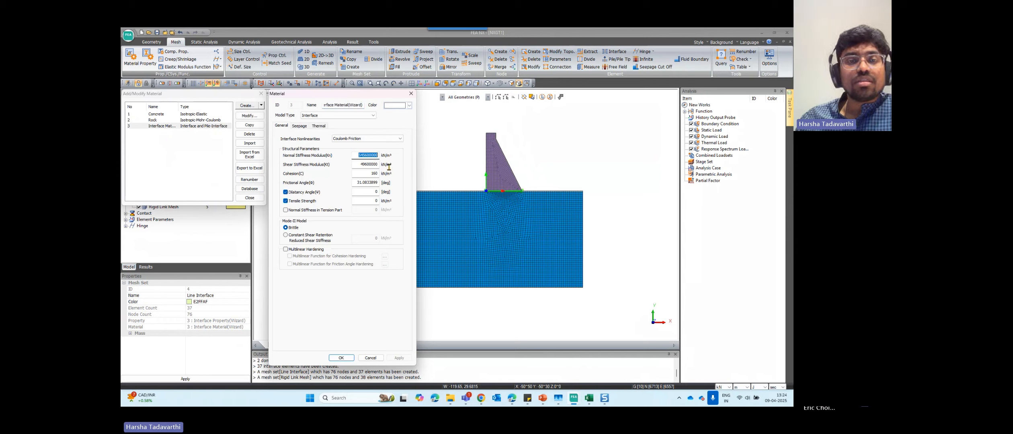
pyautogui.press('Tab')
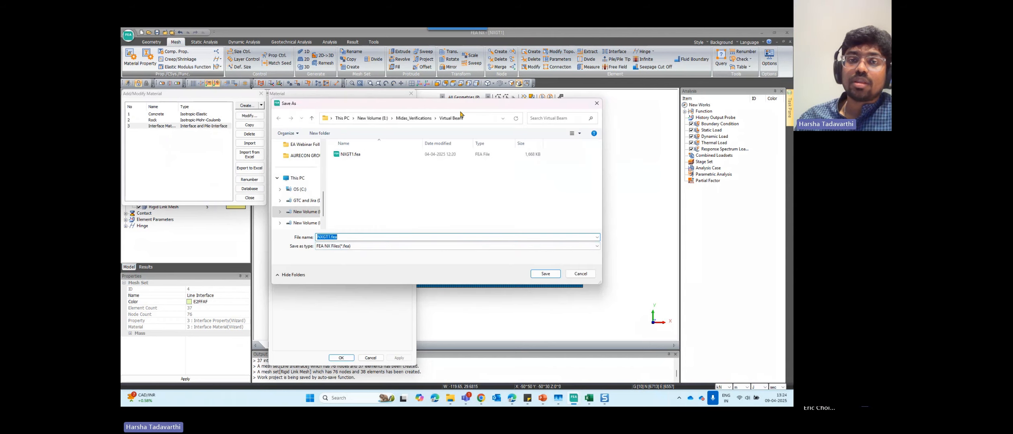
# Save the project as "training" in the EA Webinar Follow up Training folder.
pyautogui.moveTo(461, 104); pyautogui.dragTo(615, 227)
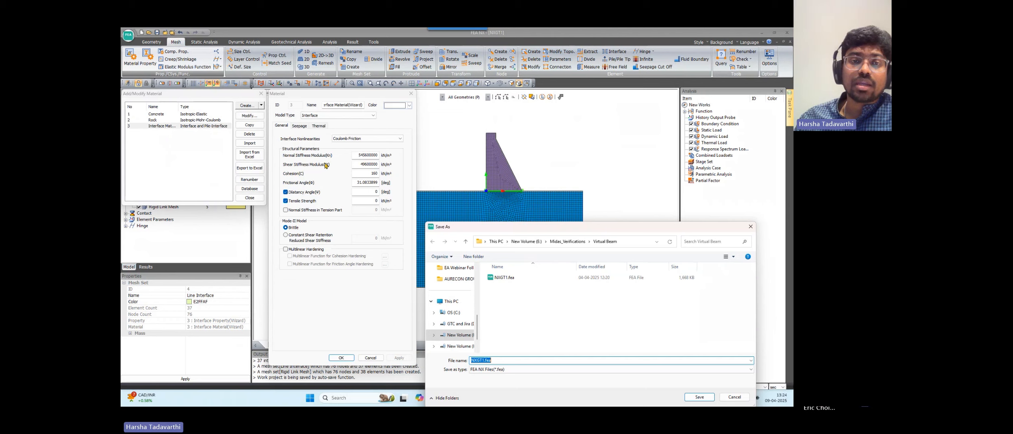
pyautogui.moveTo(481, 228); pyautogui.dragTo(351, 49)
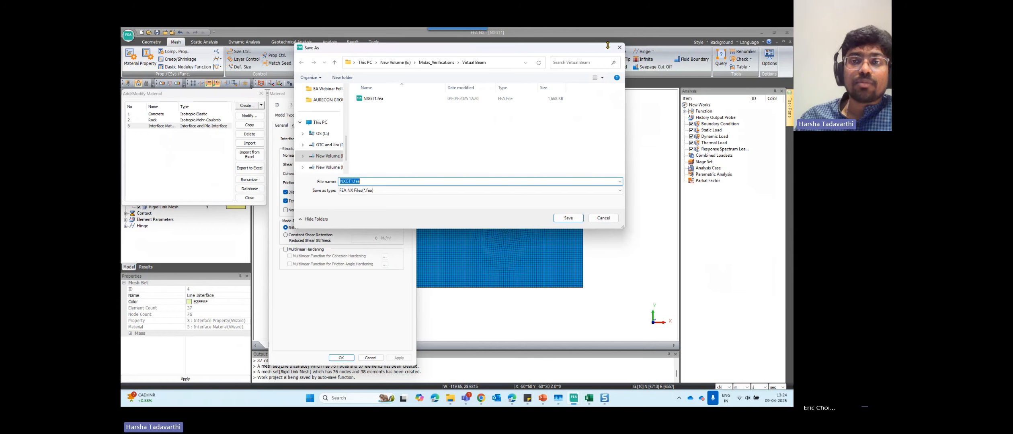
pyautogui.moveTo(608, 46); pyautogui.dragTo(604, 70)
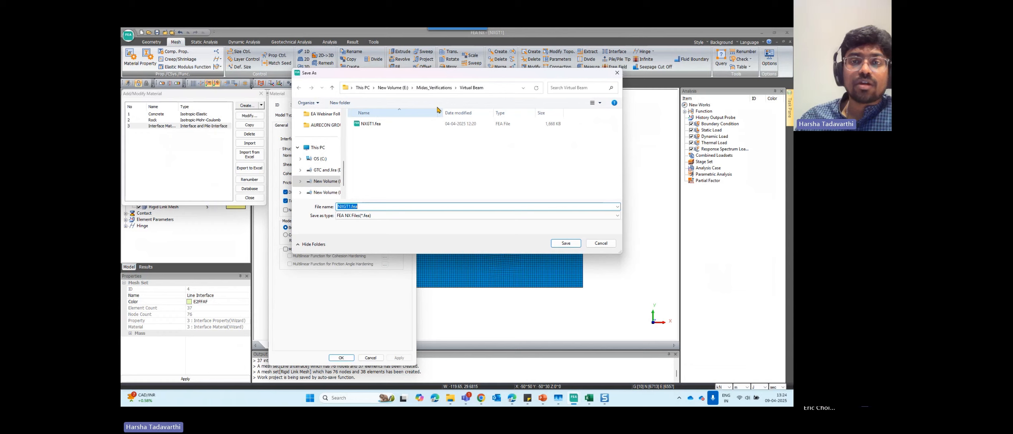
pyautogui.scroll(5, 321, 169)
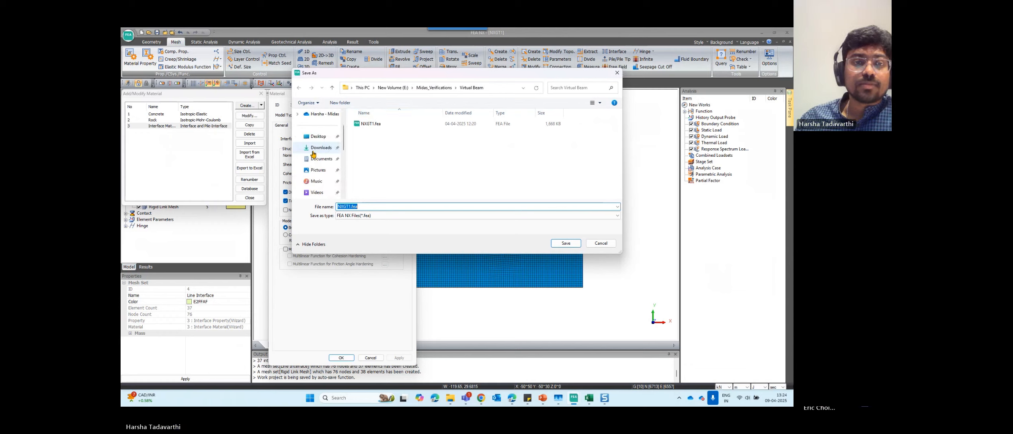
pyautogui.scroll(-3, 321, 183)
pyautogui.click(322, 170)
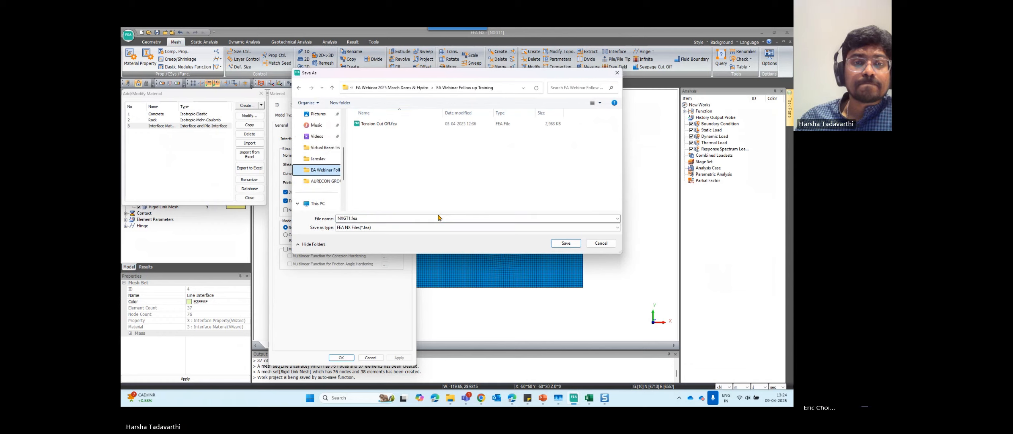
pyautogui.write('tr')
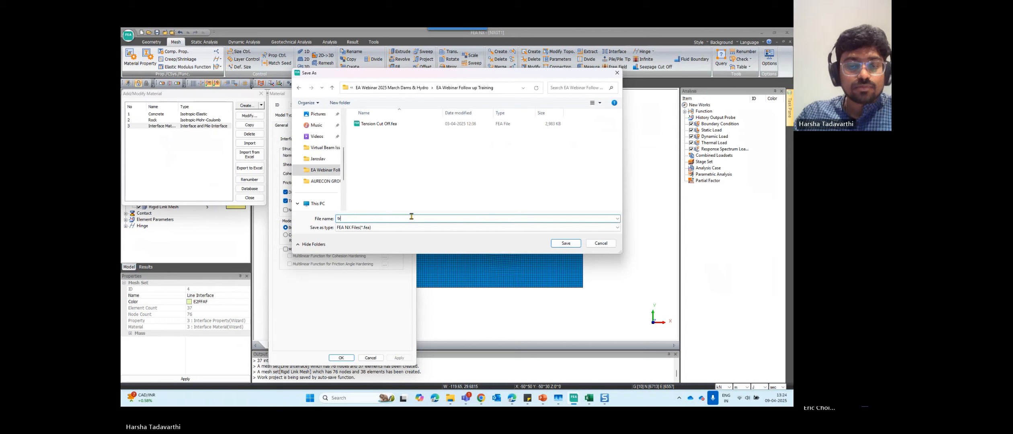
pyautogui.write('aining')
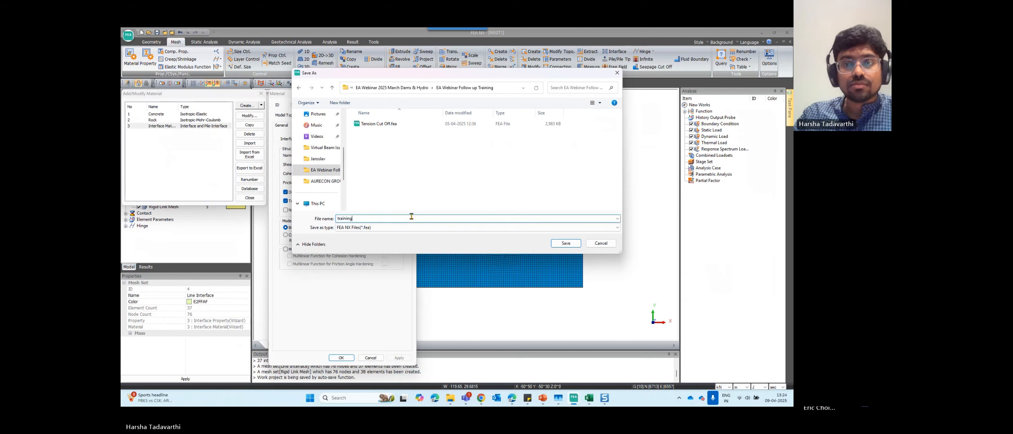
pyautogui.press('Return')
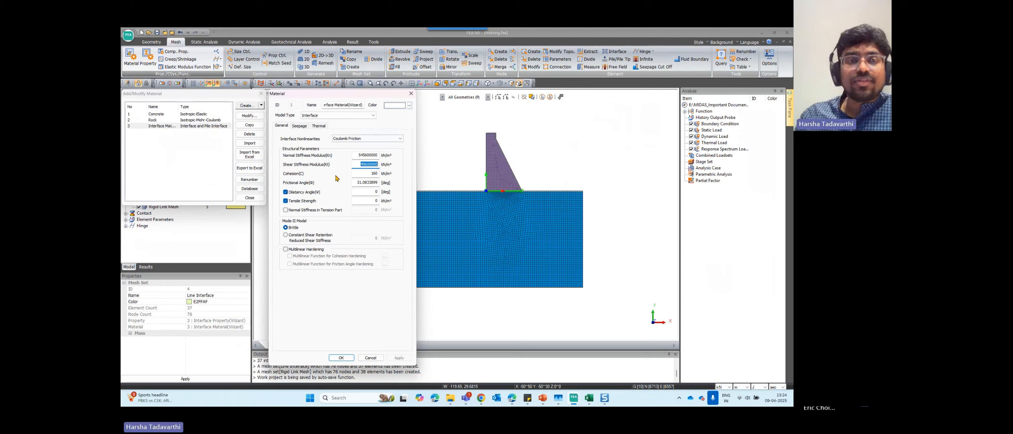
# Highlight the interface material's normal stiffness modulus value for review.
pyautogui.click(356, 155)
pyautogui.moveTo(356, 155); pyautogui.dragTo(379, 157)
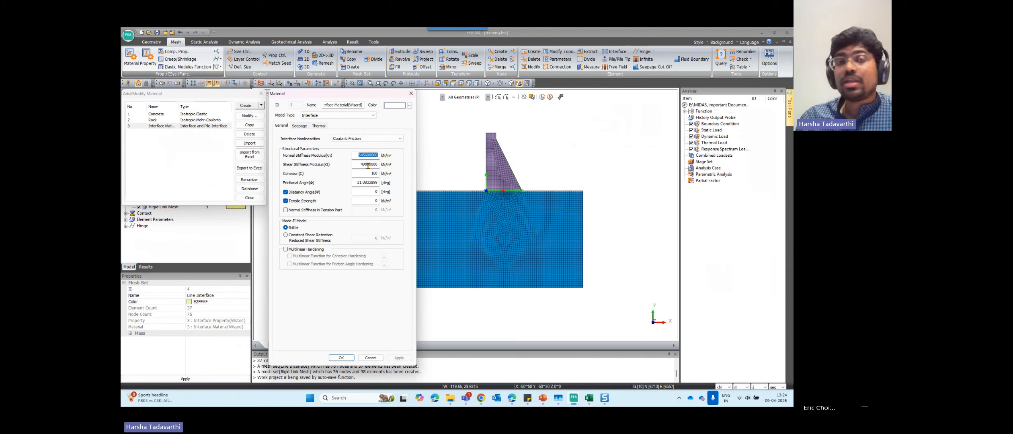
pyautogui.moveTo(355, 164); pyautogui.dragTo(393, 174)
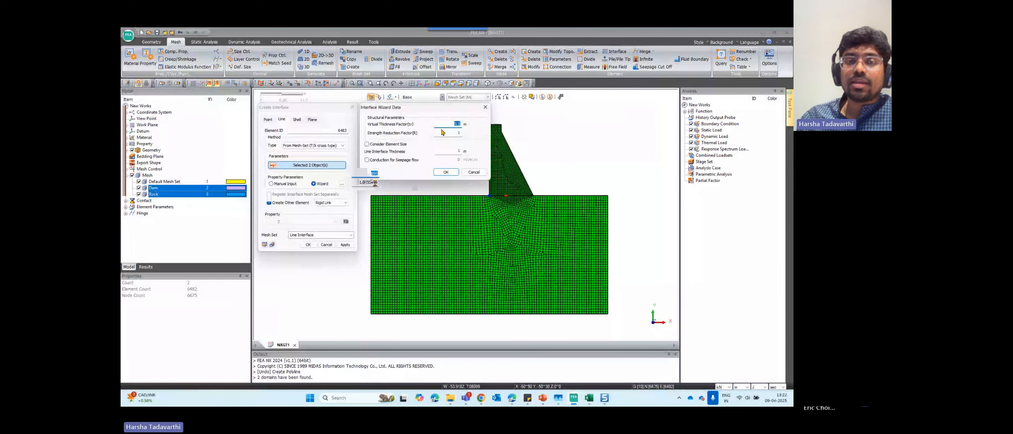
pyautogui.moveTo(360, 182); pyautogui.dragTo(378, 183)
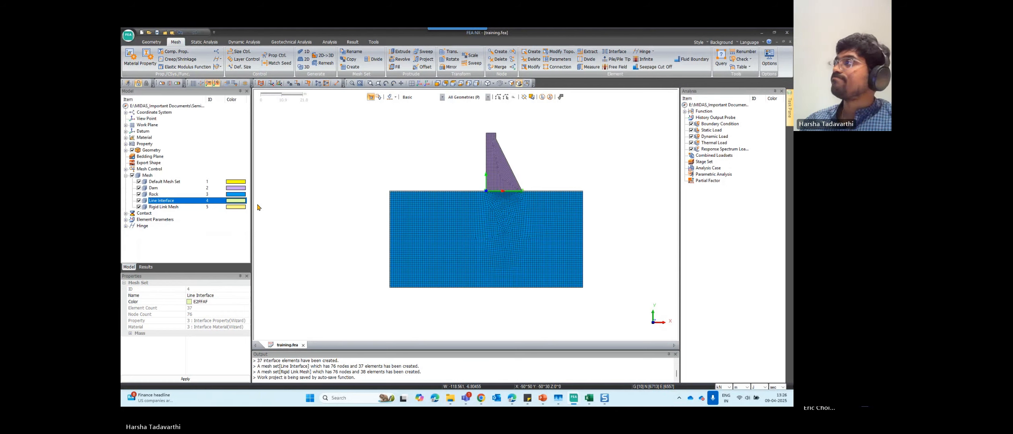
# Apply an automatic constraint considering all mesh sets, stored in a boundary set named Ground Support.
pyautogui.scroll(2, 561, 196)
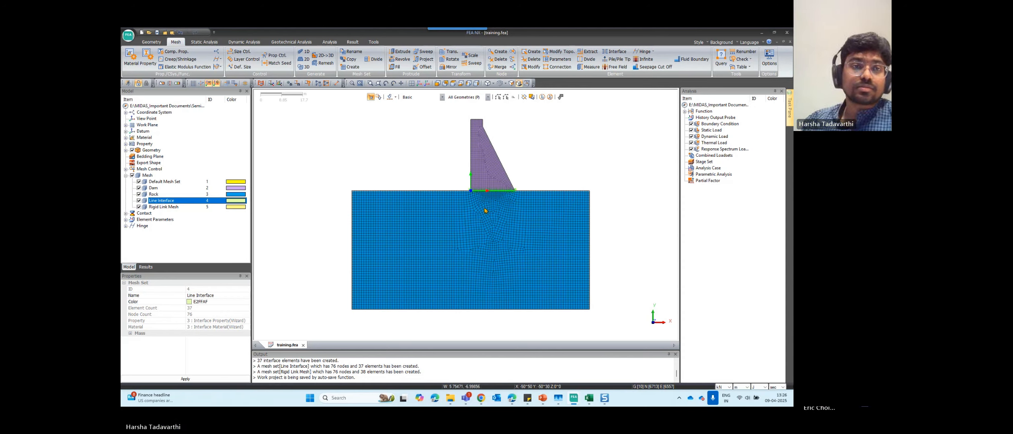
pyautogui.click(204, 43)
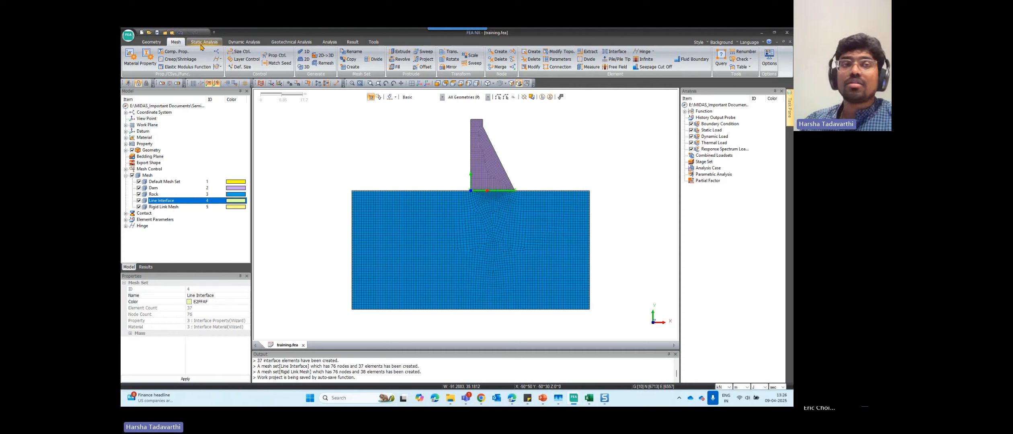
pyautogui.click(209, 44)
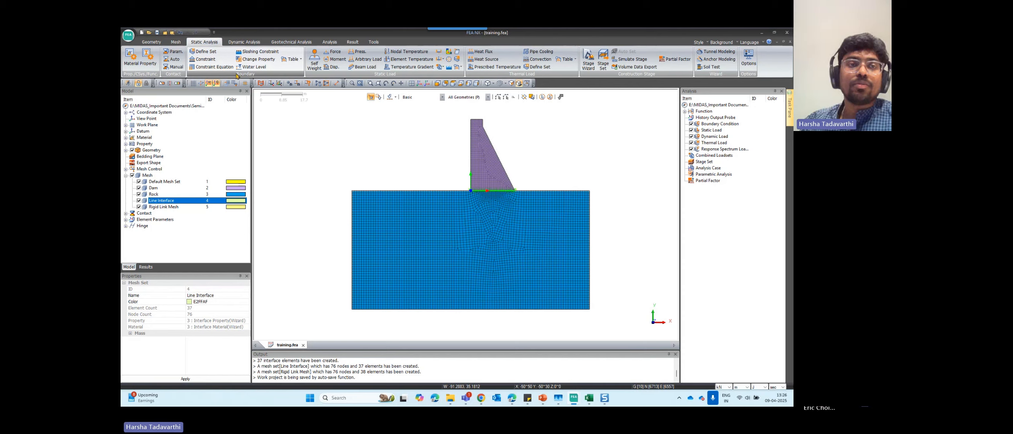
pyautogui.click(205, 60)
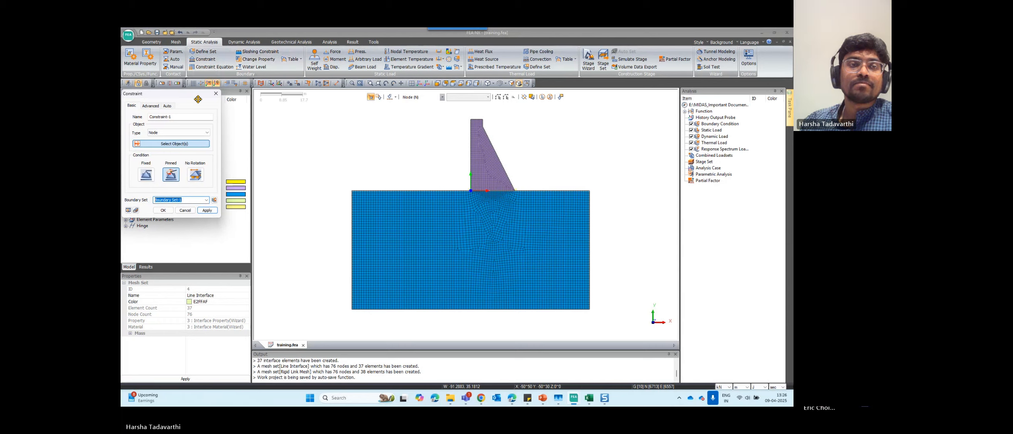
pyautogui.moveTo(198, 99); pyautogui.dragTo(275, 104)
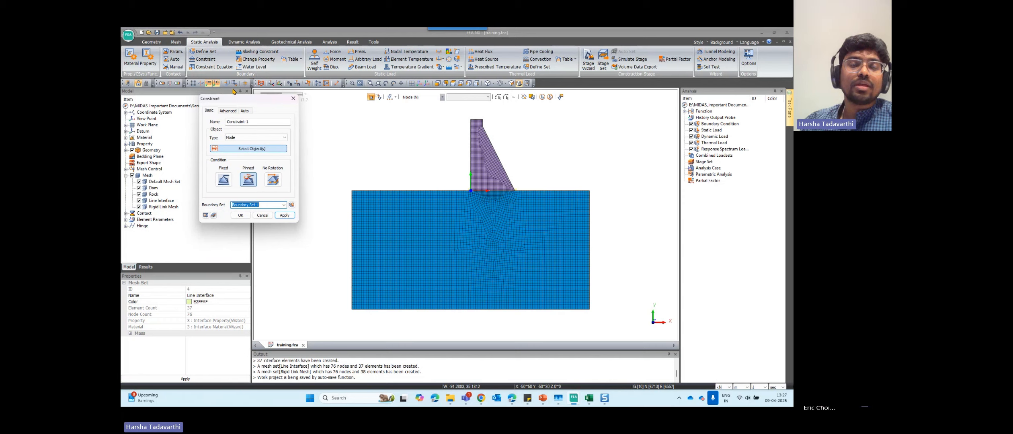
pyautogui.click(245, 111)
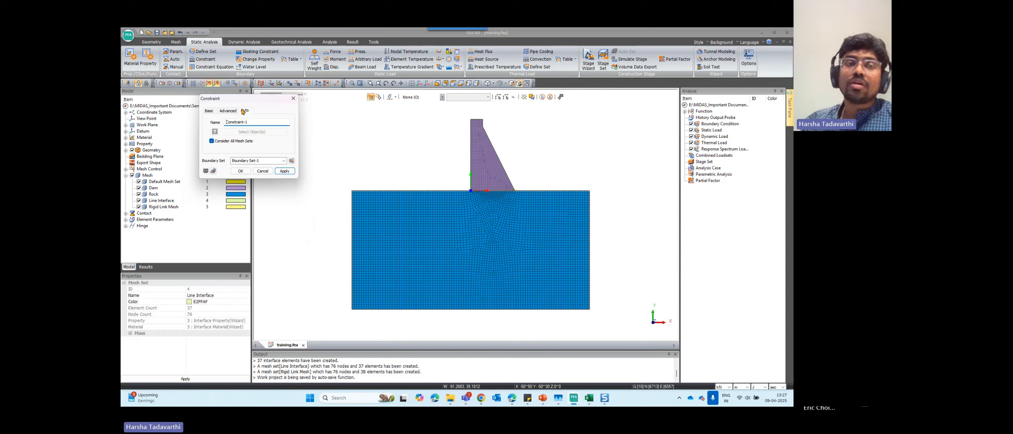
pyautogui.moveTo(260, 161); pyautogui.dragTo(231, 160)
pyautogui.write('Gro')
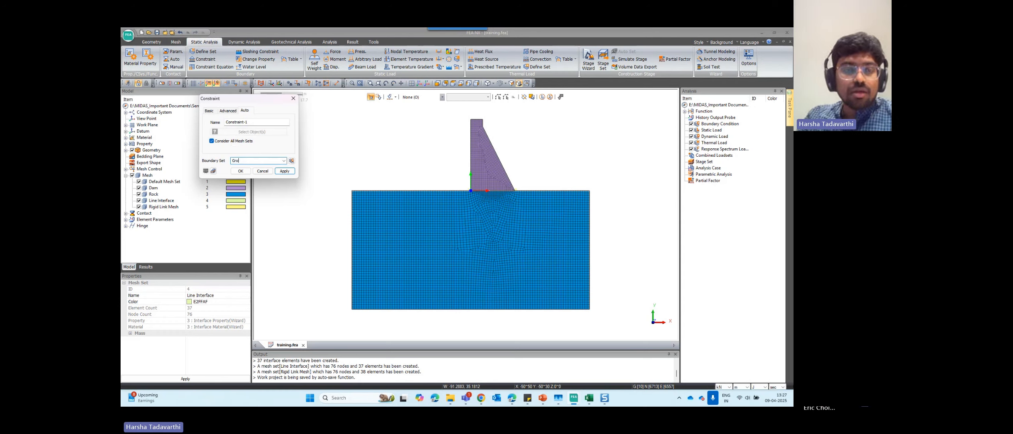
pyautogui.write('und Support')
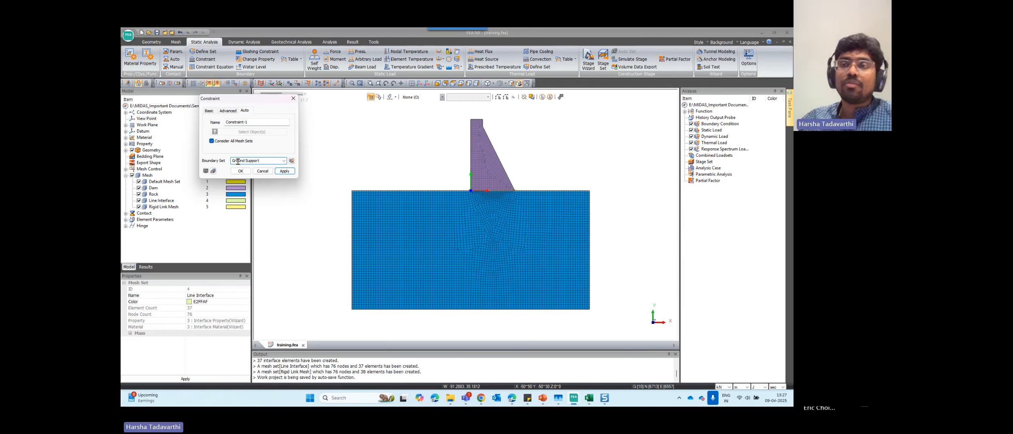
pyautogui.click(285, 172)
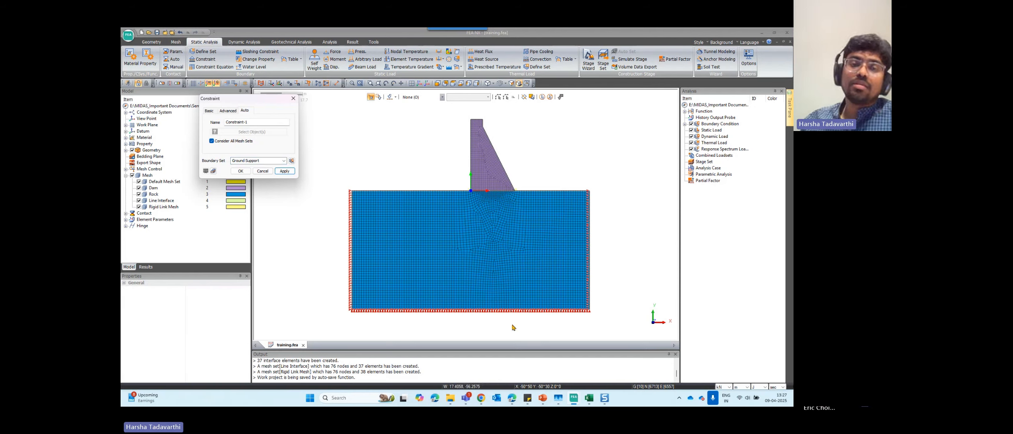
pyautogui.scroll(-1, 491, 330)
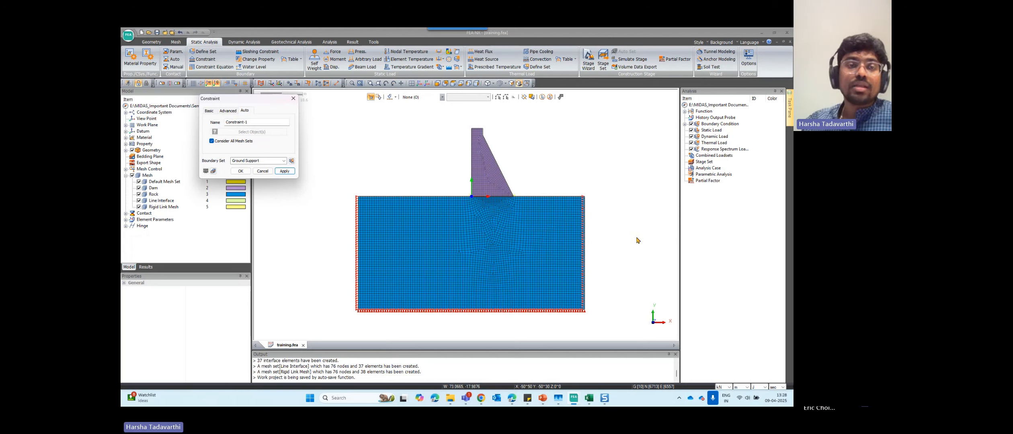
pyautogui.click(261, 171)
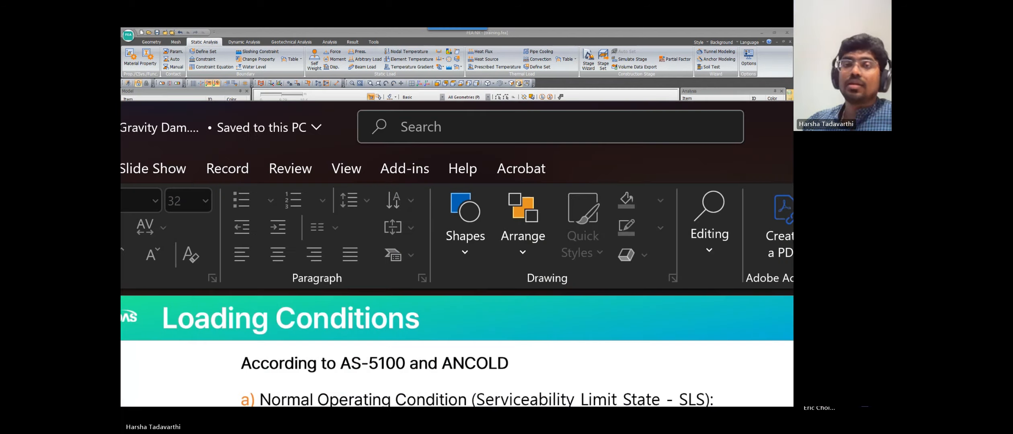
# Switch to the PowerPoint presentation and maximize its window to review the Loading Conditions slide.
pyautogui.moveTo(793, 126); pyautogui.dragTo(551, 142)
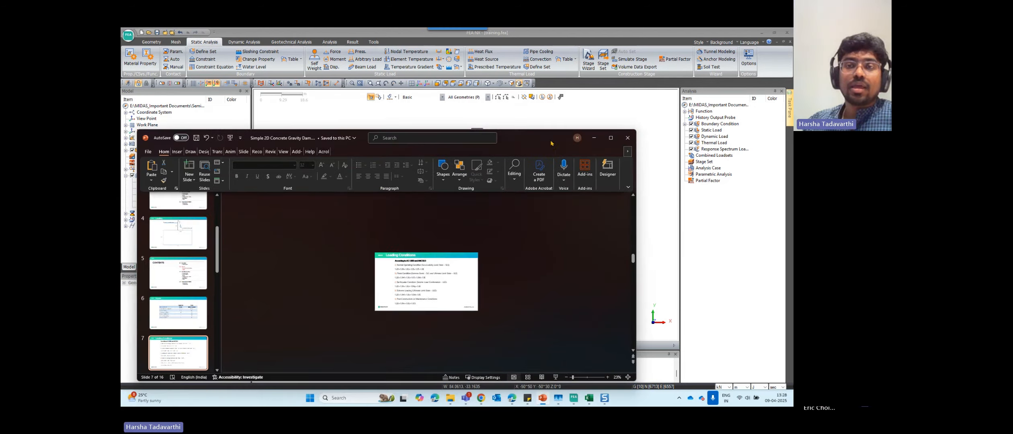
pyautogui.click(610, 138)
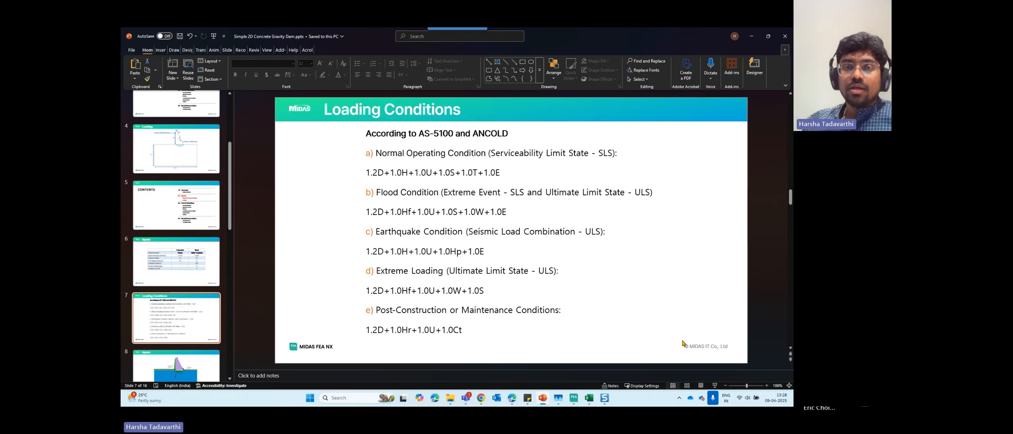
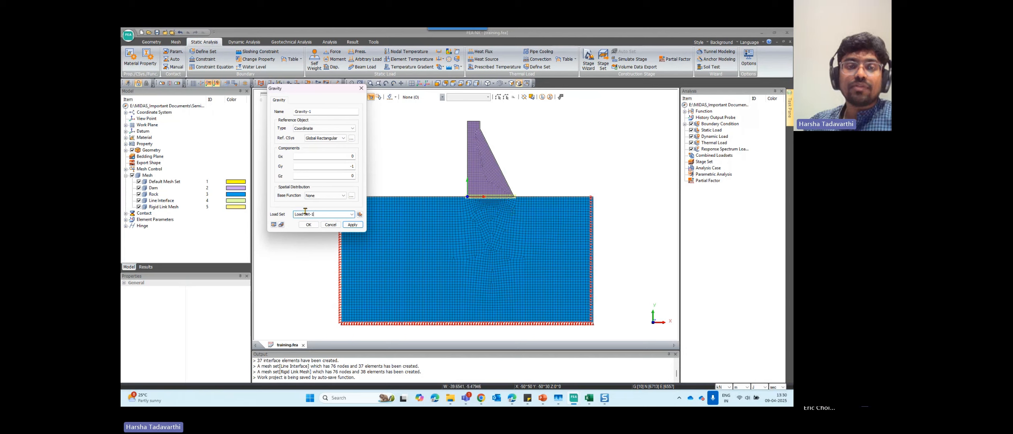
# Create the gravity load with a Gy component of -1 in a load set named Self Weight.
pyautogui.write('Self Weig')
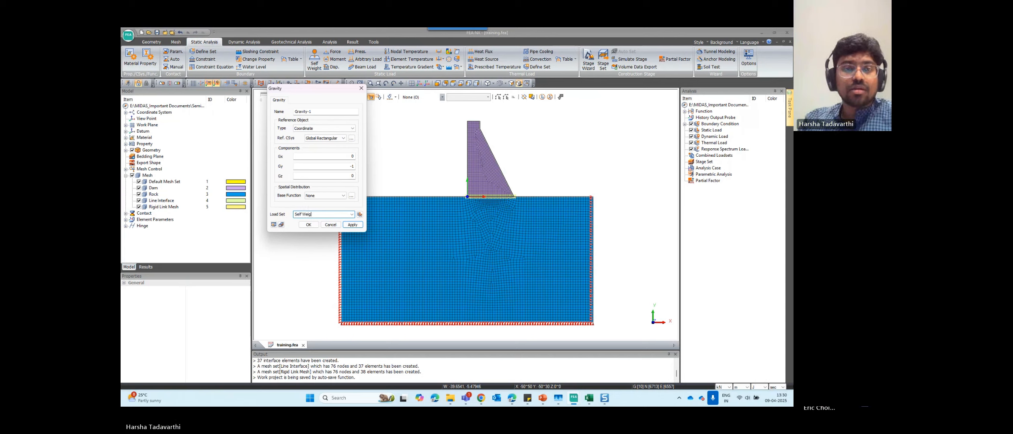
pyautogui.write('ht')
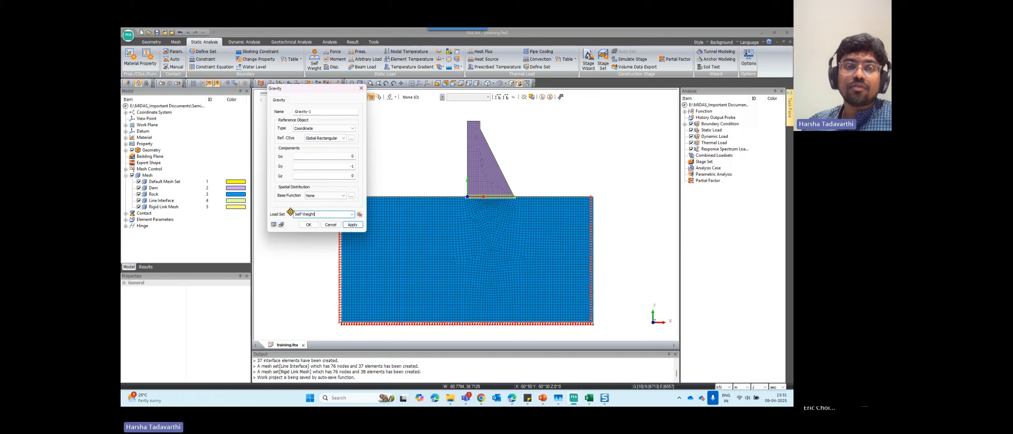
pyautogui.click(309, 225)
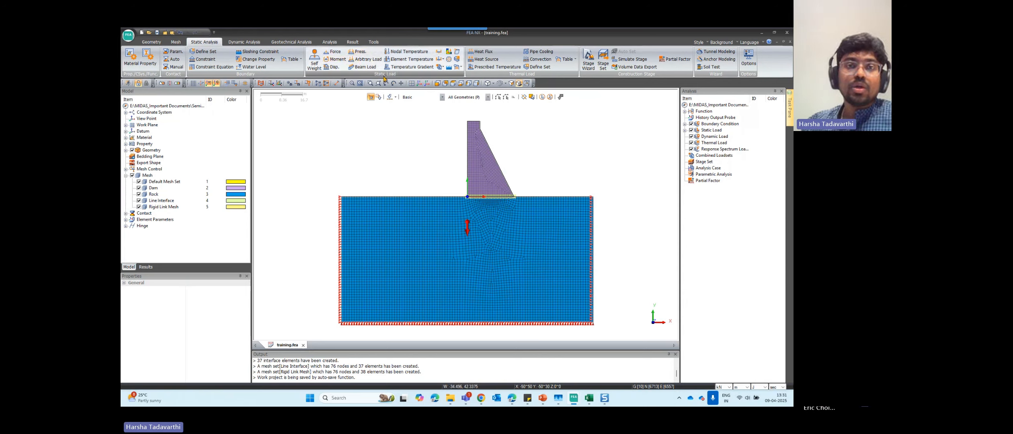
# Start a Pressure load for edges, keeping 2D Element Edge as the object type.
pyautogui.press('ctrl')
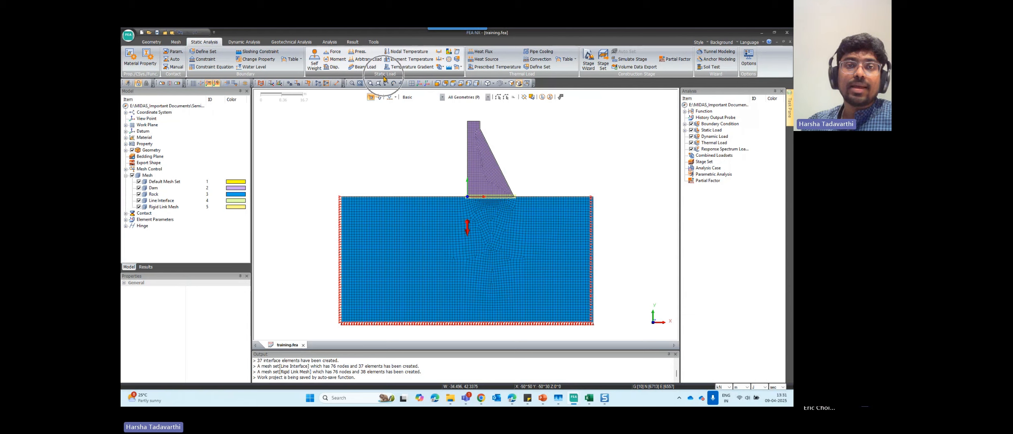
pyautogui.click(359, 51)
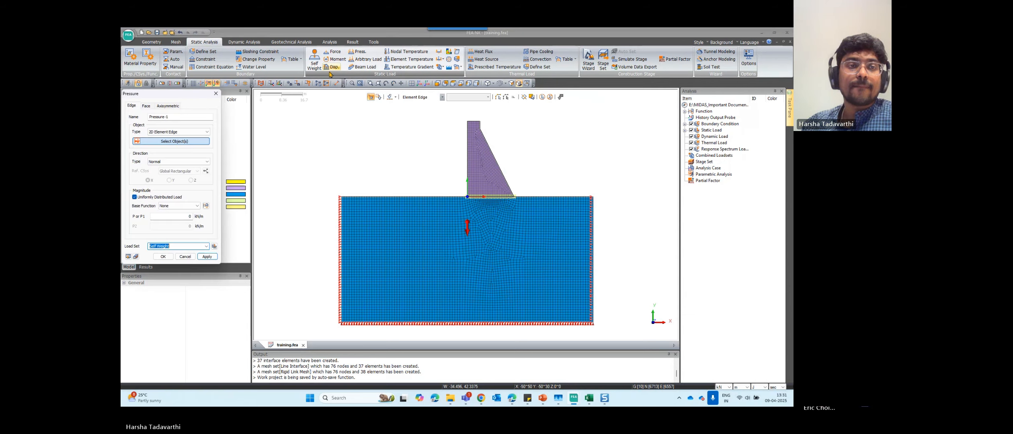
pyautogui.press('ctrl')
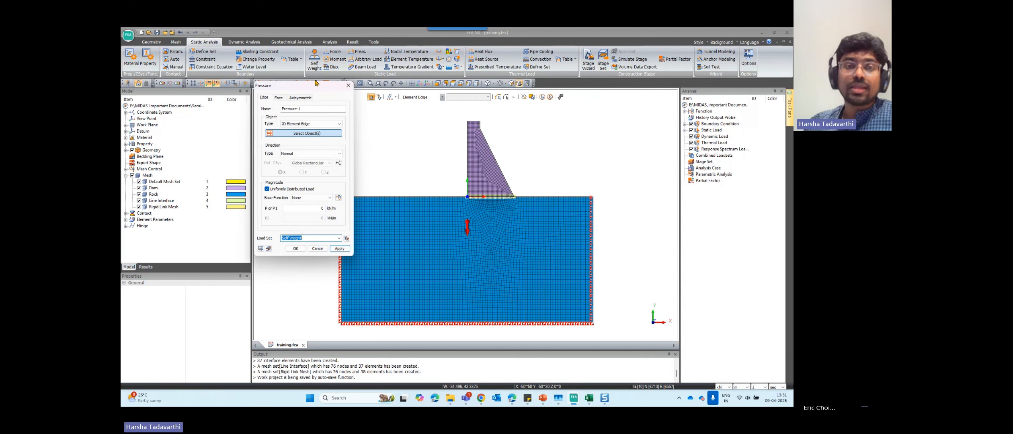
pyautogui.click(339, 125)
pyautogui.click(338, 126)
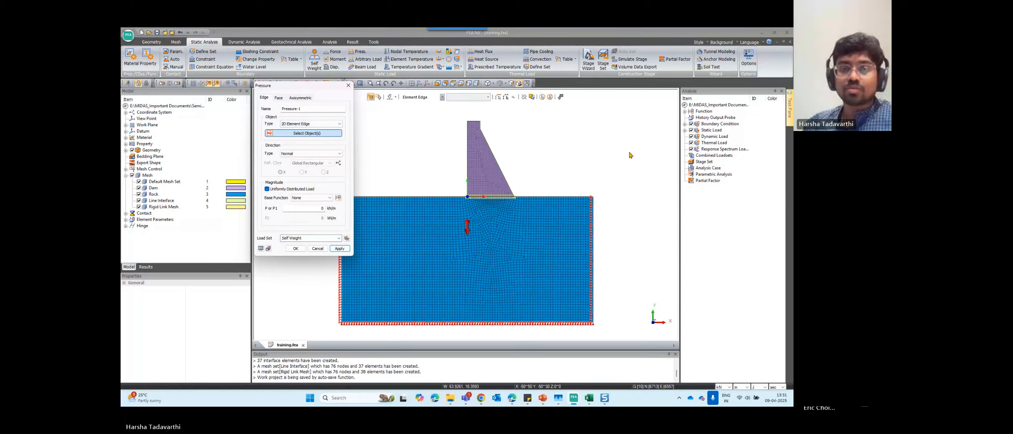
# Select the element edges along the rock's top surface from its outer corner to the dam's vertical face.
pyautogui.scroll(-2, 648, 187)
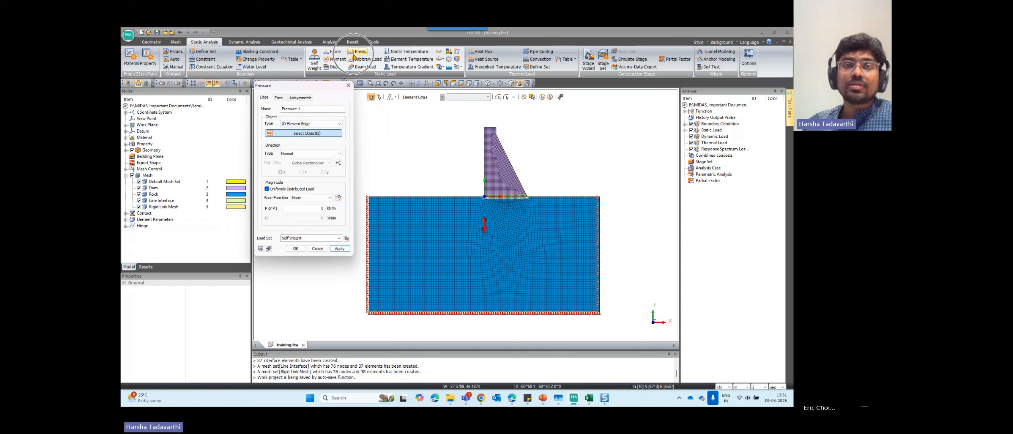
pyautogui.scroll(-2, 570, 188)
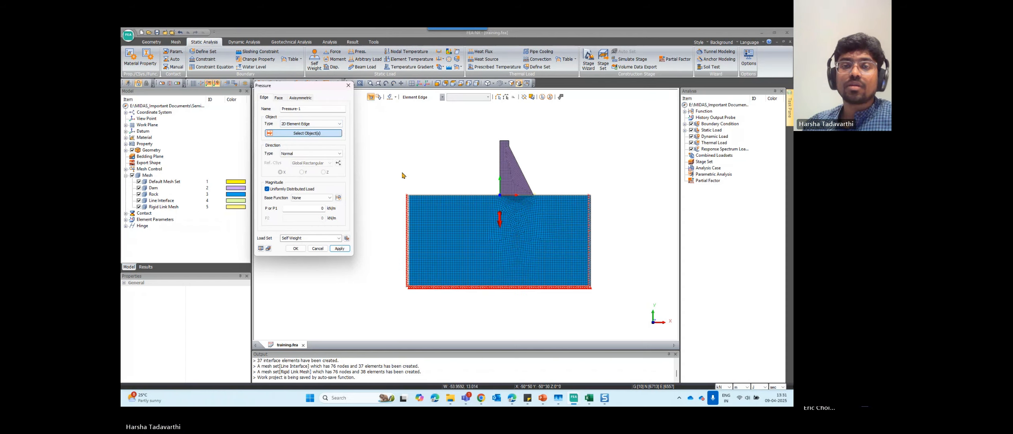
pyautogui.scroll(2, 401, 176)
pyautogui.scroll(2, 401, 176)
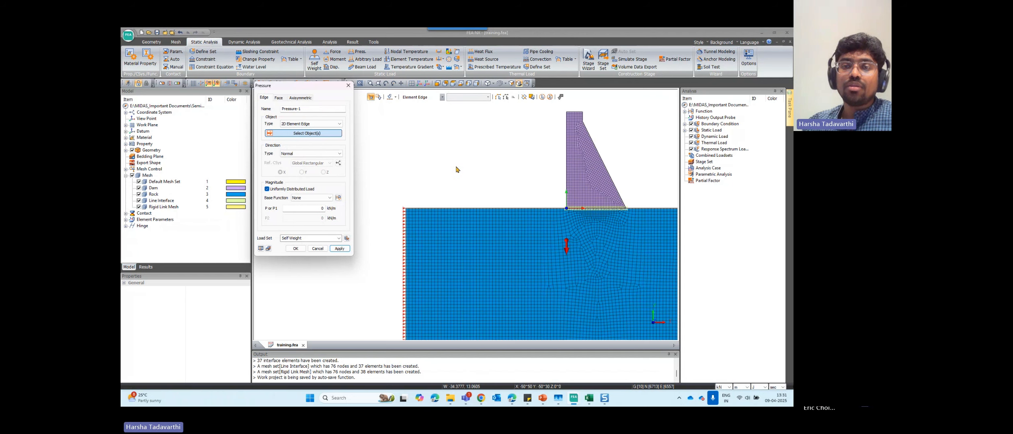
pyautogui.scroll(4, 452, 173)
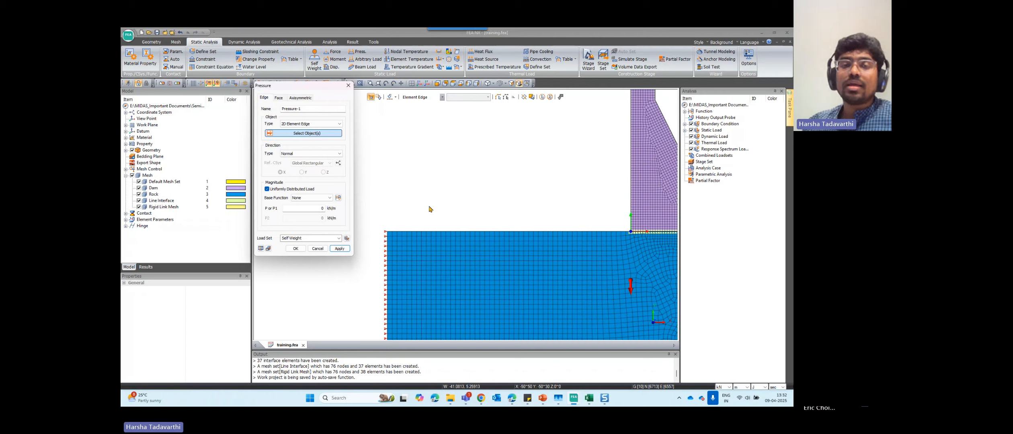
pyautogui.moveTo(393, 232); pyautogui.dragTo(630, 234)
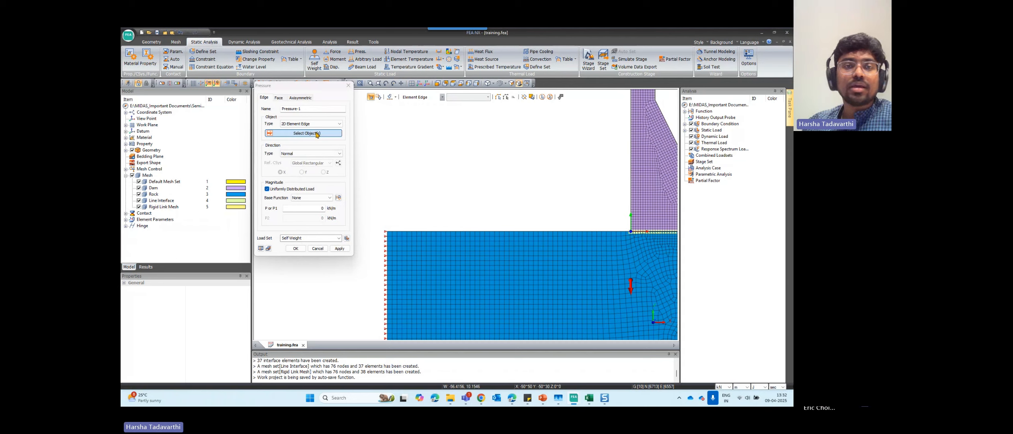
pyautogui.moveTo(374, 222); pyautogui.dragTo(629, 237)
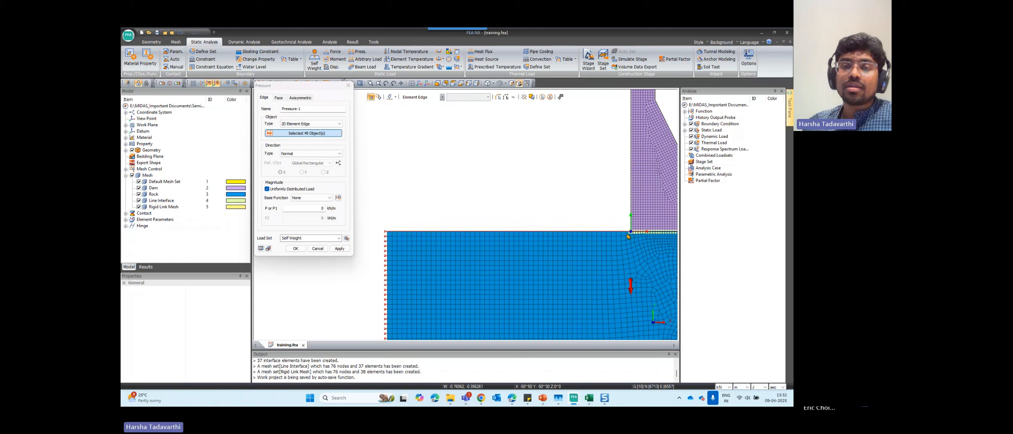
# Add the missing rock surface edges beside the dam's heel to the pressure selection and check its extent.
pyautogui.scroll(-2, 466, 227)
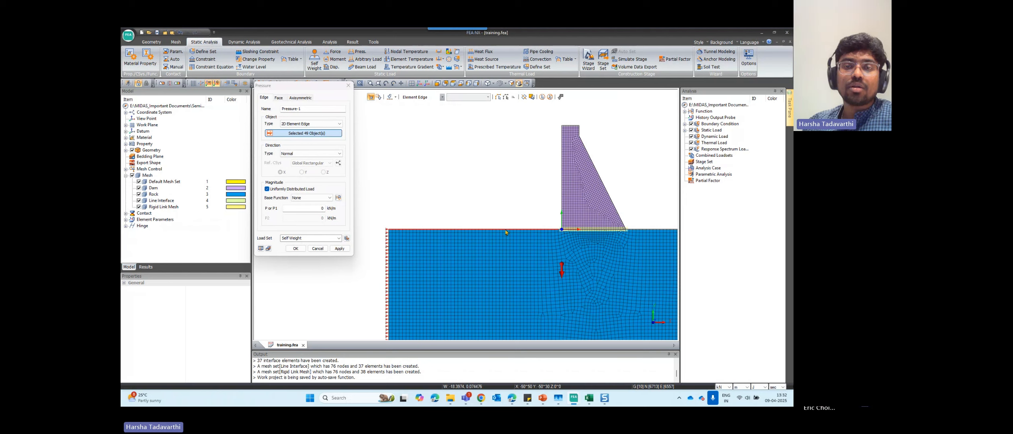
pyautogui.scroll(5, 568, 232)
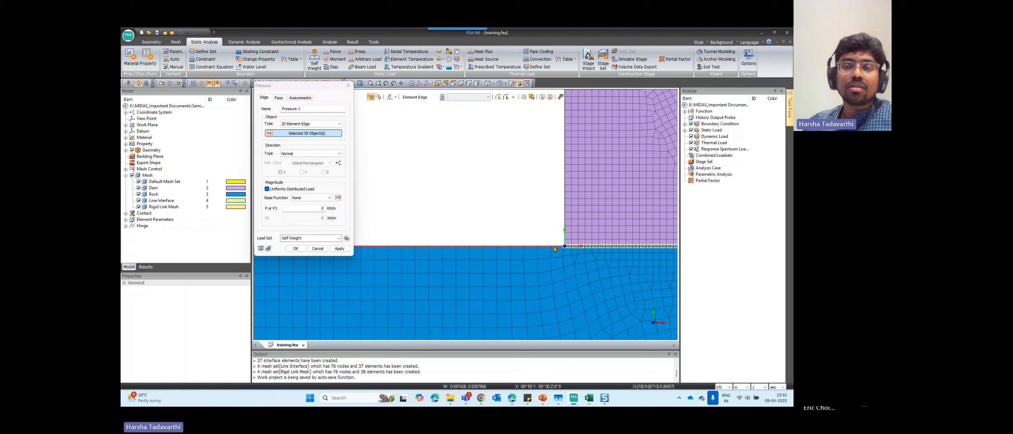
pyautogui.click(313, 133)
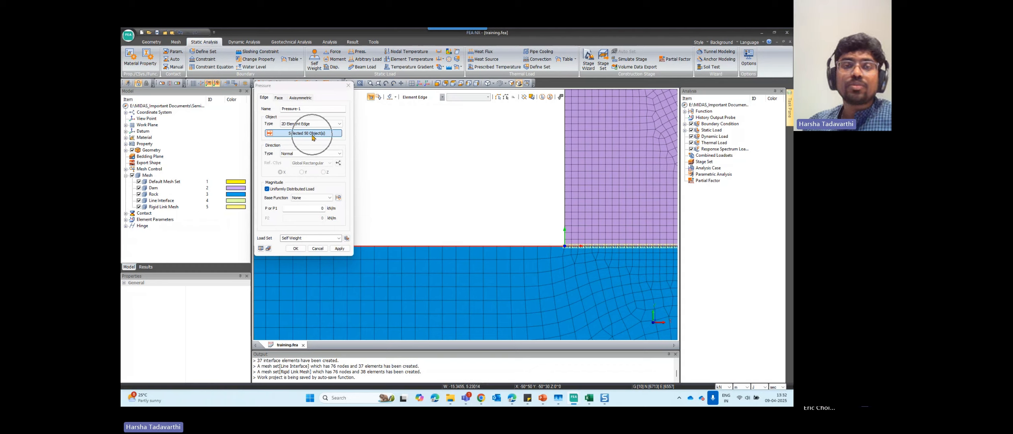
pyautogui.scroll(-1, 596, 264)
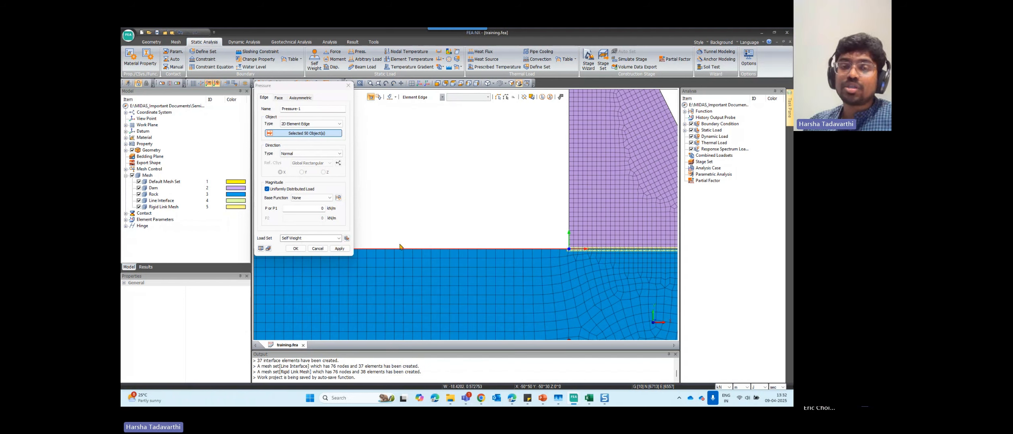
pyautogui.scroll(-1, 545, 254)
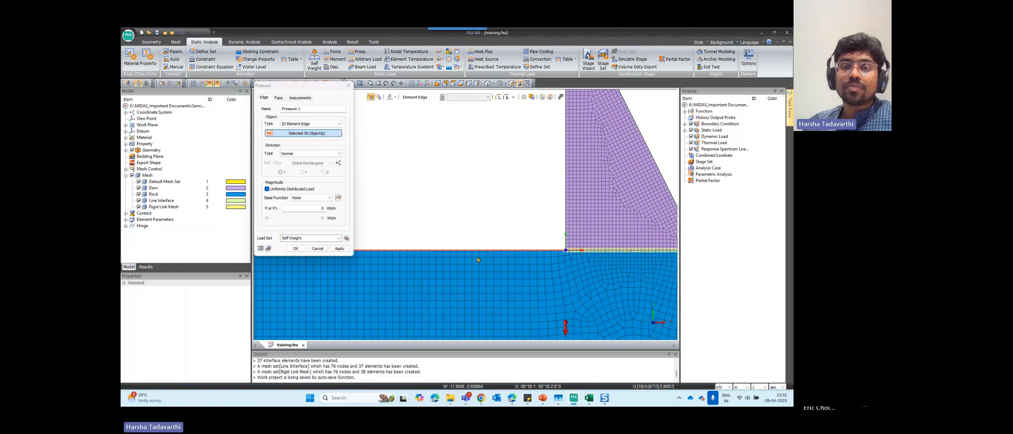
pyautogui.scroll(2, 555, 259)
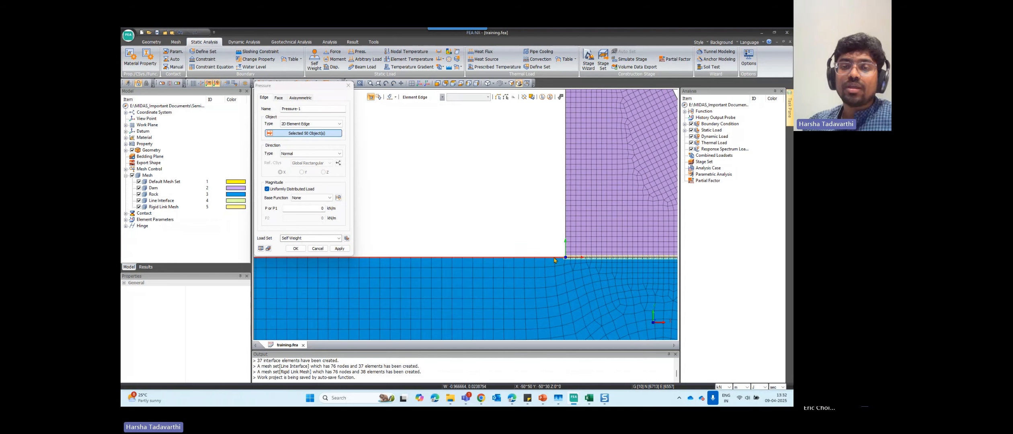
# Add the remaining rock surface edge at the heel and all element edges along the dam's vertical face to the pressure selection.
pyautogui.scroll(-2, 553, 269)
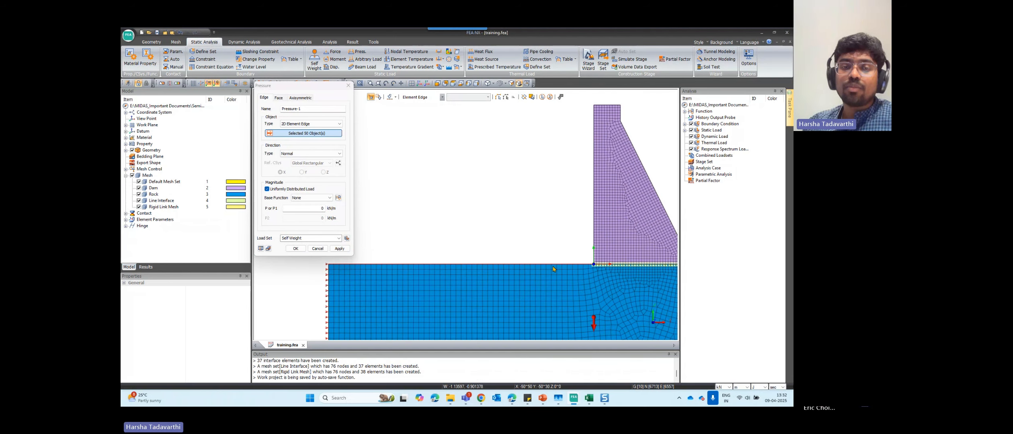
pyautogui.moveTo(316, 261); pyautogui.dragTo(595, 280)
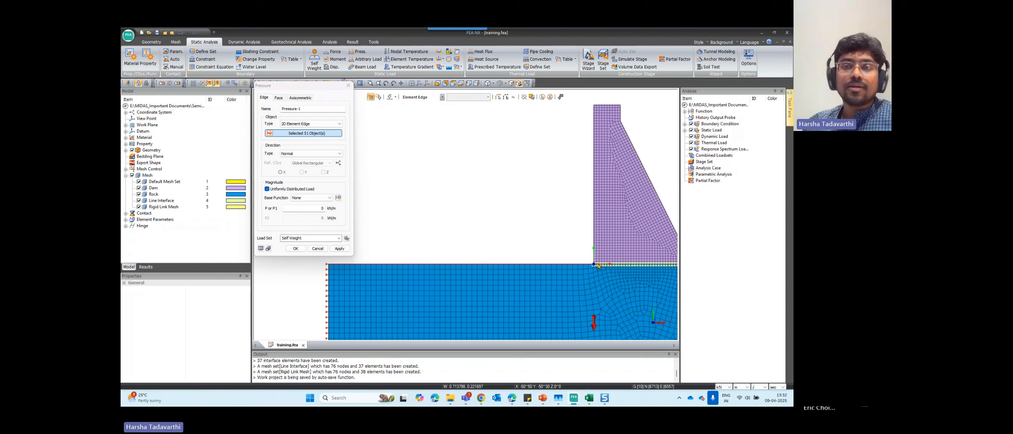
pyautogui.scroll(3, 598, 265)
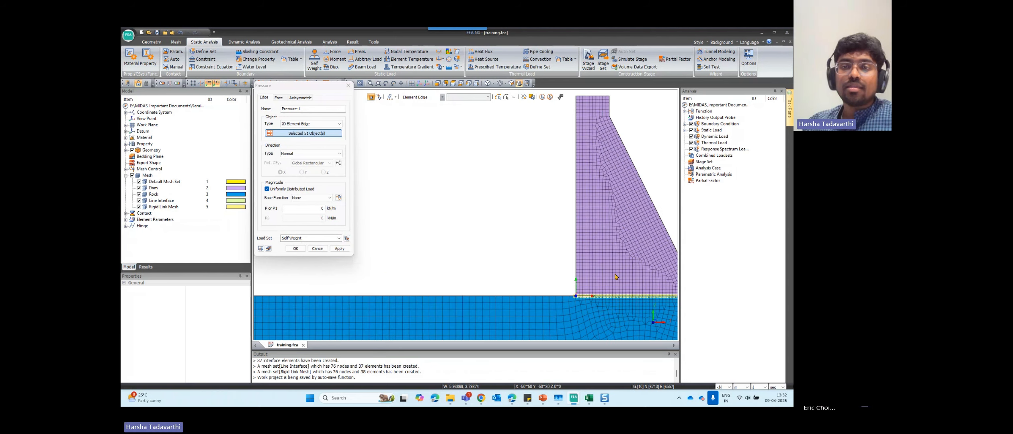
pyautogui.scroll(1, 598, 142)
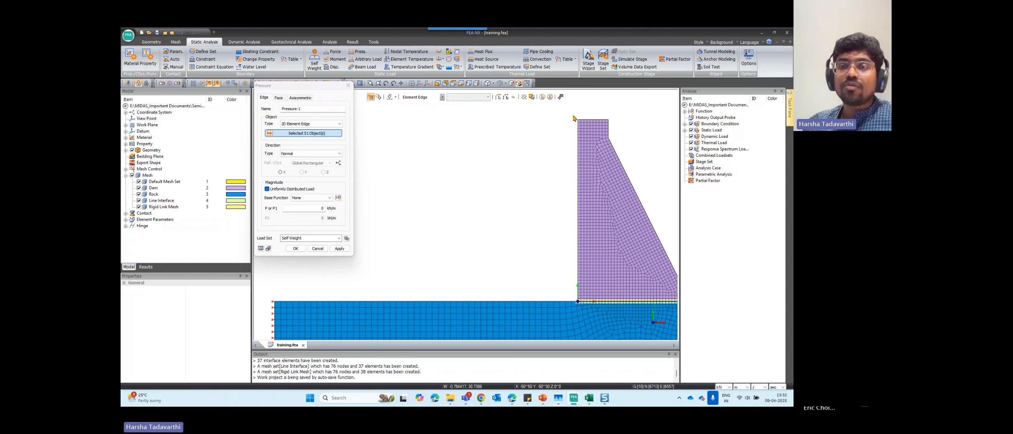
pyautogui.moveTo(569, 105); pyautogui.dragTo(580, 222)
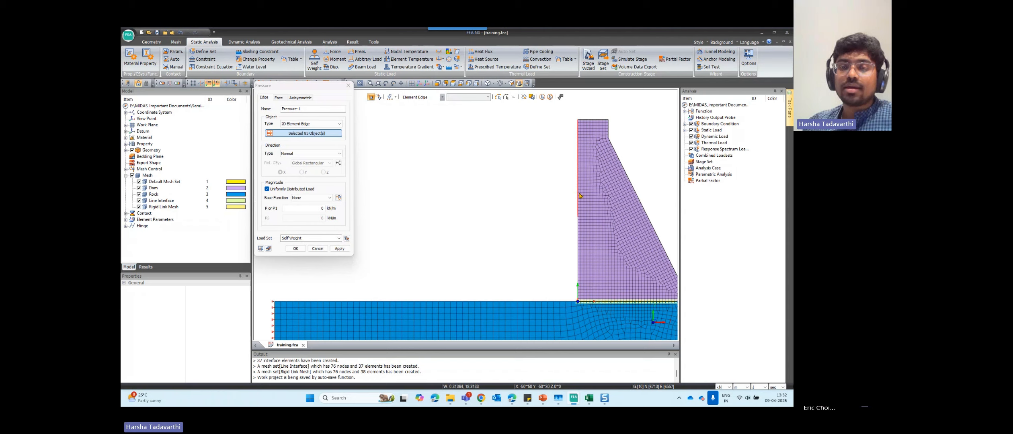
pyautogui.scroll(2, 601, 301)
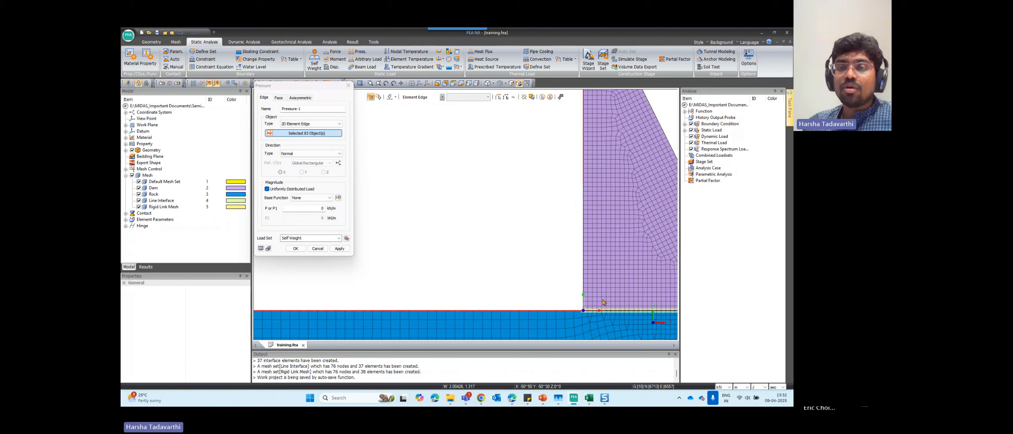
pyautogui.moveTo(570, 172); pyautogui.dragTo(584, 311)
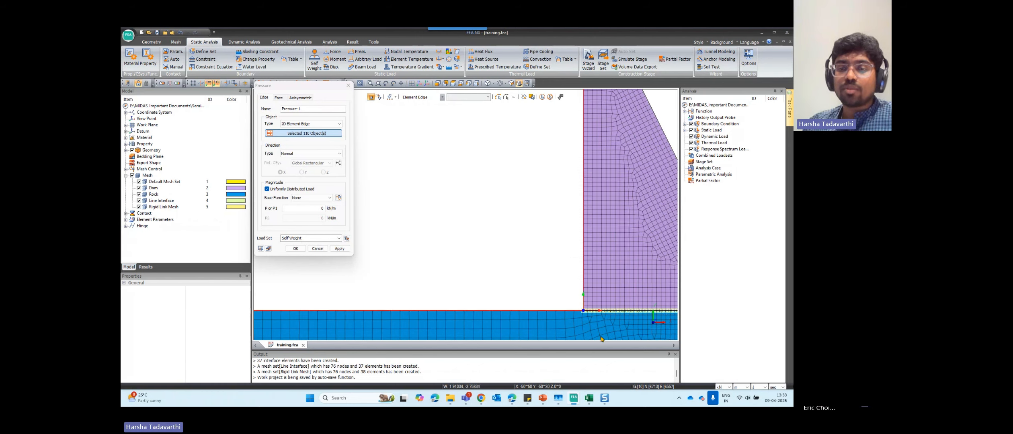
# Examine the selected pressure edges where the dam's vertical face meets the rock surface, and their overall extent.
pyautogui.scroll(1, 596, 329)
pyautogui.scroll(2, 597, 327)
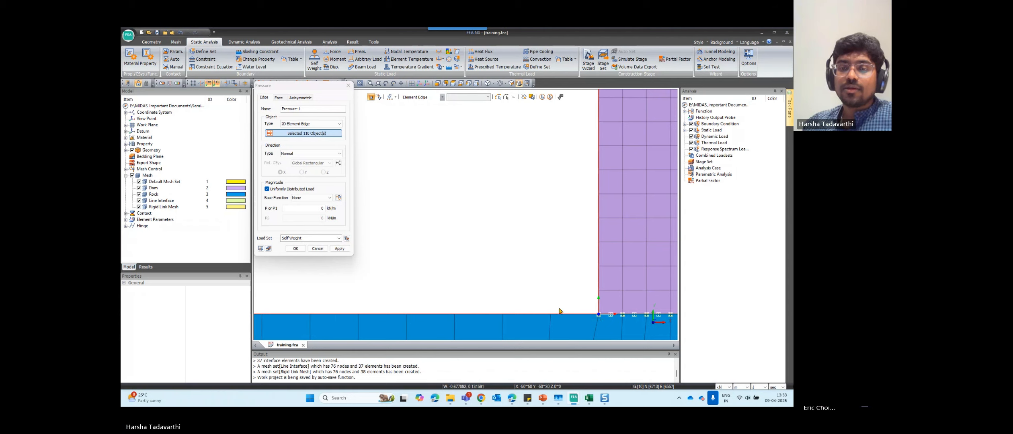
pyautogui.scroll(-3, 559, 312)
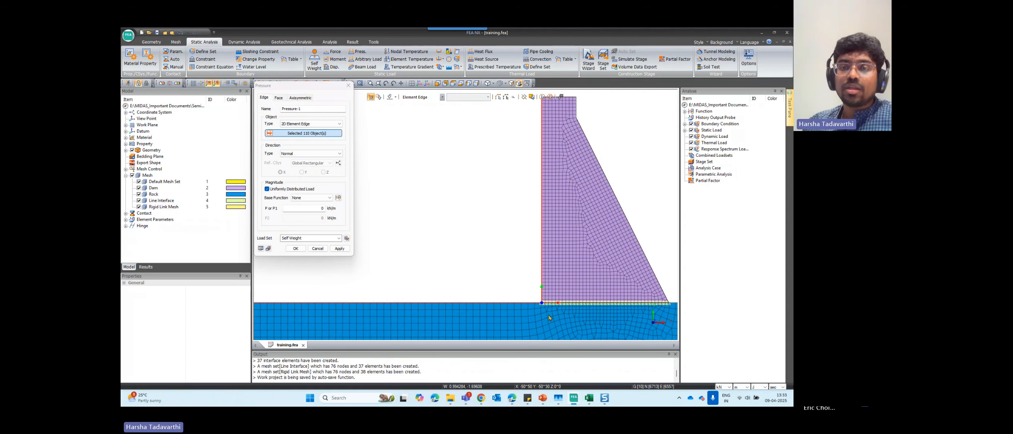
pyautogui.scroll(-2, 549, 317)
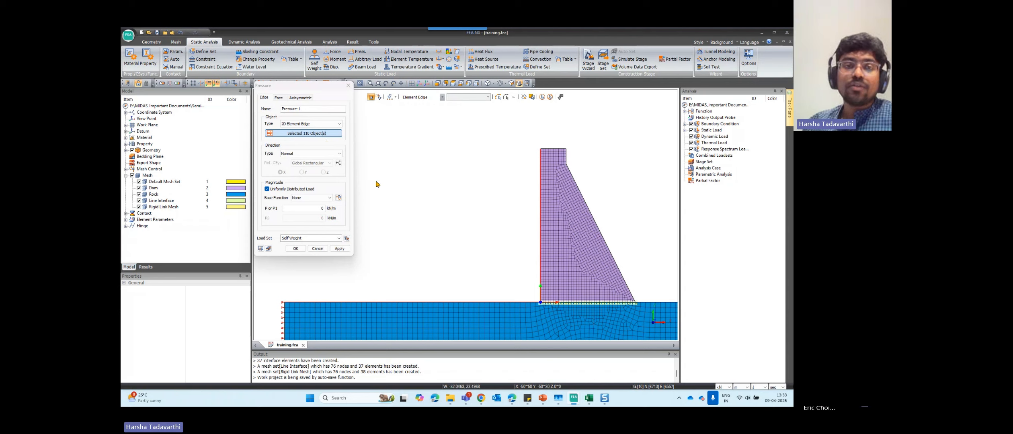
pyautogui.scroll(2, 580, 339)
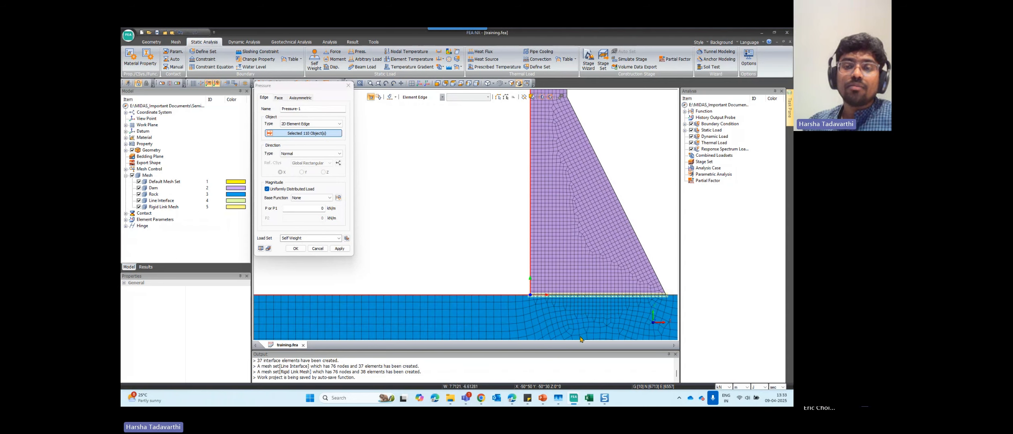
pyautogui.scroll(5, 587, 323)
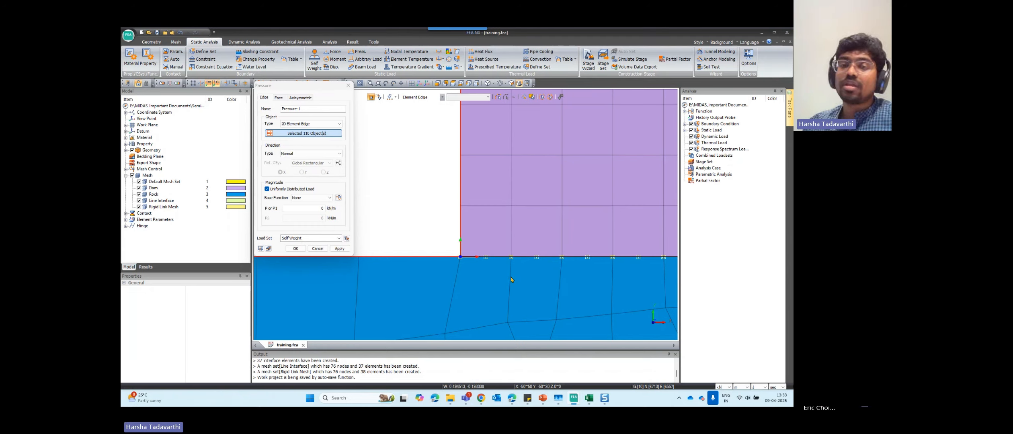
pyautogui.scroll(-5, 487, 267)
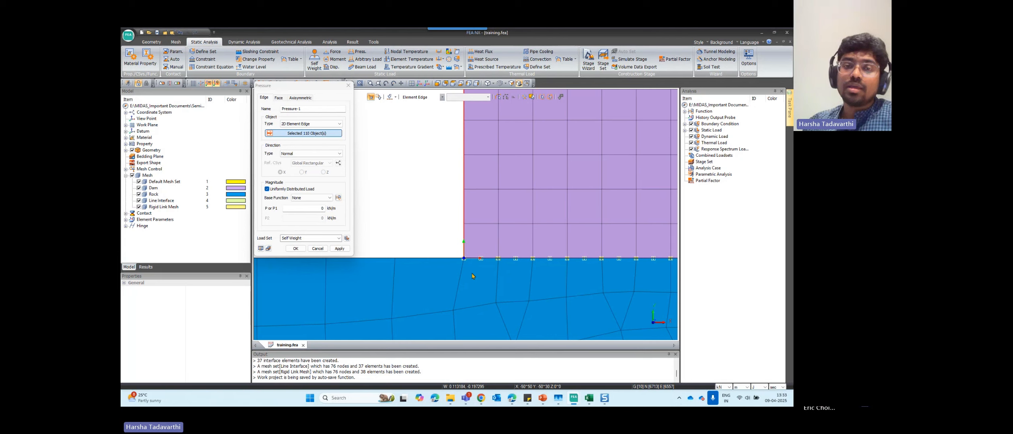
pyautogui.scroll(-6, 518, 275)
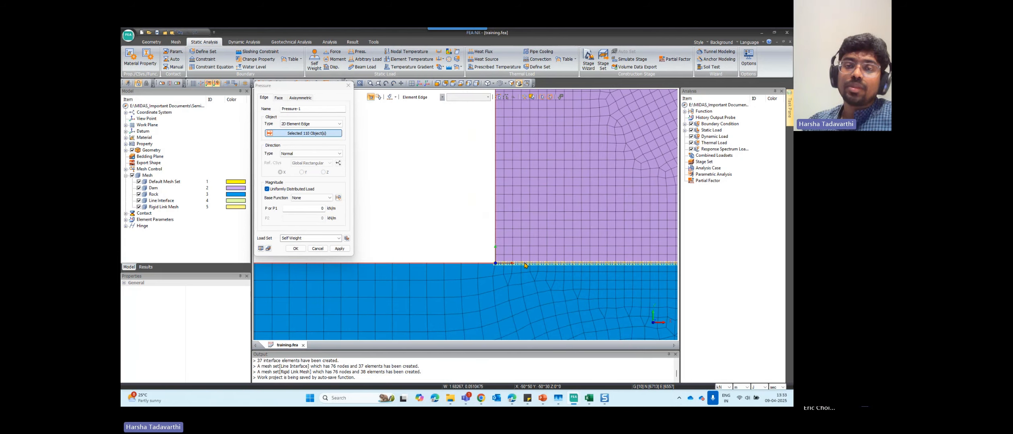
pyautogui.scroll(-2, 522, 273)
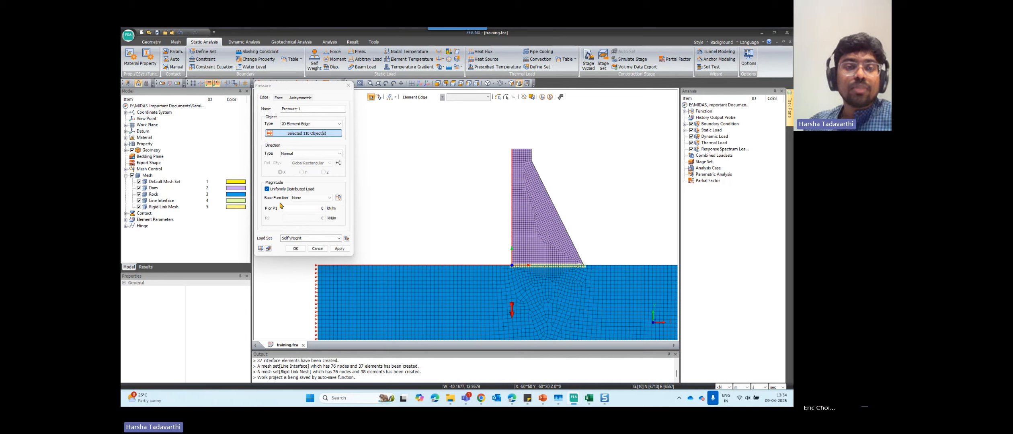
# Start a spatial base function for the pressure, with Y as the independent variable, and name it Hydrostatic Pressure.
pyautogui.click(339, 198)
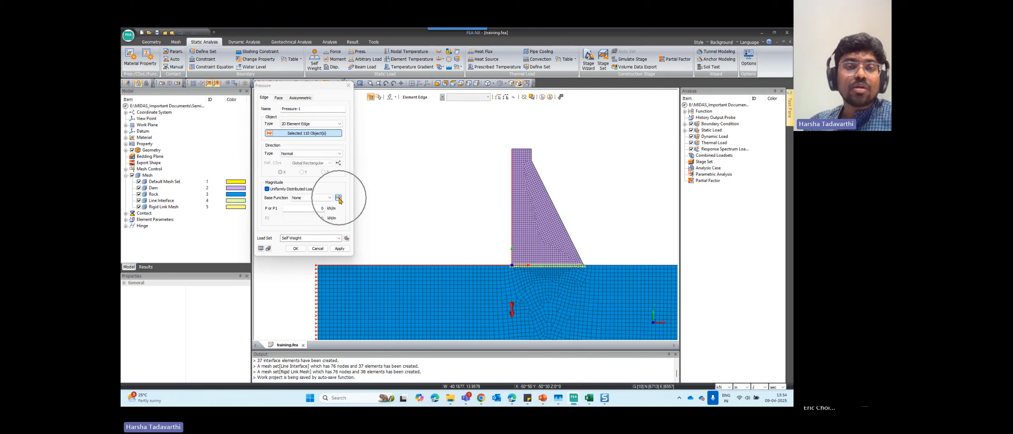
pyautogui.click(339, 199)
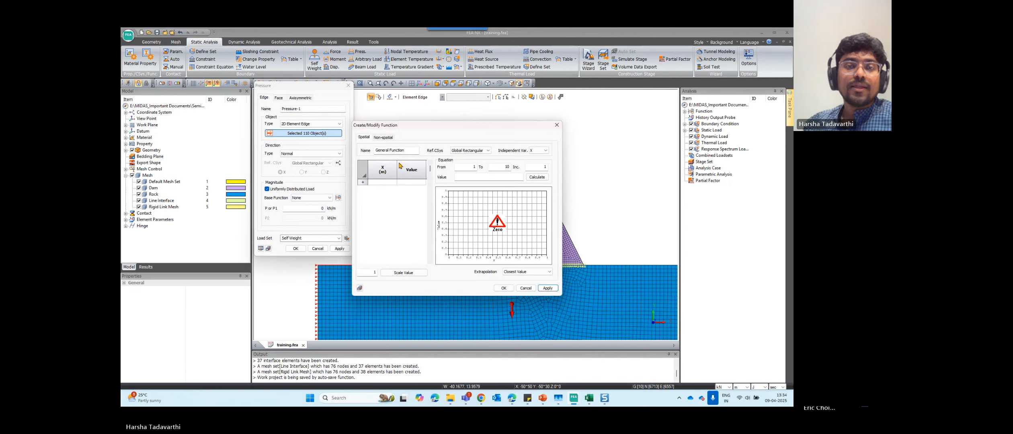
pyautogui.moveTo(439, 130); pyautogui.dragTo(398, 105)
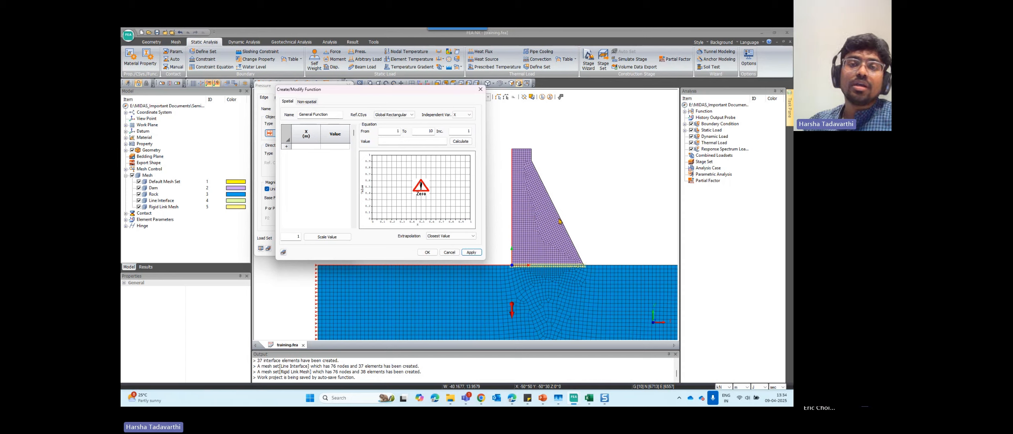
pyautogui.click(466, 115)
pyautogui.click(461, 126)
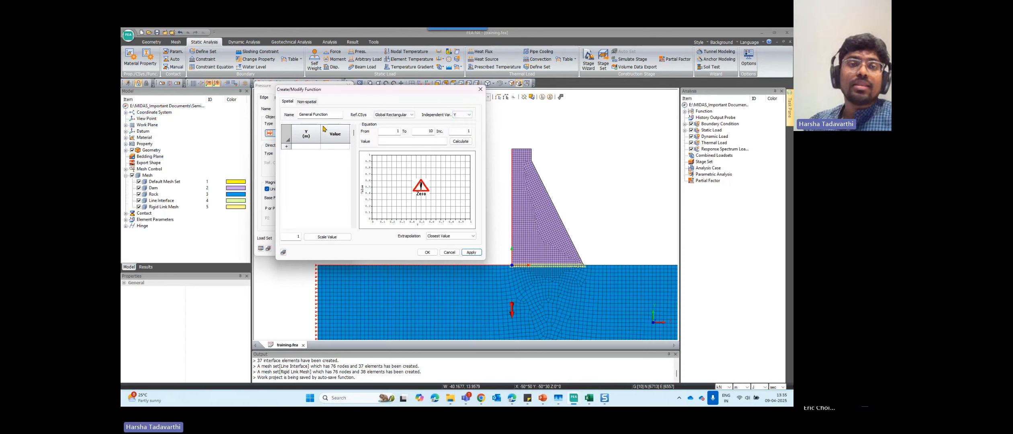
pyautogui.moveTo(334, 114); pyautogui.dragTo(278, 114)
pyautogui.write('Hy')
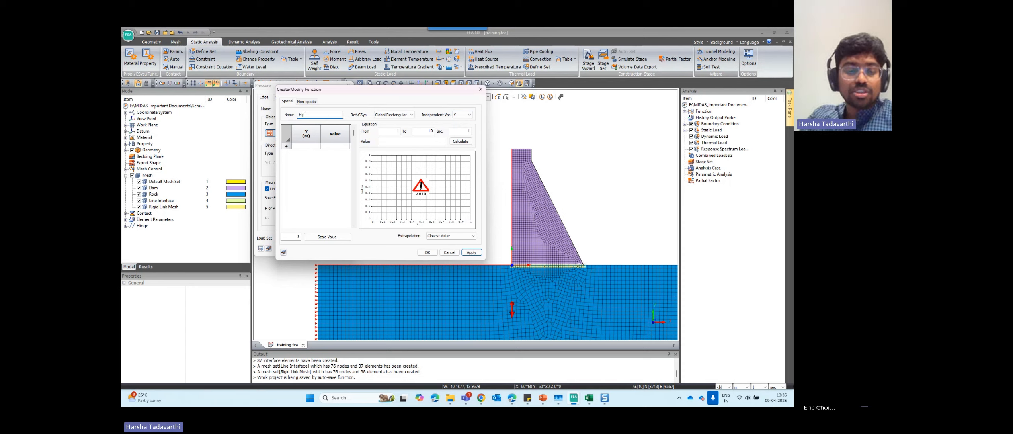
pyautogui.write('drostatic Pressure')
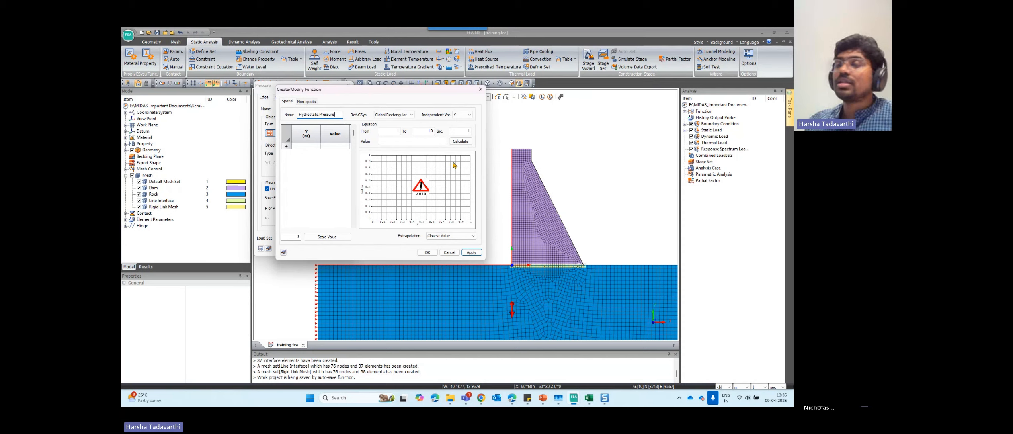
# Define the hydrostatic function with value 0 at Y = 27 m and 270 at Y = 0 m, and save it.
pyautogui.click(305, 147)
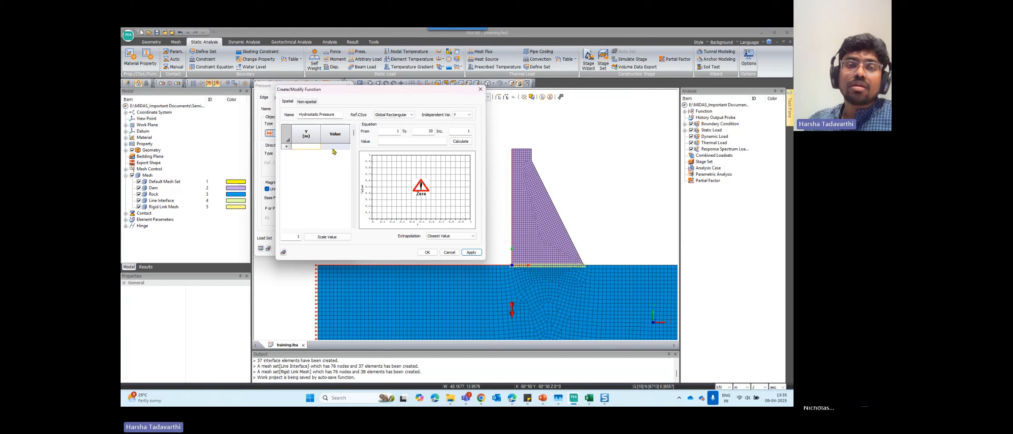
pyautogui.click(299, 148)
pyautogui.write('270')
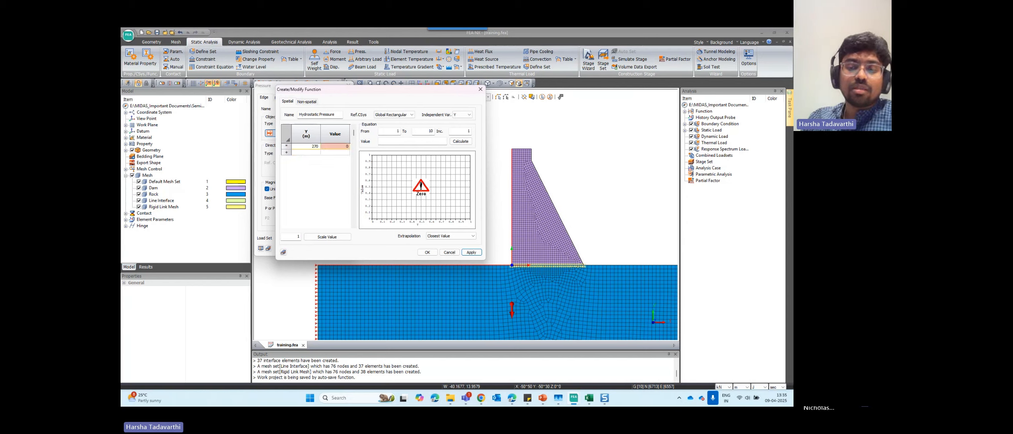
pyautogui.press('Delete')
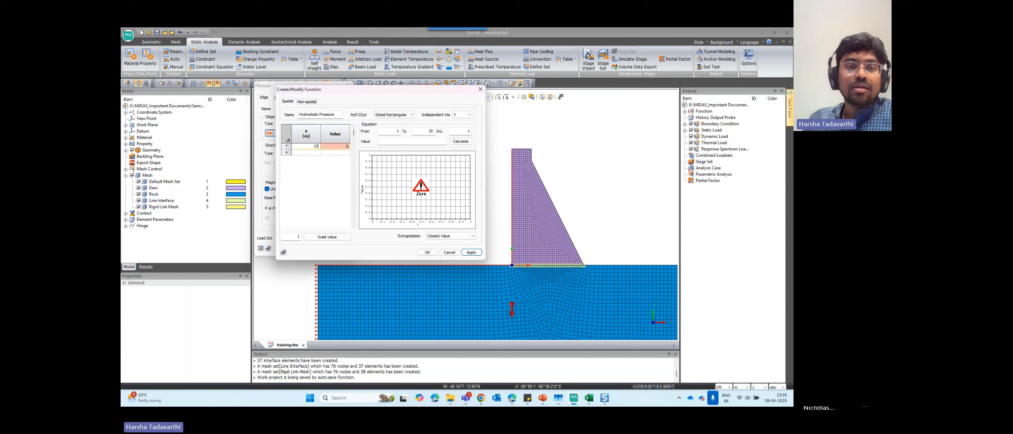
pyautogui.press('Tab')
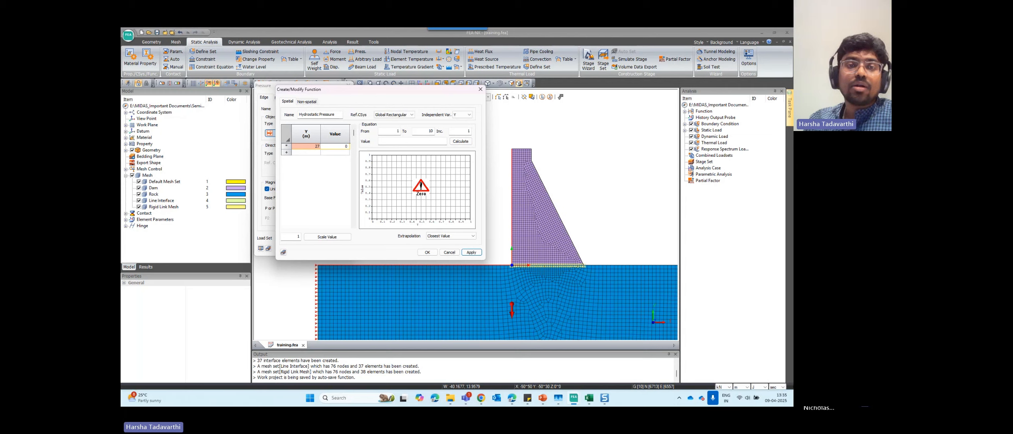
pyautogui.press('Tab')
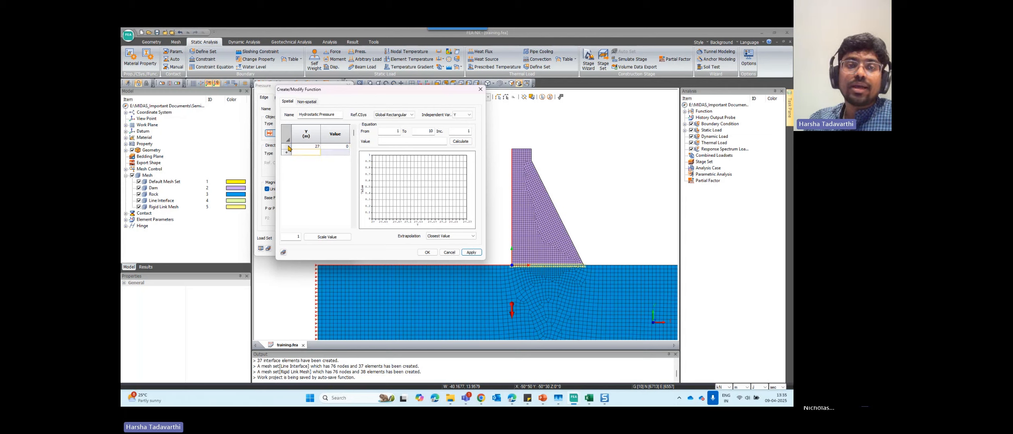
pyautogui.write('0')
pyautogui.press('Tab')
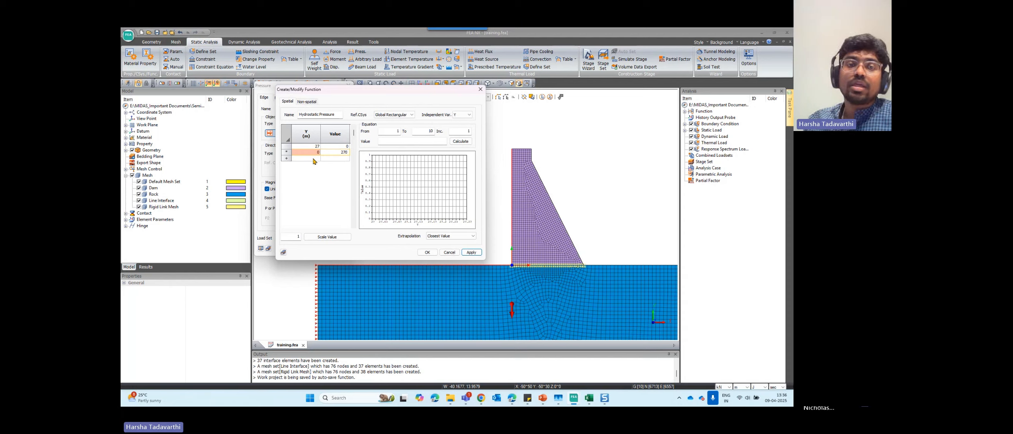
pyautogui.click(313, 158)
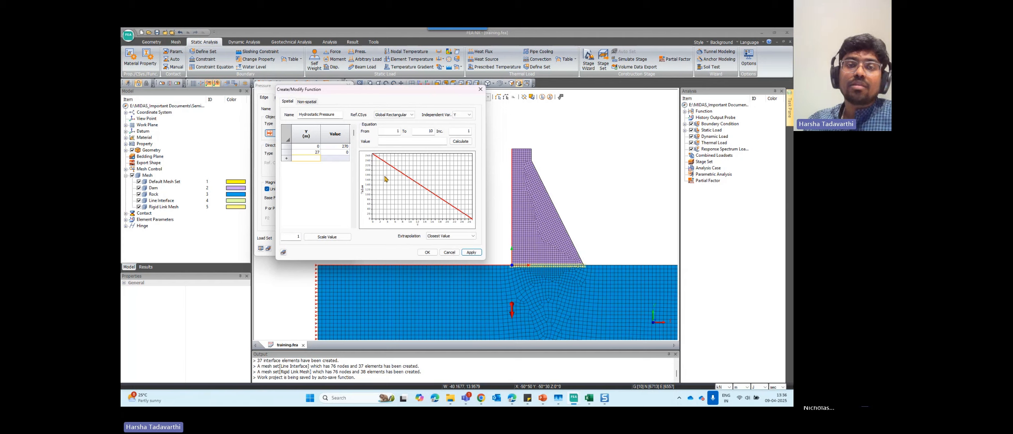
pyautogui.click(471, 252)
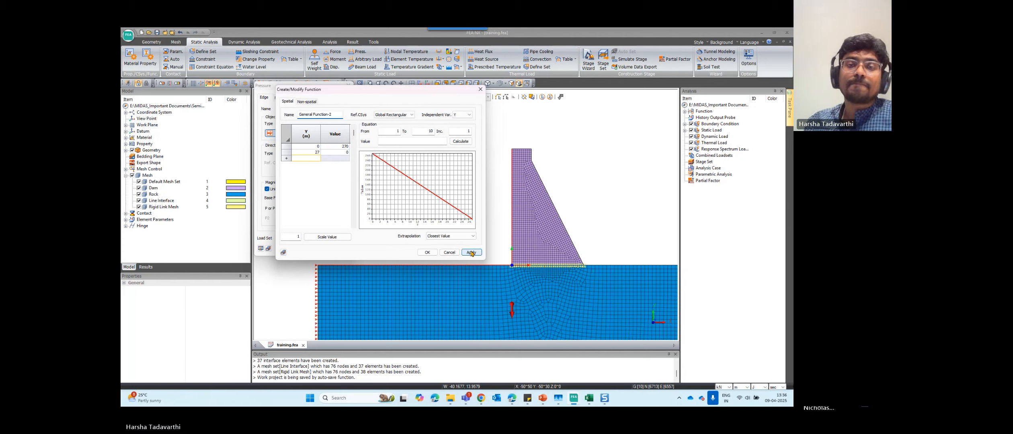
pyautogui.moveTo(429, 101); pyautogui.dragTo(460, 123)
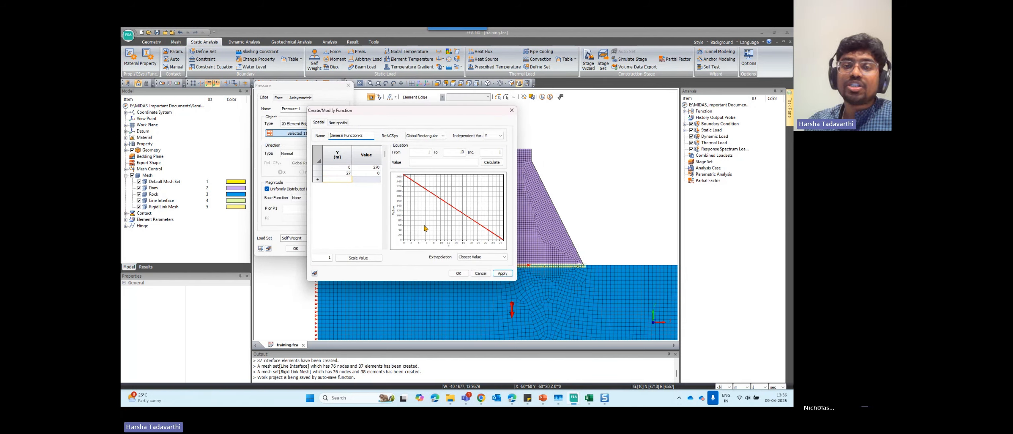
pyautogui.click(512, 109)
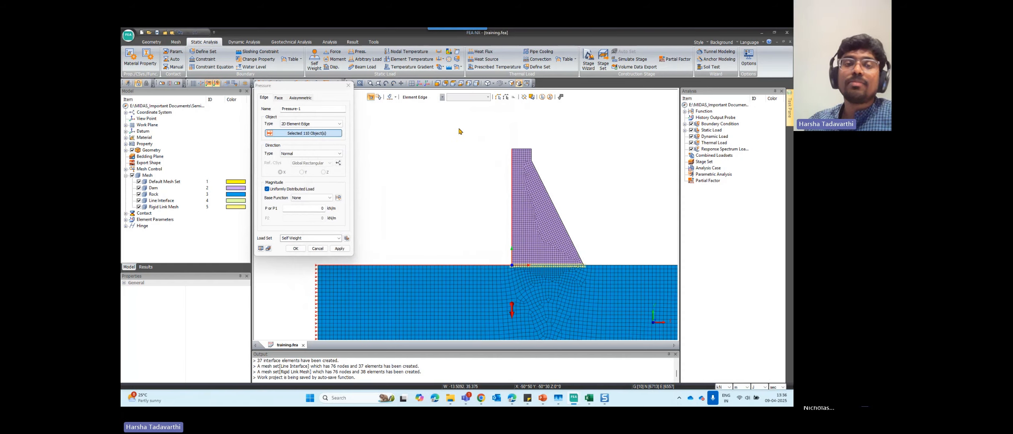
# Assign Hydrostatic Pressure as the pressure load's base function and set its P magnitude to 1 kN/m.
pyautogui.click(312, 197)
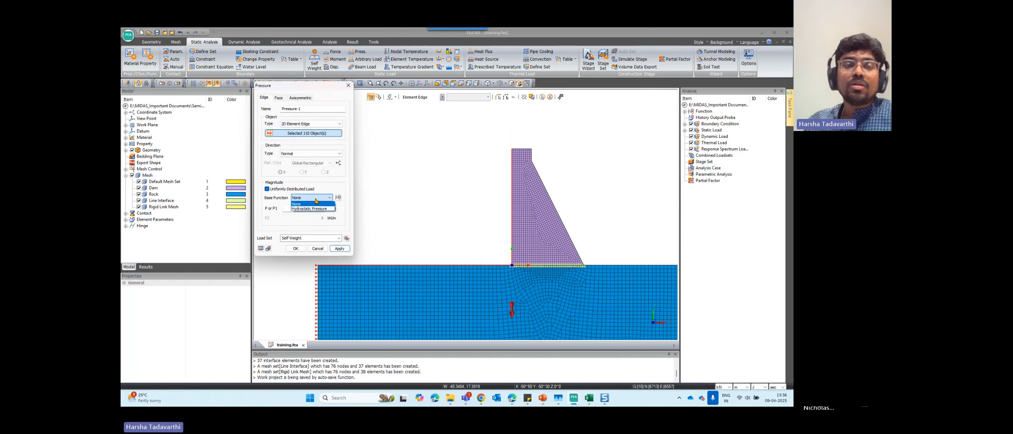
pyautogui.click(308, 209)
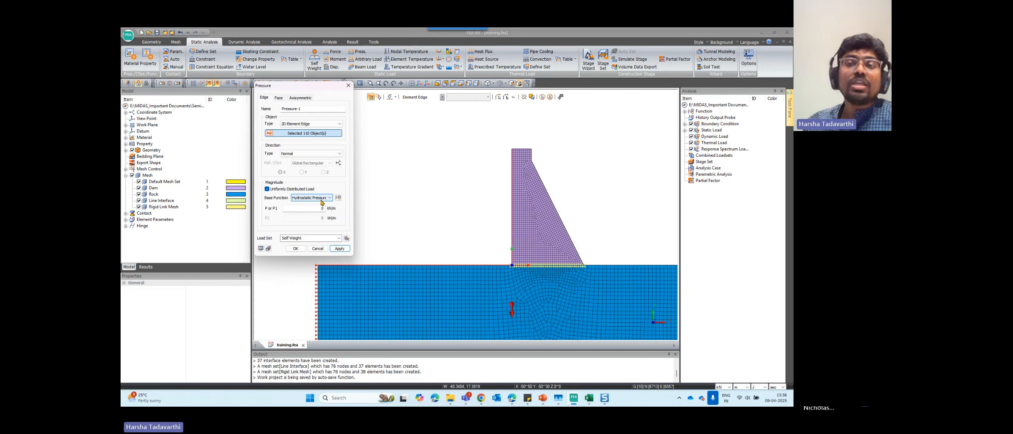
pyautogui.click(302, 209)
pyautogui.write('1')
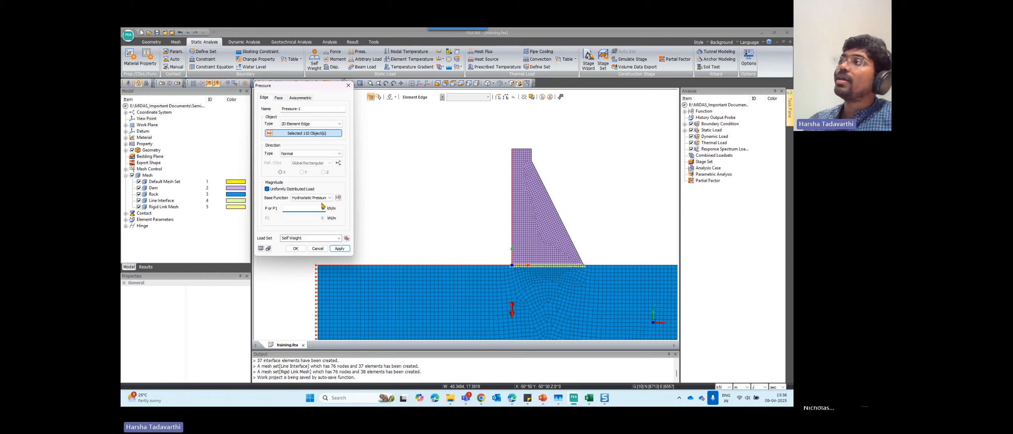
pyautogui.write('1')
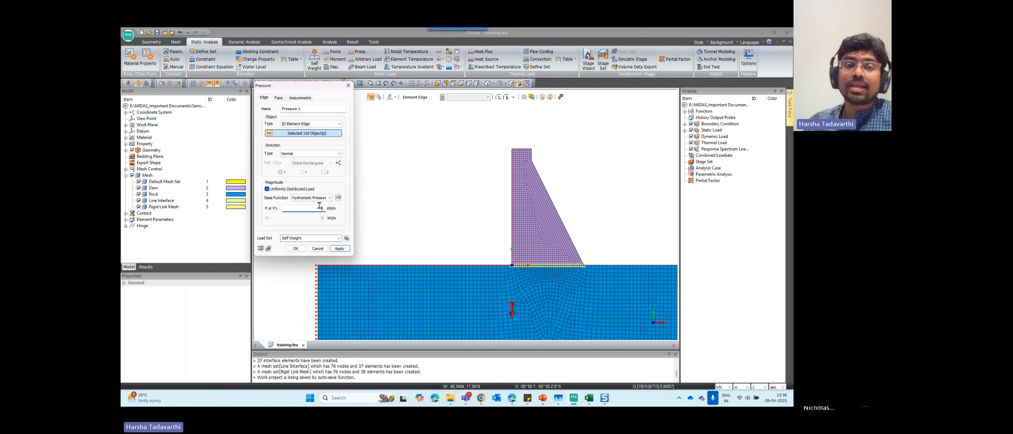
# Put the pressure load in a new load set named Hydrostatic Pressure and apply it to the selected edges.
pyautogui.doubleClick(320, 205)
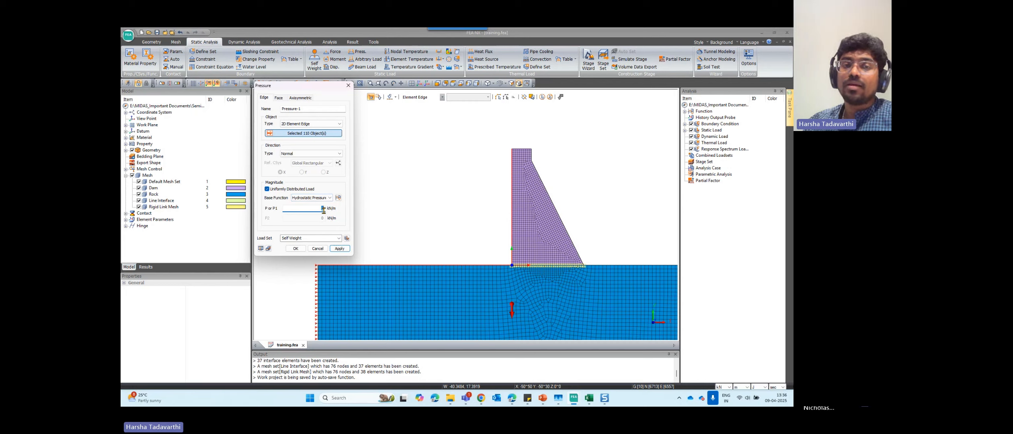
pyautogui.click(311, 238)
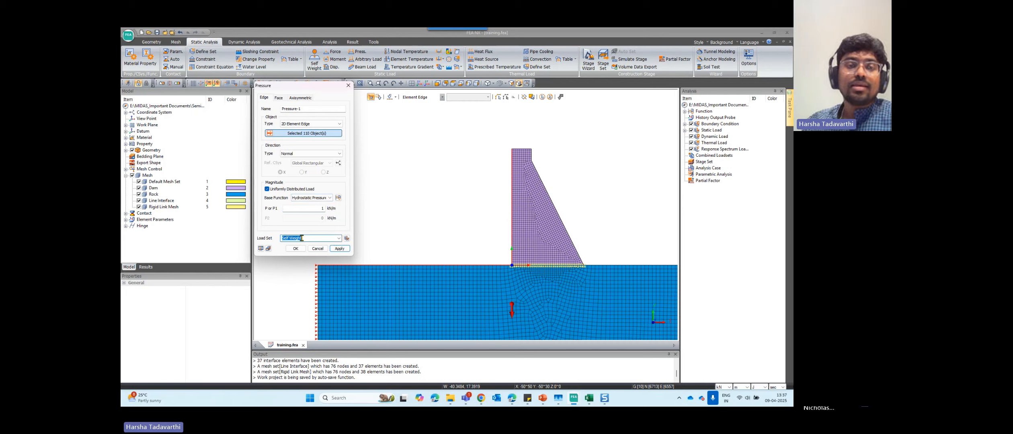
pyautogui.moveTo(309, 236); pyautogui.dragTo(265, 237)
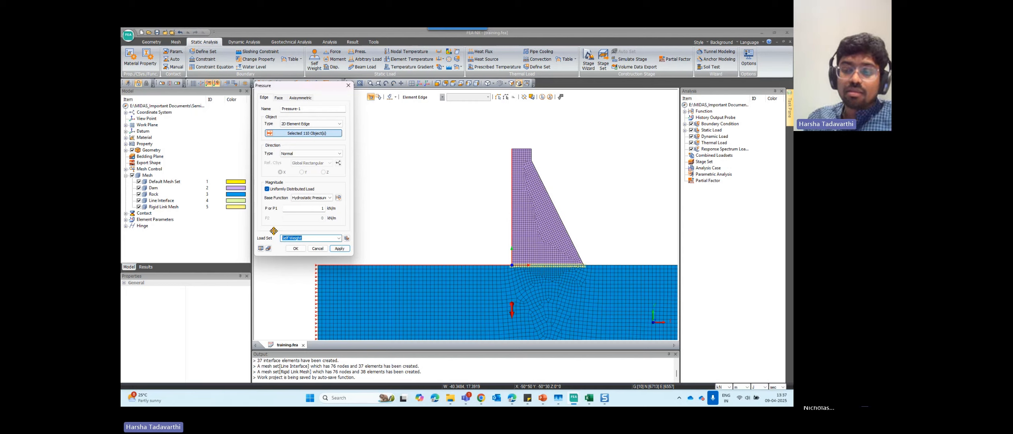
pyautogui.write('Hyd')
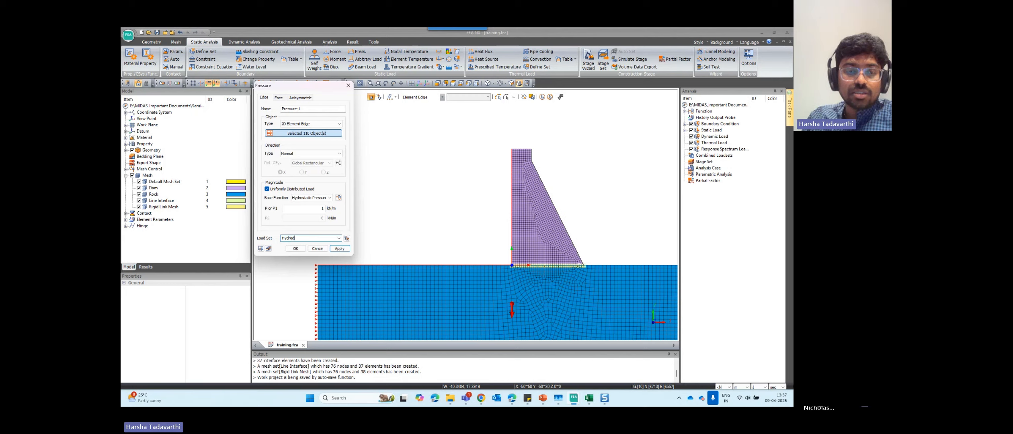
pyautogui.write('rostatic Pressure')
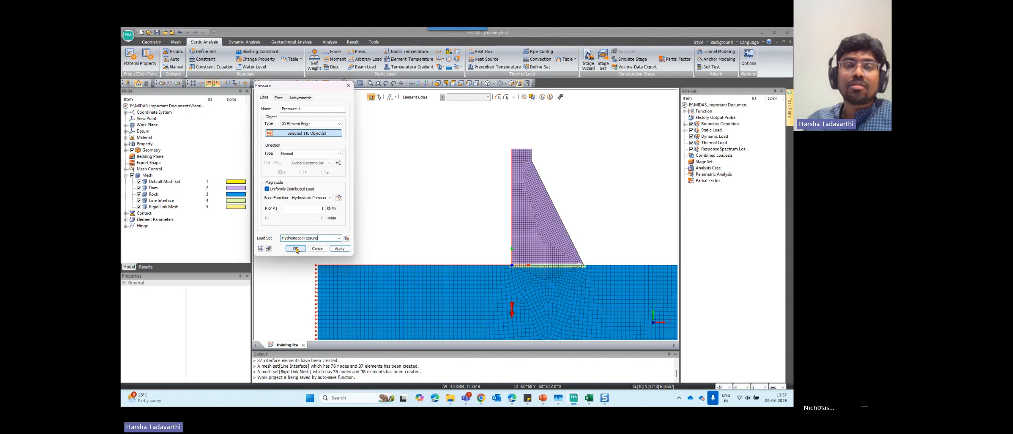
pyautogui.click(336, 250)
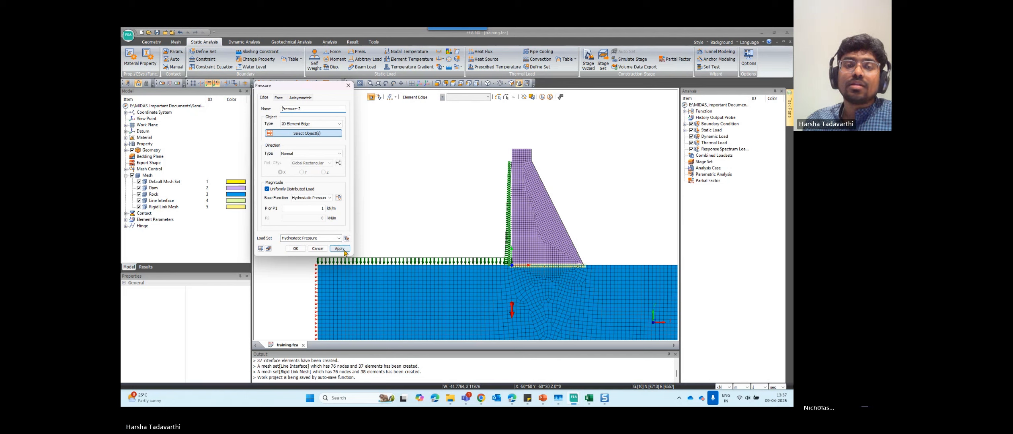
# Examine the applied pressure arrows on the dam's vertical face and the upstream rock surface, as well as the downstream toe area.
pyautogui.scroll(-2, 502, 268)
pyautogui.scroll(2, 378, 268)
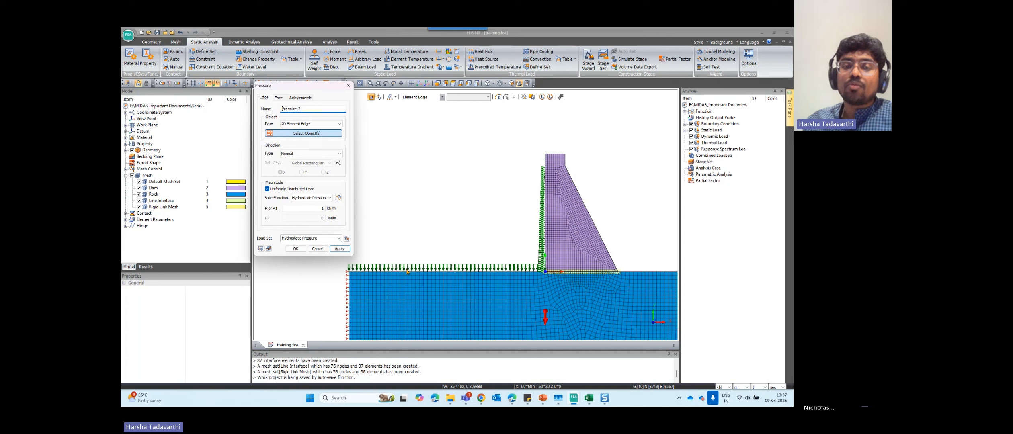
pyautogui.scroll(3, 553, 180)
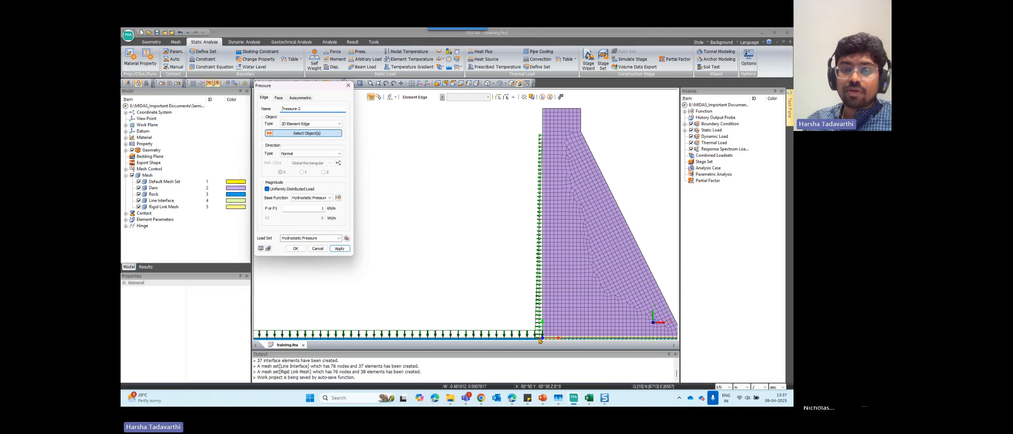
pyautogui.scroll(-1, 532, 157)
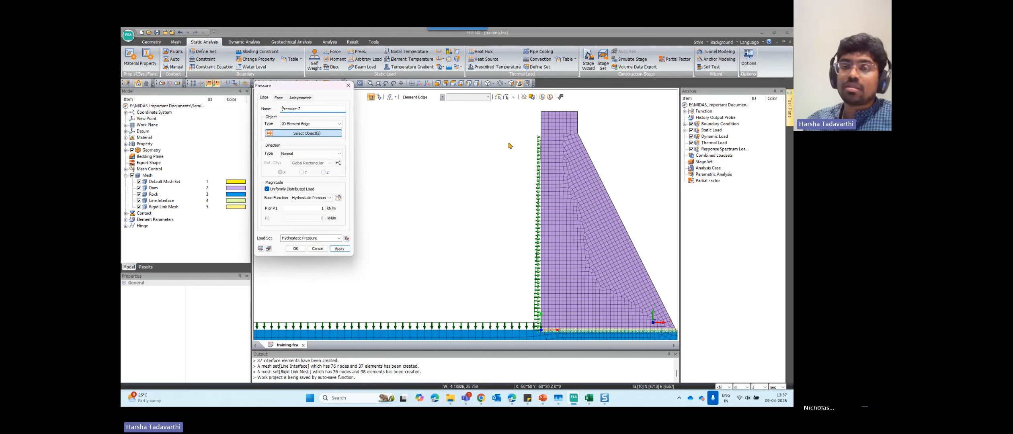
pyautogui.scroll(-3, 382, 187)
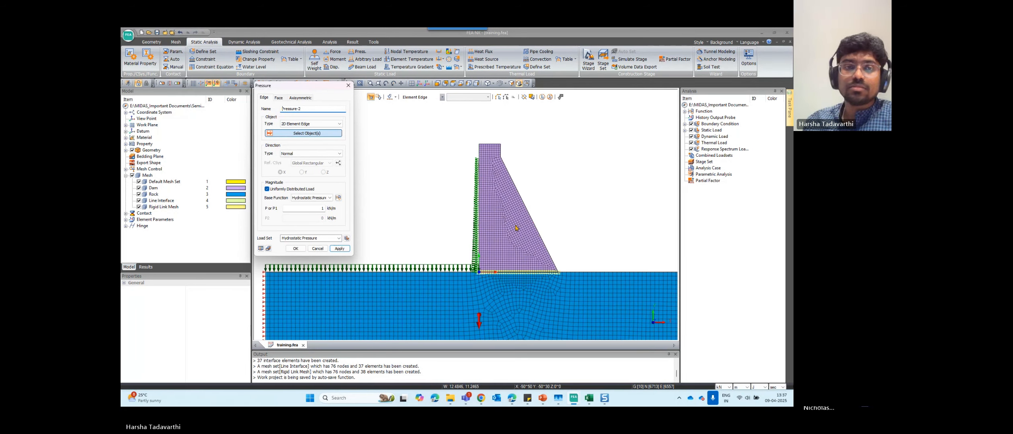
pyautogui.scroll(-2, 456, 211)
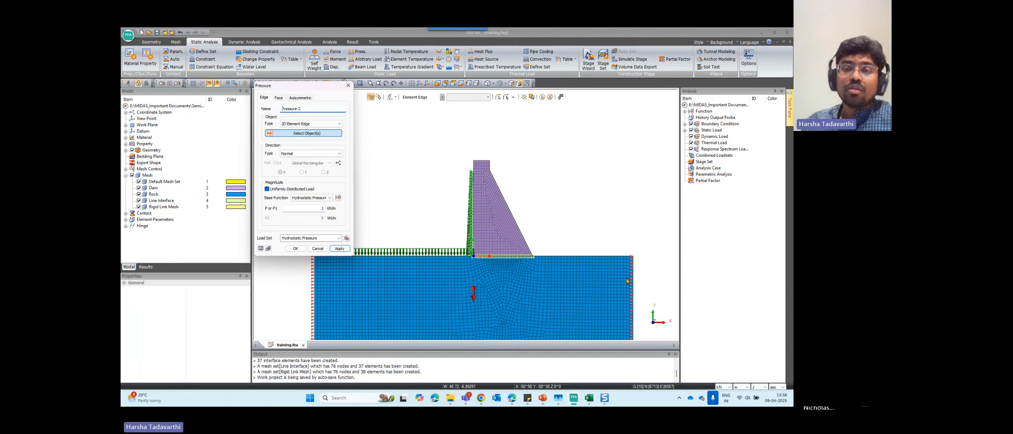
pyautogui.scroll(4, 627, 282)
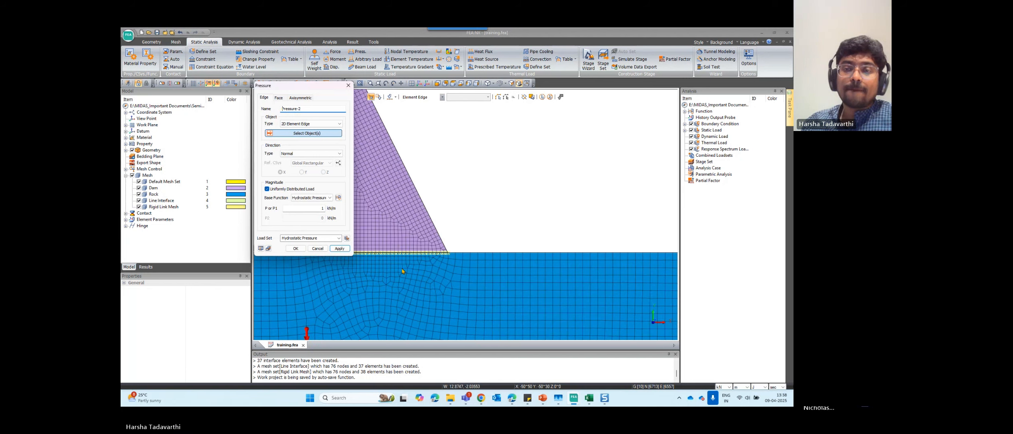
pyautogui.scroll(-2, 402, 271)
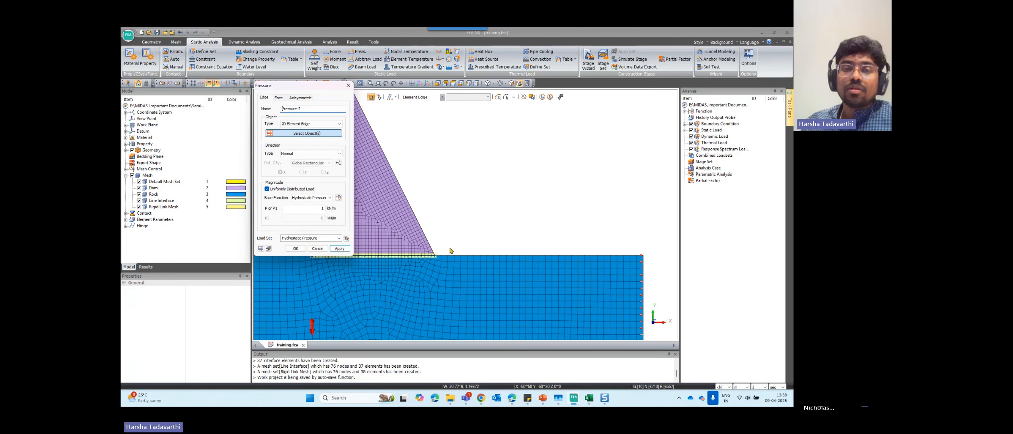
# Select the element edges along the lower part of the dam's sloping downstream face for the second pressure load.
pyautogui.scroll(-3, 452, 189)
pyautogui.moveTo(391, 151); pyautogui.dragTo(474, 233)
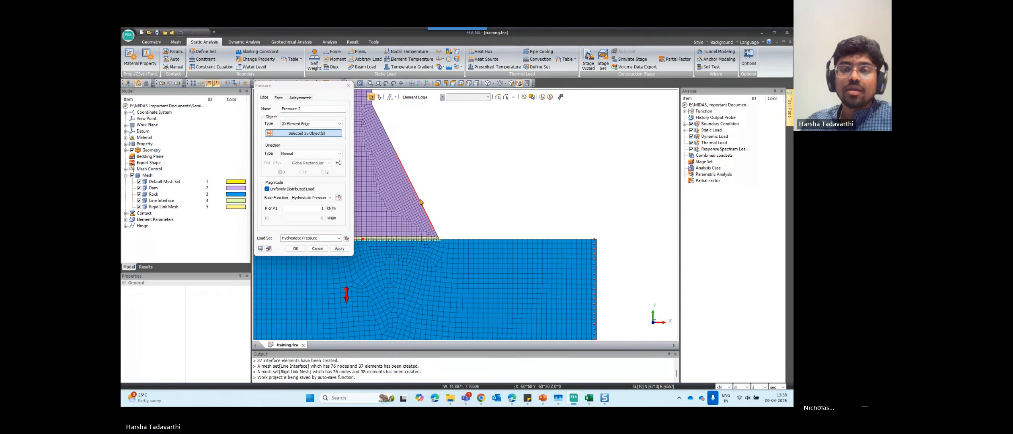
pyautogui.scroll(1, 415, 183)
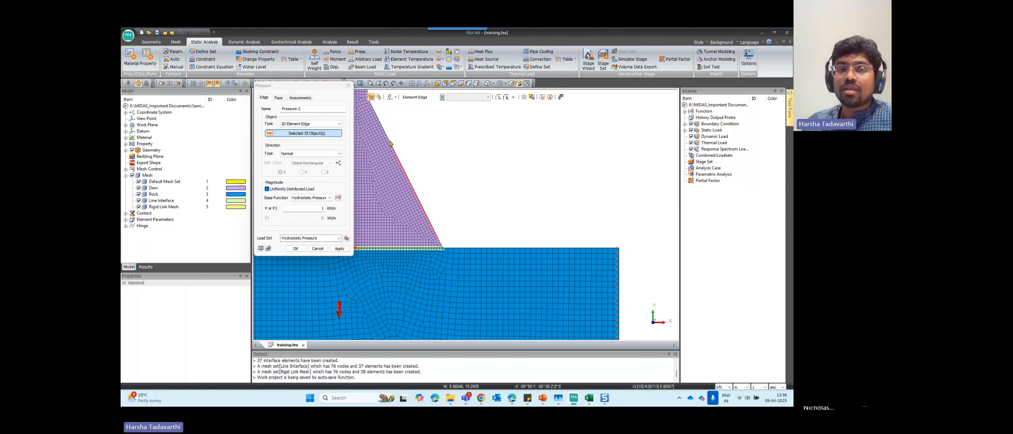
pyautogui.scroll(-1, 432, 211)
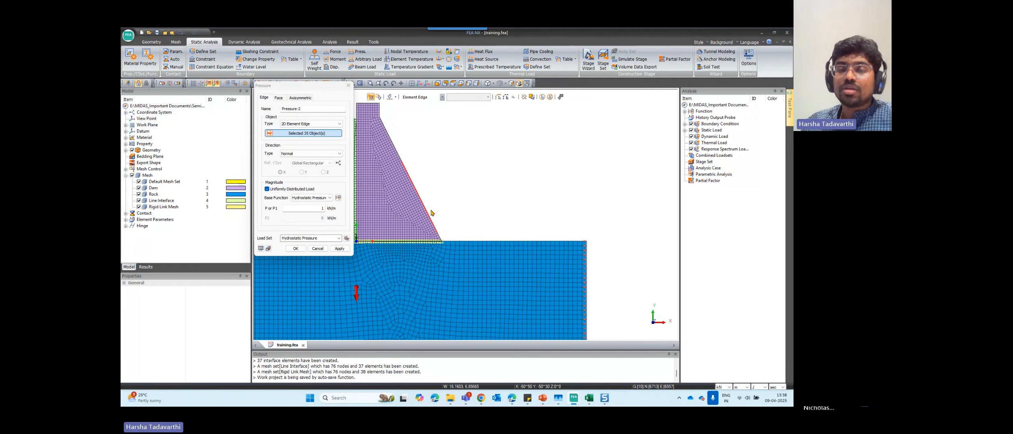
pyautogui.scroll(-1, 431, 212)
pyautogui.scroll(4, 427, 208)
pyautogui.scroll(-3, 458, 193)
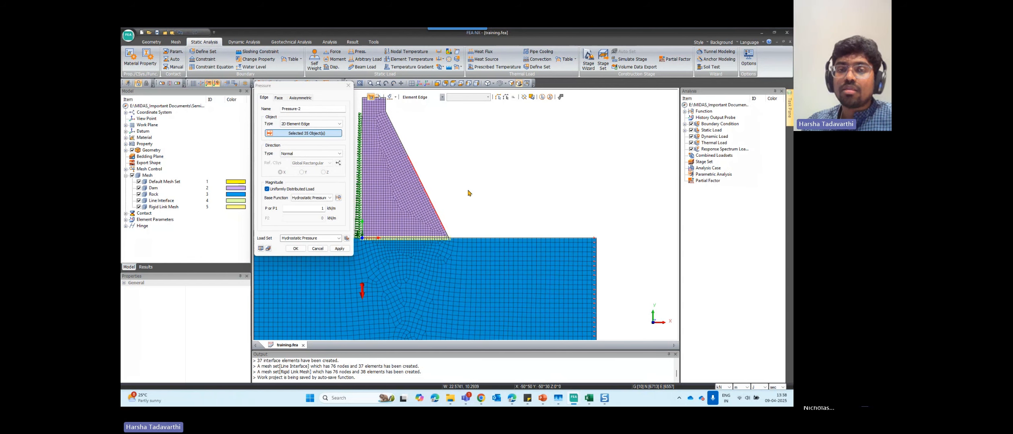
# Add the missing element edges on the sloping face down to the dam's toe to the pressure selection.
pyautogui.moveTo(415, 157); pyautogui.dragTo(463, 232)
pyautogui.scroll(3, 456, 232)
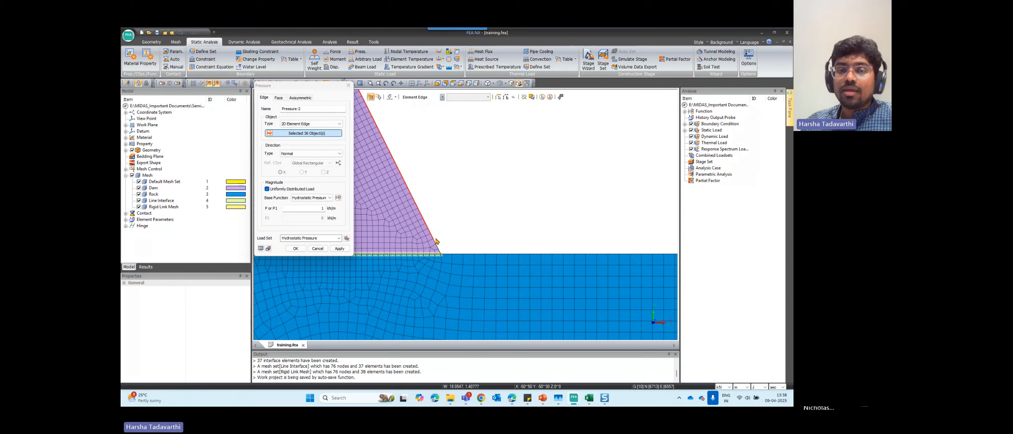
pyautogui.scroll(2, 438, 241)
pyautogui.click(433, 268)
pyautogui.click(440, 281)
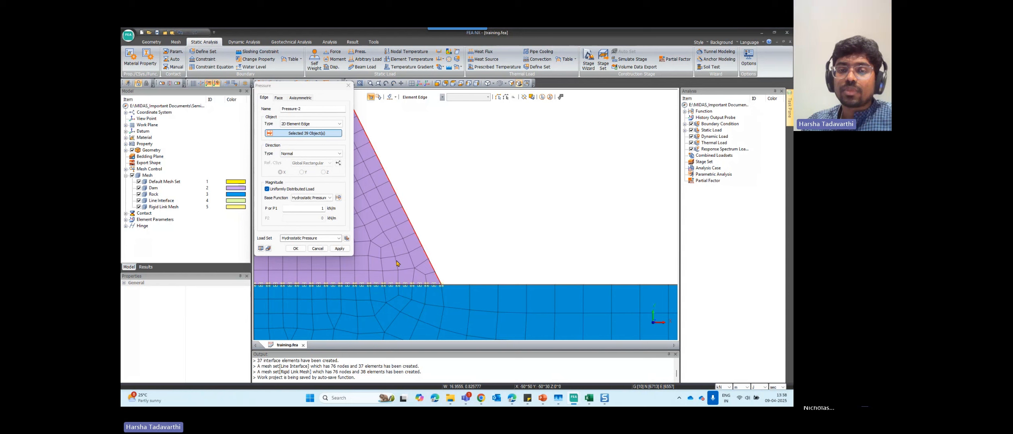
# Add the rock surface edges from the dam's toe to the downstream end of the rock to the pressure selection.
pyautogui.scroll(-3, 396, 263)
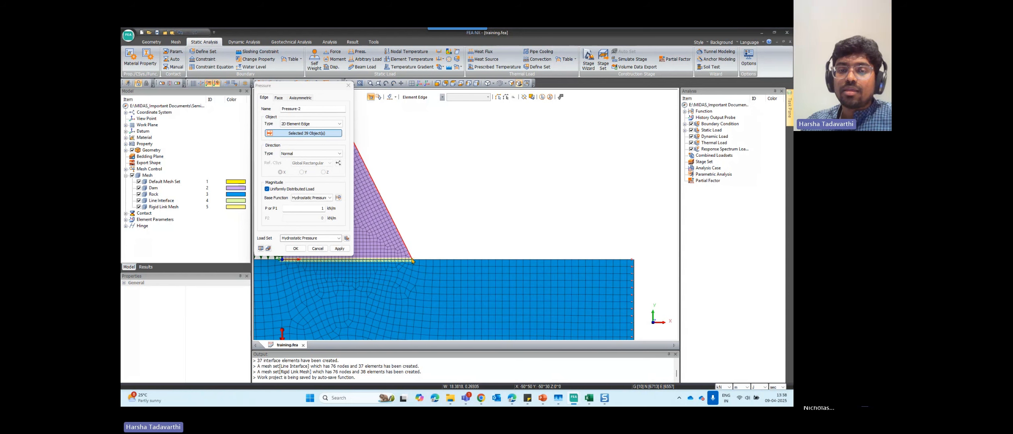
pyautogui.moveTo(411, 257); pyautogui.dragTo(647, 265)
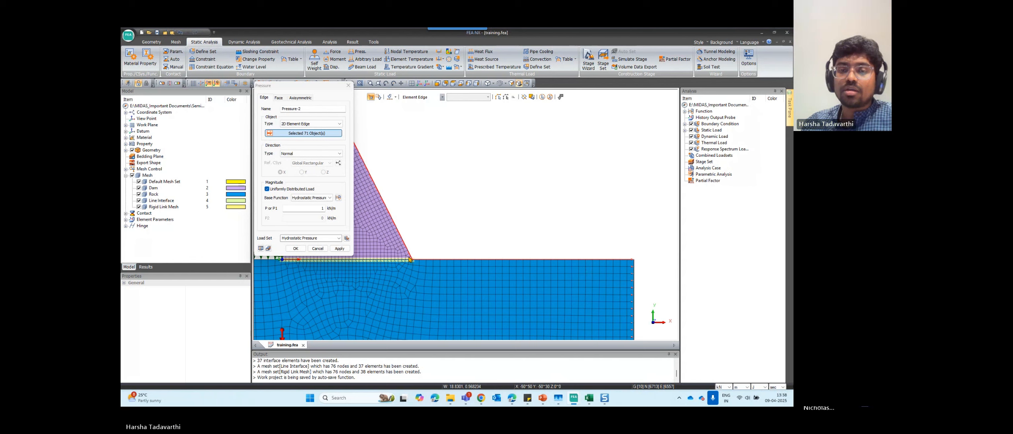
pyautogui.scroll(1, 409, 259)
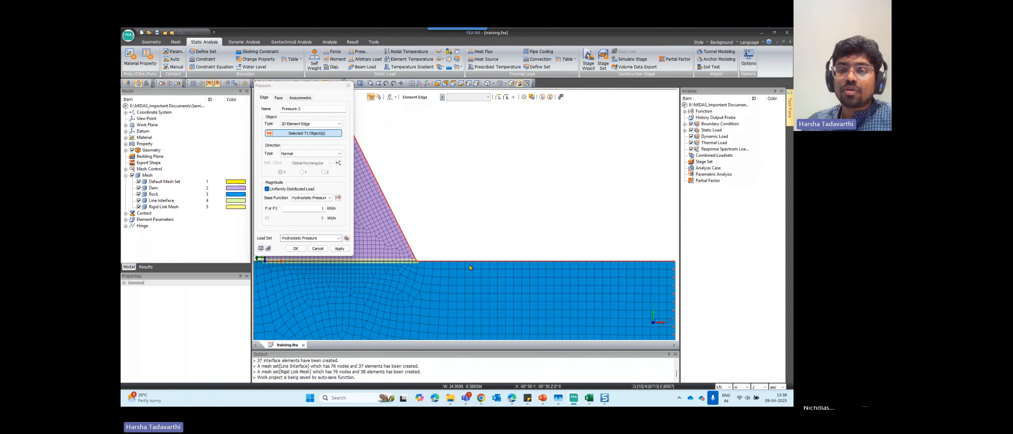
pyautogui.scroll(-2, 470, 267)
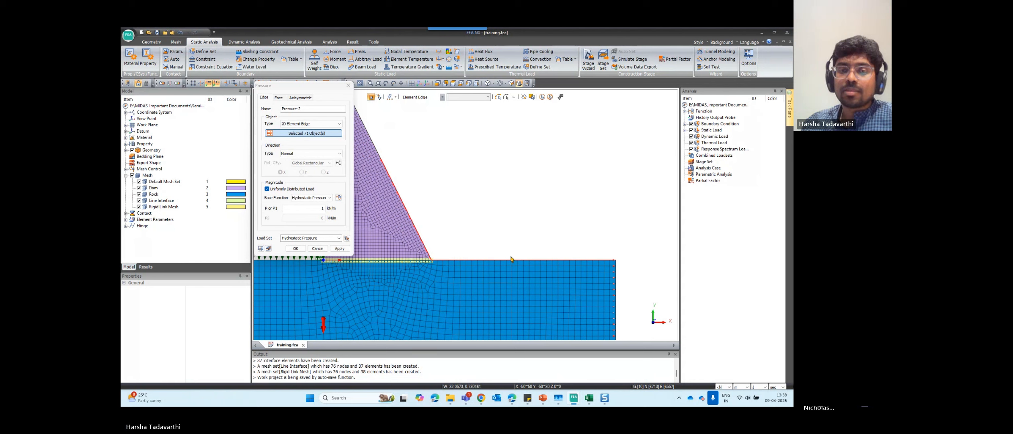
pyautogui.scroll(-1, 623, 253)
pyautogui.scroll(-1, 619, 258)
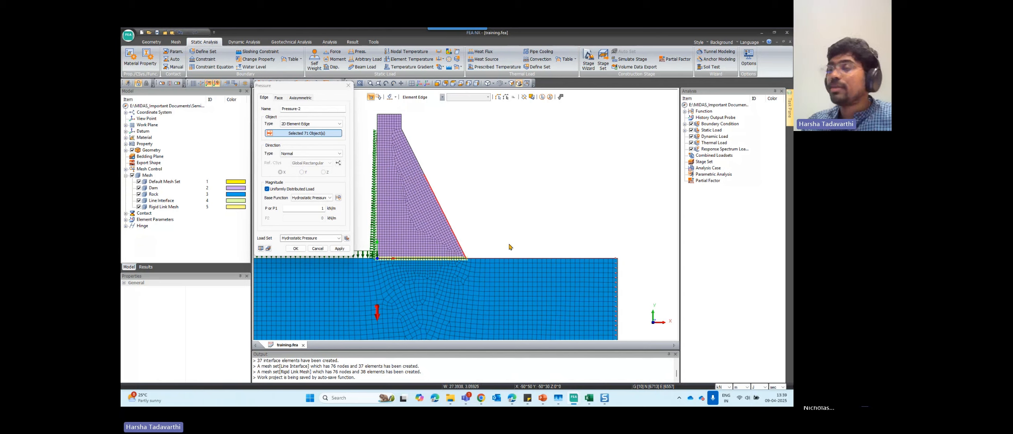
# Reselect along the sloping downstream face to add any missed edge, and check the selection along the face and rock surface.
pyautogui.scroll(1, 511, 230)
pyautogui.scroll(1, 443, 193)
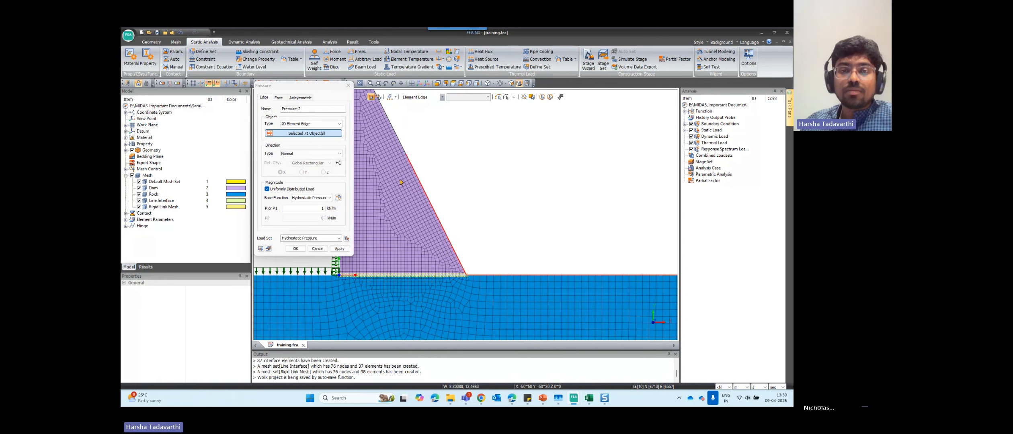
pyautogui.moveTo(404, 149); pyautogui.dragTo(484, 268)
pyautogui.scroll(1, 470, 266)
pyautogui.scroll(2, 468, 267)
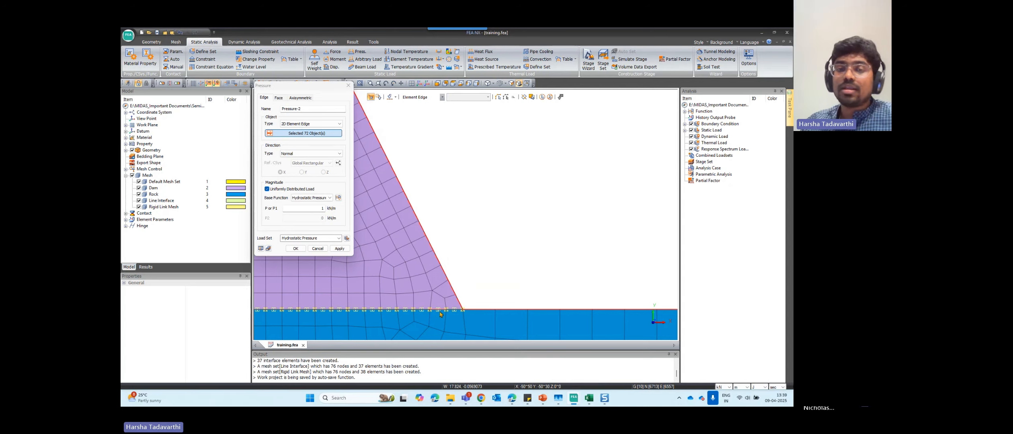
pyautogui.scroll(-4, 440, 314)
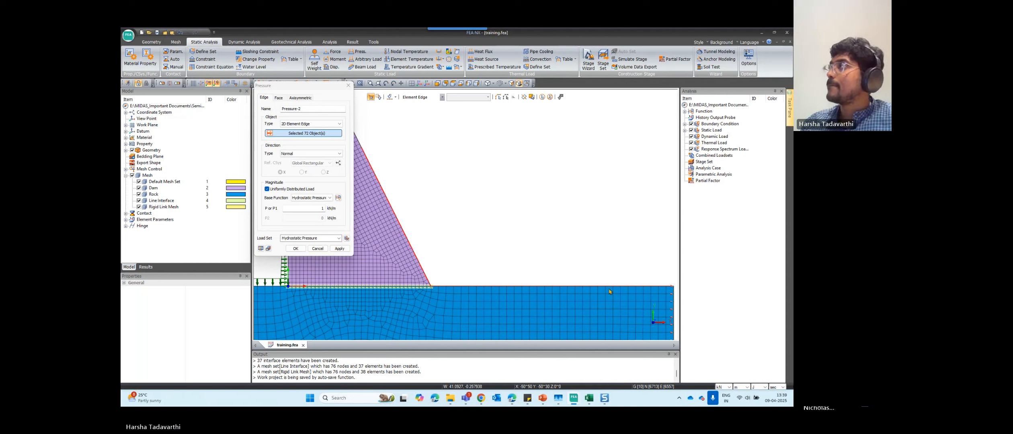
pyautogui.scroll(-3, 519, 256)
pyautogui.scroll(-1, 619, 267)
pyautogui.moveTo(619, 267); pyautogui.dragTo(633, 266, button='middle')
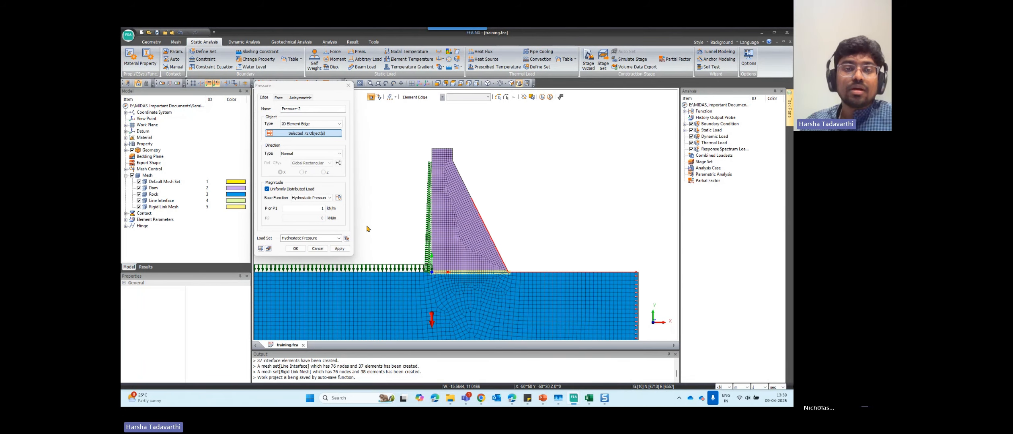
# Start a new spatial base function for the second pressure load and set its independent variable to Y.
pyautogui.press('ctrl')
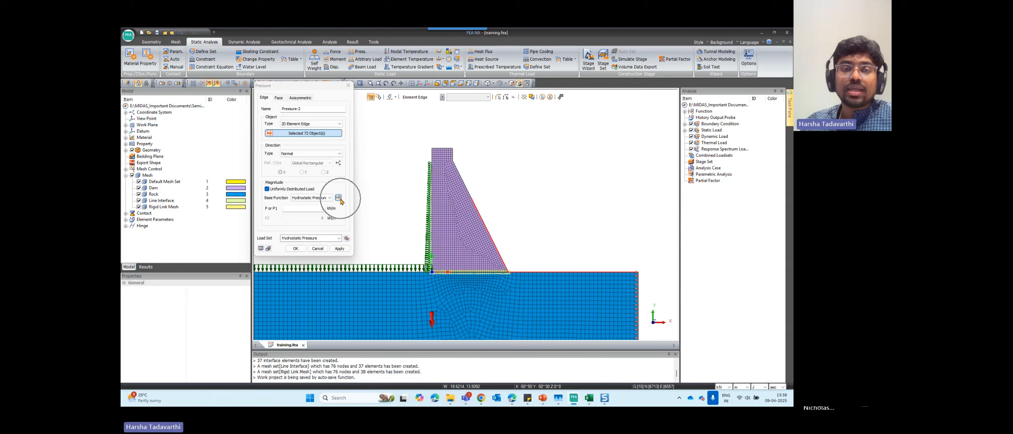
pyautogui.press('ctrl')
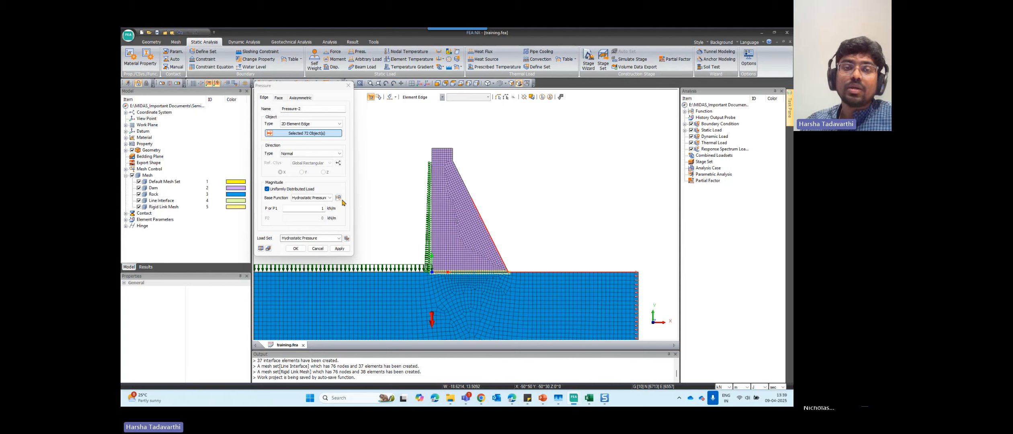
pyautogui.click(338, 198)
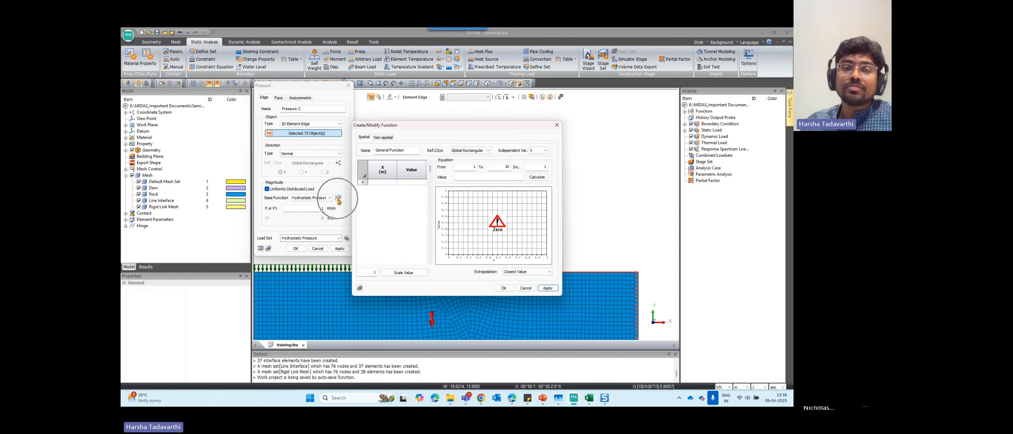
pyautogui.click(542, 151)
pyautogui.click(540, 161)
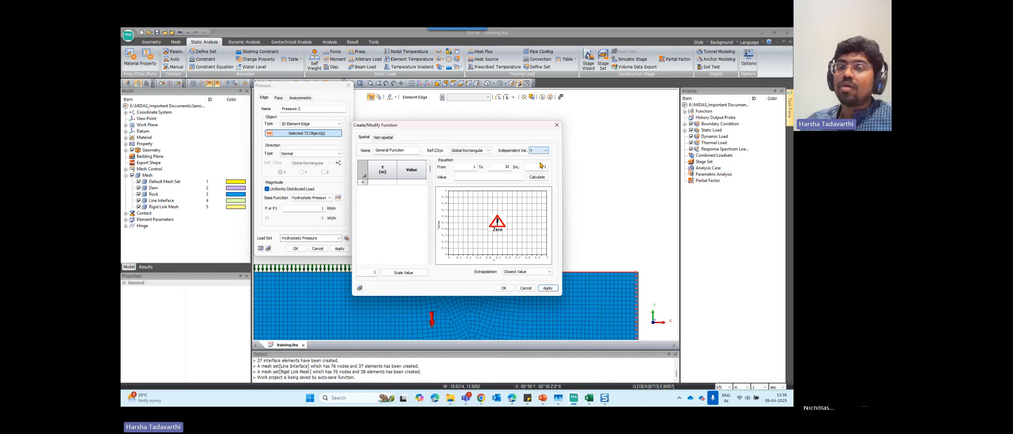
pyautogui.click(543, 151)
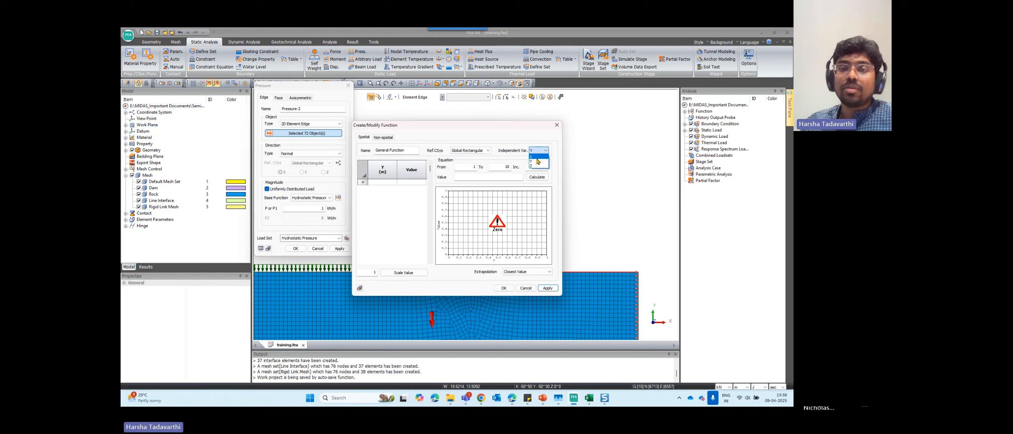
pyautogui.click(536, 161)
# Name the new function Tail Water Pressure.
pyautogui.click(414, 150)
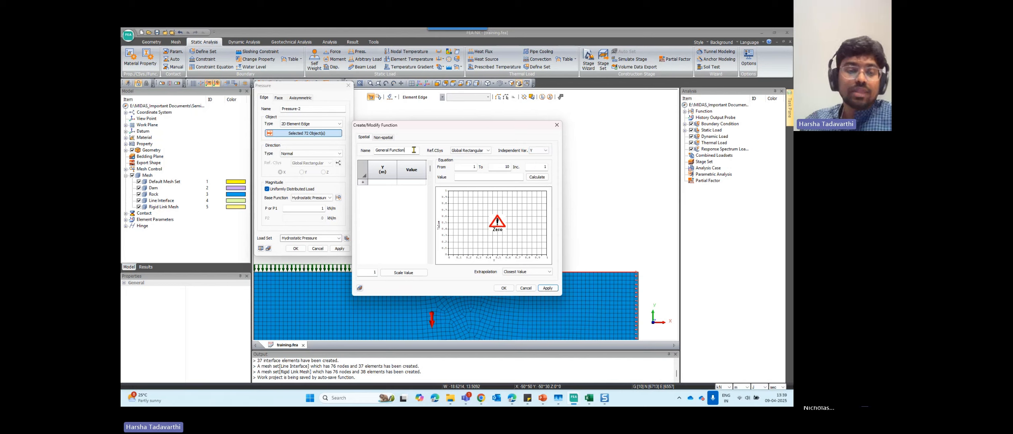
pyautogui.moveTo(413, 149); pyautogui.dragTo(360, 169)
pyautogui.write('T')
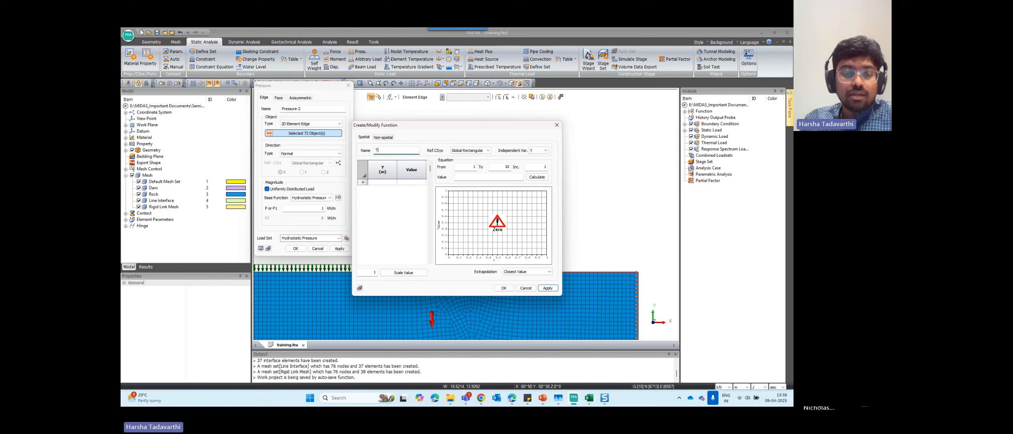
pyautogui.write('ail Wa')
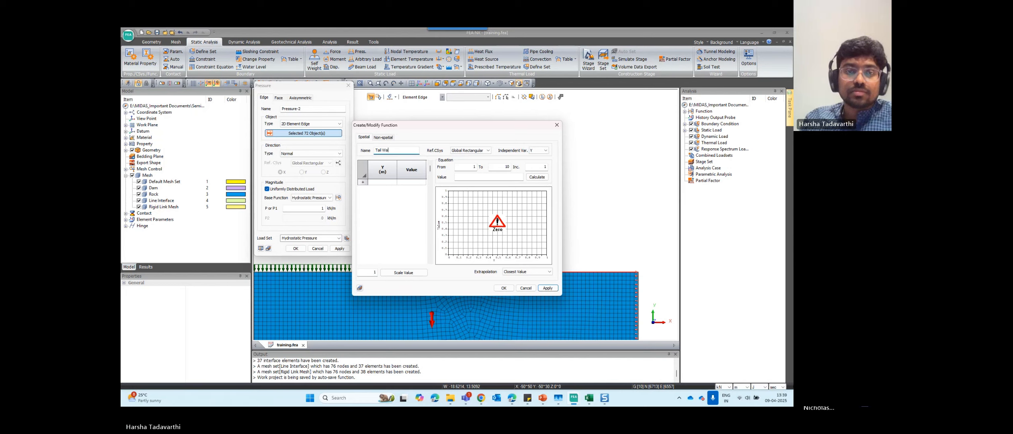
pyautogui.write('ter Pressur')
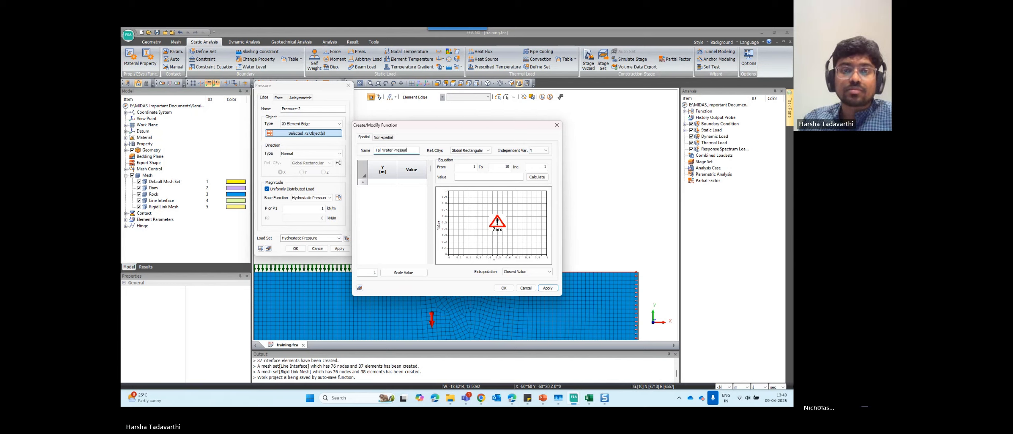
pyautogui.write('e')
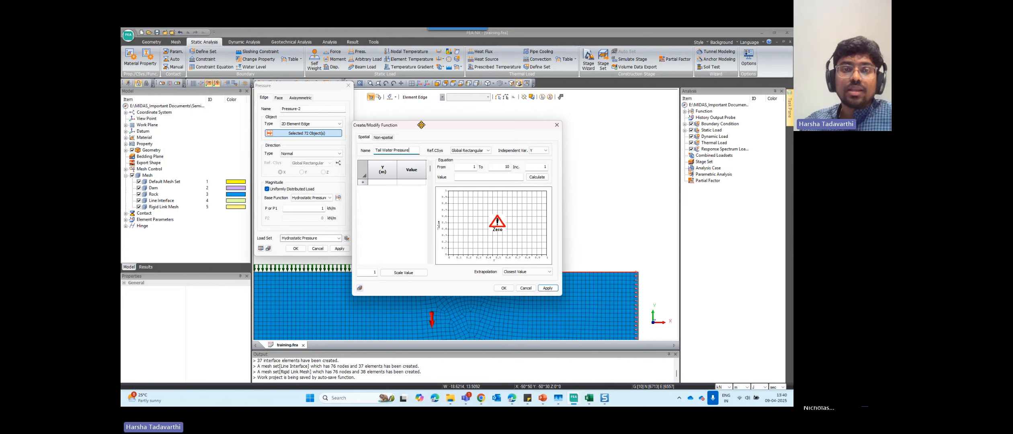
pyautogui.moveTo(421, 125); pyautogui.dragTo(320, 112)
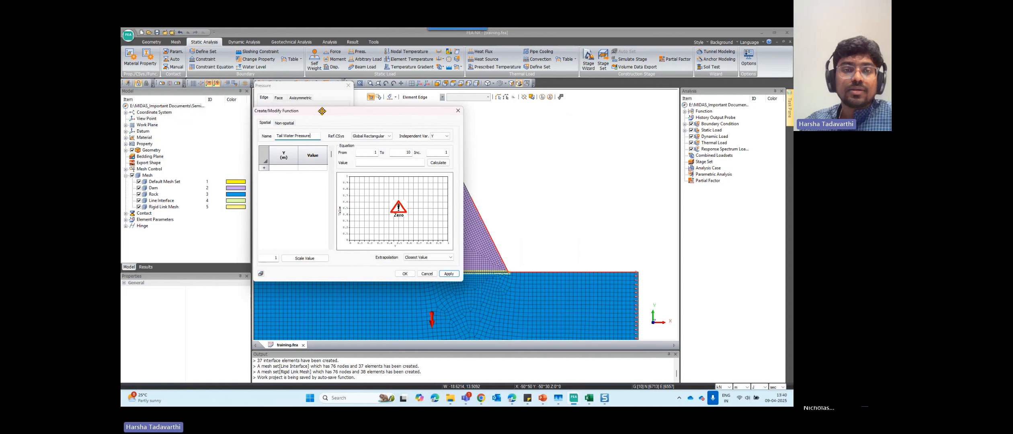
# Define the function's table with value 0 at Y = 5 m and value 50 at Y = 0 m.
pyautogui.click(283, 170)
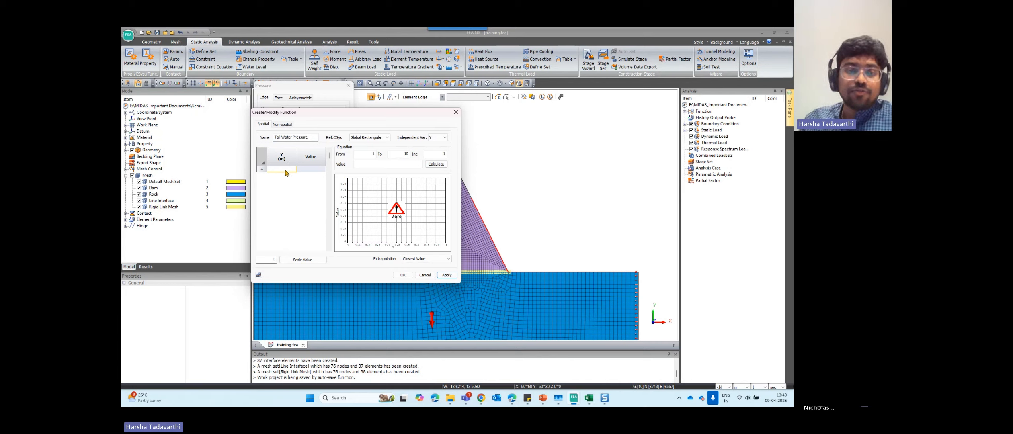
pyautogui.click(285, 169)
pyautogui.write('5')
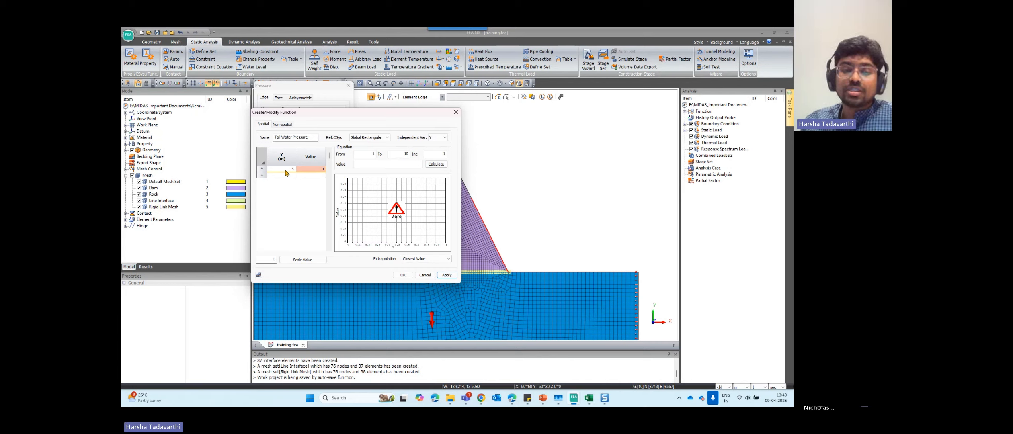
pyautogui.press('Tab')
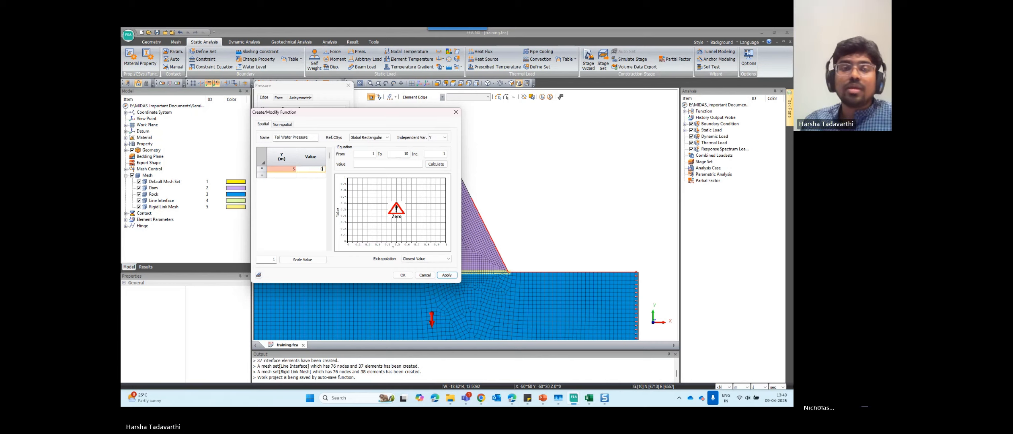
pyautogui.click(286, 172)
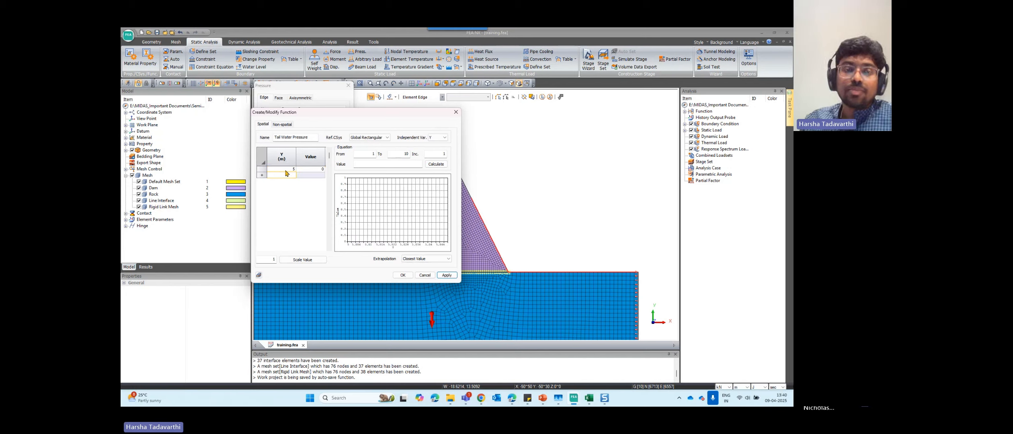
pyautogui.write('0')
pyautogui.press('Tab')
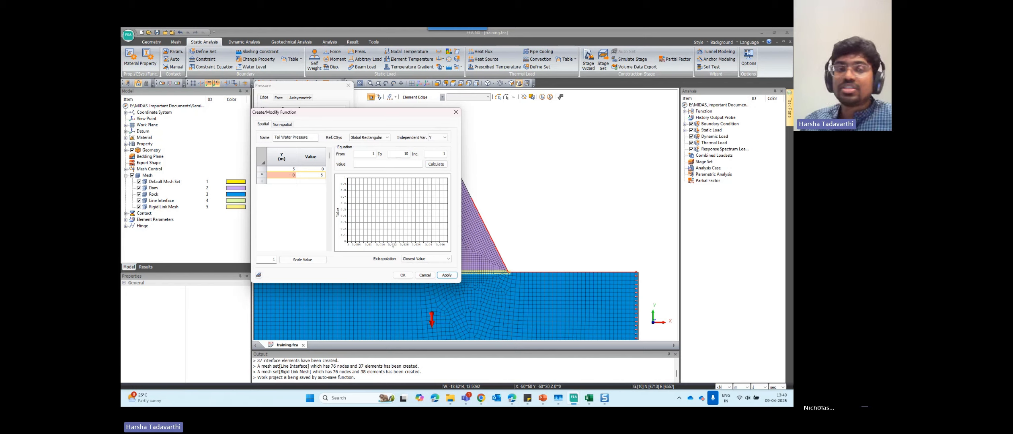
pyautogui.press('Tab')
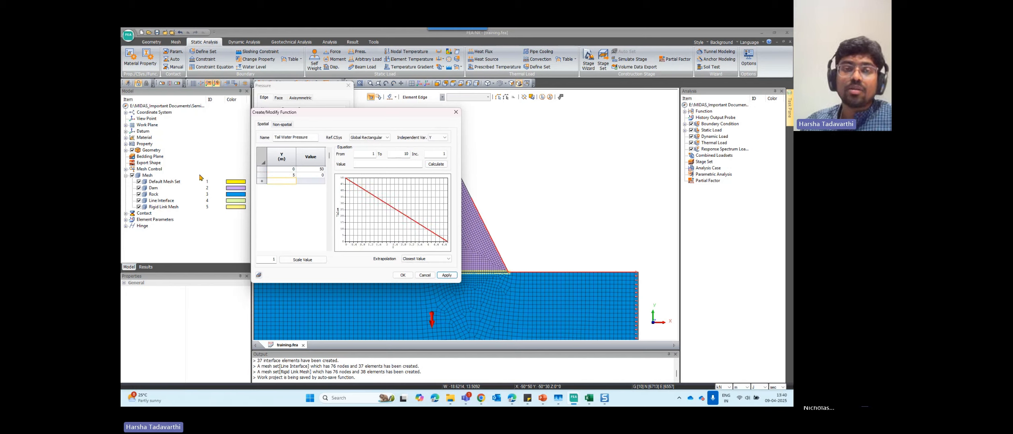
# Delete the surplus third row from the function table, check the two remaining rows and save the function.
pyautogui.click(288, 180)
pyautogui.click(261, 182)
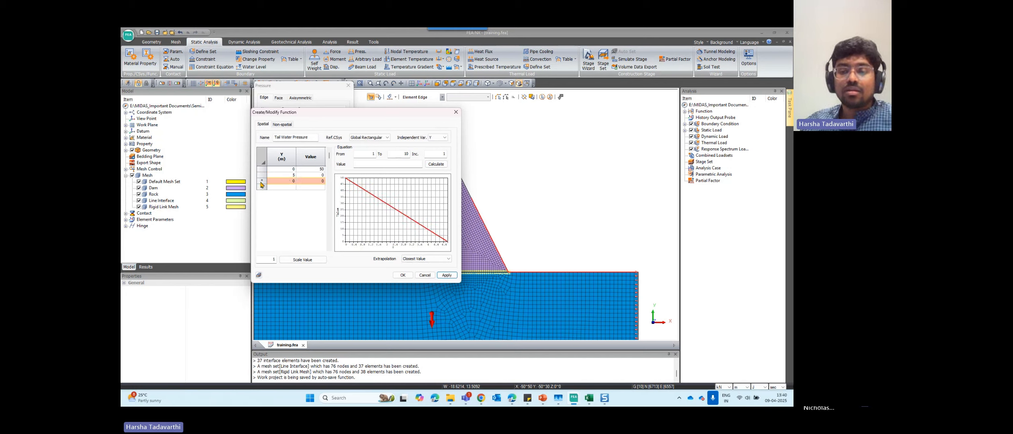
pyautogui.press('Delete')
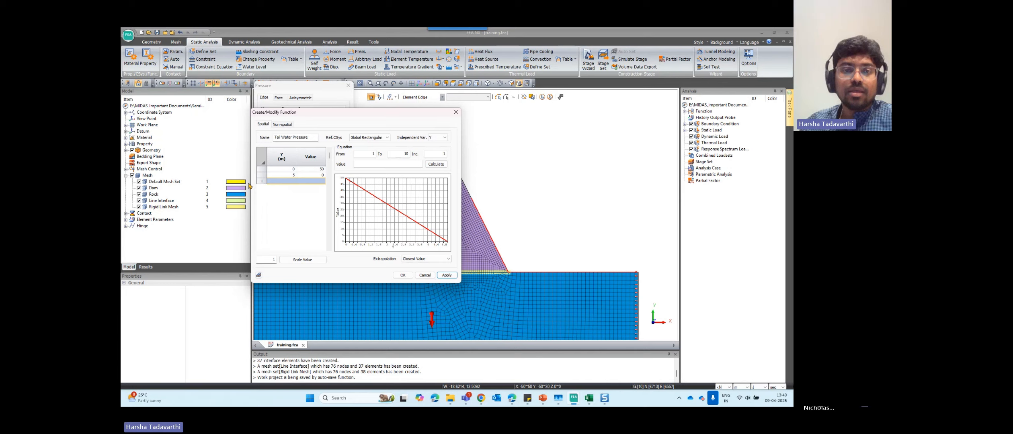
pyautogui.click(293, 170)
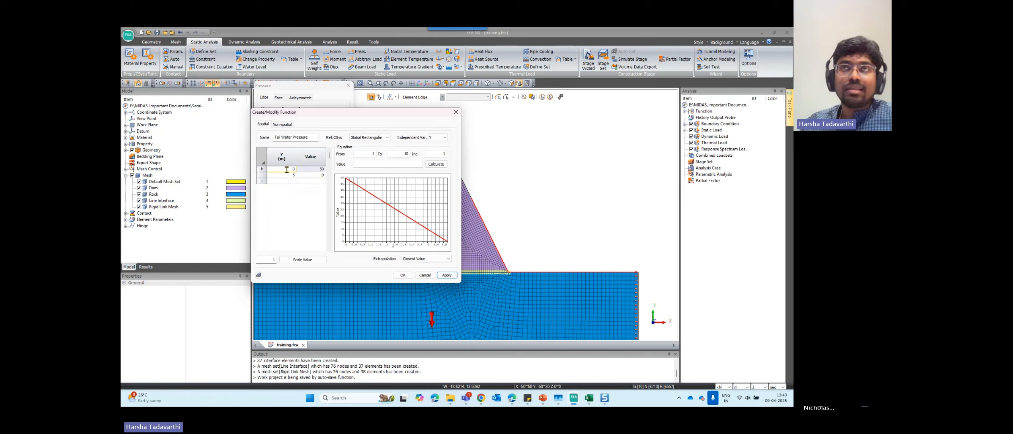
pyautogui.click(316, 170)
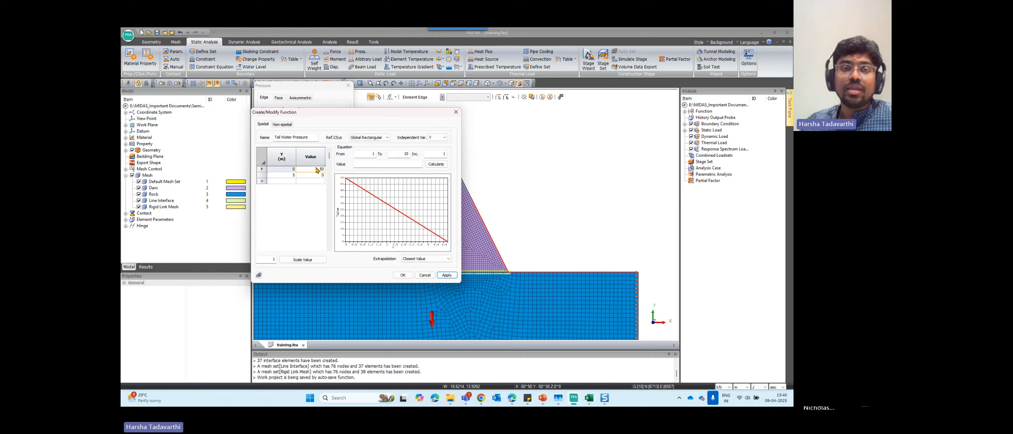
pyautogui.click(288, 175)
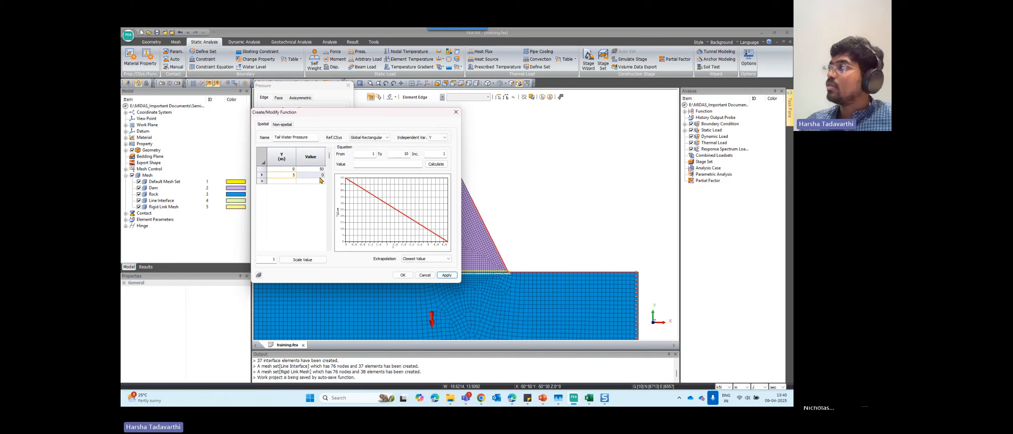
pyautogui.click(401, 275)
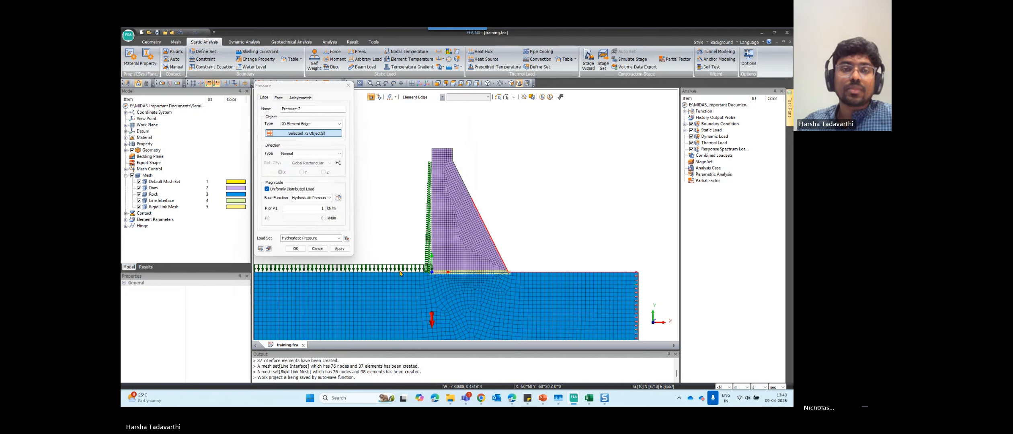
# Assign Tail Water Pressure as the base function of the second pressure load and check the load magnitude.
pyautogui.click(317, 197)
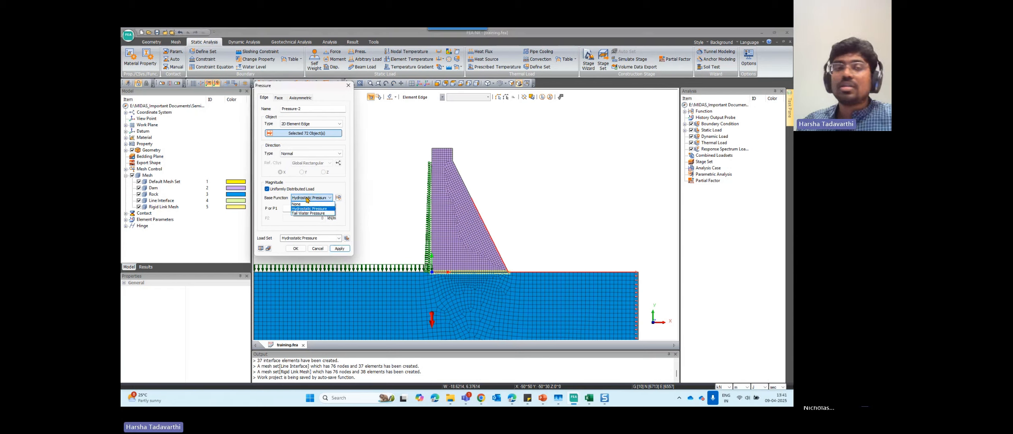
pyautogui.click(308, 213)
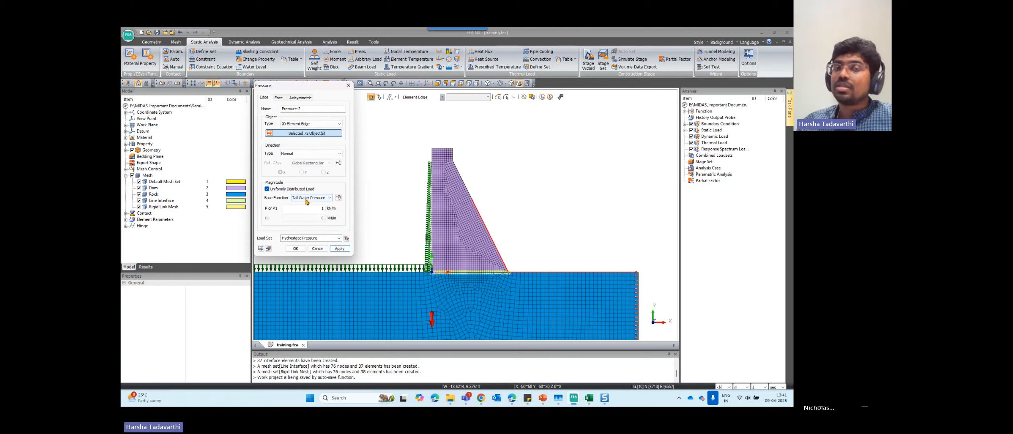
pyautogui.click(311, 198)
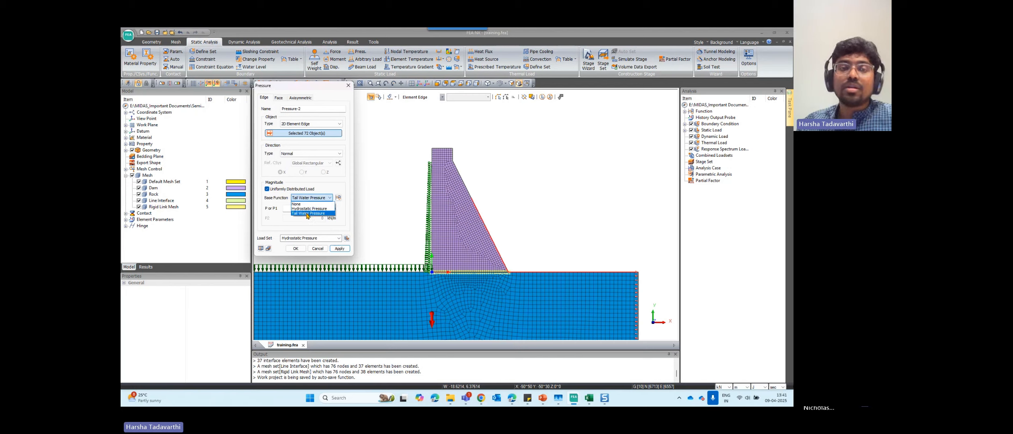
pyautogui.click(308, 214)
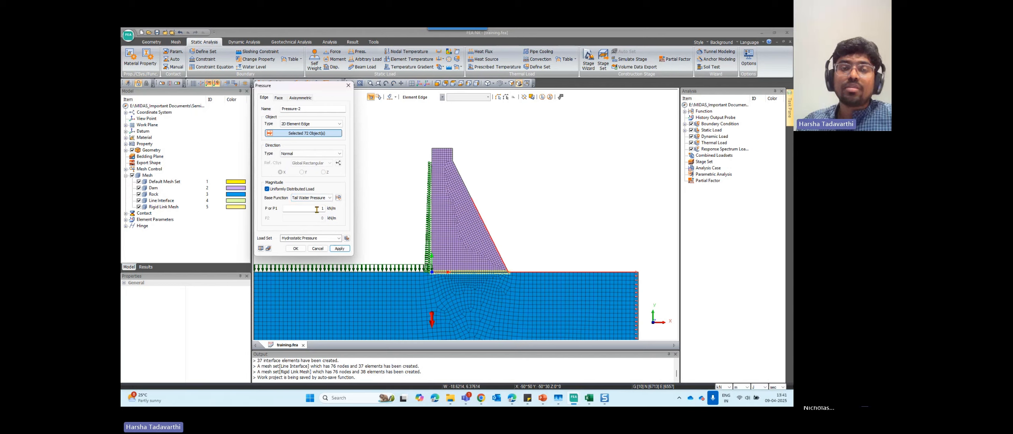
pyautogui.doubleClick(316, 209)
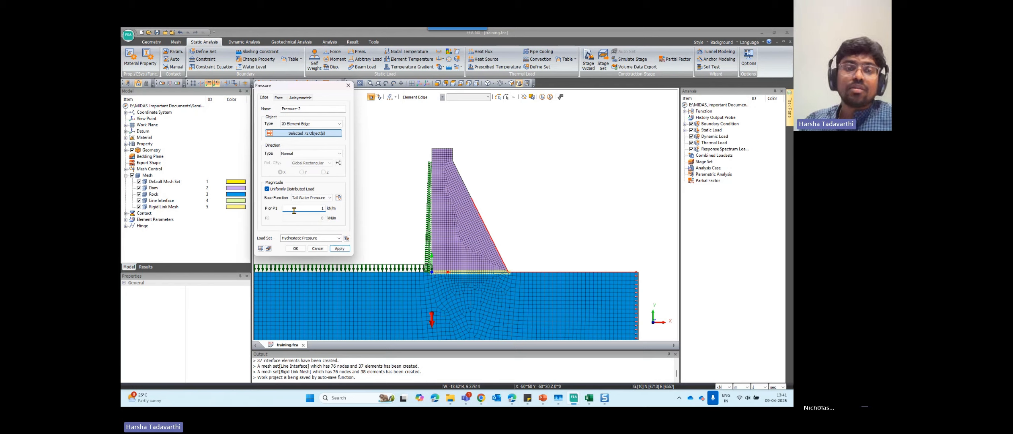
pyautogui.moveTo(311, 210); pyautogui.dragTo(331, 212)
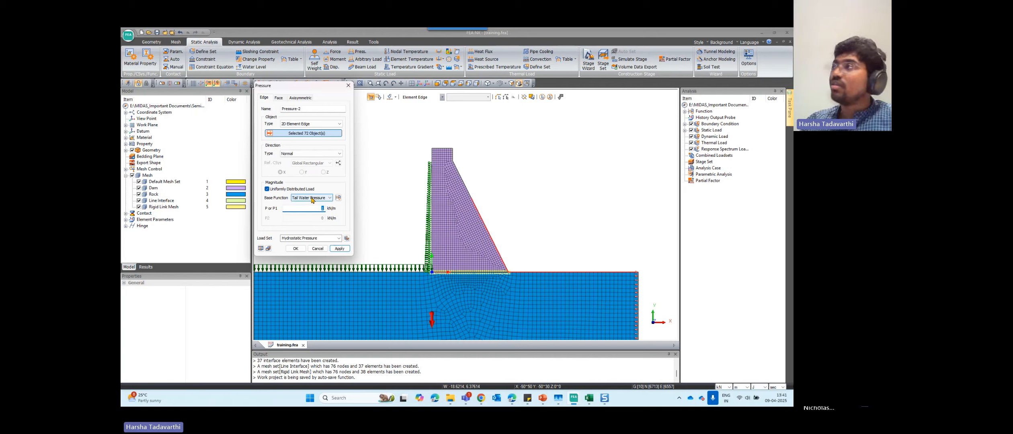
# Set the pressure's load set to Tail Water Pressure and preview the load on the downstream face and rock surface.
pyautogui.click(319, 239)
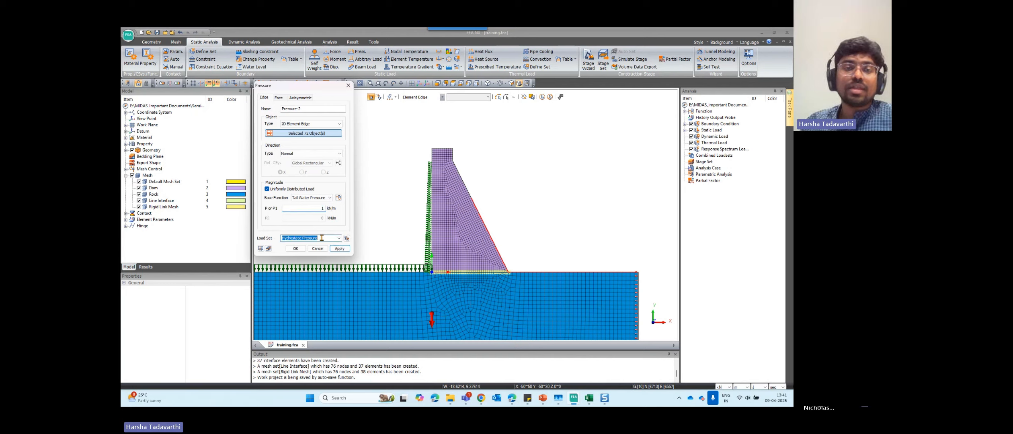
pyautogui.write('T')
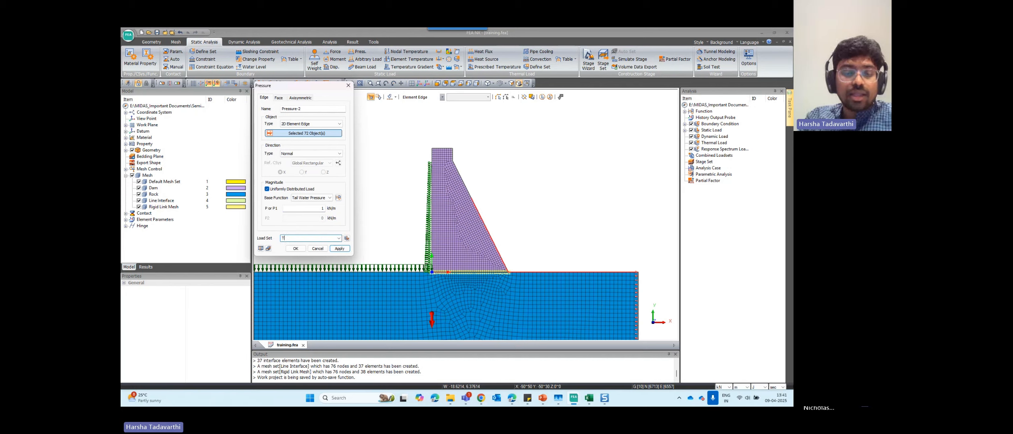
pyautogui.write('ail Water P')
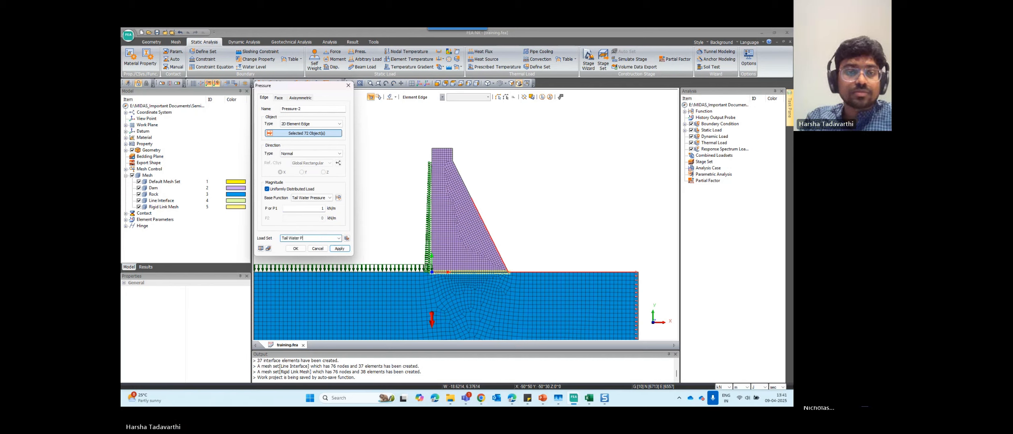
pyautogui.write('ressure')
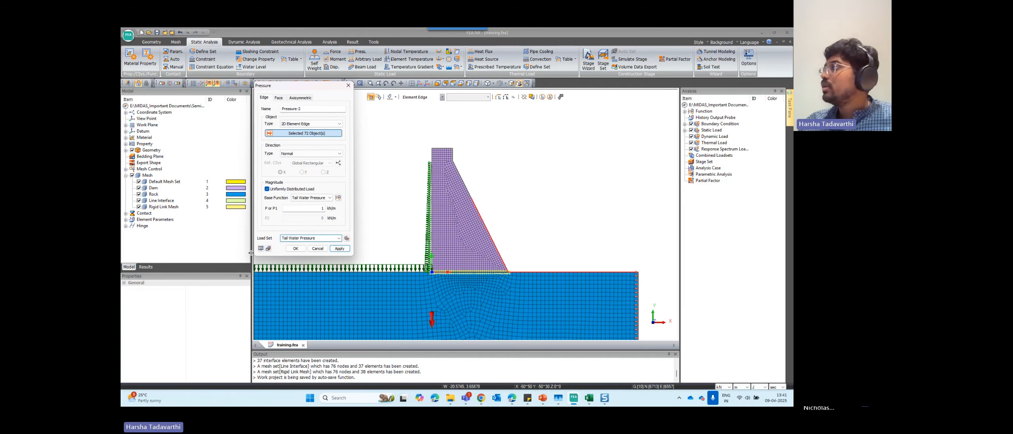
pyautogui.press('ctrl')
pyautogui.press('ctrl')
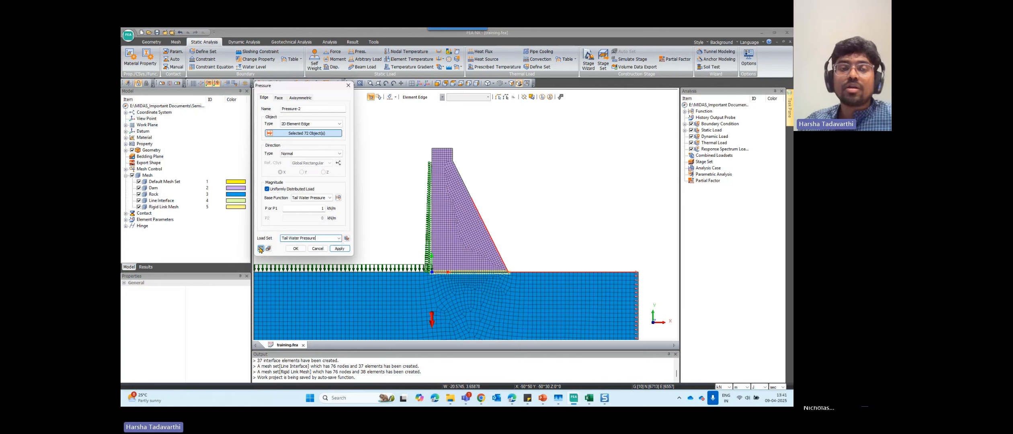
pyautogui.click(269, 249)
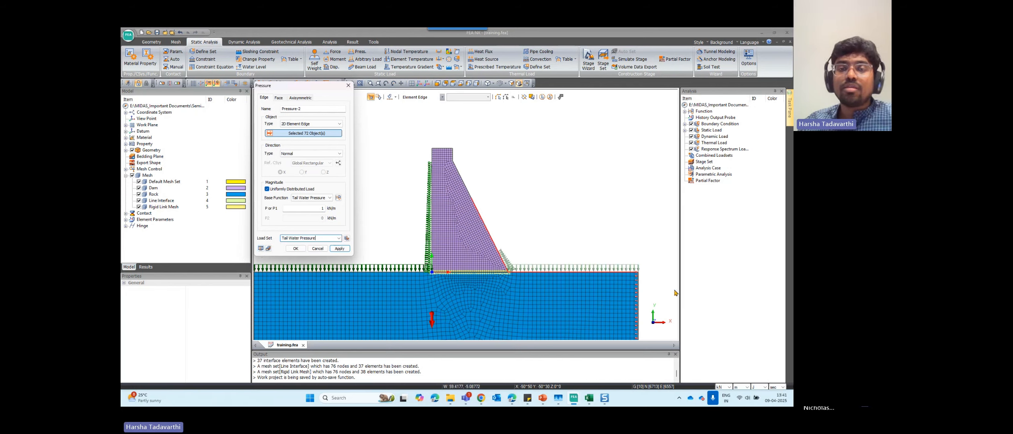
# Check the previewed tail water pressure arrows on the downstream face and rock surface, and create the load.
pyautogui.scroll(2, 429, 201)
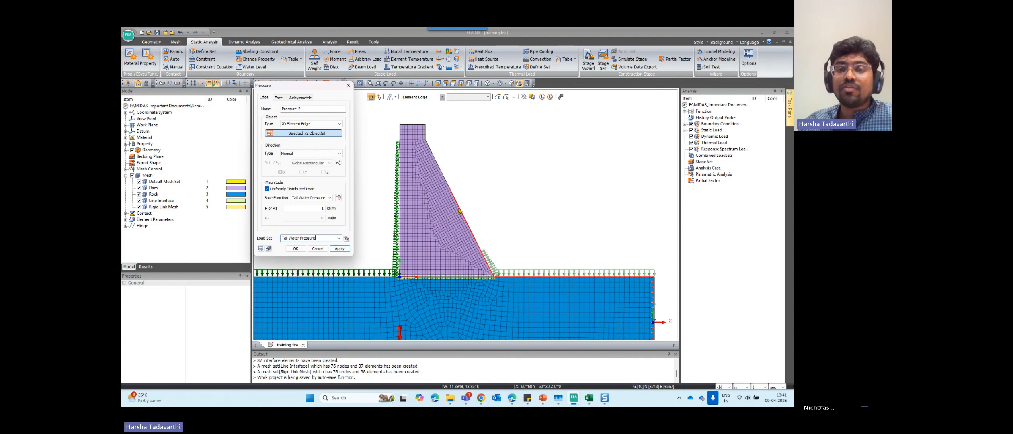
pyautogui.scroll(1, 517, 281)
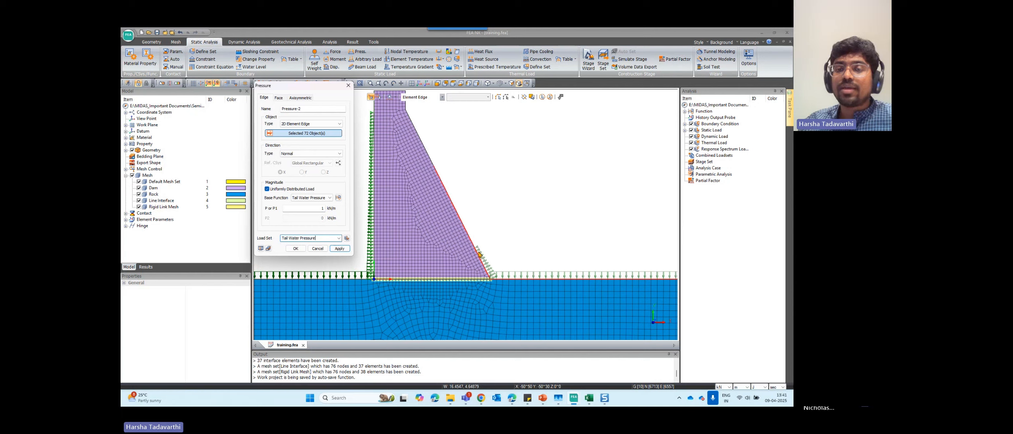
pyautogui.scroll(-1, 491, 273)
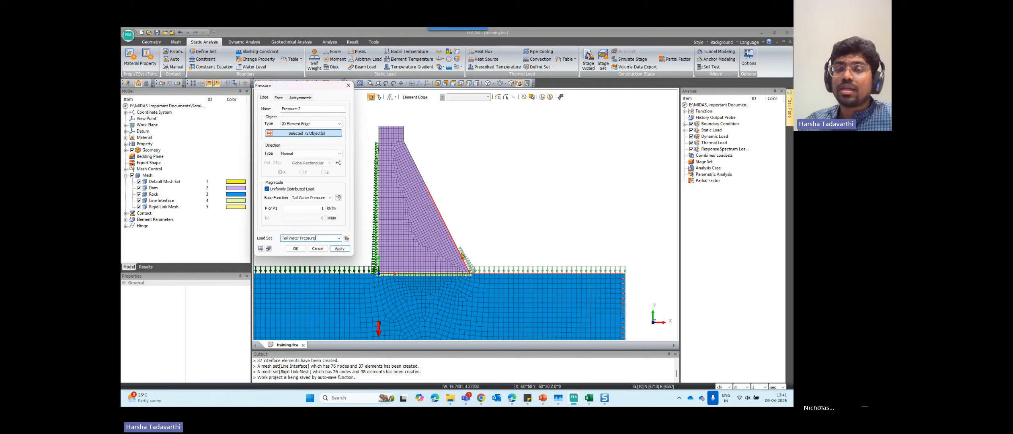
pyautogui.click(295, 249)
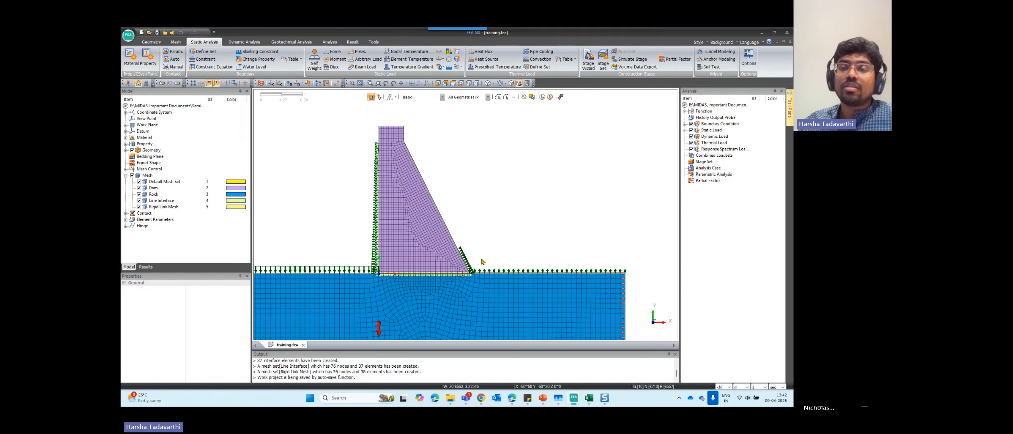
pyautogui.scroll(-1, 577, 140)
pyautogui.scroll(-1, 602, 161)
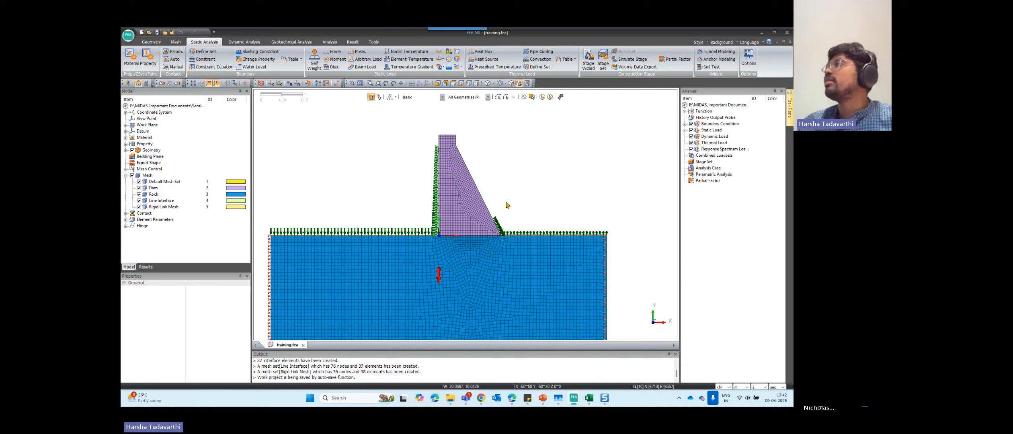
pyautogui.scroll(-2, 534, 187)
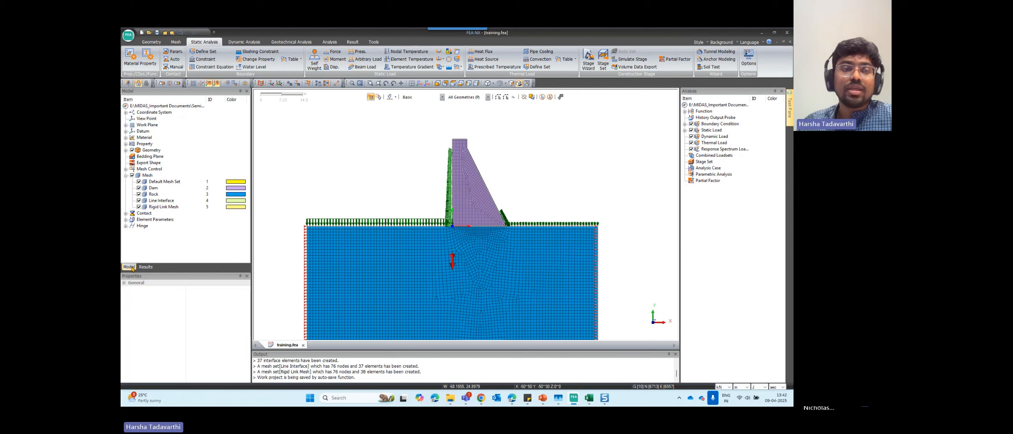
# Hide all mesh sets except Dam, and clear the selection of the dam mesh.
pyautogui.click(146, 177)
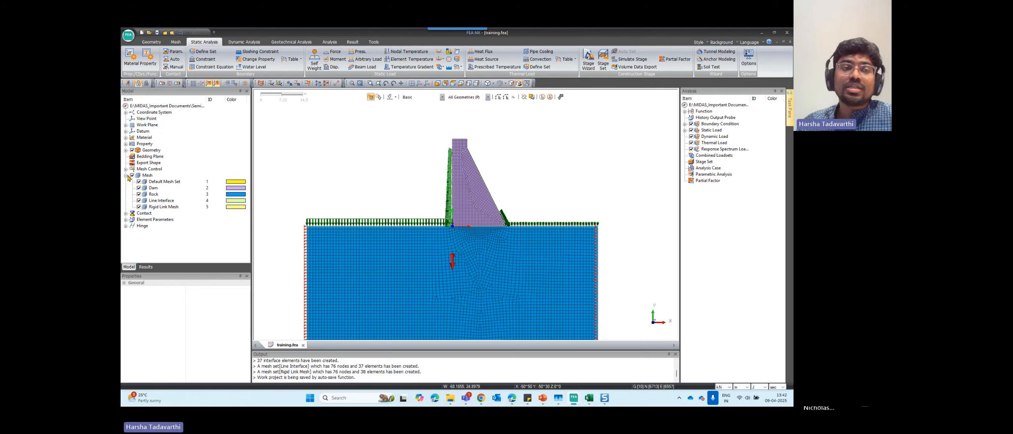
pyautogui.click(127, 176)
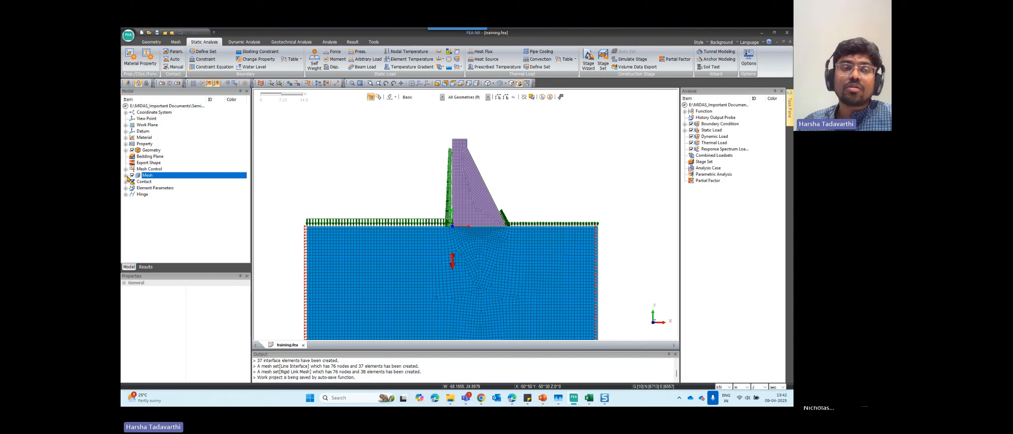
pyautogui.click(126, 176)
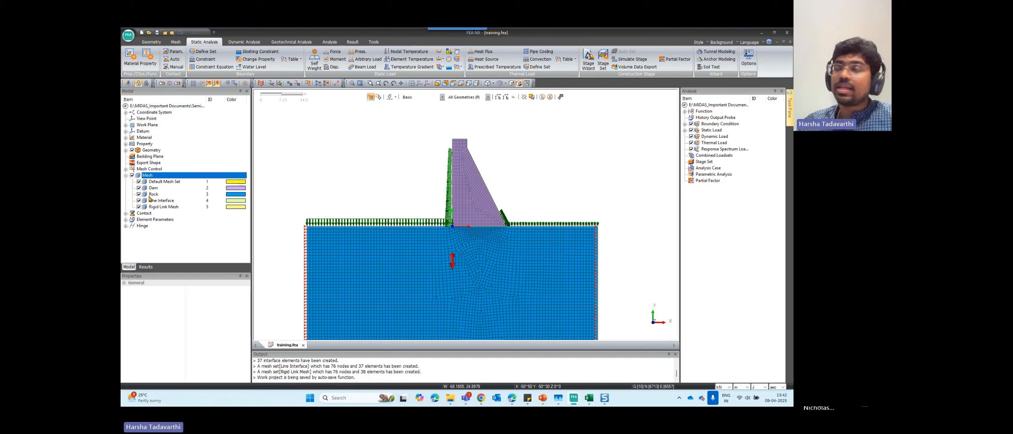
pyautogui.click(132, 175)
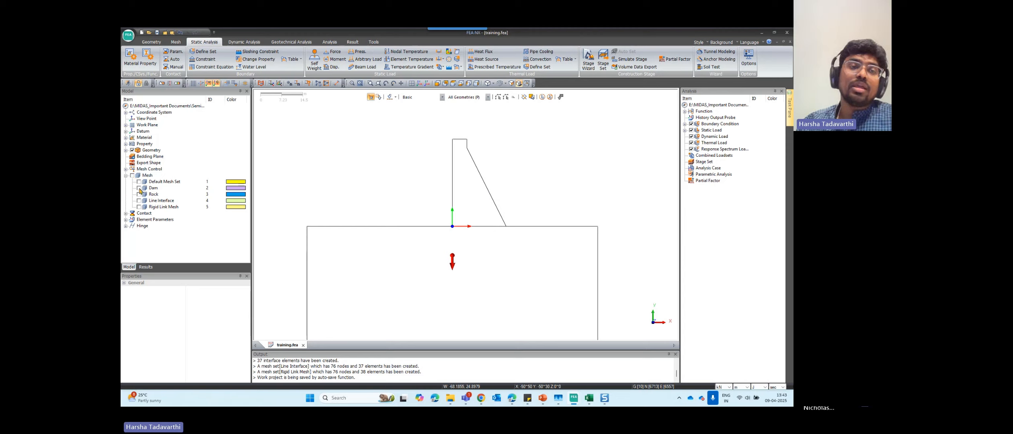
pyautogui.click(139, 188)
pyautogui.click(150, 189)
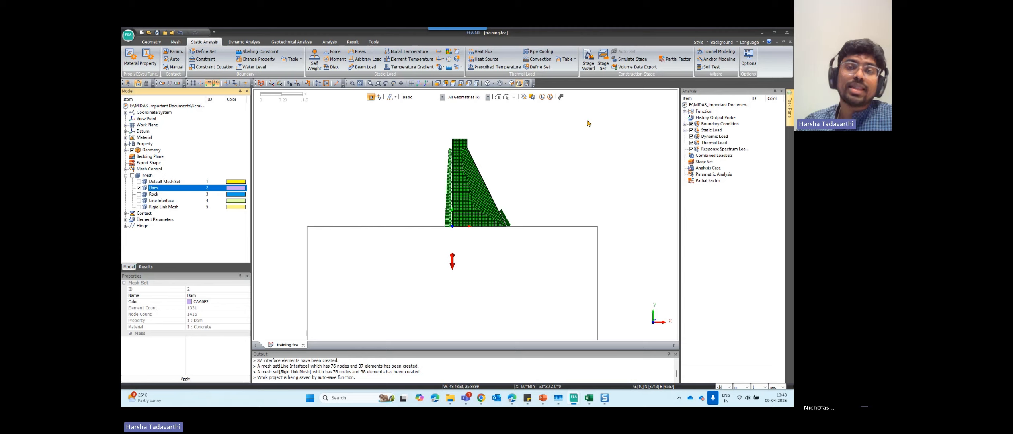
pyautogui.click(550, 97)
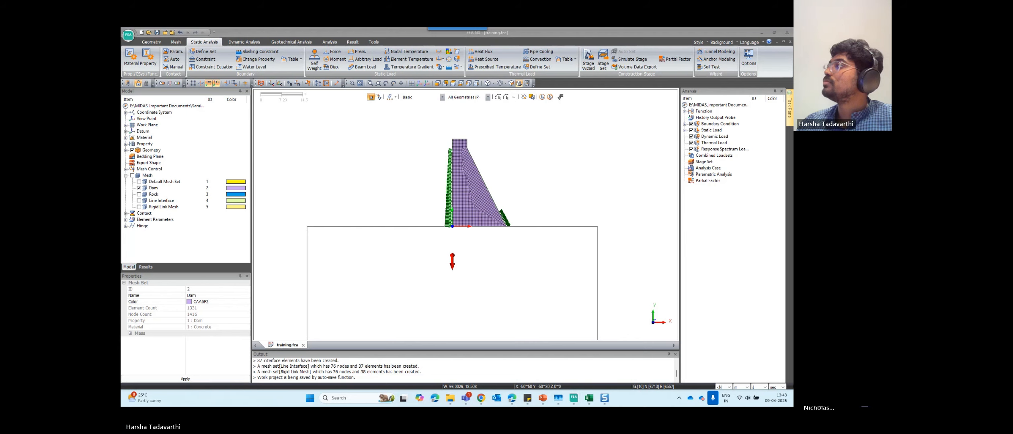
pyautogui.press('super+d')
pyautogui.press('super+d')
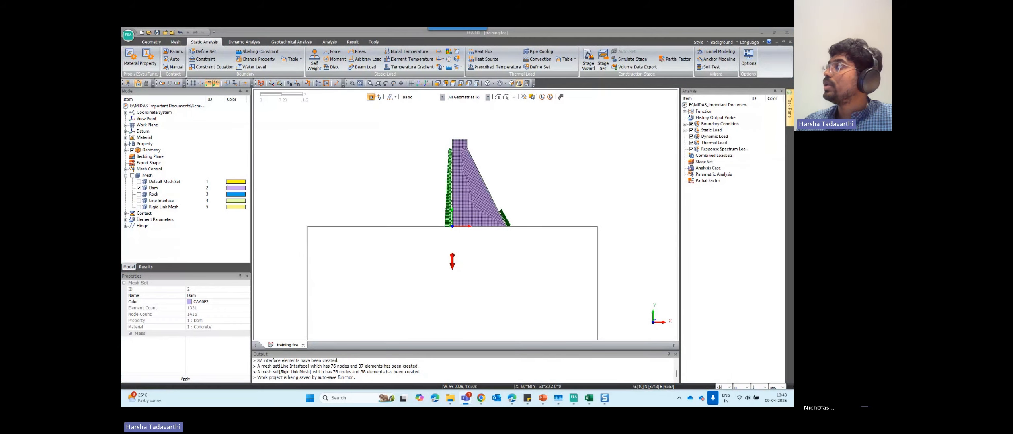
pyautogui.press('super+d')
pyautogui.press('super+d')
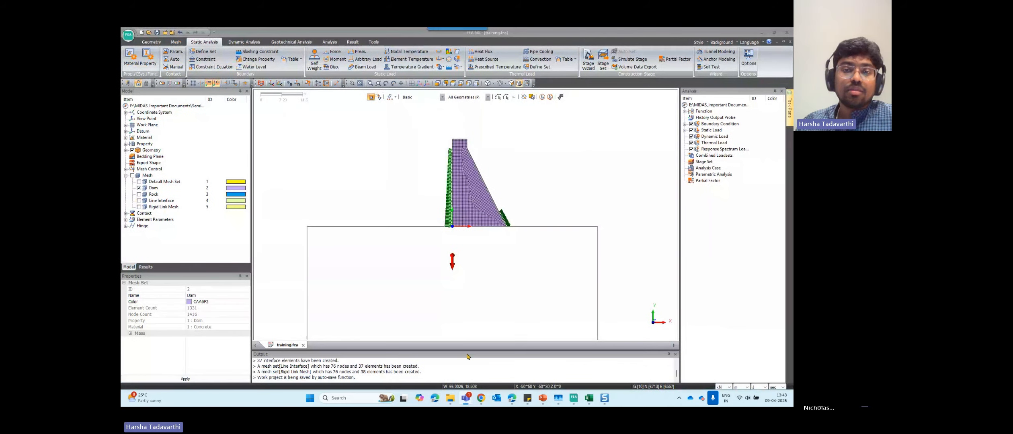
# Start a new edge pressure load and select the 2D element edges along the dam's base.
pyautogui.scroll(1, 530, 235)
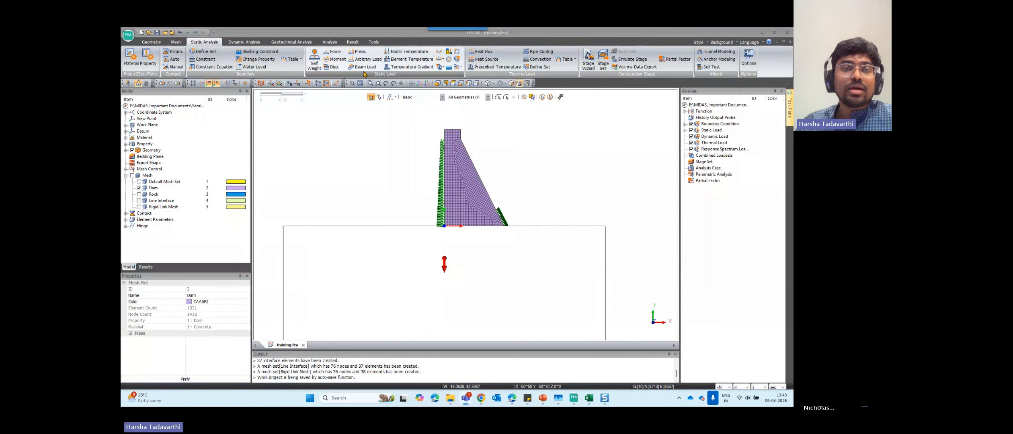
pyautogui.press('ctrl')
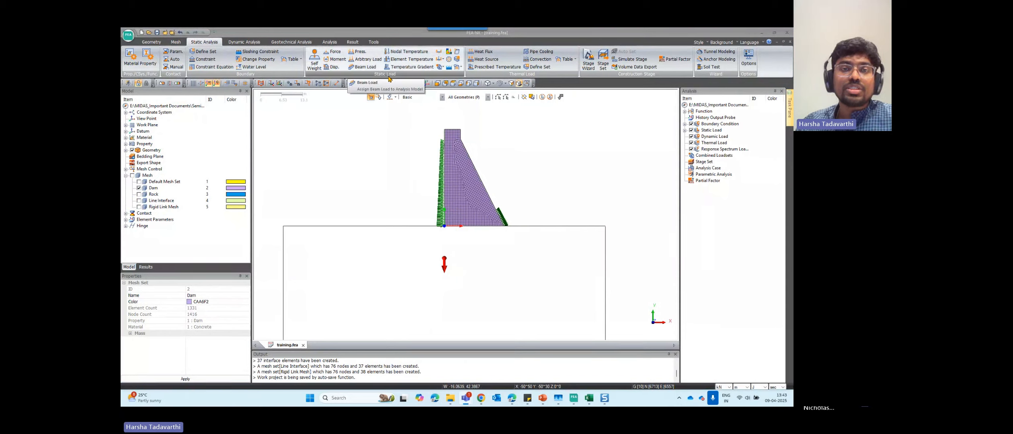
pyautogui.click(360, 55)
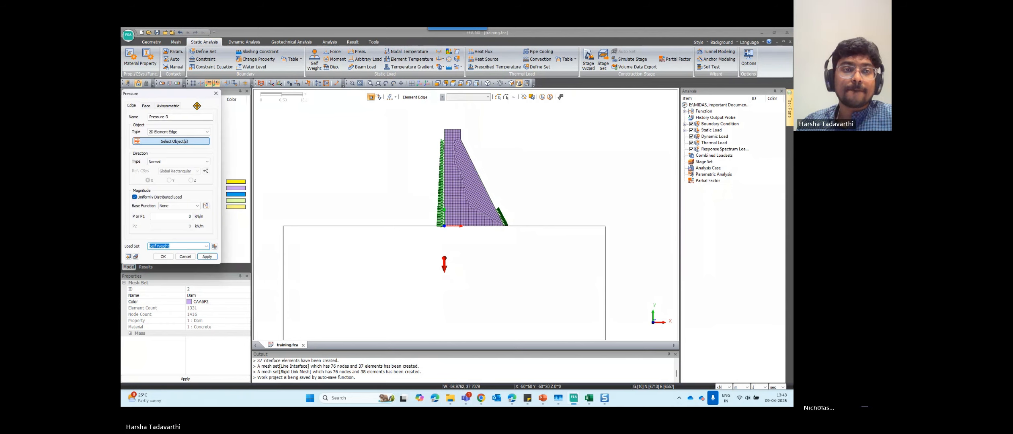
pyautogui.moveTo(200, 103); pyautogui.dragTo(352, 116)
pyautogui.scroll(3, 456, 183)
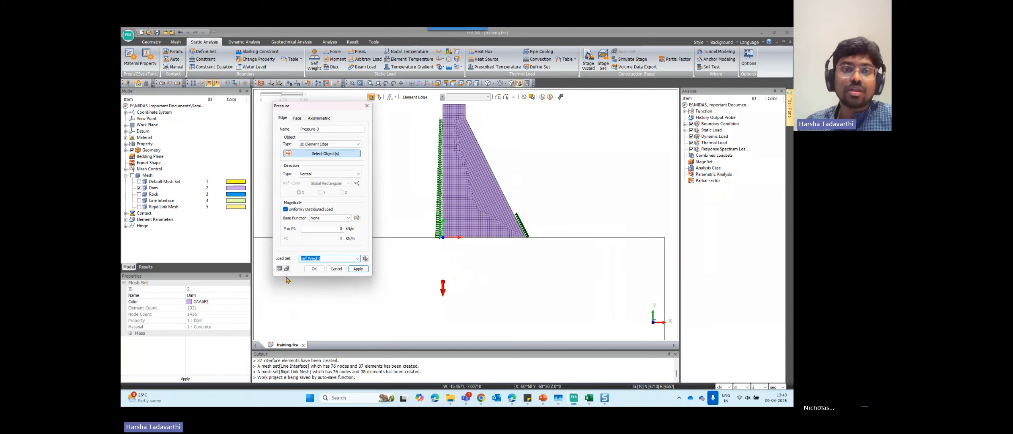
pyautogui.scroll(3, 401, 133)
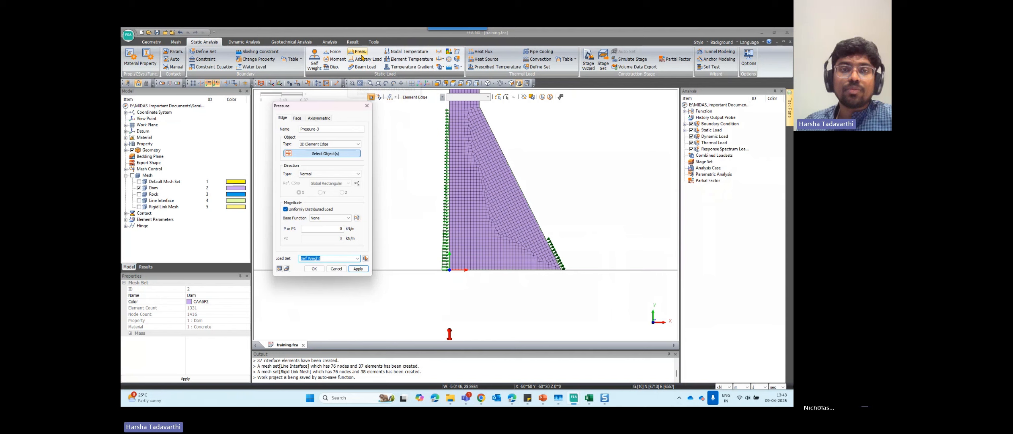
pyautogui.scroll(2, 493, 309)
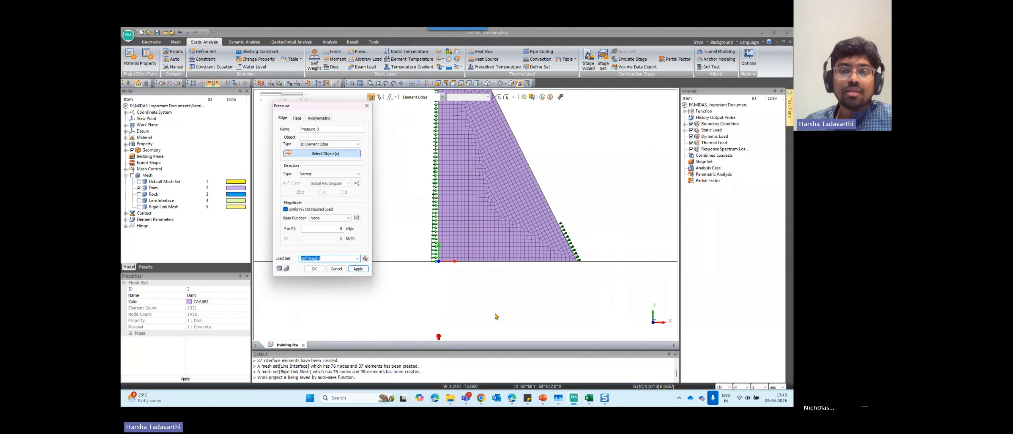
pyautogui.moveTo(421, 279); pyautogui.dragTo(589, 263)
pyautogui.scroll(1, 577, 269)
pyautogui.scroll(3, 524, 269)
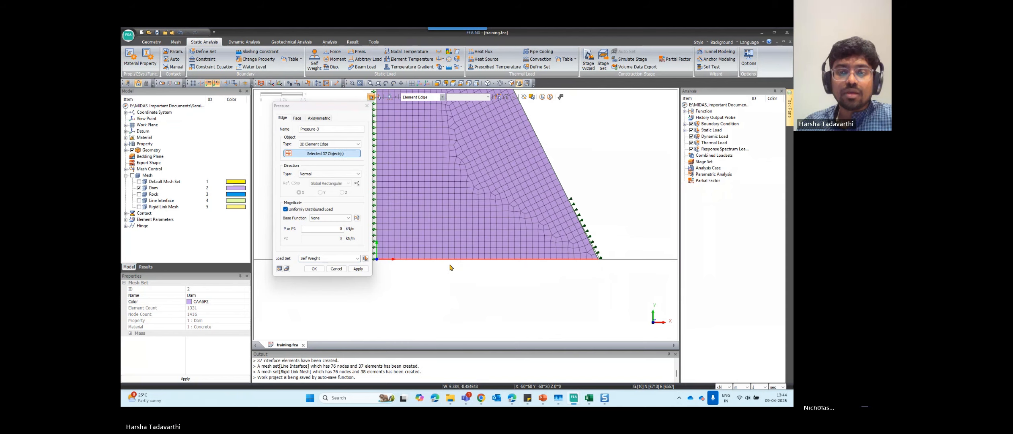
# Examine the selected element edges along the dam base from the upstream heel to the downstream toe.
pyautogui.scroll(-1, 584, 278)
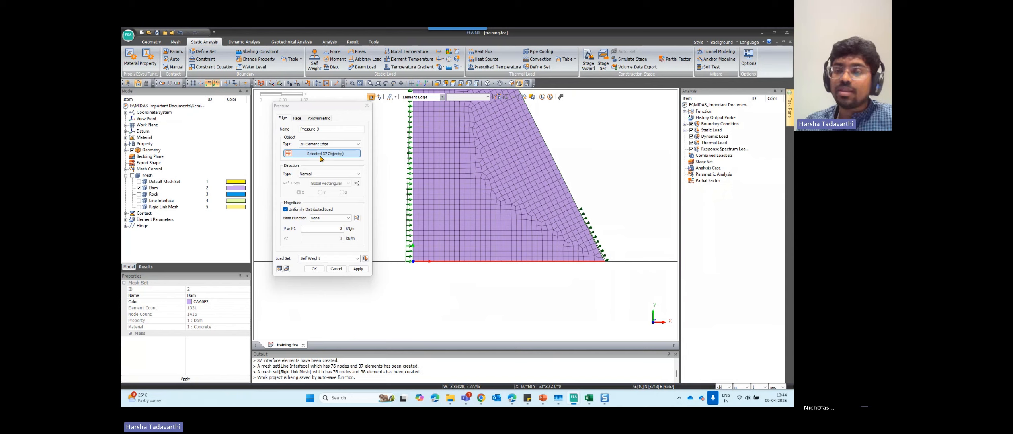
pyautogui.scroll(6, 426, 263)
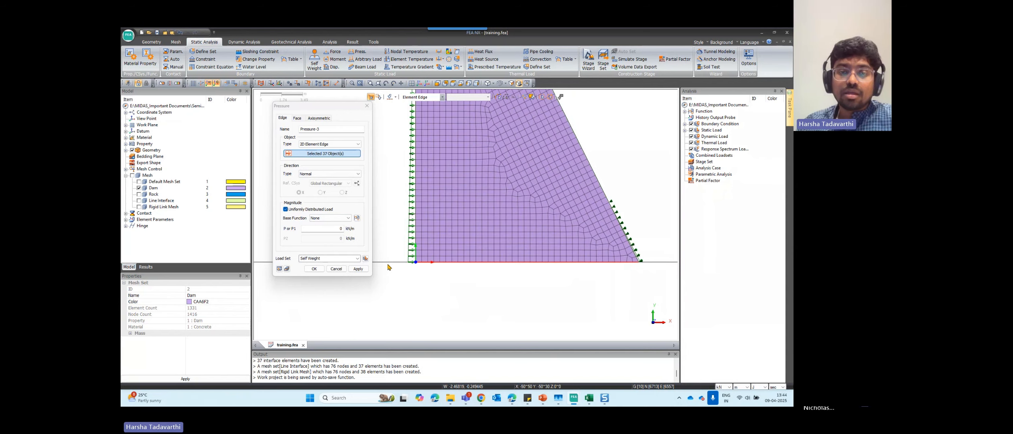
pyautogui.scroll(1, 410, 273)
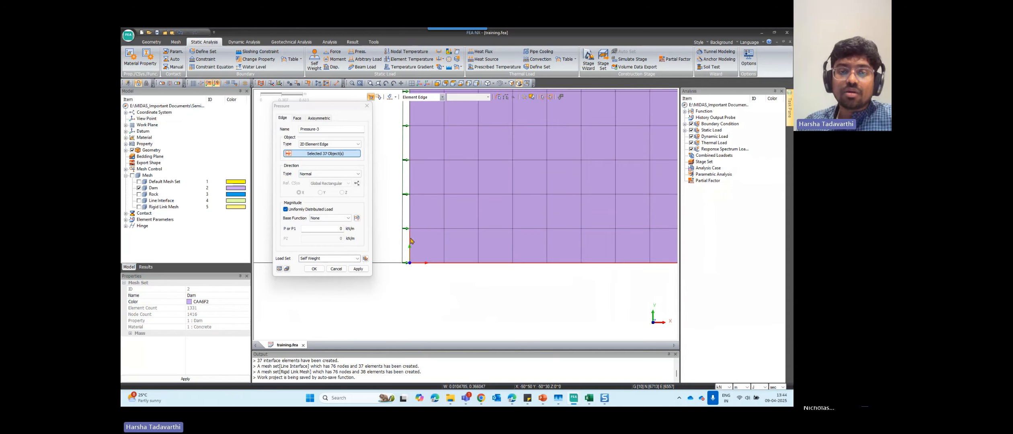
pyautogui.scroll(-4, 406, 240)
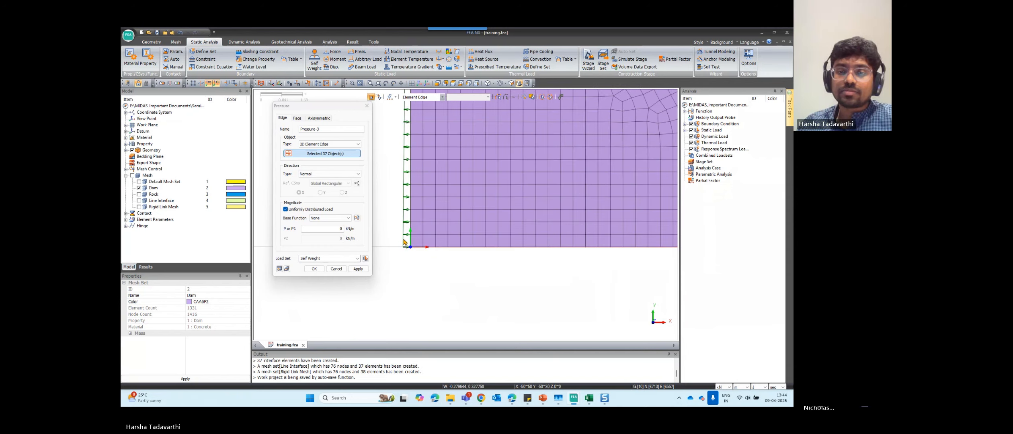
pyautogui.scroll(-3, 405, 239)
pyautogui.scroll(1, 639, 248)
pyautogui.scroll(4, 582, 254)
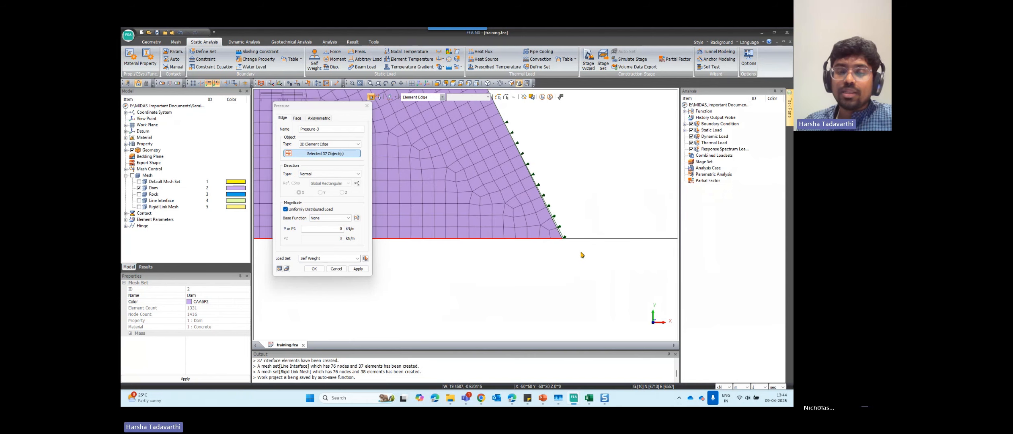
pyautogui.scroll(-3, 605, 244)
pyautogui.scroll(-3, 619, 248)
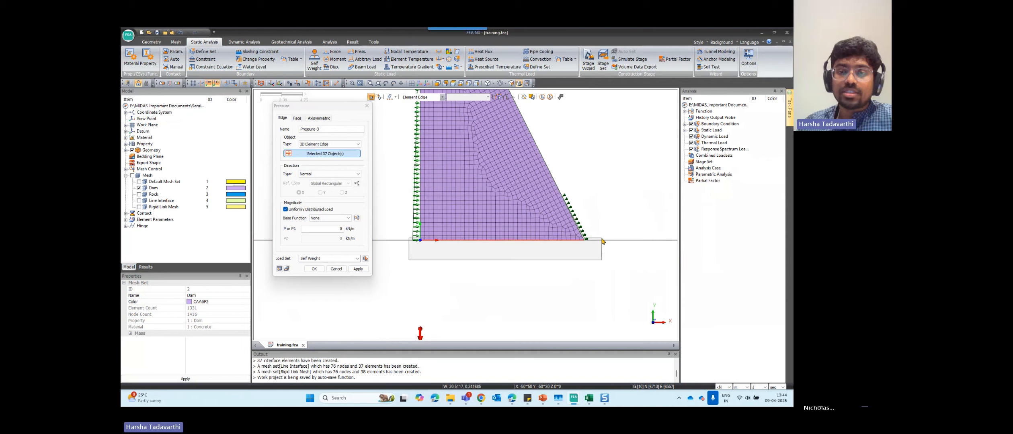
pyautogui.scroll(4, 485, 228)
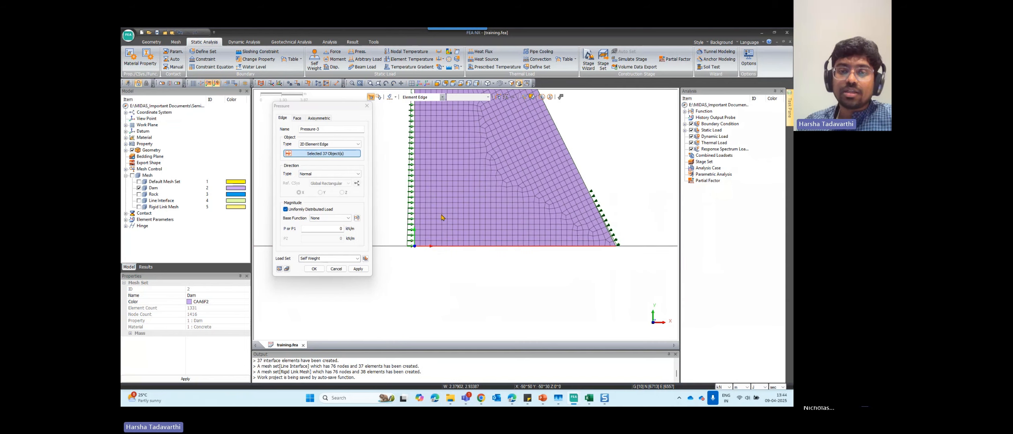
pyautogui.scroll(-4, 446, 221)
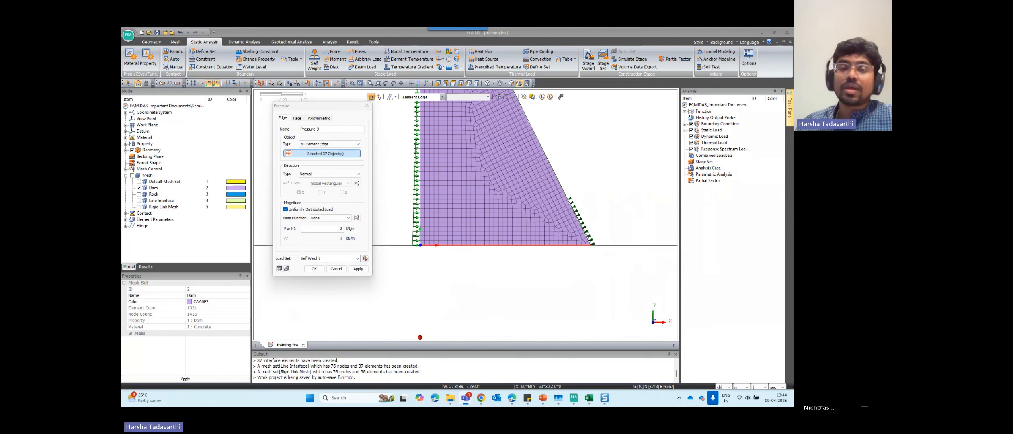
# Start a new spatial base function for the dam-base pressure and enter the value 270 at X = 0 m.
pyautogui.click(357, 218)
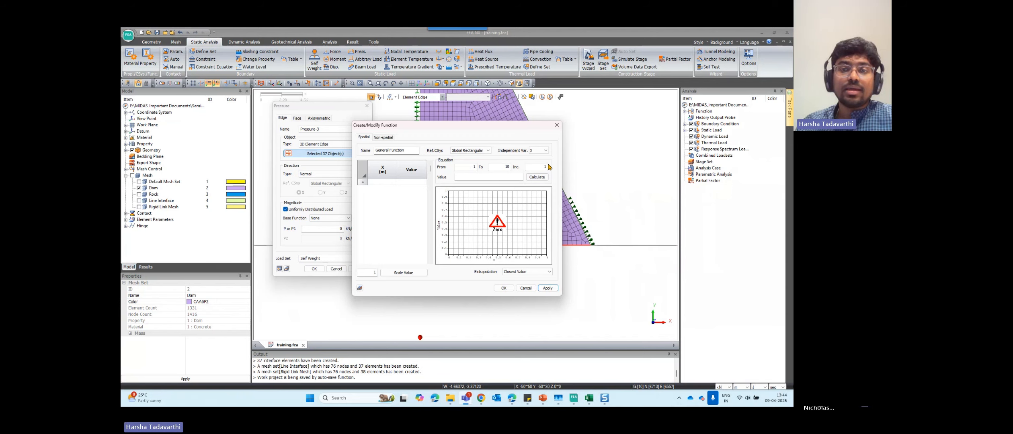
pyautogui.moveTo(519, 125); pyautogui.dragTo(355, 150)
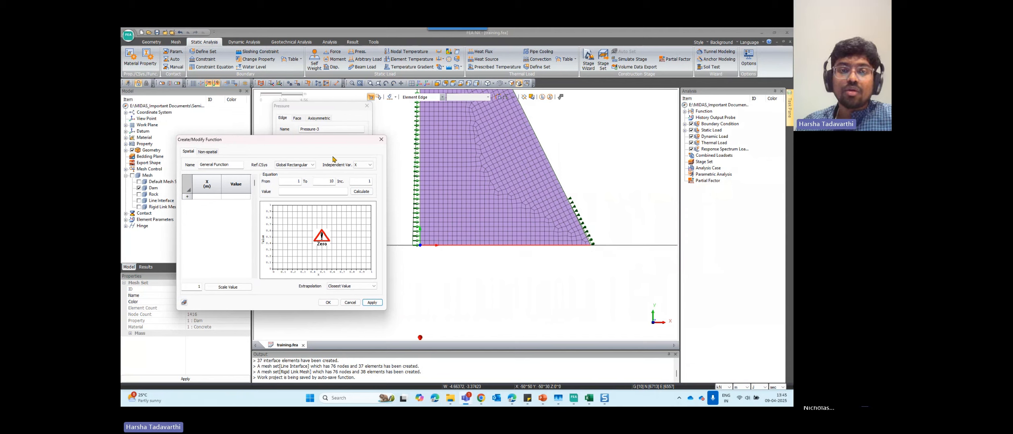
pyautogui.moveTo(345, 141); pyautogui.dragTo(406, 146)
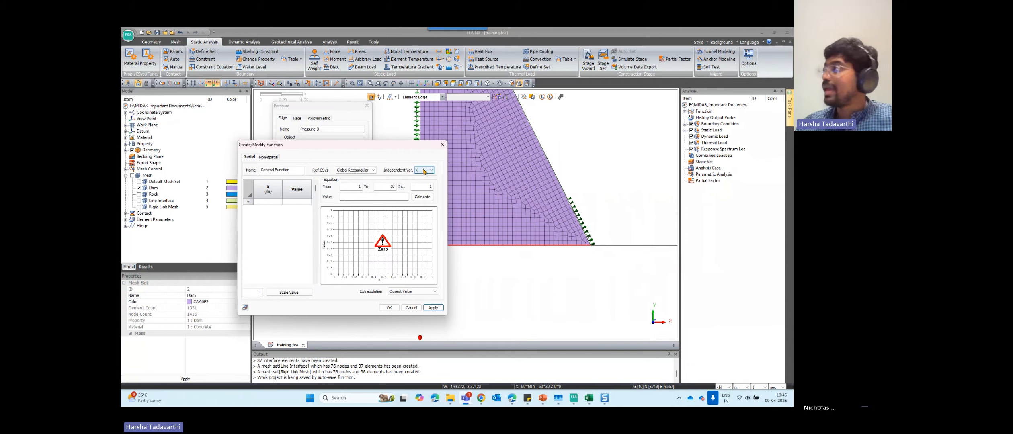
pyautogui.moveTo(399, 145); pyautogui.dragTo(534, 143)
pyautogui.click(405, 200)
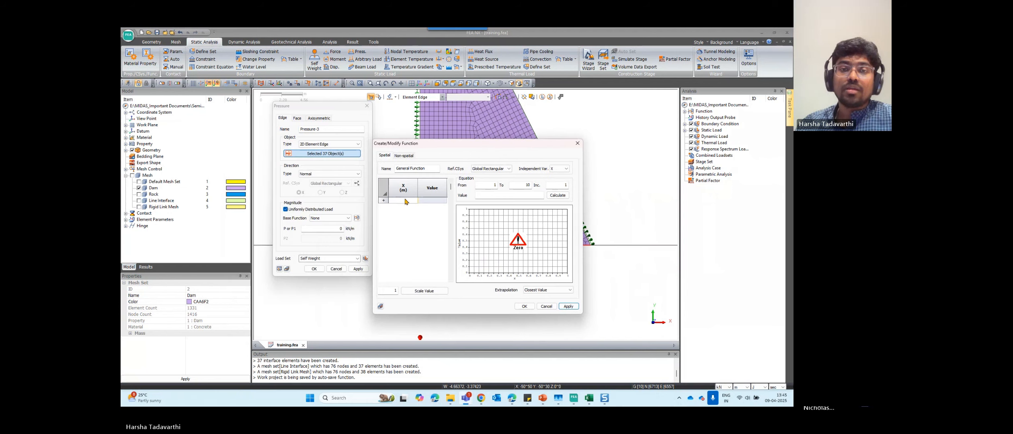
pyautogui.moveTo(422, 143); pyautogui.dragTo(577, 134)
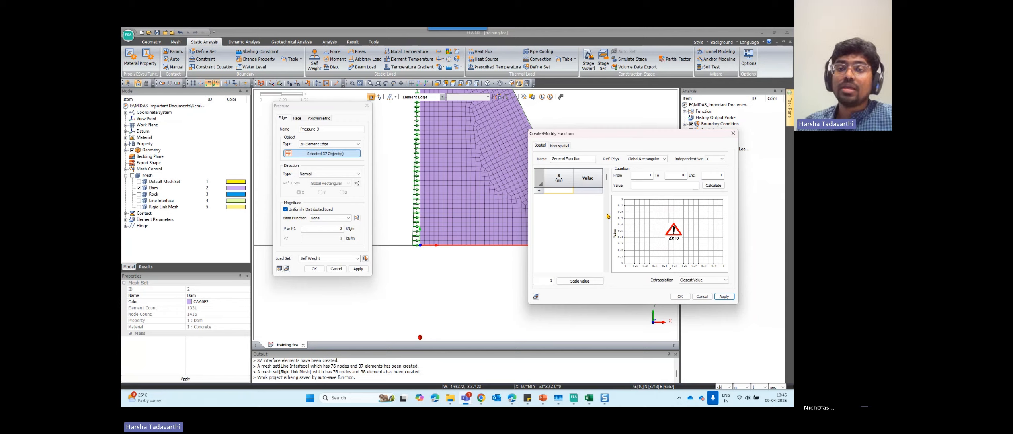
pyautogui.click(561, 191)
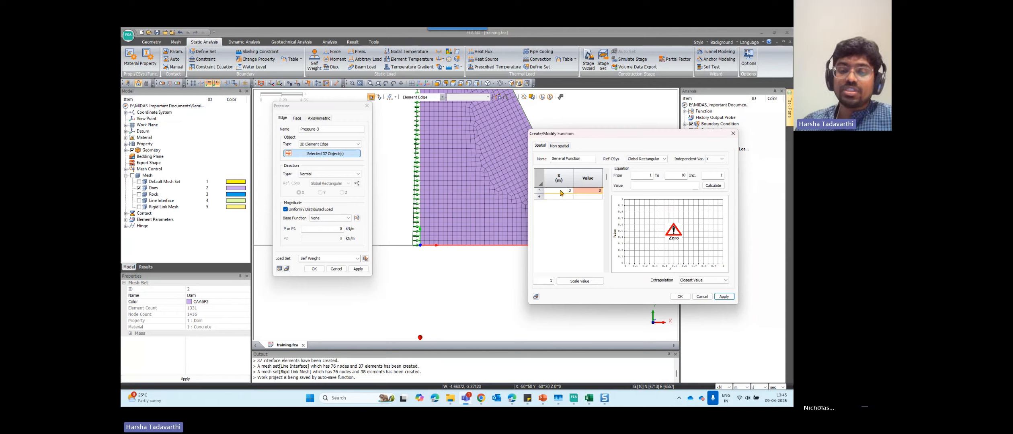
pyautogui.press('Tab')
pyautogui.write('2')
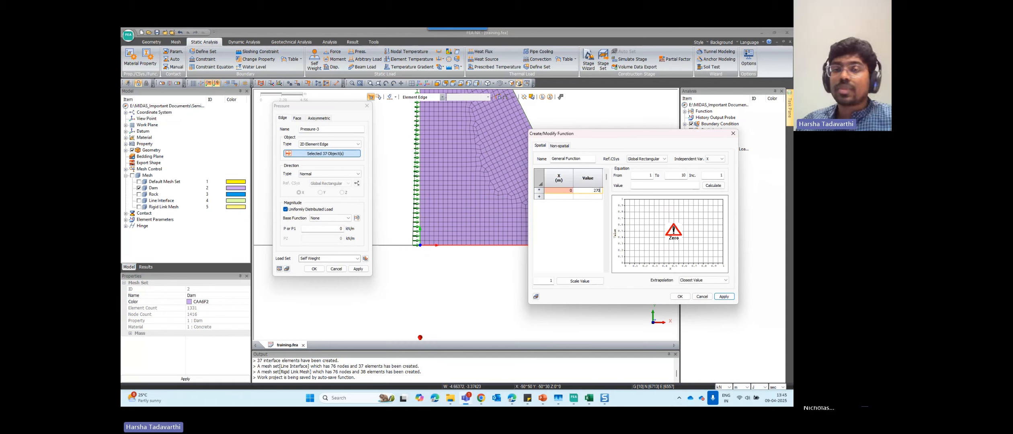
pyautogui.press('Tab')
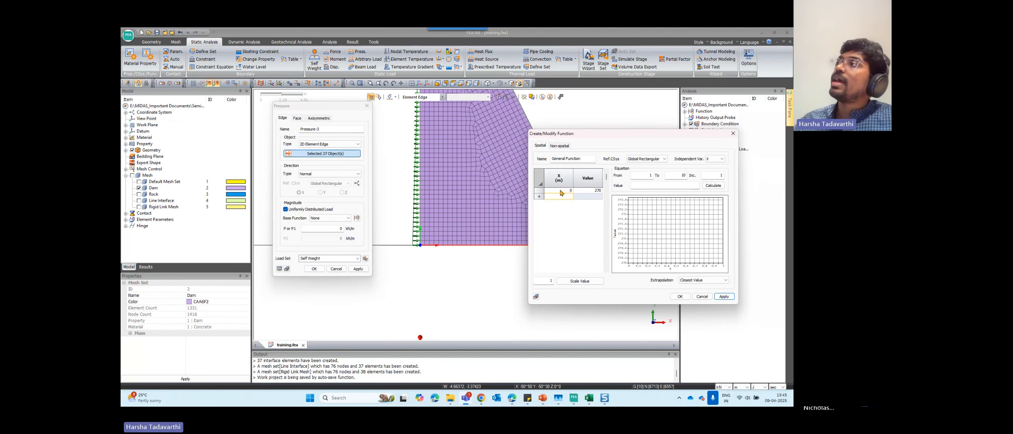
# Add a second function point with the value 50 at X = 18.5 m.
pyautogui.write('18.5')
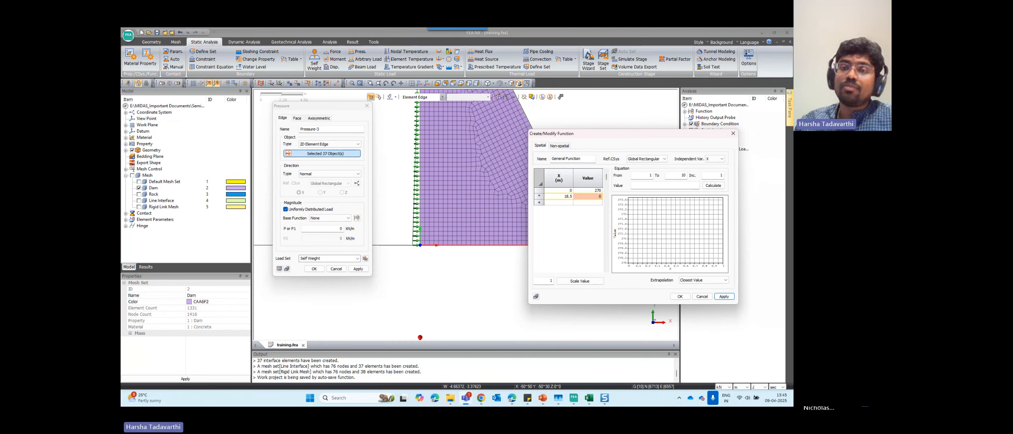
pyautogui.press('Tab')
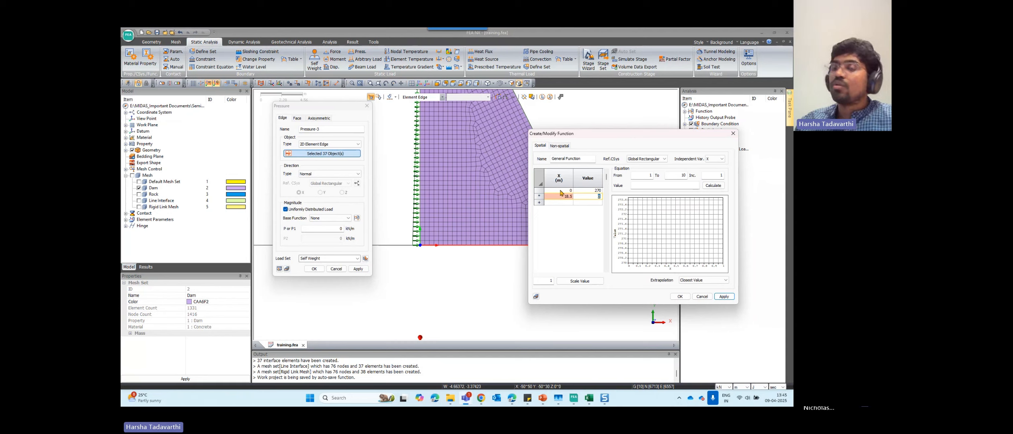
pyautogui.write('50')
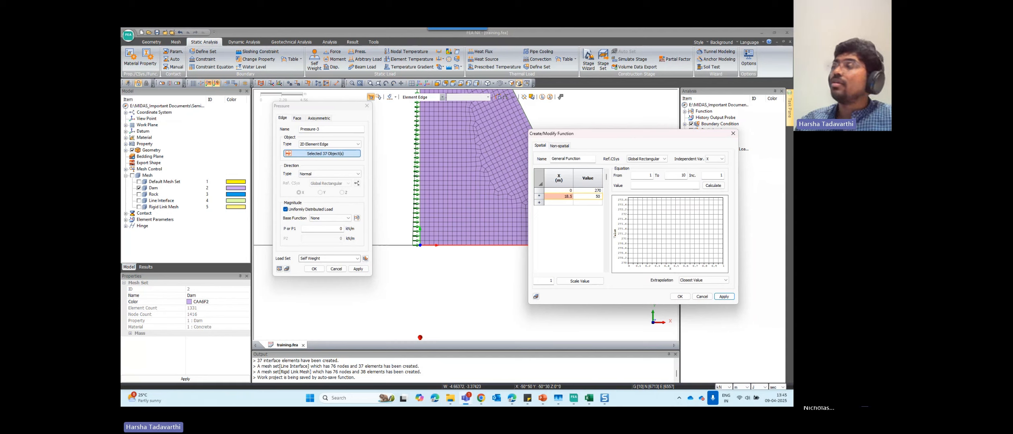
pyautogui.press('Tab')
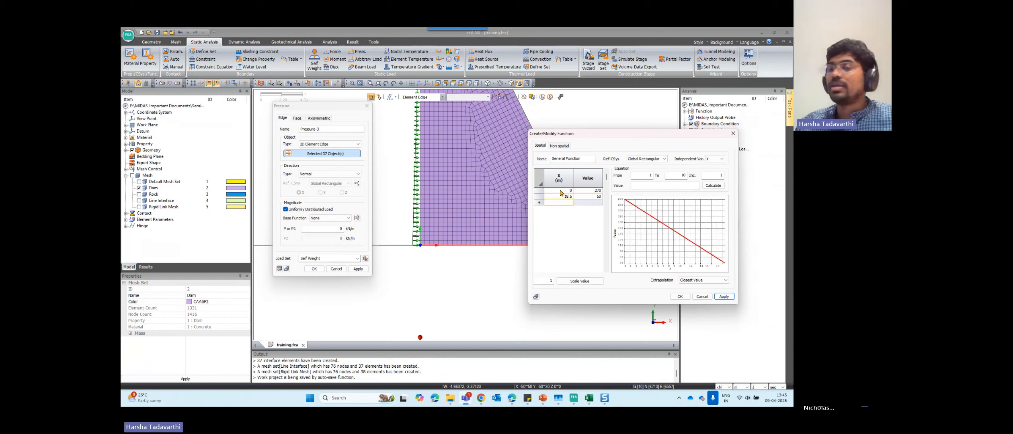
# Name the function Uplift Pressure and save it.
pyautogui.doubleClick(573, 158)
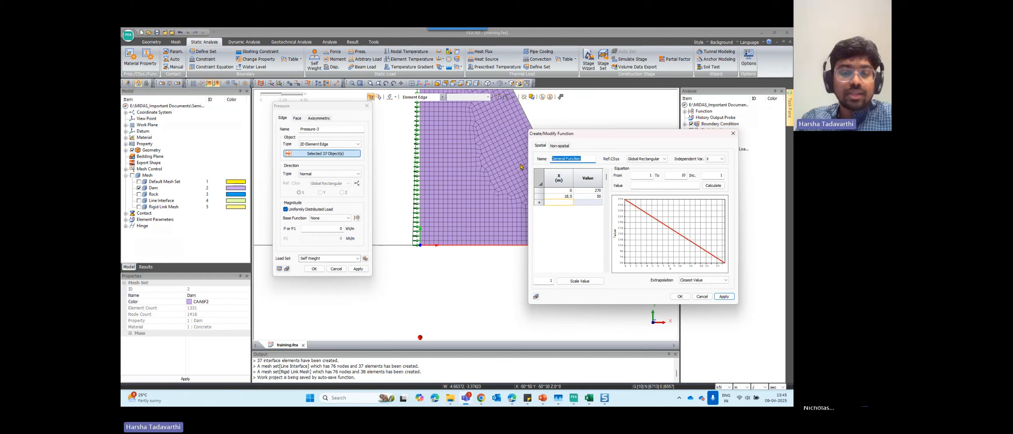
pyautogui.write('Uplift Pr')
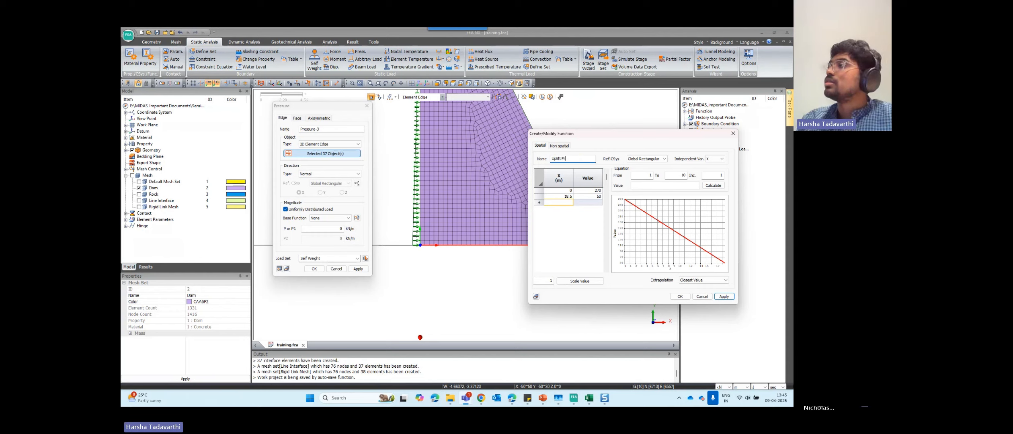
pyautogui.write('essuyre')
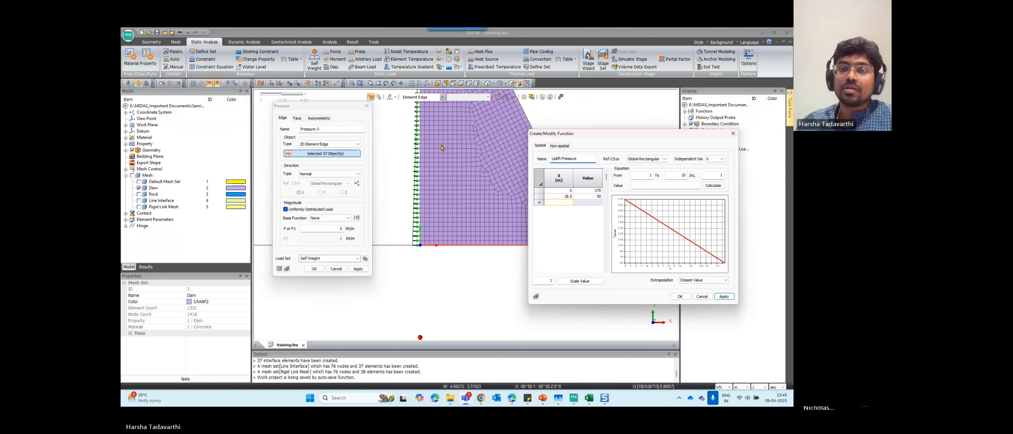
pyautogui.click(595, 215)
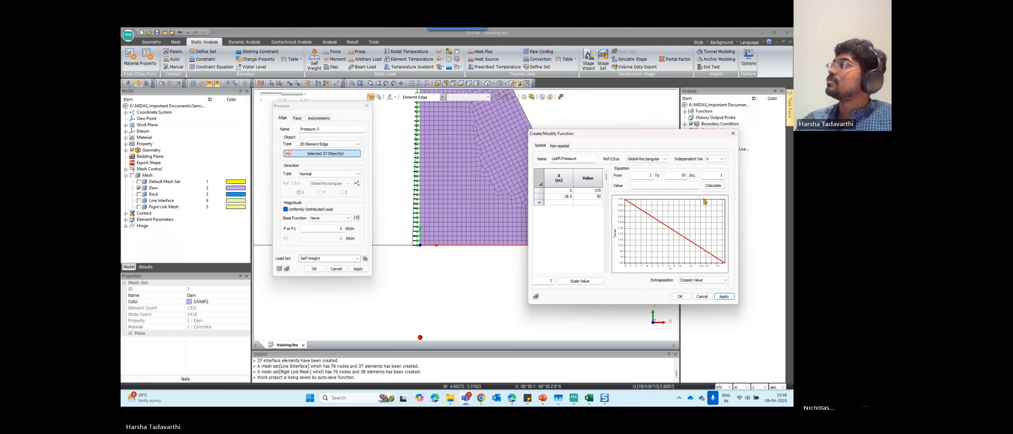
pyautogui.click(680, 296)
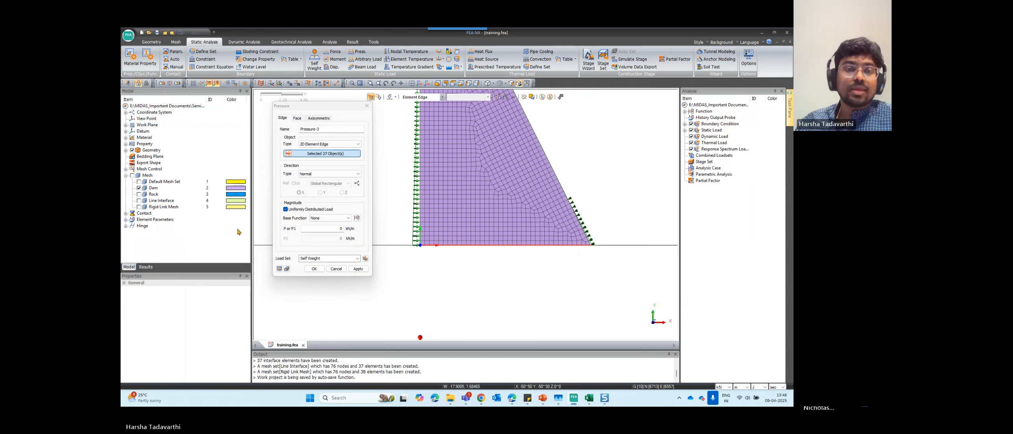
# Assign the Uplift Pressure base function to the dam-base edge load with a magnitude of 1.
pyautogui.click(329, 217)
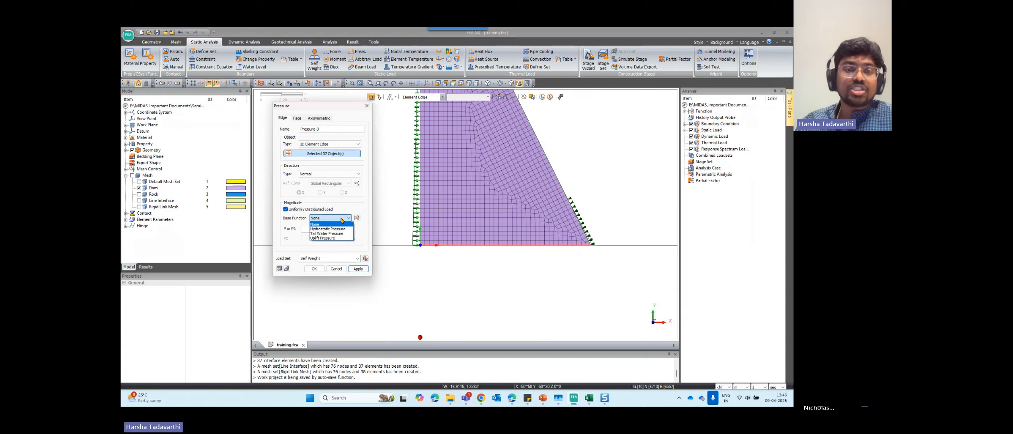
pyautogui.click(331, 238)
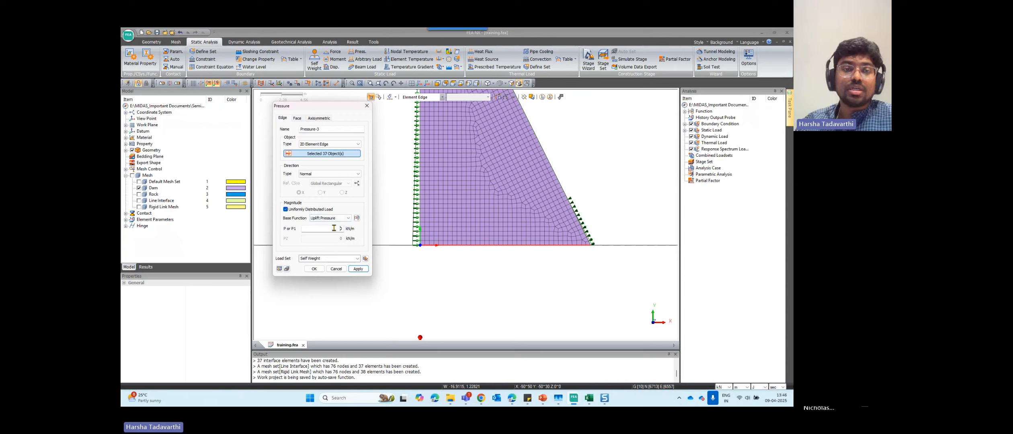
pyautogui.click(334, 228)
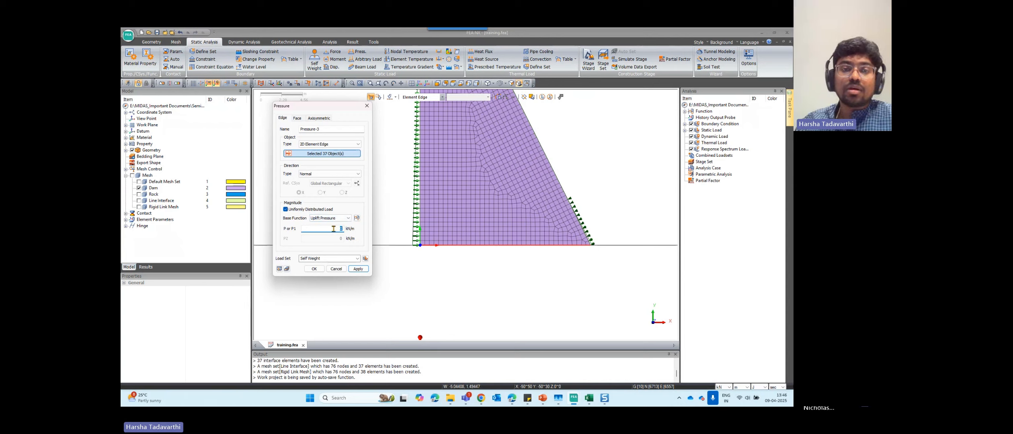
pyautogui.write('1')
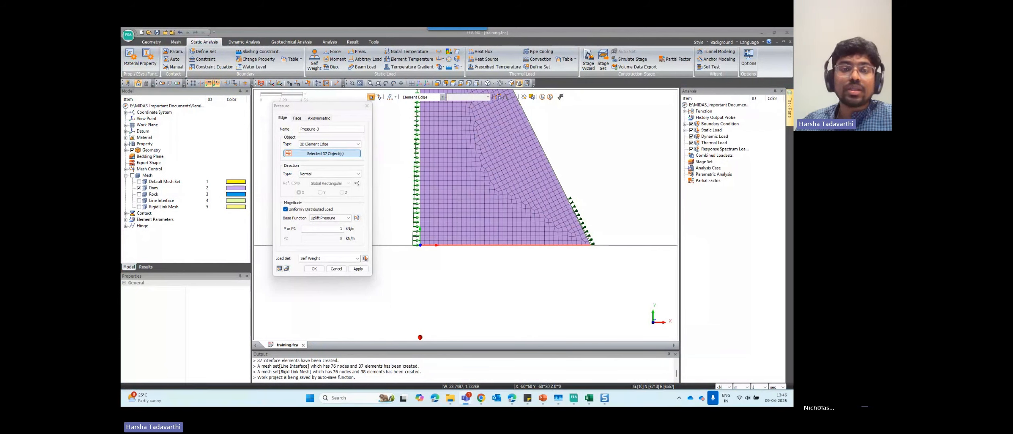
# Put the load in a new load set named Uplift Pressure, preview the arrows along the dam base, and create the load.
pyautogui.click(345, 235)
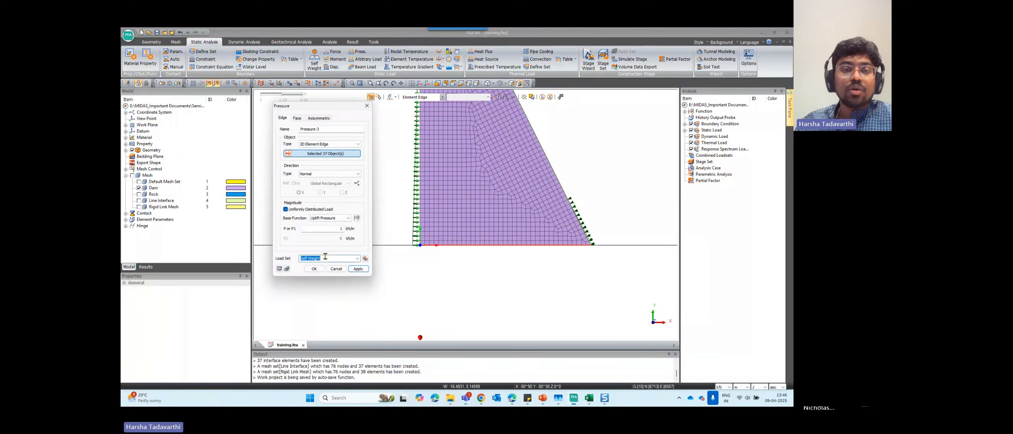
pyautogui.write('Upli')
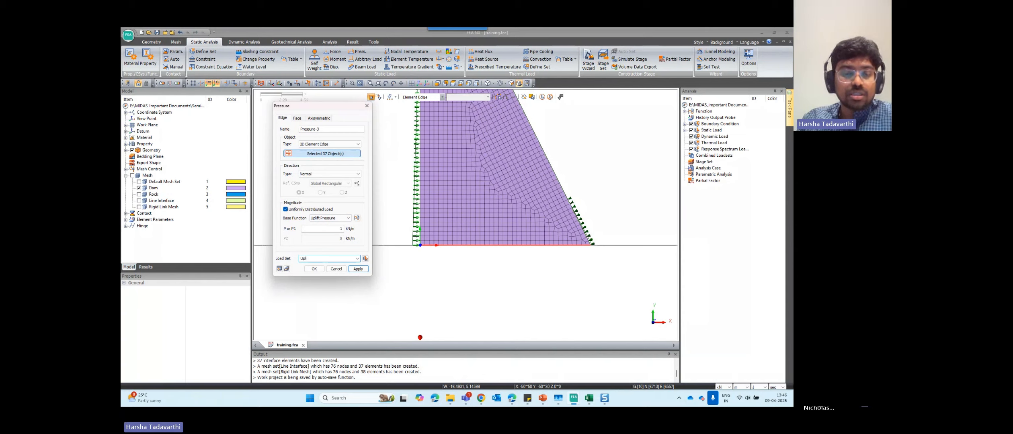
pyautogui.write('ft Pressure')
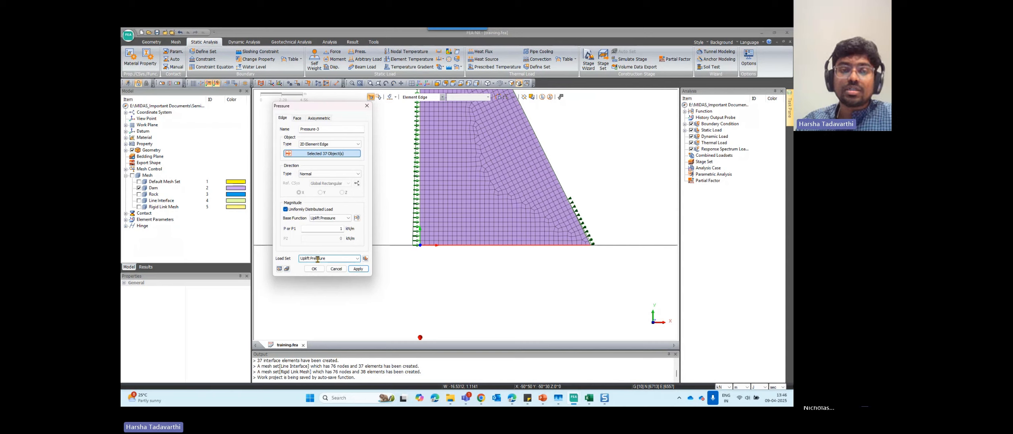
pyautogui.click(279, 270)
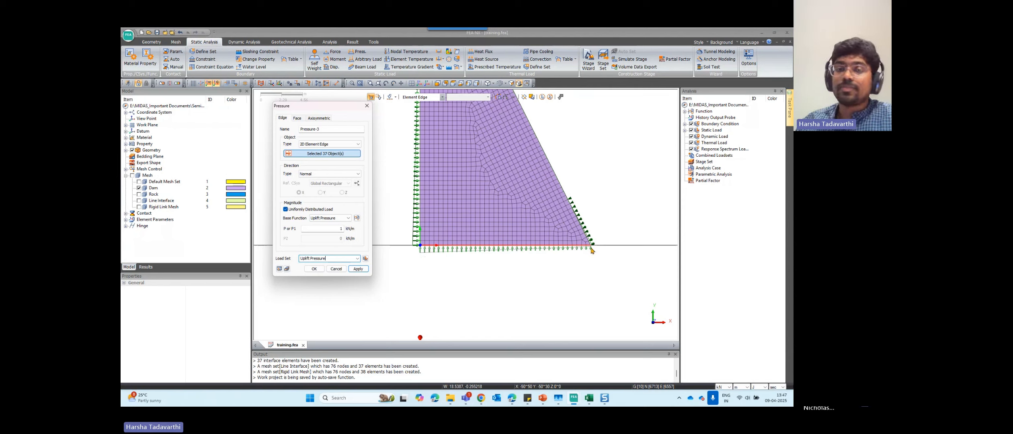
pyautogui.scroll(-5, 546, 250)
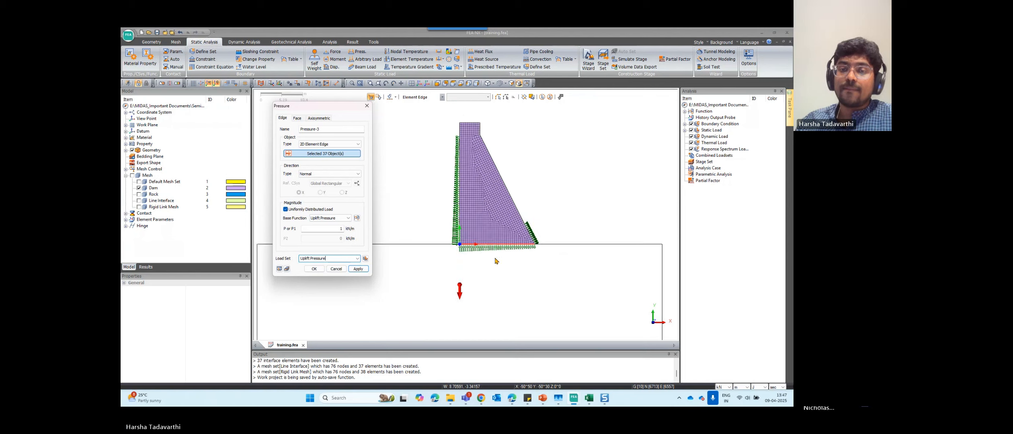
pyautogui.click(314, 269)
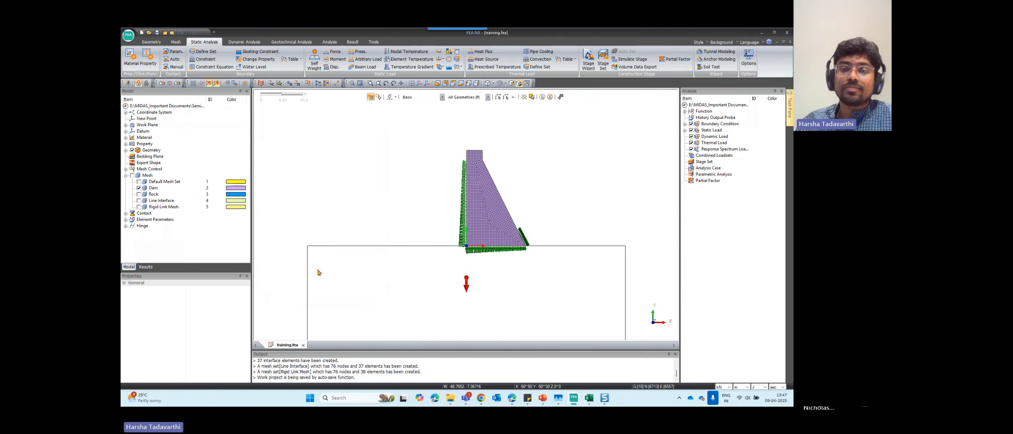
# Show all mesh sets again to display the complete dam and rock model with its loads and supports.
pyautogui.scroll(-2, 498, 130)
pyautogui.scroll(-2, 499, 130)
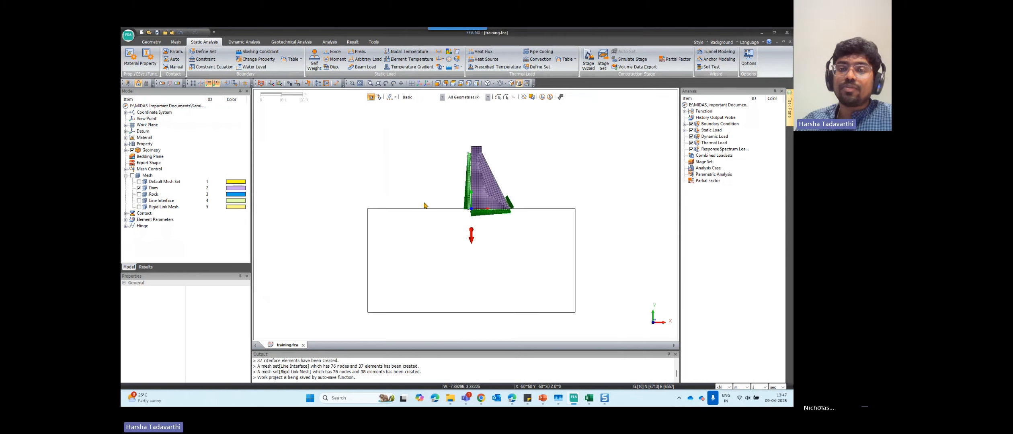
pyautogui.click(132, 176)
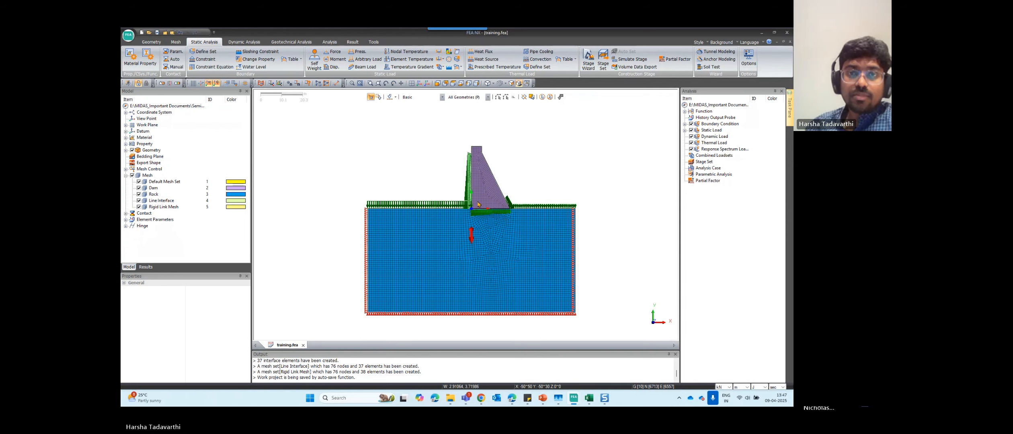
pyautogui.click(439, 83)
pyautogui.scroll(2, 401, 243)
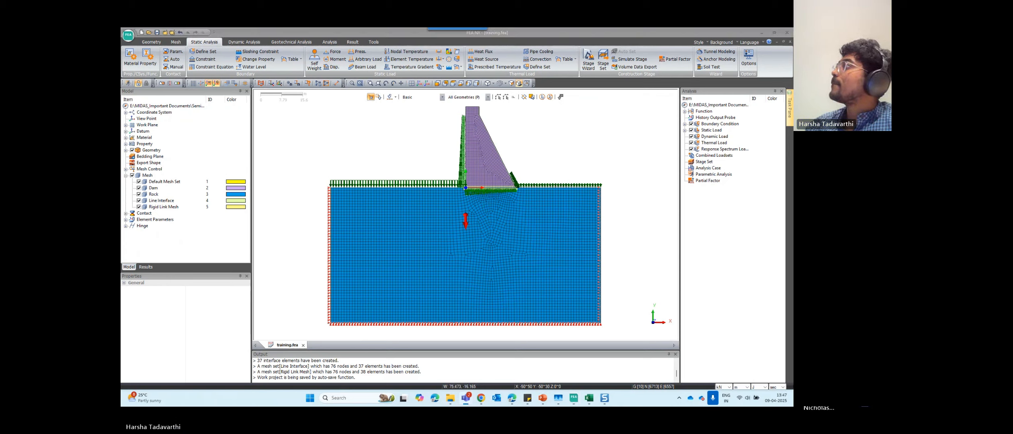
pyautogui.hotkey('alt', 'Tab')
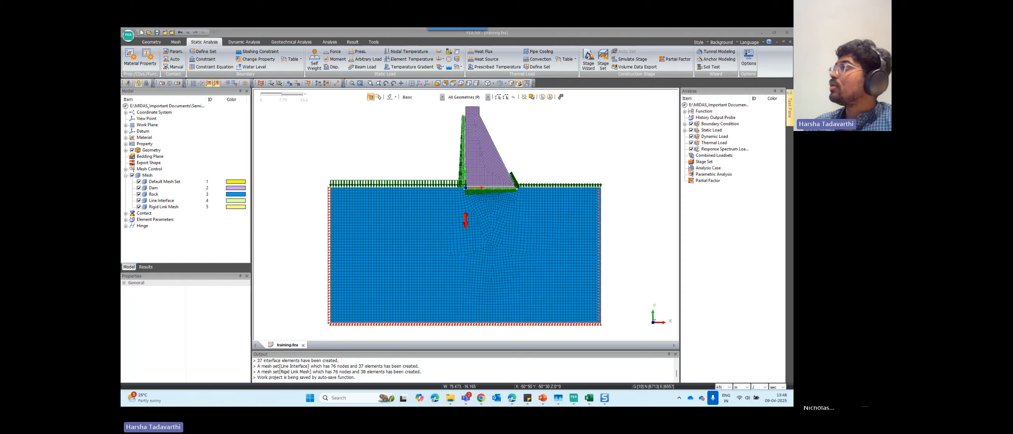
pyautogui.press('super+d')
pyautogui.press('super+d')
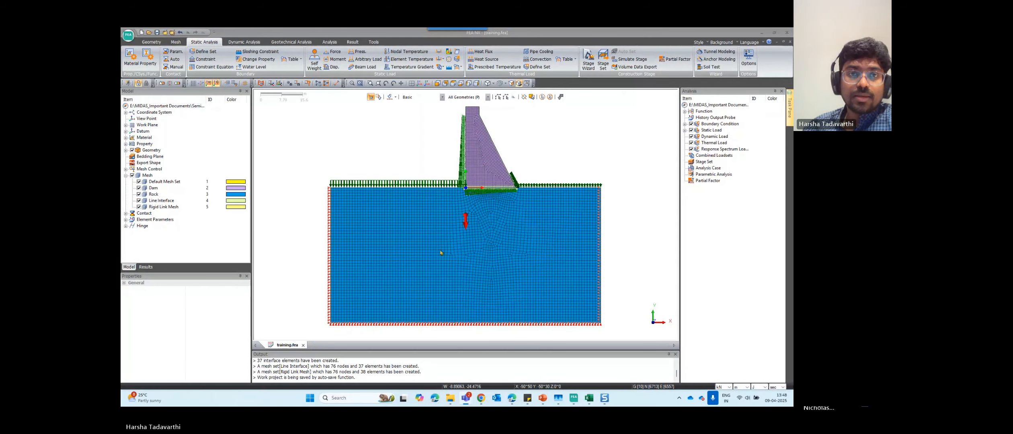
pyautogui.click(384, 120)
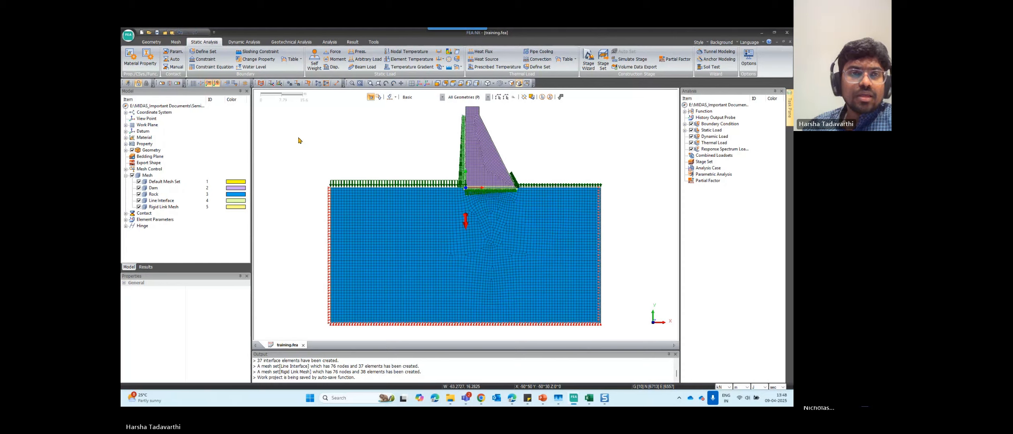
pyautogui.press('ctrl')
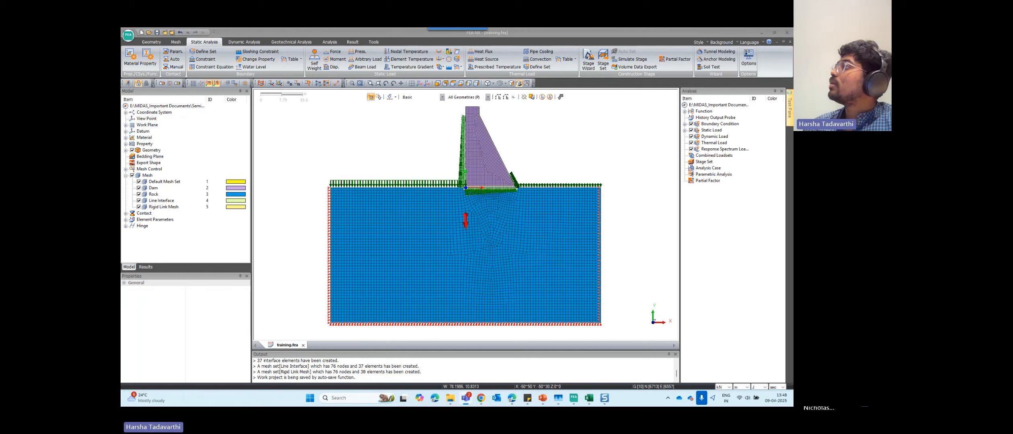
pyautogui.hotkey('alt', 'Tab')
pyautogui.hotkey('alt', 'Tab')
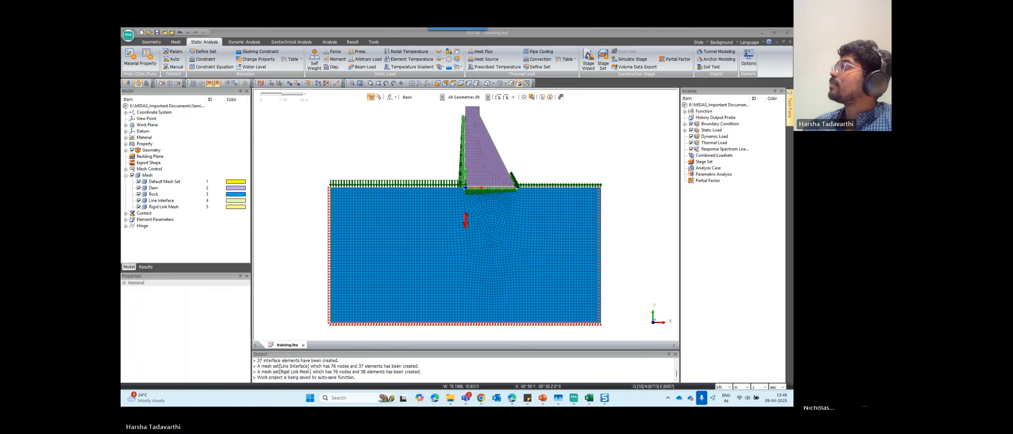
pyautogui.press('super+d')
pyautogui.press('super+d')
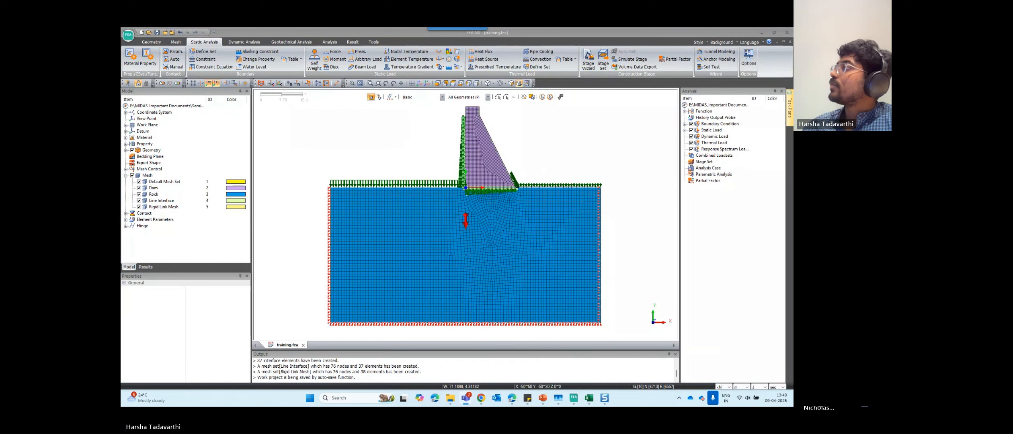
pyautogui.press('super+d')
pyautogui.press('super+d')
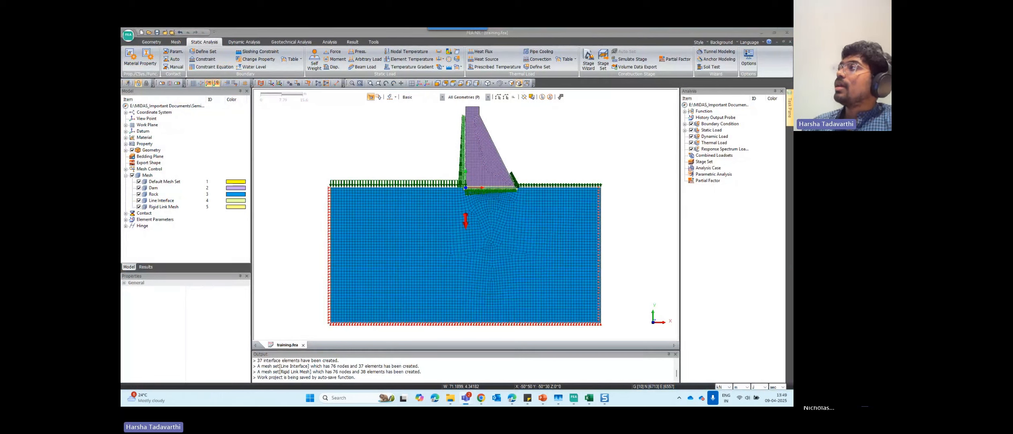
pyautogui.click(368, 156)
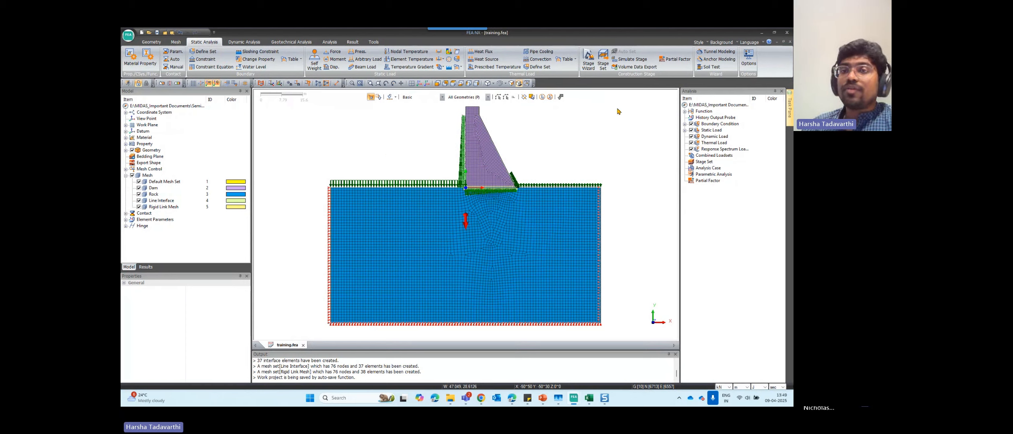
# Add a construction stage set named Dam with the Stress stage type.
pyautogui.click(603, 64)
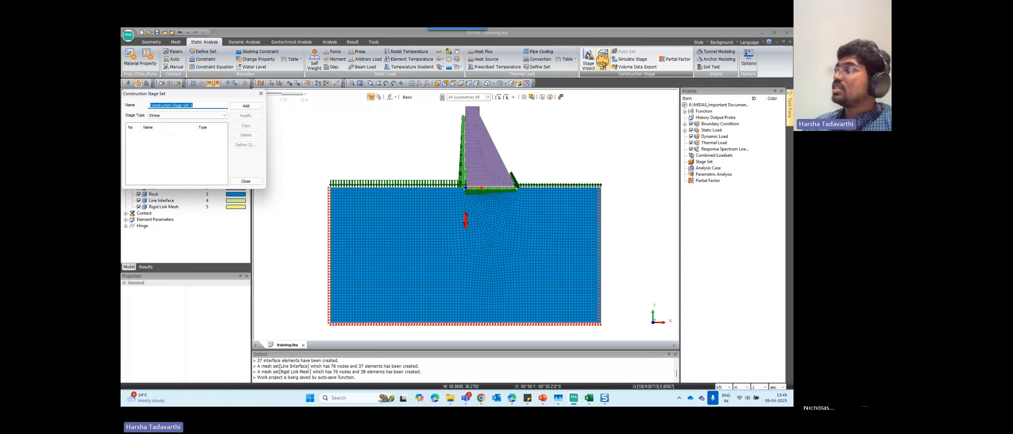
pyautogui.click(154, 116)
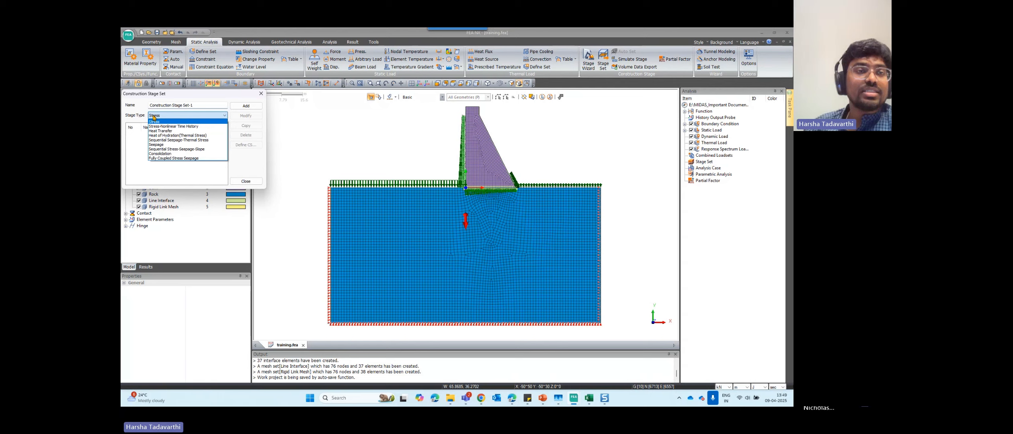
pyautogui.click(178, 122)
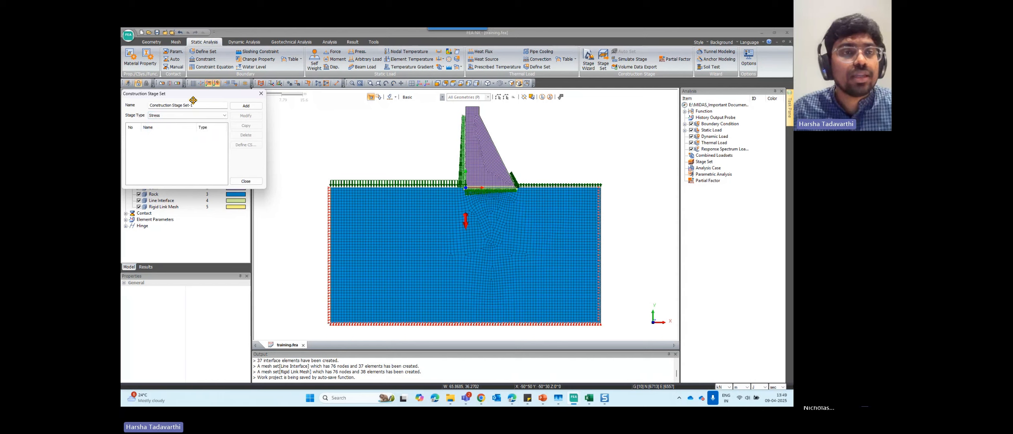
pyautogui.moveTo(202, 105); pyautogui.dragTo(124, 112)
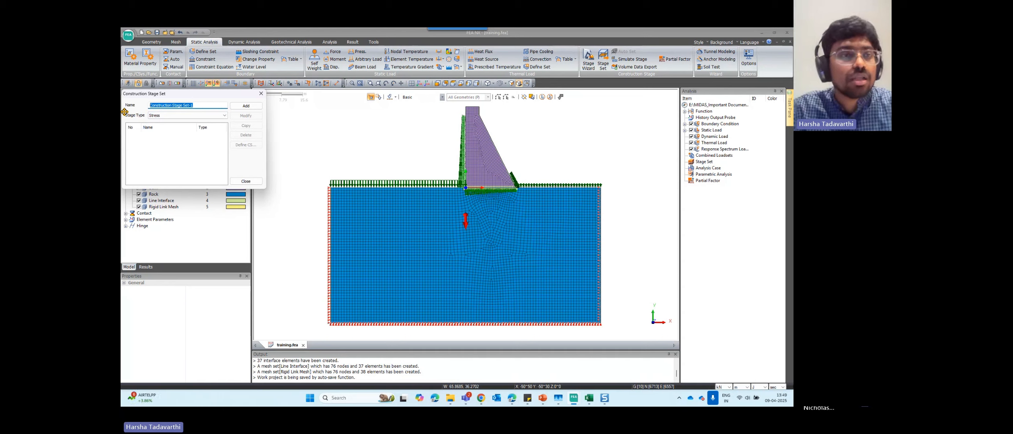
pyautogui.write('Dam')
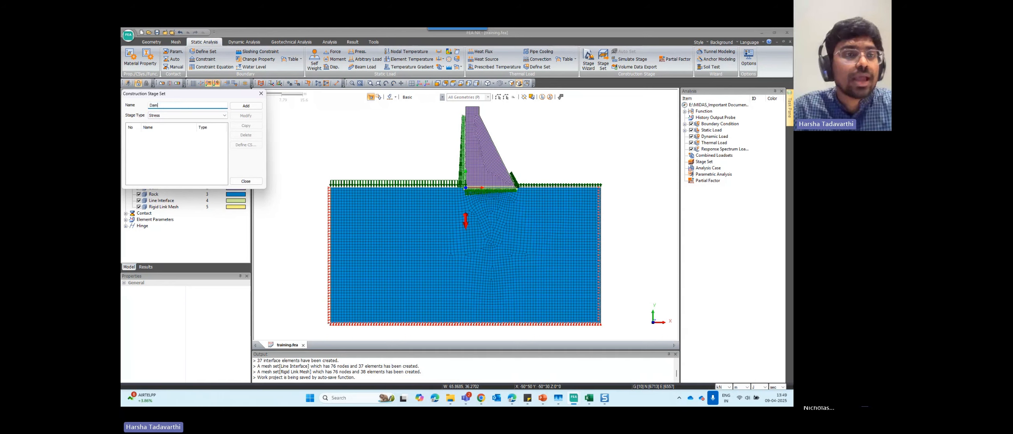
pyautogui.click(254, 108)
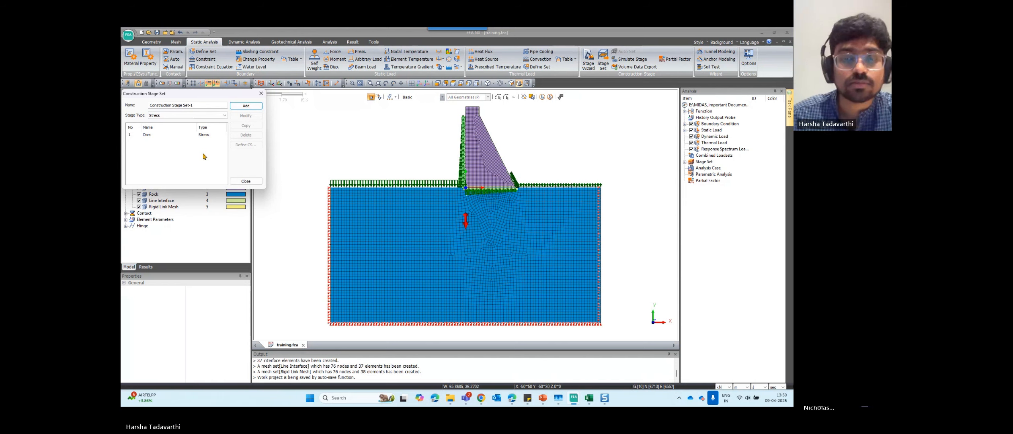
# Select the Dam stage set, reapply its Stress settings and open its construction stage definition.
pyautogui.click(159, 135)
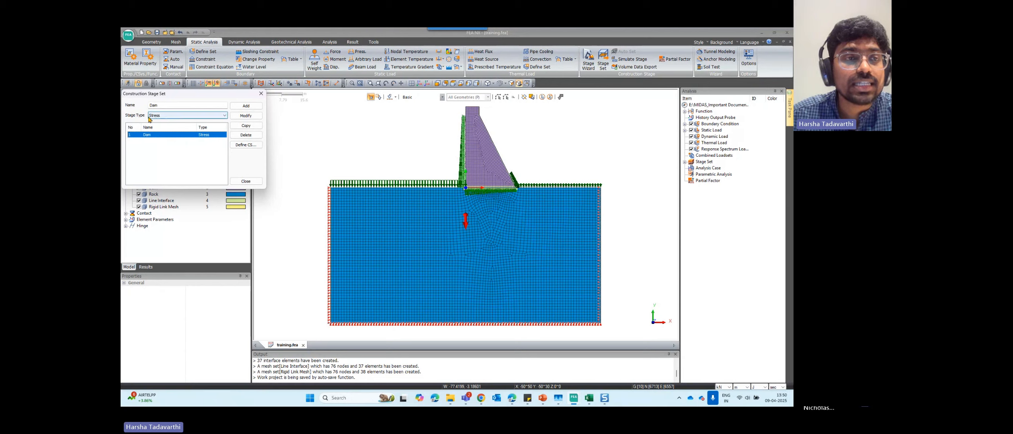
pyautogui.click(169, 106)
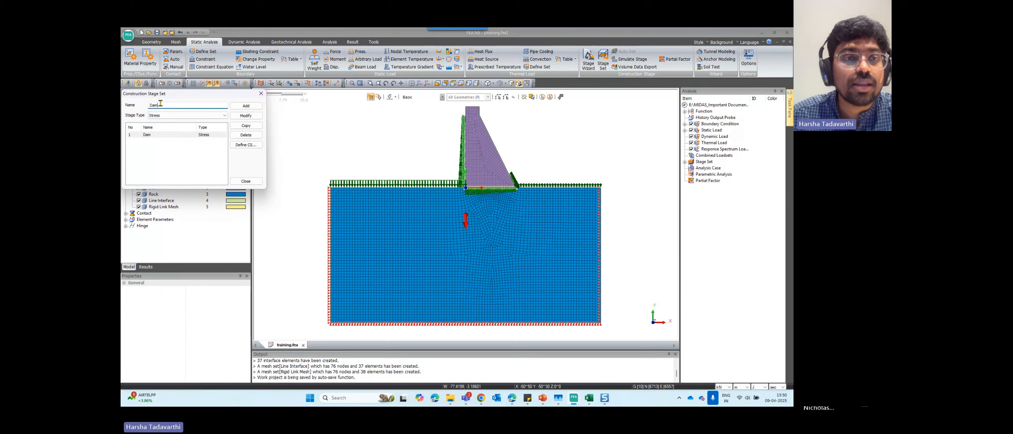
pyautogui.click(214, 135)
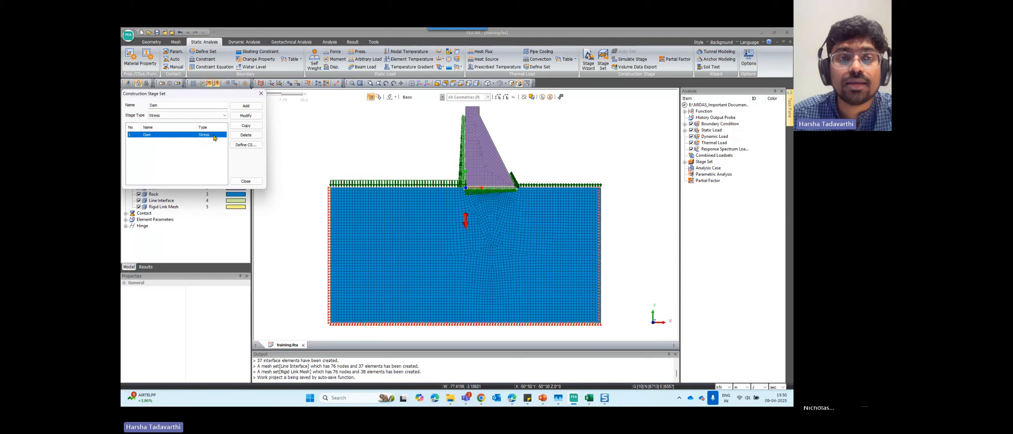
pyautogui.click(245, 116)
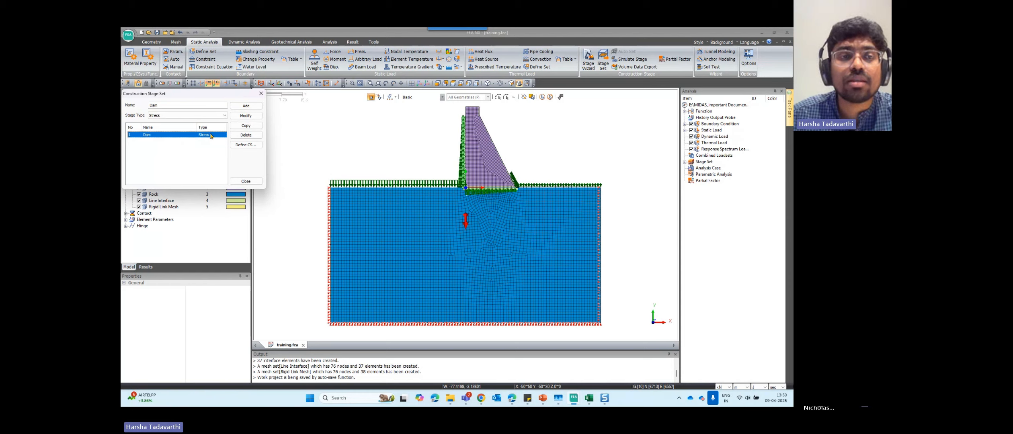
pyautogui.click(245, 116)
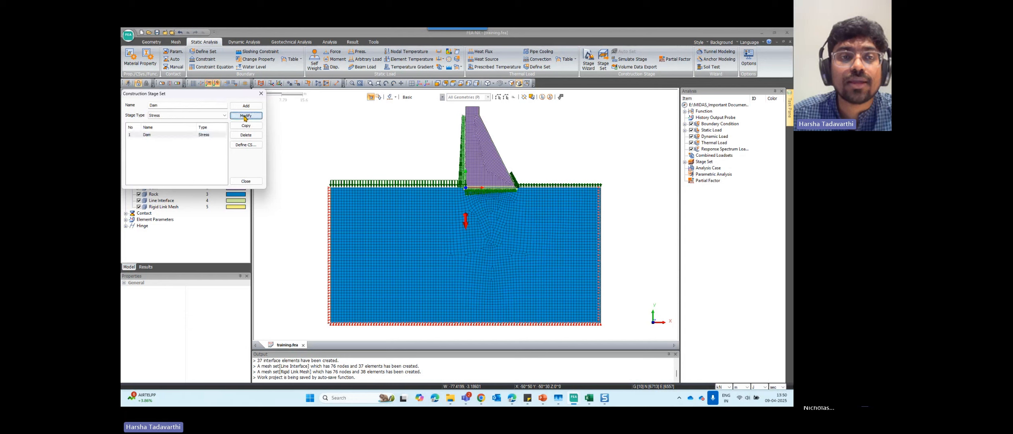
pyautogui.click(208, 137)
pyautogui.click(250, 146)
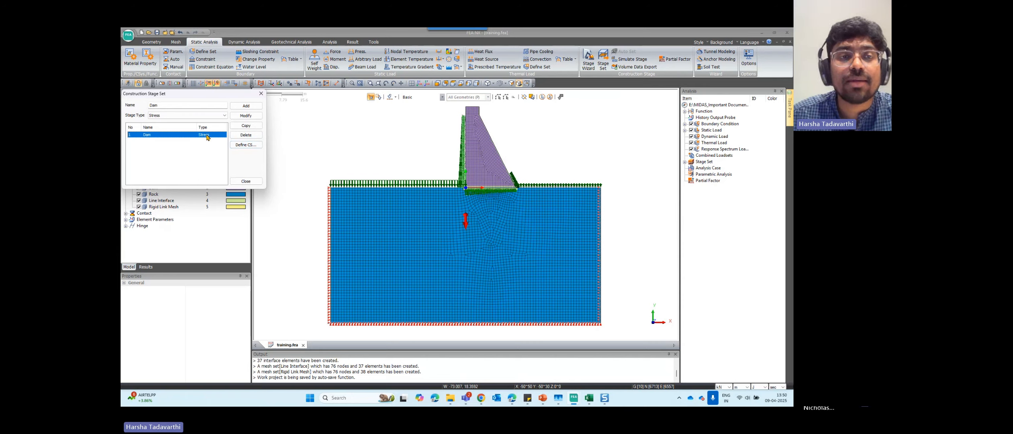
pyautogui.click(254, 144)
pyautogui.click(255, 144)
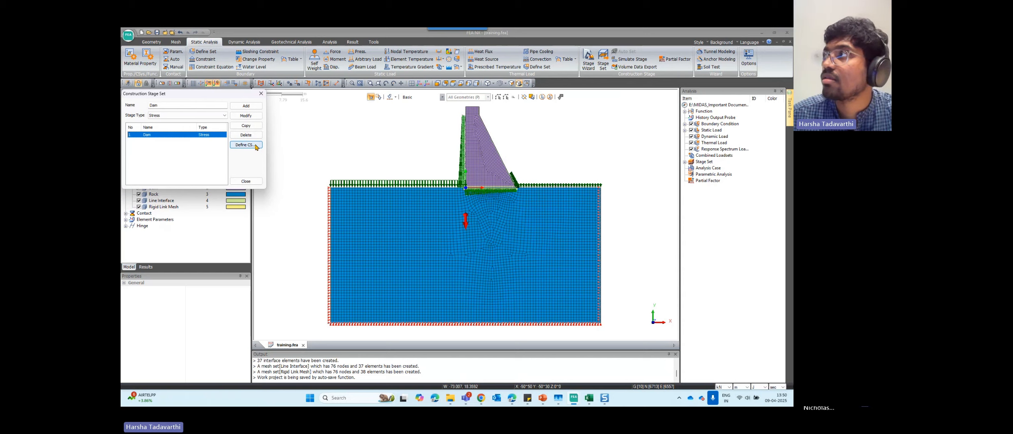
pyautogui.click(255, 146)
pyautogui.click(256, 146)
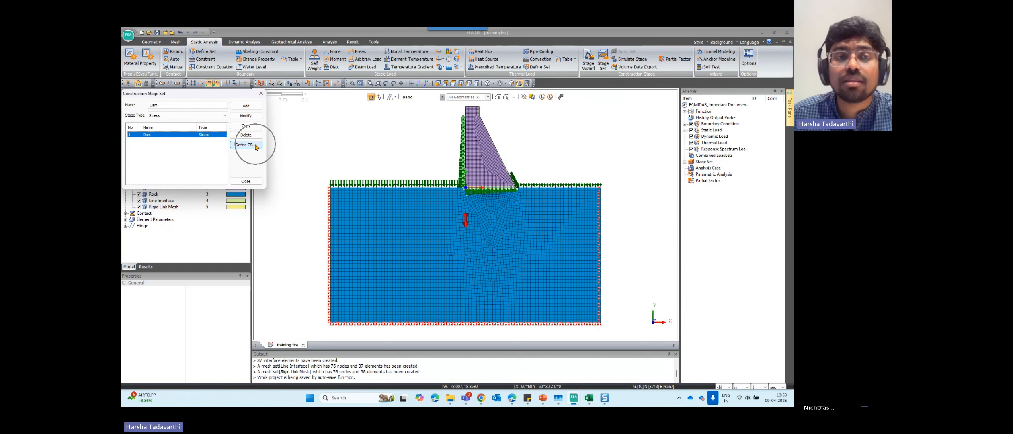
pyautogui.click(255, 145)
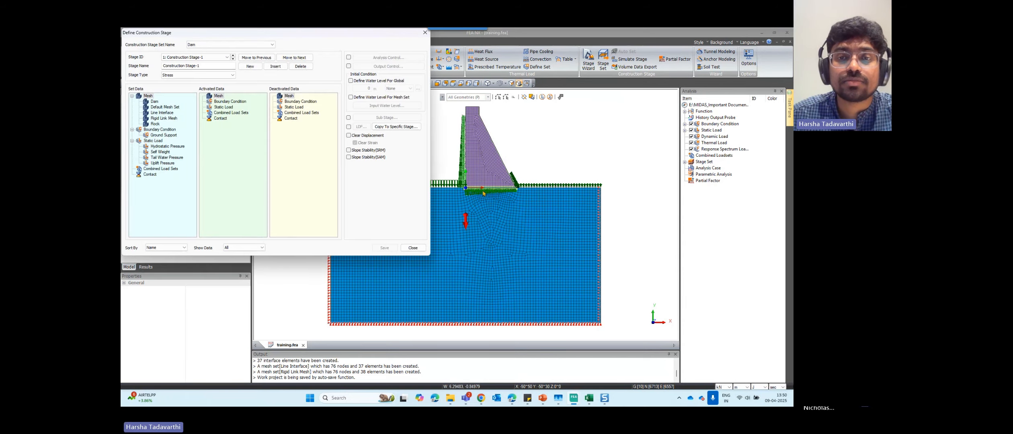
# Move the stage definition dialog clear of the model and limit the displayed data to Activate.
pyautogui.moveTo(352, 33); pyautogui.dragTo(320, 90)
pyautogui.scroll(-2, 543, 169)
pyautogui.scroll(1, 553, 225)
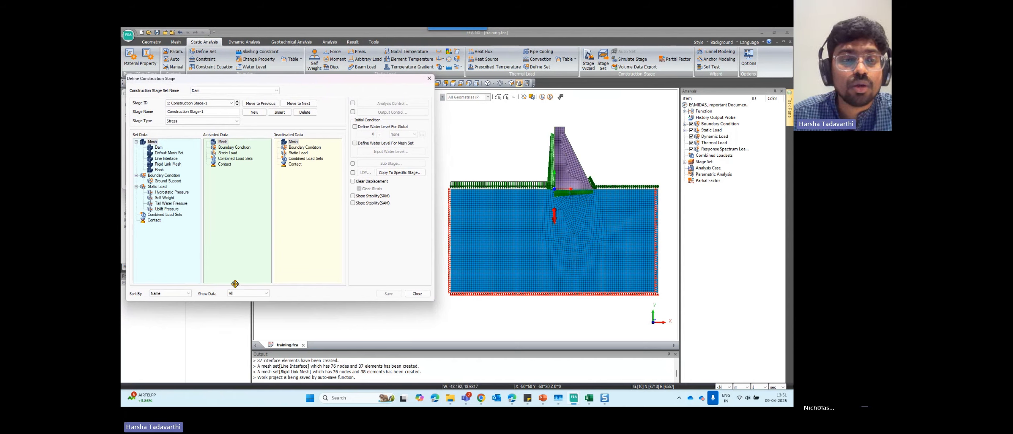
pyautogui.press('ctrl')
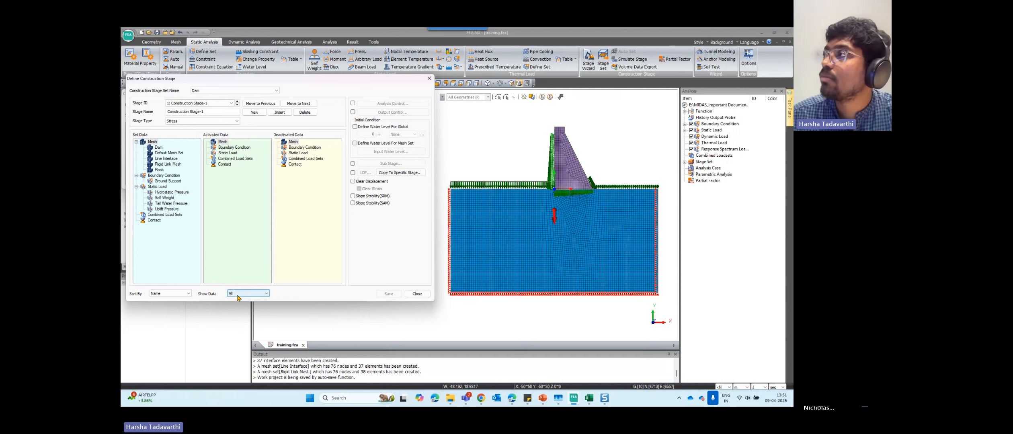
pyautogui.click(236, 296)
pyautogui.click(236, 304)
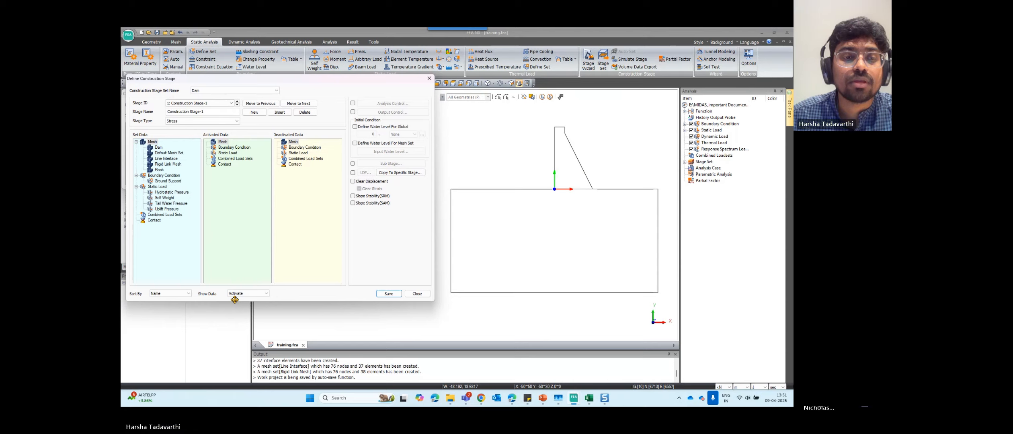
pyautogui.click(235, 292)
pyautogui.click(239, 304)
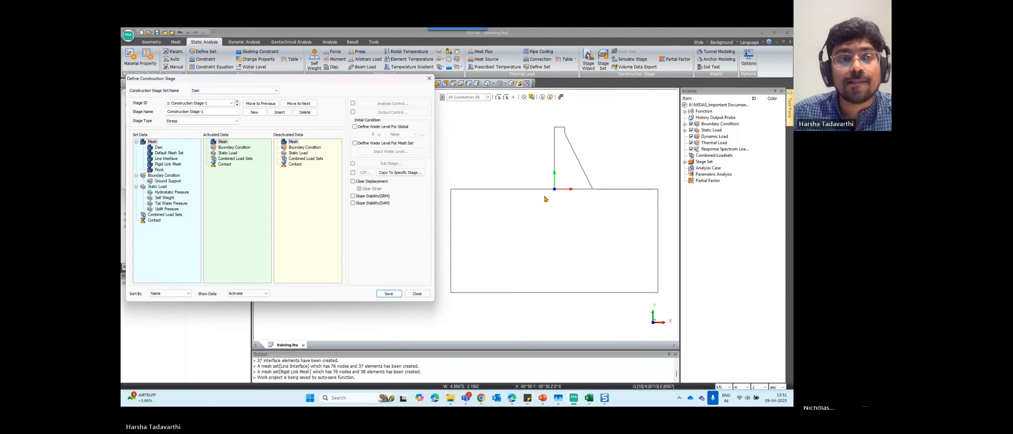
pyautogui.click(246, 294)
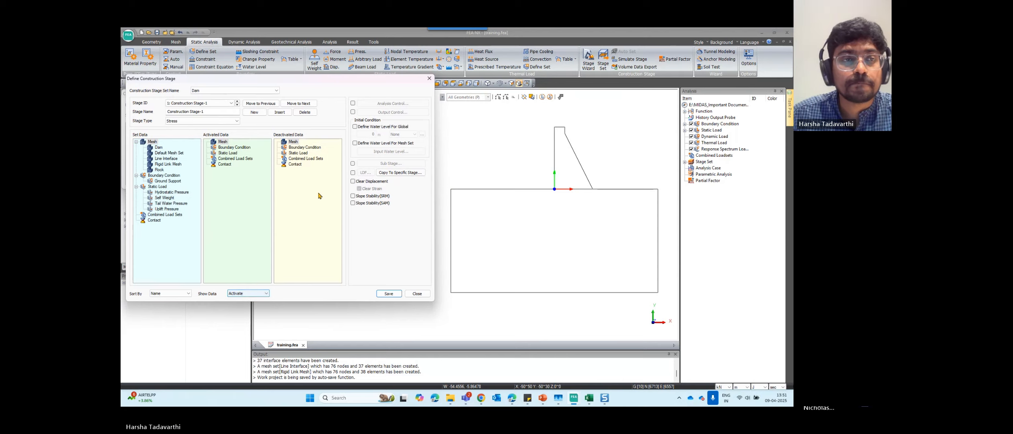
# Name the first construction stage Insitu.
pyautogui.click(213, 112)
pyautogui.moveTo(213, 113); pyautogui.dragTo(138, 115)
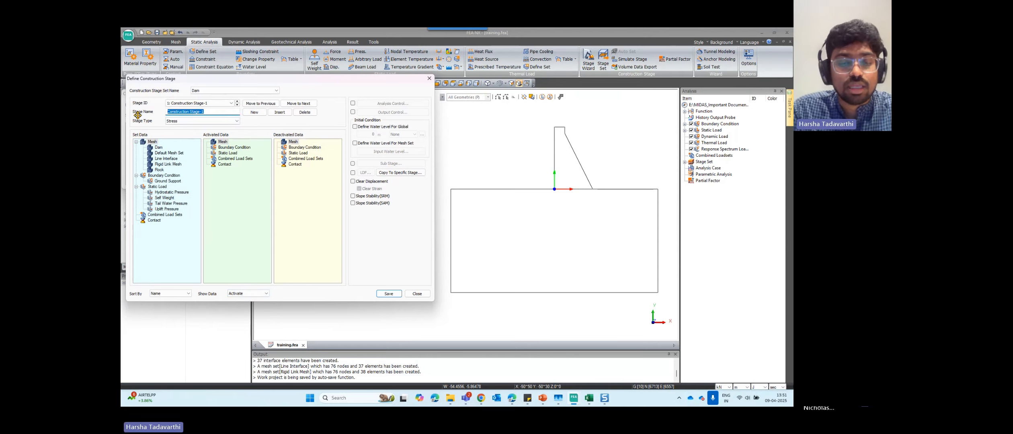
pyautogui.write('Insitu')
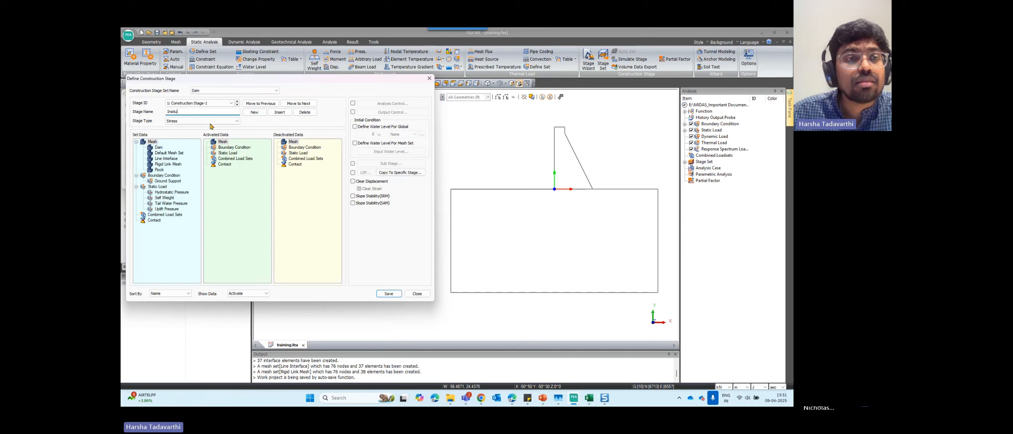
pyautogui.moveTo(191, 111); pyautogui.dragTo(165, 117)
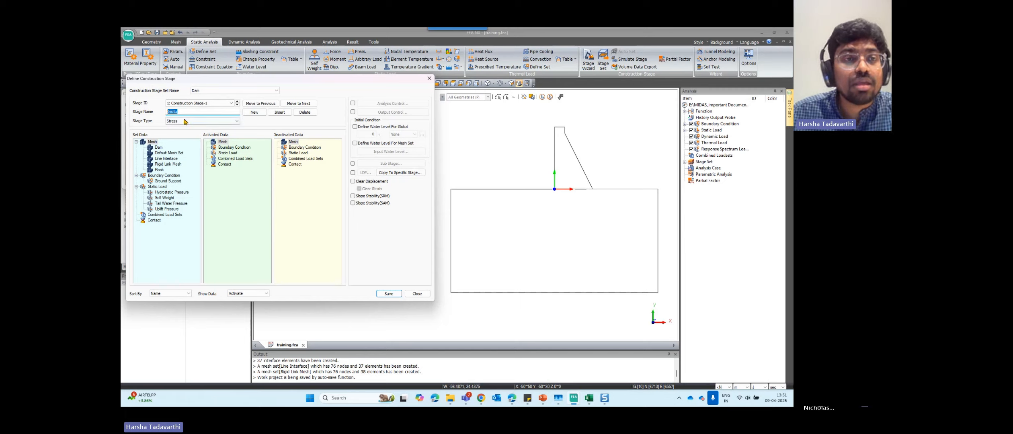
pyautogui.click(222, 187)
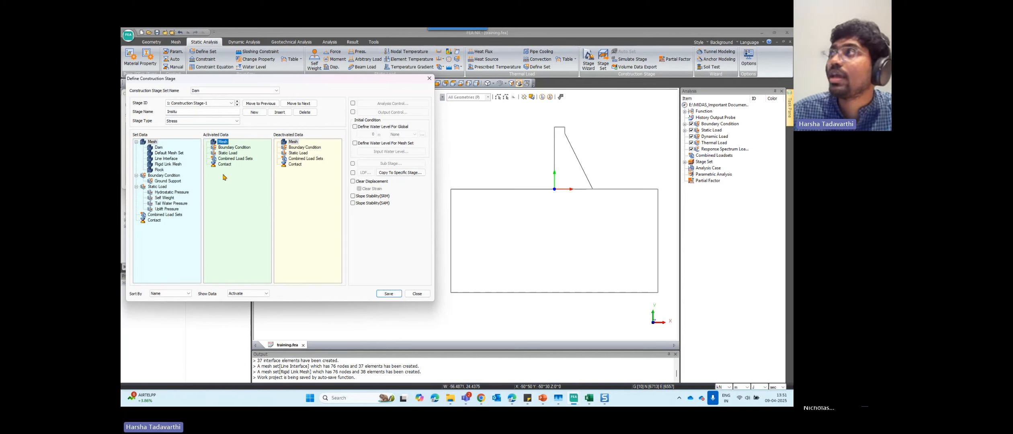
# Activate the Rock mesh, the Ground Support boundary condition and the Self Weight load in the Insitu stage.
pyautogui.click(158, 171)
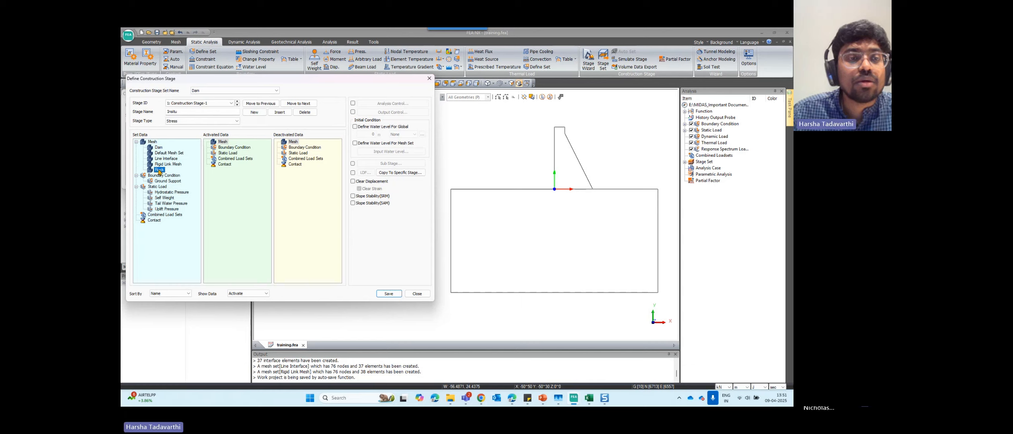
pyautogui.rightClick(159, 171)
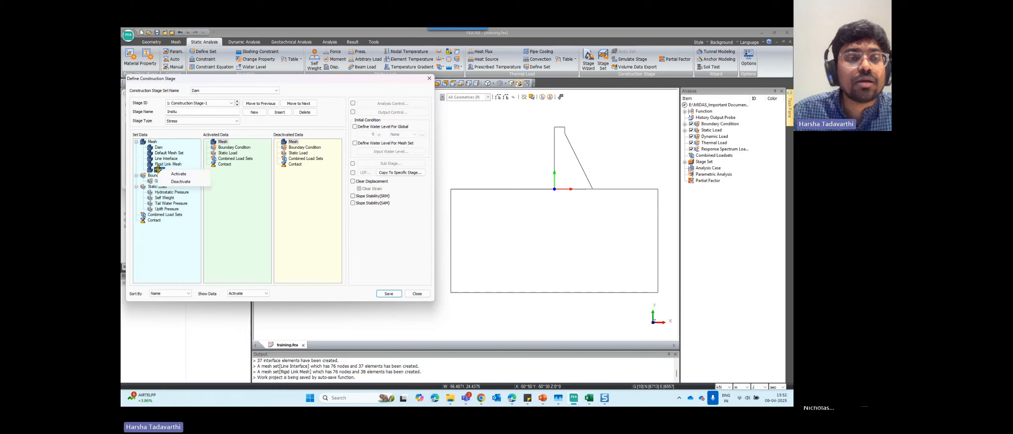
pyautogui.click(174, 173)
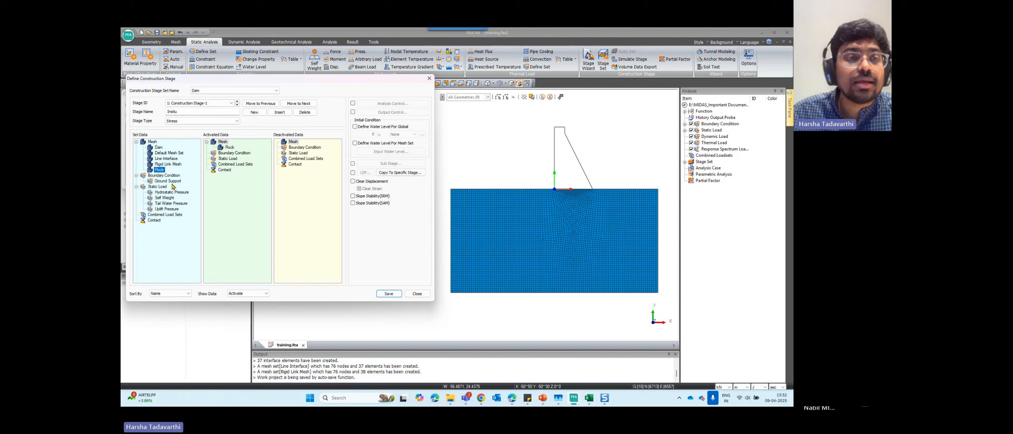
pyautogui.moveTo(168, 181); pyautogui.dragTo(241, 189)
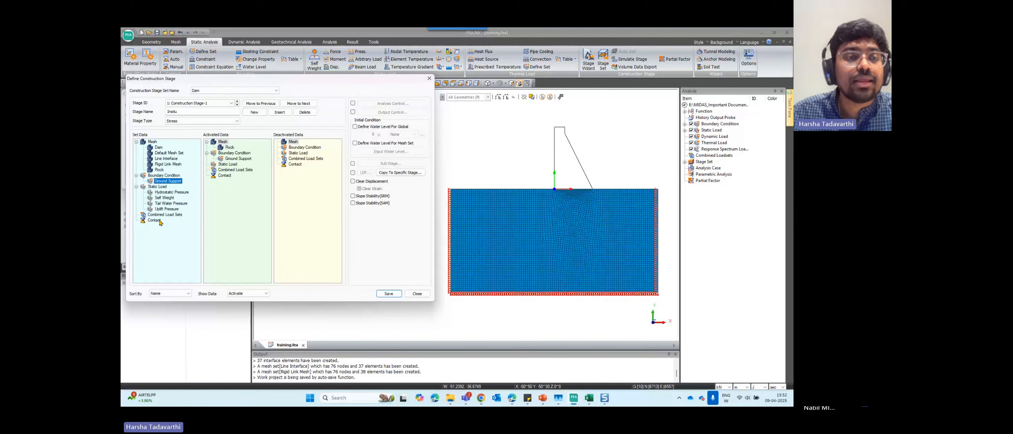
pyautogui.moveTo(164, 198); pyautogui.dragTo(241, 187)
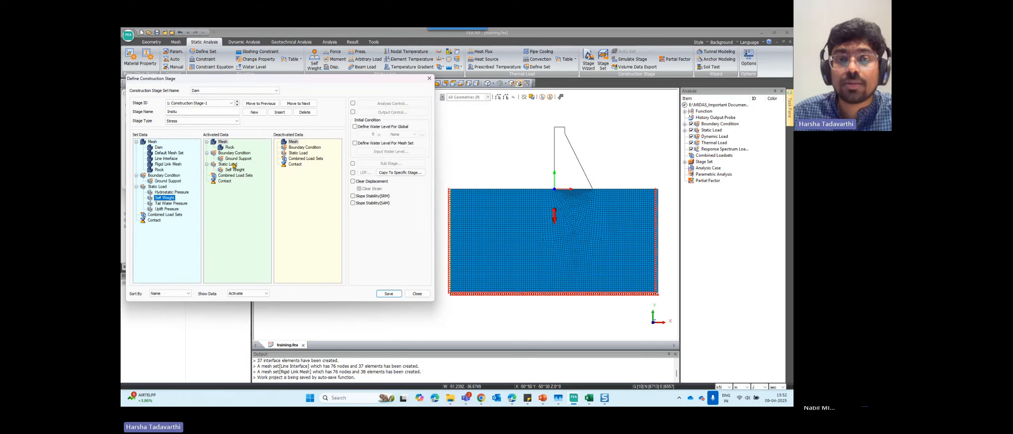
# Enable Clear Displacement with Clear Strain for the Insitu stage and save it.
pyautogui.click(367, 183)
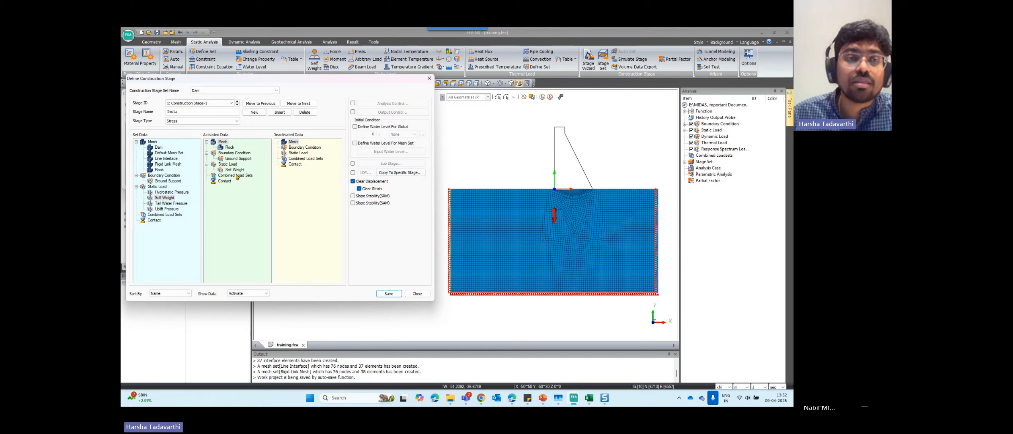
pyautogui.click(390, 293)
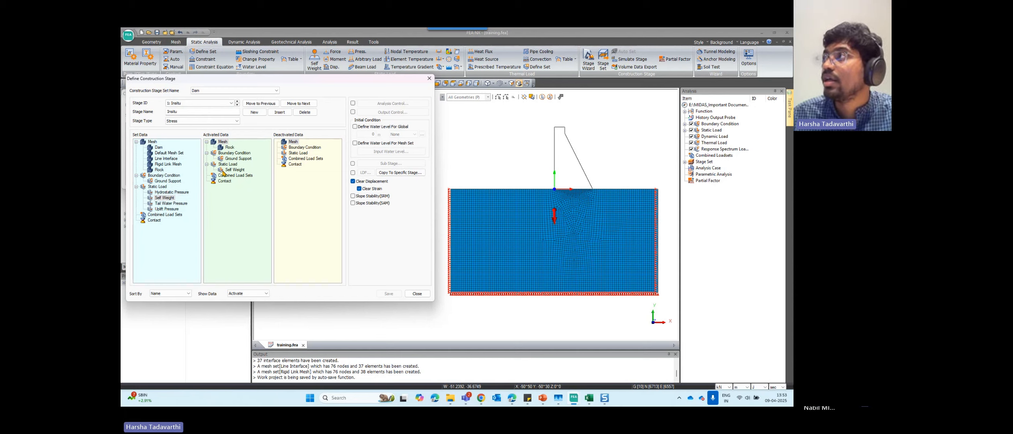
# Add a second construction stage to the Dam set and name it Dam.
pyautogui.click(254, 114)
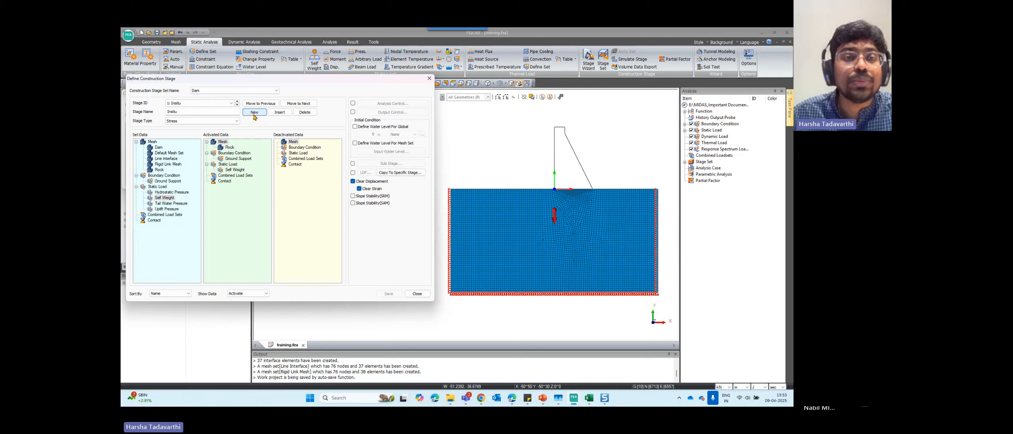
pyautogui.click(254, 116)
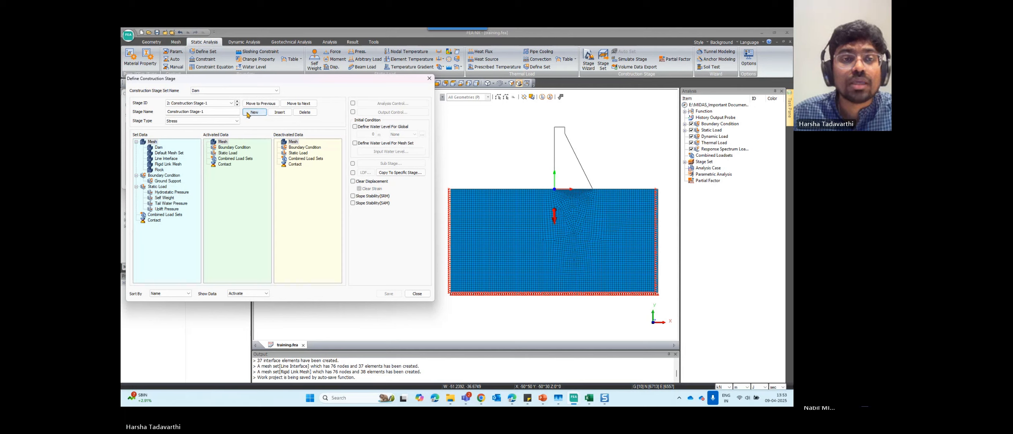
pyautogui.click(224, 104)
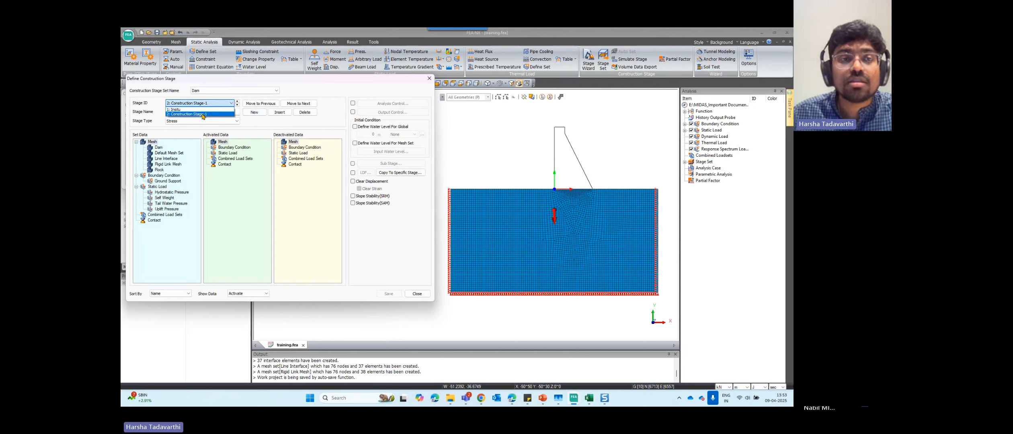
pyautogui.click(226, 115)
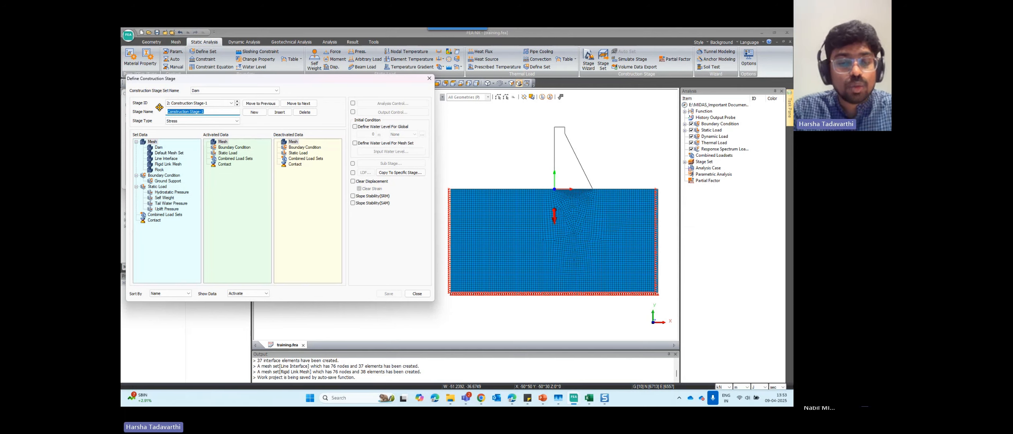
pyautogui.write('Dam')
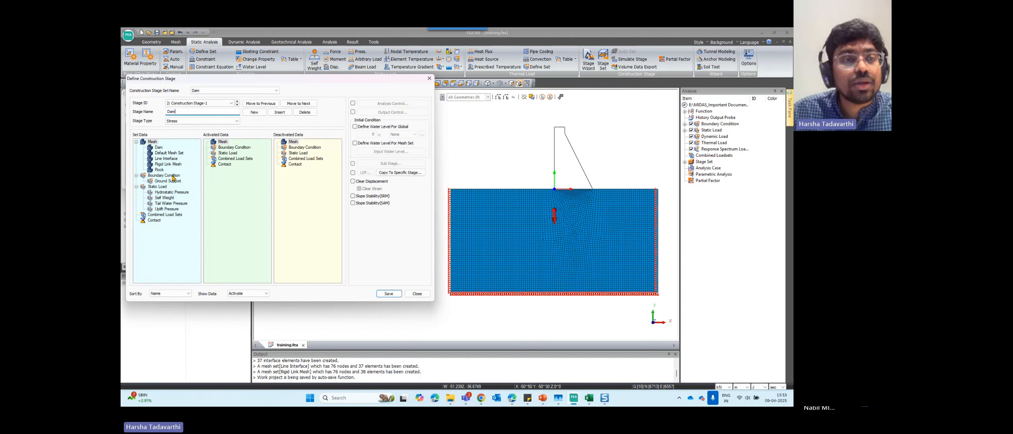
# Activate the Dam and Line Interface meshes in the Dam stage and save the stage.
pyautogui.moveTo(159, 148); pyautogui.dragTo(242, 195)
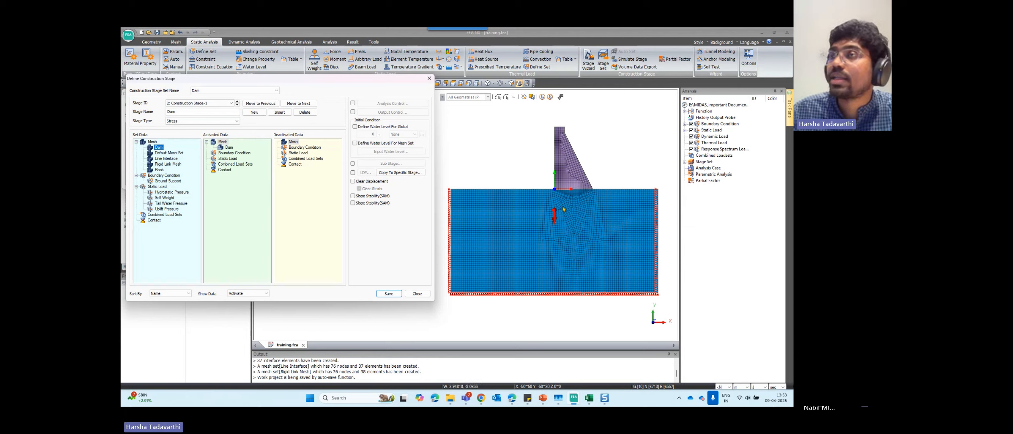
pyautogui.click(165, 158)
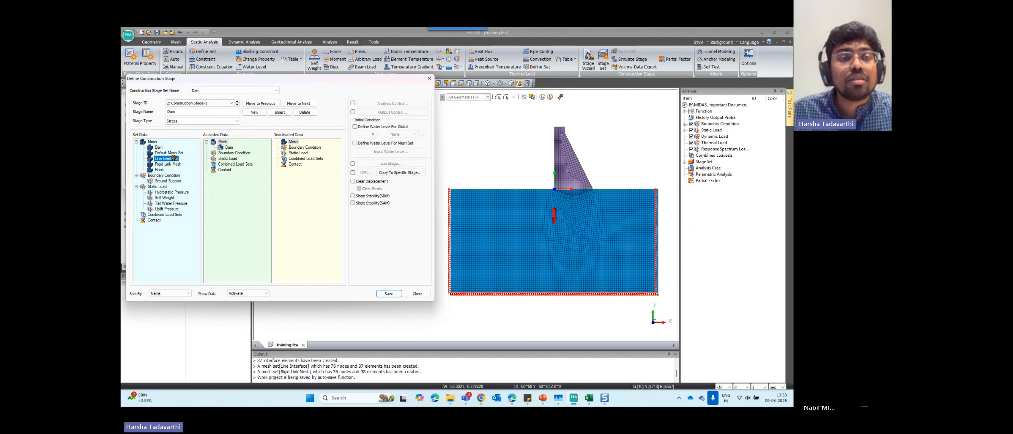
pyautogui.moveTo(170, 158); pyautogui.dragTo(236, 187)
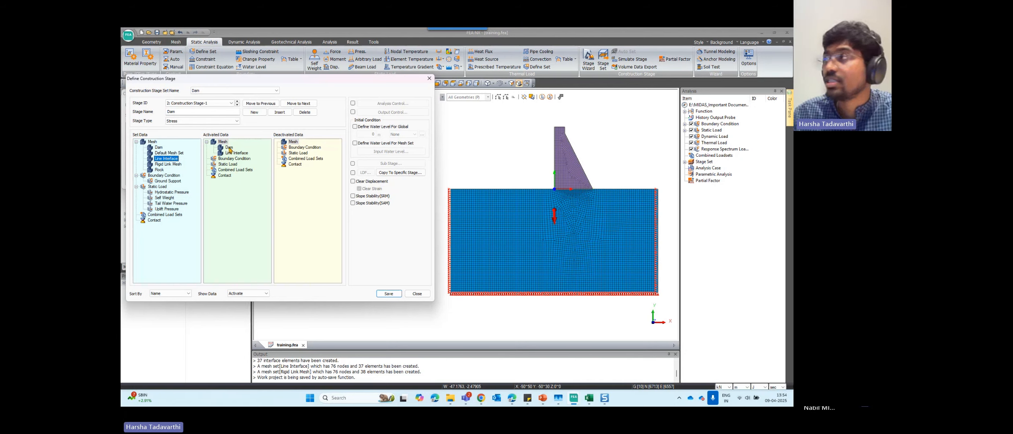
pyautogui.press('ctrl')
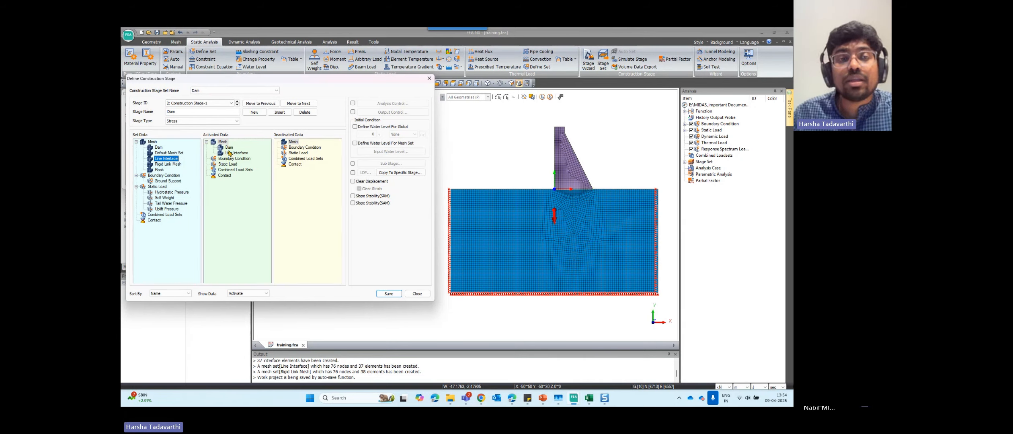
pyautogui.press('ctrl')
pyautogui.keyDown('ctrl'); pyautogui.click(159, 147); pyautogui.keyUp('ctrl')
pyautogui.rightClick(172, 157)
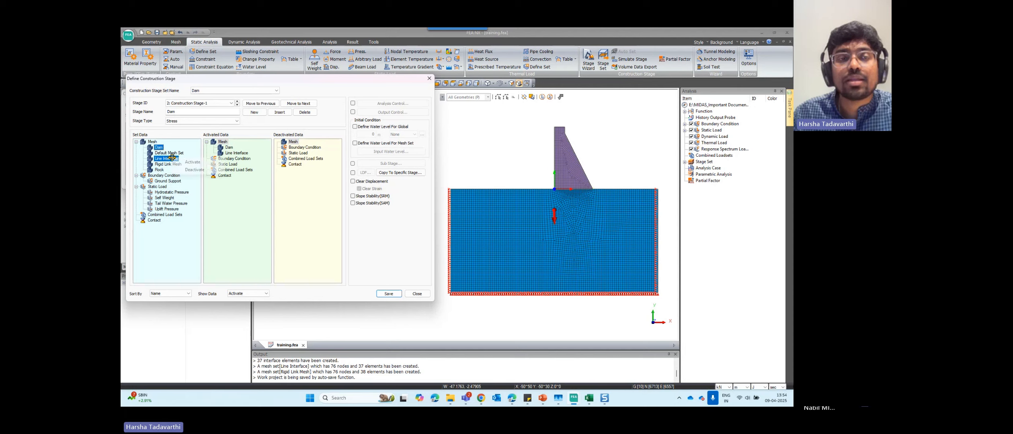
pyautogui.click(185, 162)
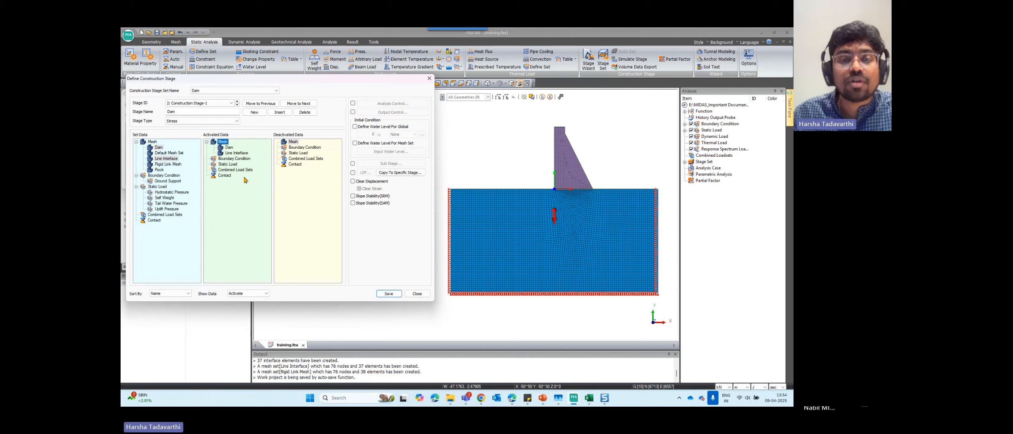
pyautogui.click(388, 293)
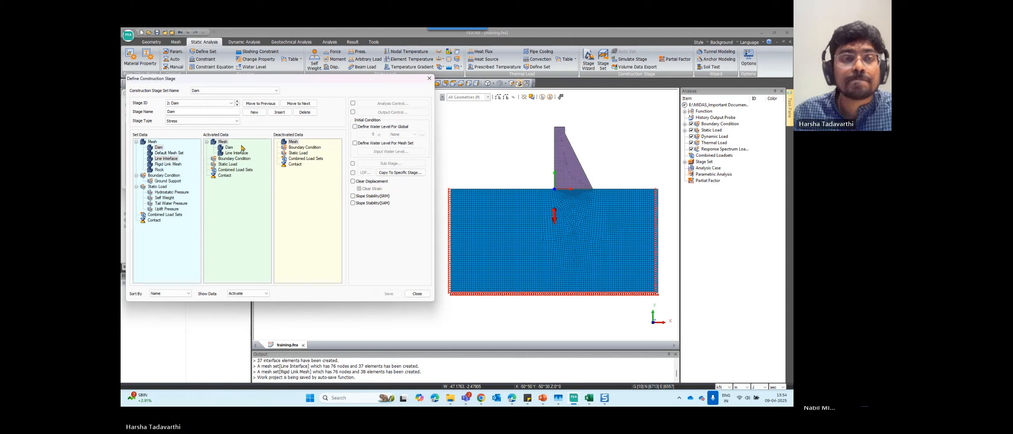
# Add a third construction stage and name it Loading.
pyautogui.press('ctrl')
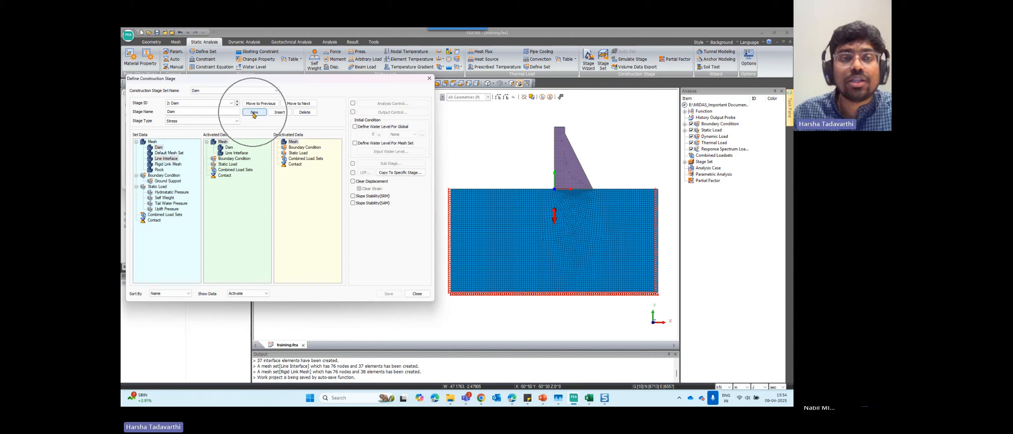
pyautogui.click(253, 113)
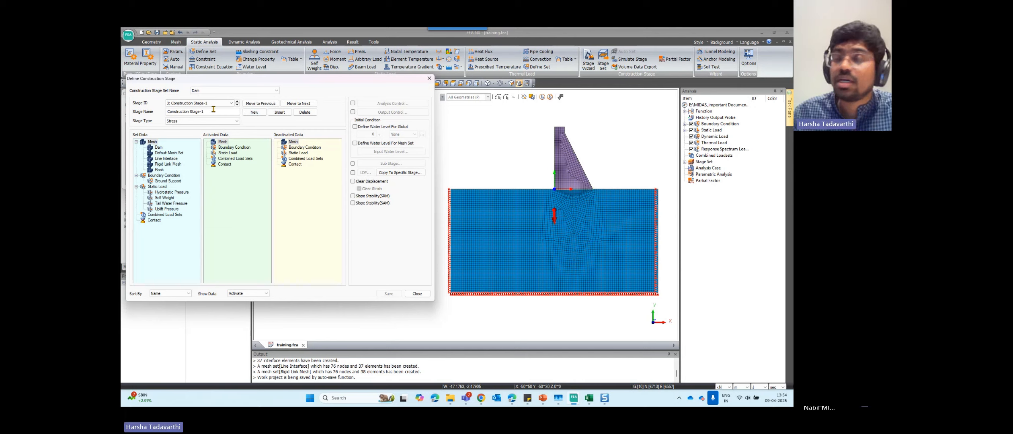
pyautogui.moveTo(227, 114); pyautogui.dragTo(122, 130)
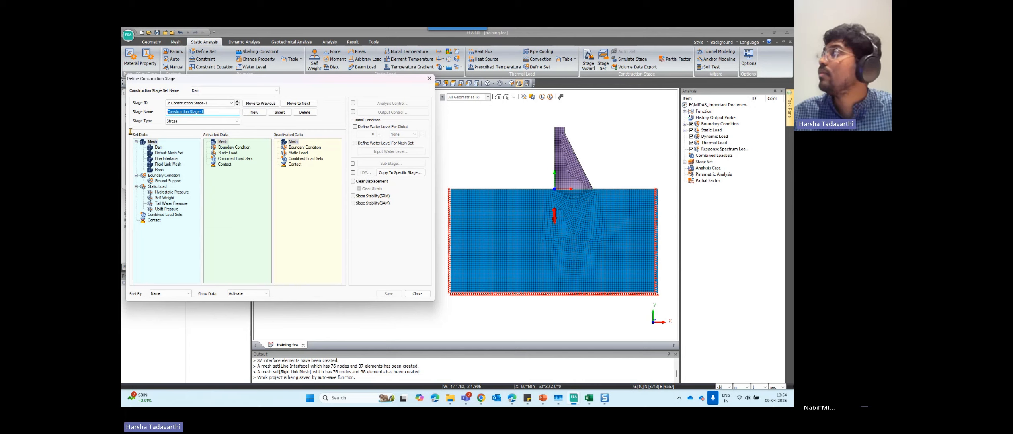
pyautogui.write('Loading')
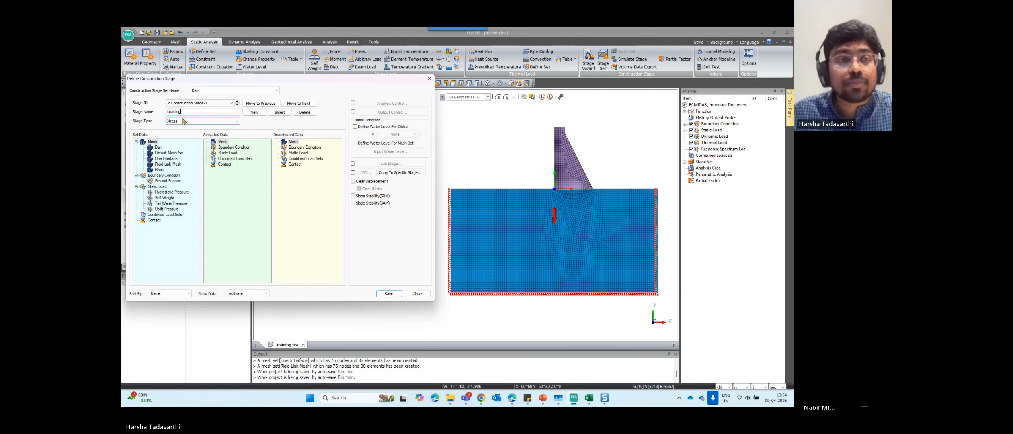
pyautogui.doubleClick(180, 113)
pyautogui.click(222, 142)
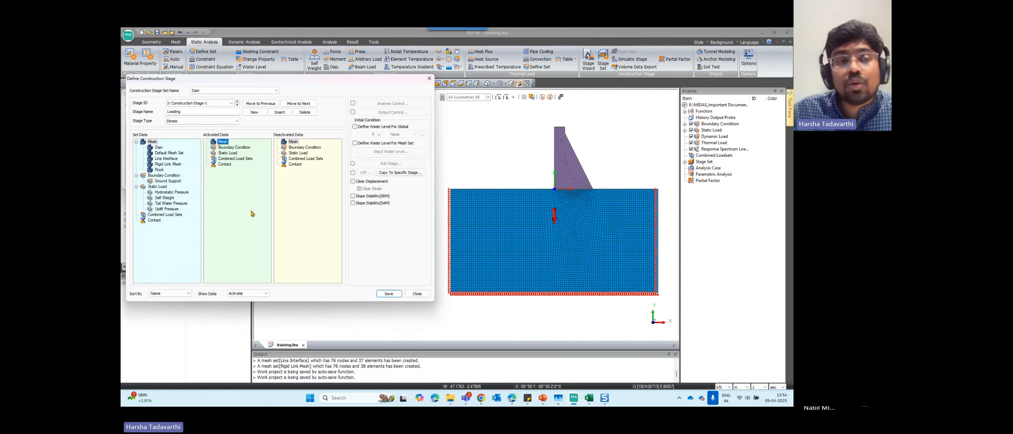
# Activate the Hydrostatic Pressure, Tail Water Pressure and Uplift Pressure static loads in the Loading stage.
pyautogui.click(183, 193)
pyautogui.keyDown('ctrl'); pyautogui.click(177, 203); pyautogui.keyUp('ctrl')
pyautogui.keyDown('ctrl'); pyautogui.click(177, 209); pyautogui.keyUp('ctrl')
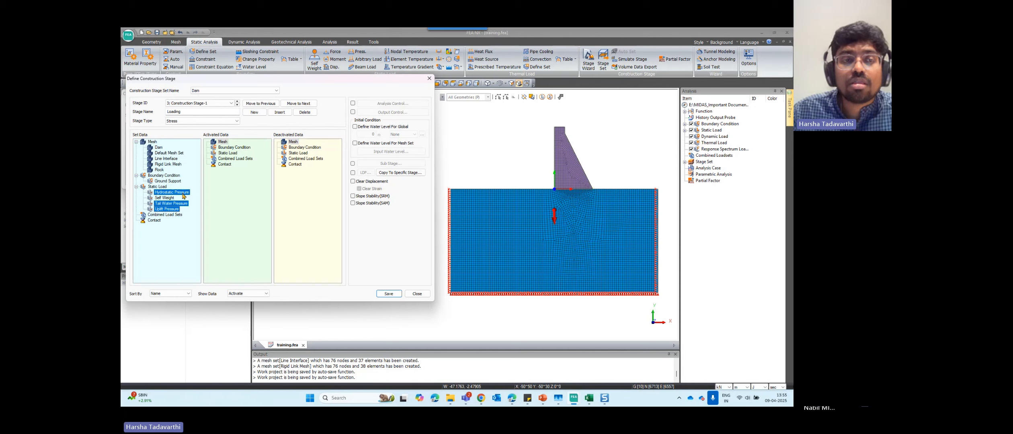
pyautogui.moveTo(183, 195); pyautogui.dragTo(251, 185)
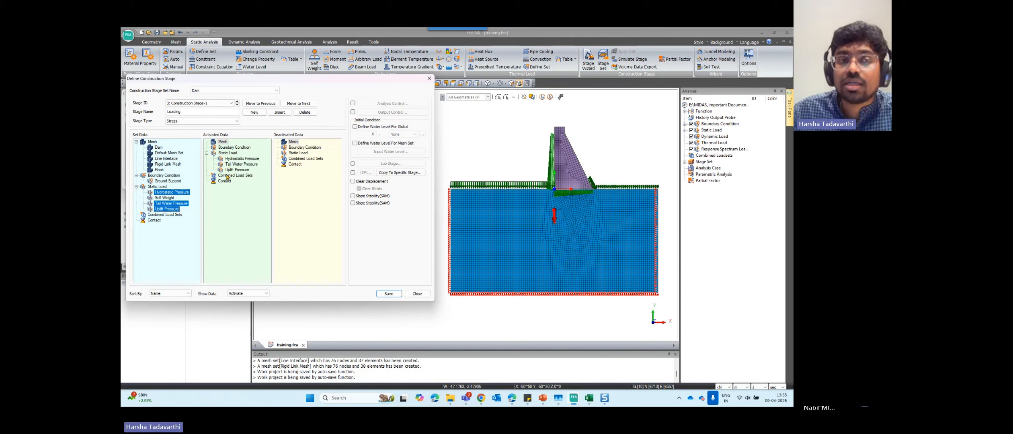
pyautogui.moveTo(183, 196); pyautogui.dragTo(221, 209)
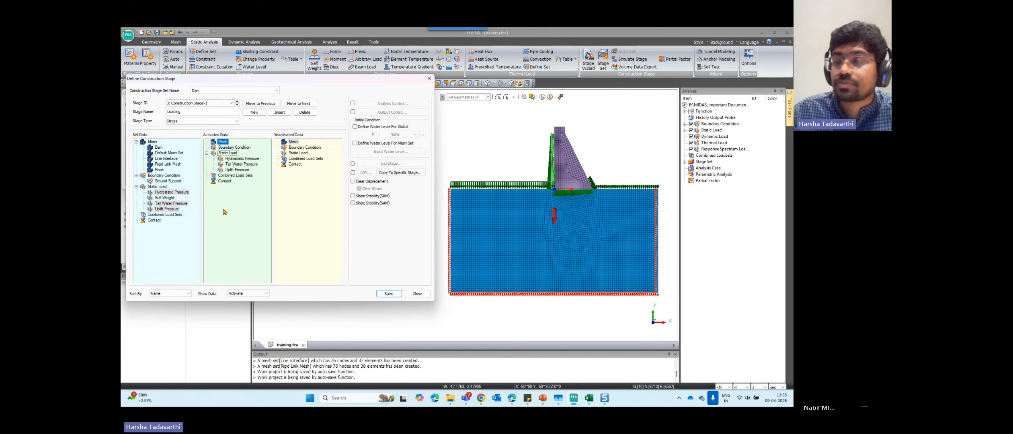
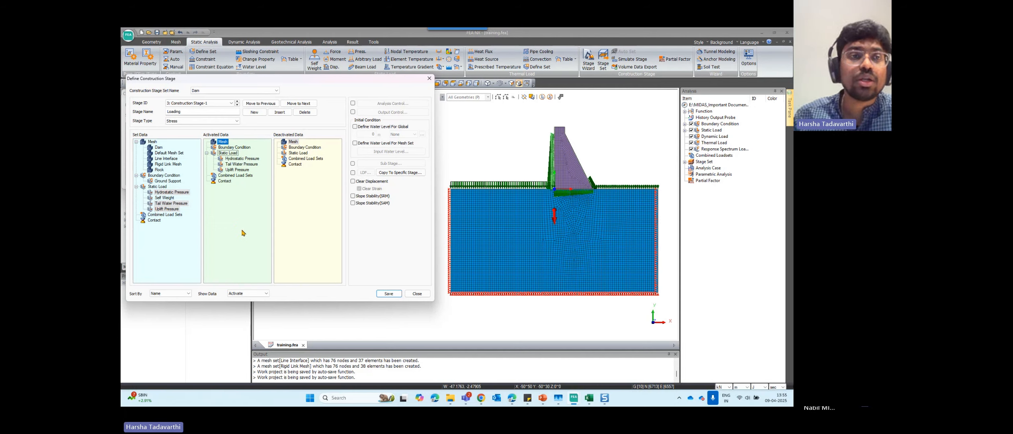
# Enable Analysis Control for the Loading stage with 10 nonlinear load increments and intermediate output requested at Every Increment.
pyautogui.click(353, 103)
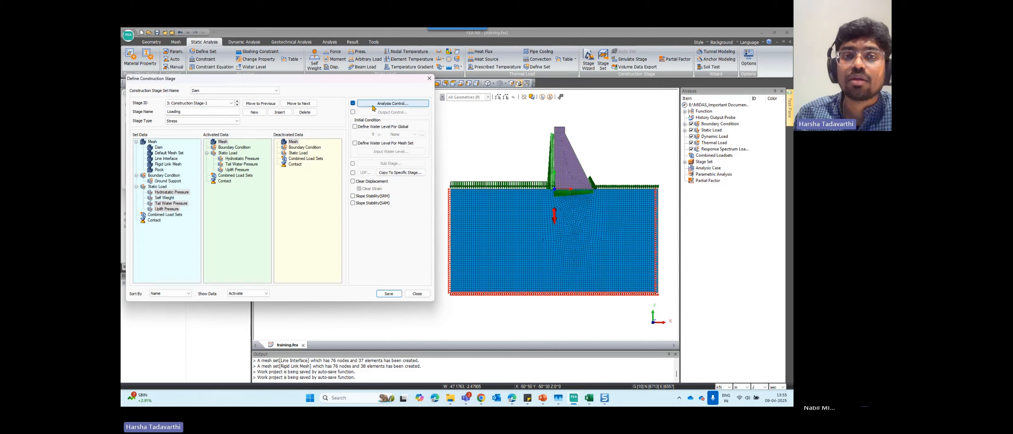
pyautogui.click(372, 104)
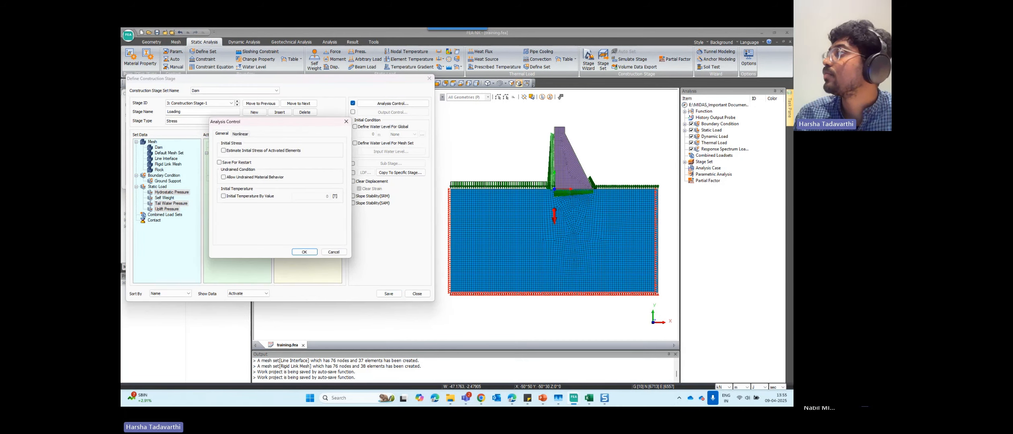
pyautogui.press('super+d')
pyautogui.press('super+d')
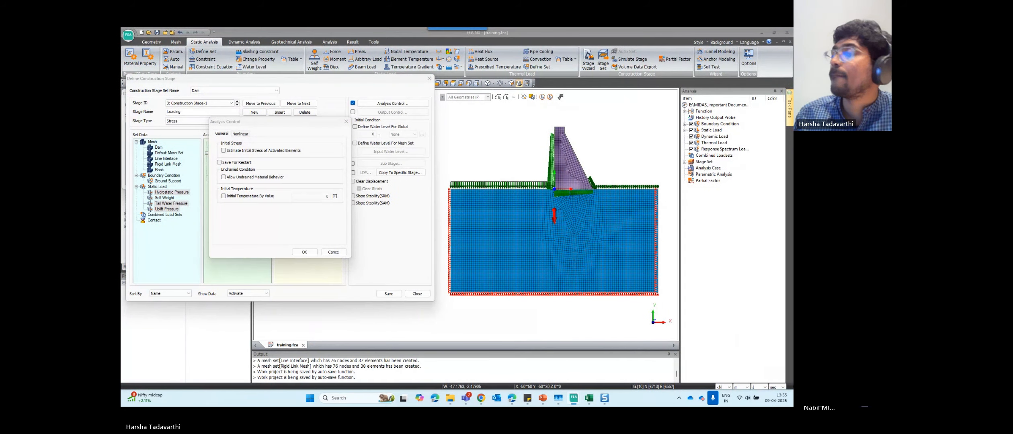
pyautogui.click(340, 166)
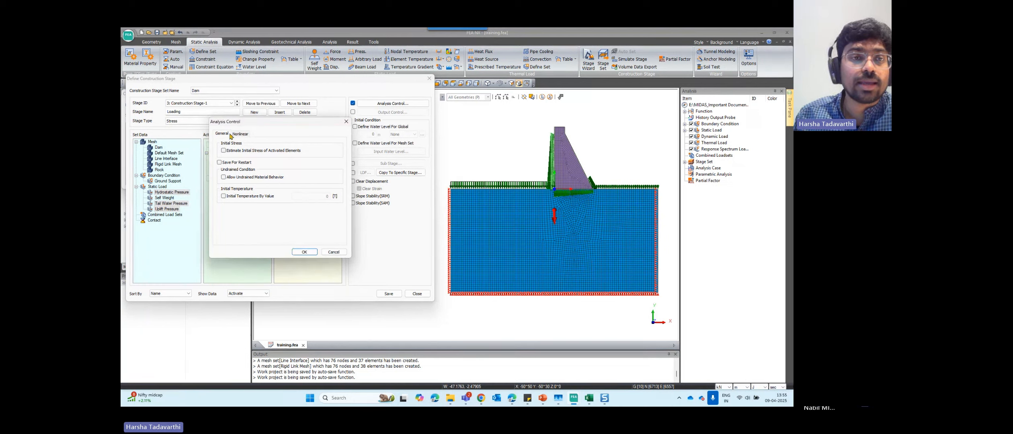
pyautogui.click(247, 135)
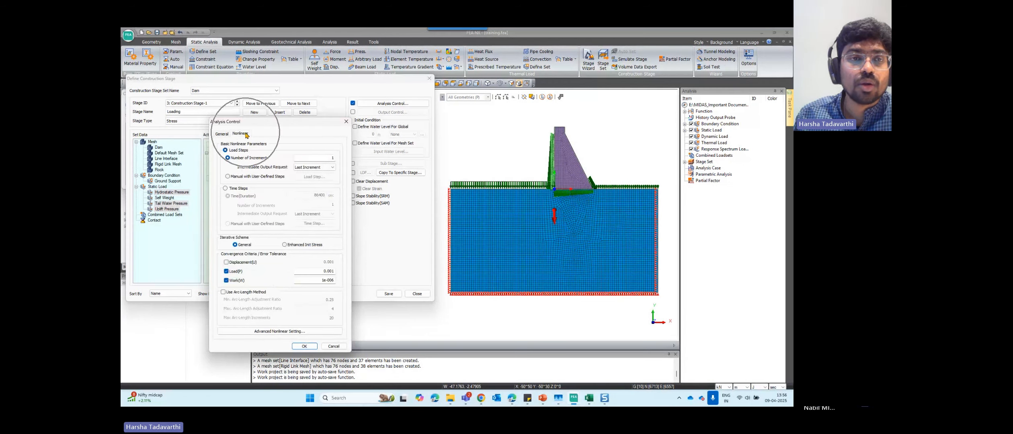
pyautogui.doubleClick(326, 159)
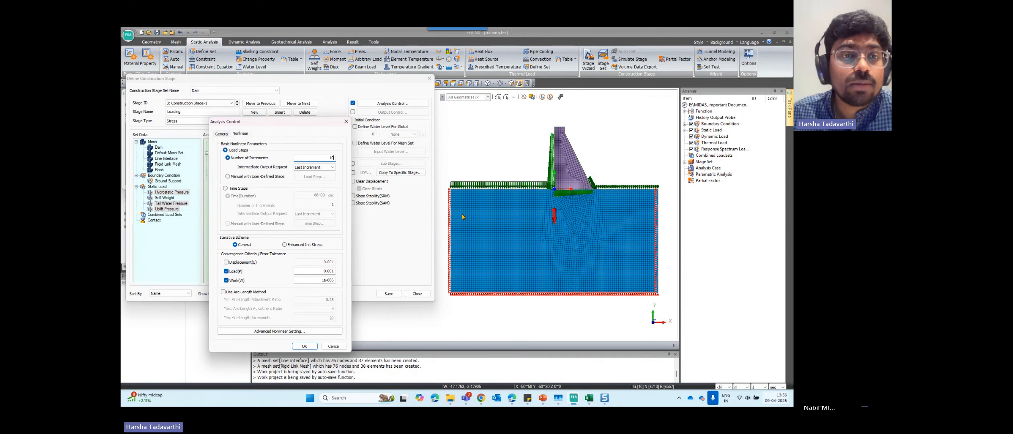
pyautogui.doubleClick(316, 158)
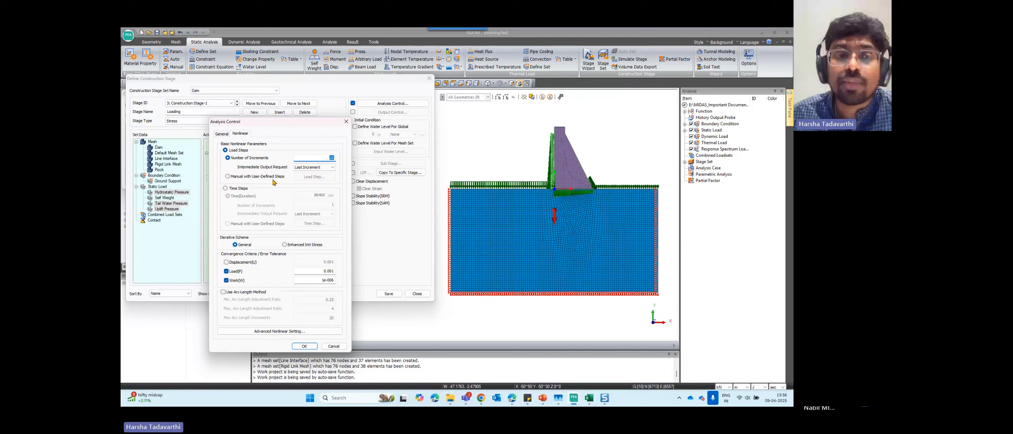
pyautogui.click(314, 167)
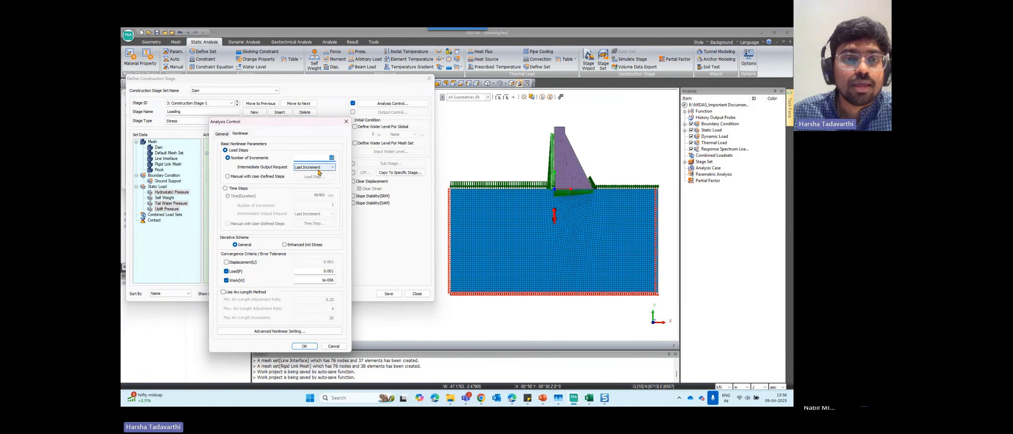
pyautogui.click(309, 174)
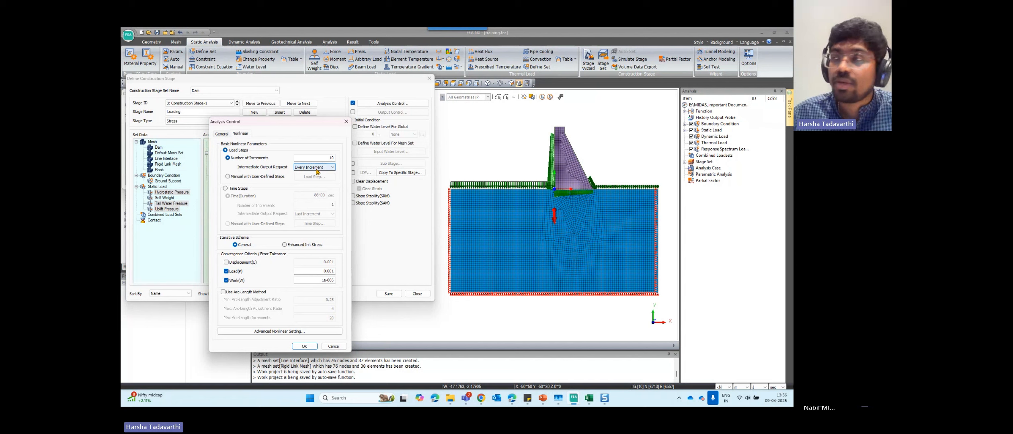
pyautogui.click(304, 346)
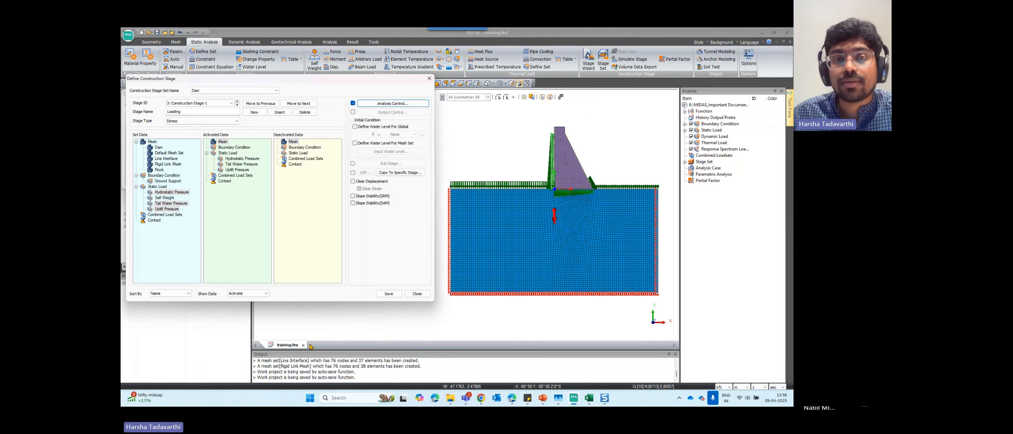
# Save the Loading stage and close the stage definition and construction stage set dialogs.
pyautogui.click(385, 293)
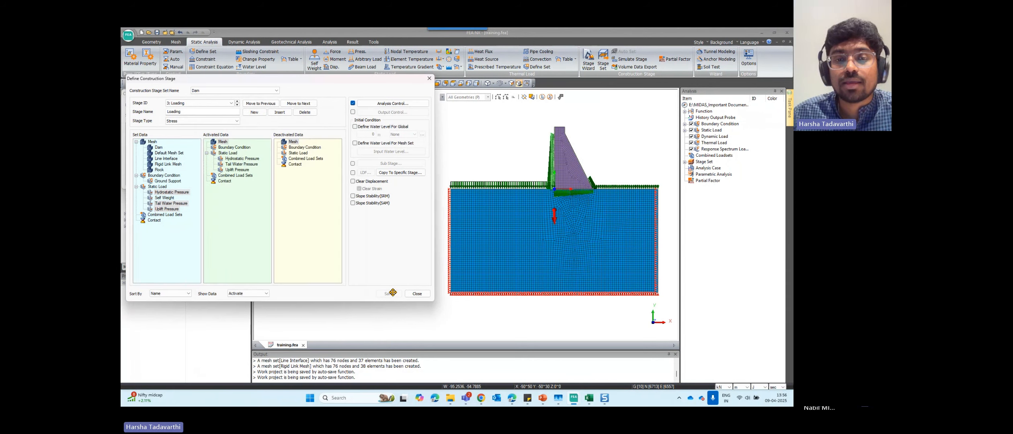
pyautogui.press('ctrl')
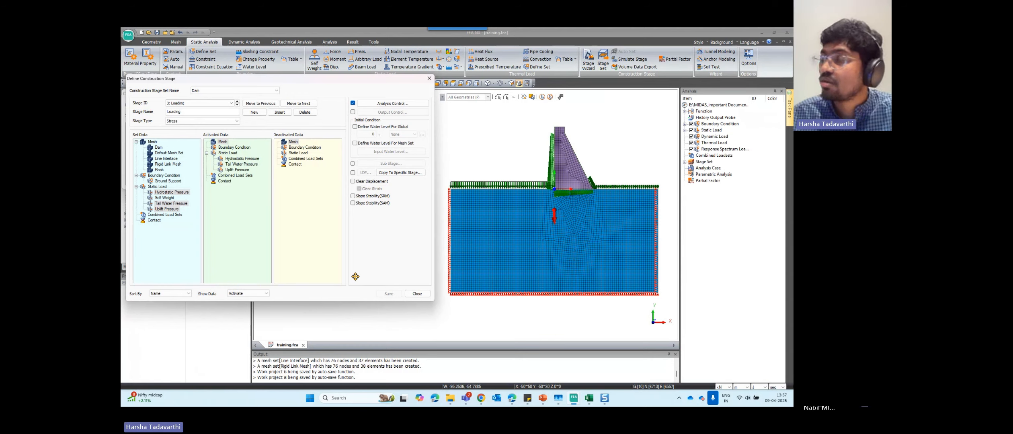
pyautogui.click(416, 294)
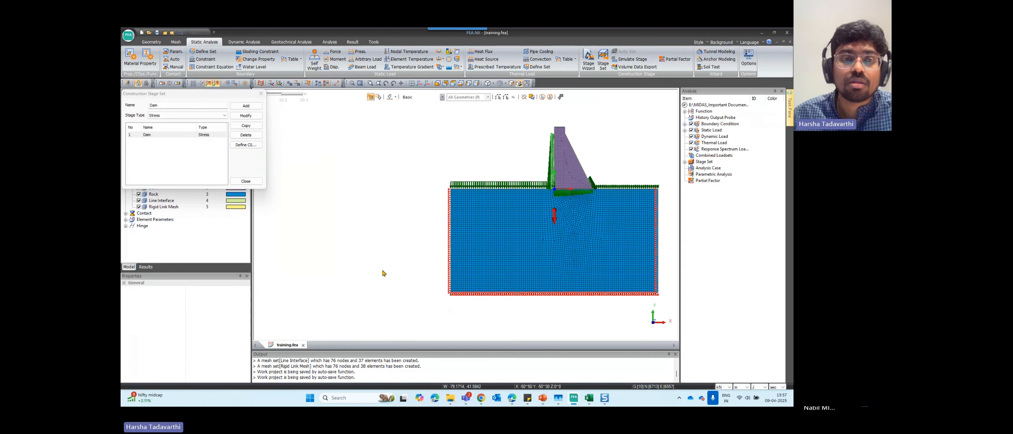
pyautogui.click(252, 184)
pyautogui.scroll(-1, 333, 237)
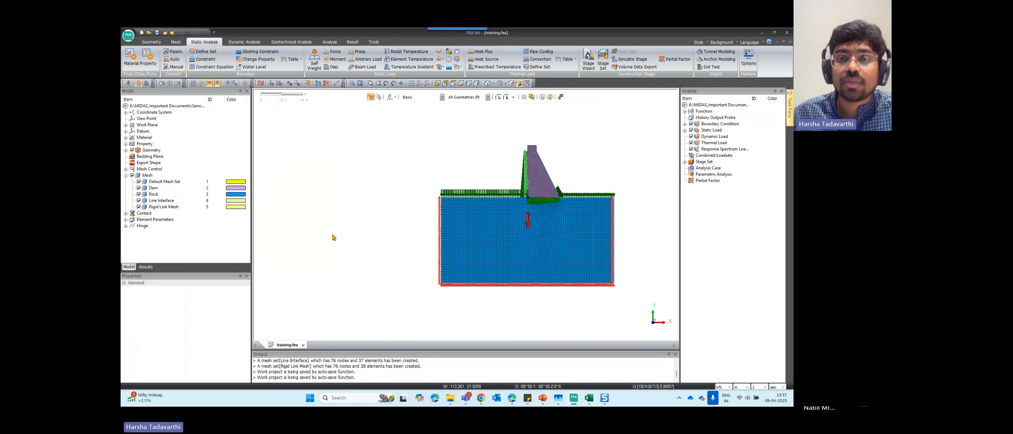
# Create a new general analysis case and set its solution type to Construction Stage.
pyautogui.scroll(2, 606, 256)
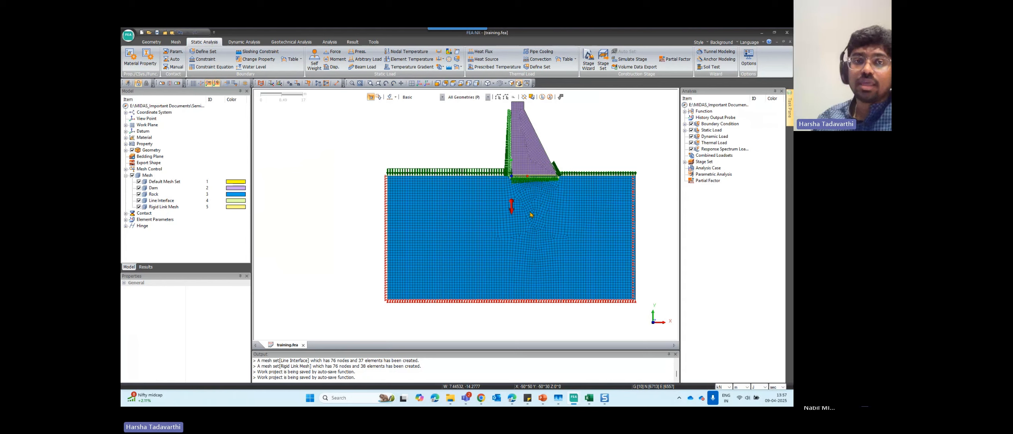
pyautogui.click(335, 44)
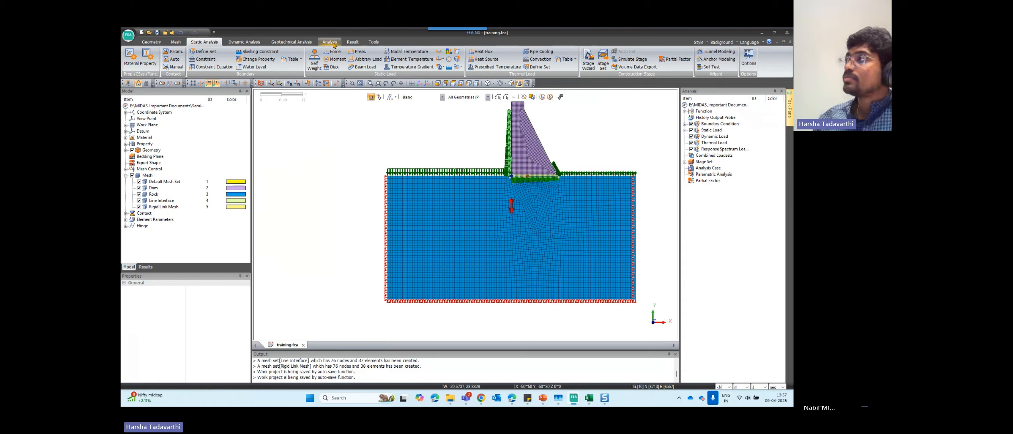
pyautogui.click(331, 44)
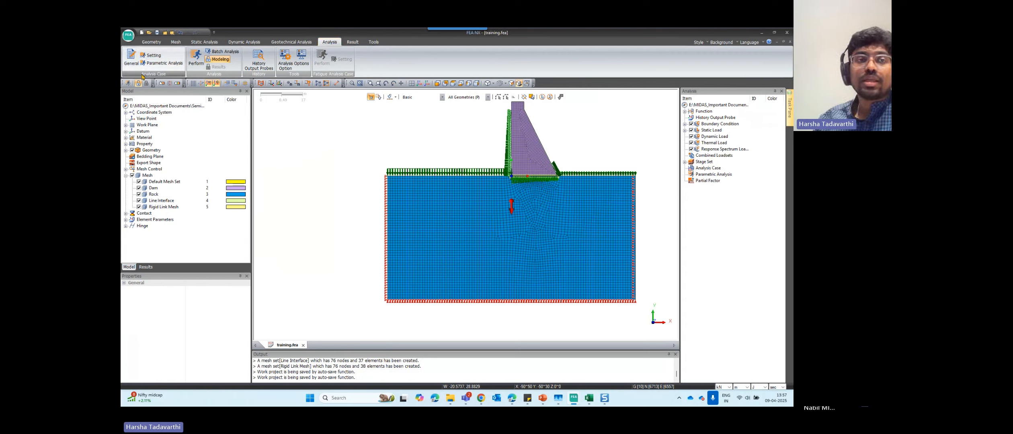
pyautogui.click(135, 62)
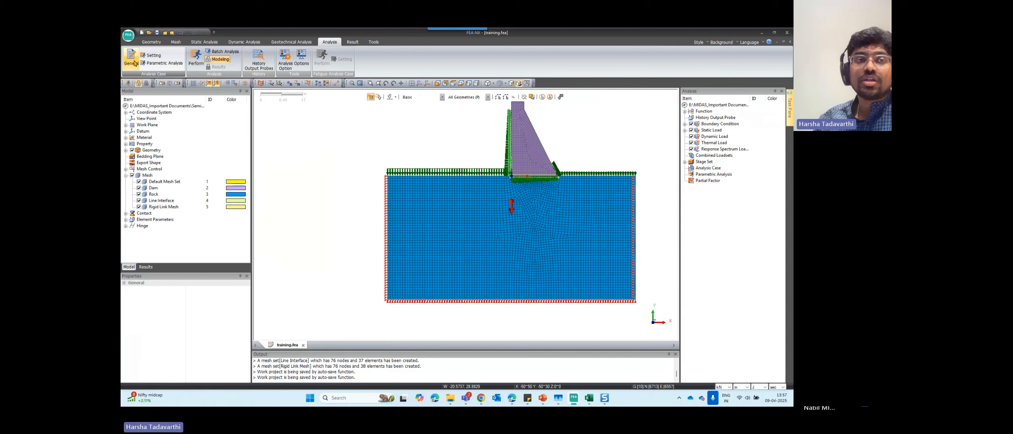
pyautogui.click(135, 62)
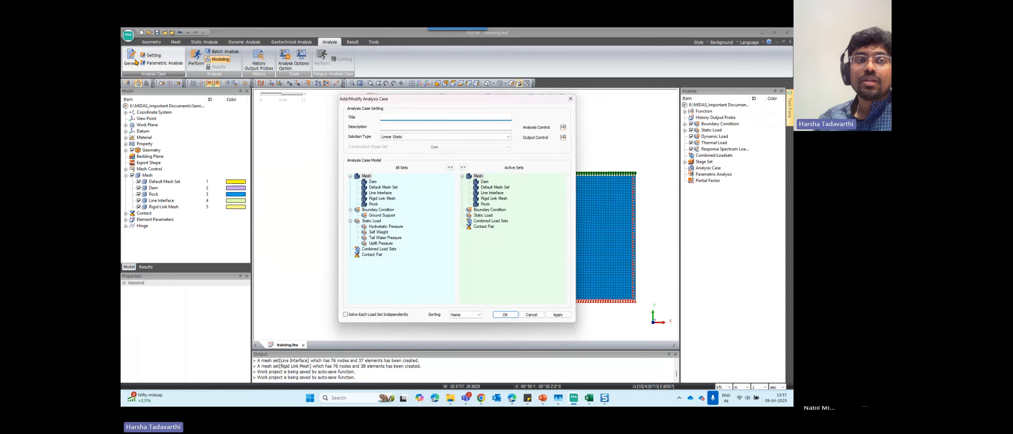
pyautogui.moveTo(415, 99); pyautogui.dragTo(251, 91)
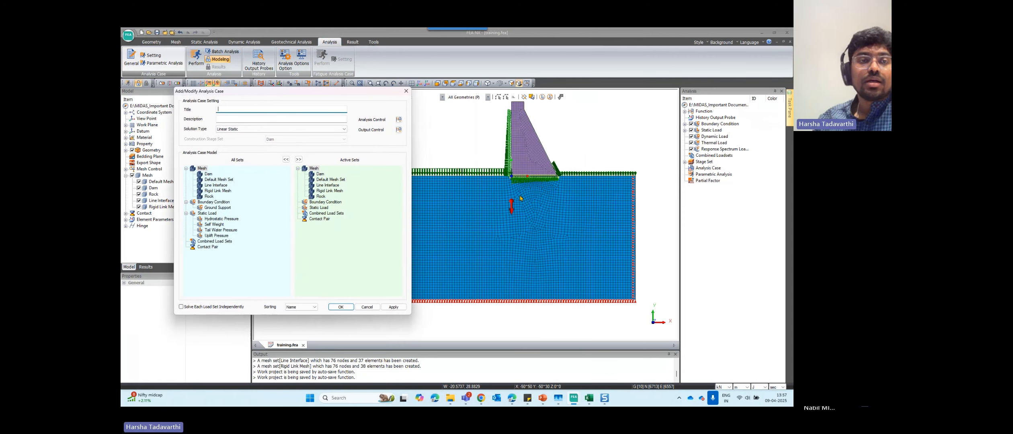
pyautogui.click(236, 129)
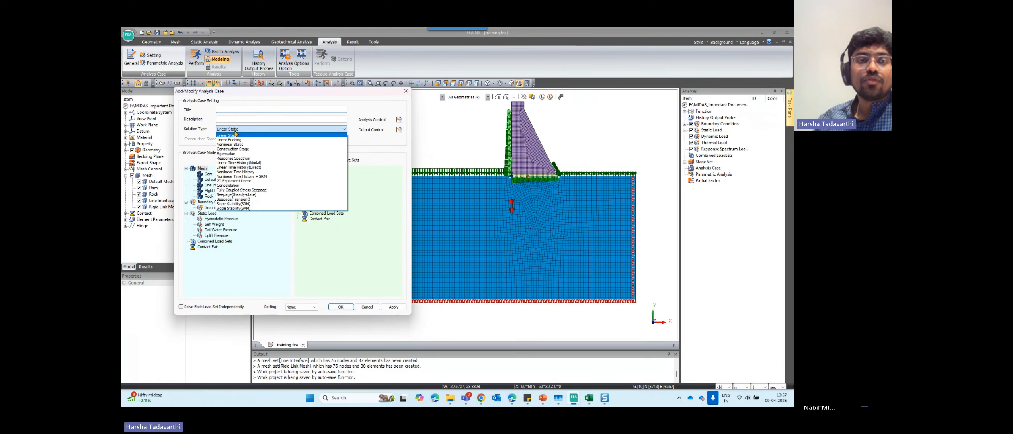
pyautogui.click(240, 149)
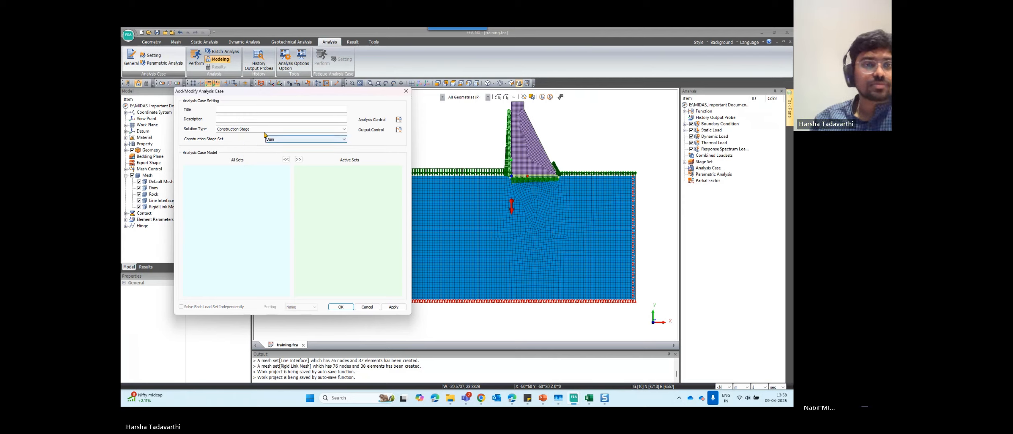
# Assign the Dam construction stage set to the analysis case and title it Dam Analysis.
pyautogui.click(277, 140)
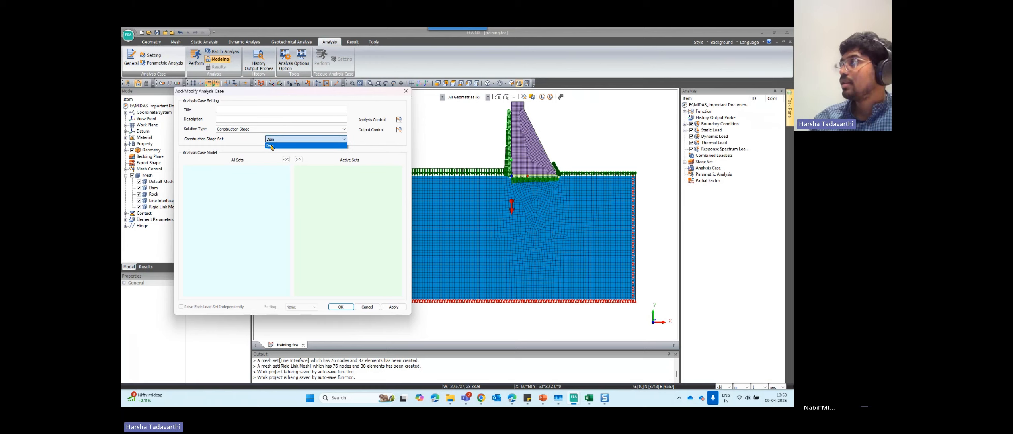
pyautogui.click(270, 145)
pyautogui.click(281, 109)
pyautogui.write('Dam Anal')
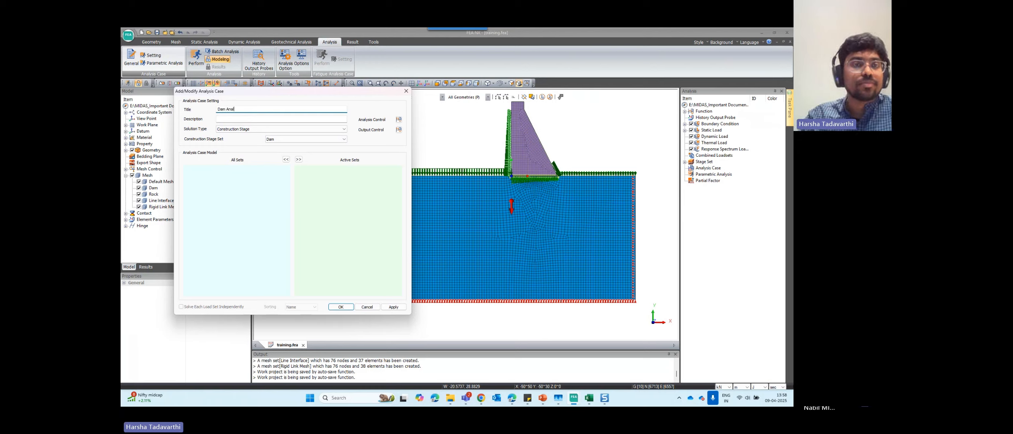
pyautogui.write('ysis')
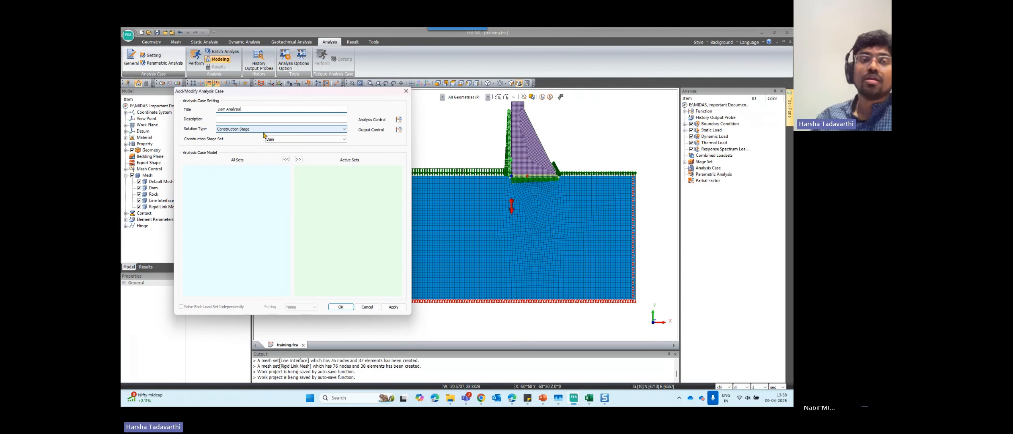
pyautogui.click(265, 129)
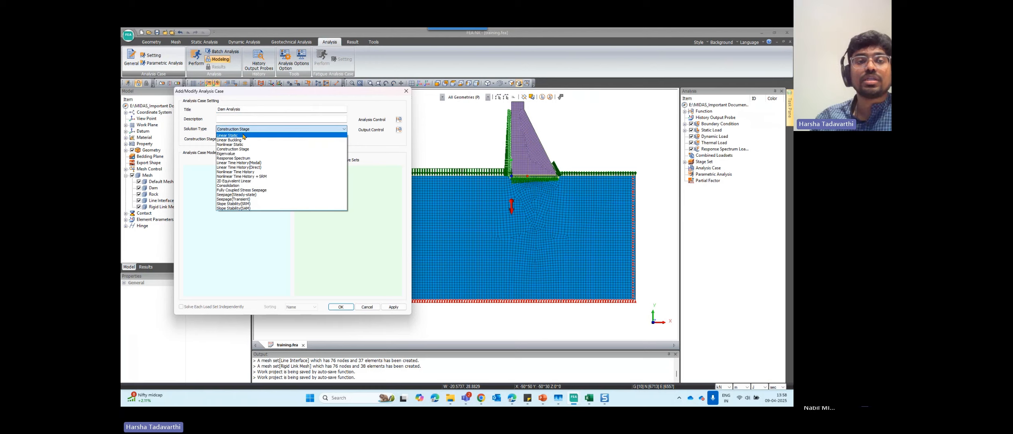
pyautogui.click(254, 130)
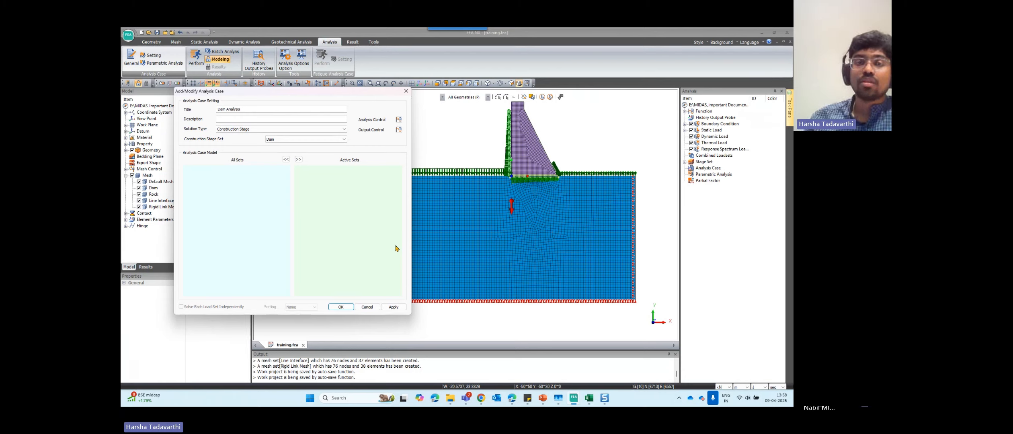
# Open the Advanced Geotechnical Option settings within the analysis case's Analysis Control, keeping both dialogs in view.
pyautogui.click(398, 120)
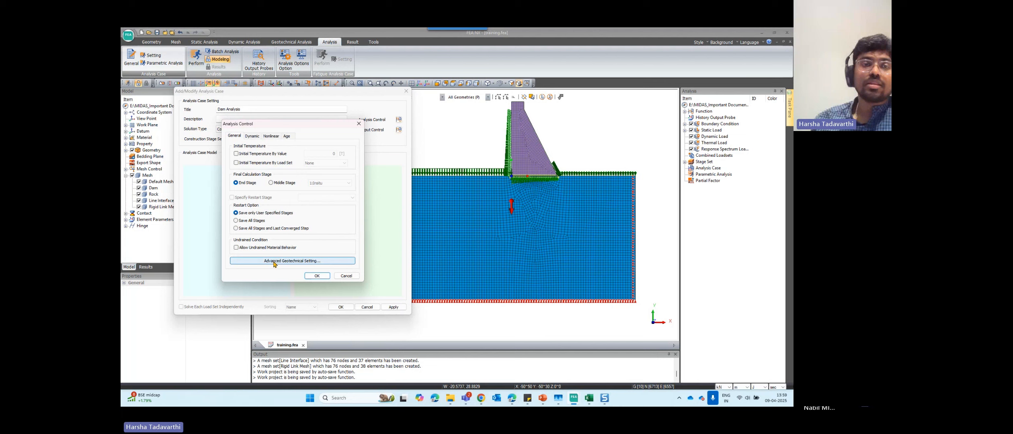
pyautogui.press('ctrl')
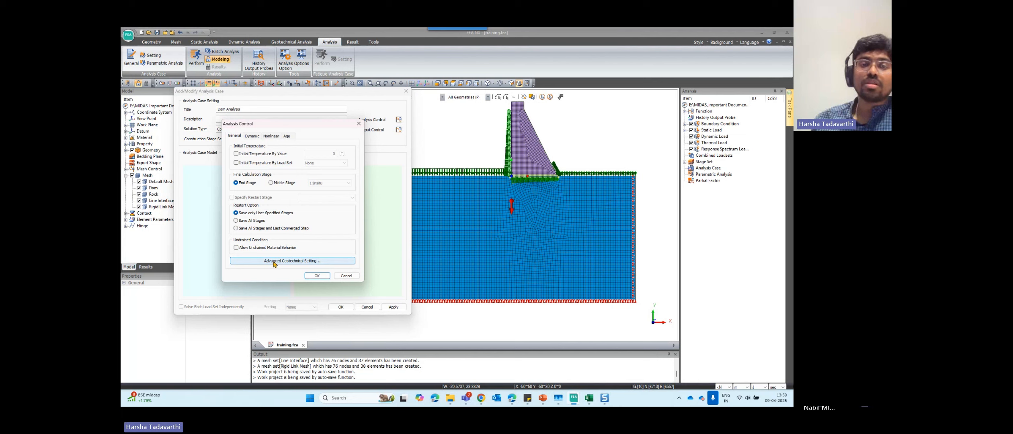
pyautogui.press('ctrl')
pyautogui.click(273, 261)
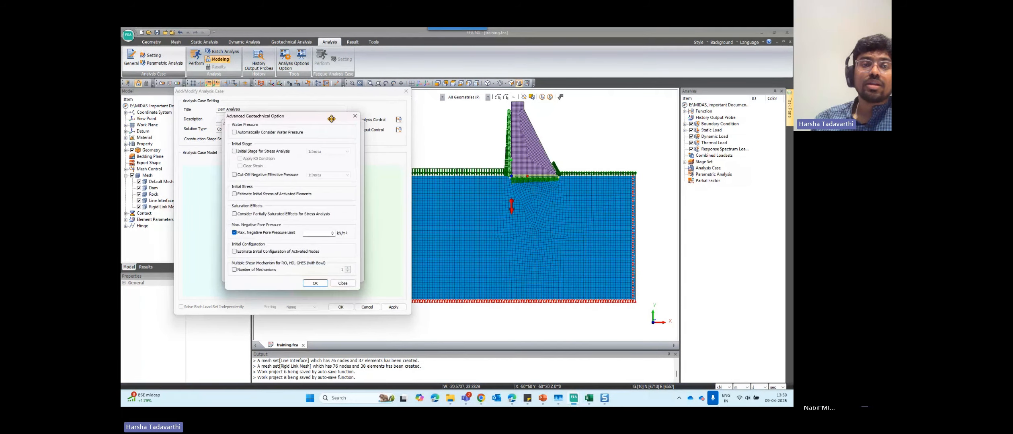
pyautogui.moveTo(291, 128); pyautogui.dragTo(438, 133)
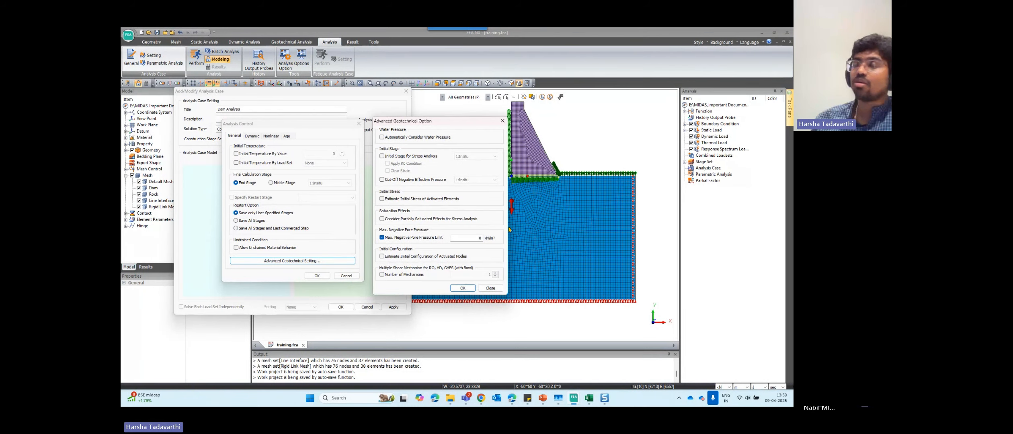
# Enable the initial stage for stress analysis at 1:Insitu with K0 condition and clear strain, plus the negative effective pressure cut-off.
pyautogui.click(396, 157)
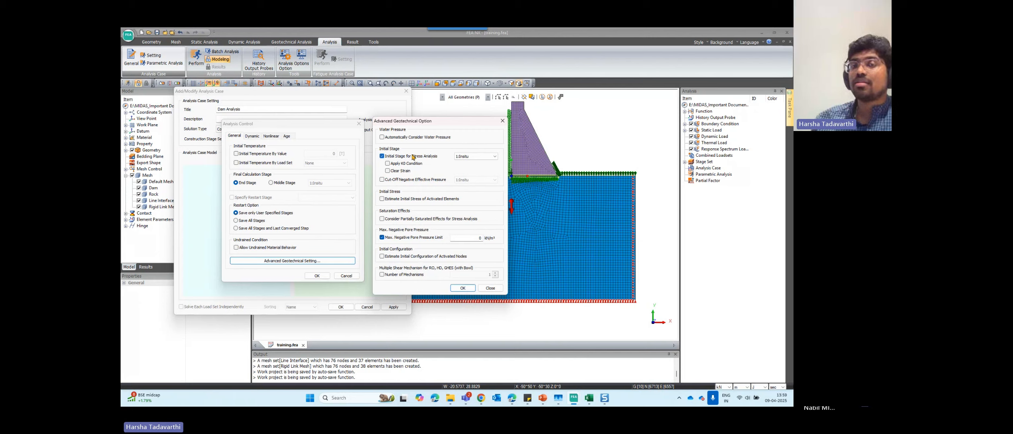
pyautogui.click(482, 157)
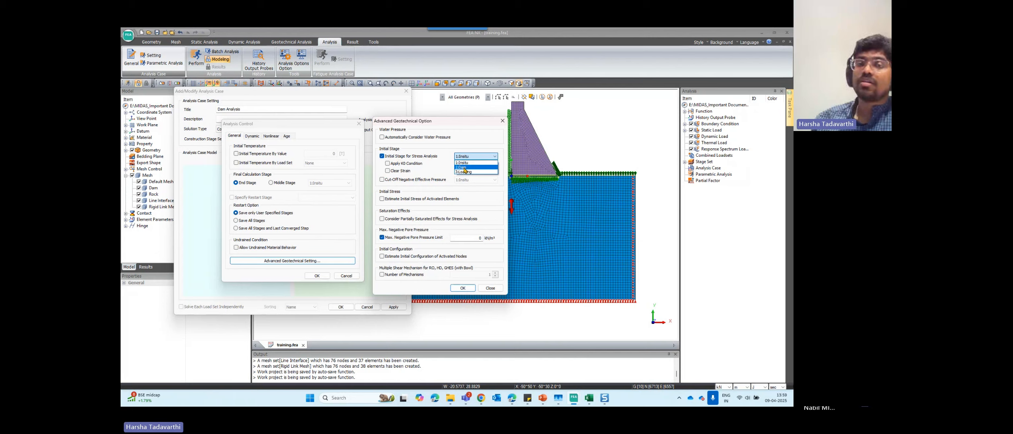
pyautogui.click(465, 162)
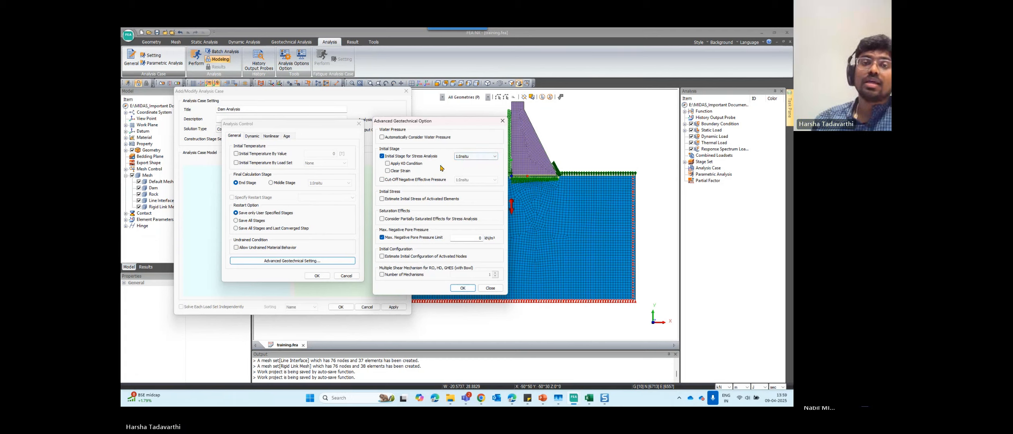
pyautogui.click(419, 164)
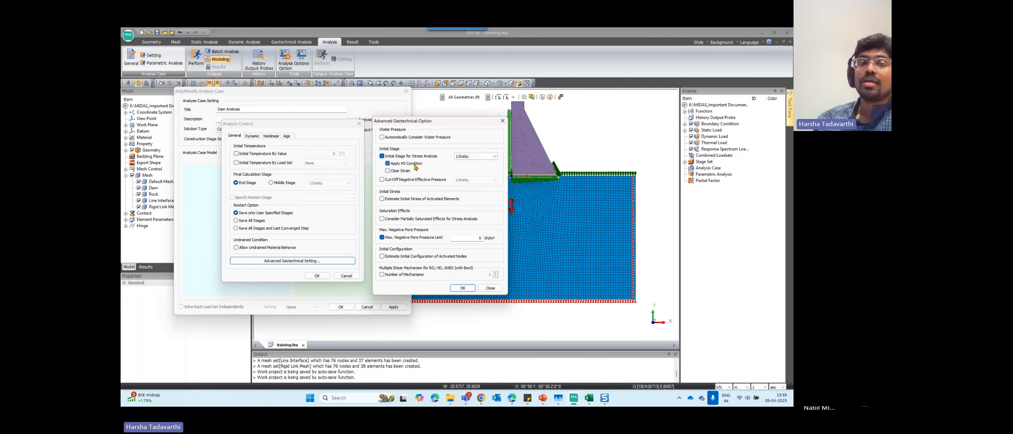
pyautogui.click(406, 173)
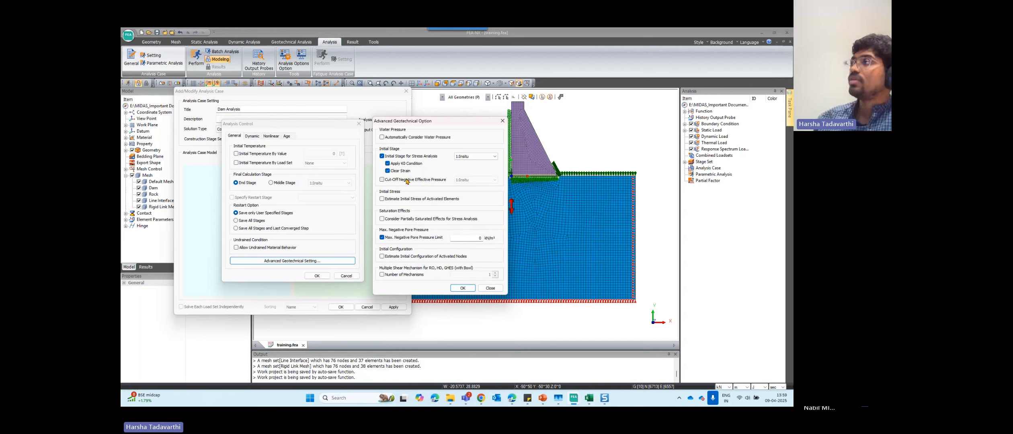
pyautogui.click(411, 181)
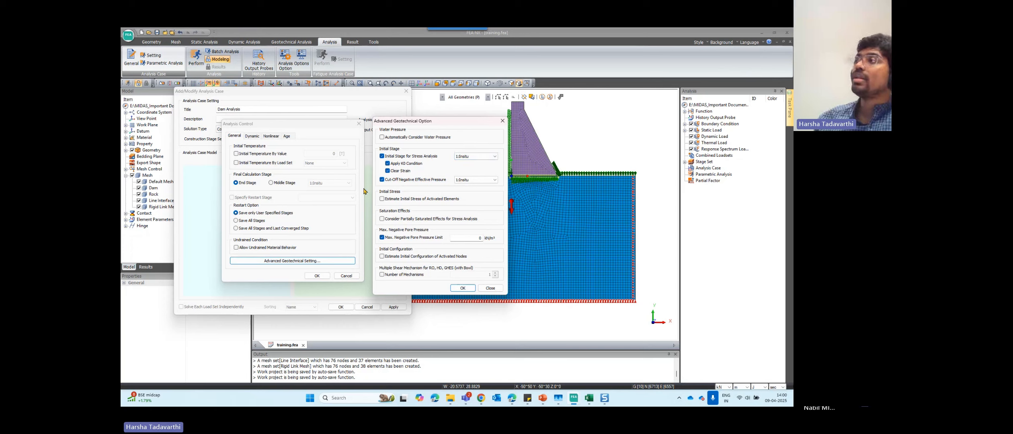
pyautogui.click(387, 171)
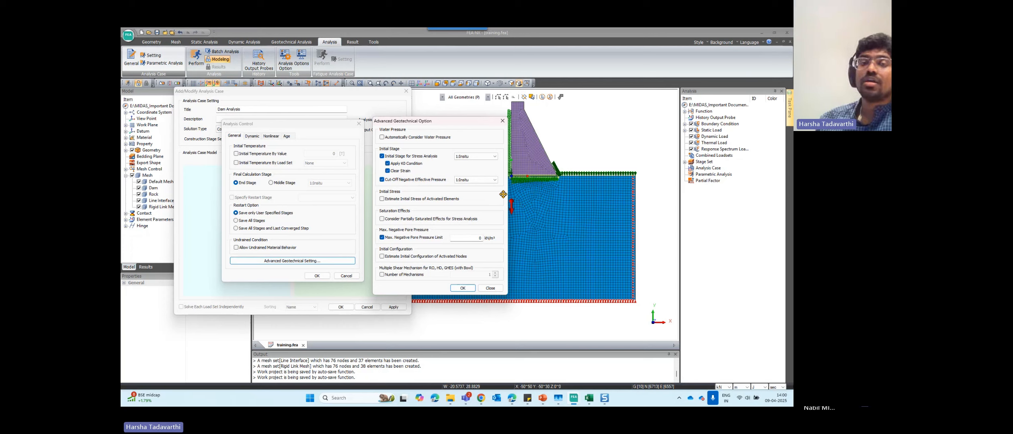
# Enable estimation of the initial configuration of activated nodes and save the Dam Analysis construction stage case.
pyautogui.press('ctrl')
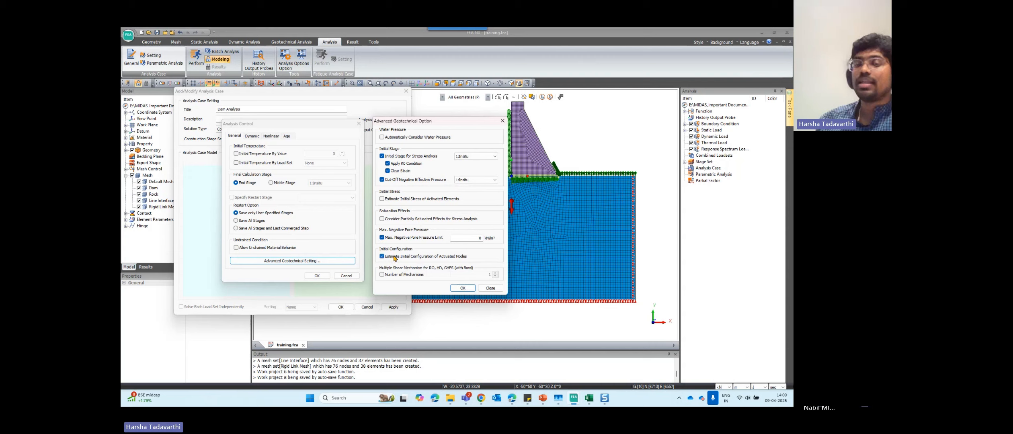
pyautogui.click(396, 258)
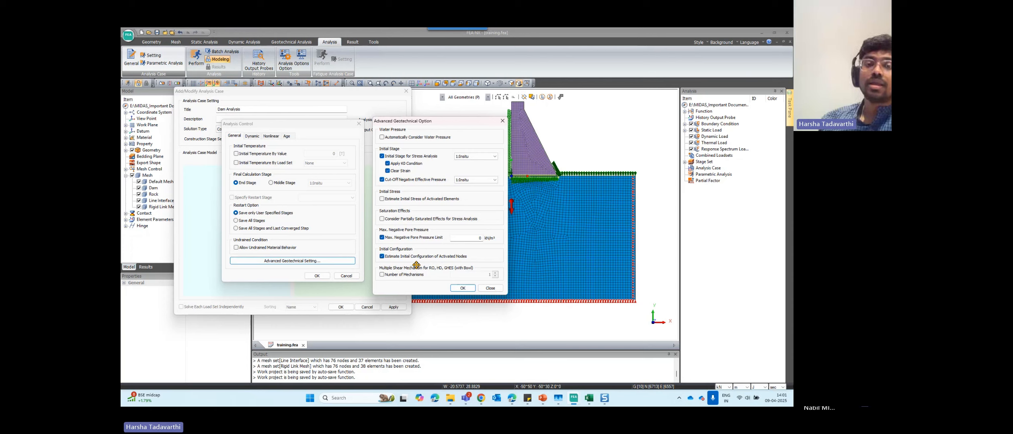
pyautogui.click(427, 258)
pyautogui.press('ctrl')
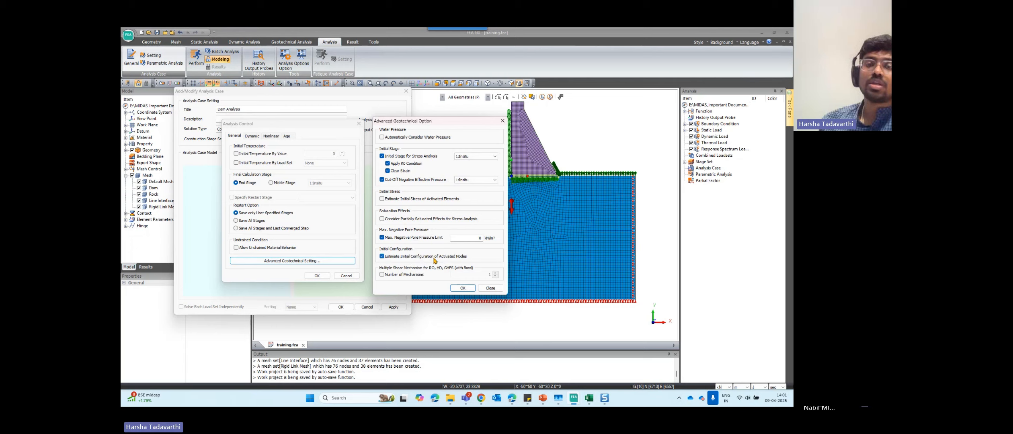
pyautogui.click(462, 288)
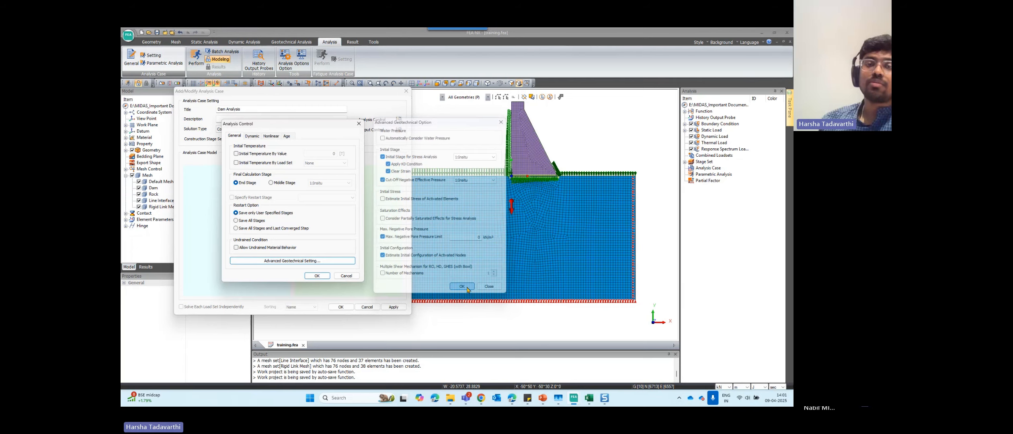
pyautogui.click(317, 276)
pyautogui.click(344, 307)
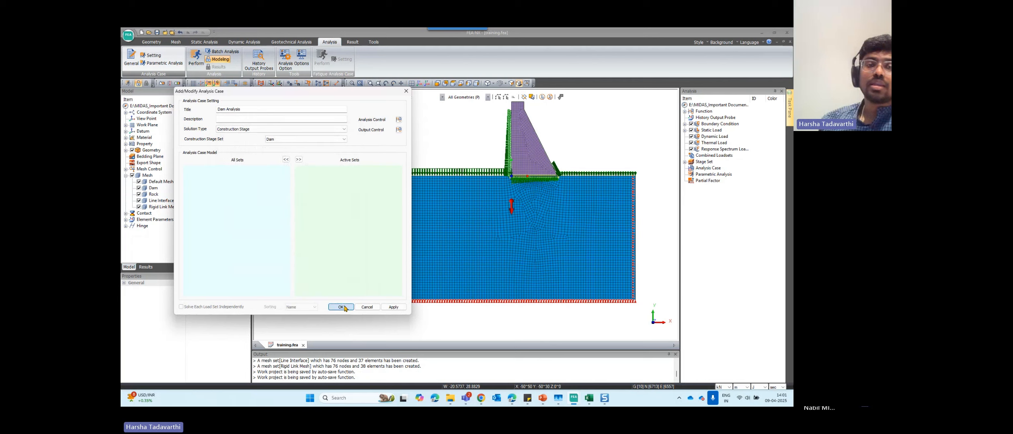
# Run the solver for the Dam Analysis construction stage case.
pyautogui.scroll(-4, 339, 292)
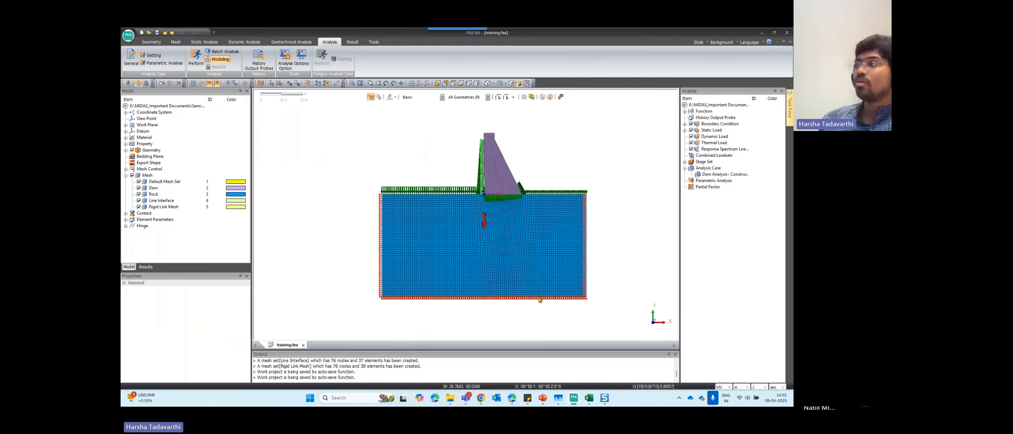
pyautogui.scroll(1, 525, 289)
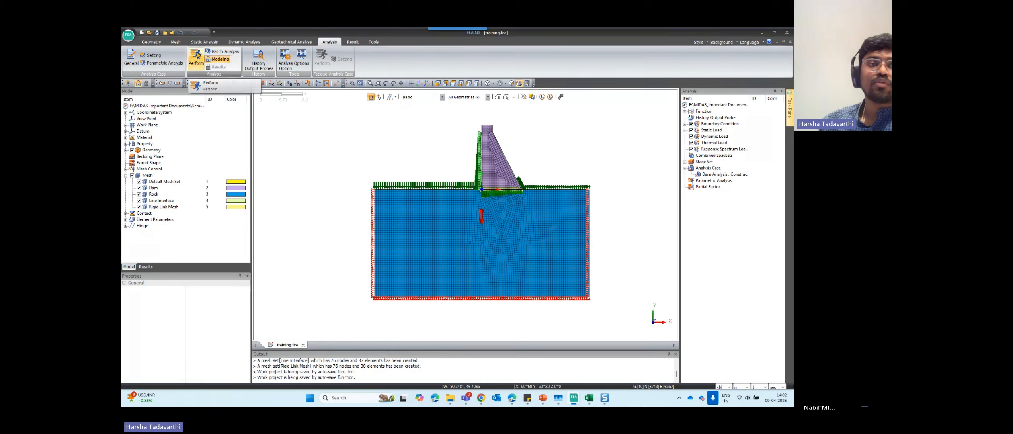
pyautogui.click(195, 58)
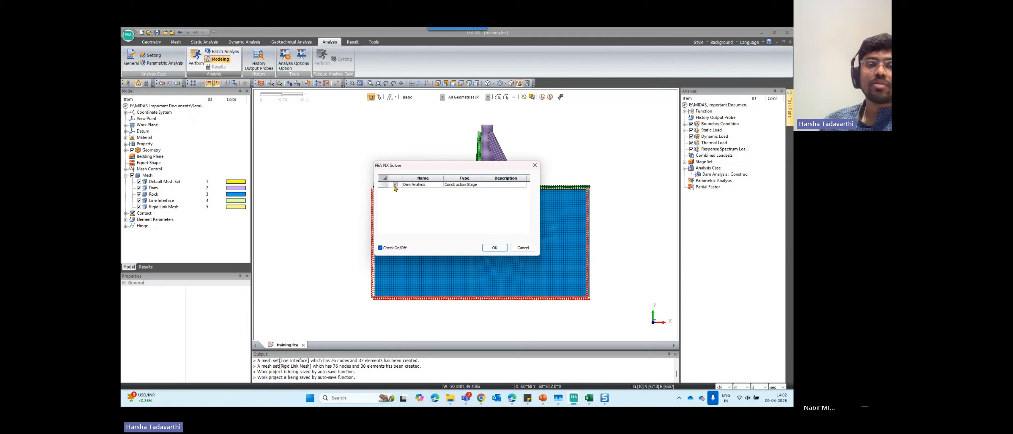
pyautogui.click(495, 247)
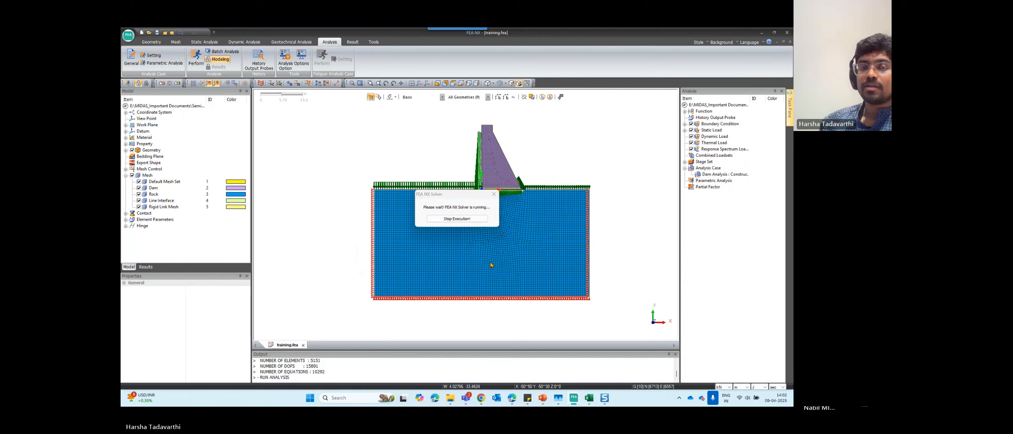
# Check the solver summary in the enlarged output log, restore the log's size and open the analysis results by stage.
pyautogui.moveTo(455, 349); pyautogui.dragTo(455, 322)
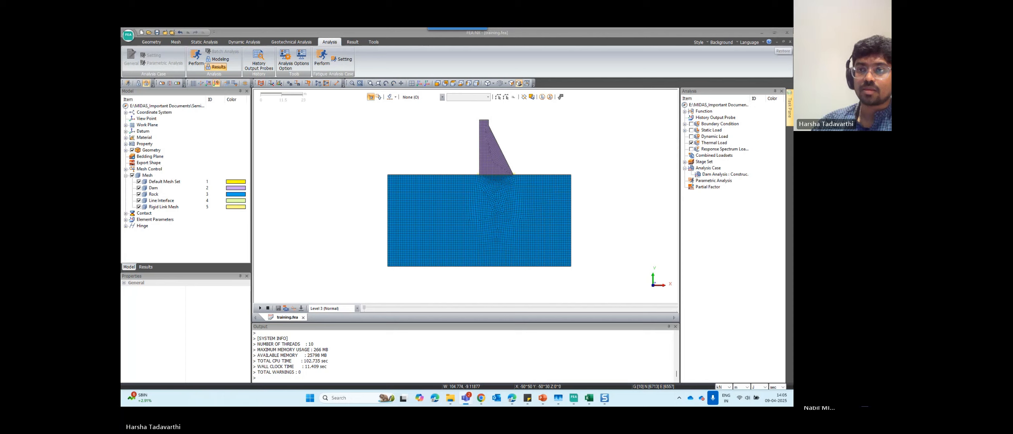
pyautogui.scroll(2, 526, 160)
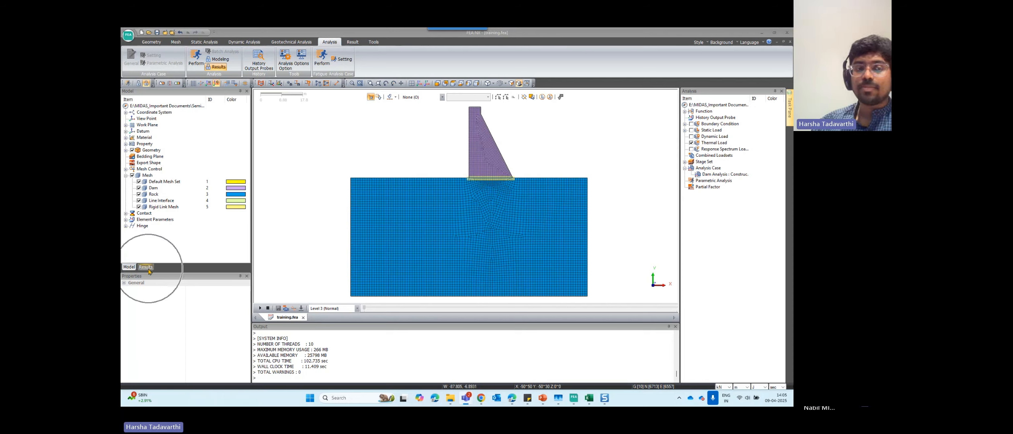
pyautogui.press('ctrl')
pyautogui.press('ctrl')
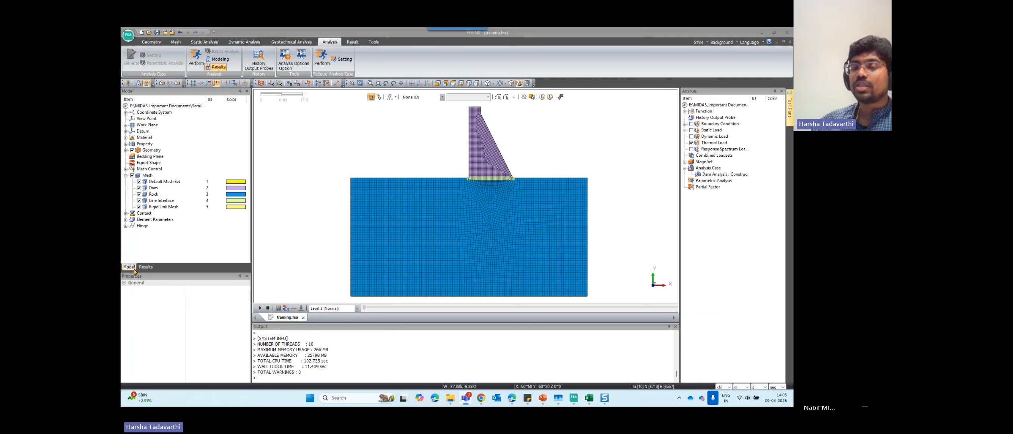
pyautogui.click(151, 268)
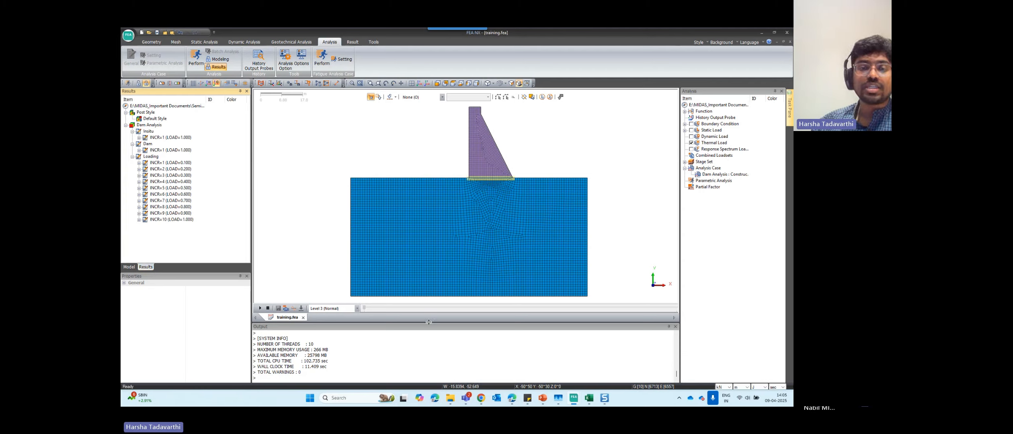
pyautogui.moveTo(429, 322); pyautogui.dragTo(428, 349)
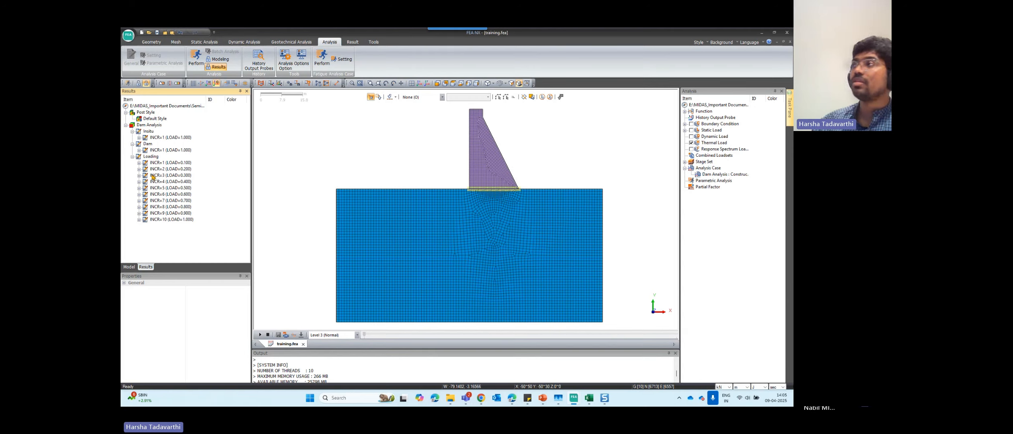
# Display the total translation contour for the Insitu stage at INCR=1 (LOAD=1.000).
pyautogui.click(140, 138)
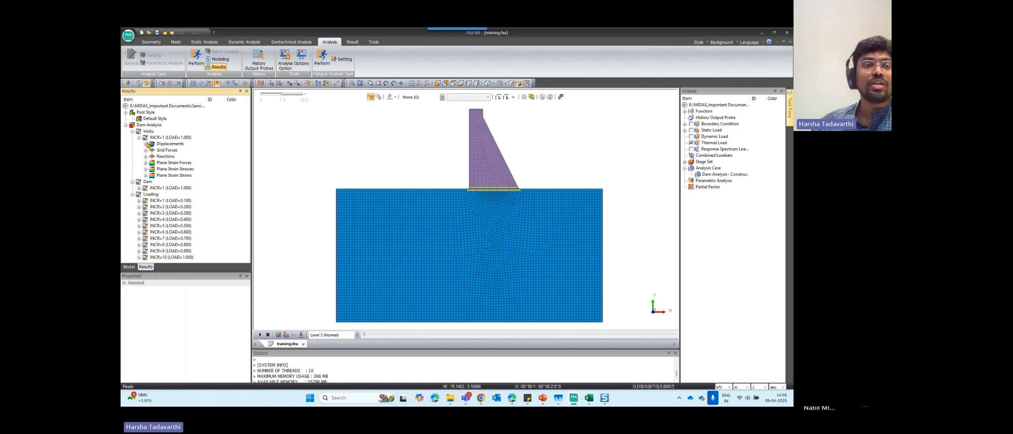
pyautogui.click(146, 144)
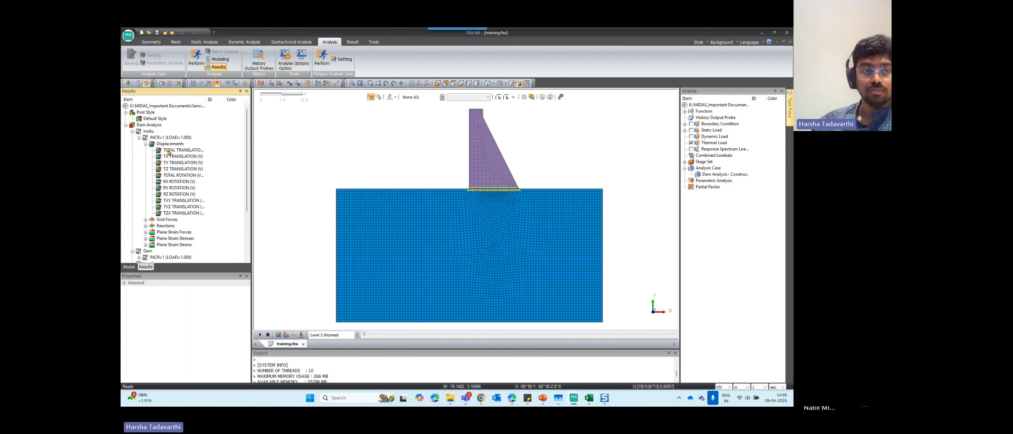
pyautogui.doubleClick(168, 151)
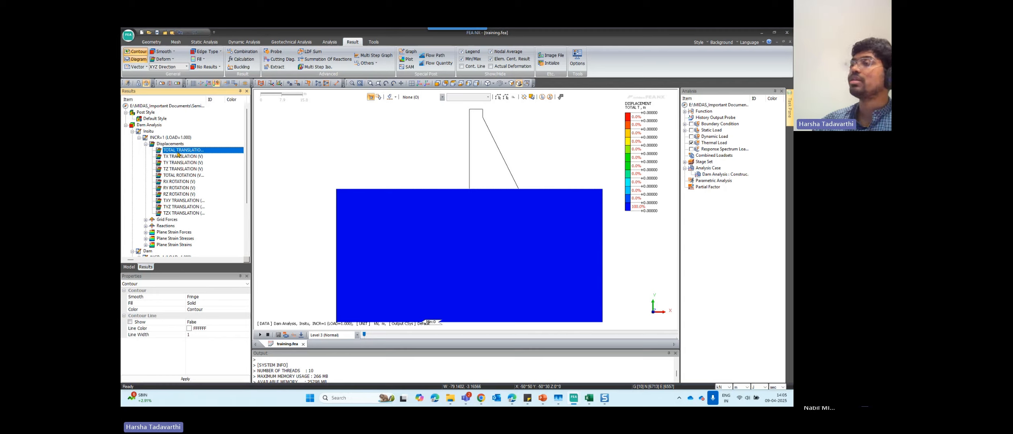
pyautogui.scroll(-1, 388, 173)
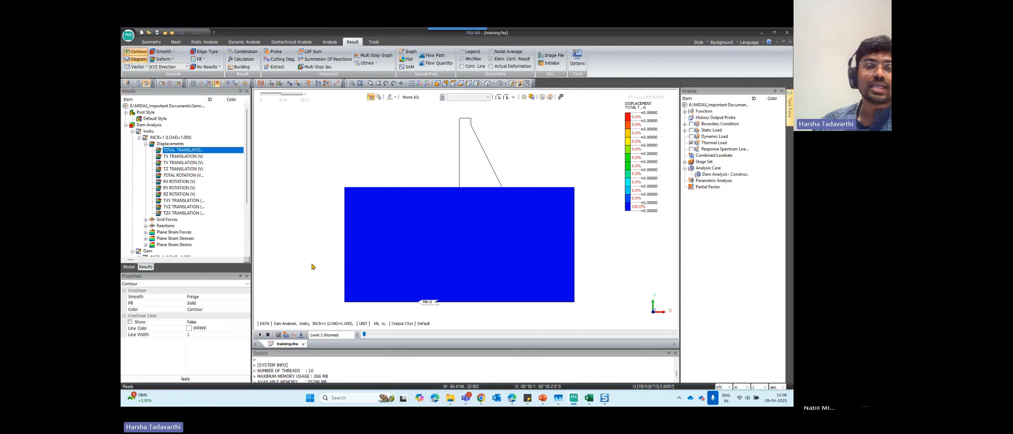
# Display the Dam stage's total translation contour at INCR=1 (LOAD=1.000) and inspect the deformed shape and its display options.
pyautogui.click(146, 144)
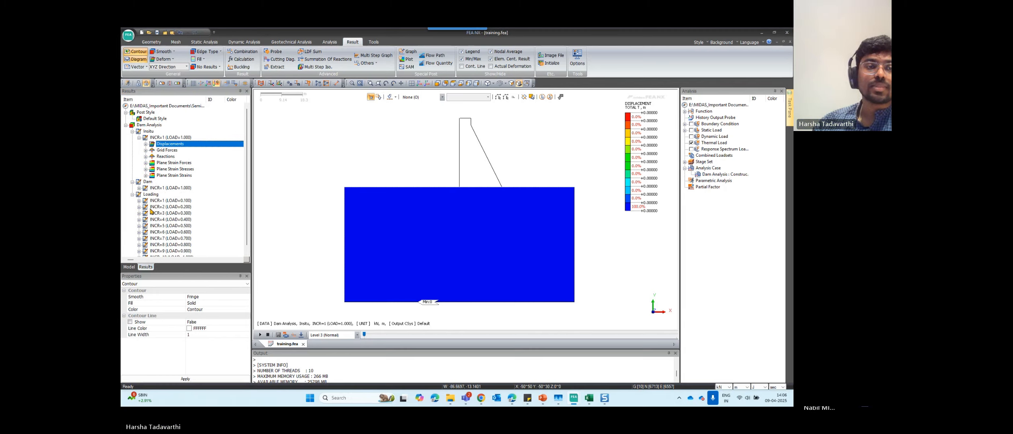
pyautogui.click(139, 188)
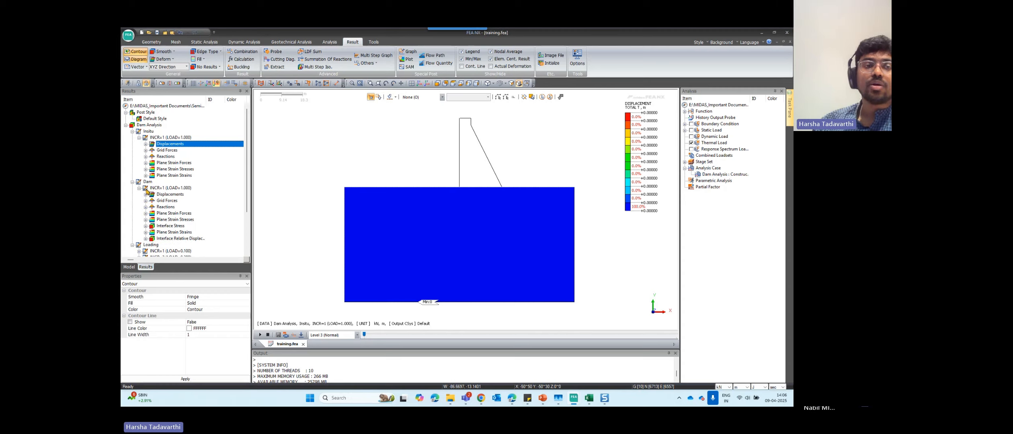
pyautogui.click(145, 194)
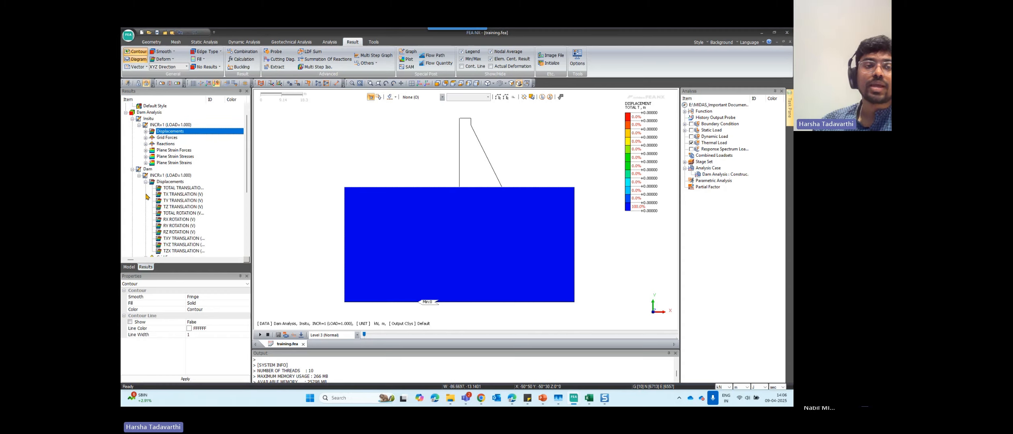
pyautogui.doubleClick(168, 188)
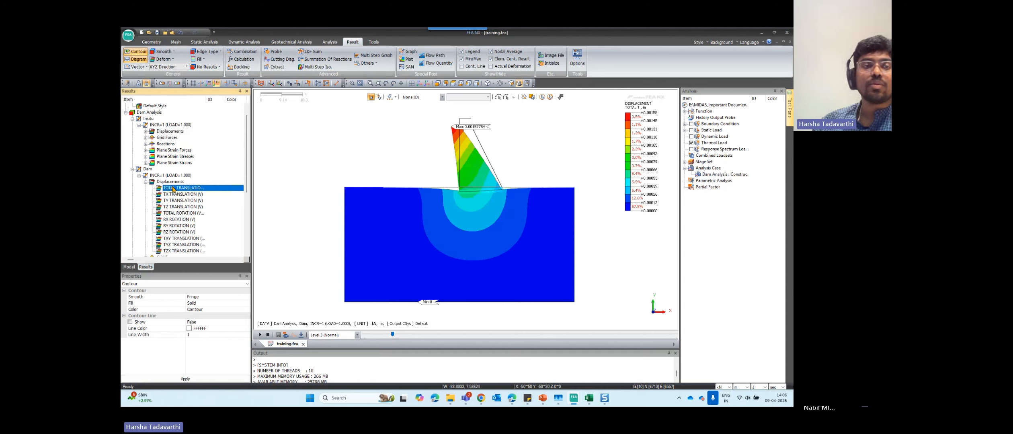
pyautogui.scroll(4, 487, 117)
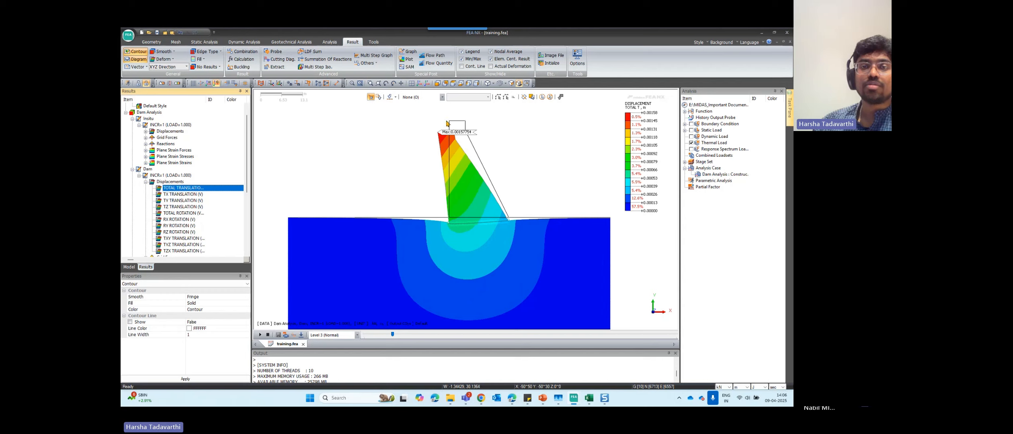
pyautogui.scroll(-4, 457, 146)
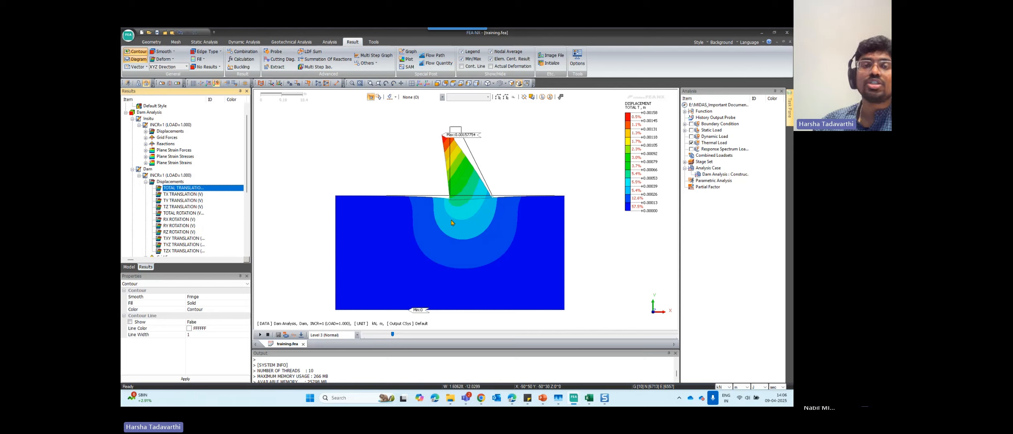
pyautogui.click(173, 60)
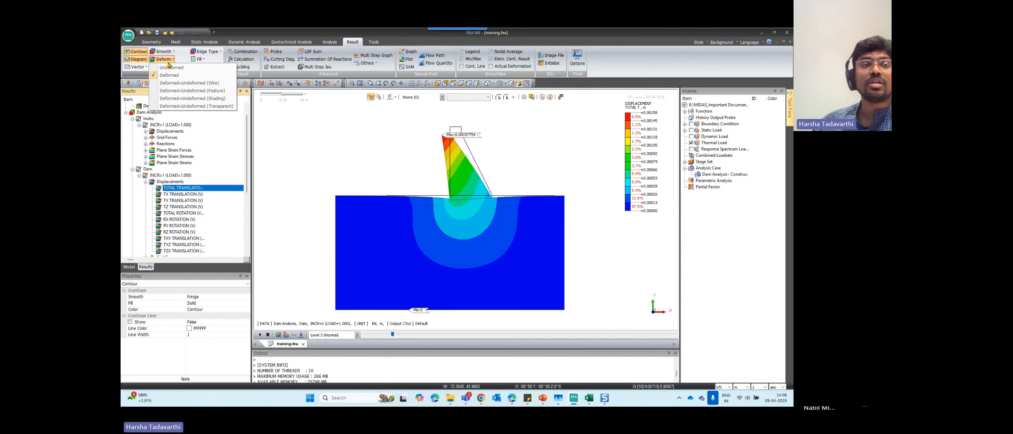
pyautogui.click(382, 161)
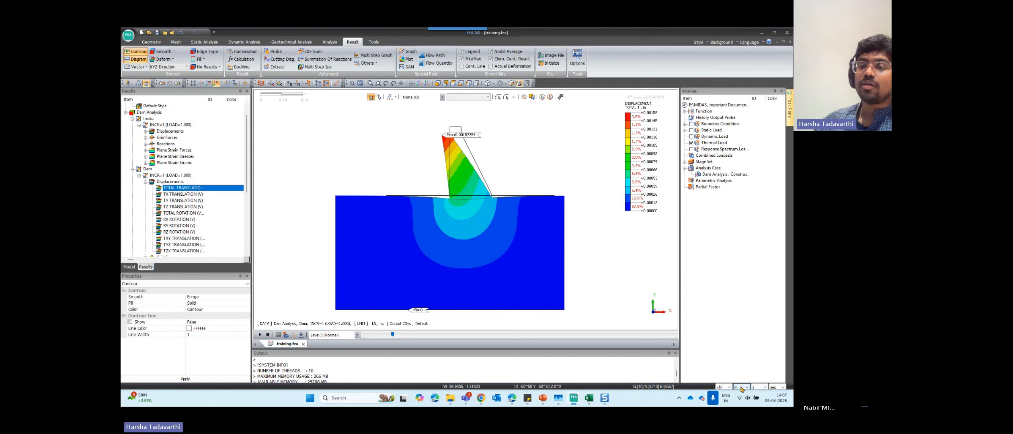
# Switch the length unit to mm and inspect the maximum displacement at the dam crest.
pyautogui.press('ctrl')
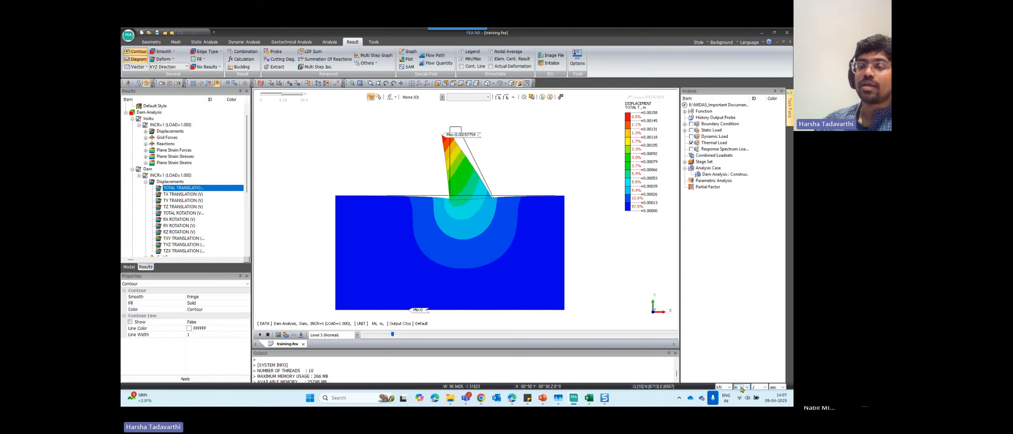
pyautogui.click(742, 388)
pyautogui.click(740, 365)
pyautogui.scroll(10, 447, 134)
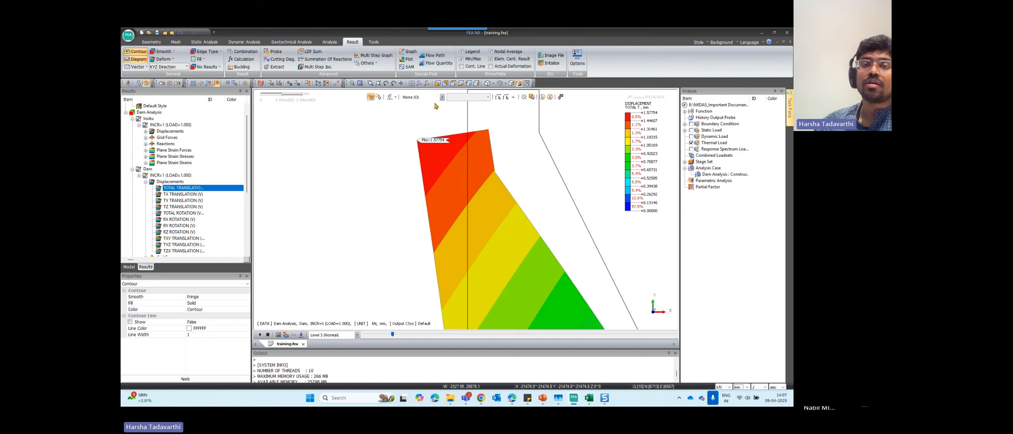
# Probe the total displacement at nodes running down through the dam body and into the foundation rock beneath it.
pyautogui.scroll(-5, 438, 86)
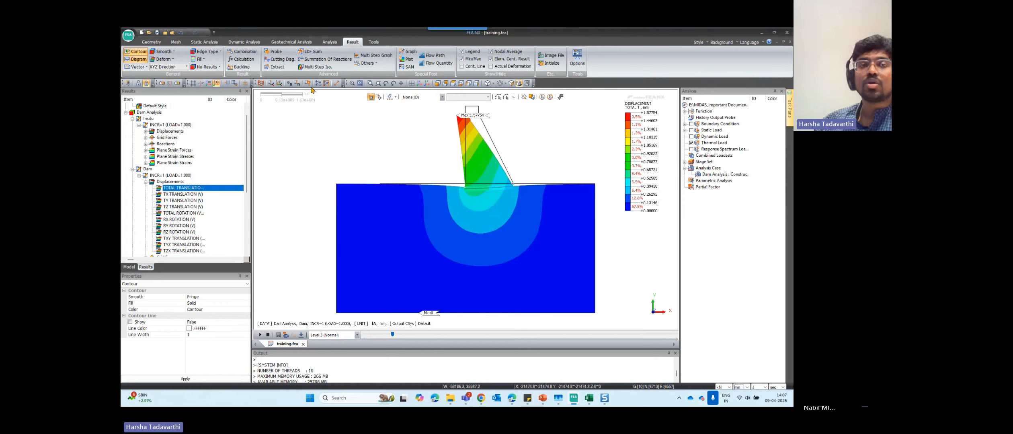
pyautogui.click(277, 52)
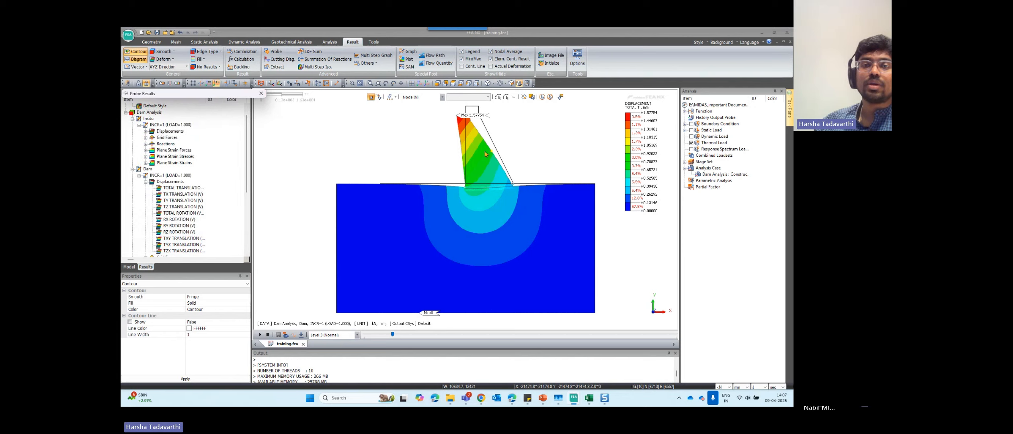
pyautogui.click(466, 136)
pyautogui.click(468, 153)
pyautogui.click(472, 168)
pyautogui.click(472, 206)
pyautogui.click(464, 229)
pyautogui.click(451, 247)
pyautogui.click(437, 264)
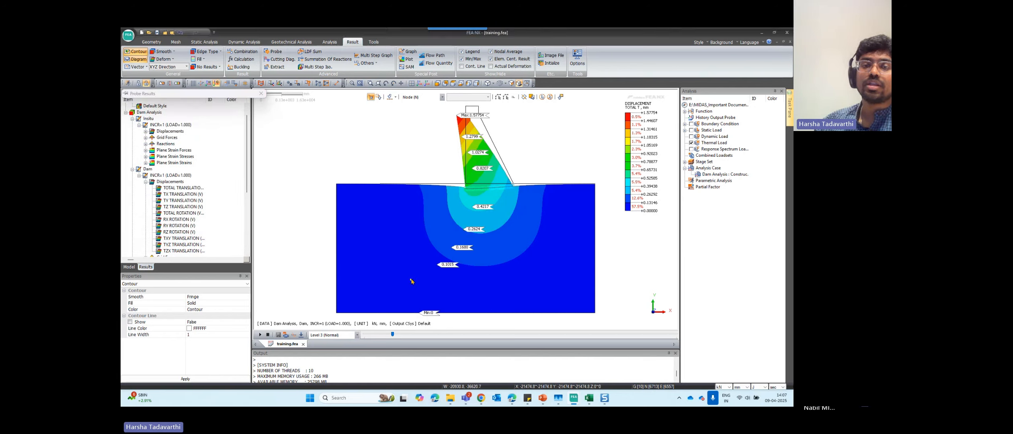
pyautogui.click(411, 280)
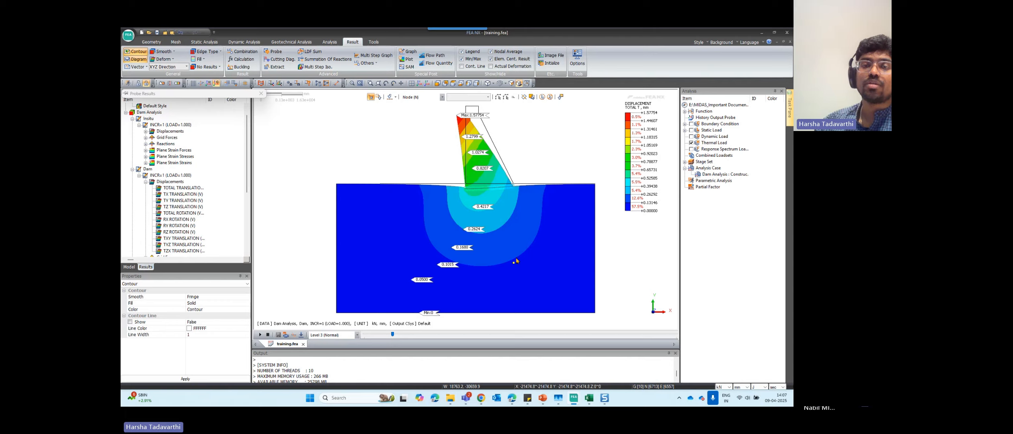
# Probe the total displacement at foundation nodes downstream of the dam, from the ground surface downward, and at the dam toe.
pyautogui.click(547, 185)
pyautogui.click(548, 205)
pyautogui.click(554, 228)
pyautogui.click(562, 245)
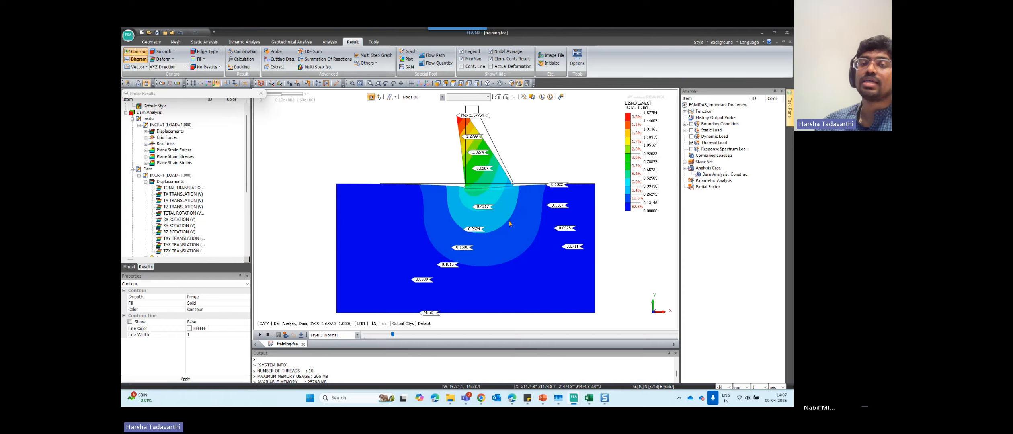
pyautogui.click(512, 187)
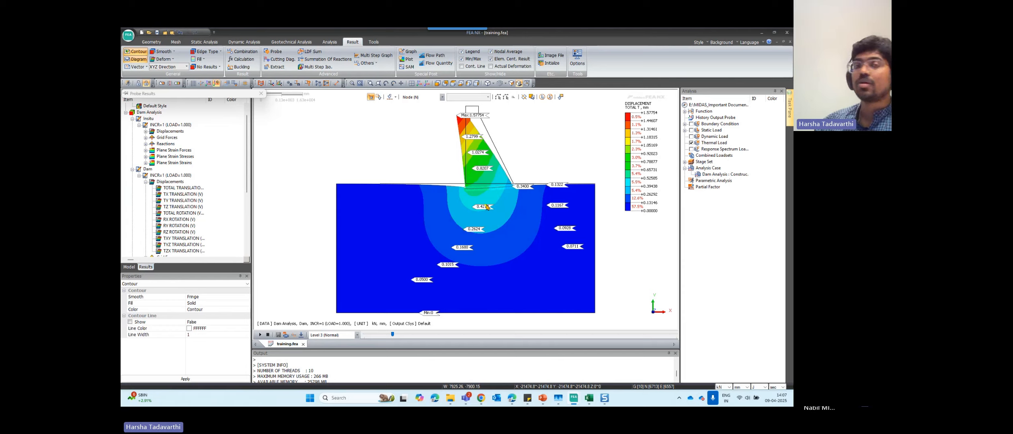
pyautogui.scroll(2, 478, 125)
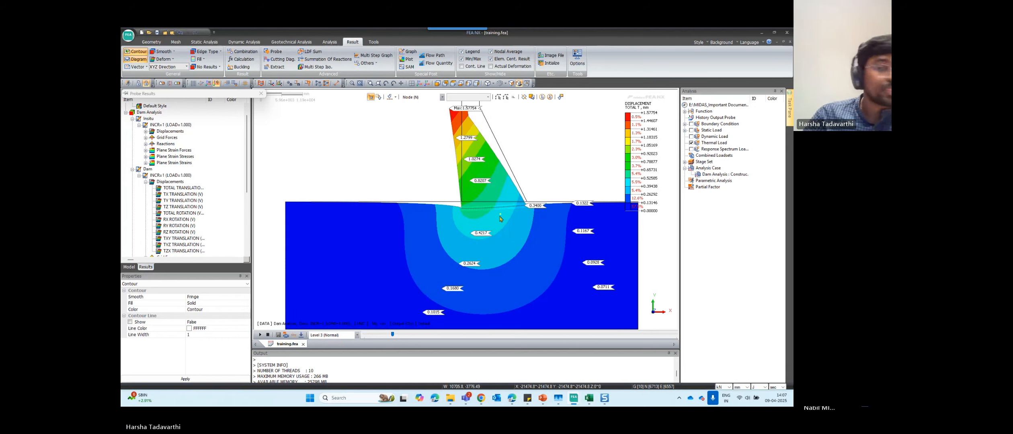
pyautogui.scroll(-1, 482, 196)
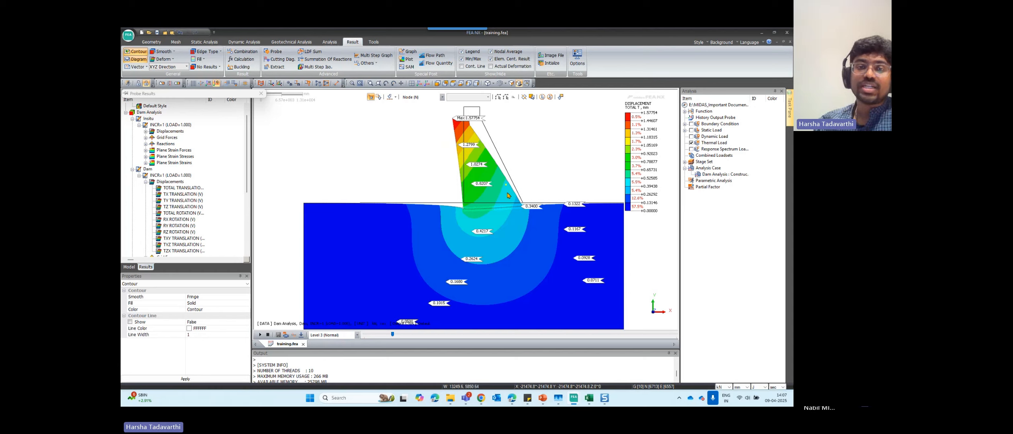
# Show the mesh edges on the displacement contour and probe two more nodes in the dam body.
pyautogui.click(210, 53)
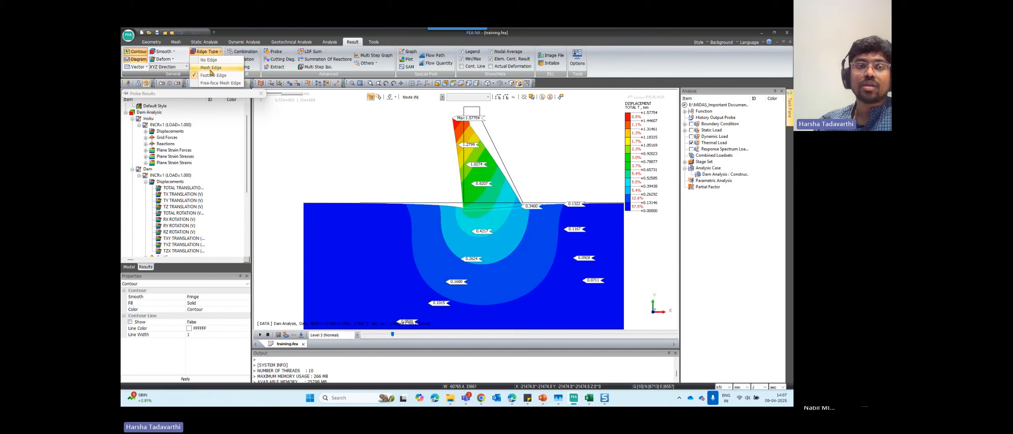
pyautogui.click(210, 68)
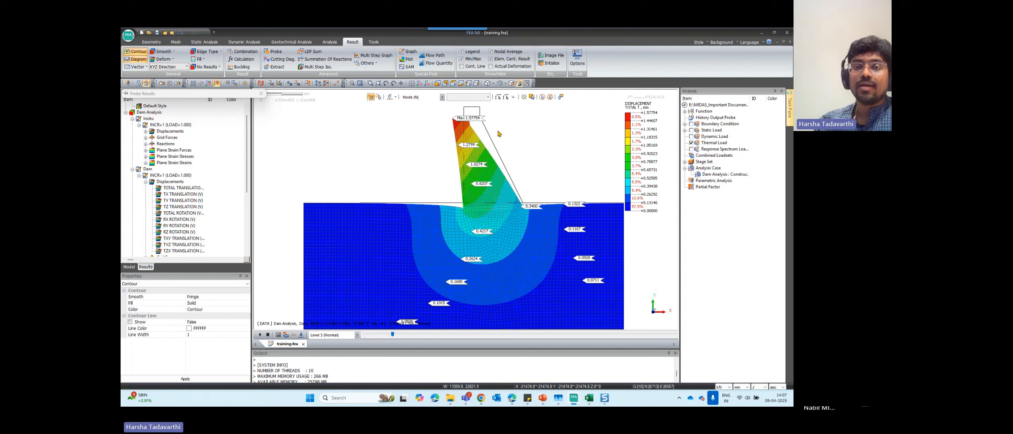
pyautogui.scroll(1, 473, 121)
pyautogui.scroll(5, 473, 121)
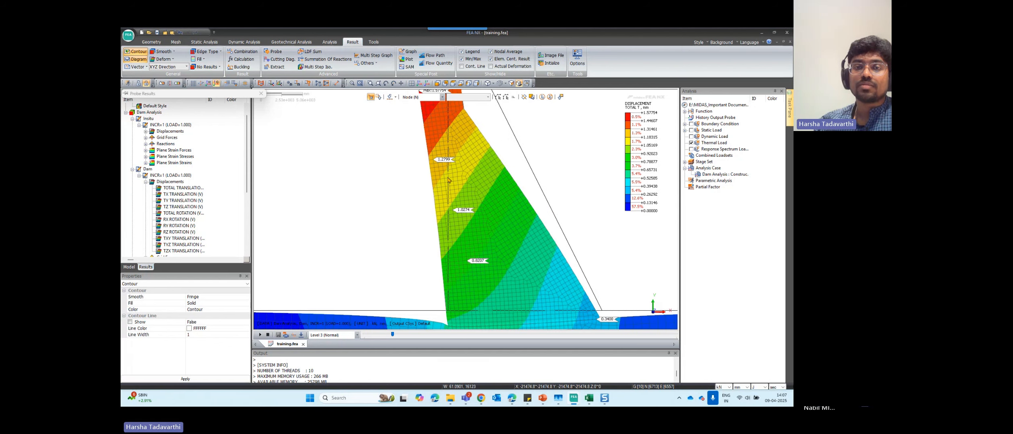
pyautogui.scroll(-3, 507, 196)
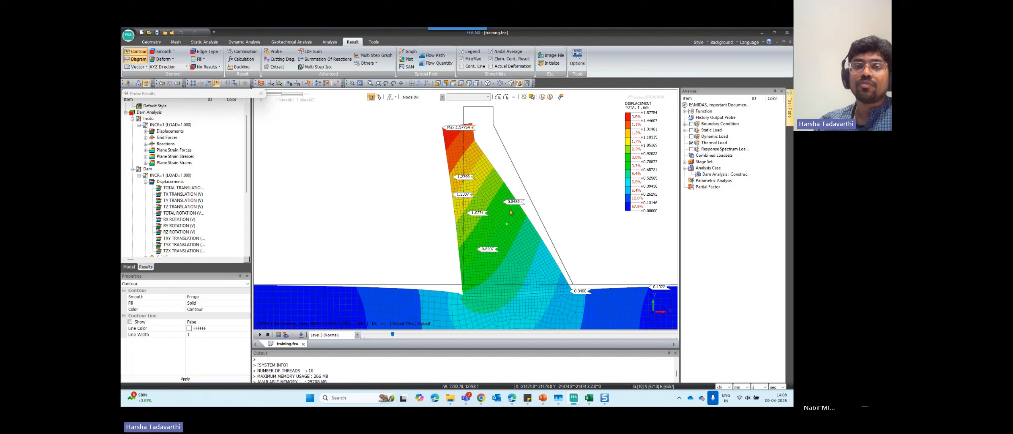
pyautogui.scroll(-2, 507, 161)
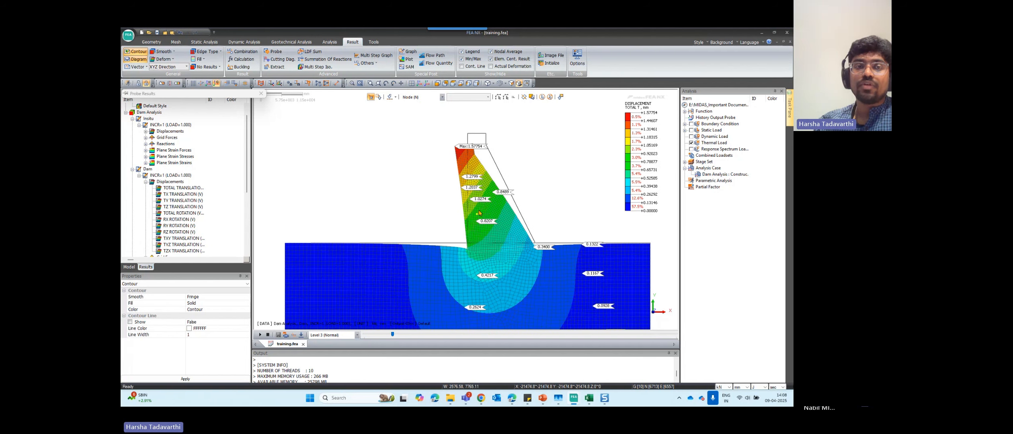
# Set the contour's edge type back to Feature Edge and close the probe results to clear the tags.
pyautogui.click(207, 52)
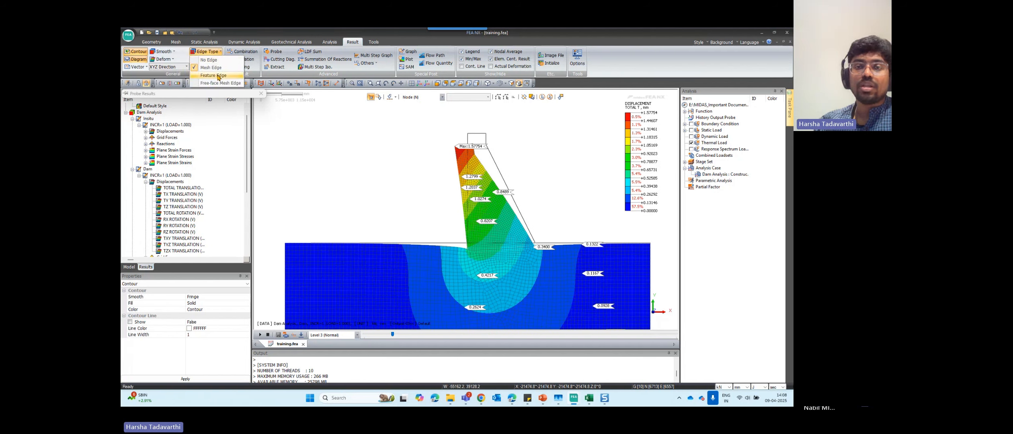
pyautogui.click(215, 76)
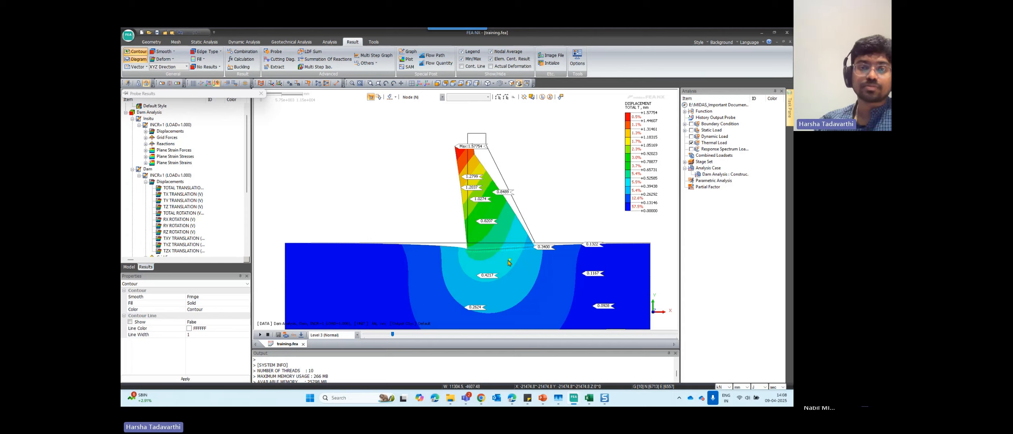
pyautogui.moveTo(153, 94)
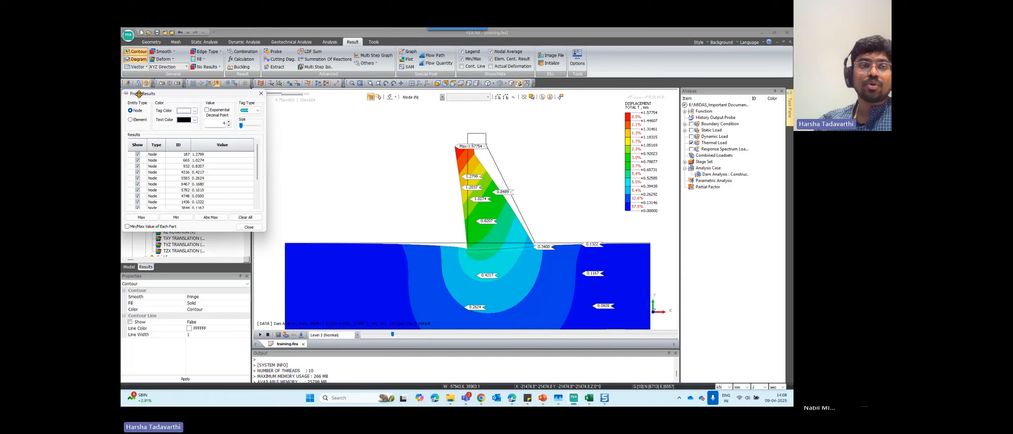
pyautogui.moveTo(163, 93); pyautogui.dragTo(218, 103)
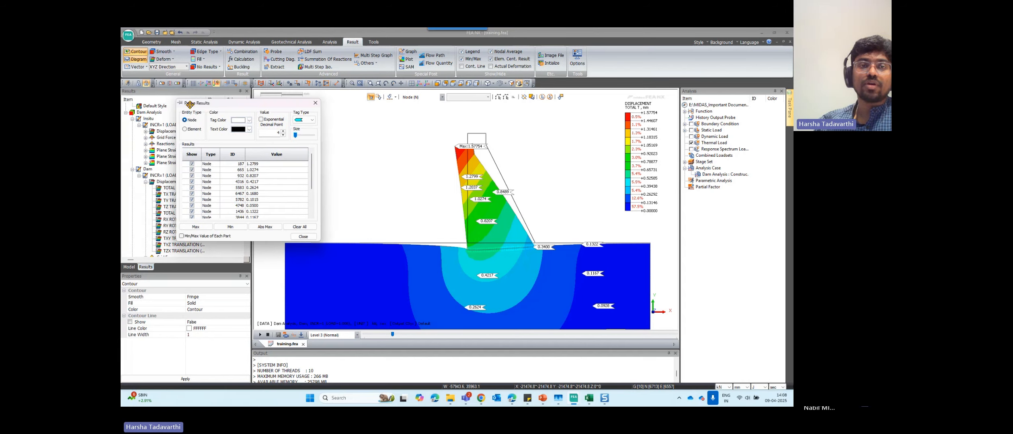
pyautogui.click(316, 104)
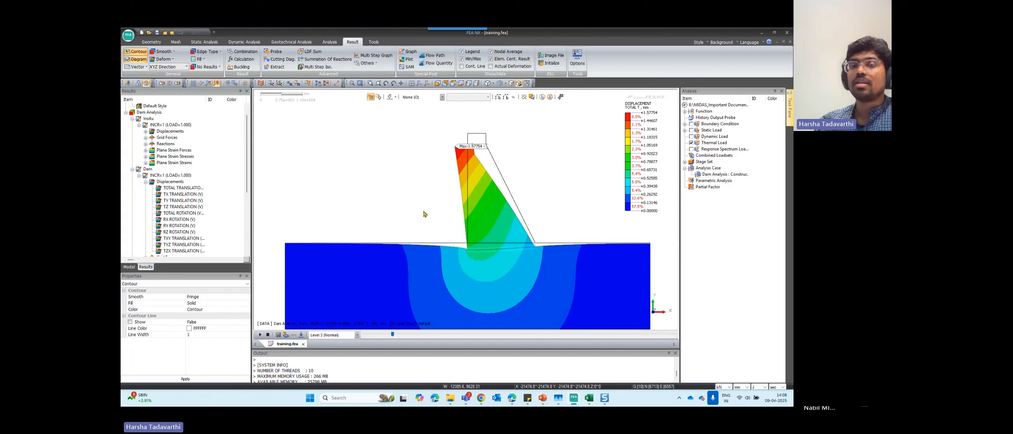
# Display the Loading stage's total translation contour at INCR=1 (LOAD=0.100) and view the whole dam and foundation.
pyautogui.scroll(-2, 464, 169)
pyautogui.scroll(1, 478, 149)
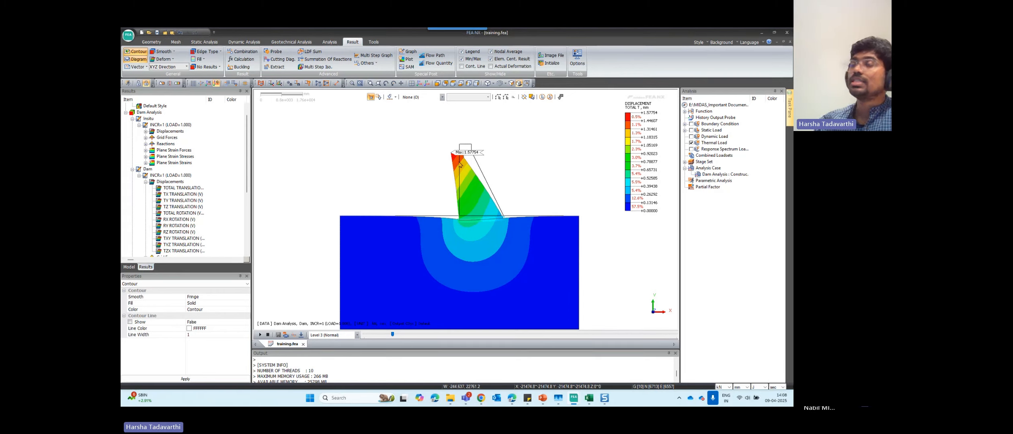
pyautogui.scroll(-6, 173, 177)
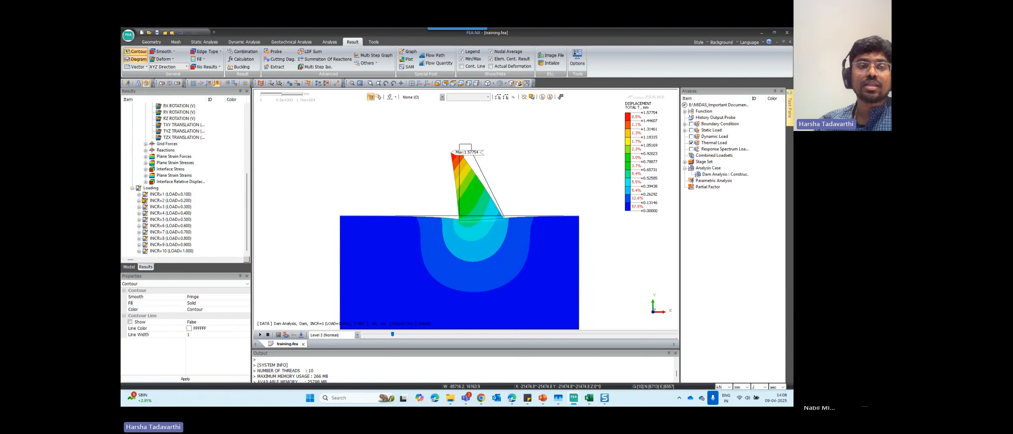
pyautogui.click(139, 194)
pyautogui.scroll(-1, 173, 190)
pyautogui.doubleClick(174, 188)
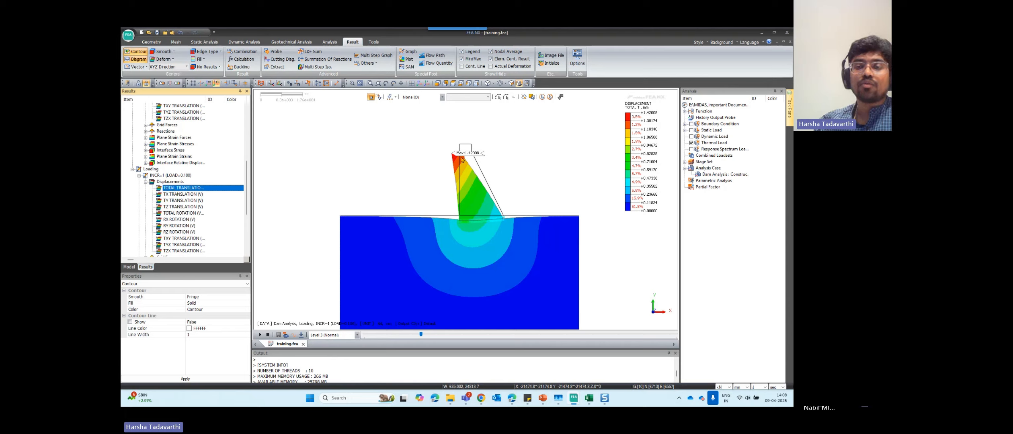
pyautogui.scroll(-1, 476, 114)
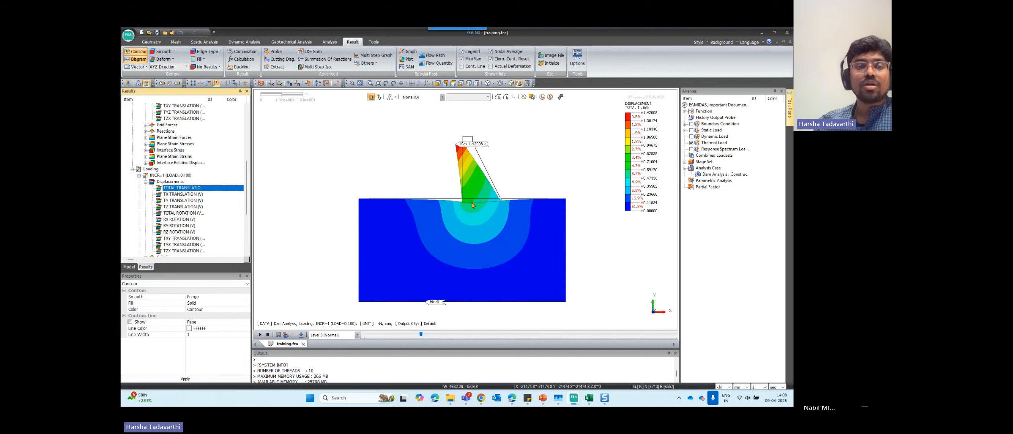
pyautogui.scroll(-3, 187, 202)
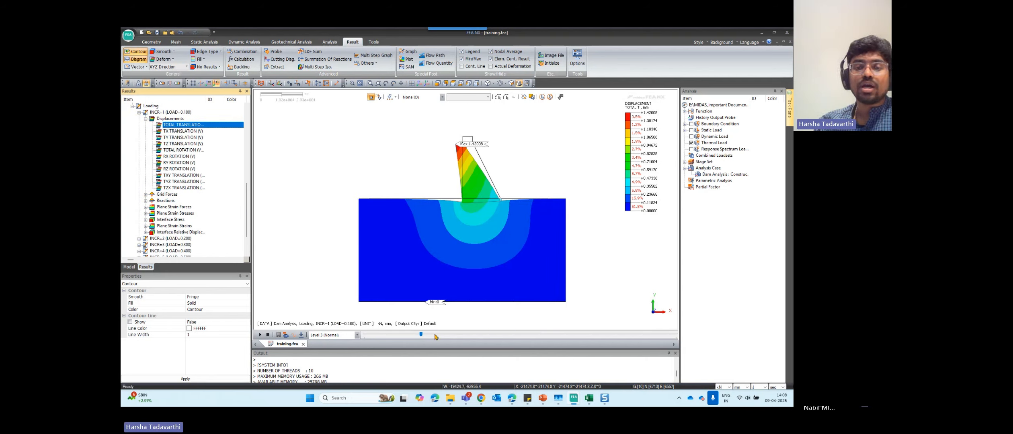
# Step the total translation contour through Loading INCR=2 and INCR=3, and go back to the Dam stage for comparison.
pyautogui.press('ctrl')
pyautogui.press('ctrl')
pyautogui.press('ctrl')
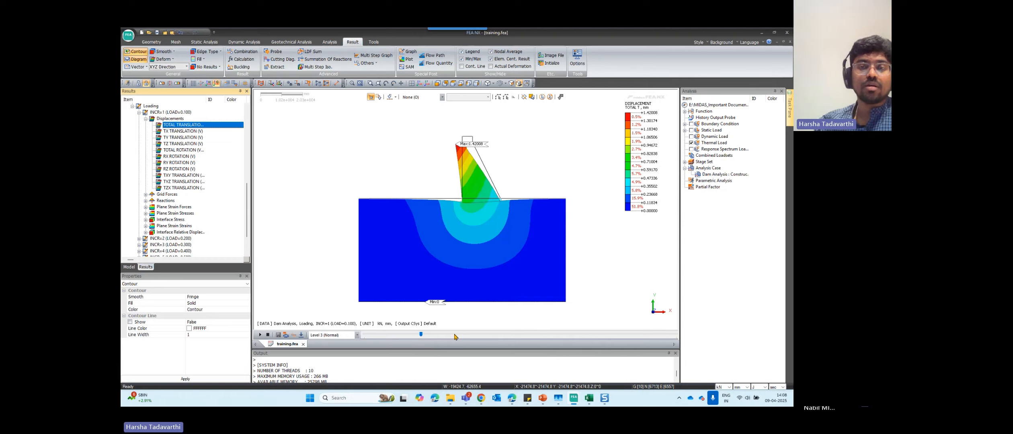
pyautogui.click(454, 335)
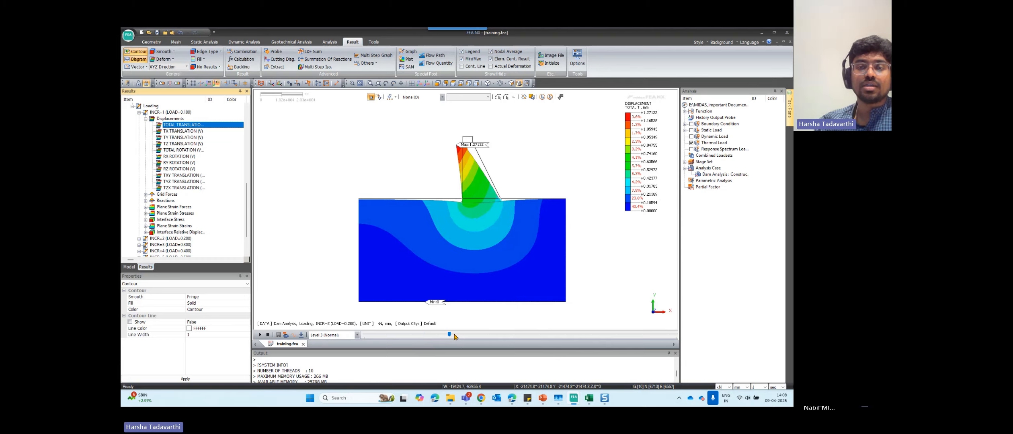
pyautogui.click(454, 335)
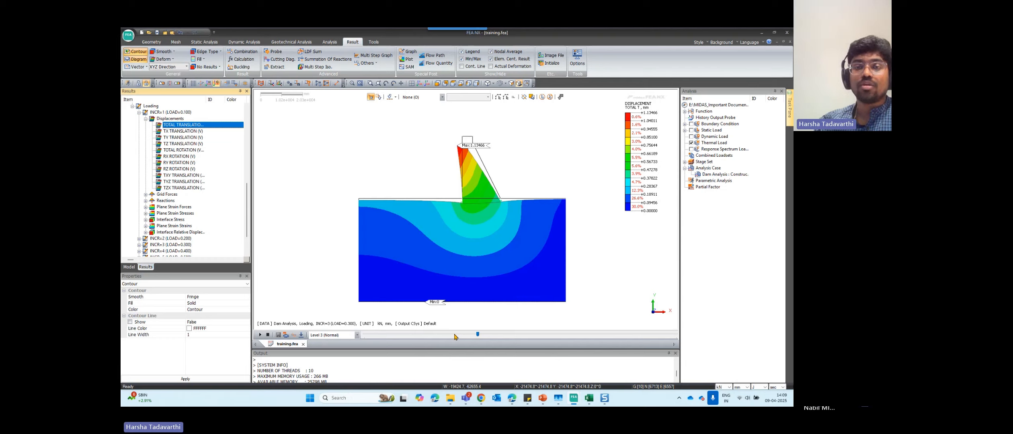
pyautogui.click(454, 335)
pyautogui.click(454, 336)
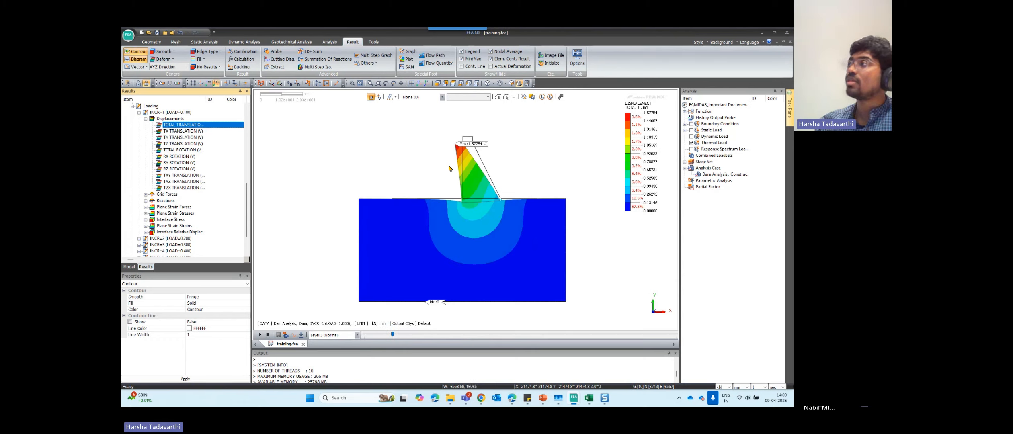
# Step the total translation contour from the Dam stage through the Loading increments up to INCR=10 (LOAD=1.000).
pyautogui.click(449, 335)
pyautogui.click(449, 334)
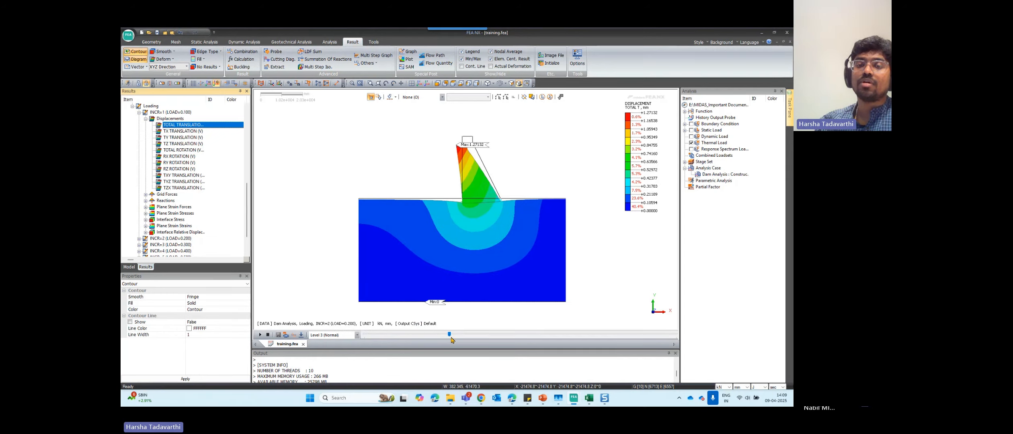
pyautogui.click(471, 338)
pyautogui.press('Right')
pyautogui.press('Right')
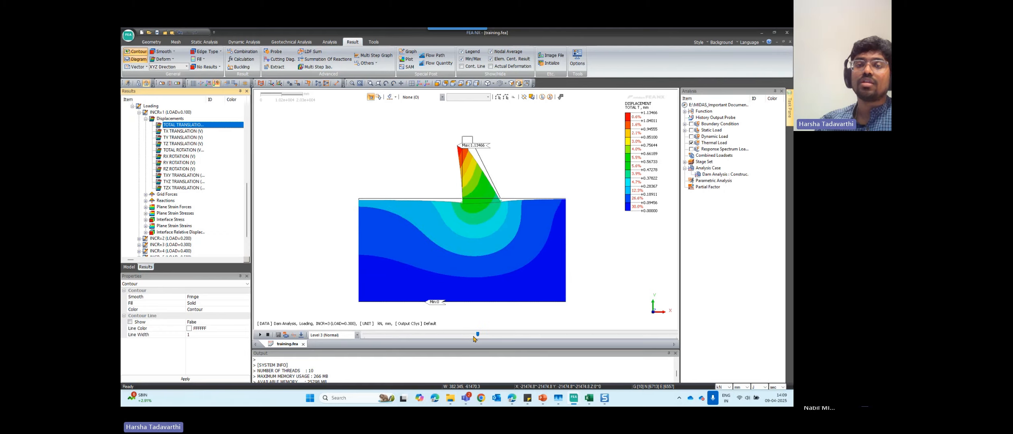
pyautogui.press('Right')
pyautogui.press('Right')
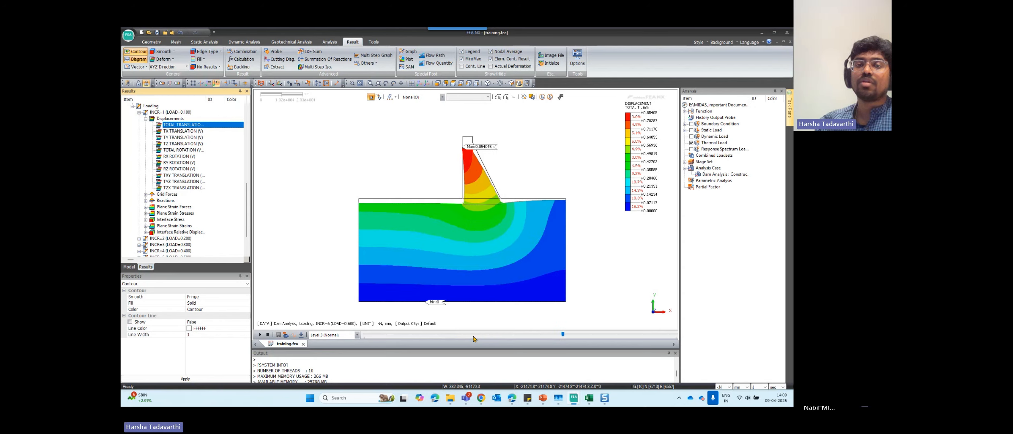
pyautogui.press('Right')
pyautogui.press('Right')
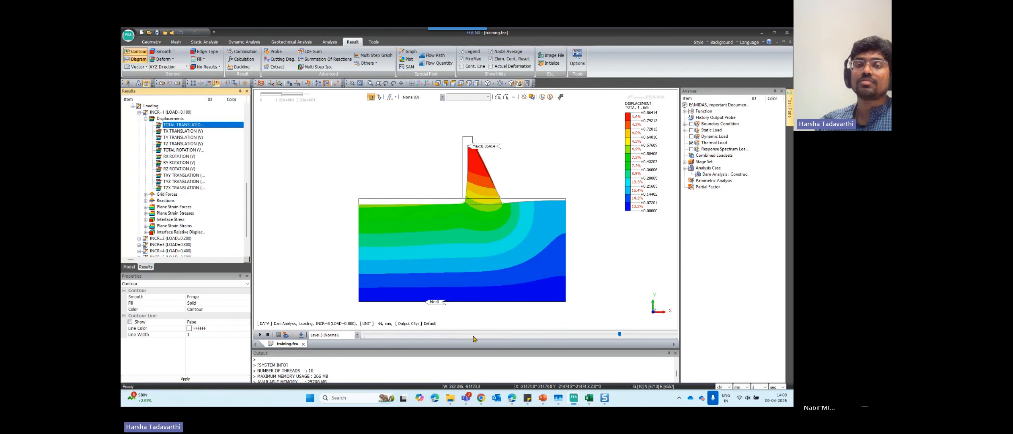
pyautogui.press('Right')
pyautogui.press('Right')
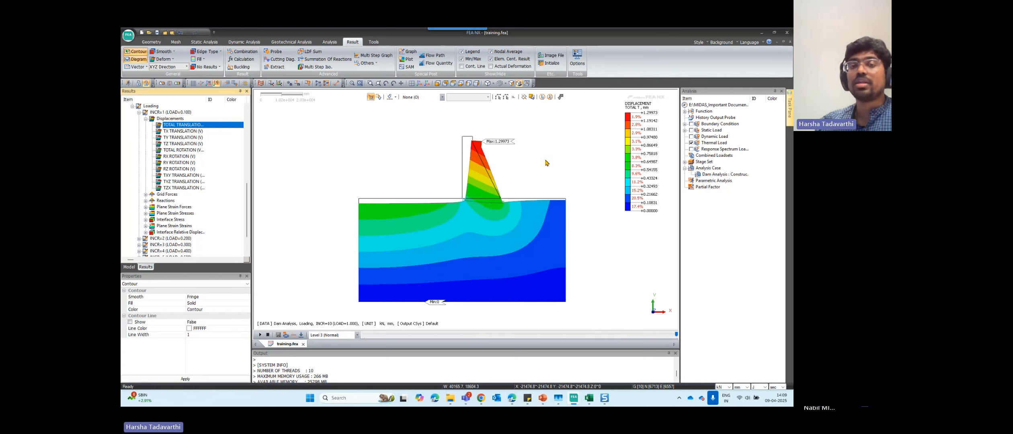
# Examine the dam's deformed shape and the displacement contour around its heel at the final load increment.
pyautogui.scroll(3, 478, 170)
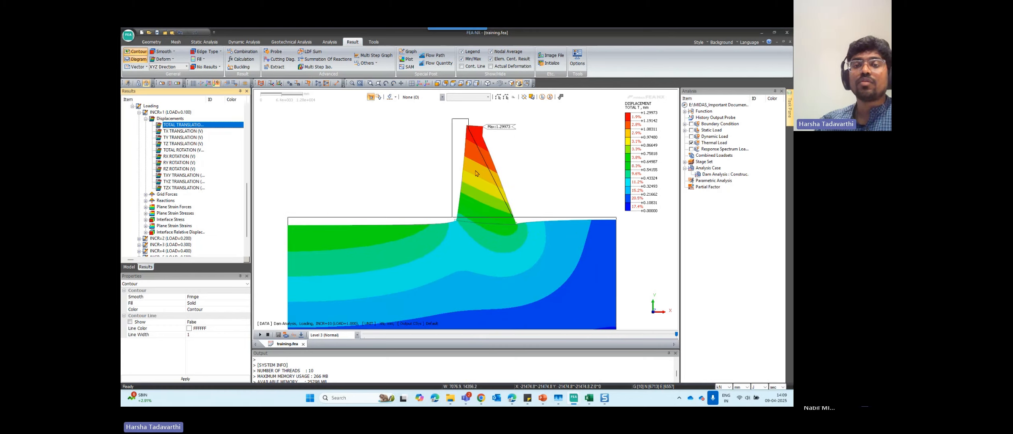
pyautogui.scroll(1, 475, 173)
pyautogui.scroll(-2, 478, 203)
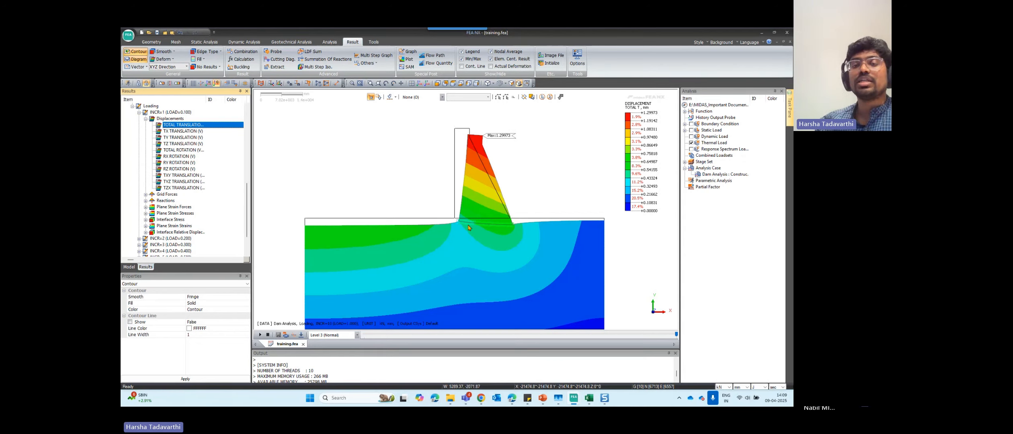
pyautogui.scroll(2, 454, 228)
pyautogui.scroll(7, 455, 227)
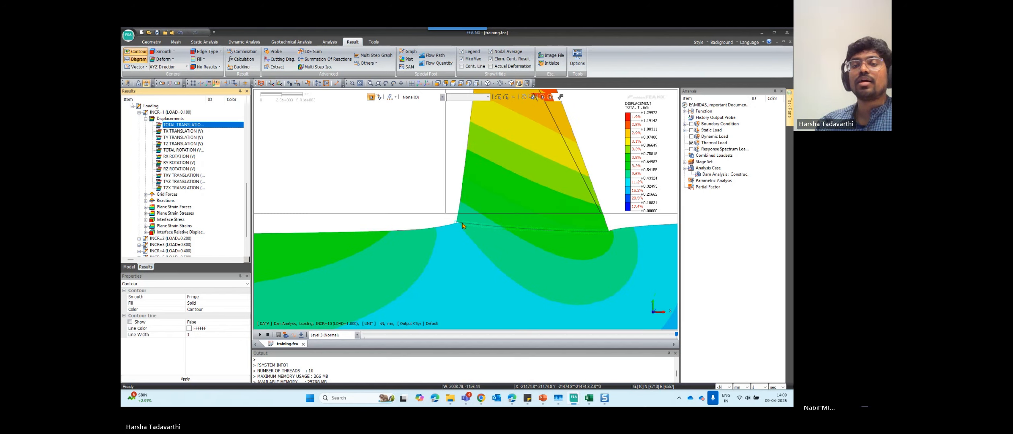
# Examine the gap between the dam heel and the rock foundation in the deformed shape, then view the whole dam.
pyautogui.scroll(6, 457, 225)
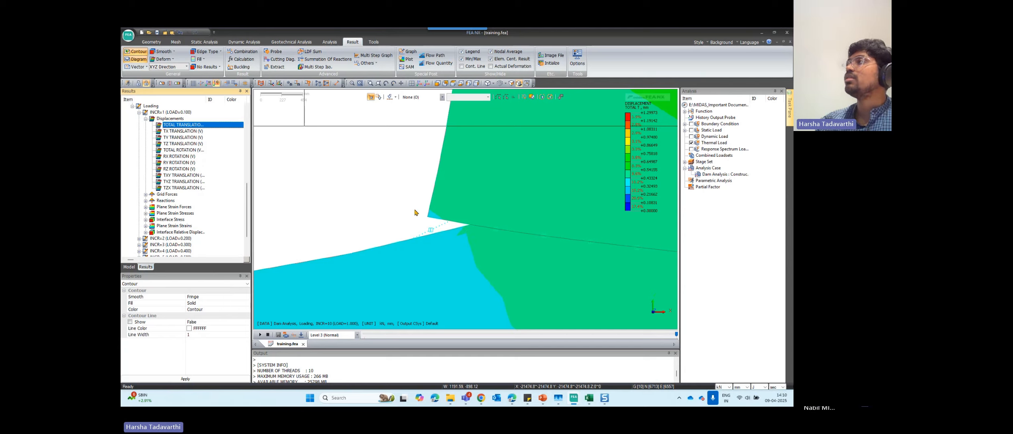
pyautogui.scroll(-2, 406, 230)
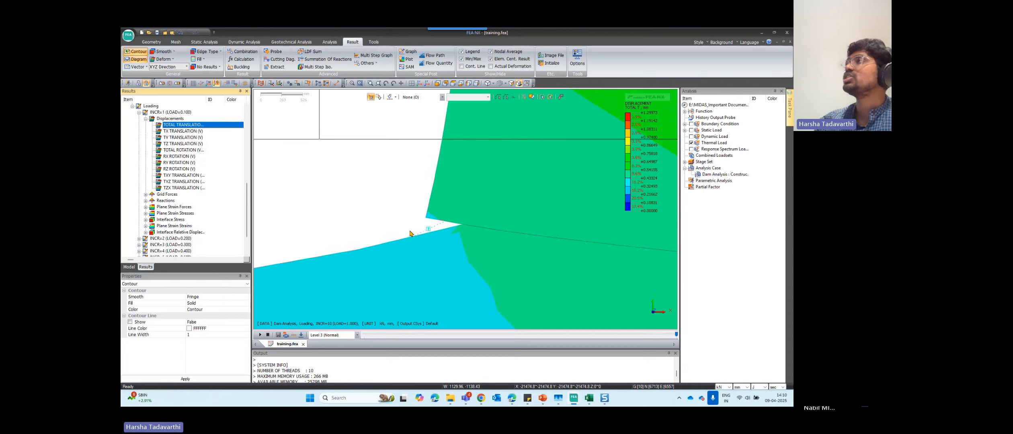
pyautogui.scroll(-4, 410, 233)
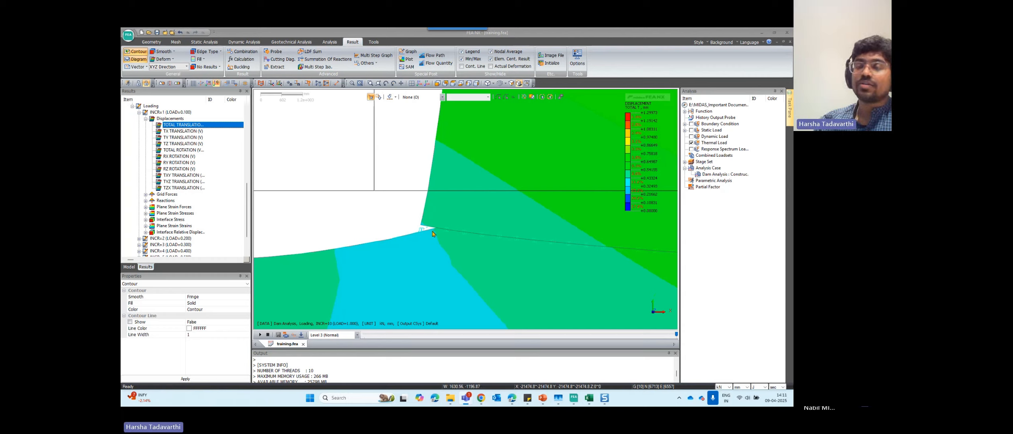
pyautogui.scroll(-4, 415, 233)
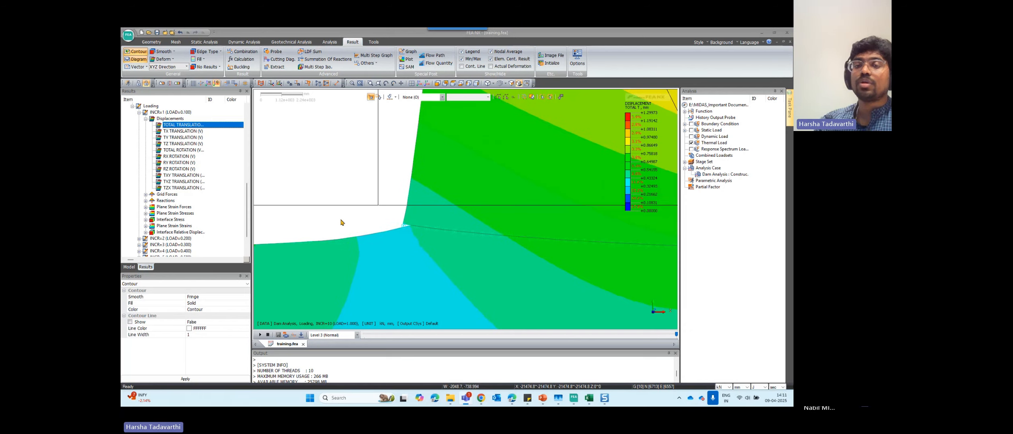
pyautogui.scroll(-3, 355, 220)
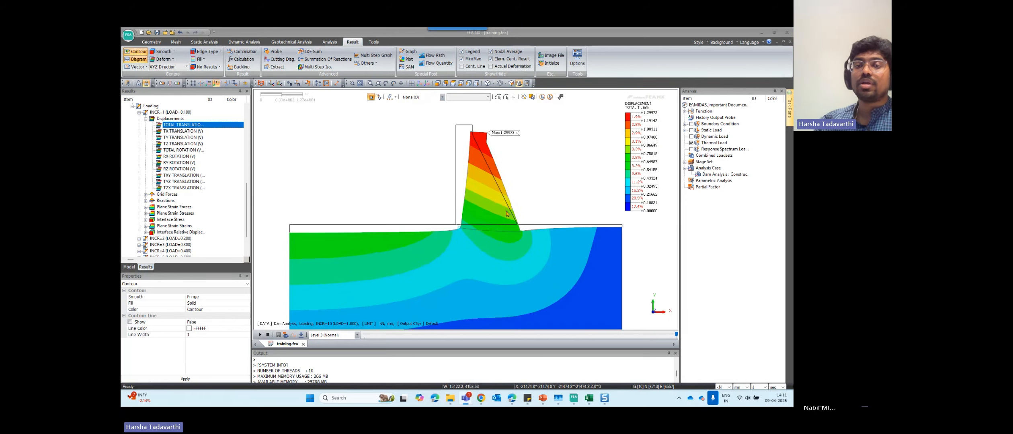
# Show the total translation contour on the undeformed dam and foundation, and inspect it around the dam base.
pyautogui.click(172, 60)
pyautogui.click(178, 69)
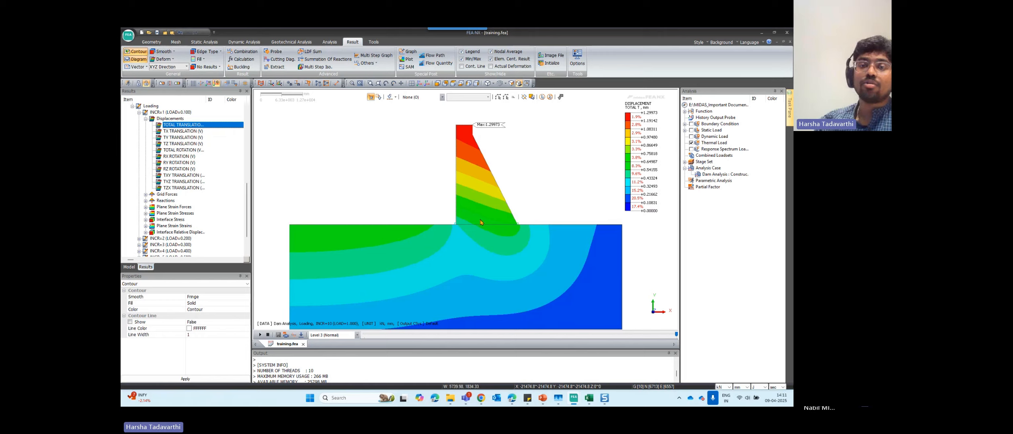
pyautogui.scroll(4, 497, 229)
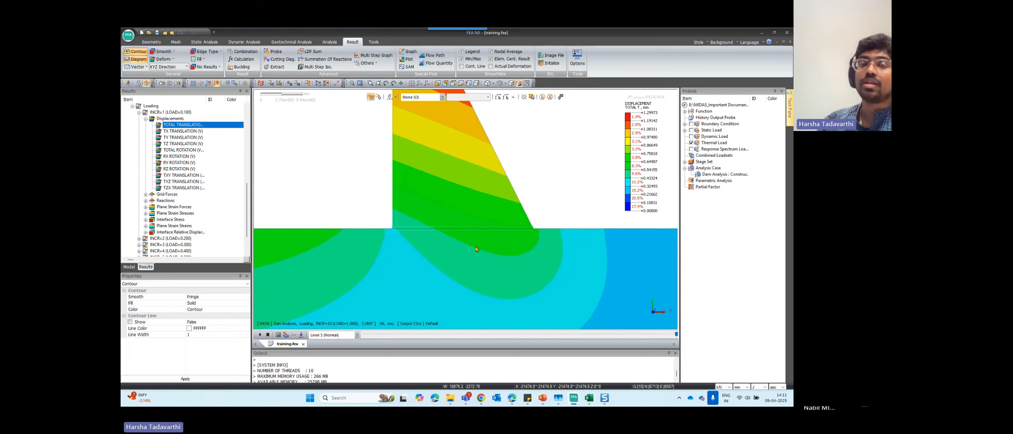
pyautogui.scroll(-3, 468, 254)
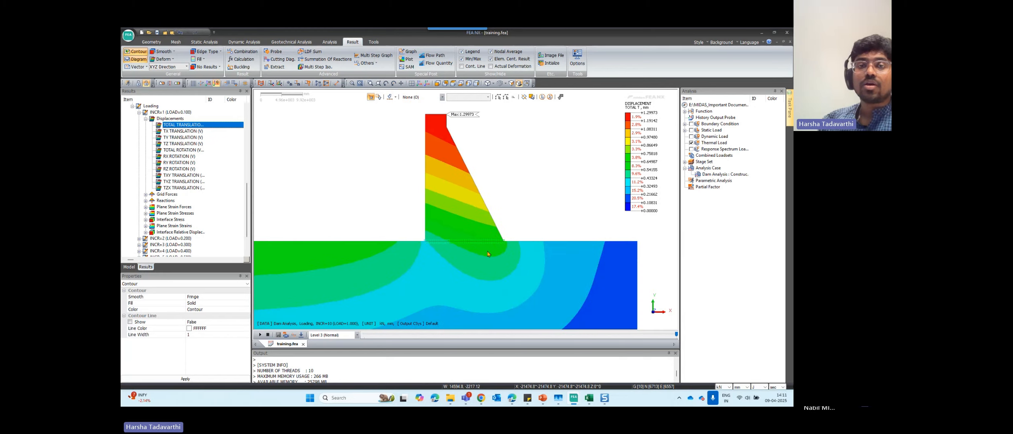
pyautogui.scroll(1, 382, 257)
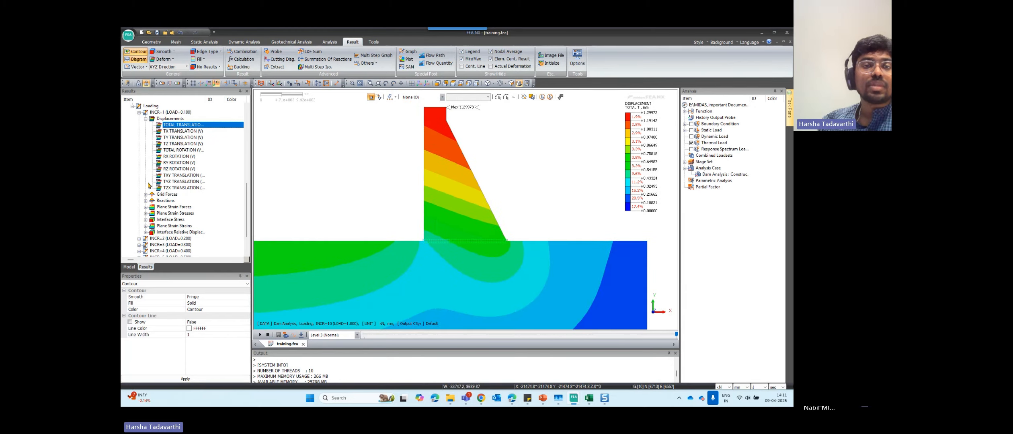
# Display the NORMAL X interface stress for Loading INCR=10 (LOAD=1.000).
pyautogui.scroll(-2, 149, 185)
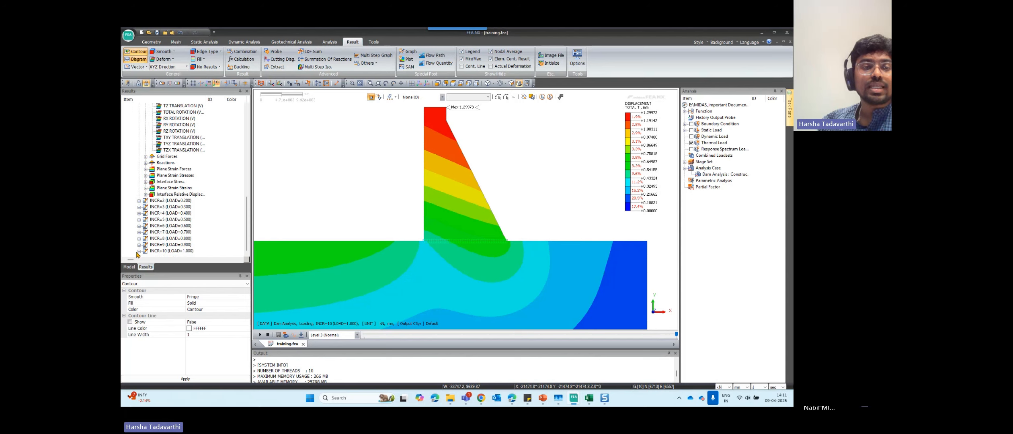
pyautogui.scroll(-3, 140, 252)
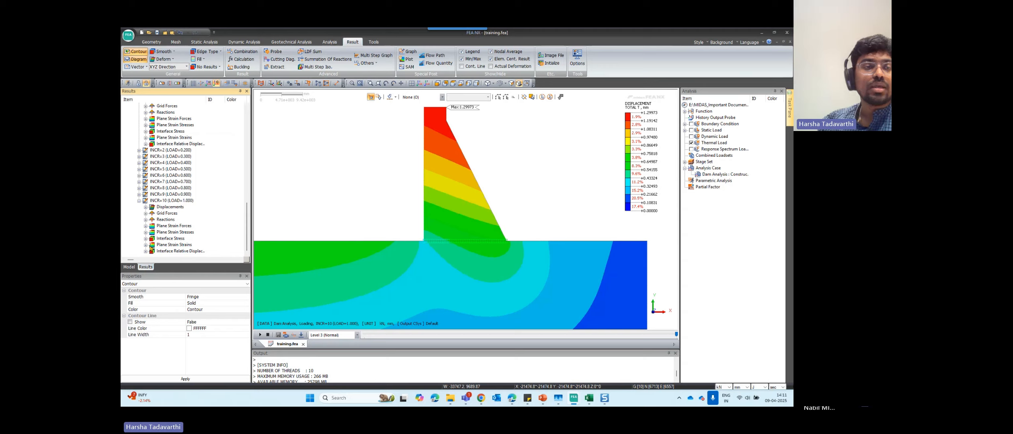
pyautogui.click(146, 239)
pyautogui.click(173, 233)
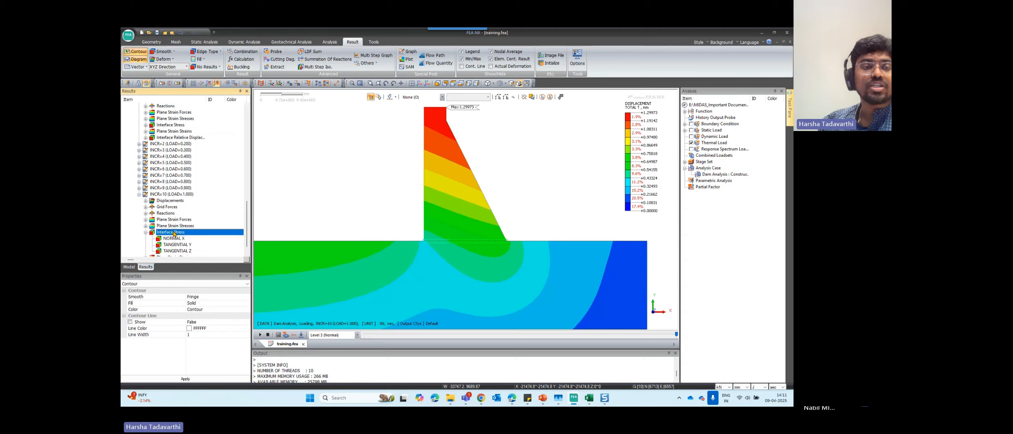
pyautogui.scroll(-1, 174, 233)
pyautogui.click(176, 227)
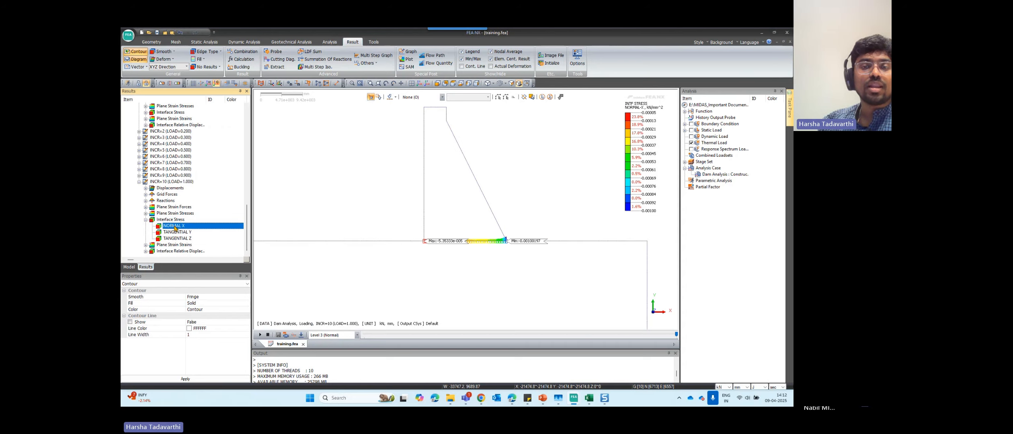
# Turn off element centre results for the normal interface stress and examine its distribution along the dam base near the heel.
pyautogui.scroll(3, 506, 229)
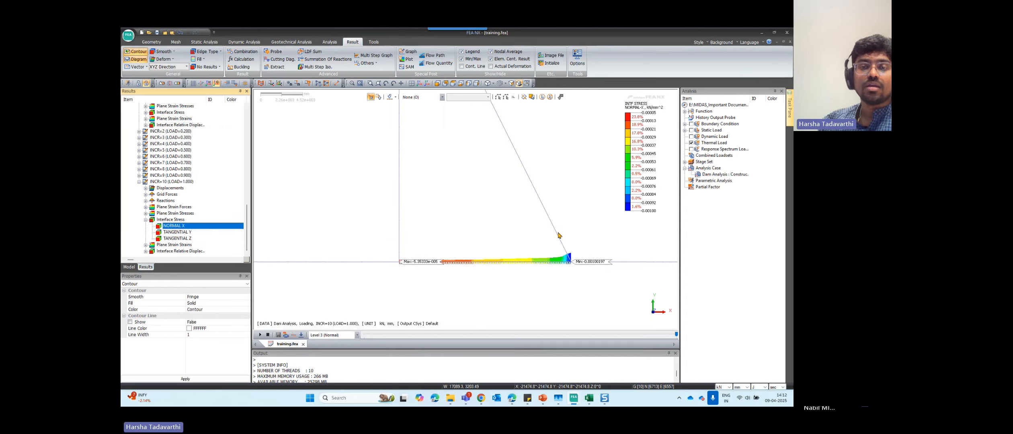
pyautogui.scroll(2, 468, 225)
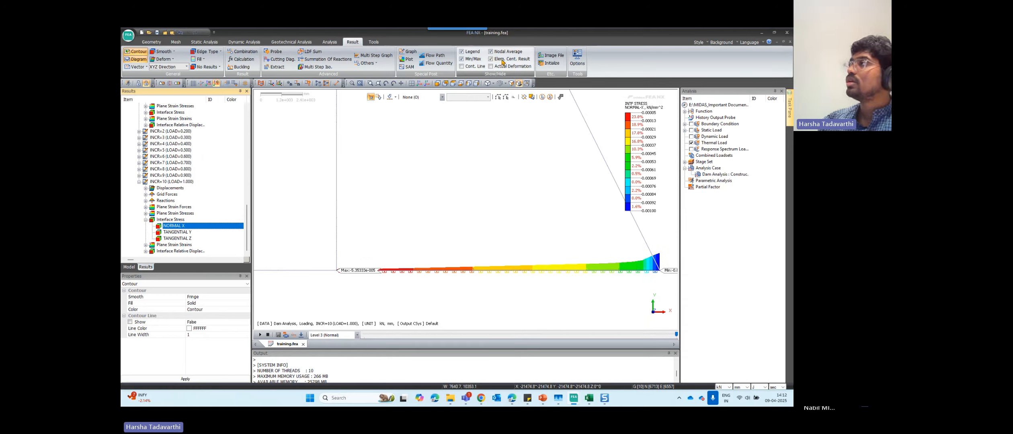
pyautogui.click(491, 58)
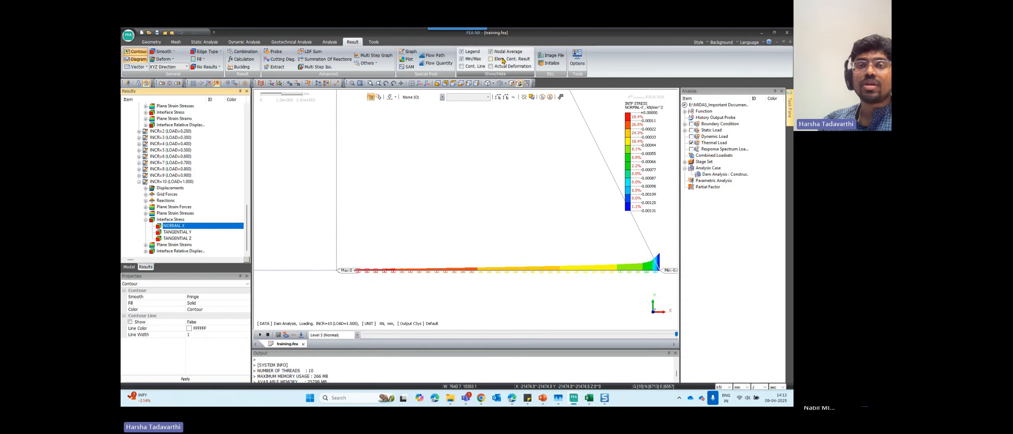
pyautogui.scroll(4, 339, 282)
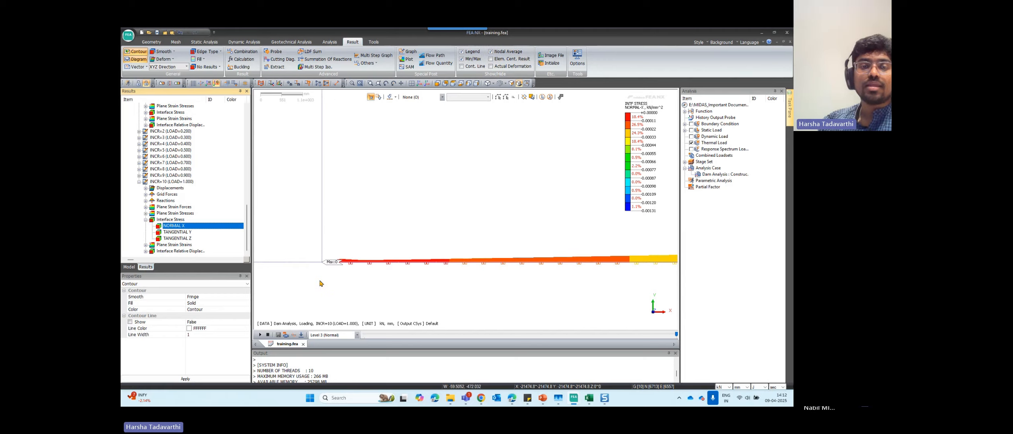
pyautogui.scroll(4, 303, 271)
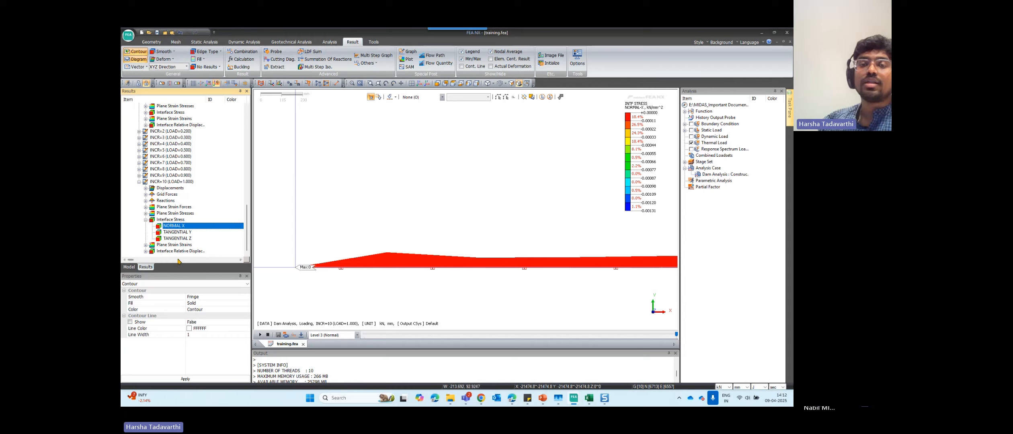
pyautogui.scroll(-2, 304, 259)
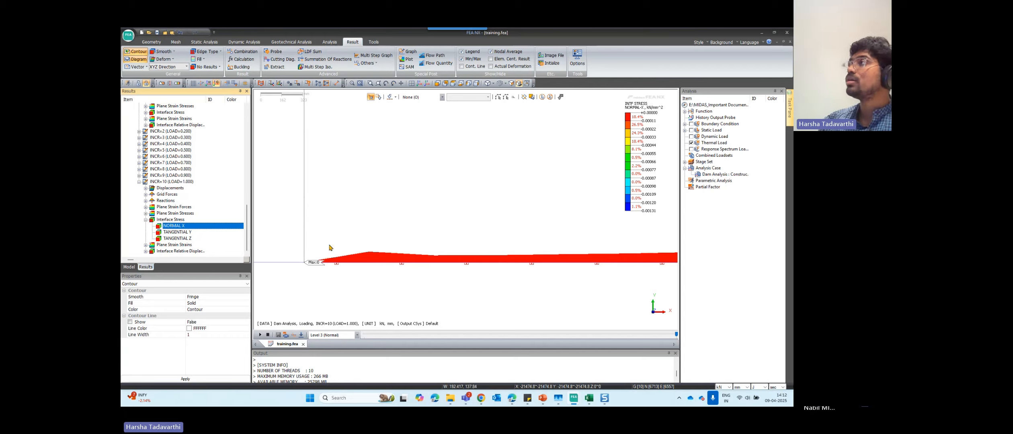
pyautogui.scroll(-5, 328, 257)
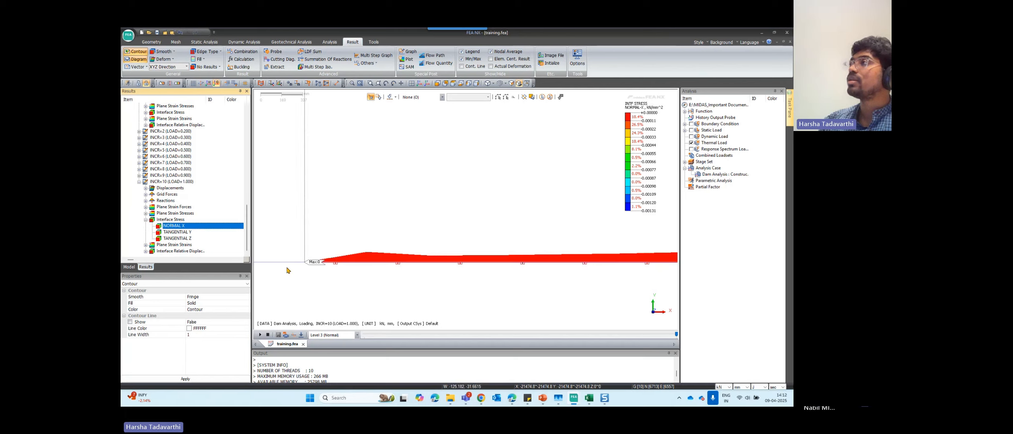
pyautogui.scroll(-1, 321, 256)
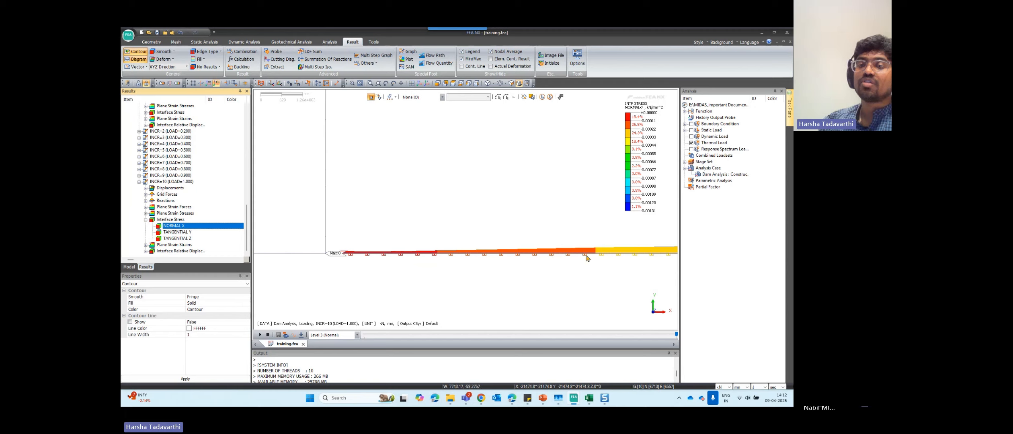
pyautogui.scroll(-2, 386, 258)
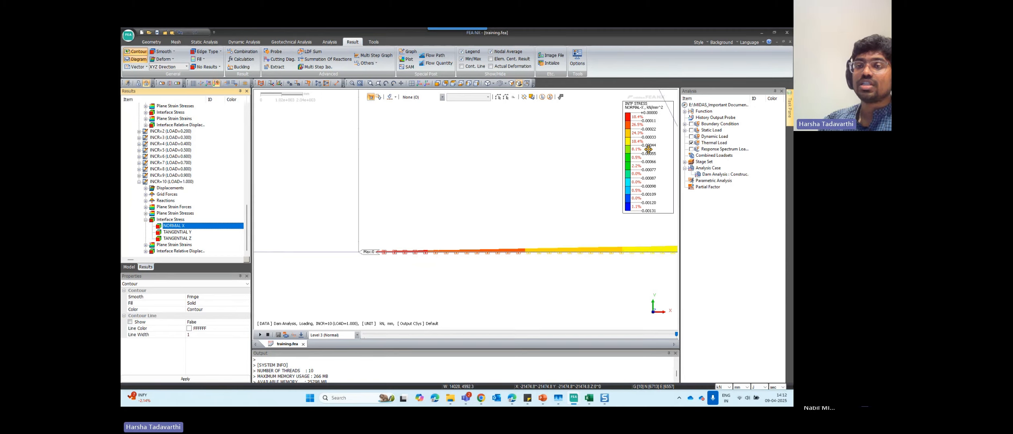
# Set the display units to kN for force and m for length.
pyautogui.click(722, 386)
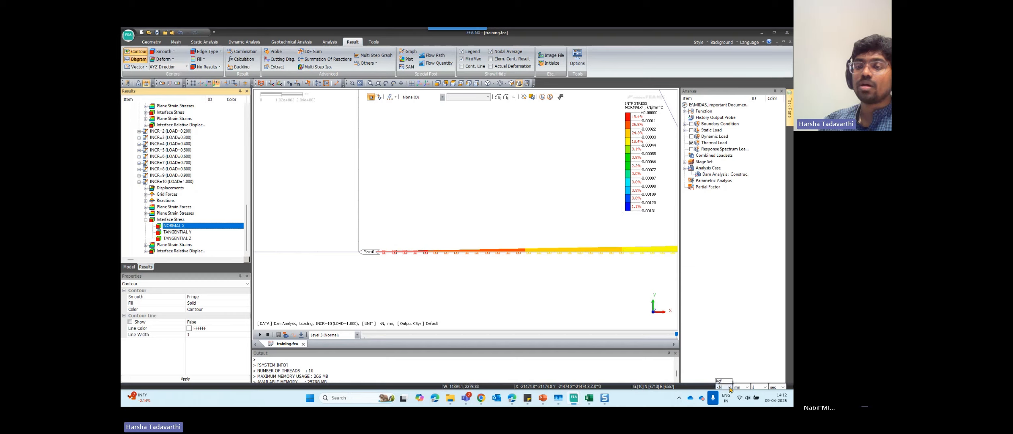
pyautogui.click(730, 357)
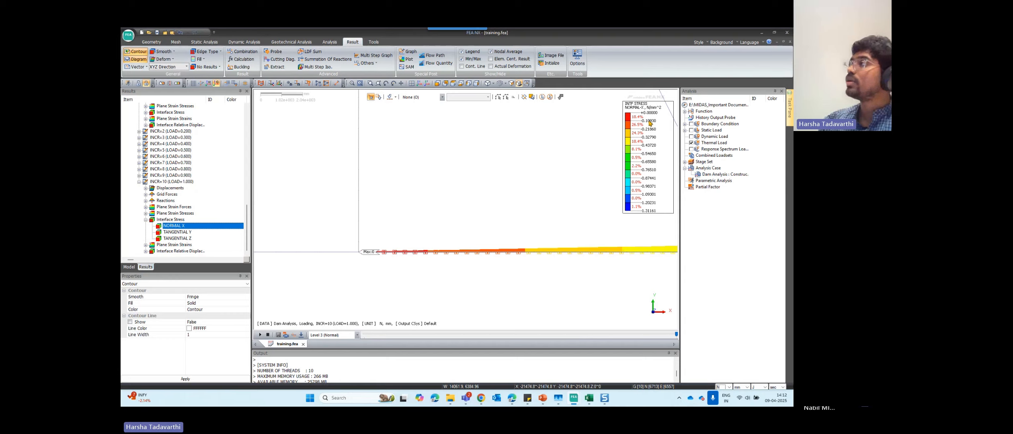
pyautogui.click(723, 387)
pyautogui.click(718, 372)
pyautogui.click(741, 386)
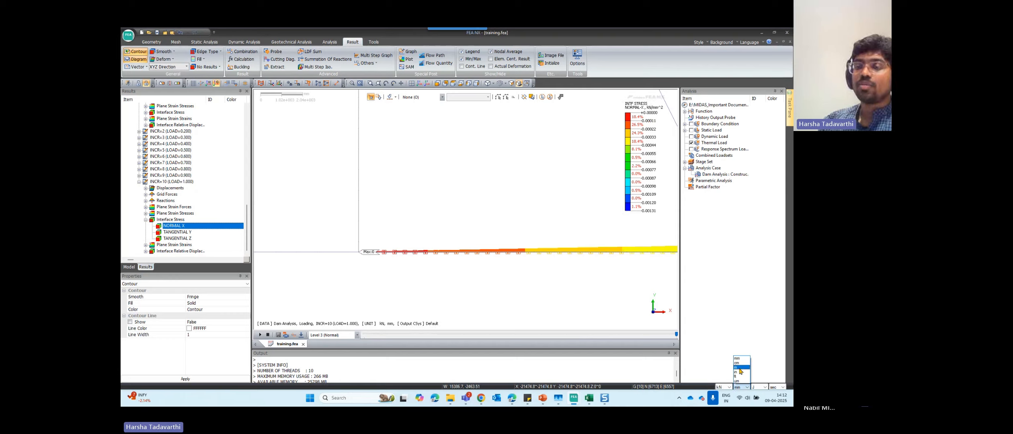
pyautogui.click(738, 367)
pyautogui.press('ctrl')
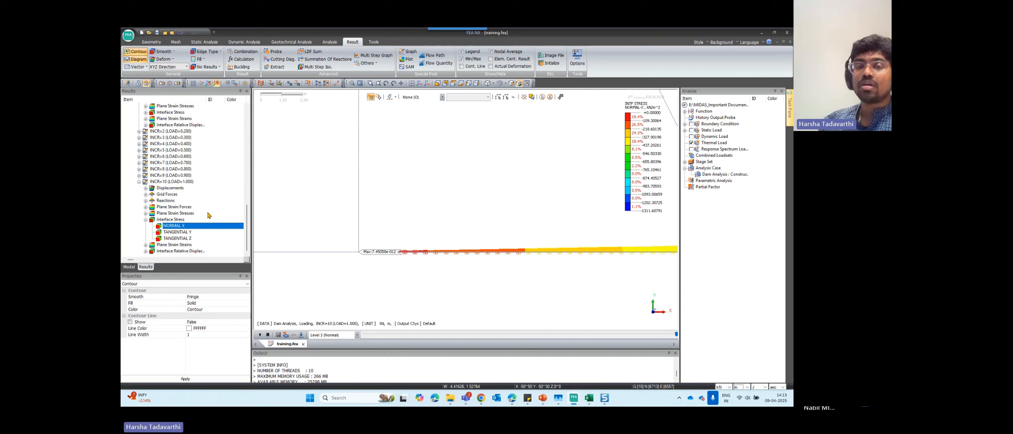
# Examine the normal interface stress along the full dam base, from heel to toe, in the new units.
pyautogui.scroll(-1, 346, 229)
pyautogui.scroll(-1, 362, 244)
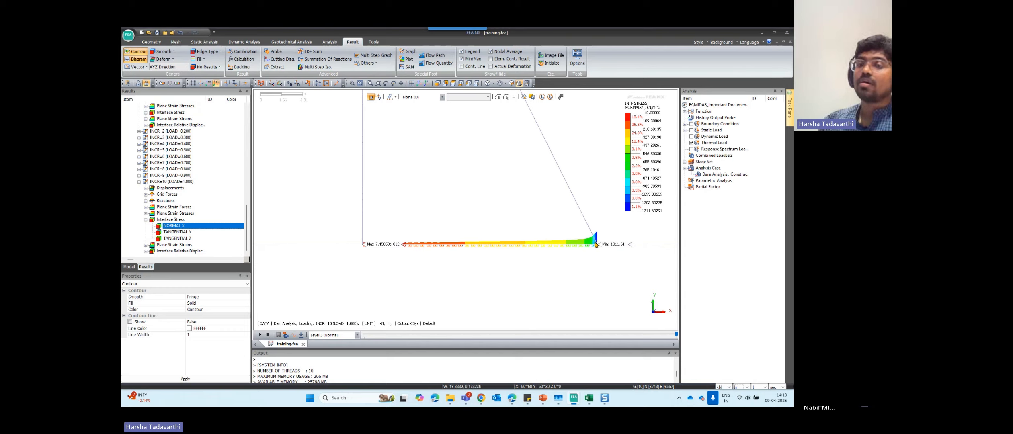
pyautogui.scroll(-1, 575, 253)
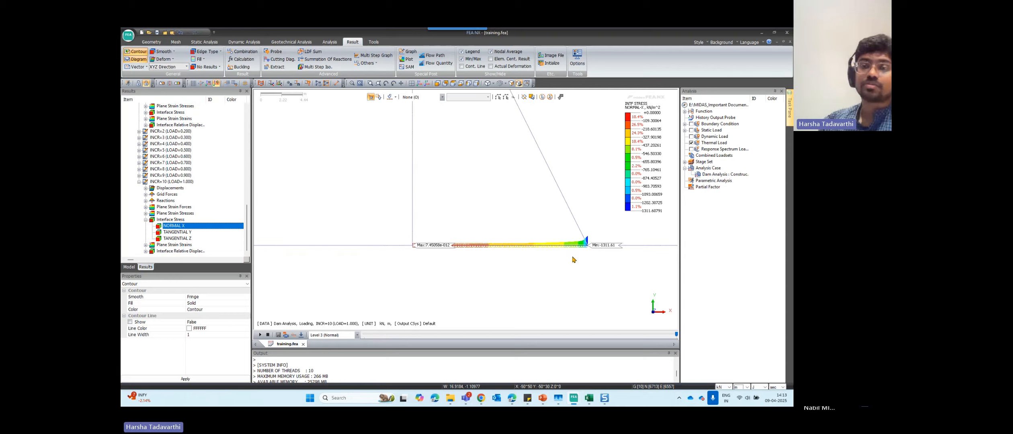
pyautogui.scroll(-1, 565, 254)
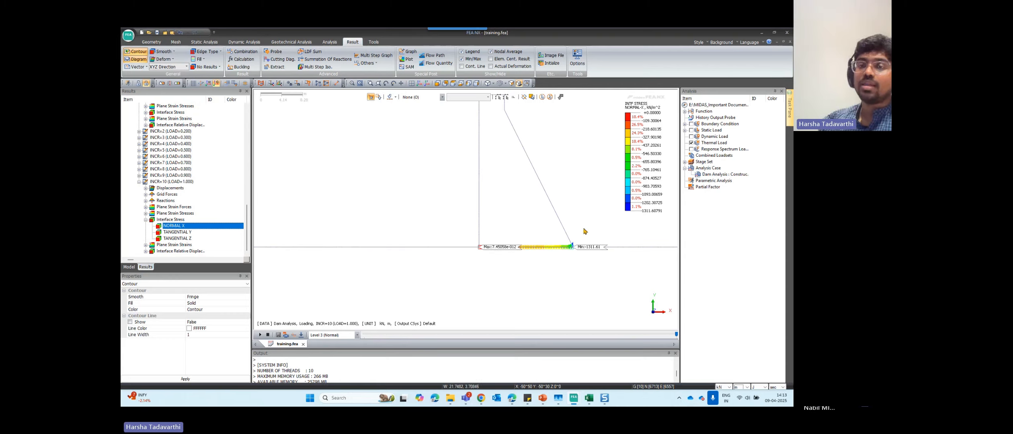
pyautogui.scroll(2, 598, 238)
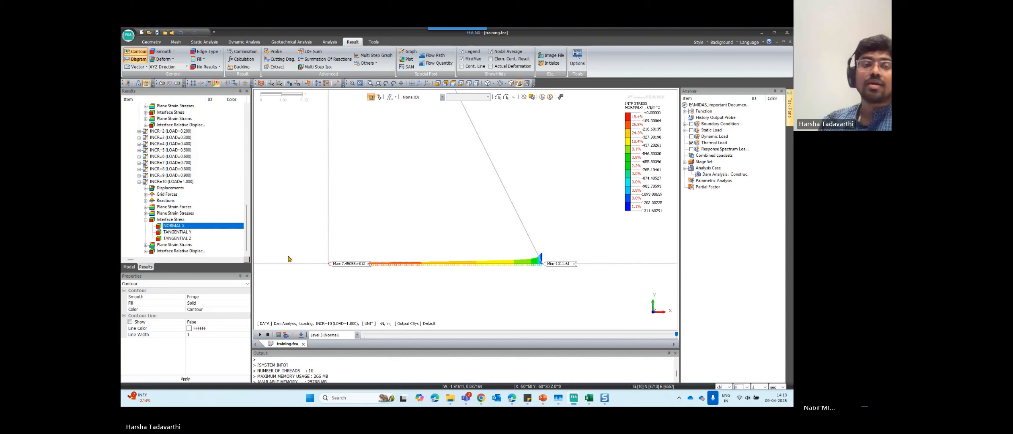
# Display the TANGENTIAL Y interface stress for INCR=10 and view it along the dam base.
pyautogui.click(184, 232)
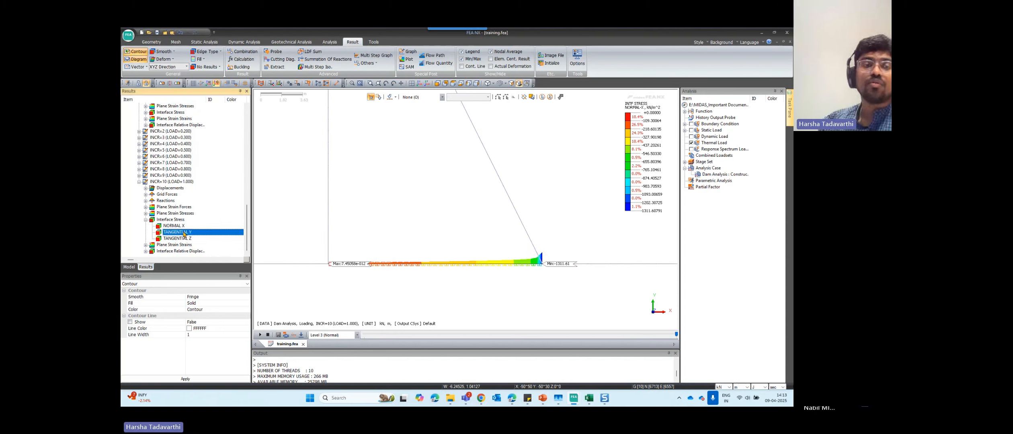
pyautogui.doubleClick(184, 233)
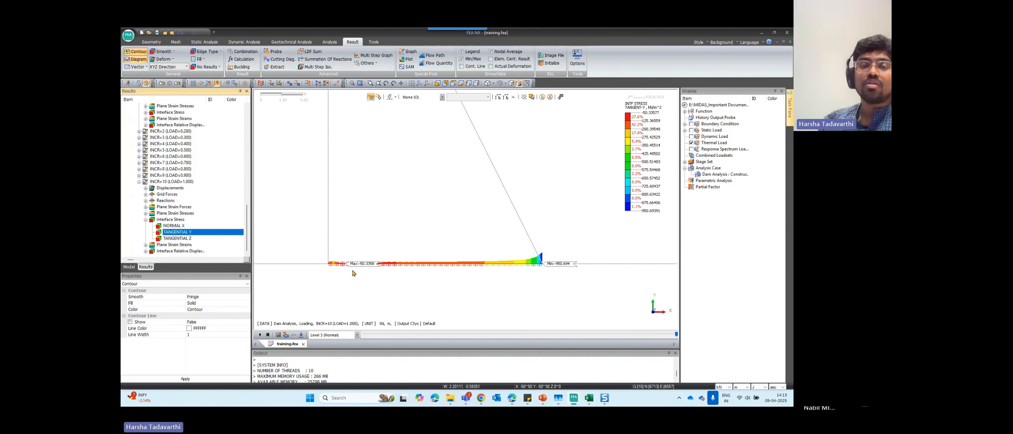
pyautogui.scroll(1, 362, 268)
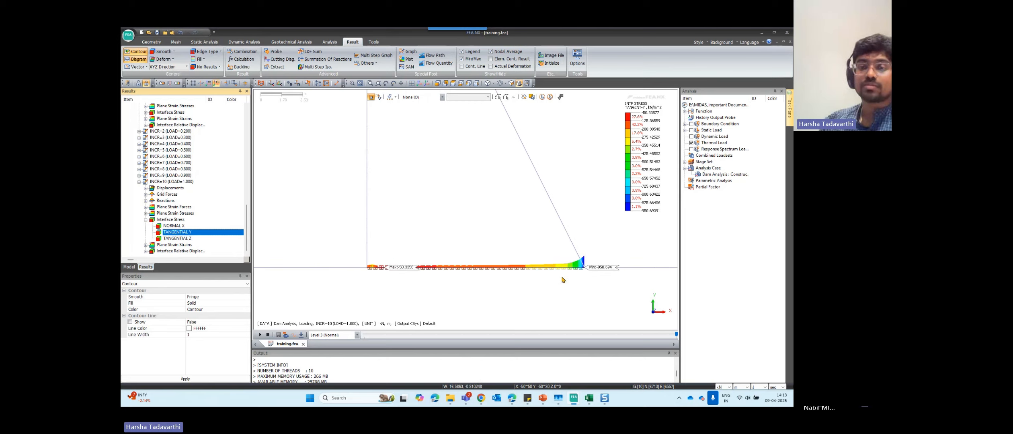
pyautogui.scroll(-4, 562, 280)
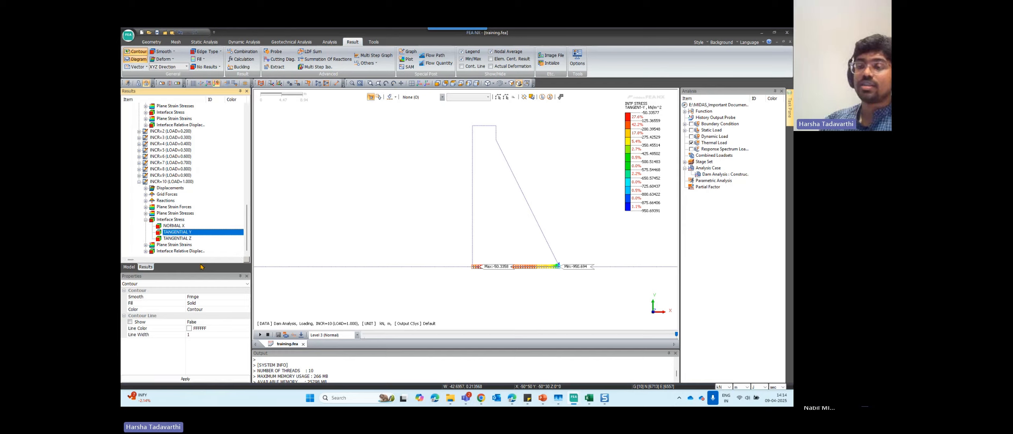
# Hide all mesh sets except the Dam mesh.
pyautogui.click(129, 267)
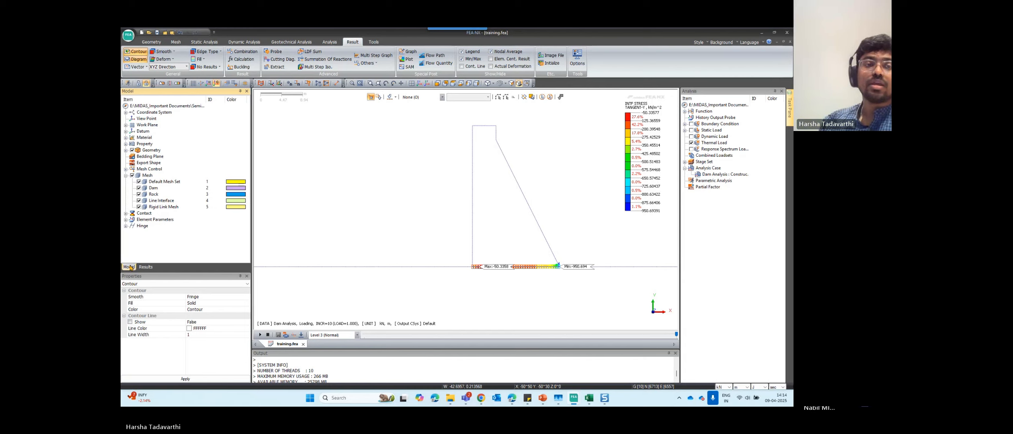
pyautogui.click(132, 176)
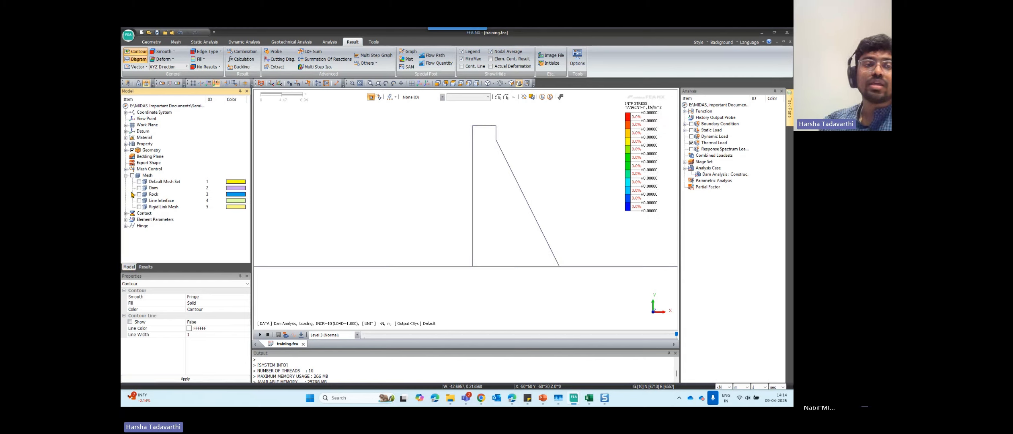
pyautogui.click(139, 188)
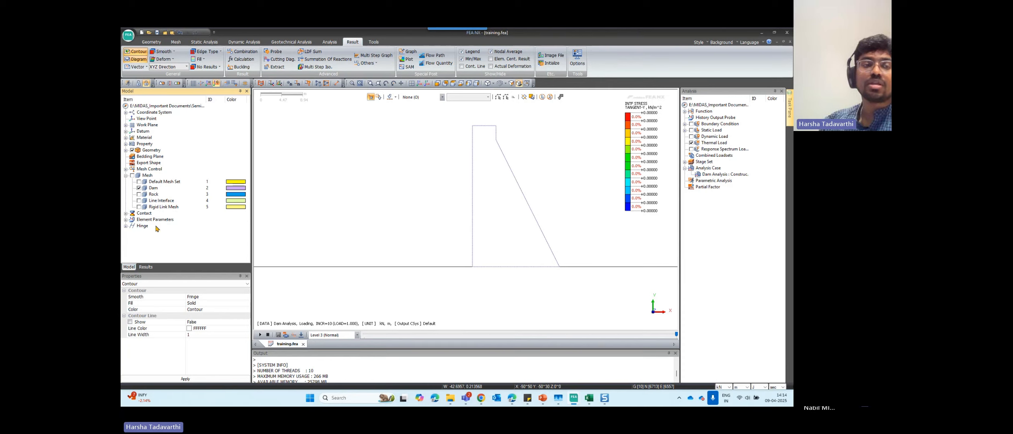
# Display the S-MAJOR PRINCIPAL plane strain stress for INCR=10 and view its contours over the dam body.
pyautogui.click(147, 267)
pyautogui.scroll(-1, 162, 221)
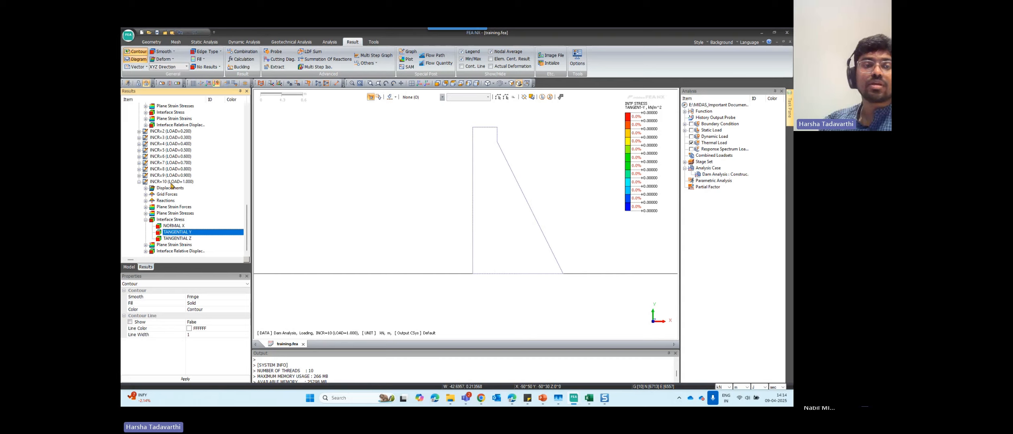
pyautogui.click(145, 213)
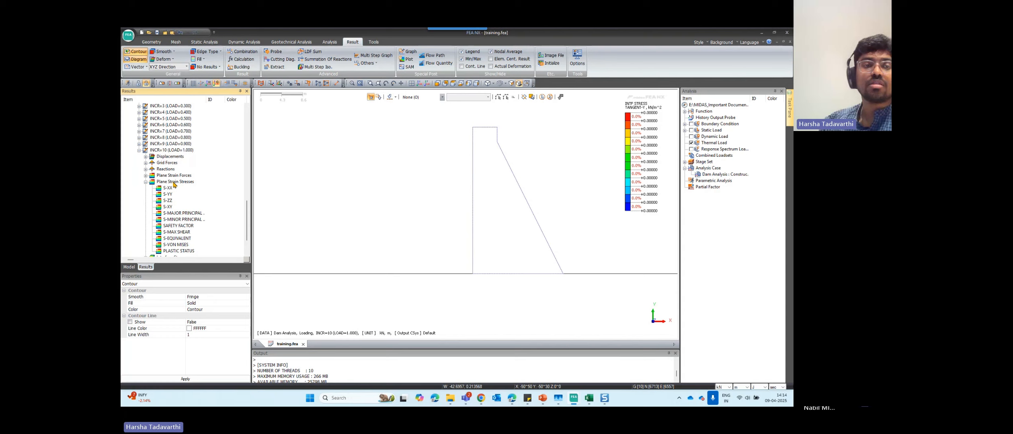
pyautogui.doubleClick(190, 213)
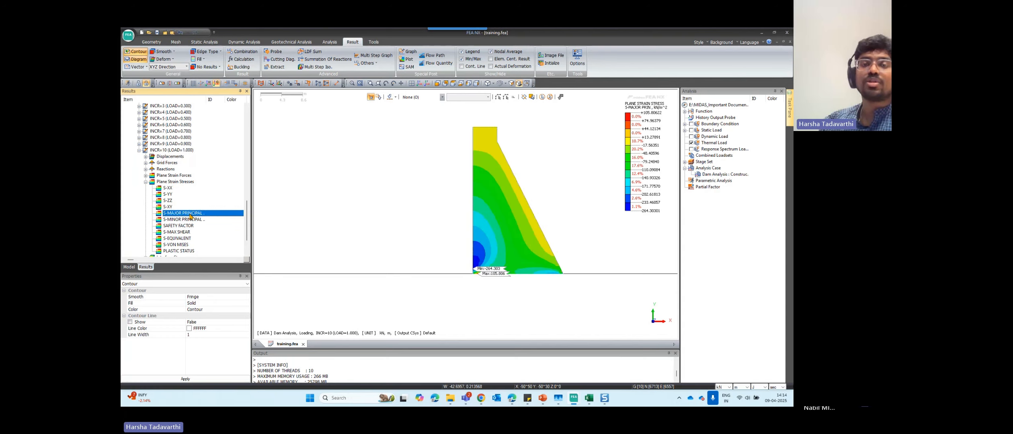
pyautogui.scroll(3, 564, 253)
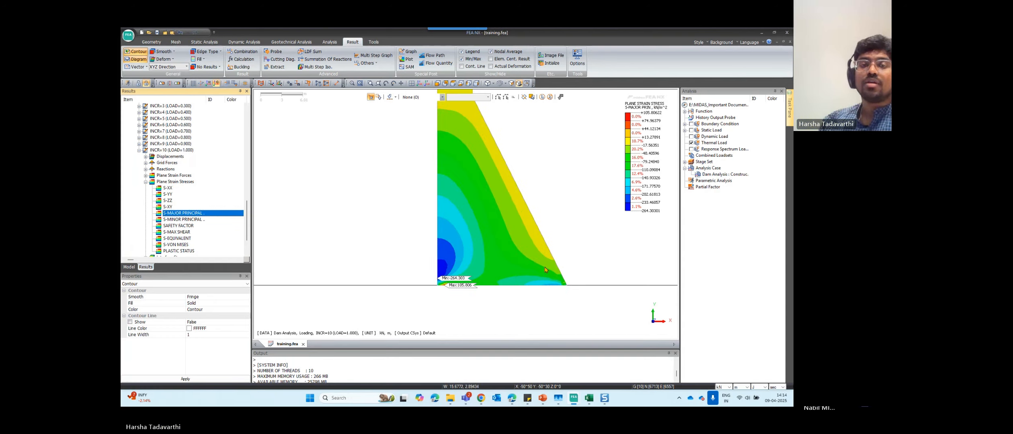
pyautogui.scroll(-2, 460, 270)
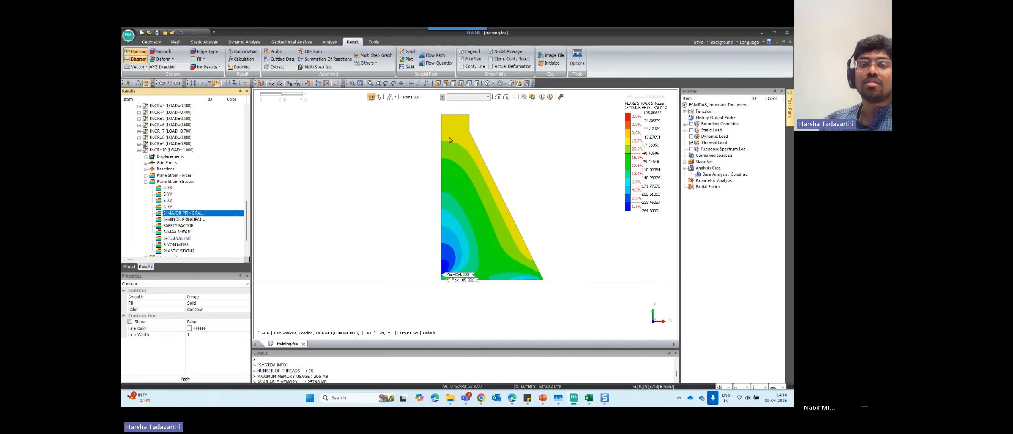
pyautogui.scroll(1, 471, 269)
pyautogui.scroll(1, 472, 268)
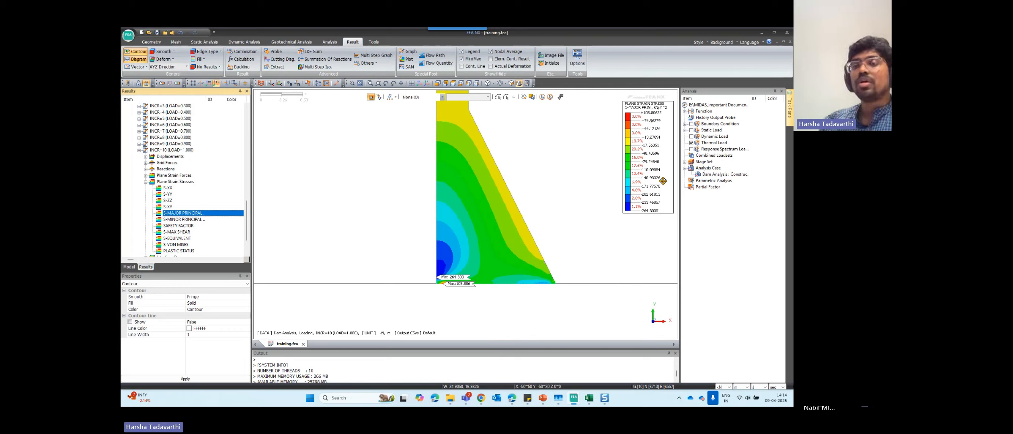
# Set the display units to N for force and mm for length.
pyautogui.click(724, 387)
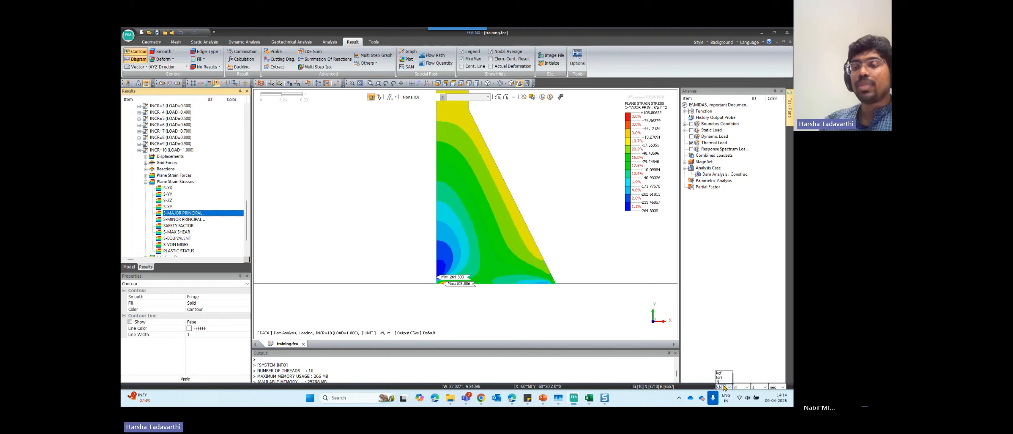
pyautogui.click(723, 367)
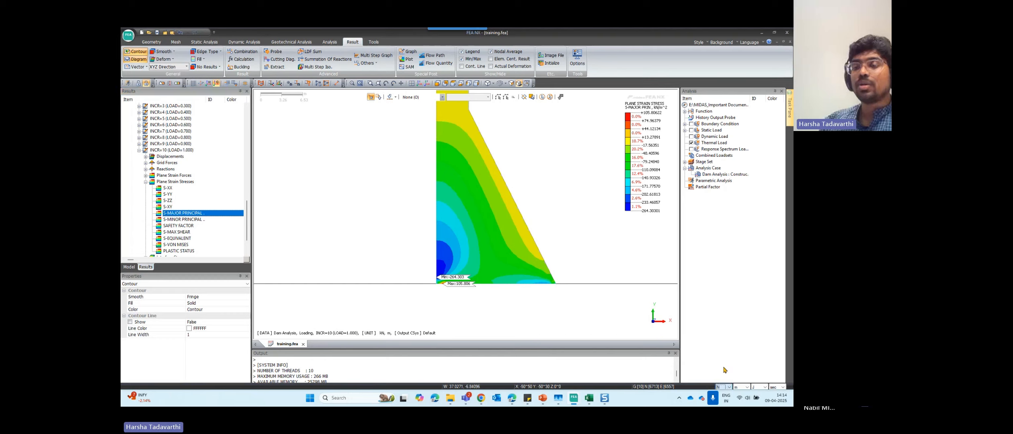
pyautogui.click(742, 387)
pyautogui.click(741, 359)
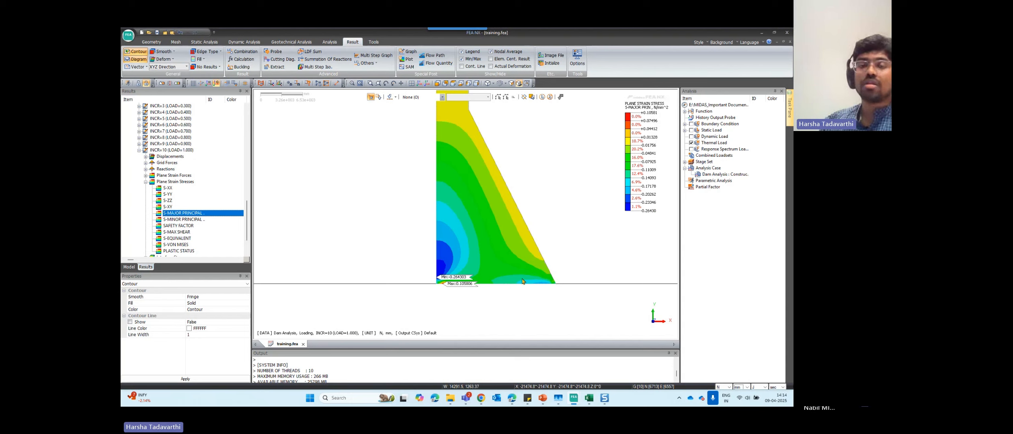
# Examine the major principal stress at the dam heel and over the whole dam body in the new units.
pyautogui.scroll(8, 456, 271)
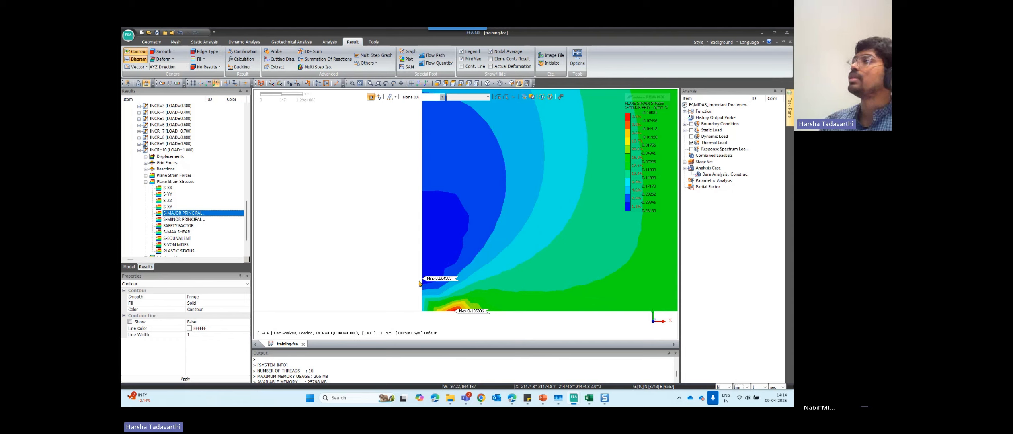
pyautogui.scroll(-4, 414, 260)
pyautogui.scroll(-3, 410, 270)
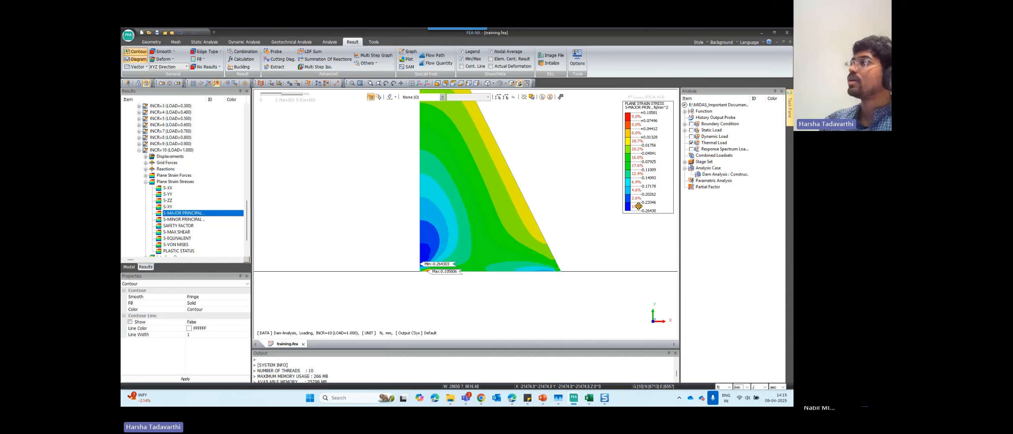
pyautogui.scroll(-3, 588, 233)
pyautogui.scroll(2, 519, 253)
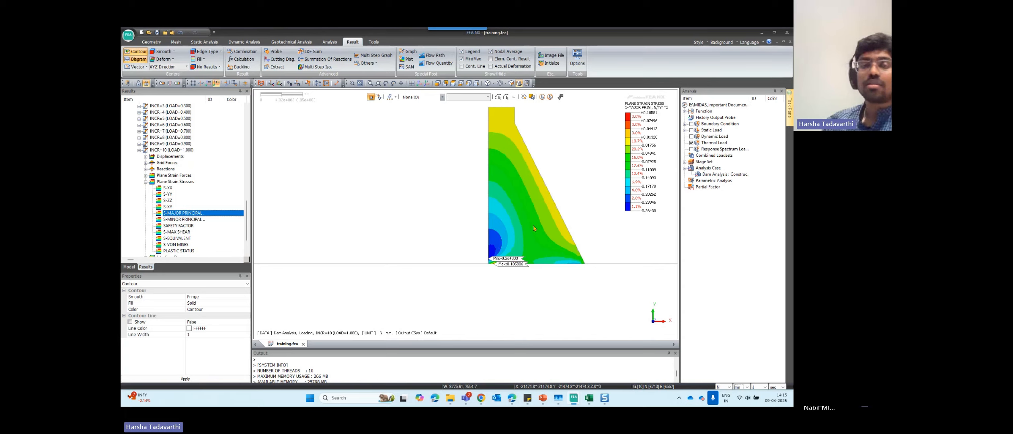
pyautogui.scroll(1, 504, 261)
pyautogui.scroll(2, 504, 260)
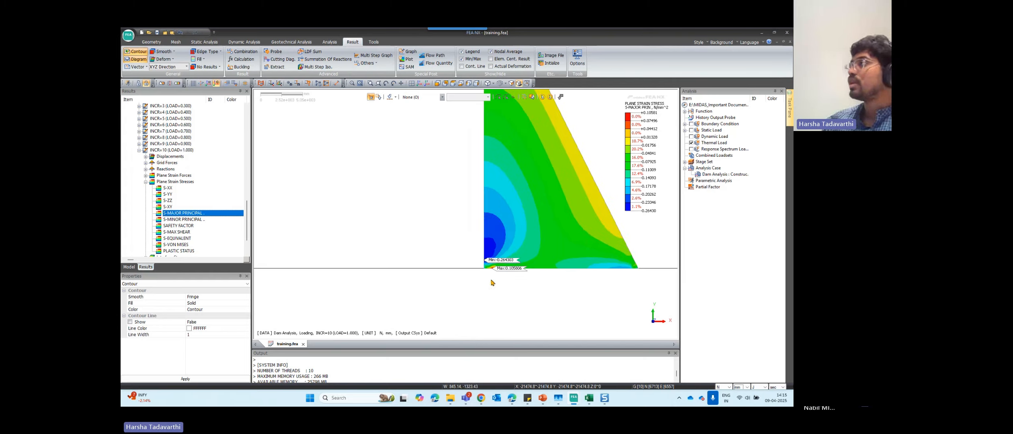
pyautogui.scroll(-5, 492, 283)
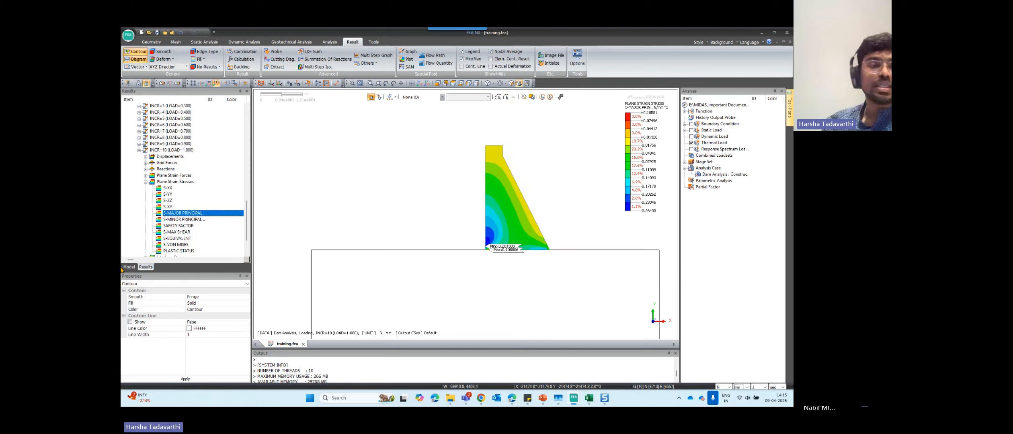
# Show all mesh sets again and view the major principal stress across the dam and rock foundation.
pyautogui.click(135, 268)
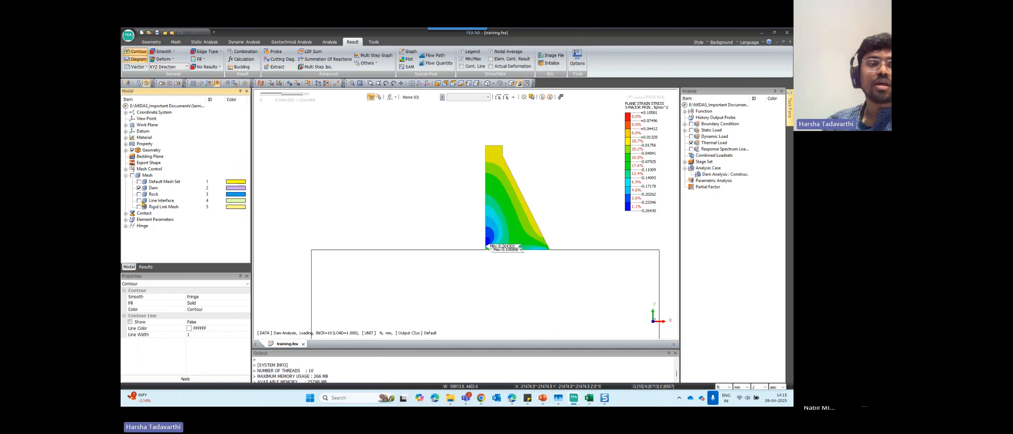
pyautogui.click(132, 176)
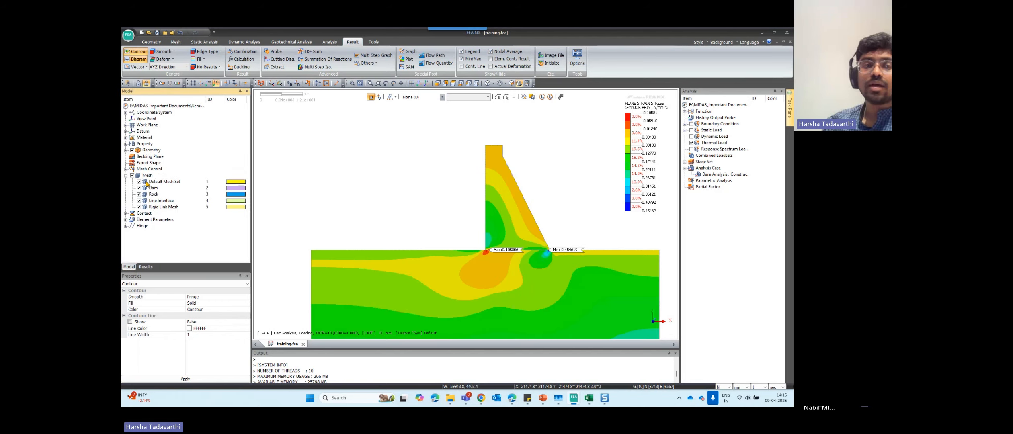
pyautogui.scroll(-1, 473, 215)
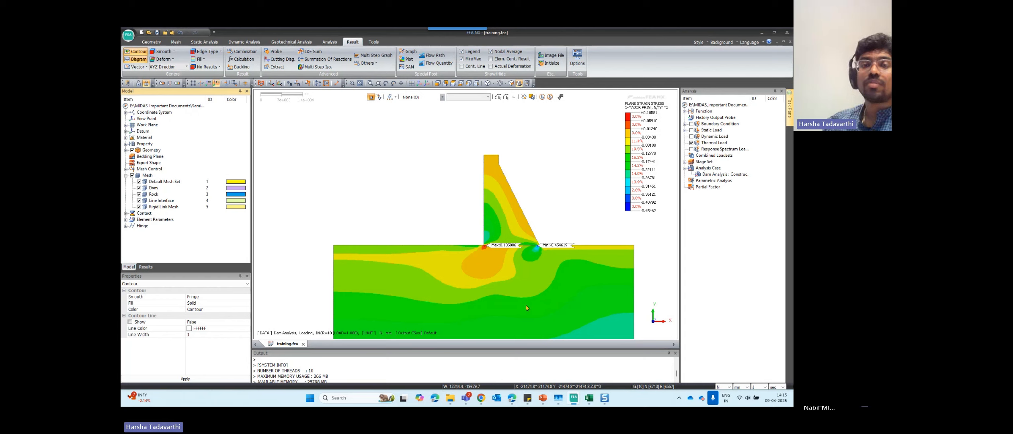
pyautogui.scroll(-3, 527, 308)
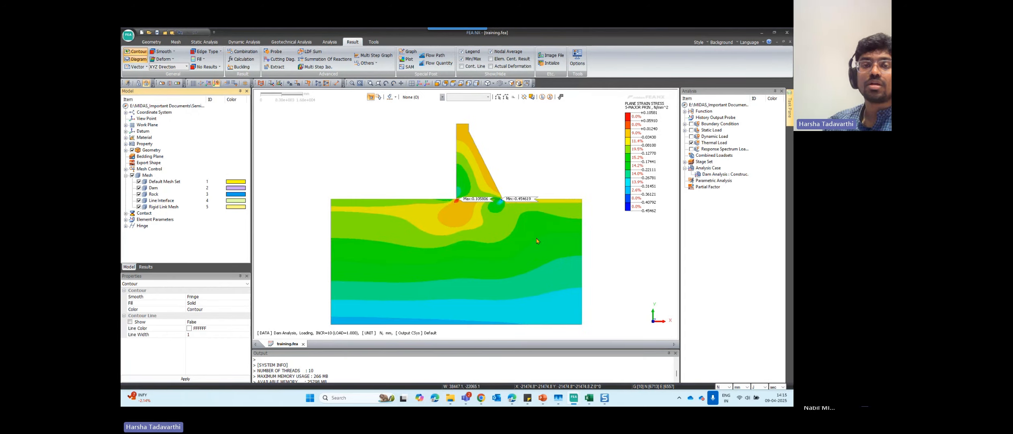
# Display the PLASTIC STATUS result for INCR=10 and examine the failure zones in the rock beneath the dam.
pyautogui.click(151, 268)
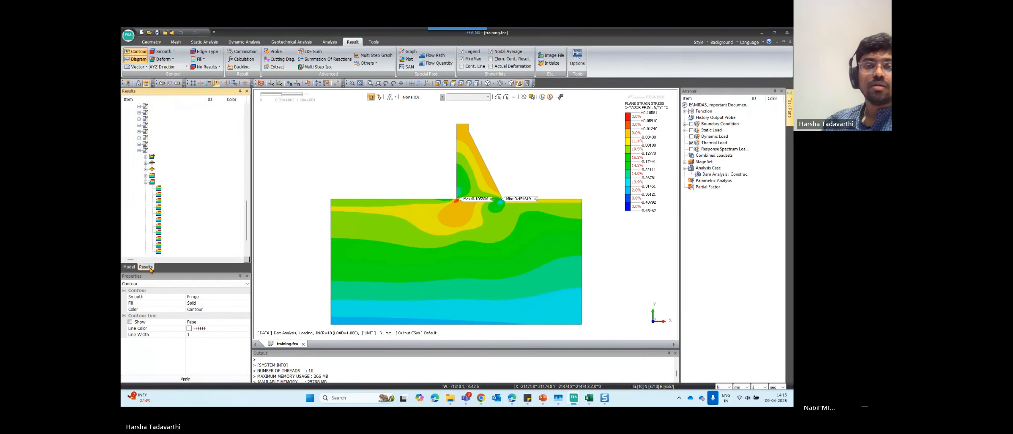
pyautogui.scroll(-2, 185, 181)
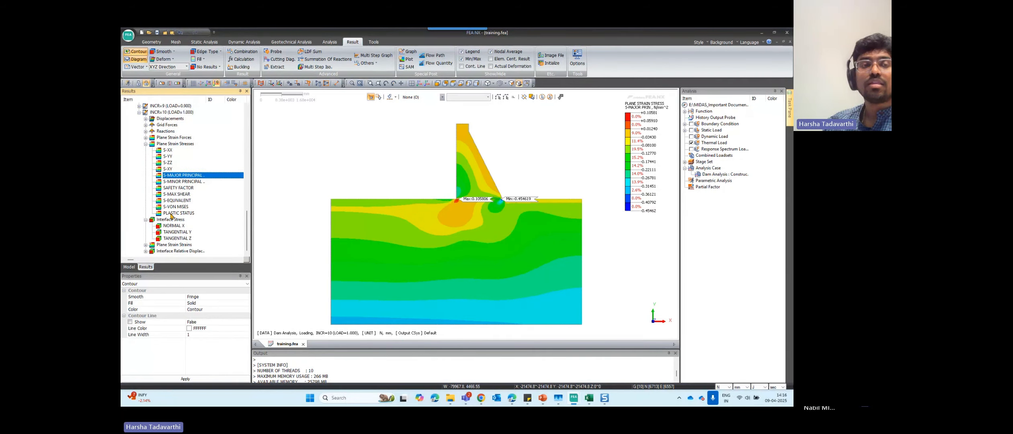
pyautogui.click(171, 214)
pyautogui.scroll(2, 514, 166)
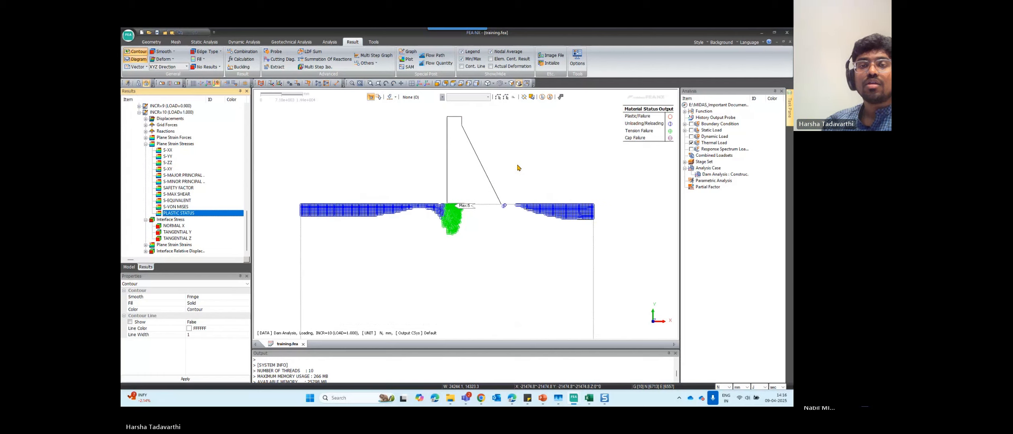
pyautogui.scroll(2, 435, 220)
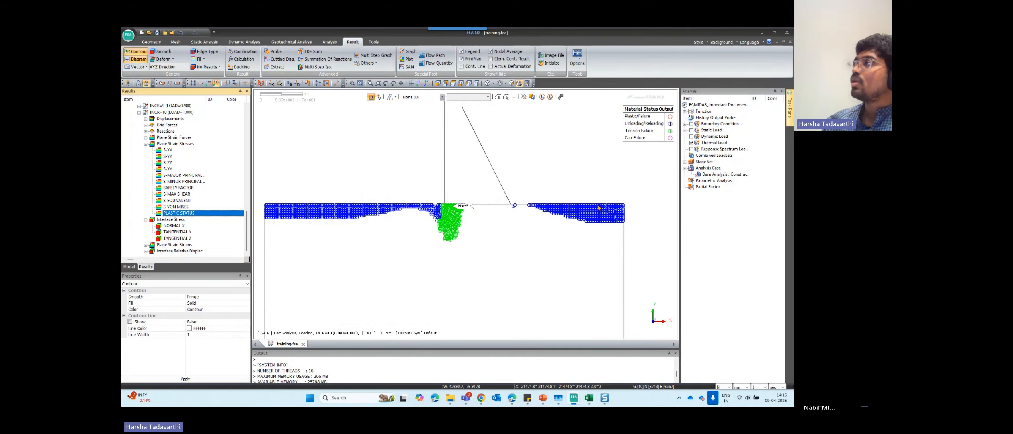
pyautogui.scroll(4, 440, 204)
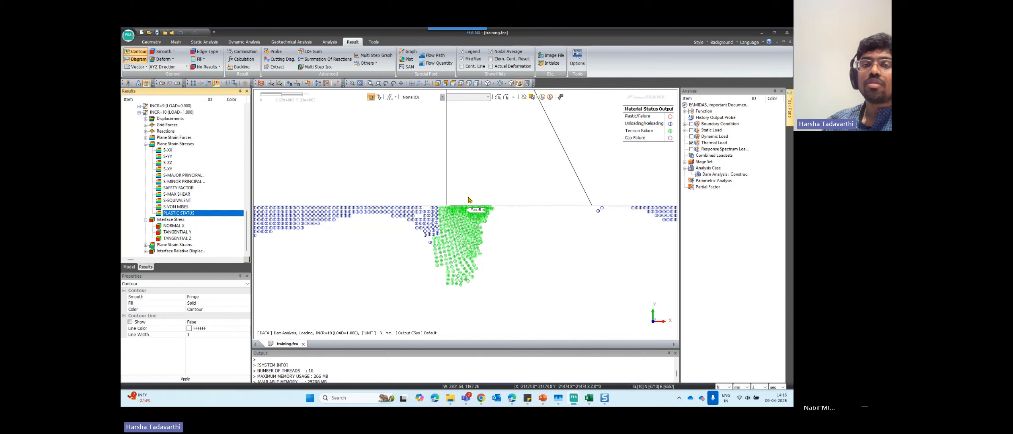
pyautogui.scroll(-1, 467, 200)
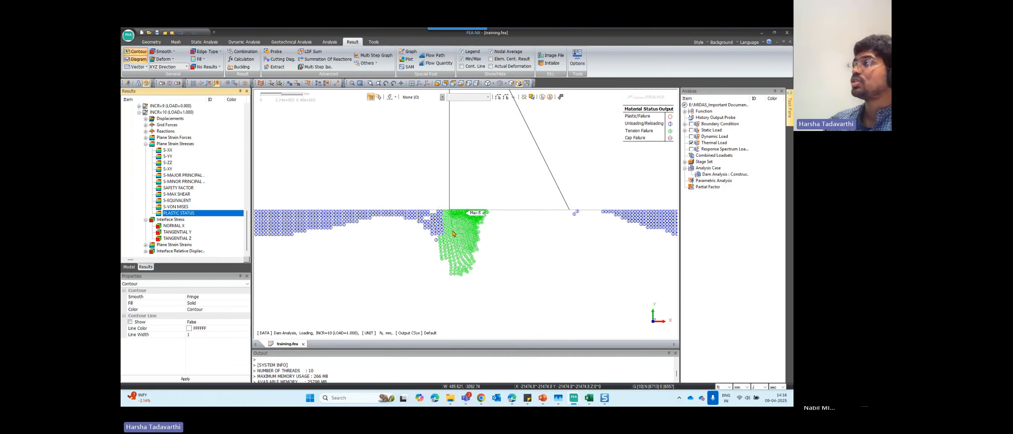
pyautogui.scroll(-3, 453, 233)
pyautogui.scroll(-2, 469, 232)
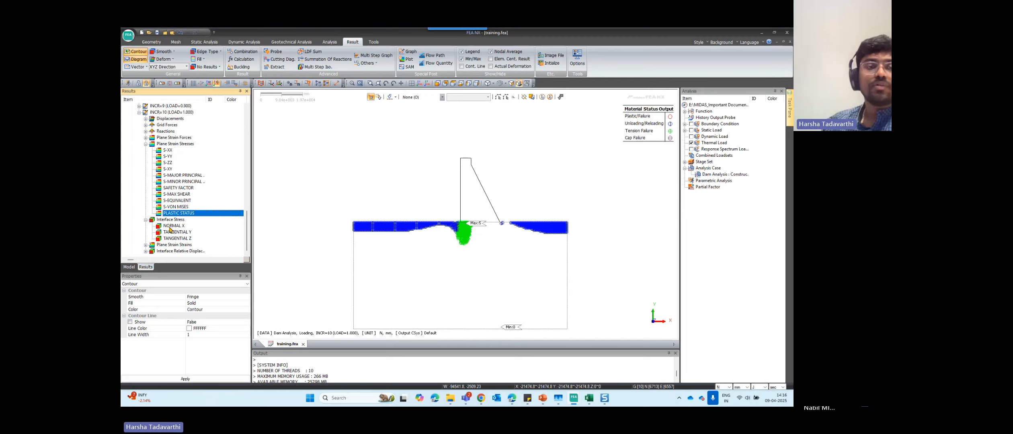
# Display the NORMAL X interface stress for INCR=10 and set the units to kN and m.
pyautogui.click(173, 226)
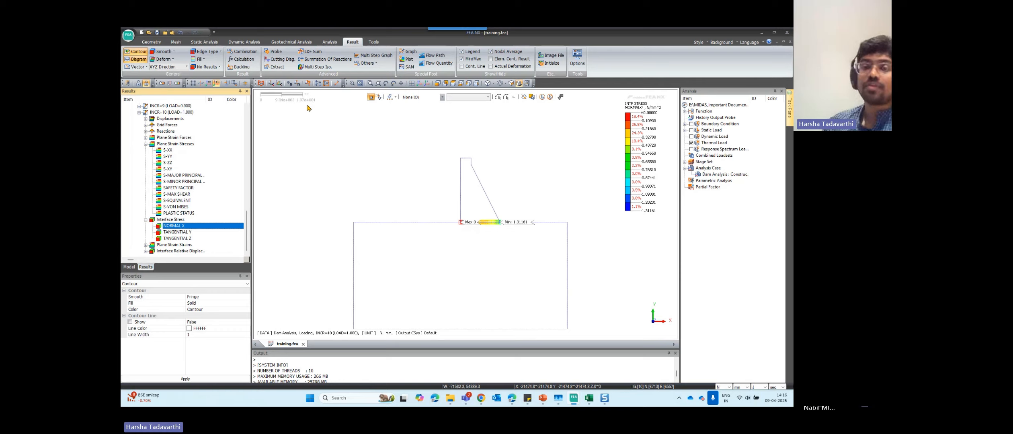
pyautogui.click(742, 387)
pyautogui.click(736, 368)
pyautogui.click(724, 387)
pyautogui.click(722, 363)
pyautogui.scroll(3, 525, 211)
# Set up a results extraction for Interface Stress NORMAL X of Dam Analysis, with only the Loading INCR=10 (LOAD=1.000) step selected.
pyautogui.click(277, 67)
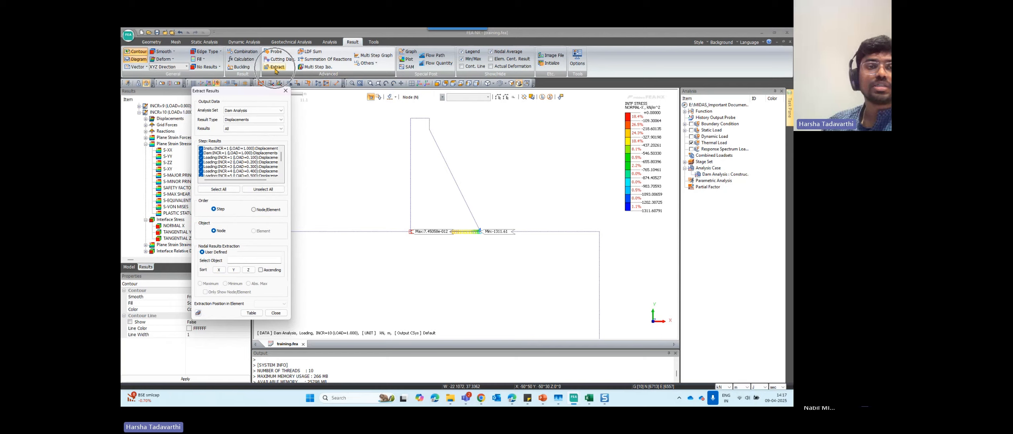
pyautogui.click(245, 119)
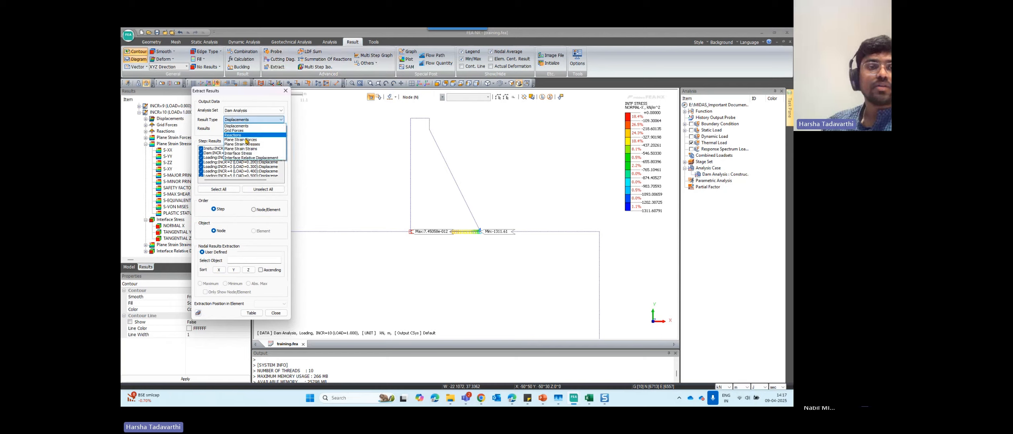
pyautogui.click(243, 153)
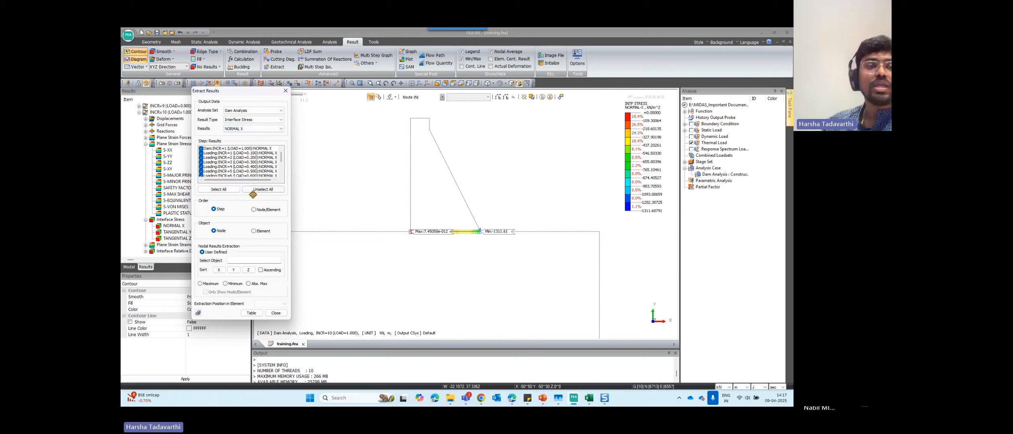
pyautogui.moveTo(281, 157); pyautogui.dragTo(279, 170)
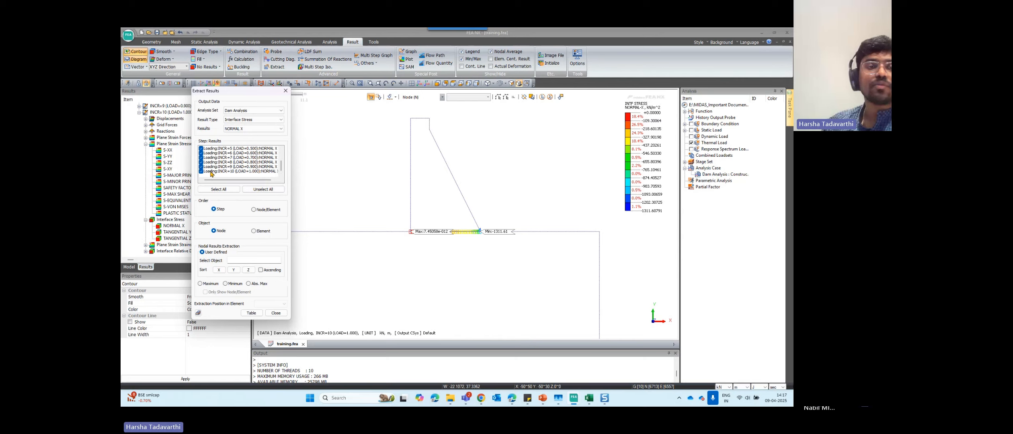
pyautogui.click(257, 192)
pyautogui.click(202, 172)
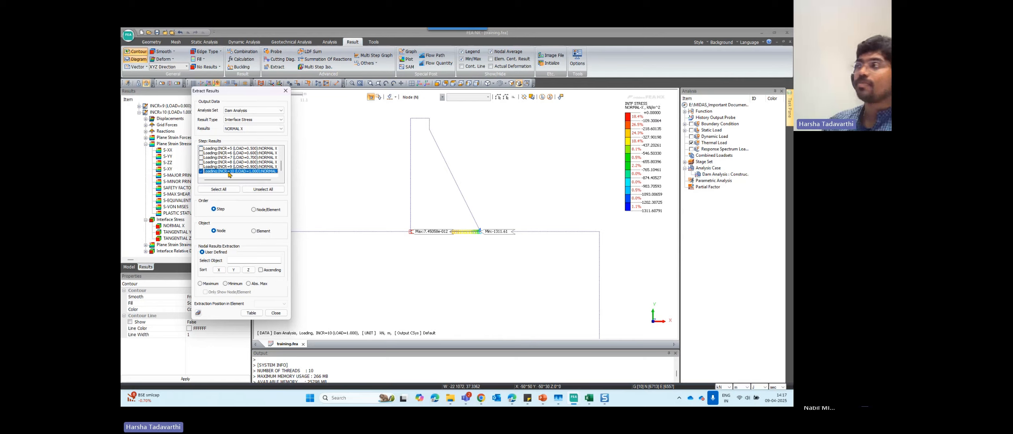
# Order the extraction by Node/Element, select all interface elements along the dam base, and generate the NORMAL X results table.
pyautogui.scroll(1, 434, 230)
pyautogui.scroll(3, 434, 229)
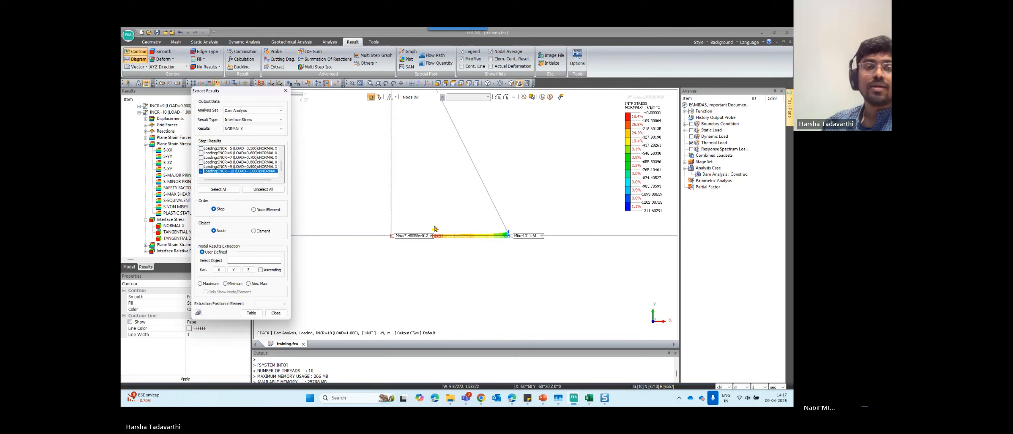
pyautogui.click(254, 210)
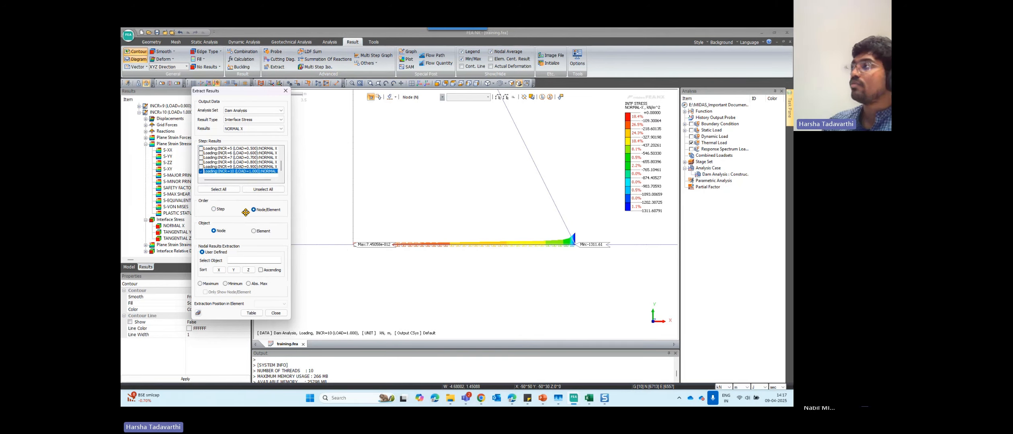
pyautogui.click(256, 233)
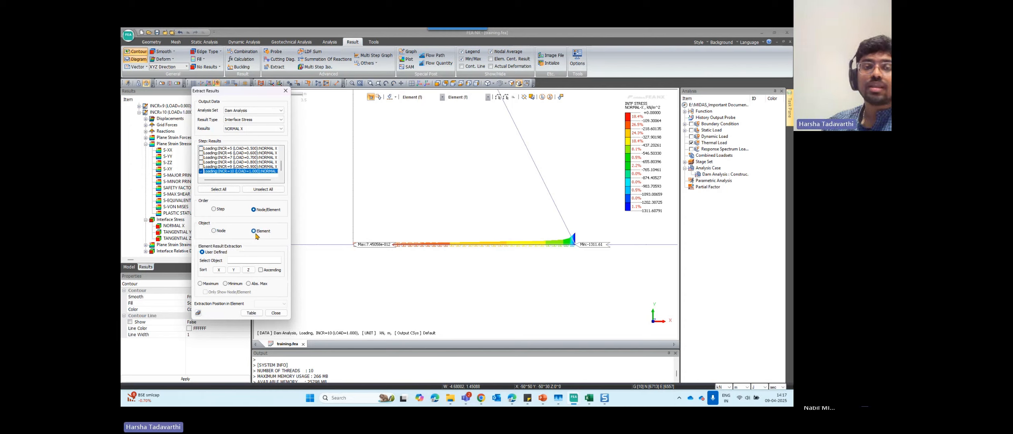
pyautogui.moveTo(351, 240); pyautogui.dragTo(581, 234)
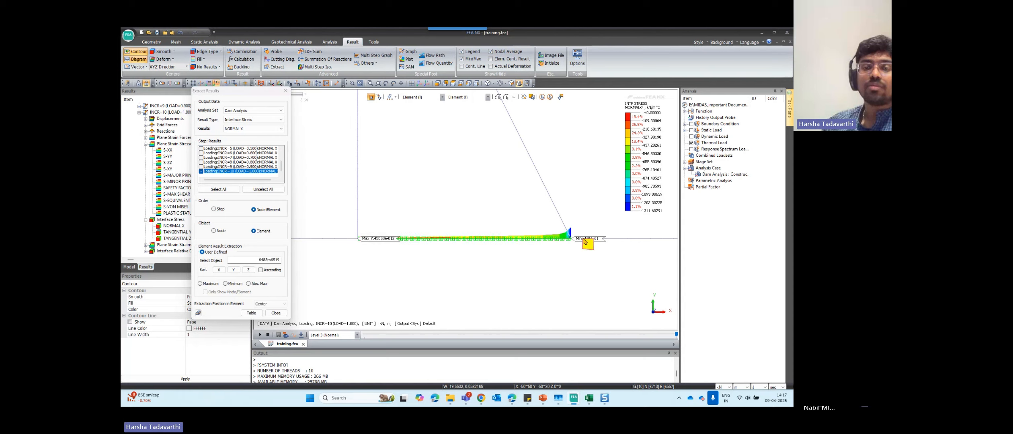
pyautogui.scroll(2, 539, 219)
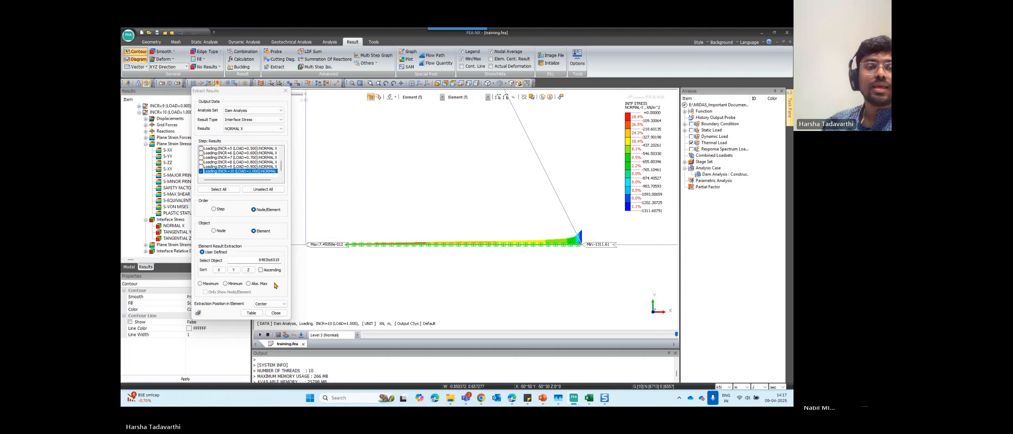
pyautogui.click(258, 315)
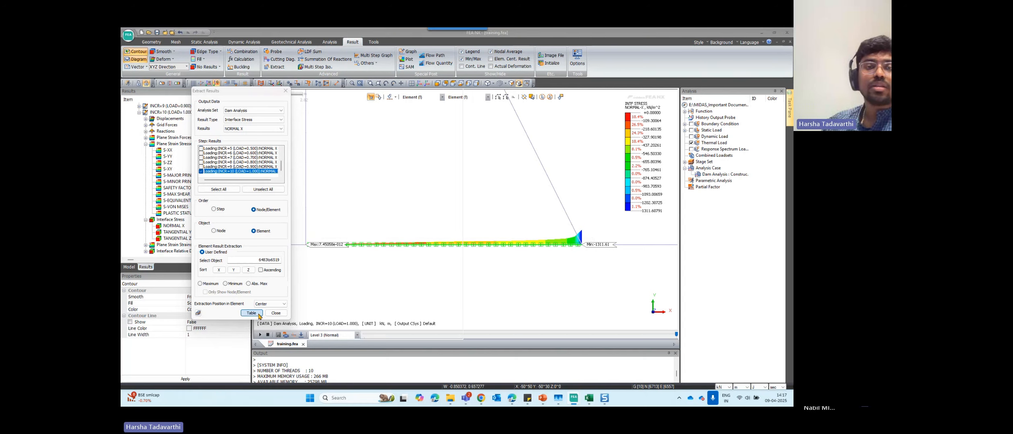
pyautogui.moveTo(262, 96); pyautogui.dragTo(210, 93)
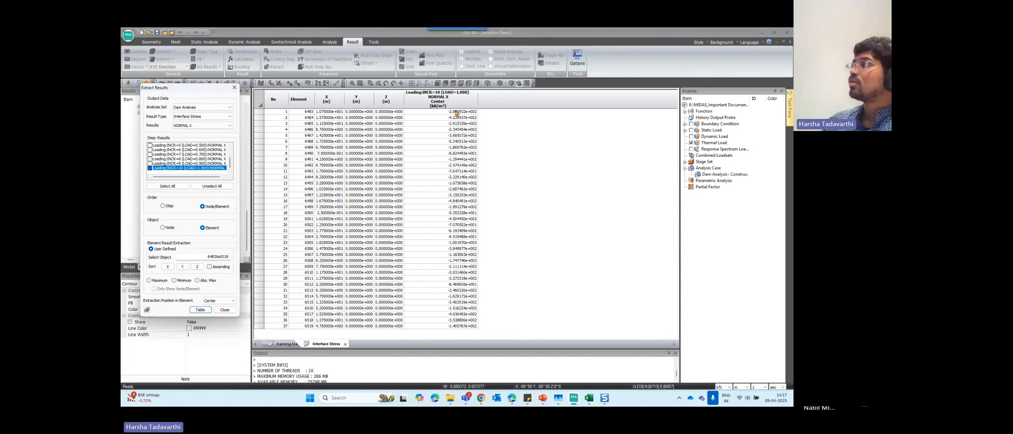
# Export the NORMAL X results table to an Excel file named Interface Stress.xls in the training folder.
pyautogui.rightClick(410, 150)
pyautogui.click(435, 228)
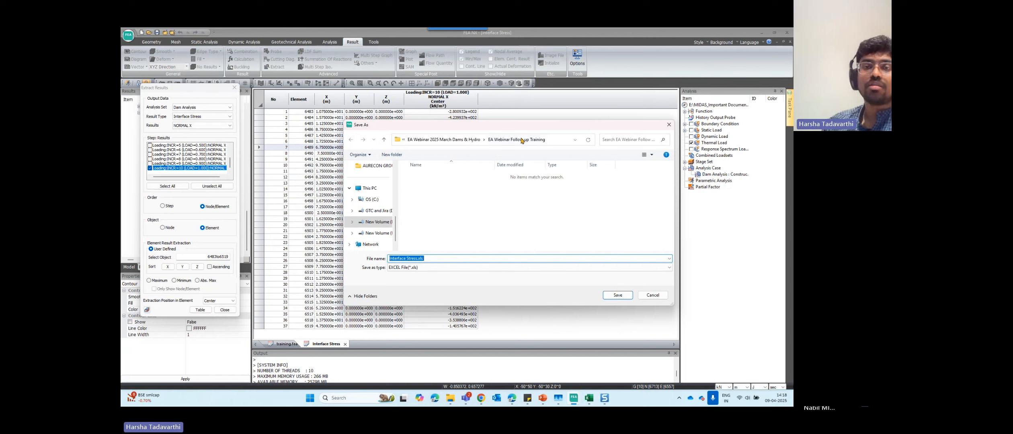
pyautogui.click(616, 294)
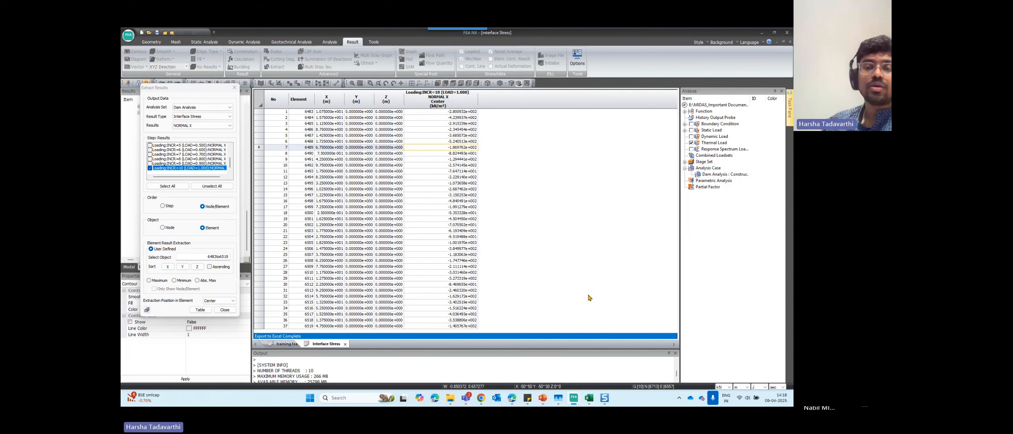
# Switch to File Explorer, go to the folder of the exported Interface Stress.xls and open the file in Excel, accepting the format mismatch.
pyautogui.click(450, 397)
pyautogui.click(372, 262)
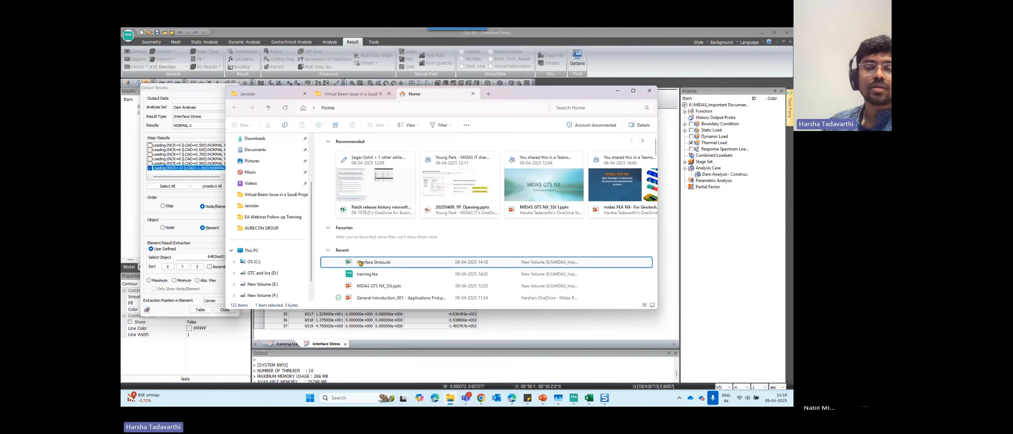
pyautogui.rightClick(372, 265)
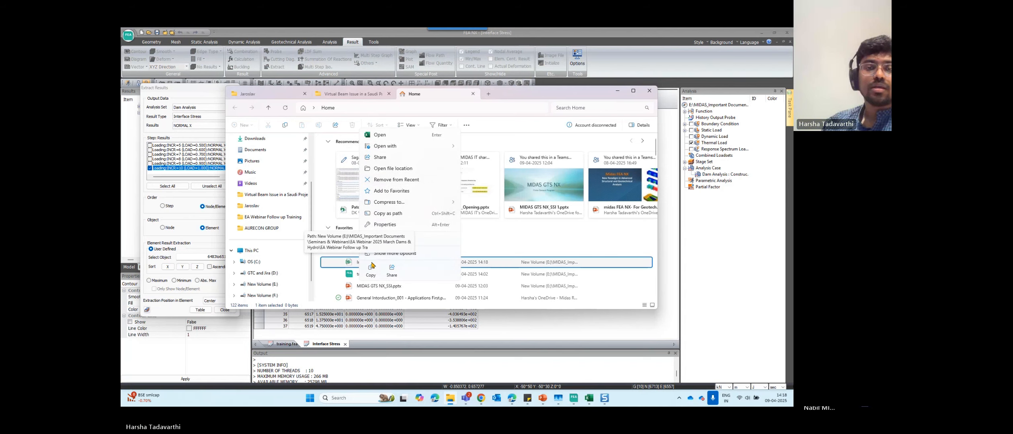
pyautogui.click(396, 168)
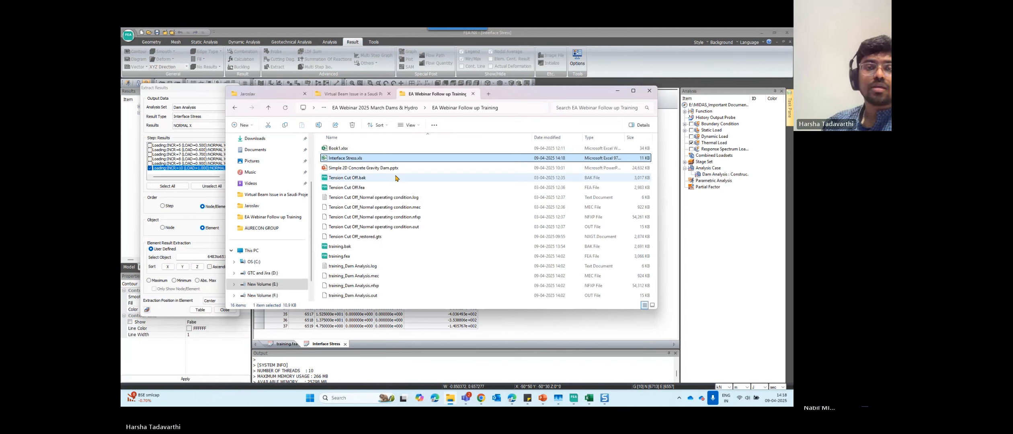
pyautogui.doubleClick(348, 158)
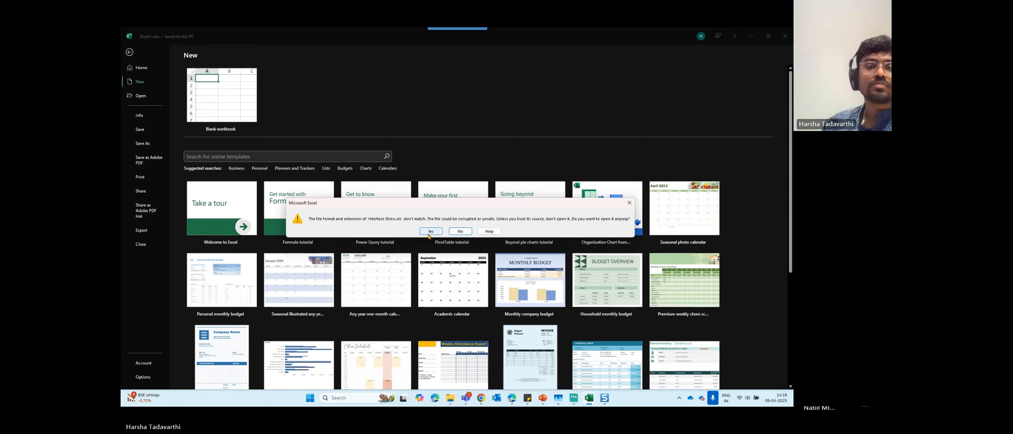
pyautogui.click(430, 232)
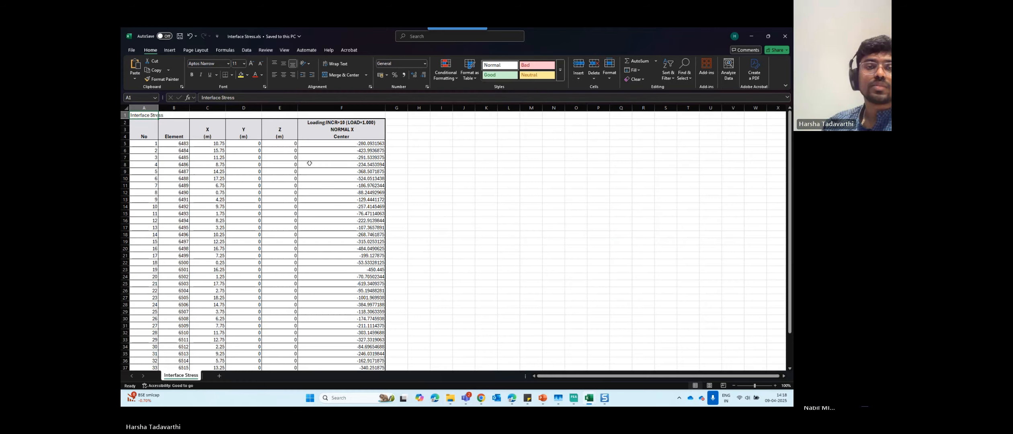
# Look over the element, coordinate and NORMAL X columns of the exported sheet, then return to FEA NX.
pyautogui.scroll(-5, 307, 163)
pyautogui.scroll(5, 307, 164)
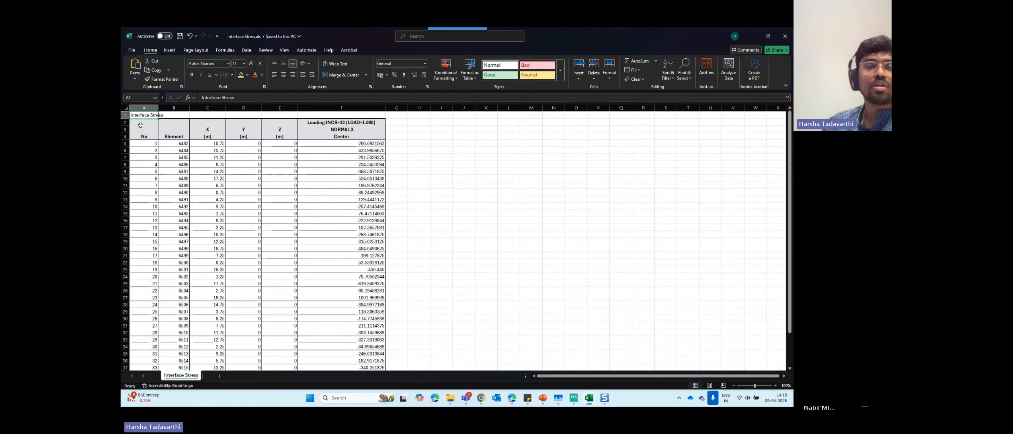
pyautogui.moveTo(141, 125); pyautogui.dragTo(338, 354)
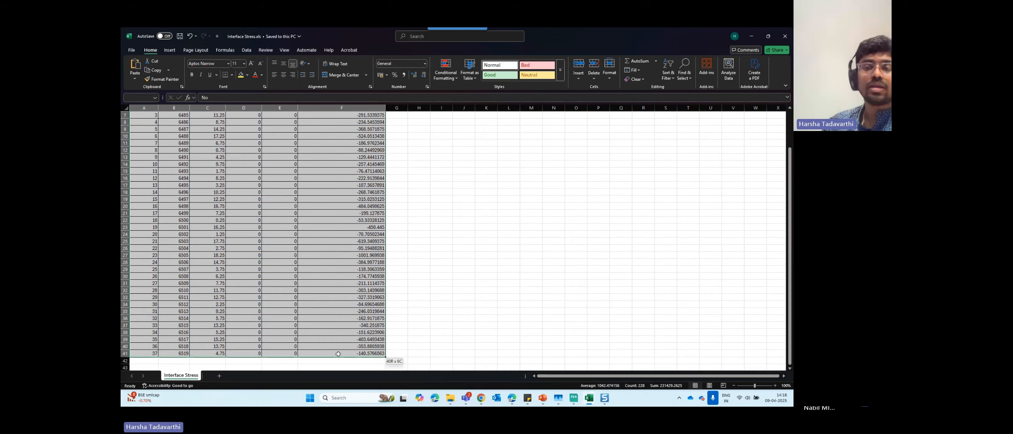
pyautogui.scroll(2, 407, 241)
pyautogui.moveTo(144, 128); pyautogui.dragTo(353, 206)
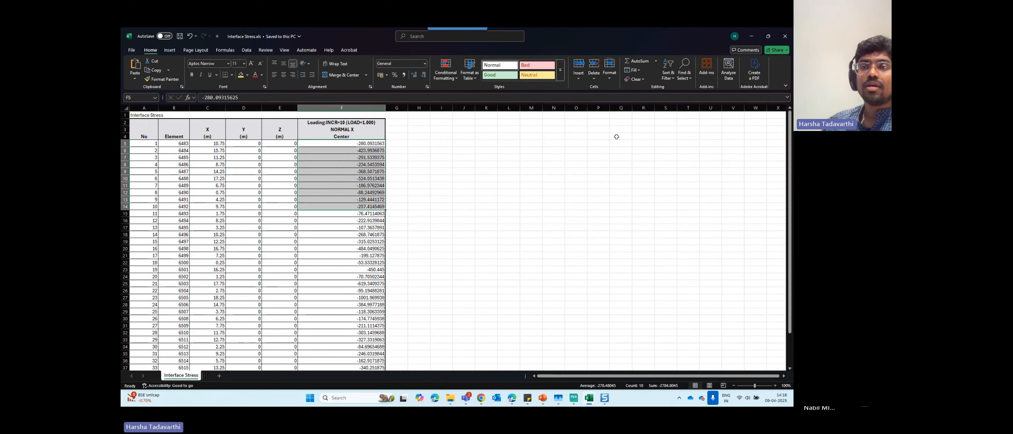
pyautogui.click(751, 39)
pyautogui.click(751, 39)
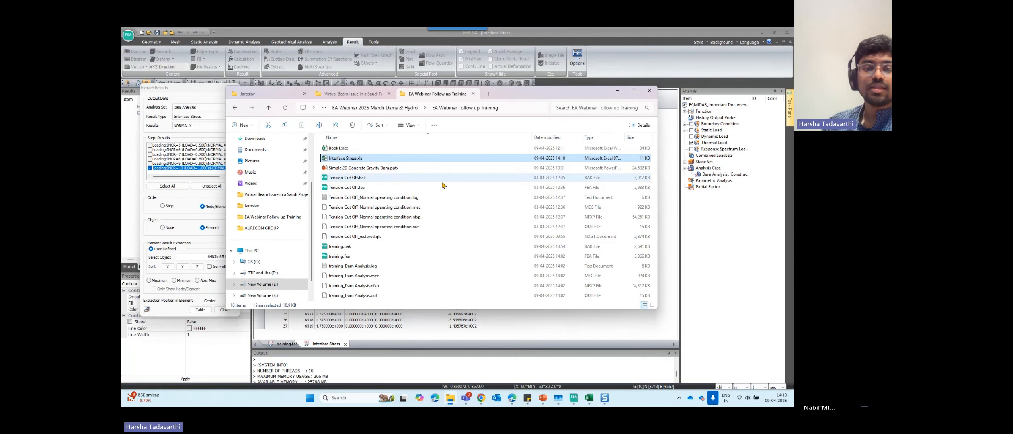
pyautogui.click(490, 320)
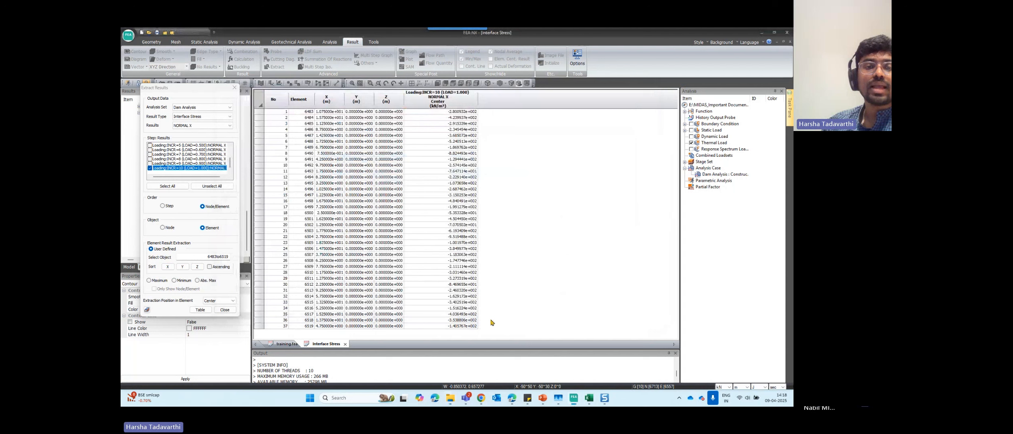
# Change the extracted result to TANGENTIAL Y for the Loading INCR=10 step only, and close the NORMAL X table.
pyautogui.click(199, 126)
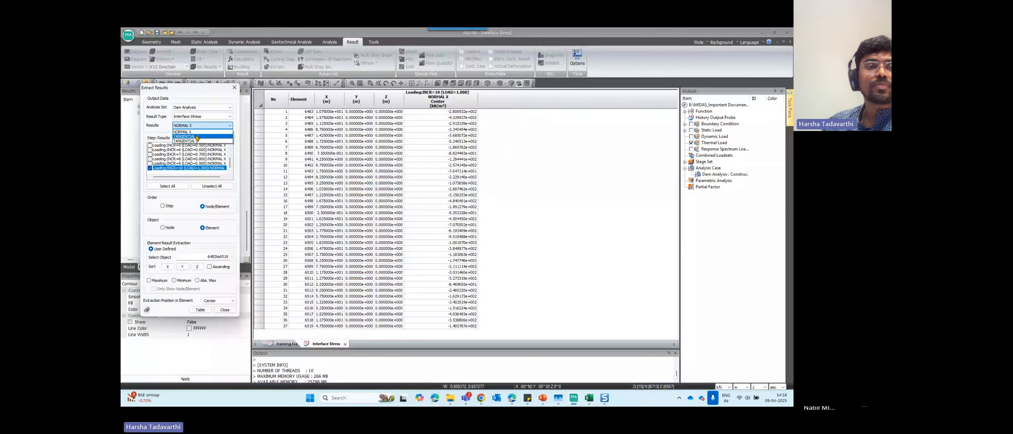
pyautogui.click(198, 137)
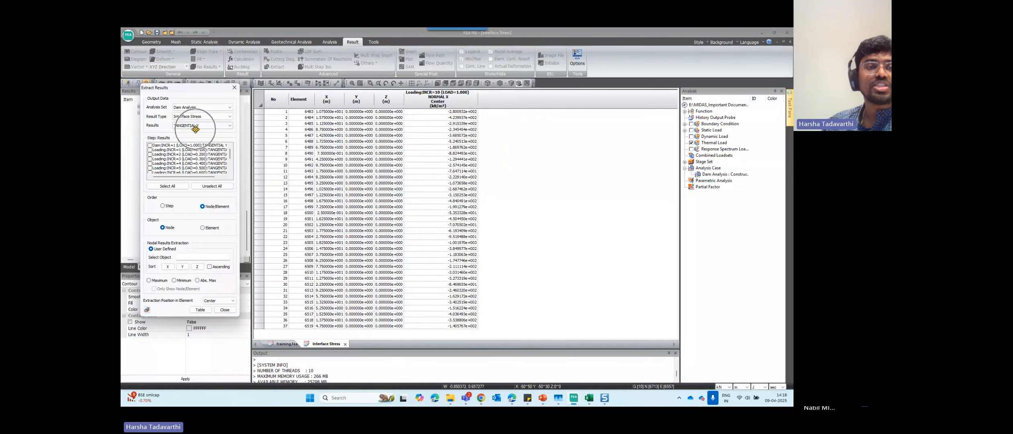
pyautogui.click(281, 348)
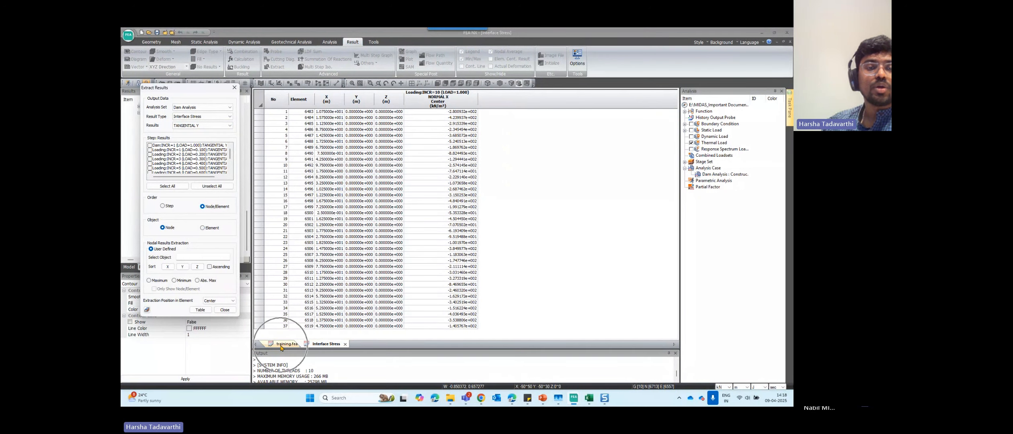
pyautogui.click(345, 344)
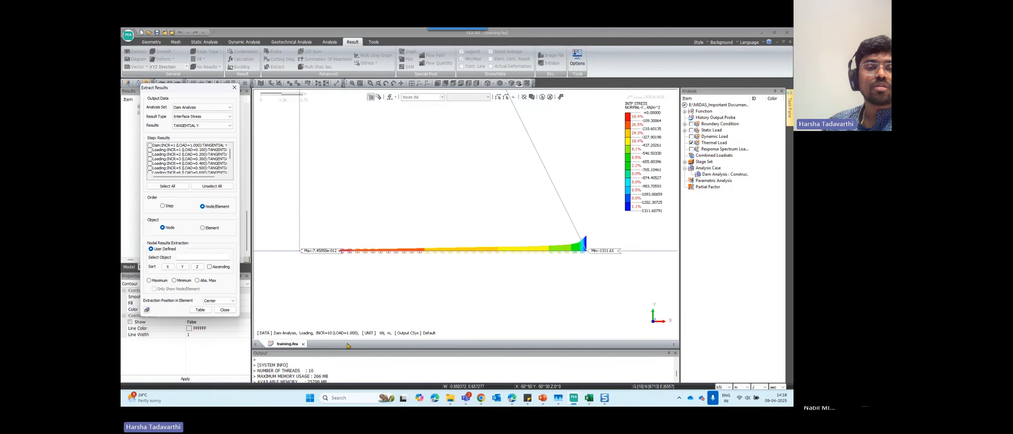
pyautogui.click(281, 345)
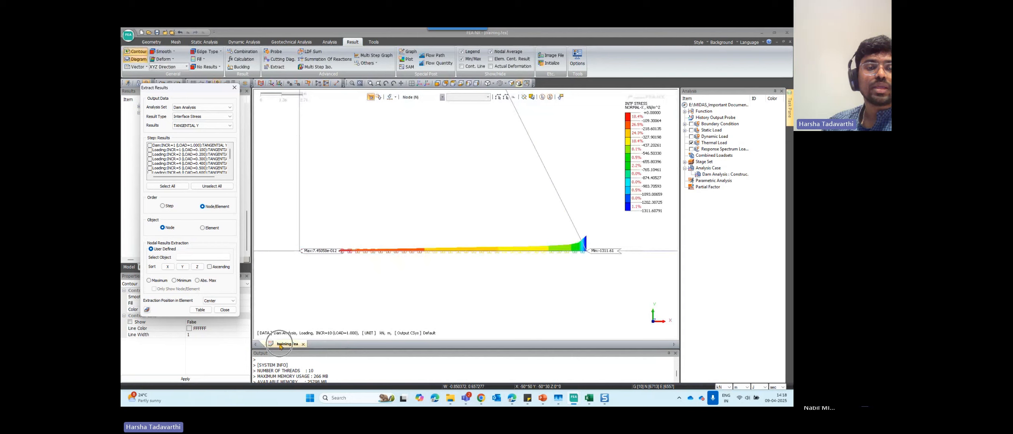
pyautogui.scroll(1, 322, 304)
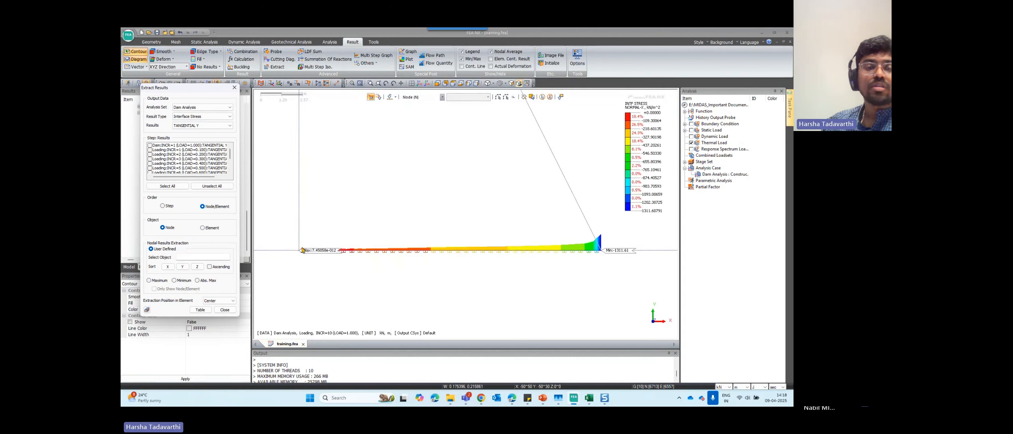
pyautogui.scroll(-2, 188, 158)
pyautogui.click(149, 168)
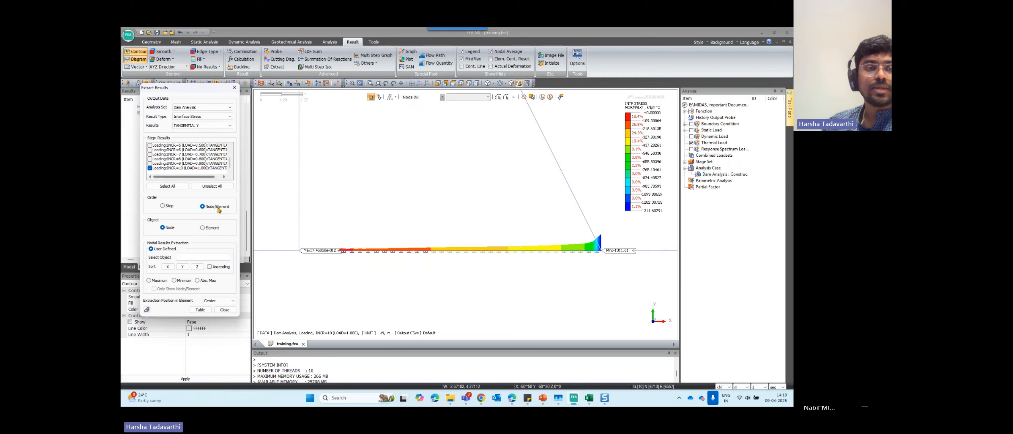
# Set the extraction object to Element, select the dam base interface elements, and generate the TANGENTIAL Y table.
pyautogui.click(208, 229)
pyautogui.click(211, 229)
pyautogui.click(214, 206)
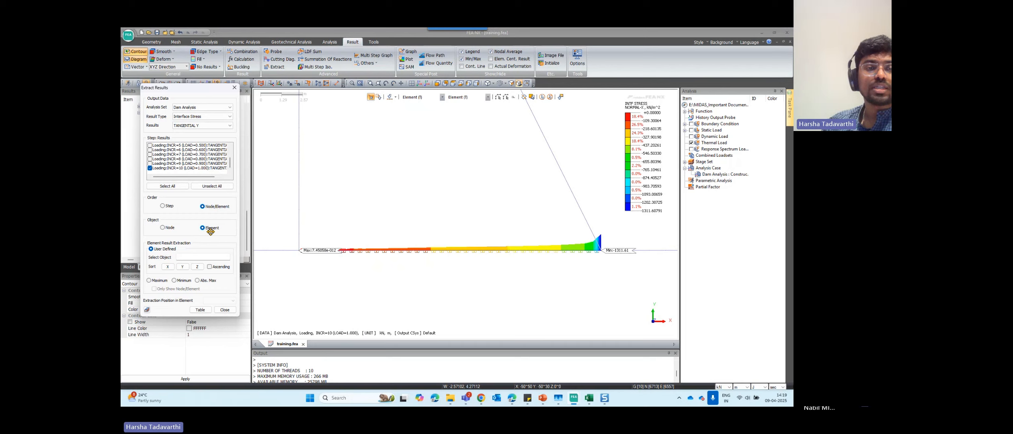
pyautogui.click(305, 253)
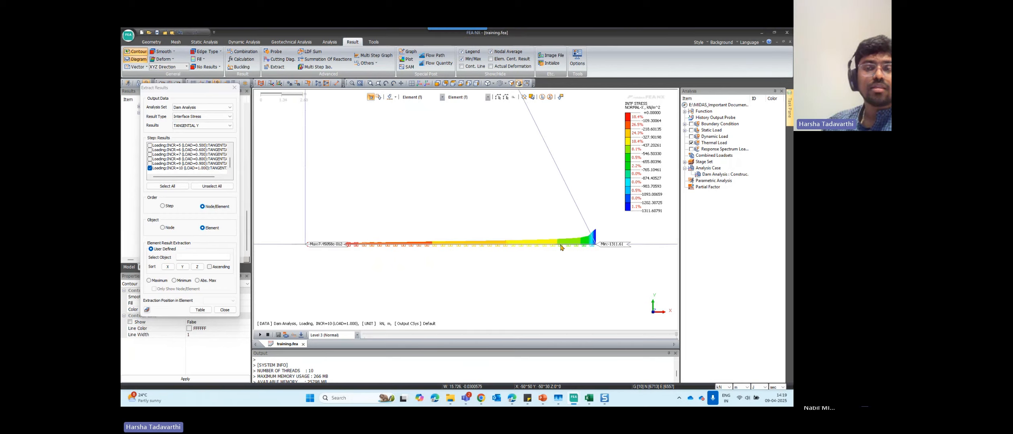
pyautogui.moveTo(561, 245); pyautogui.dragTo(621, 242)
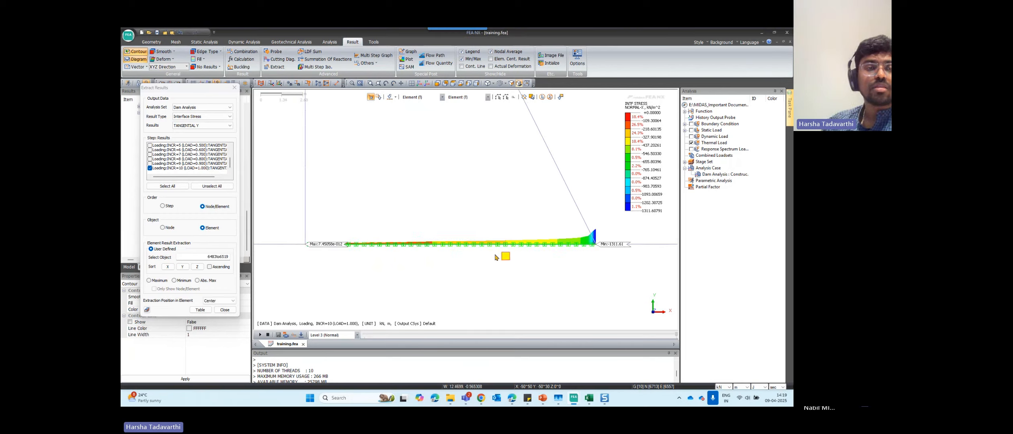
pyautogui.click(200, 309)
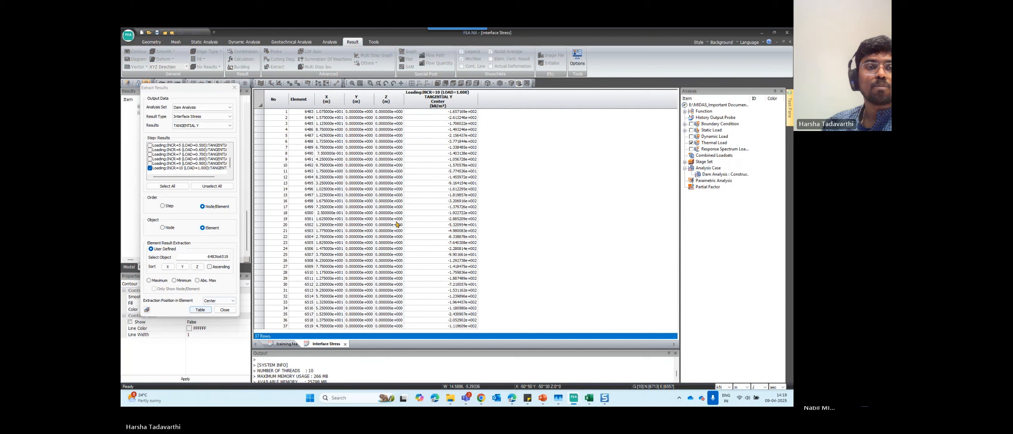
# Copy the whole TANGENTIAL Y table and paste it into the Interface Stress sheet in Excel, starting at cell J1.
pyautogui.click(260, 103)
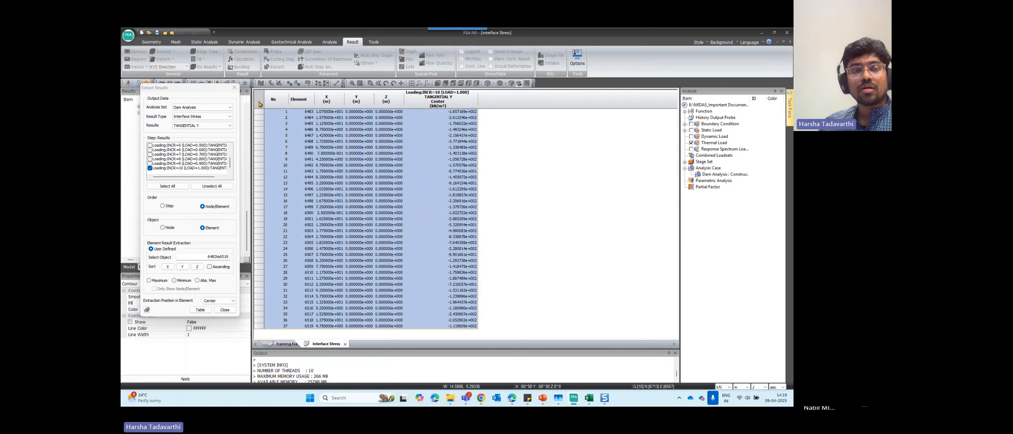
pyautogui.hotkey('ctrl', 'c')
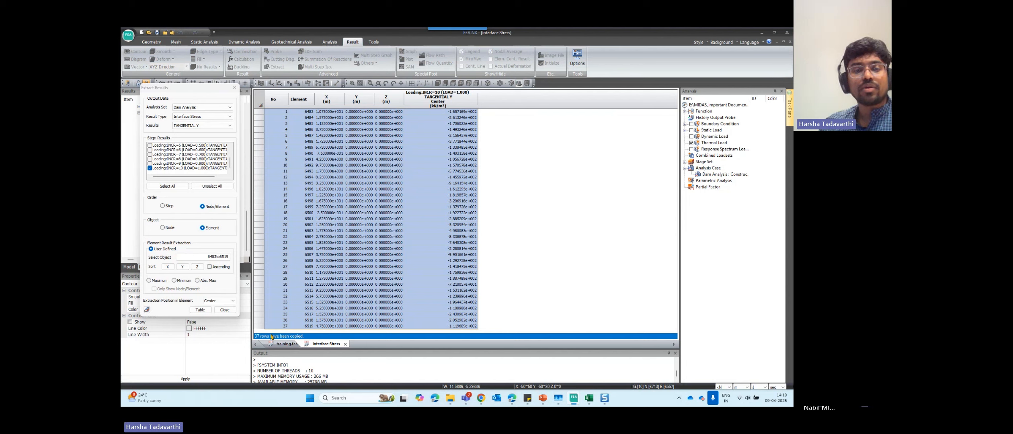
pyautogui.click(589, 399)
pyautogui.click(675, 353)
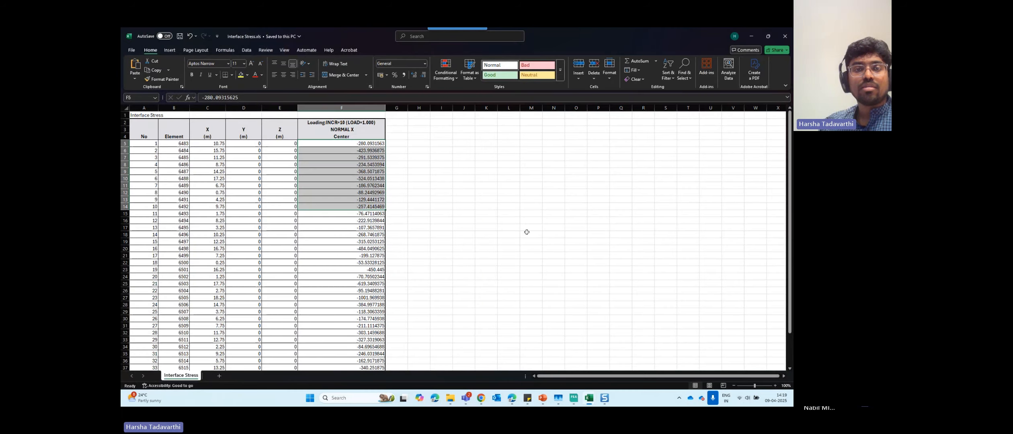
pyautogui.click(469, 122)
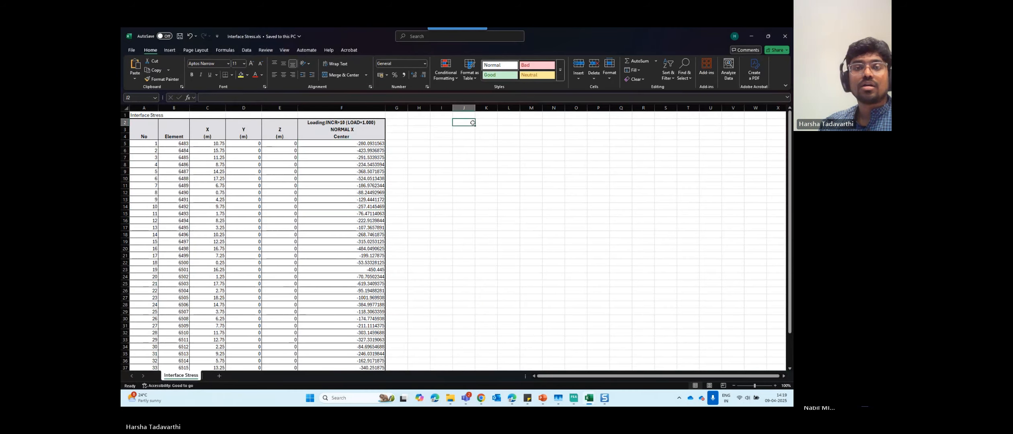
pyautogui.click(467, 116)
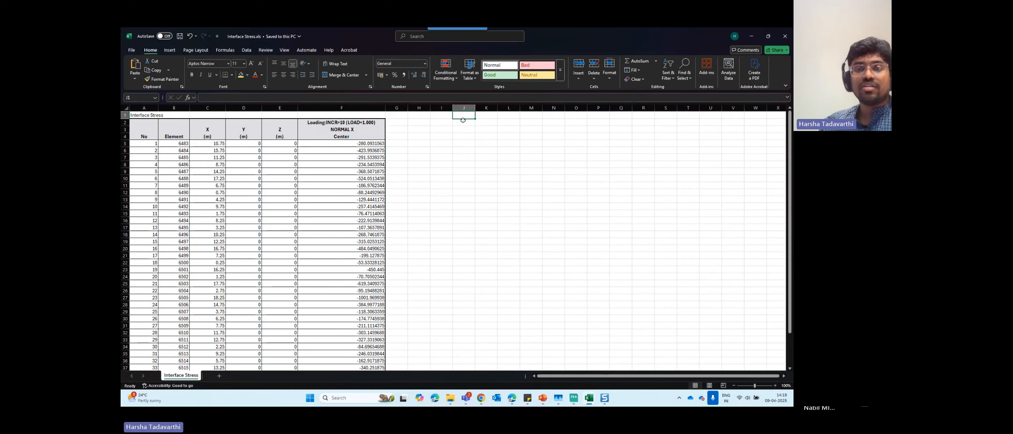
pyautogui.hotkey('ctrl', 'v')
pyautogui.click(598, 157)
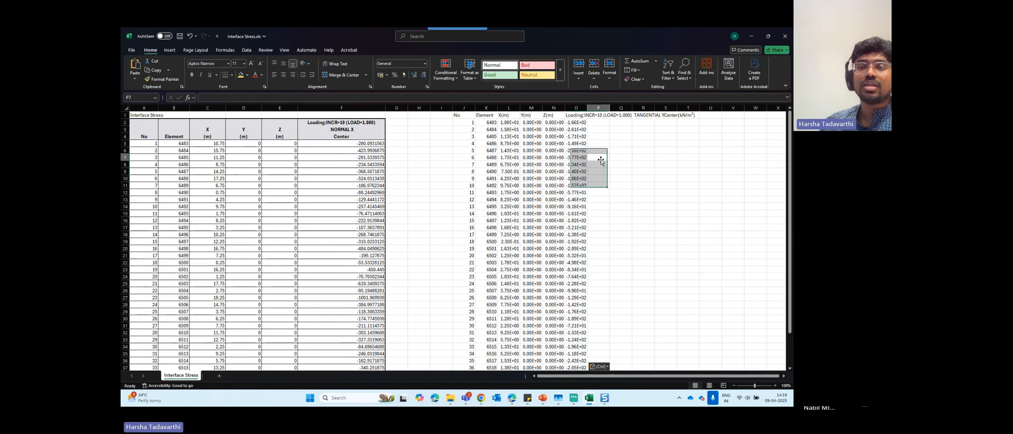
# Compare the NORMAL X stress column with the pasted TANGENTIAL Y column.
pyautogui.moveTo(325, 135); pyautogui.dragTo(341, 237)
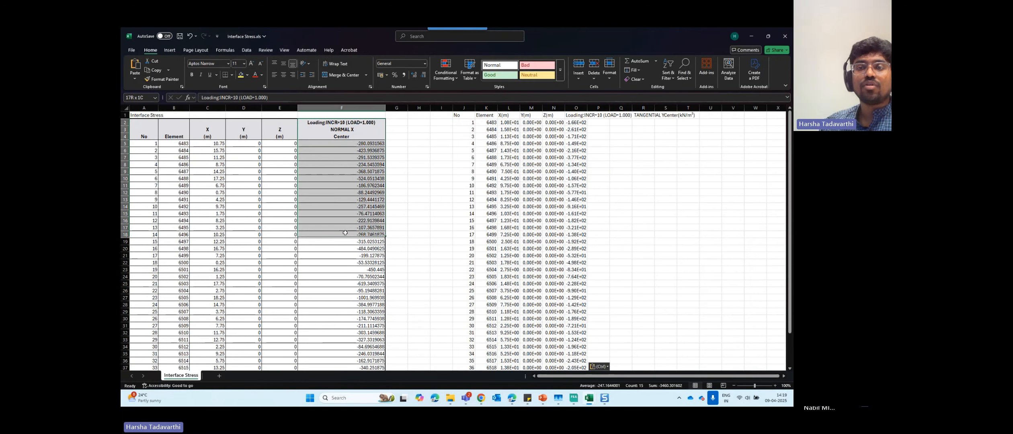
pyautogui.click(579, 117)
pyautogui.click(342, 130)
pyautogui.click(352, 145)
pyautogui.click(580, 123)
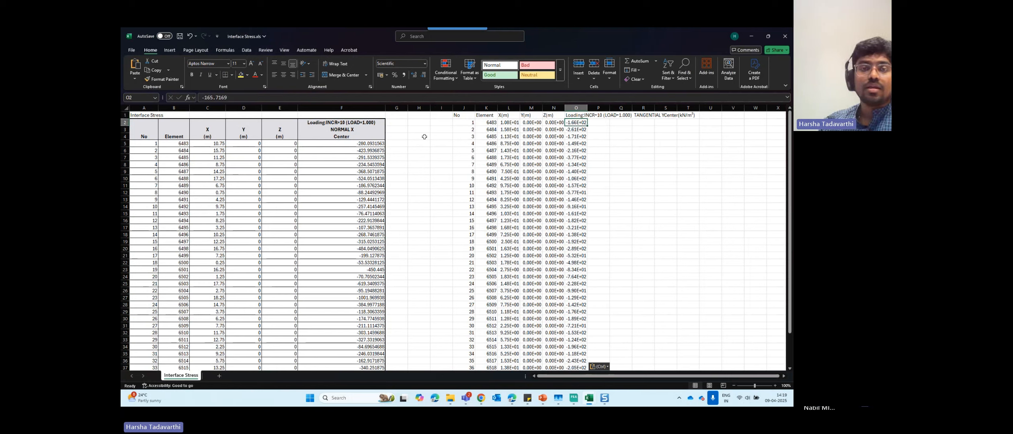
pyautogui.moveTo(362, 144); pyautogui.dragTo(372, 257)
pyautogui.doubleClick(362, 136)
pyautogui.click(366, 164)
pyautogui.click(376, 144)
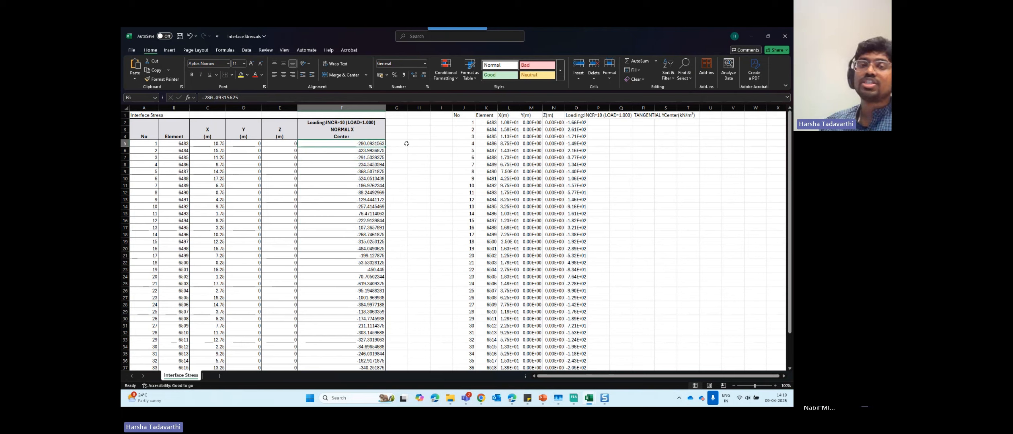
# Calculate the normal force per element with =F5*0.5*1 in G5 and fill the formula down beside all NORMAL X stresses.
pyautogui.click(396, 145)
pyautogui.write('=')
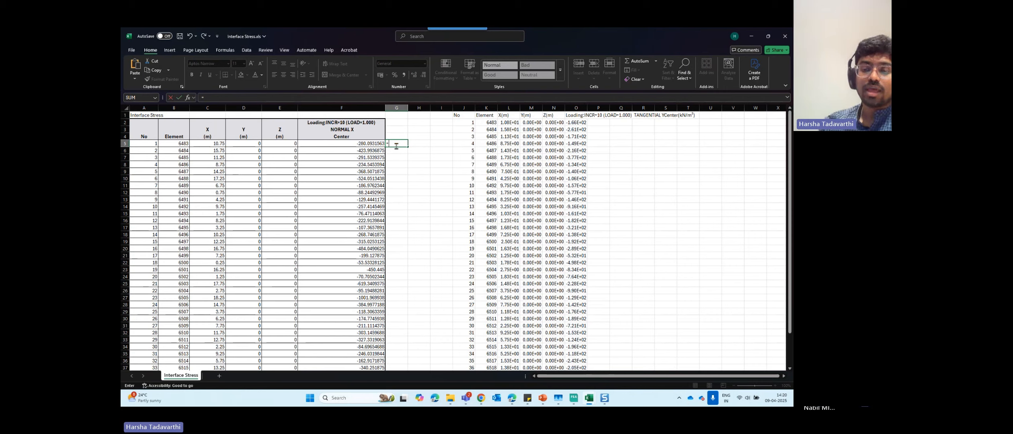
pyautogui.press('Left')
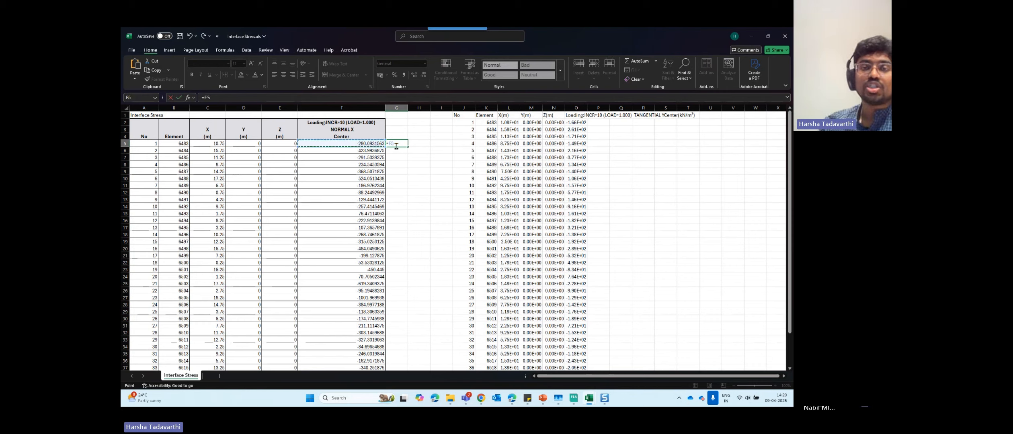
pyautogui.write('*')
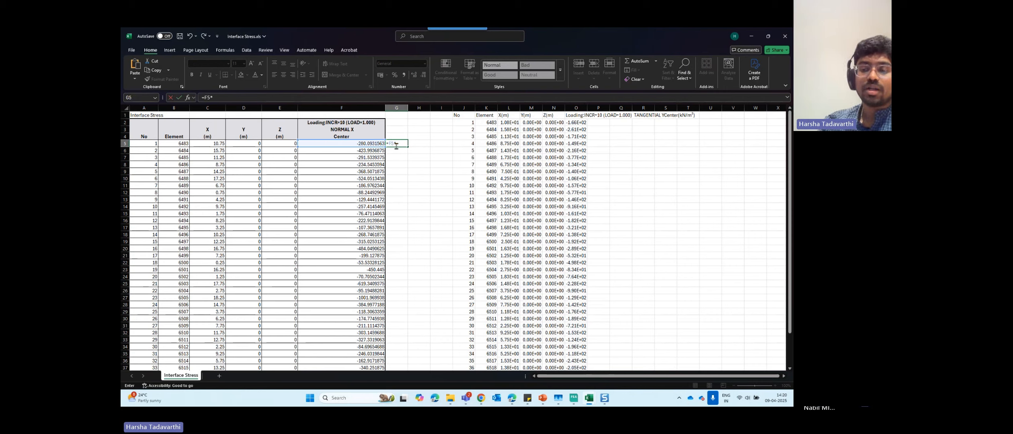
pyautogui.write('0.5')
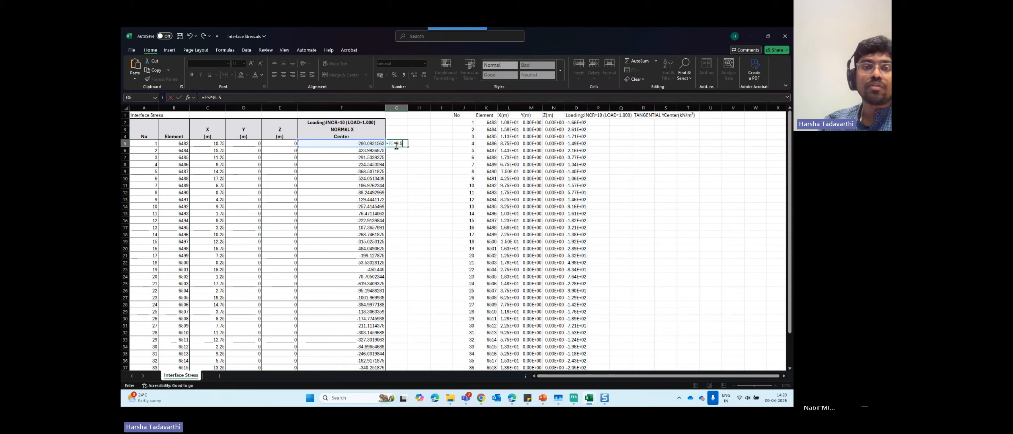
pyautogui.write('*1')
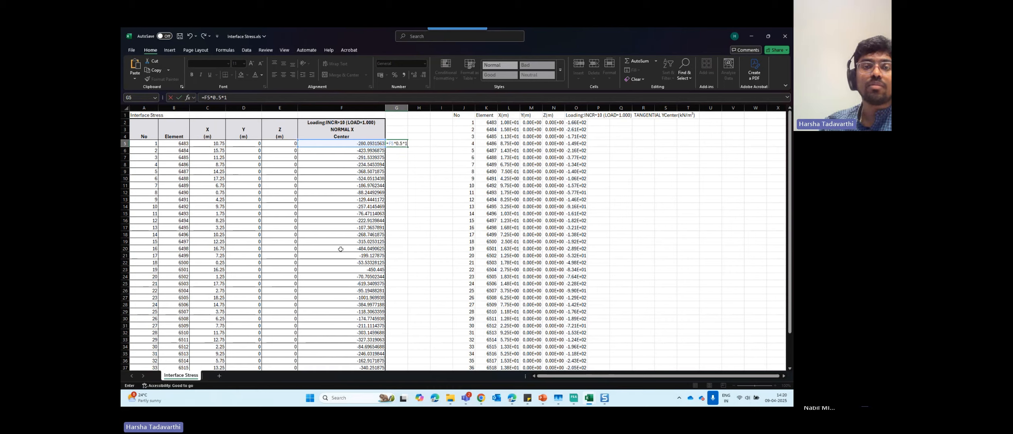
pyautogui.press('Return')
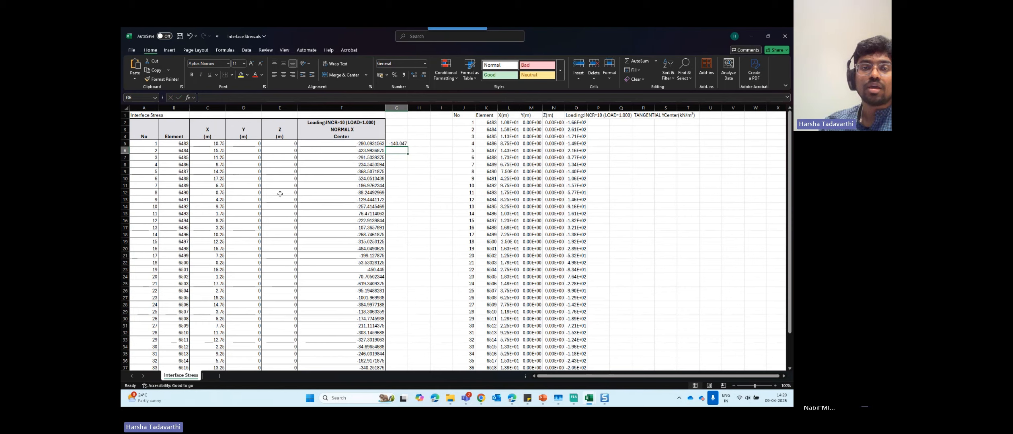
pyautogui.click(172, 143)
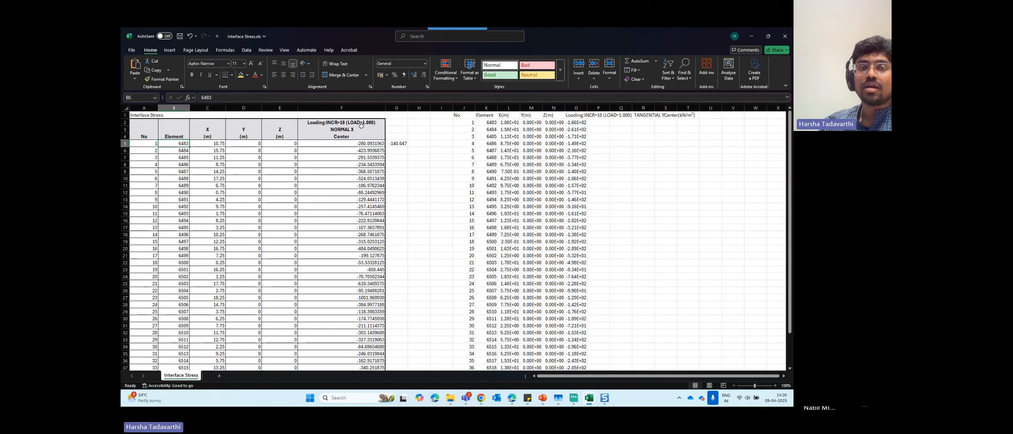
pyautogui.click(397, 146)
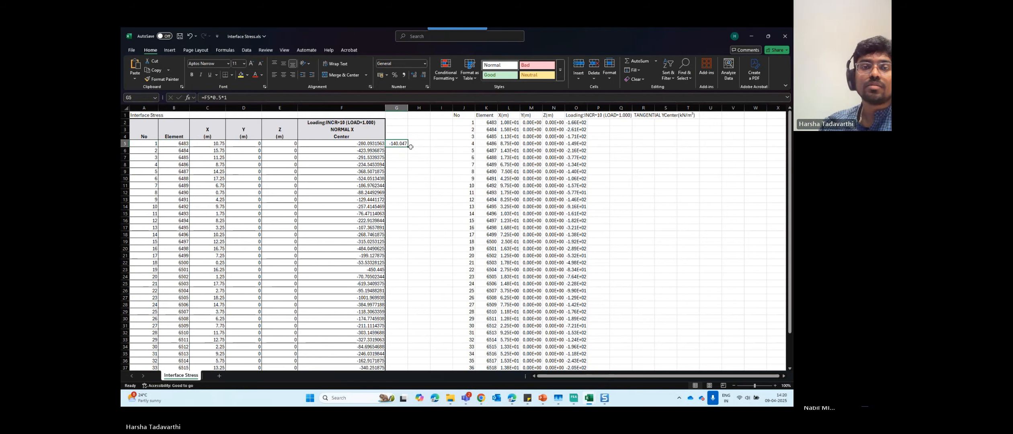
pyautogui.doubleClick(409, 147)
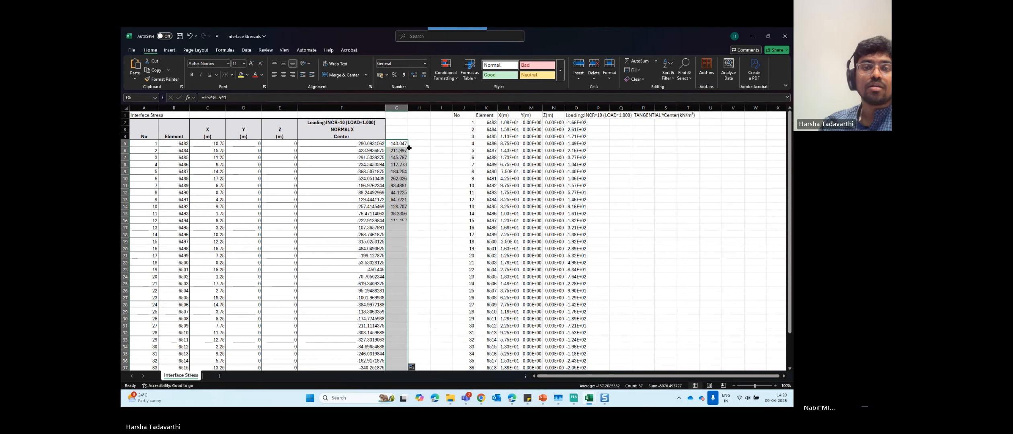
# Total the normal forces in G42 with a SUM of G5:G41.
pyautogui.scroll(-5, 398, 151)
pyautogui.scroll(5, 398, 150)
pyautogui.scroll(-10, 399, 143)
pyautogui.click(397, 193)
pyautogui.write('=sum')
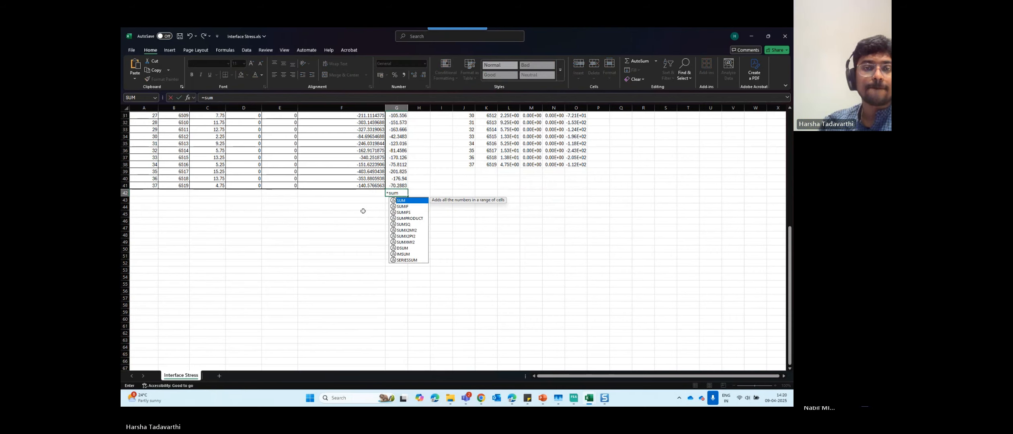
pyautogui.doubleClick(406, 201)
pyautogui.moveTo(396, 184); pyautogui.dragTo(393, 143)
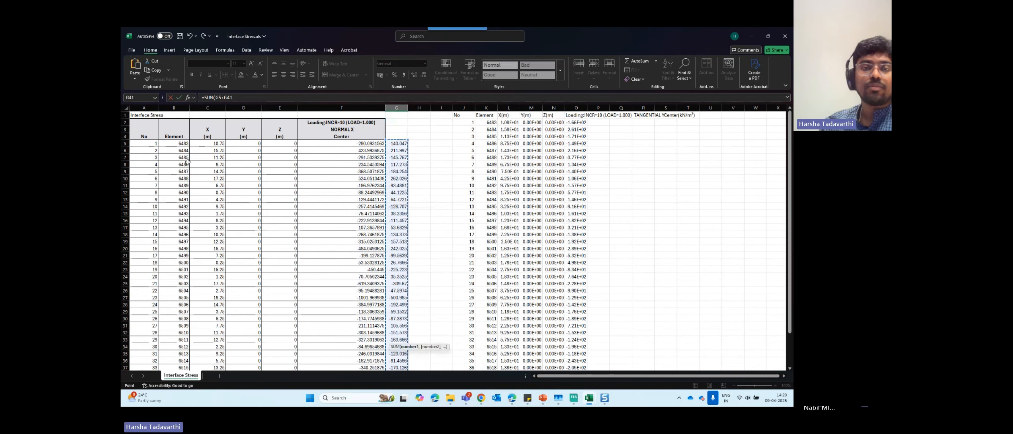
pyautogui.press('Return')
pyautogui.scroll(-2, 355, 278)
pyautogui.click(388, 319)
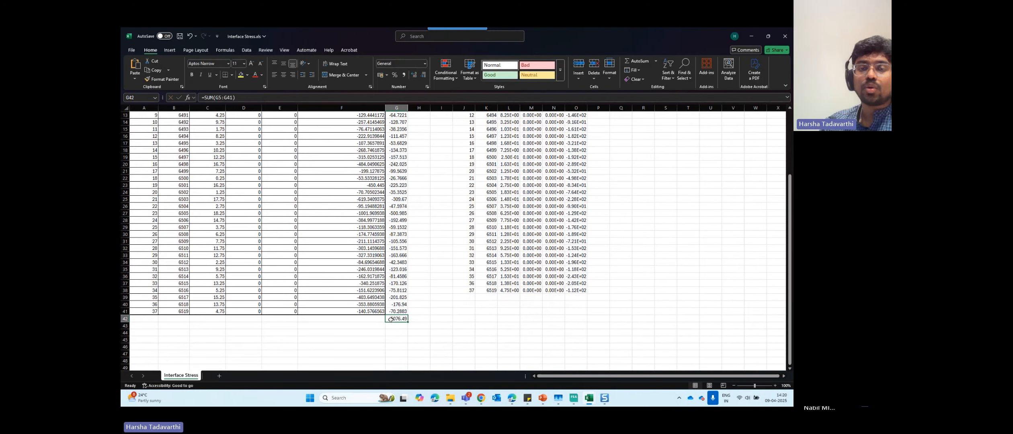
# Label F42 "Sum" and F43 "Abs", and calculate the absolute value of G42 in G43 with the ABS function.
pyautogui.click(372, 320)
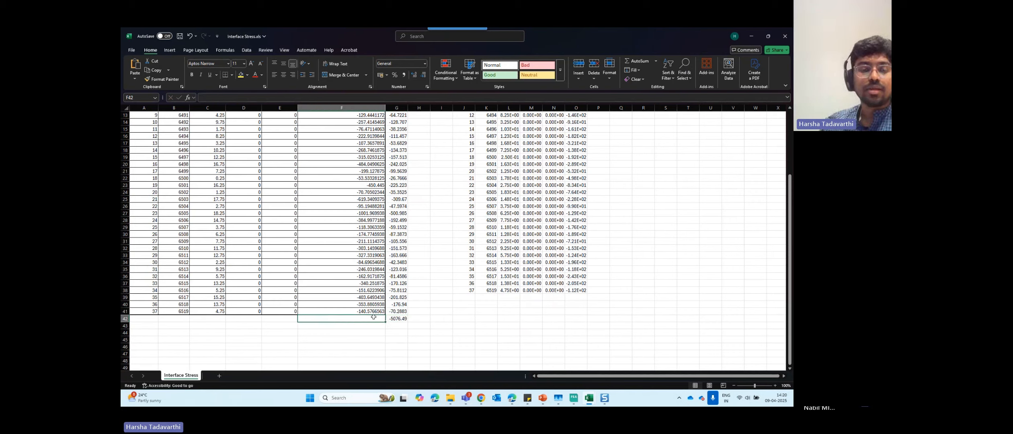
pyautogui.write('Sum')
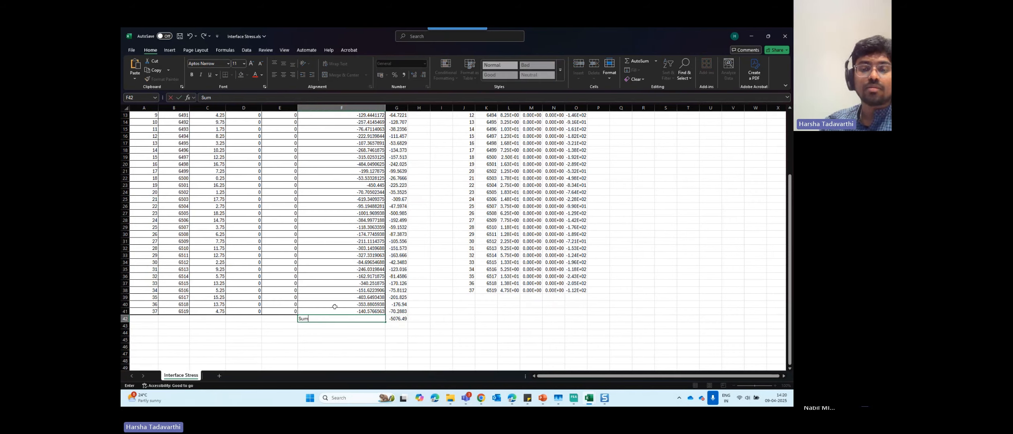
pyautogui.press('Return')
pyautogui.write('Abs')
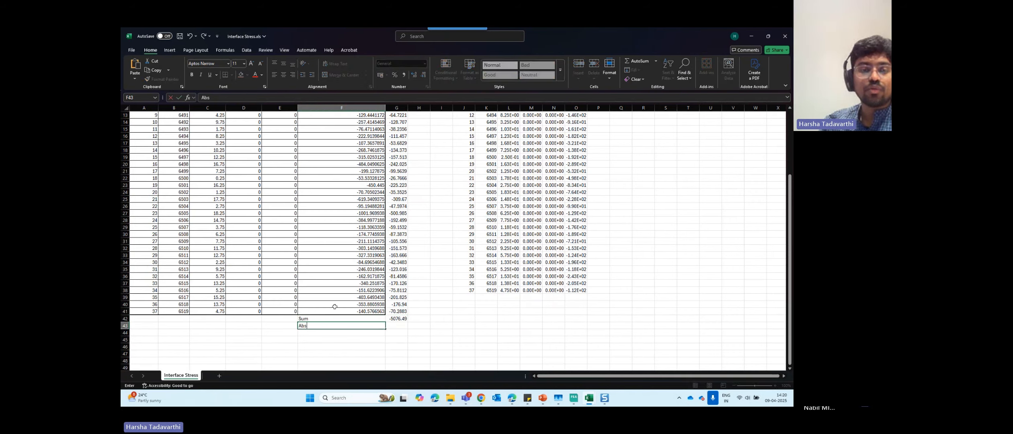
pyautogui.press('Tab')
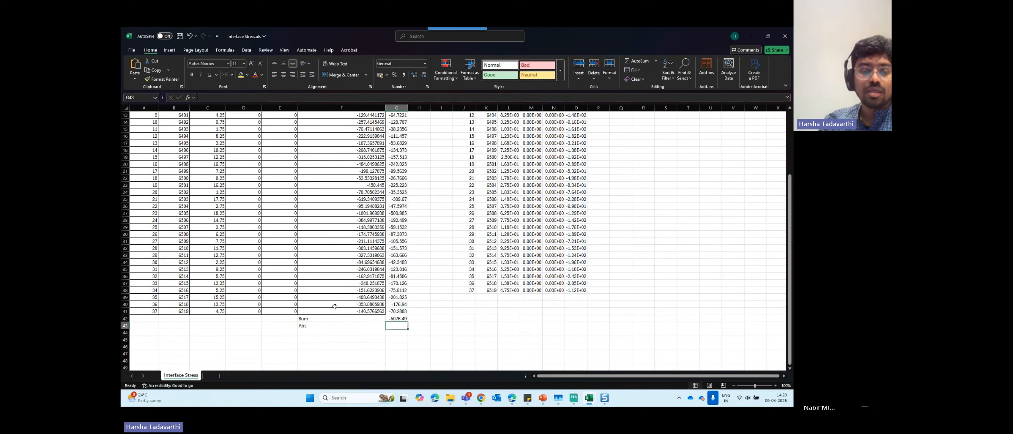
pyautogui.write('=Abs')
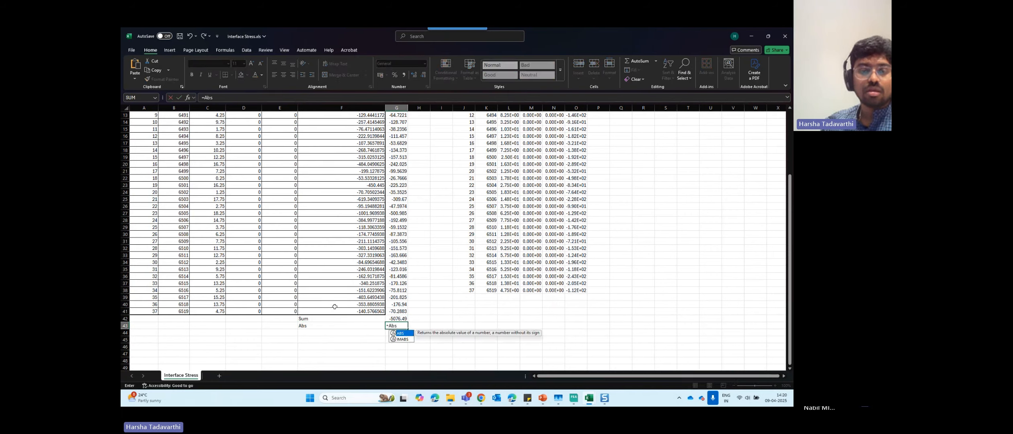
pyautogui.doubleClick(405, 334)
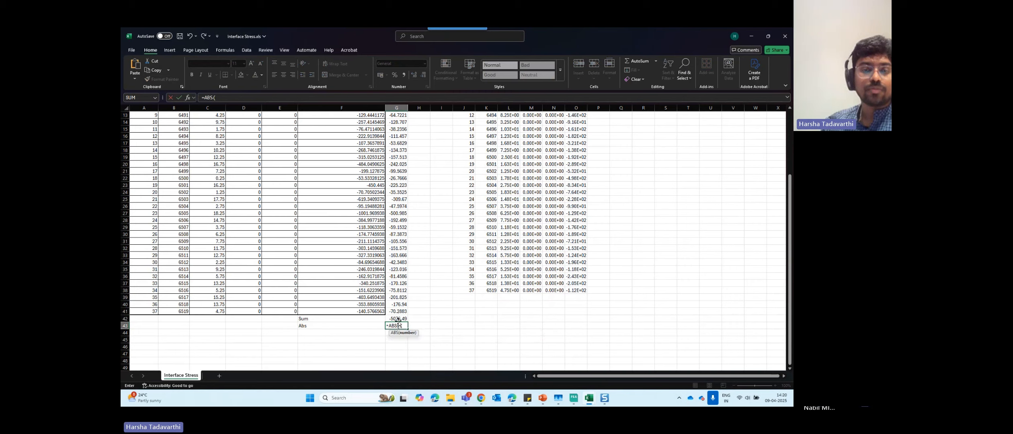
pyautogui.click(397, 319)
pyautogui.press('Return')
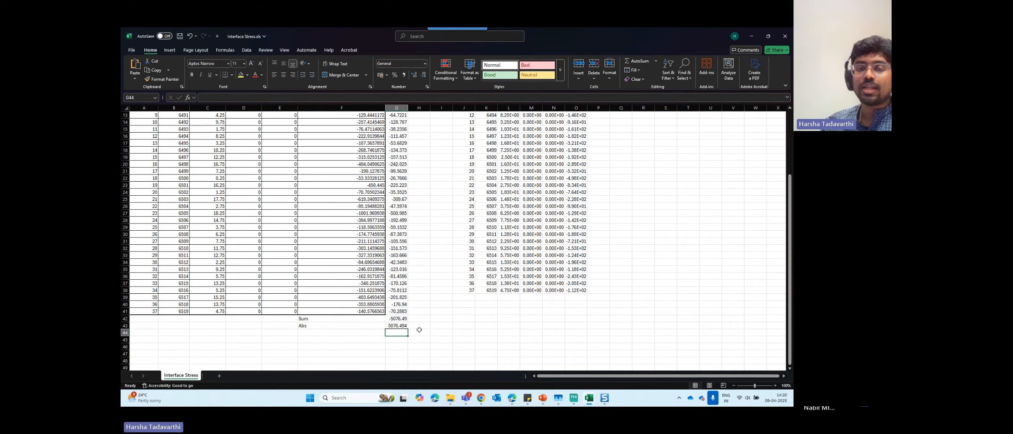
pyautogui.press('Up')
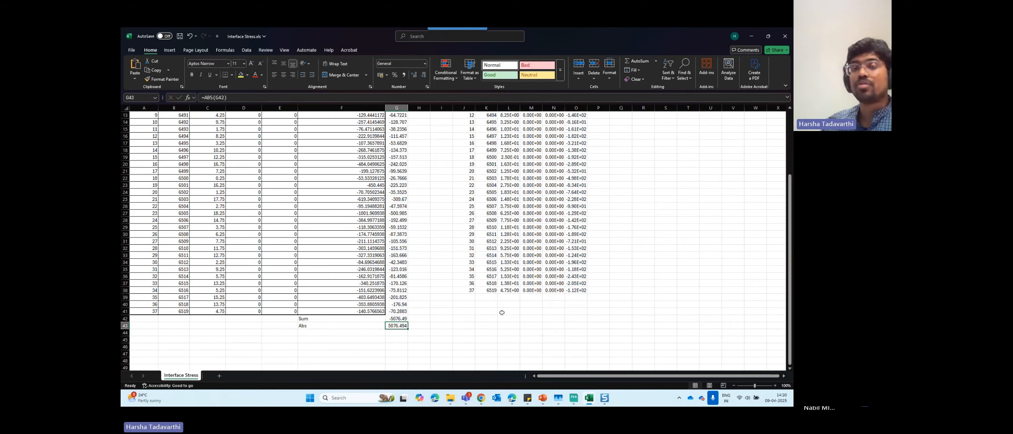
# Calculate the tangential force per element with =O2*0.5*1 in P2 and fill the formula down beside all TANGENTIAL Y stresses.
pyautogui.scroll(4, 614, 217)
pyautogui.scroll(-1, 633, 185)
pyautogui.scroll(1, 600, 122)
pyautogui.click(600, 122)
pyautogui.write('=')
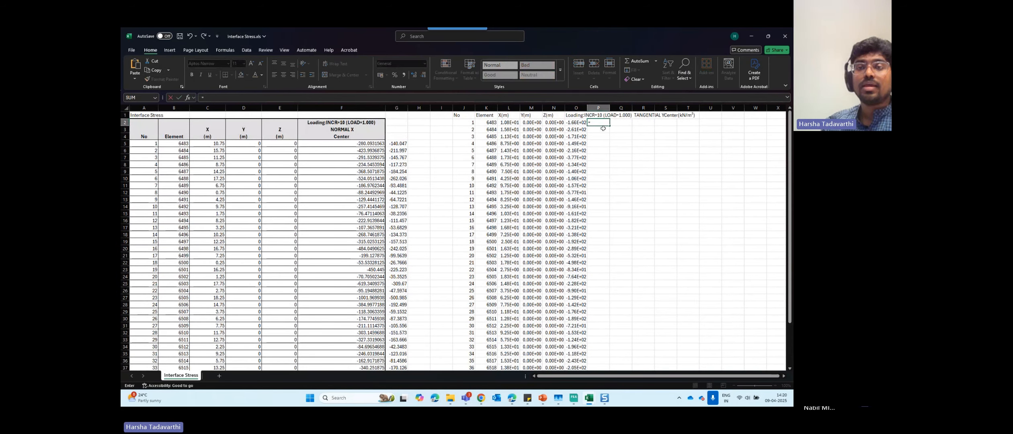
pyautogui.click(583, 122)
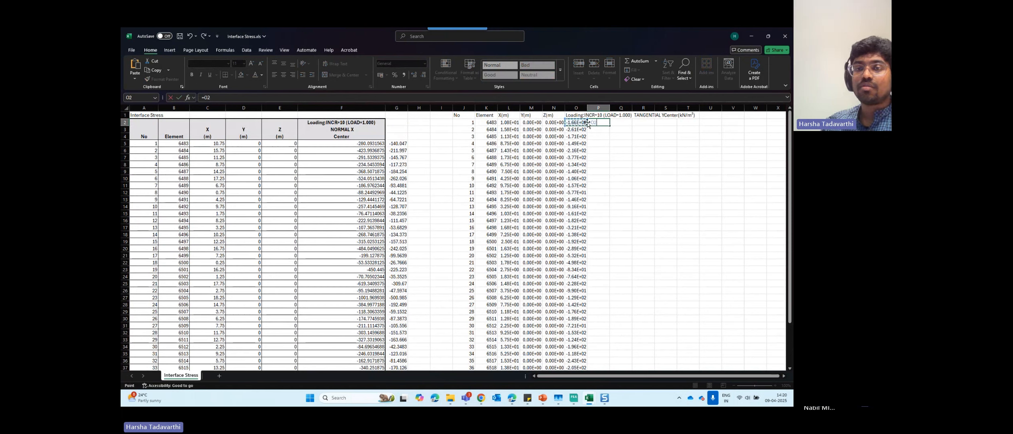
pyautogui.write('*')
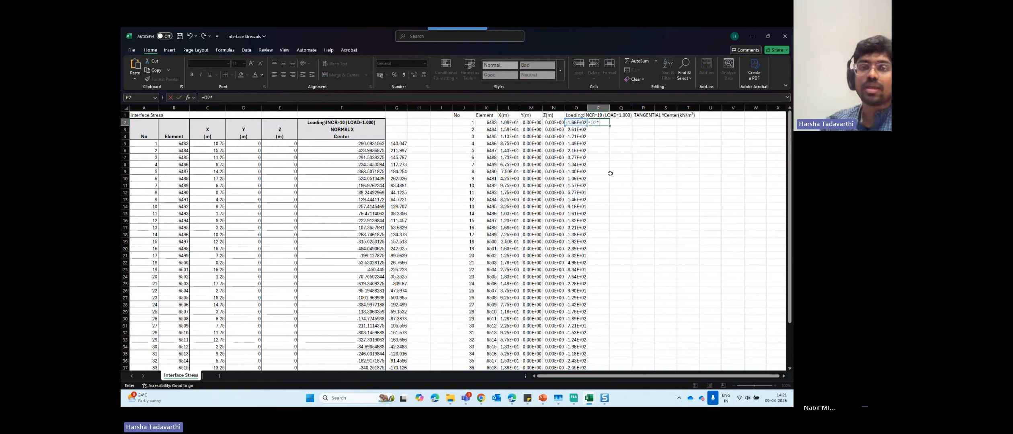
pyautogui.write('0.2')
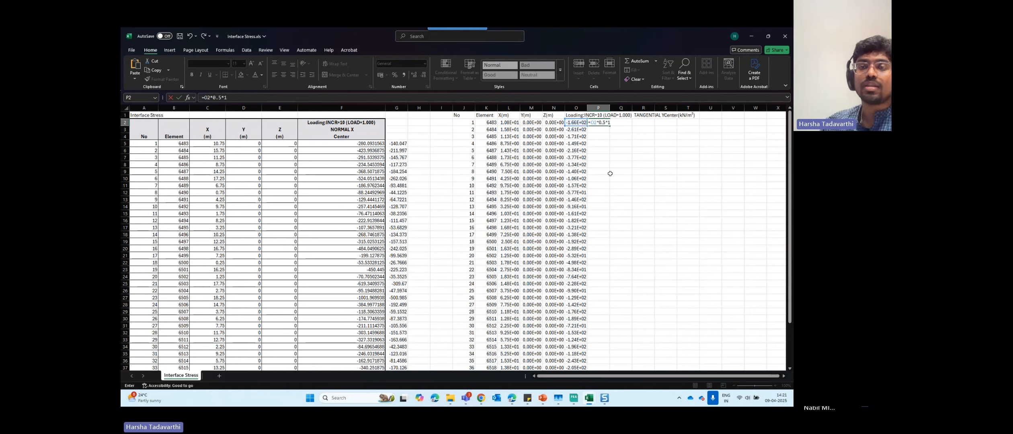
pyautogui.hotkey('ctrl', 'Return')
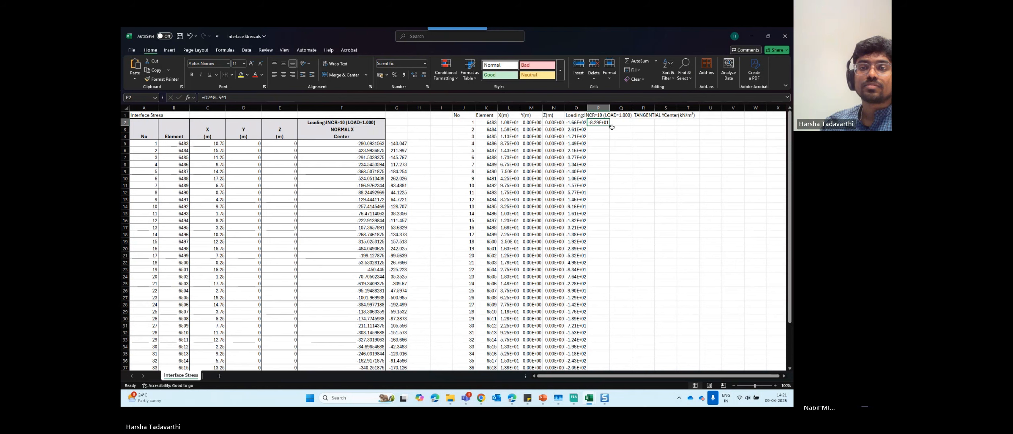
pyautogui.doubleClick(611, 127)
pyautogui.scroll(-7, 605, 179)
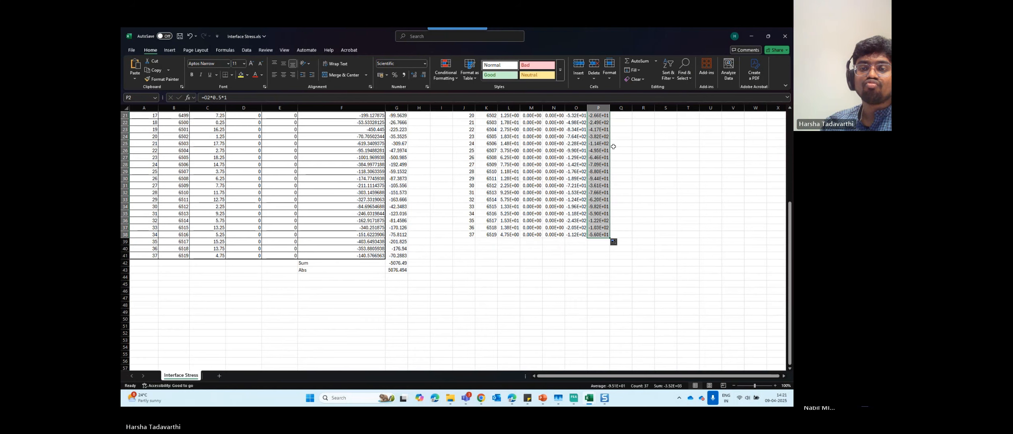
# Label O39 "sum" and O40 "abs sum" below the TANGENTIAL Y stresses.
pyautogui.scroll(2, 604, 180)
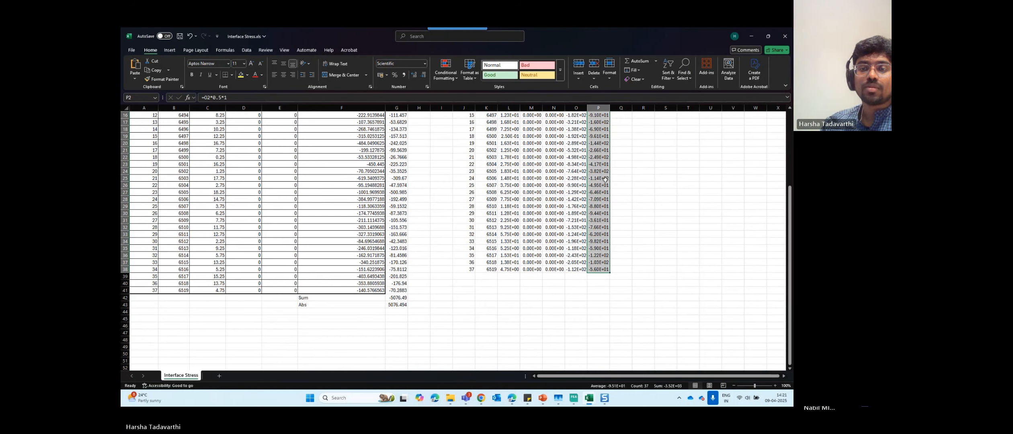
pyautogui.click(583, 276)
pyautogui.write('sum')
pyautogui.press('Return')
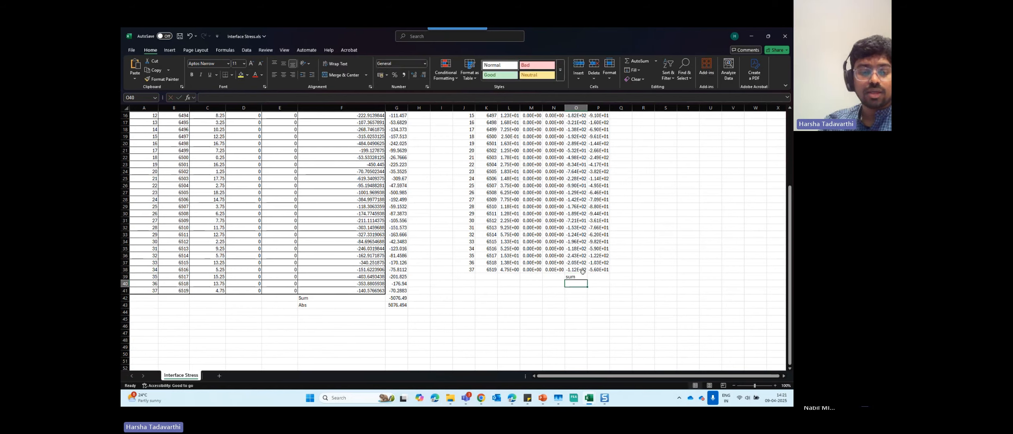
pyautogui.write('abs sum')
pyautogui.press('Up')
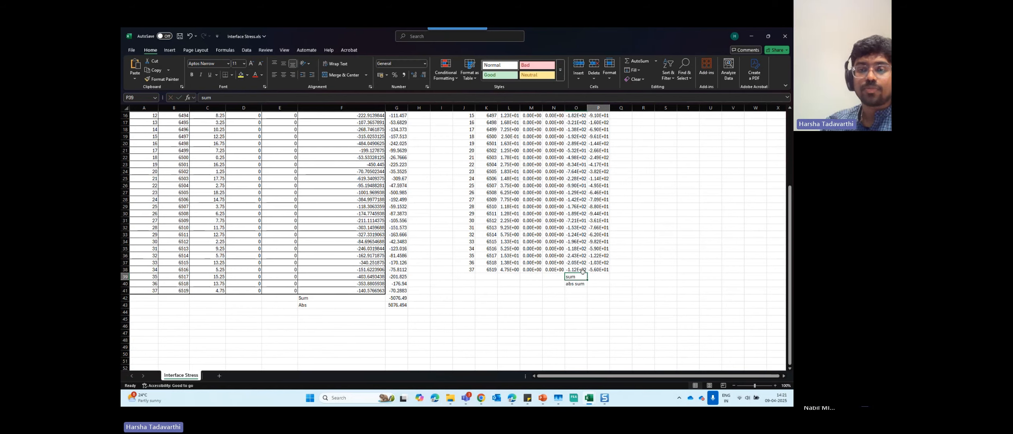
# Total the tangential forces in P39 with a SUM of P2:P38.
pyautogui.press('Right')
pyautogui.write('=sum')
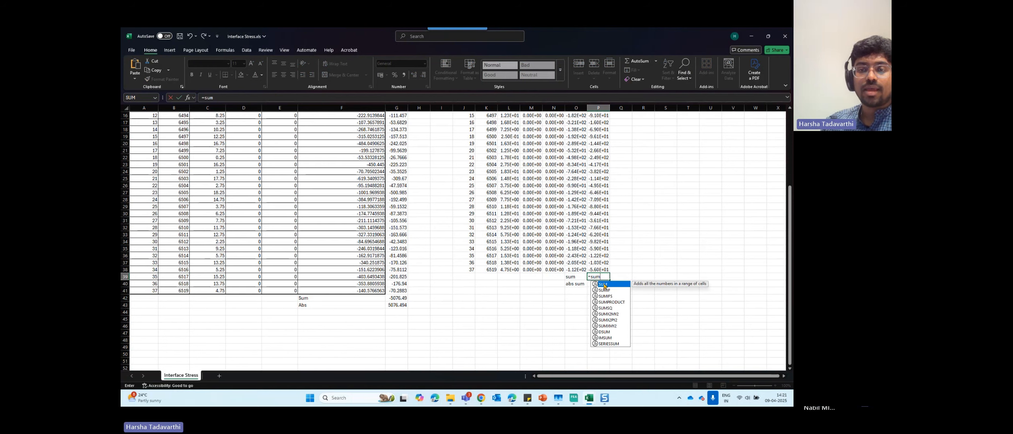
pyautogui.doubleClick(603, 284)
pyautogui.moveTo(598, 270); pyautogui.dragTo(598, 122)
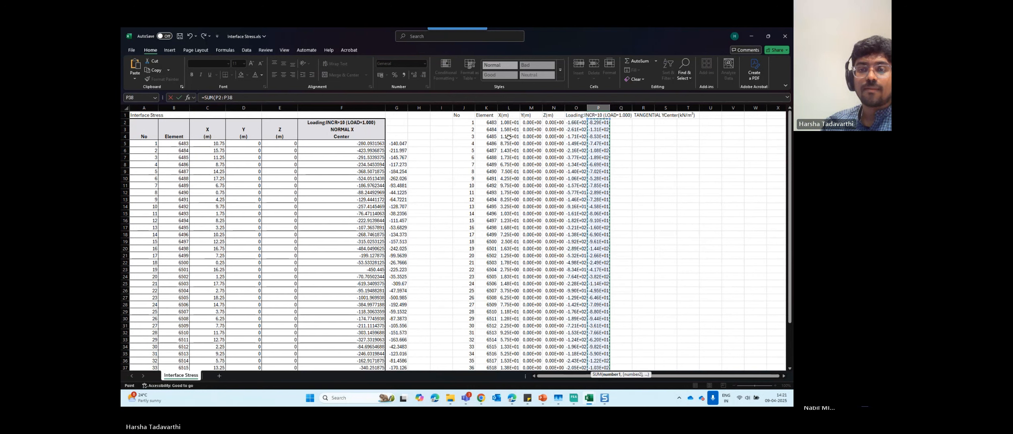
pyautogui.press('Return')
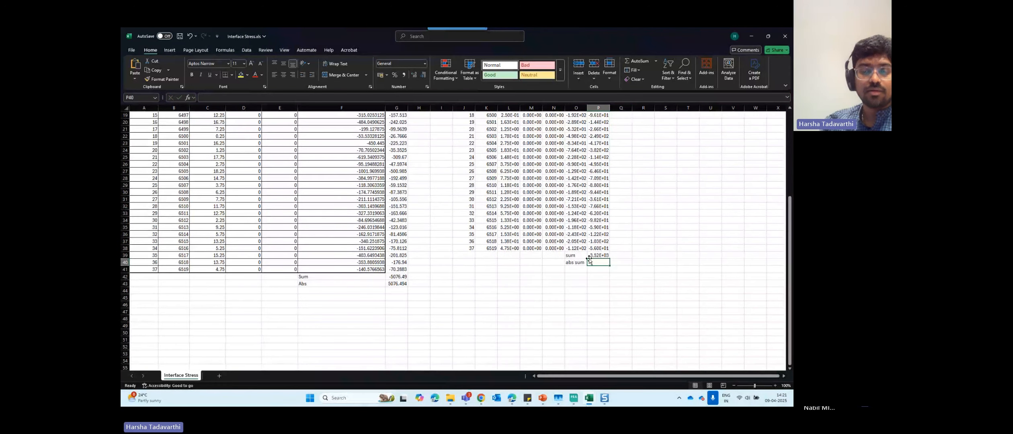
# Calculate the absolute value of P39 in P40 with the ABS function.
pyautogui.write('=sb')
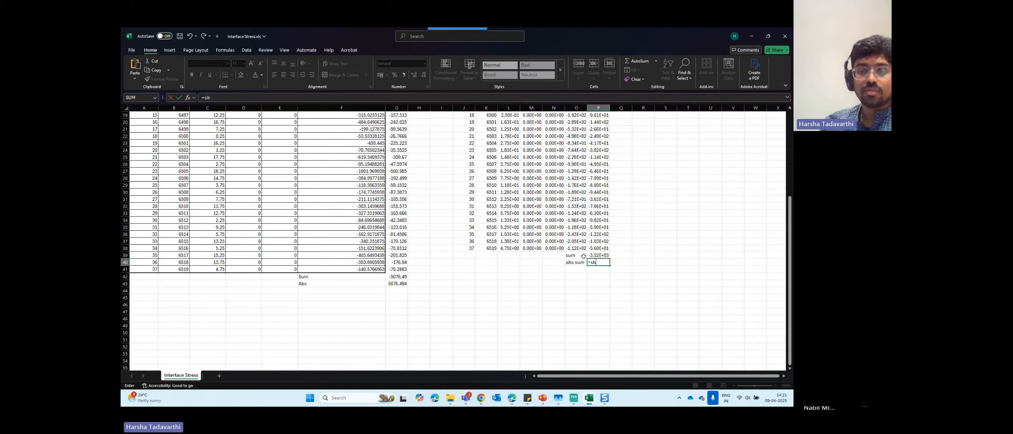
pyautogui.press('BackSpace')
pyautogui.press('BackSpace')
pyautogui.write('abs')
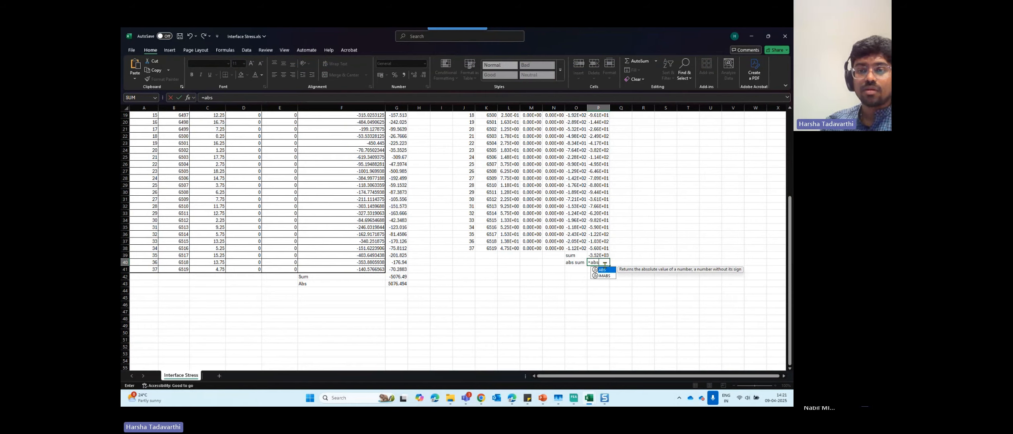
pyautogui.doubleClick(603, 270)
pyautogui.click(598, 256)
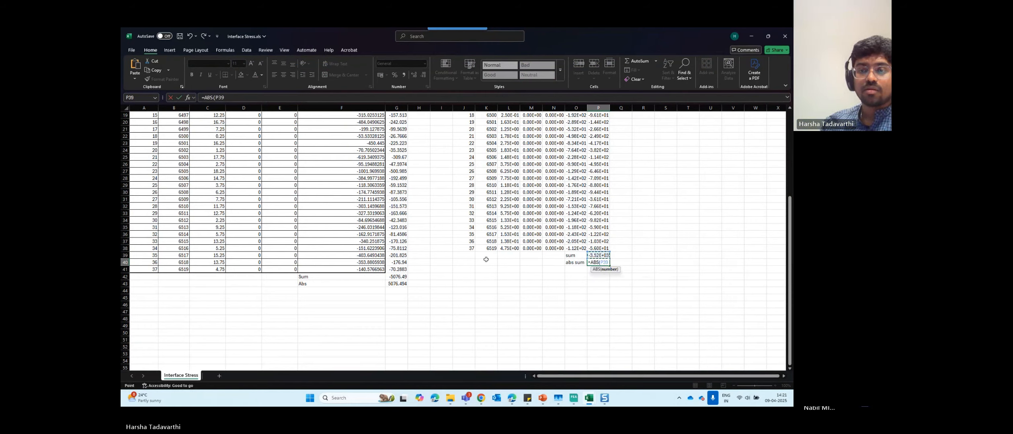
pyautogui.press('Return')
# Format the tangential totals in P39:P40 as Number and compare them with the absolute normal force in G43.
pyautogui.moveTo(598, 255); pyautogui.dragTo(598, 263)
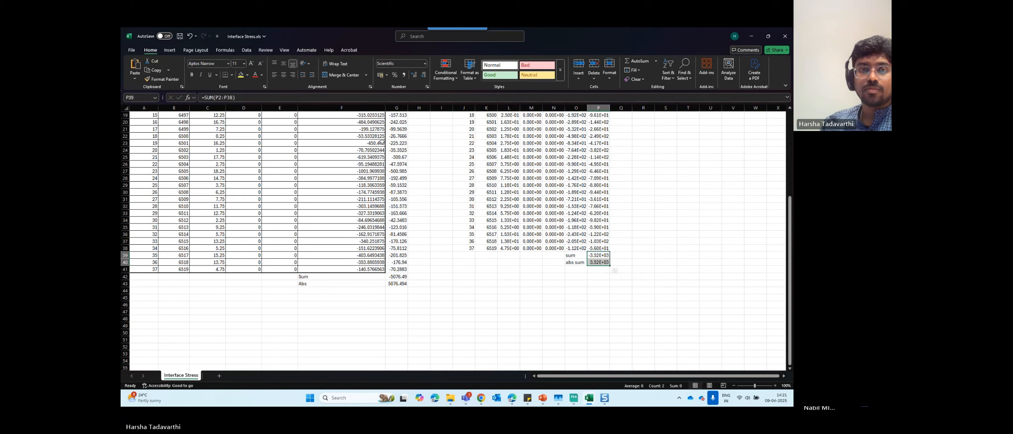
pyautogui.click(425, 63)
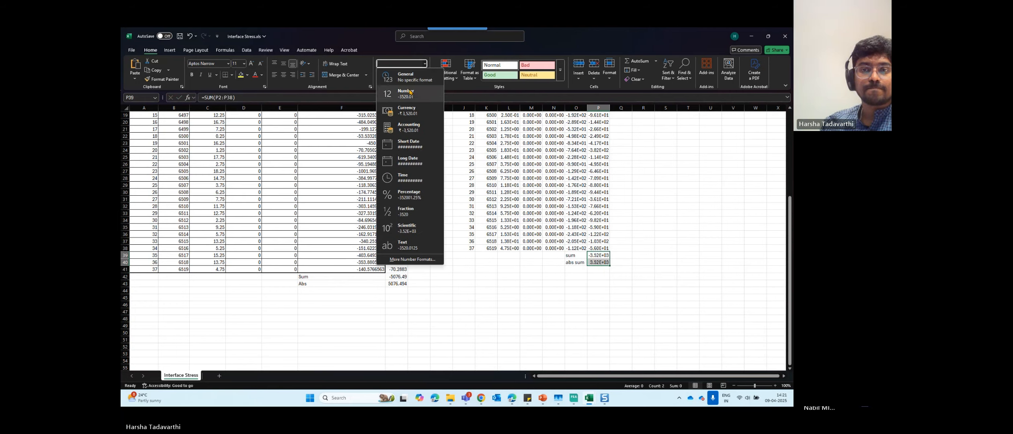
pyautogui.click(402, 76)
pyautogui.click(578, 317)
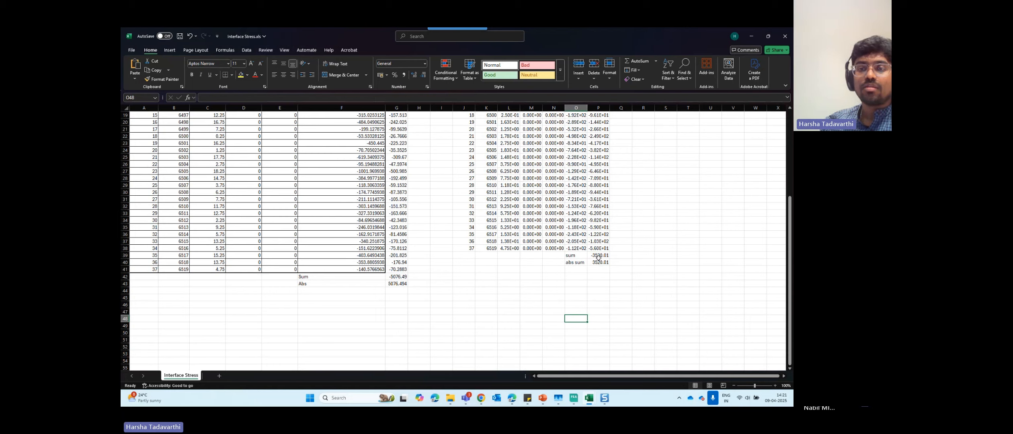
pyautogui.moveTo(599, 255); pyautogui.dragTo(598, 263)
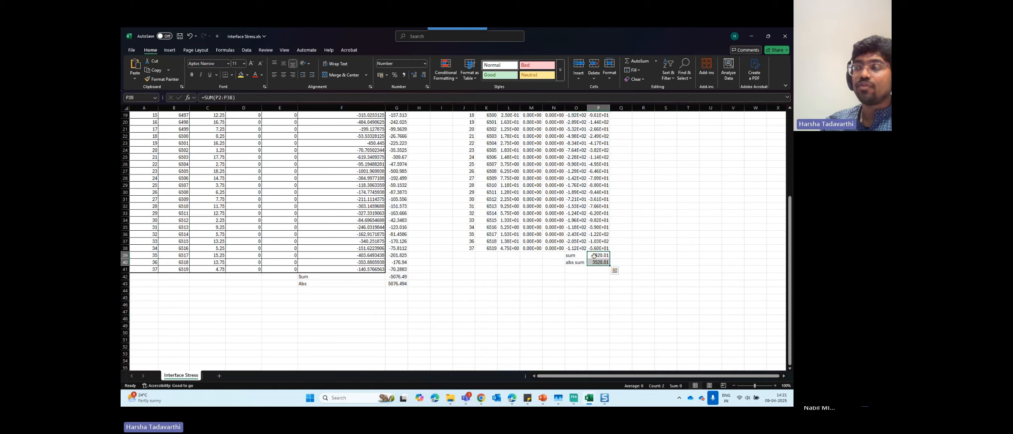
pyautogui.click(403, 284)
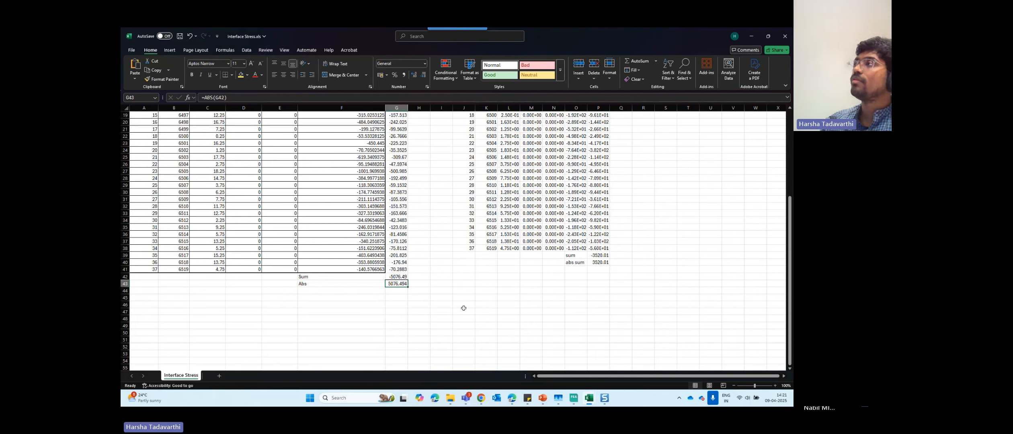
# Switch to the Book1 workbook and examine the ANCOLD sliding factor-of-safety formula below its force tables.
pyautogui.moveTo(590, 402)
pyautogui.click(516, 349)
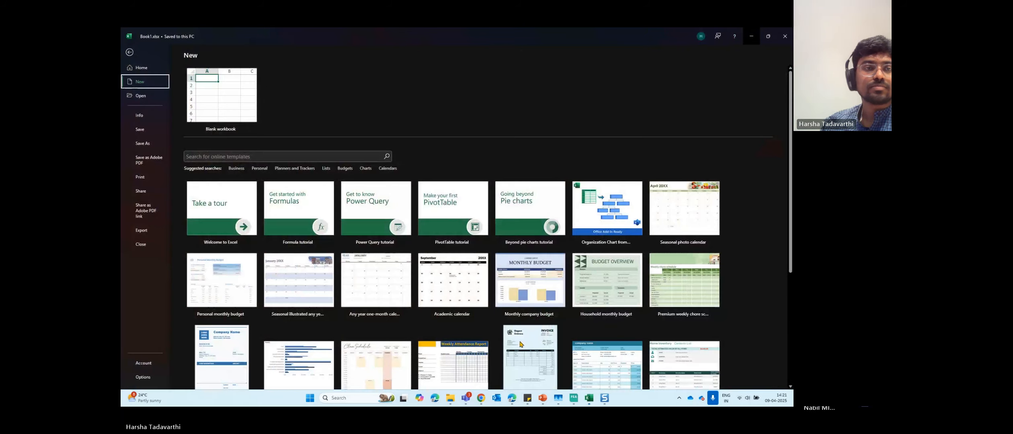
pyautogui.click(130, 53)
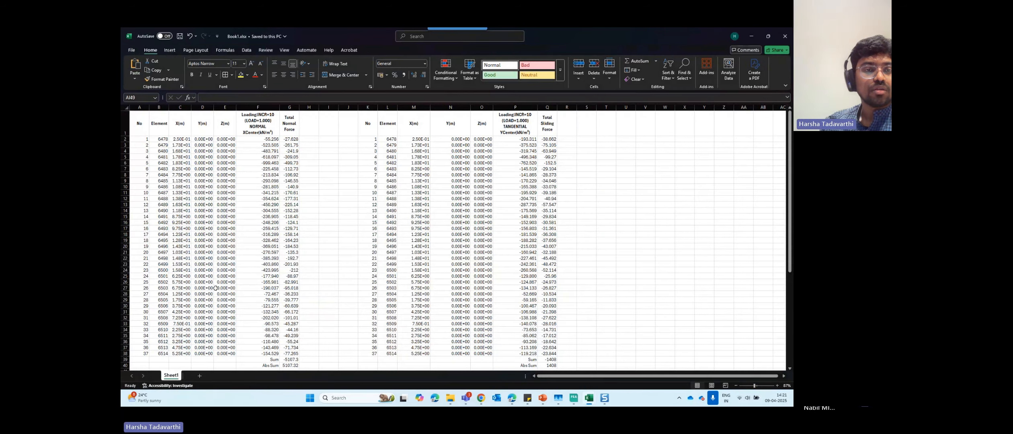
pyautogui.scroll(-9, 241, 241)
pyautogui.moveTo(139, 210); pyautogui.dragTo(348, 341)
pyautogui.click(248, 247)
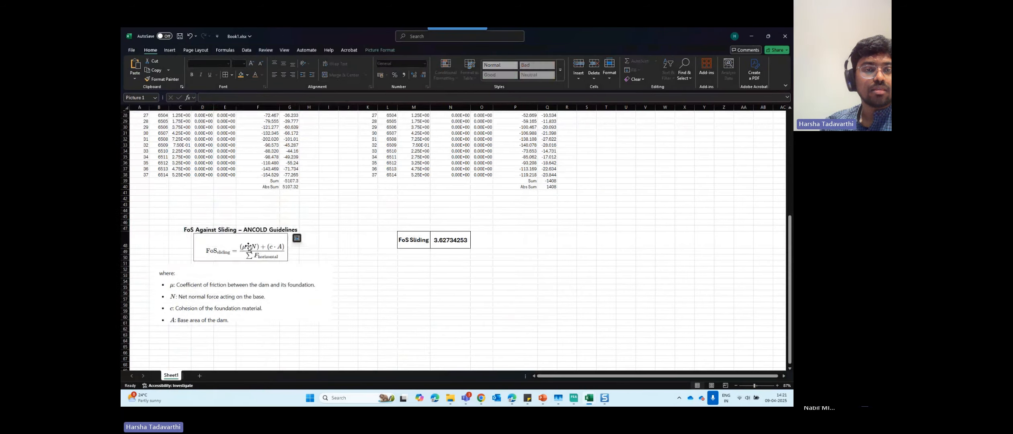
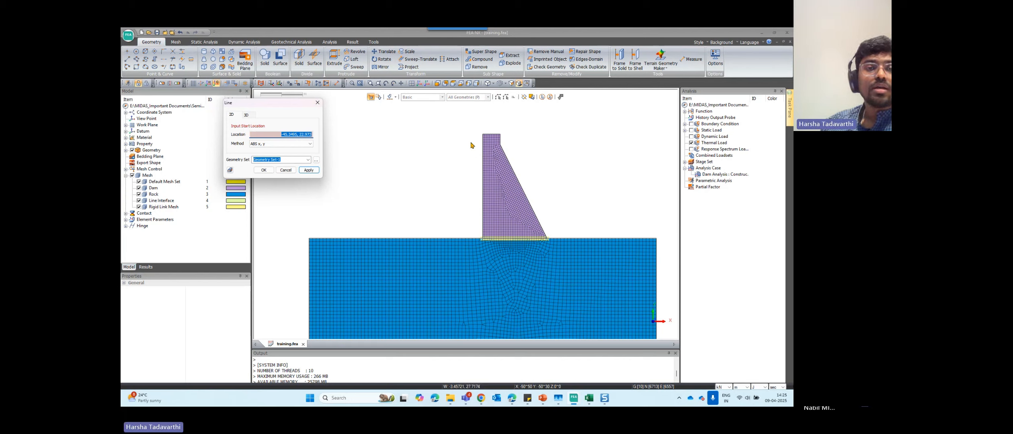
# Draw a horizontal upstream water line from 0,27 on the dam face to the relative end location -50,0.
pyautogui.write('27')
pyautogui.click(308, 135)
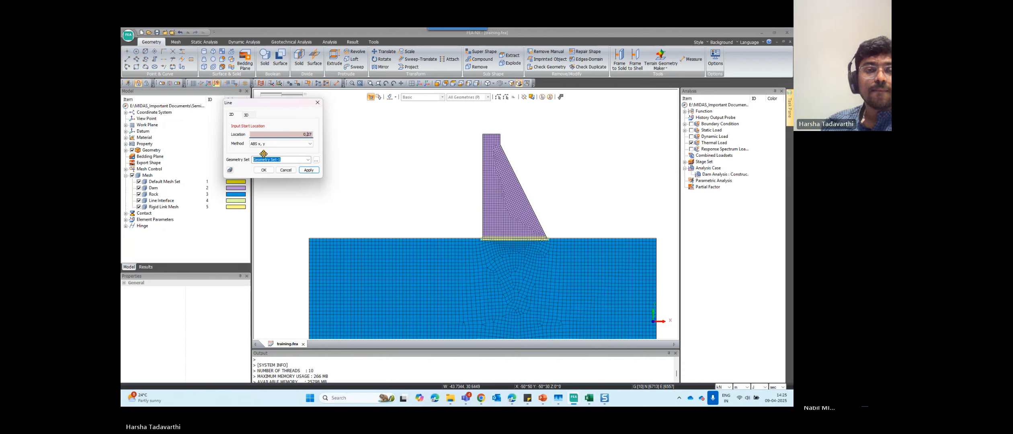
pyautogui.press('Return')
pyautogui.write('-5')
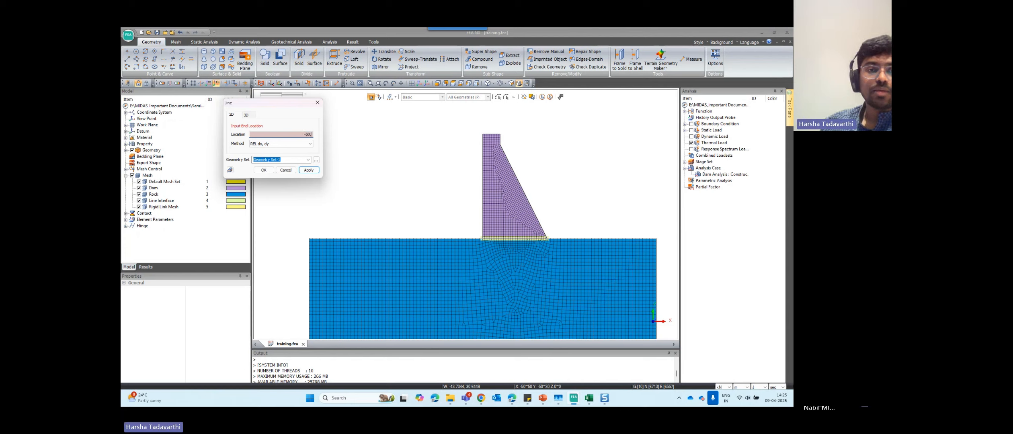
pyautogui.press('Return')
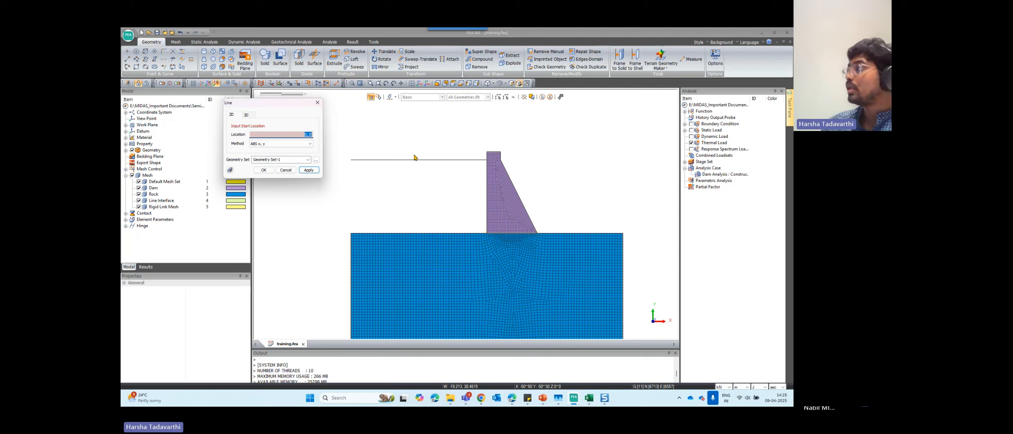
pyautogui.scroll(2, 622, 230)
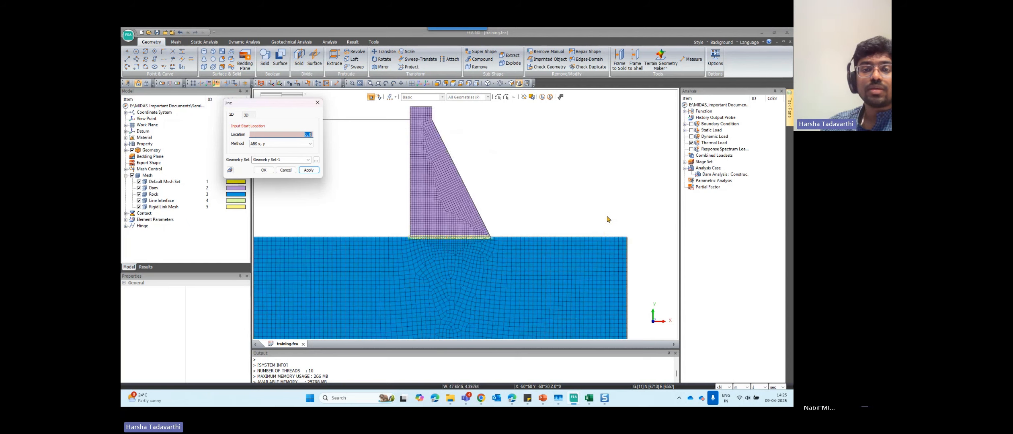
pyautogui.scroll(2, 605, 199)
pyautogui.click(282, 135)
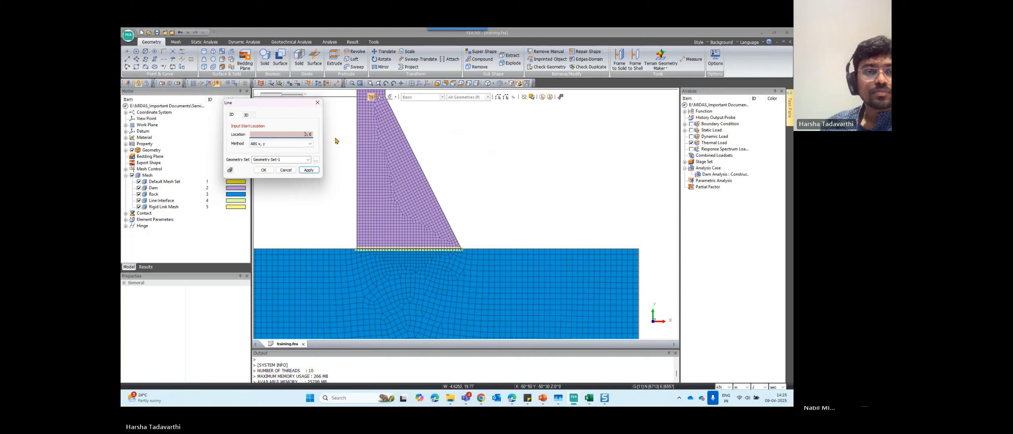
pyautogui.click(448, 226)
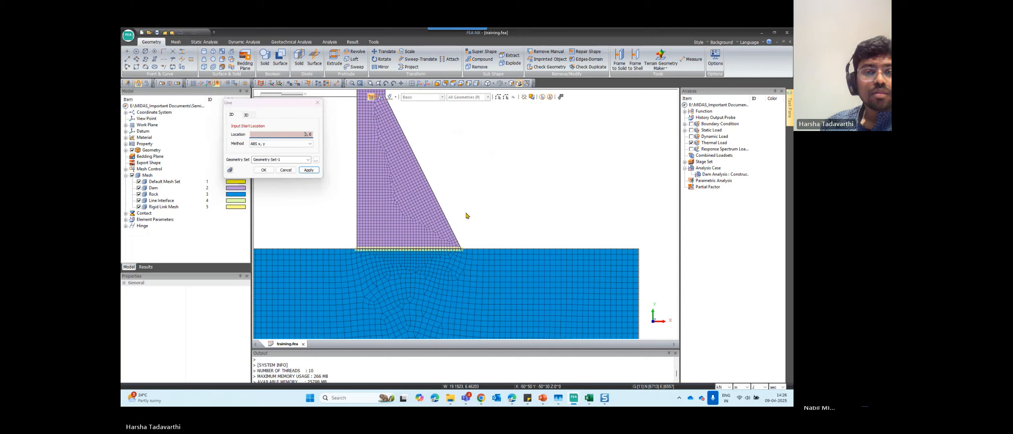
pyautogui.click(460, 248)
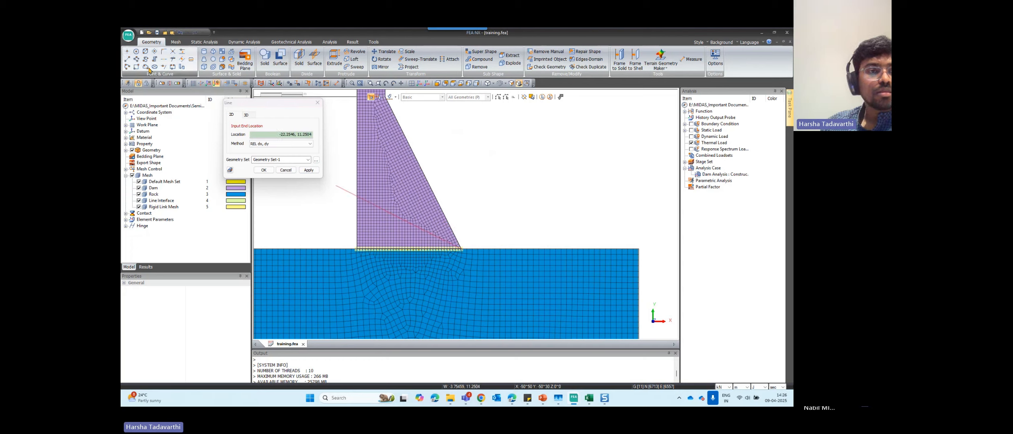
pyautogui.click(285, 170)
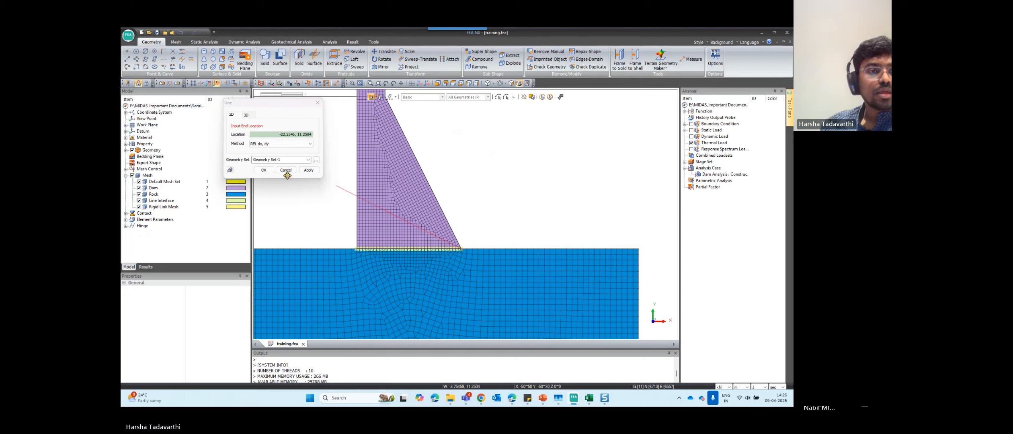
# Draw a horizontal downstream water line from a point low on the dam's sloping face to the relative end location 40,0.
pyautogui.click(127, 61)
pyautogui.click(448, 224)
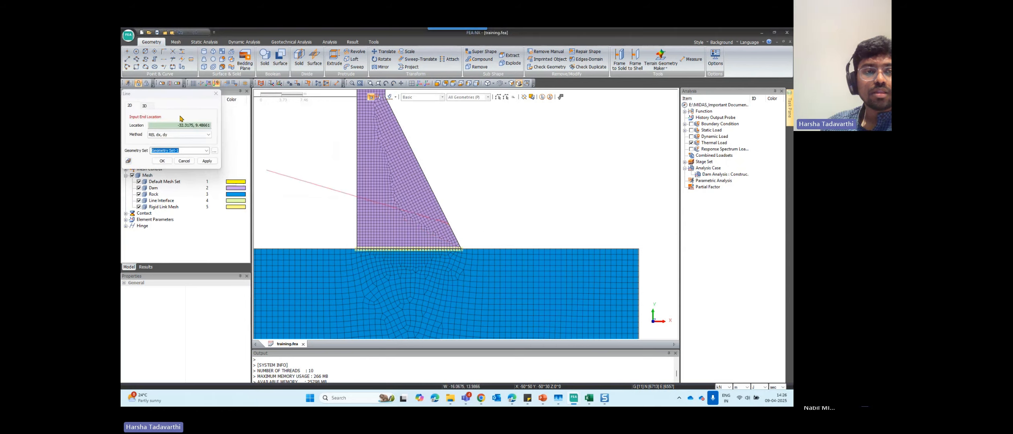
pyautogui.moveTo(168, 94); pyautogui.dragTo(297, 122)
pyautogui.click(297, 154)
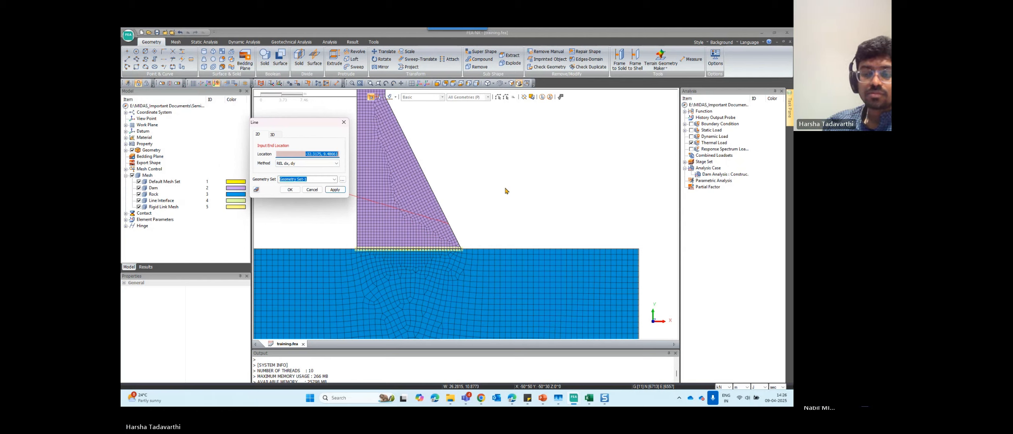
pyautogui.write('40,0')
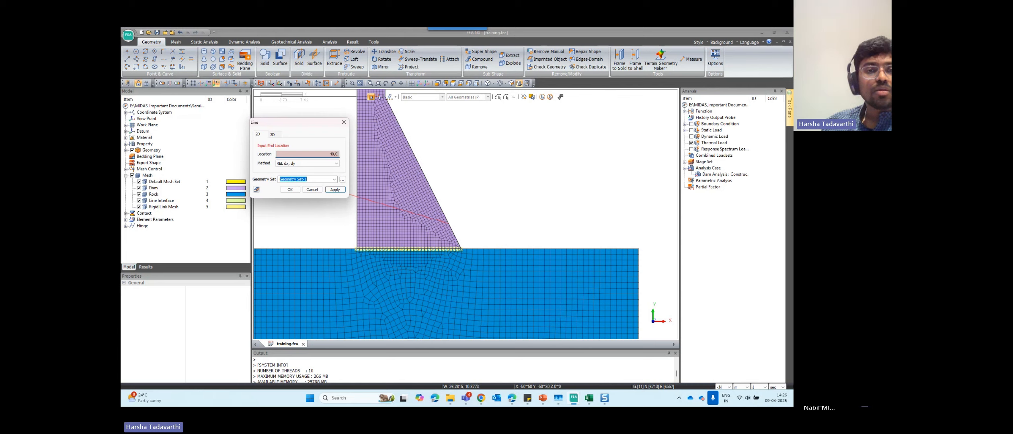
pyautogui.press('Return')
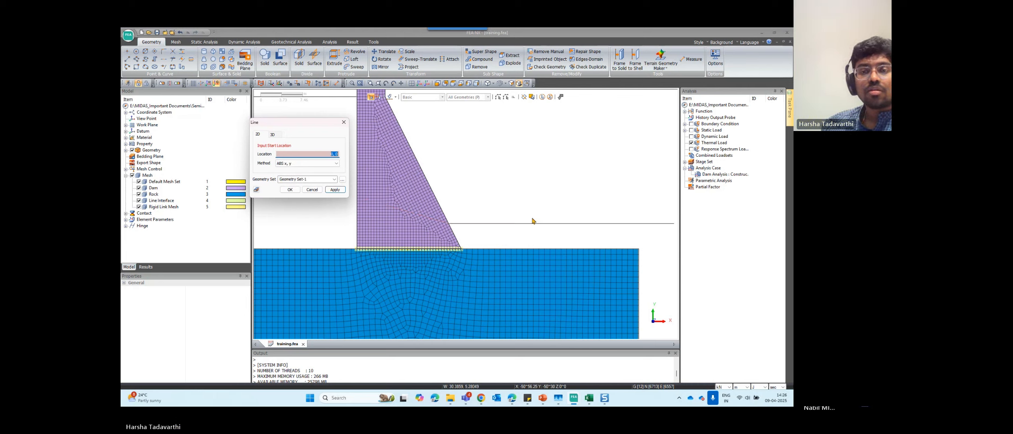
pyautogui.scroll(-2, 563, 221)
pyautogui.scroll(-1, 602, 226)
pyautogui.click(334, 190)
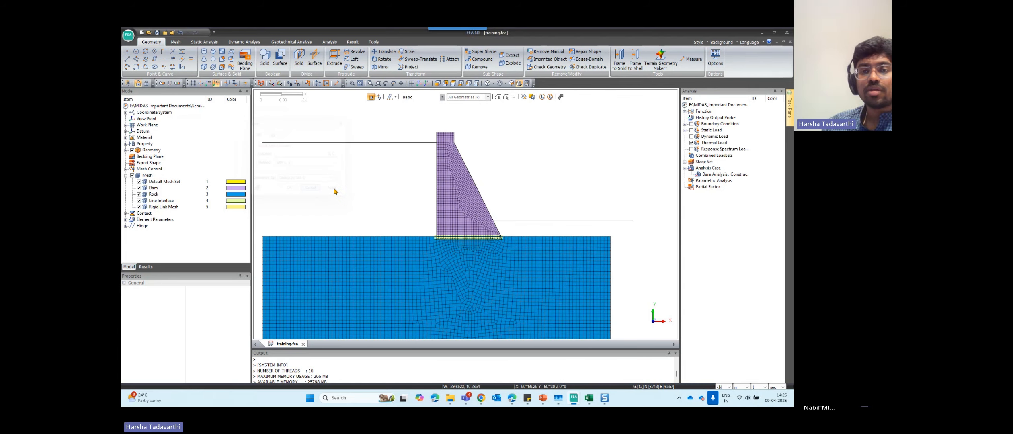
# Create an edge-based water level with variable axis X from the upstream and downstream water lines.
pyautogui.scroll(-3, 558, 214)
pyautogui.click(437, 155)
pyautogui.click(541, 220)
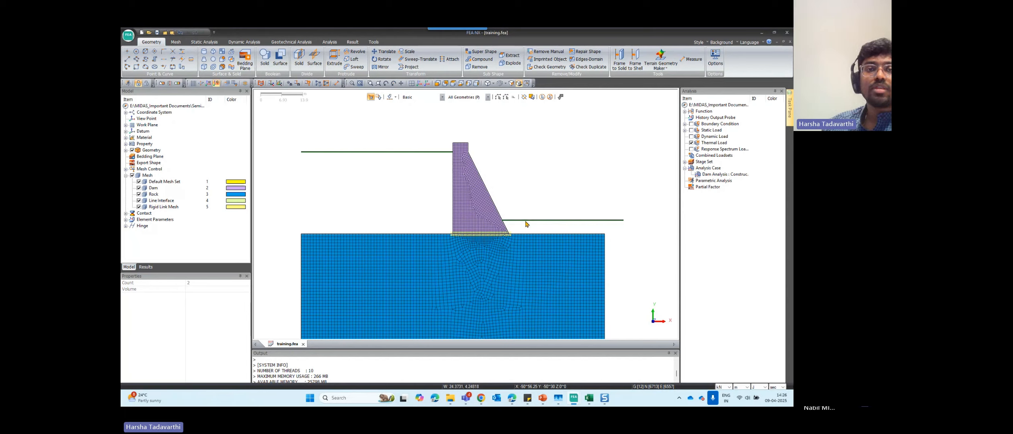
pyautogui.click(205, 44)
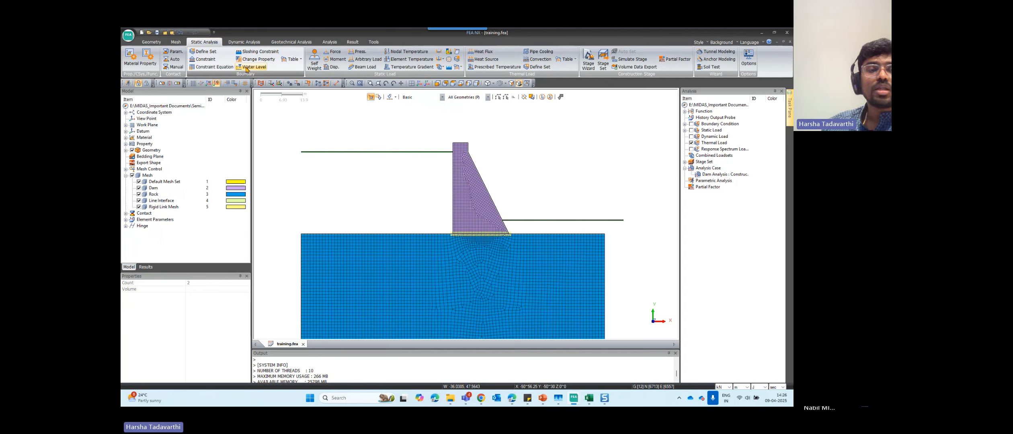
pyautogui.click(246, 67)
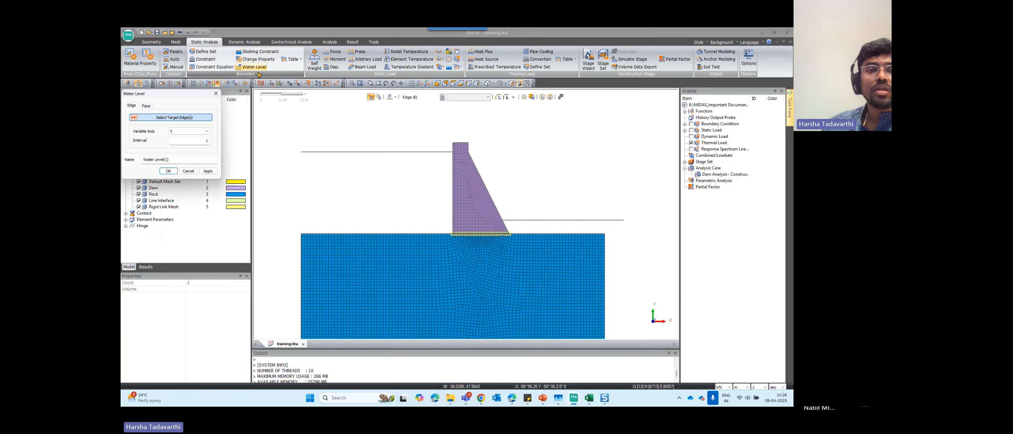
pyautogui.click(390, 152)
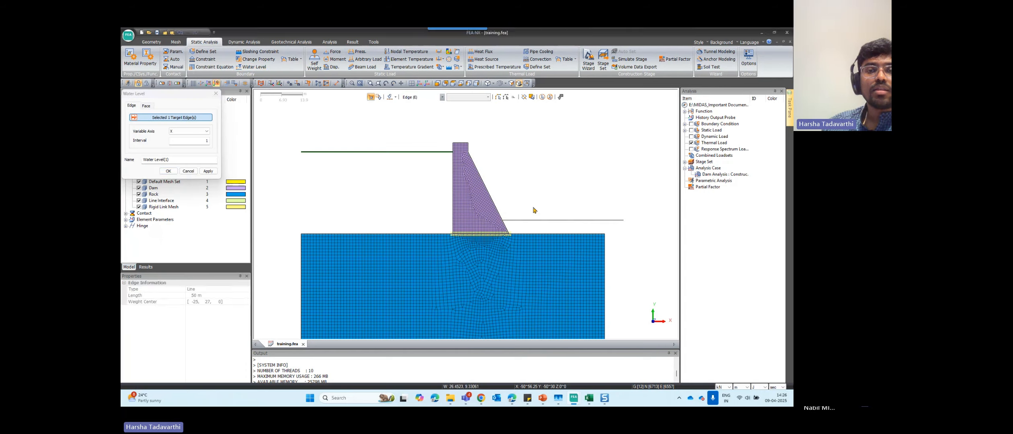
pyautogui.click(537, 220)
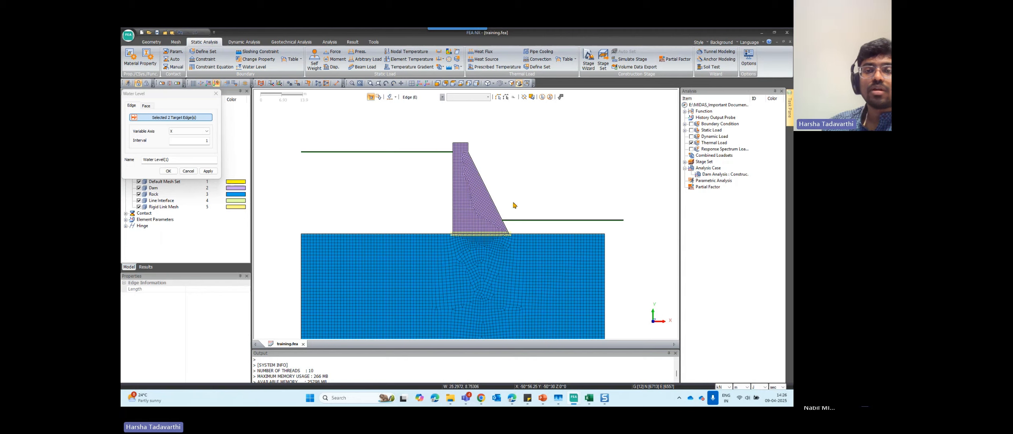
pyautogui.click(168, 171)
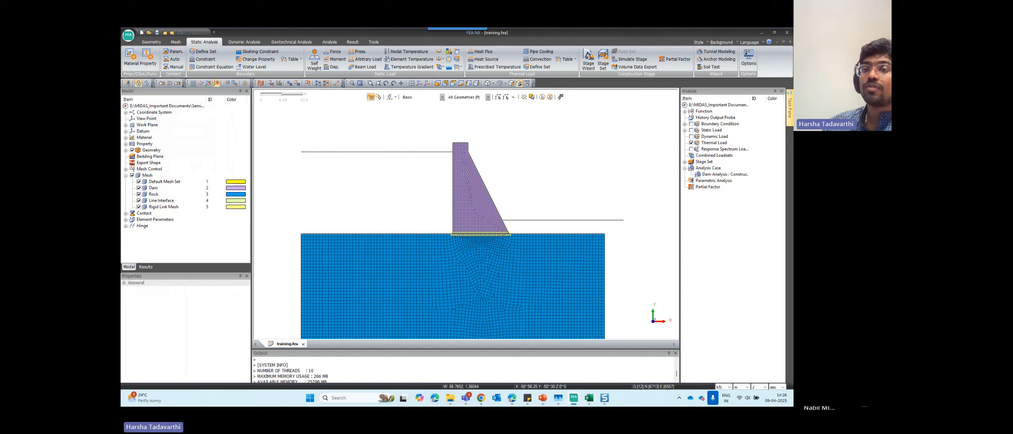
# Edit the Loading stage of the Dam stage set and remove Hydrostatic Pressure and Tail Water Pressure from its activated data.
pyautogui.click(685, 161)
pyautogui.click(691, 168)
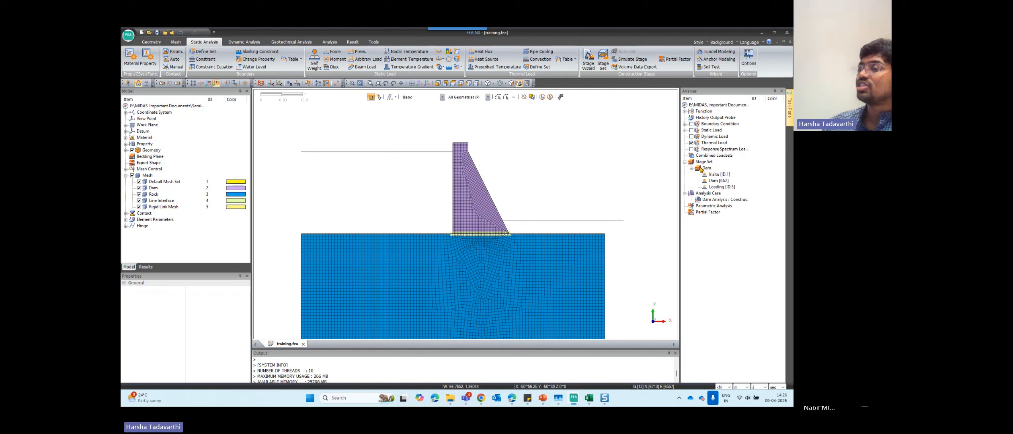
pyautogui.rightClick(723, 188)
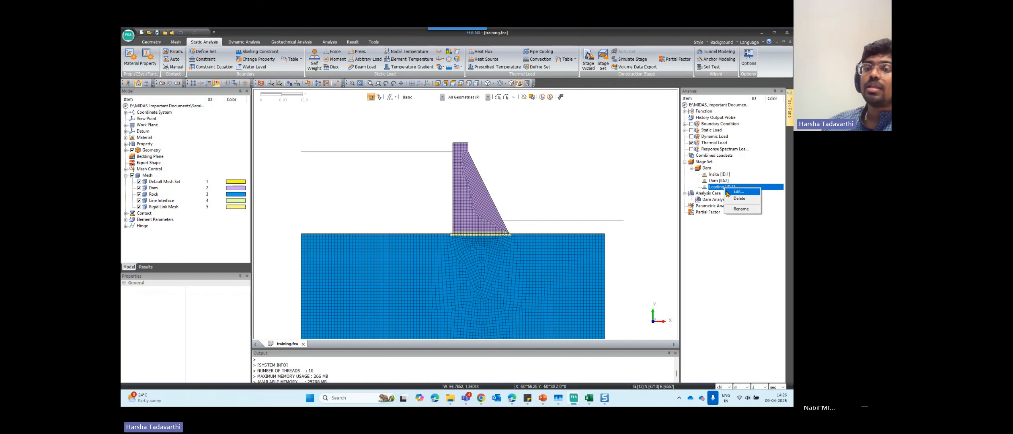
pyautogui.click(728, 192)
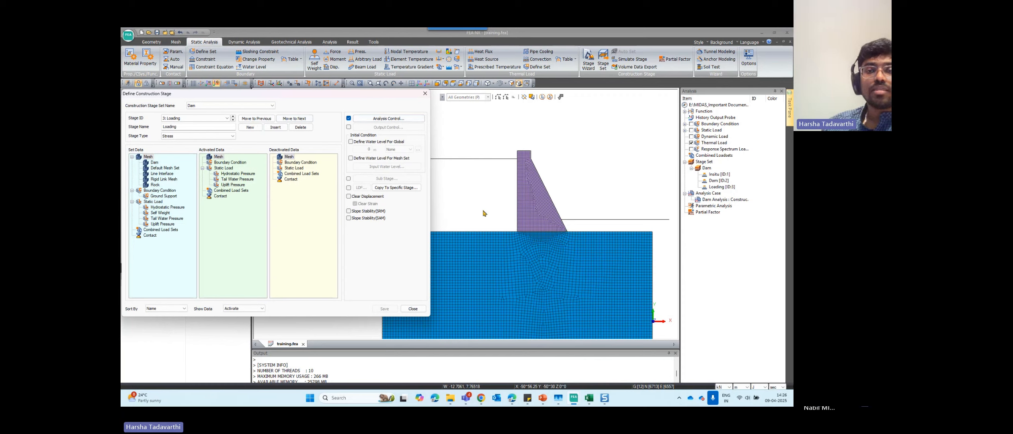
pyautogui.click(234, 174)
pyautogui.keyDown('ctrl'); pyautogui.click(236, 180); pyautogui.keyUp('ctrl')
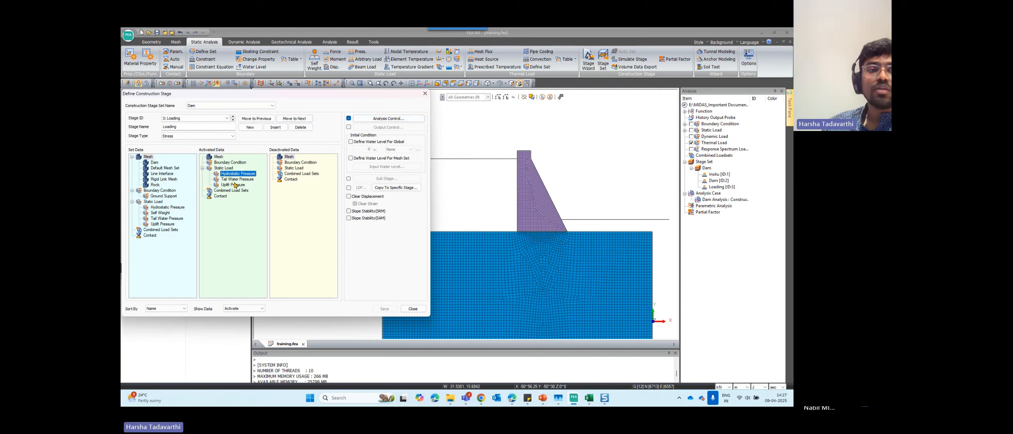
pyautogui.moveTo(226, 178); pyautogui.dragTo(178, 198)
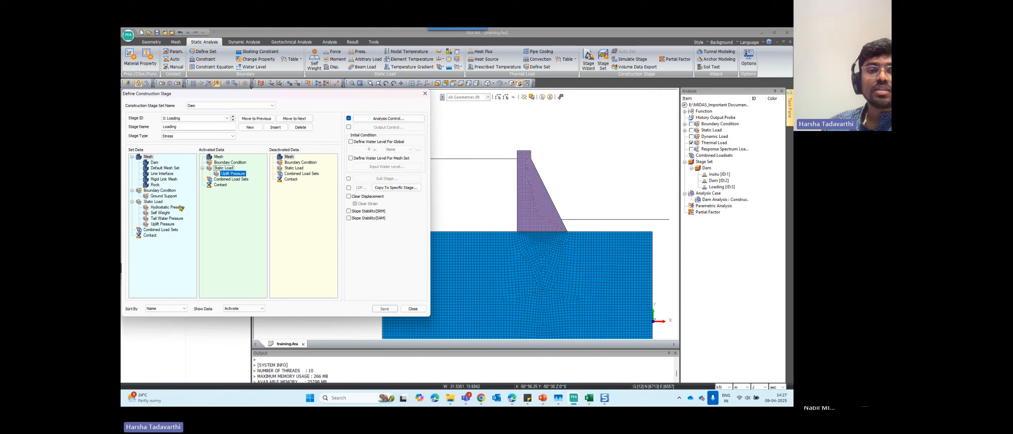
# Define the Loading stage's global water level as 1 m with the Water Level function, and save the stage.
pyautogui.click(364, 142)
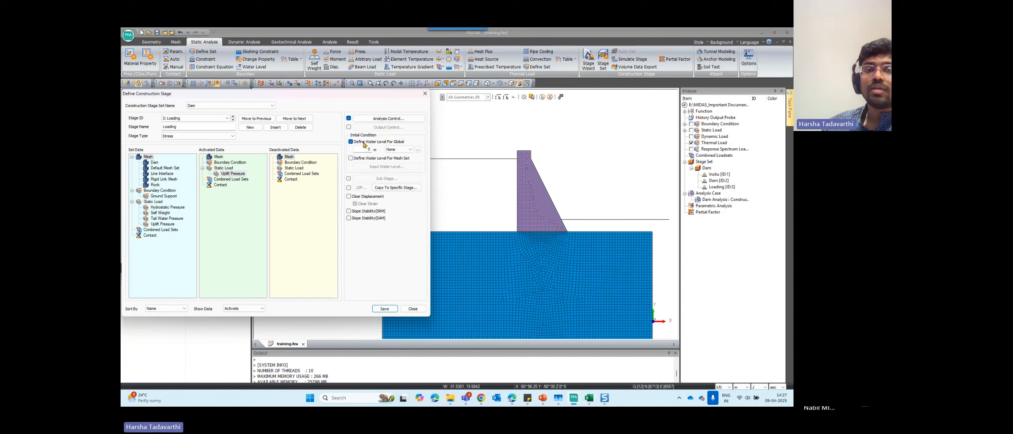
pyautogui.click(407, 150)
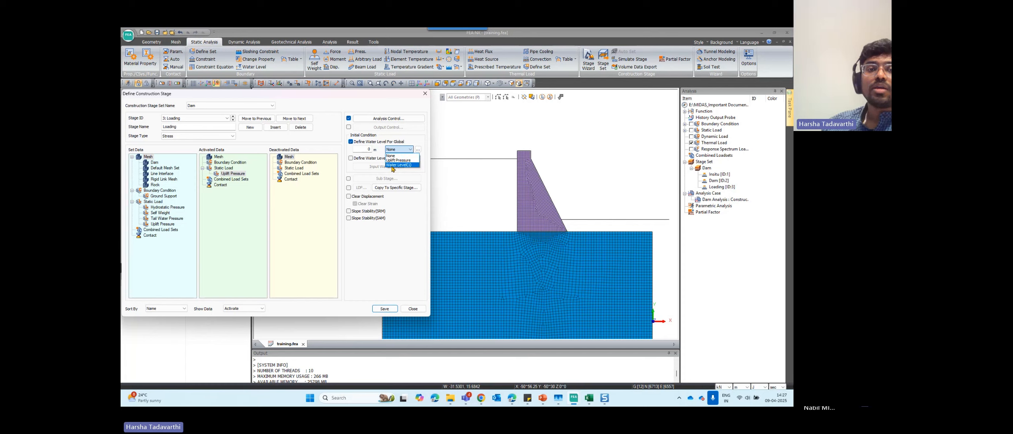
pyautogui.click(400, 167)
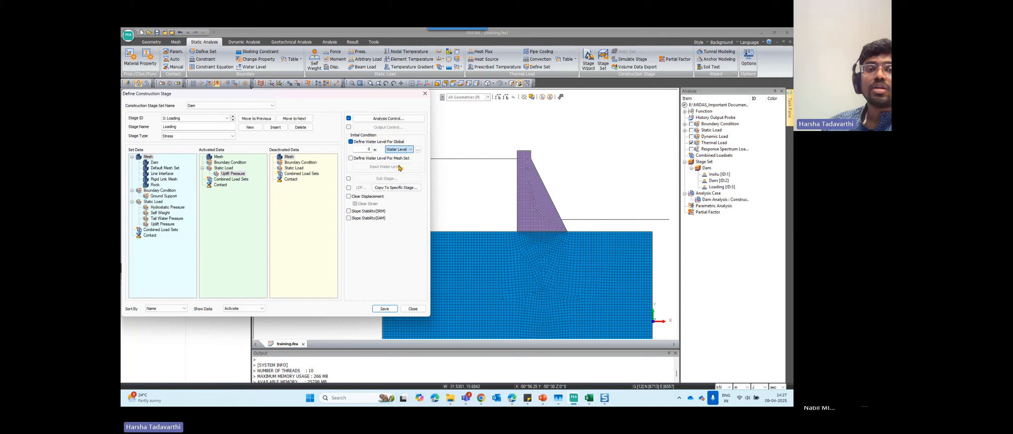
pyautogui.click(369, 151)
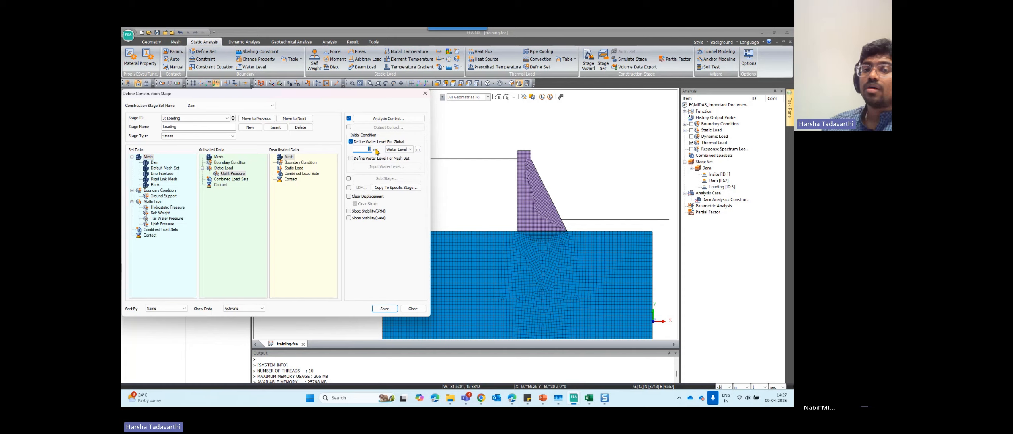
pyautogui.click(384, 309)
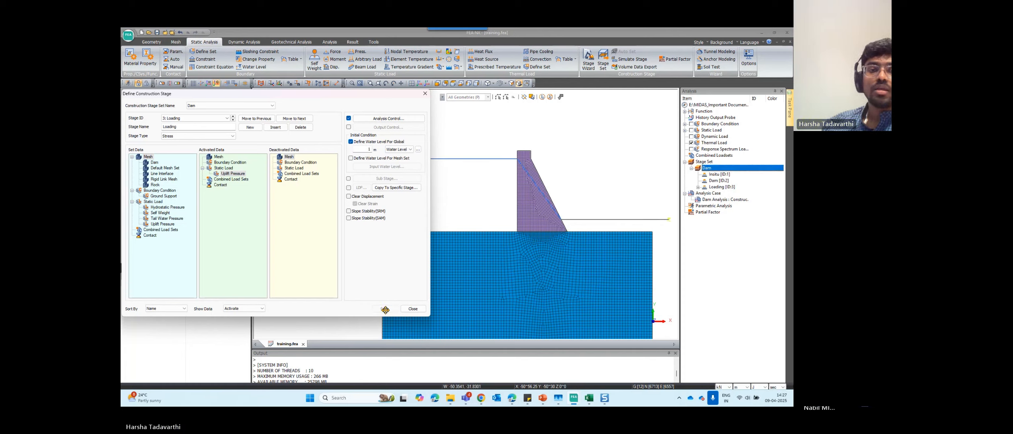
pyautogui.click(414, 310)
pyautogui.scroll(-1, 402, 181)
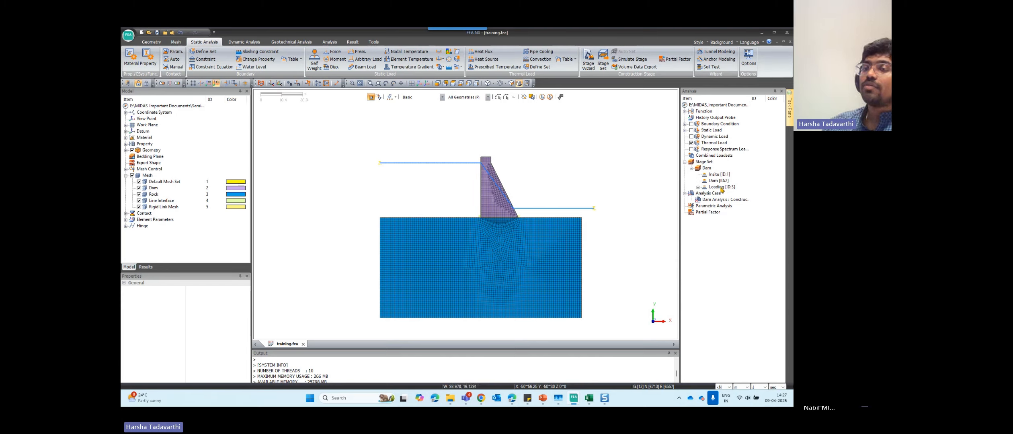
# Enable automatic consideration of water pressure in the advanced geotechnical settings of the Dam Analysis case.
pyautogui.press('ctrl')
pyautogui.rightClick(720, 200)
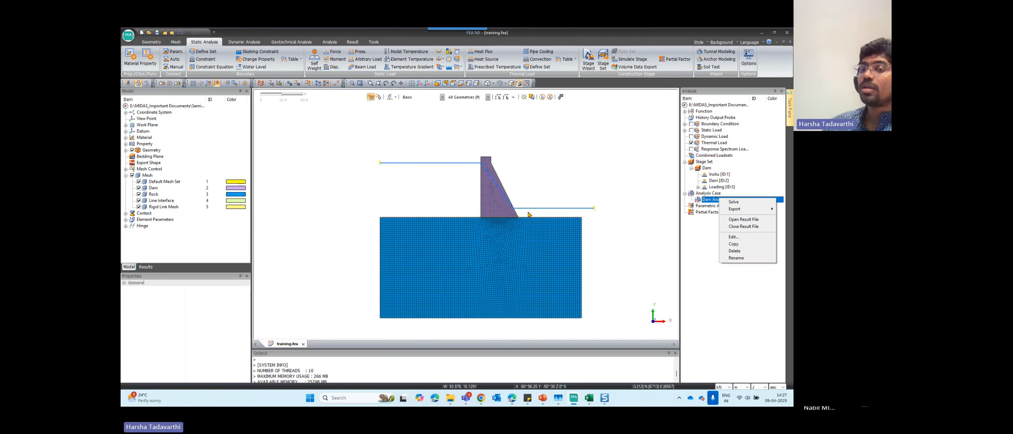
pyautogui.click(734, 237)
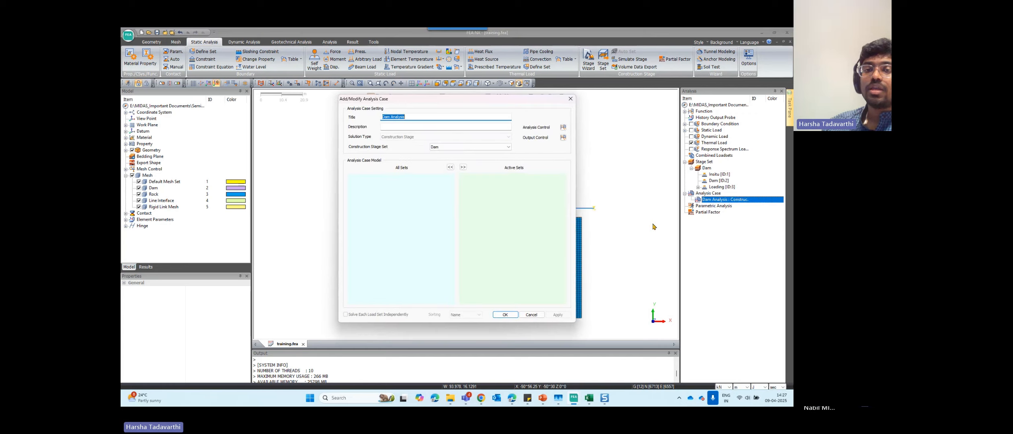
pyautogui.click(562, 128)
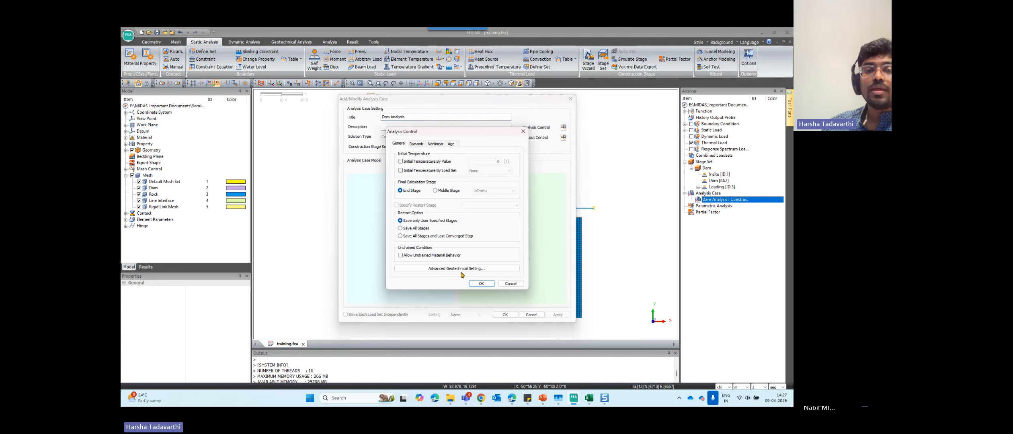
pyautogui.click(461, 270)
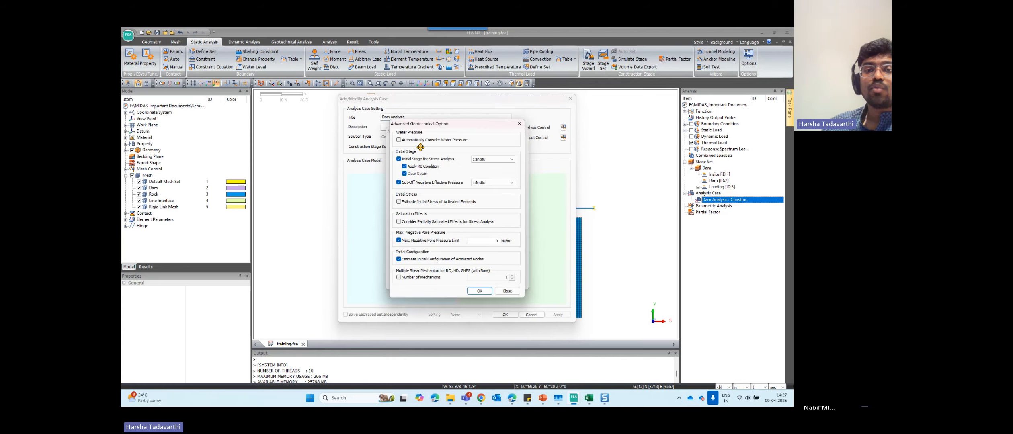
pyautogui.click(440, 142)
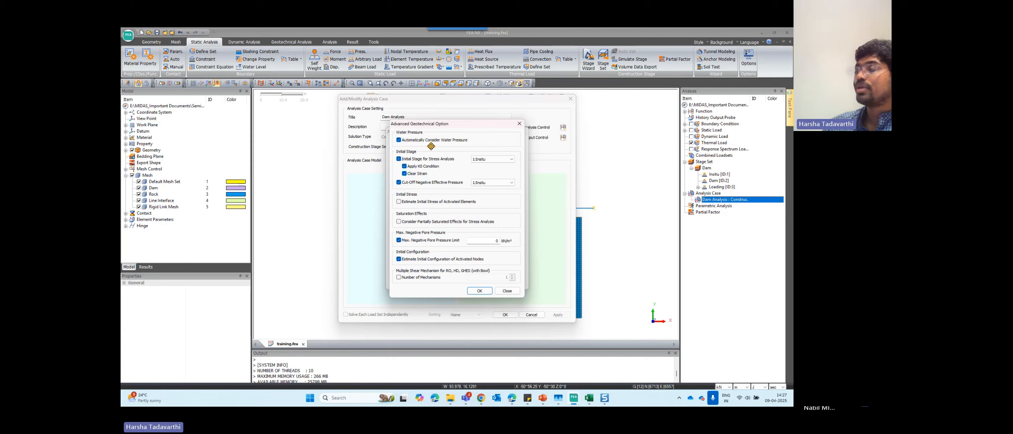
pyautogui.click(479, 291)
pyautogui.click(481, 283)
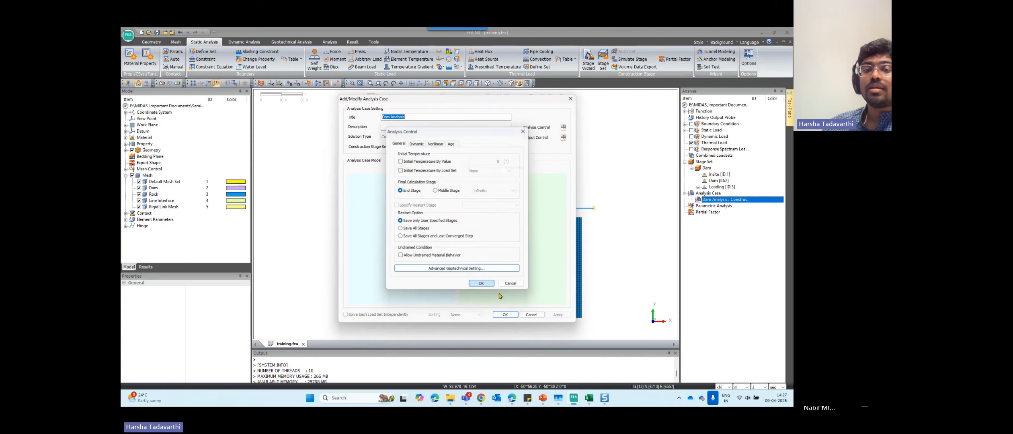
pyautogui.click(515, 314)
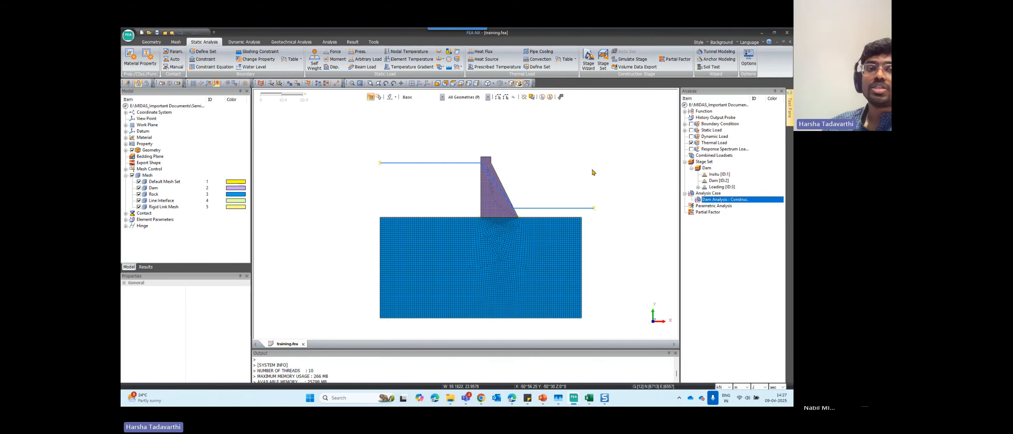
# Apply automatic water pressure to the element edges of the dam's upstream face and the upstream rock surface in a load set named Hydro.
pyautogui.scroll(2, 591, 171)
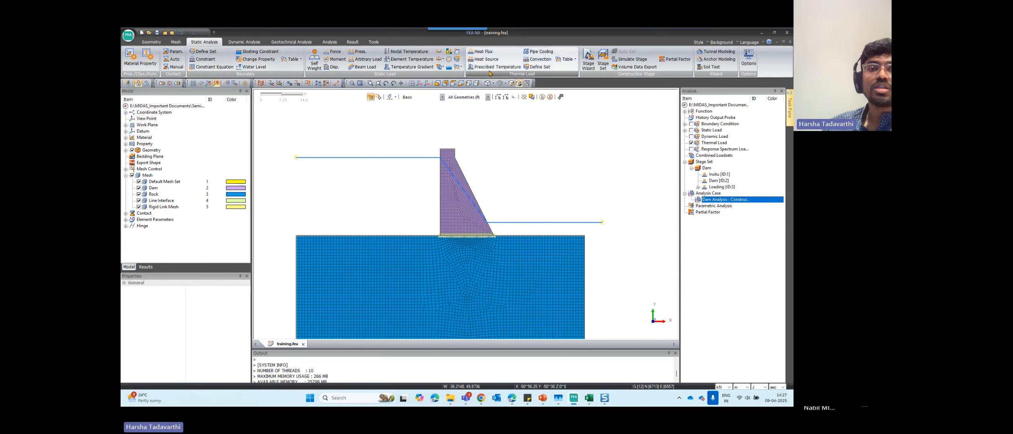
pyautogui.click(449, 68)
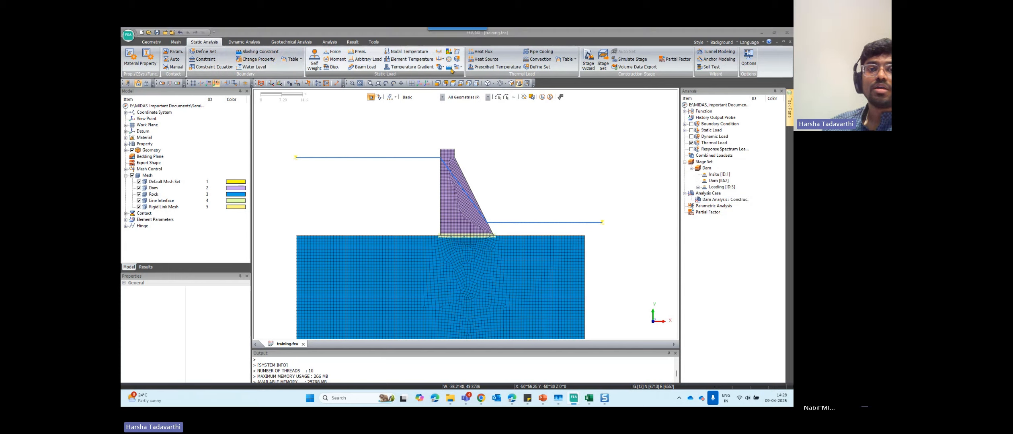
pyautogui.moveTo(220, 96); pyautogui.dragTo(314, 98)
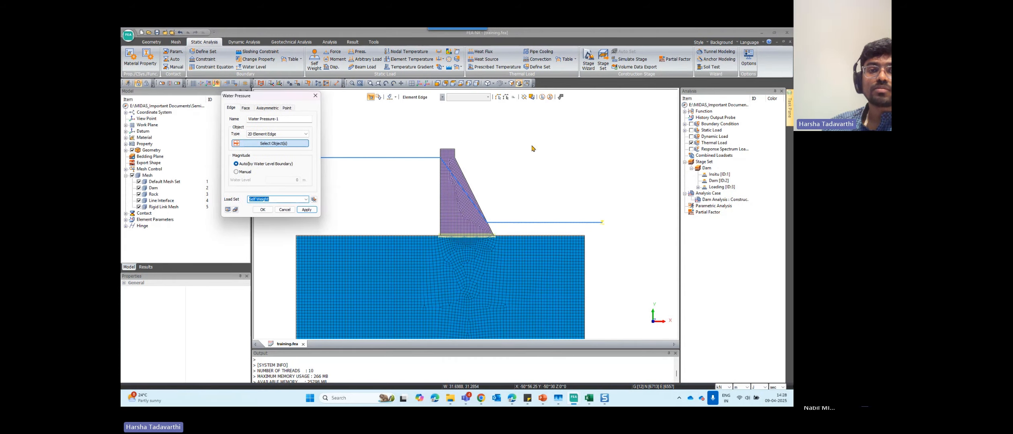
pyautogui.scroll(1, 434, 154)
pyautogui.moveTo(433, 141); pyautogui.dragTo(462, 241)
pyautogui.moveTo(297, 238); pyautogui.dragTo(444, 243)
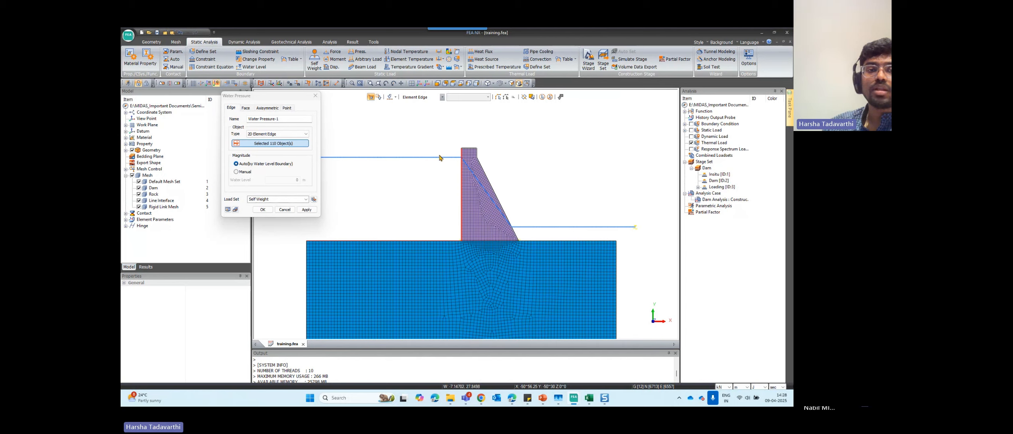
pyautogui.moveTo(248, 199); pyautogui.dragTo(278, 200)
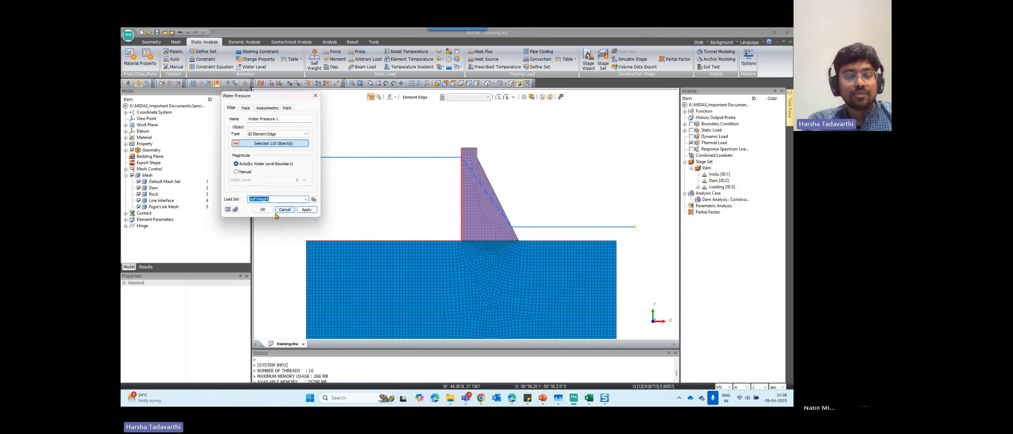
pyautogui.write('Hydro')
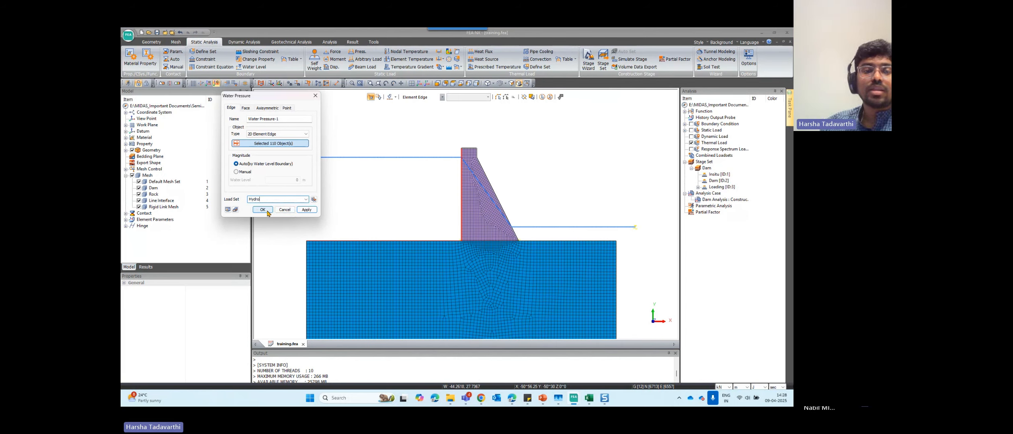
pyautogui.click(306, 209)
# Apply automatic water pressure to the submerged downstream dam face edges and the downstream rock surface in a load set named TW.
pyautogui.scroll(2, 635, 227)
pyautogui.moveTo(463, 224); pyautogui.dragTo(491, 243)
pyautogui.moveTo(480, 241); pyautogui.dragTo(627, 250)
pyautogui.scroll(2, 552, 240)
pyautogui.scroll(2, 458, 245)
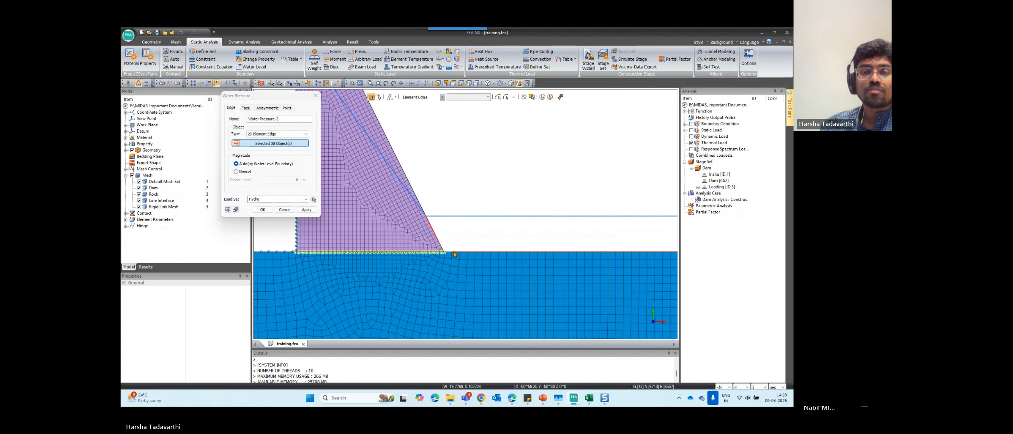
pyautogui.click(448, 252)
pyautogui.click(443, 249)
pyautogui.click(441, 244)
pyautogui.click(442, 244)
pyautogui.scroll(-2, 439, 222)
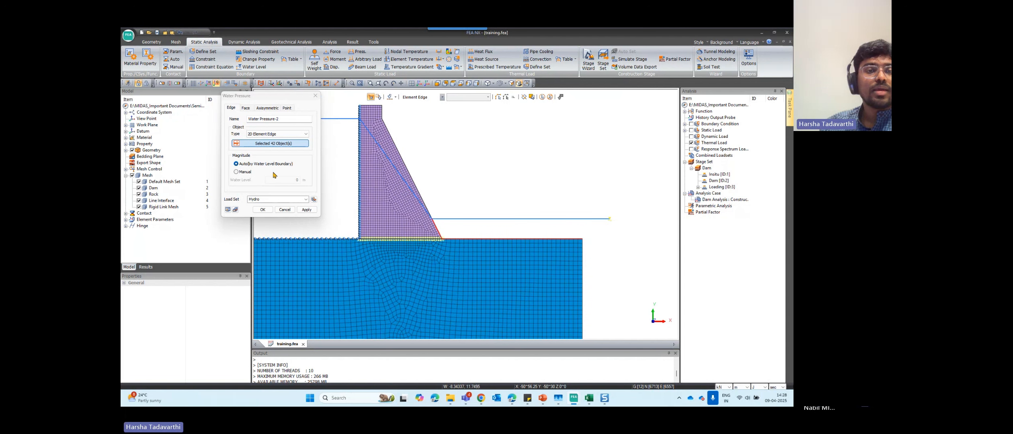
pyautogui.doubleClick(254, 199)
pyautogui.write('TW')
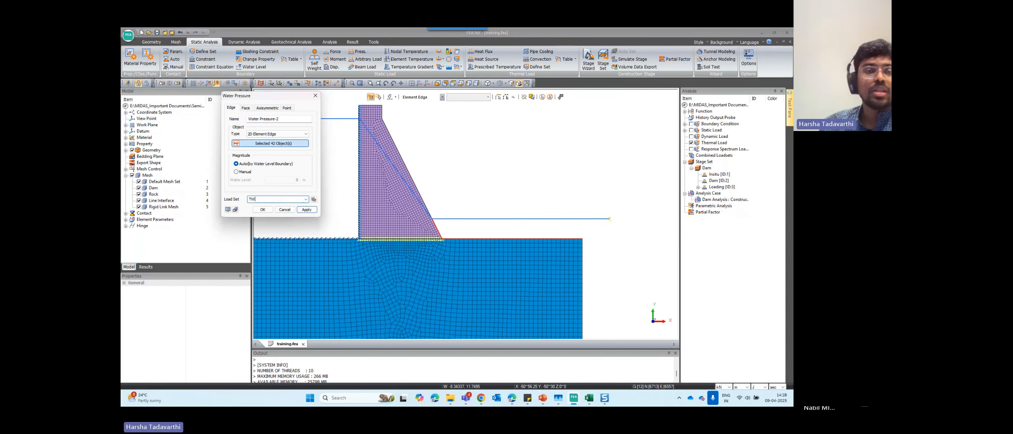
pyautogui.write('l')
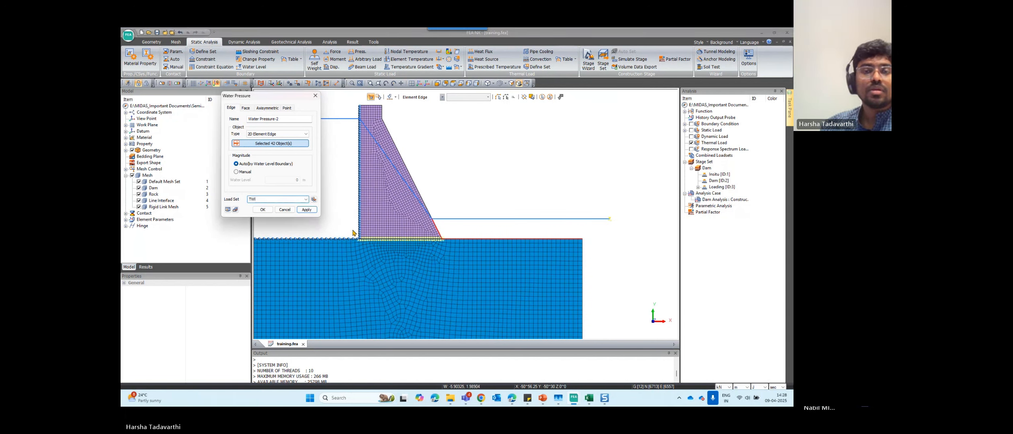
pyautogui.click(262, 209)
pyautogui.scroll(-1, 498, 229)
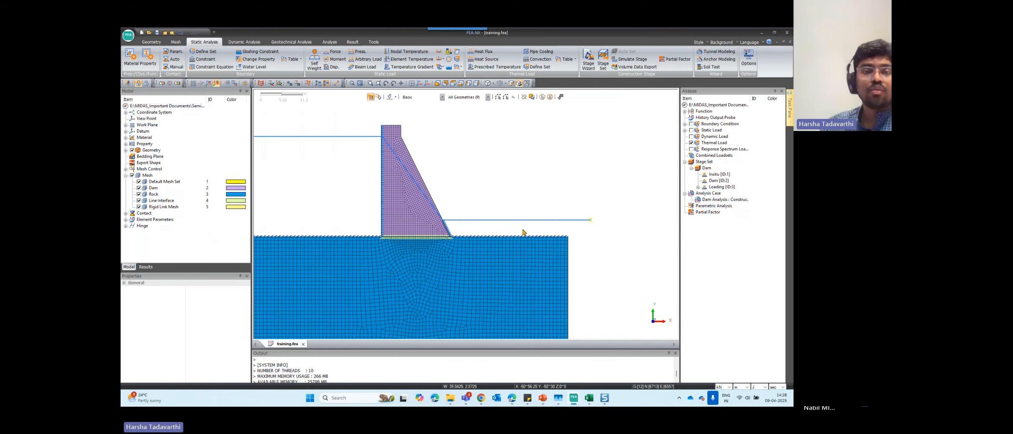
# Activate the Hydro and TW static load sets in the Loading stage of the Dam construction stage set.
pyautogui.scroll(-1, 523, 232)
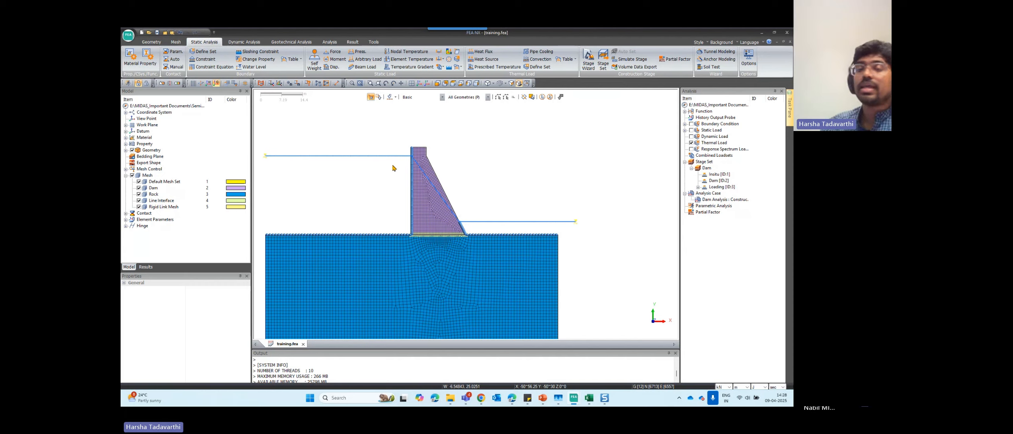
pyautogui.rightClick(706, 187)
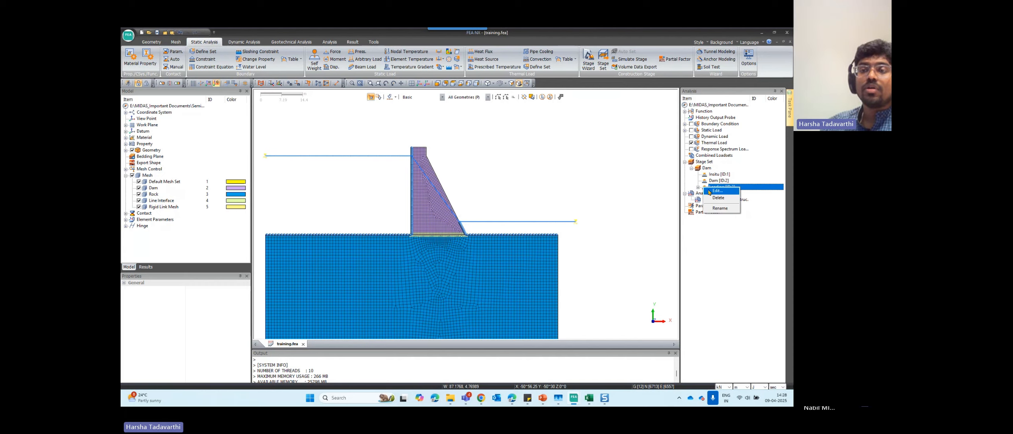
pyautogui.click(716, 190)
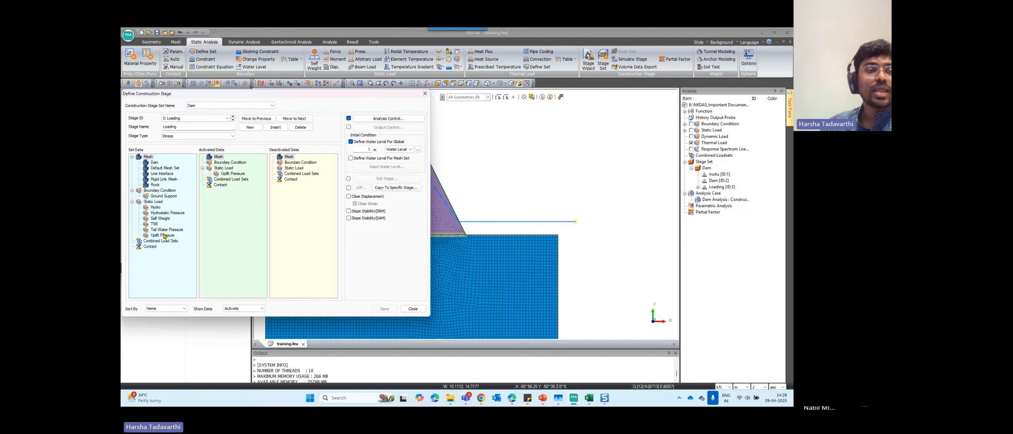
pyautogui.click(154, 224)
pyautogui.keyDown('ctrl'); pyautogui.click(156, 207); pyautogui.keyUp('ctrl')
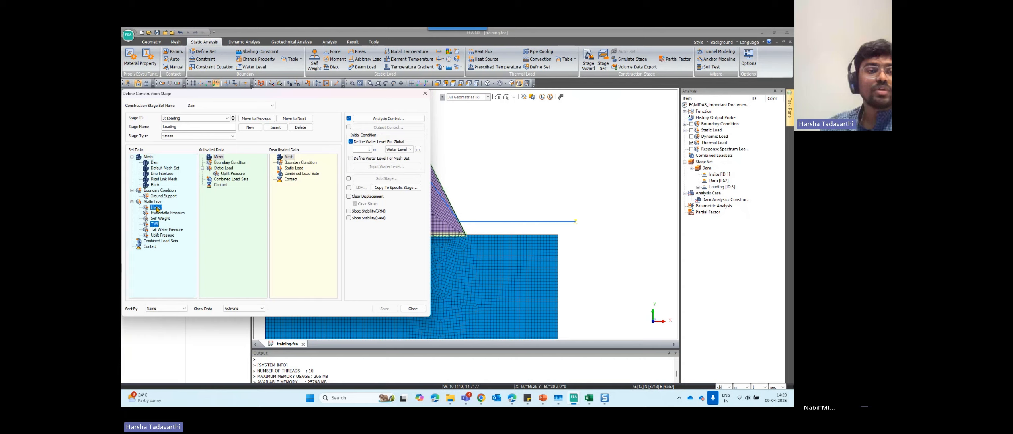
pyautogui.moveTo(156, 208); pyautogui.dragTo(227, 217)
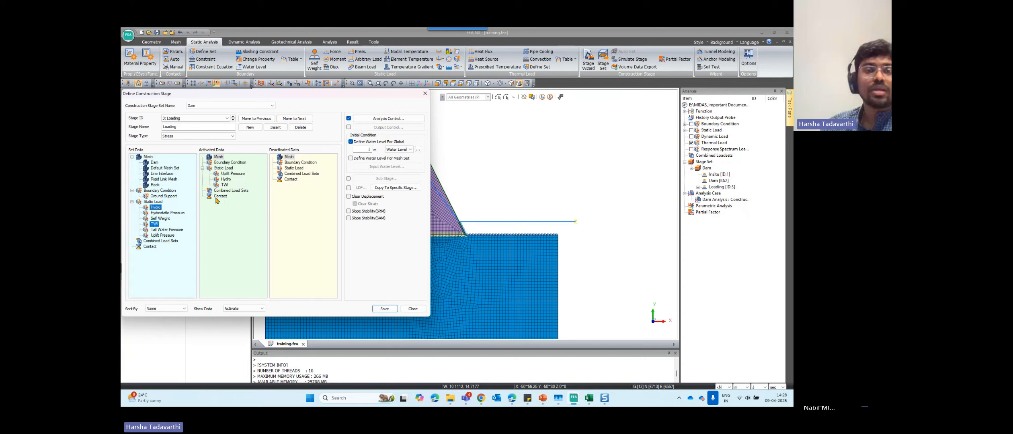
pyautogui.click(370, 144)
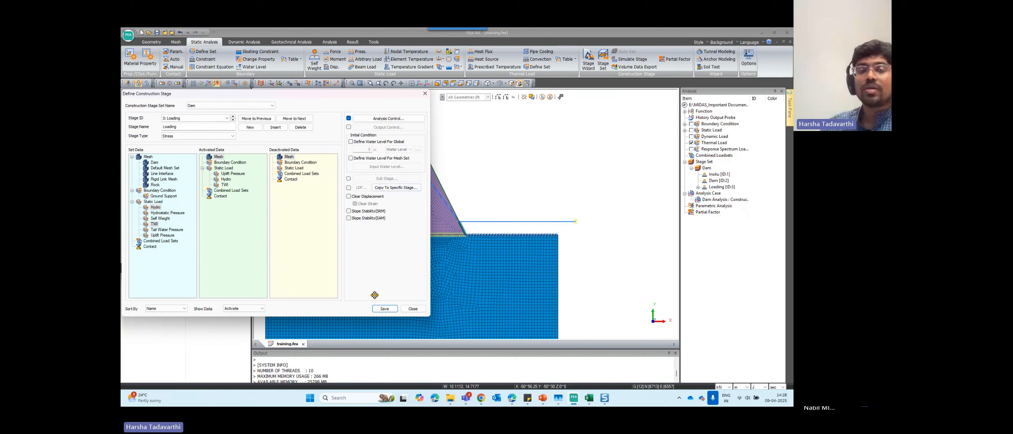
pyautogui.click(386, 310)
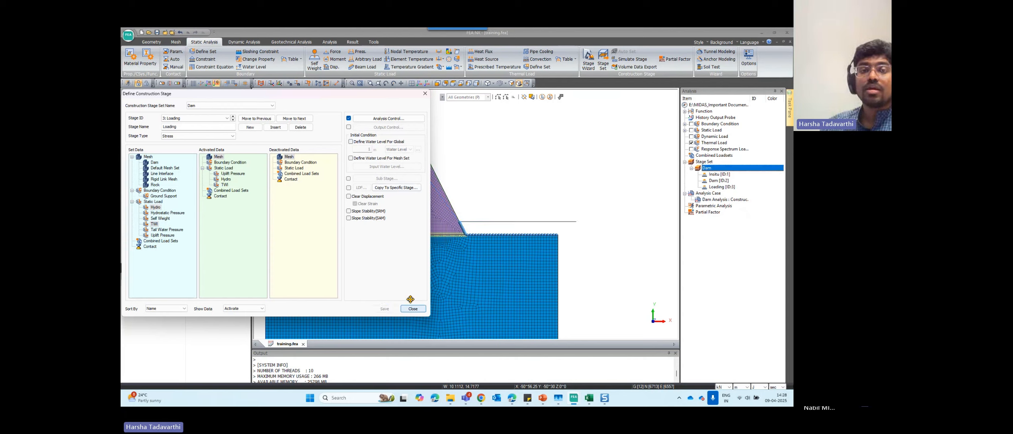
pyautogui.click(371, 142)
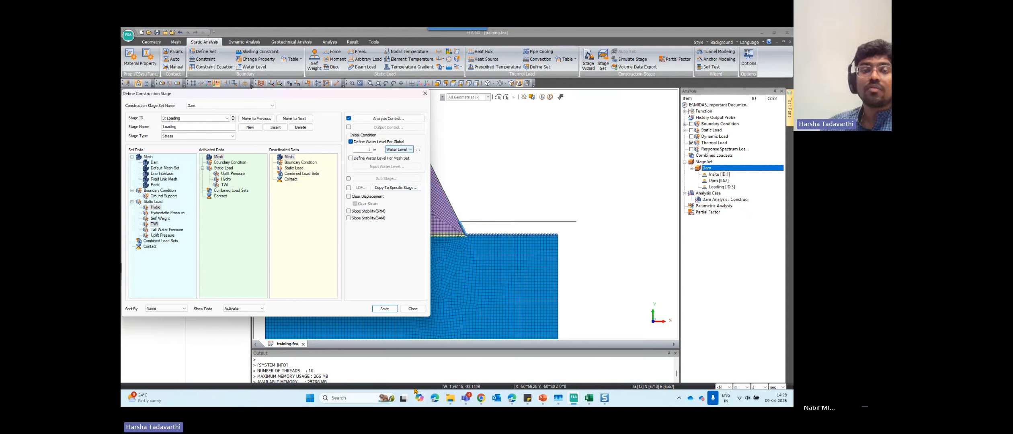
# Save the Loading stage with its global water level definition enabled, and close the construction stage definition.
pyautogui.click(384, 309)
pyautogui.click(413, 309)
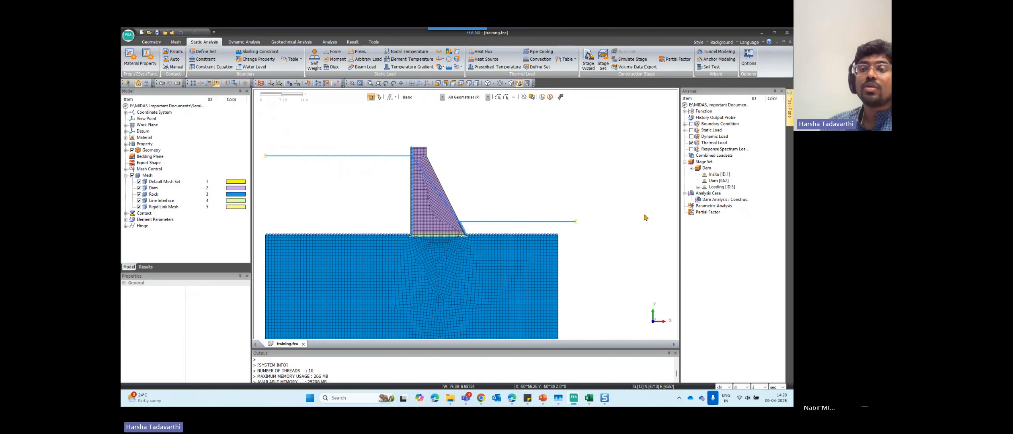
# Disable automatic consideration of water pressure in the advanced geotechnical settings of the Dam Analysis case, and accept the analysis case changes.
pyautogui.rightClick(706, 199)
pyautogui.click(724, 233)
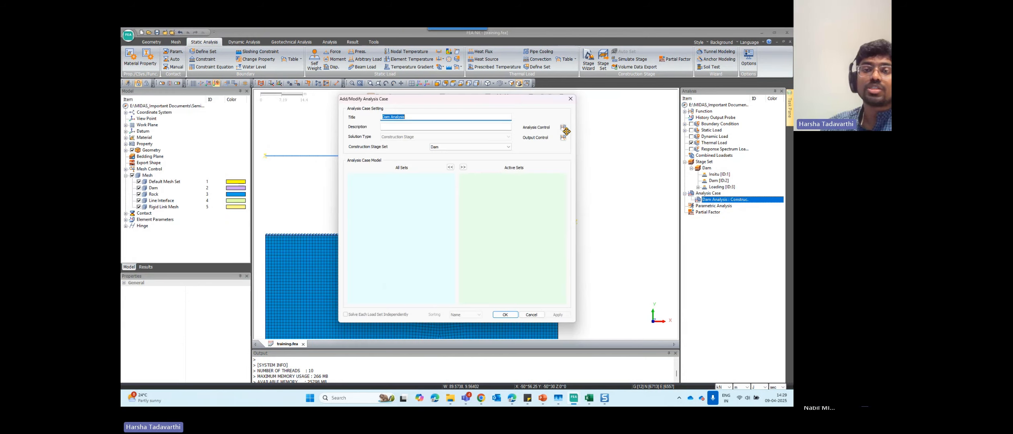
pyautogui.click(562, 127)
pyautogui.click(456, 268)
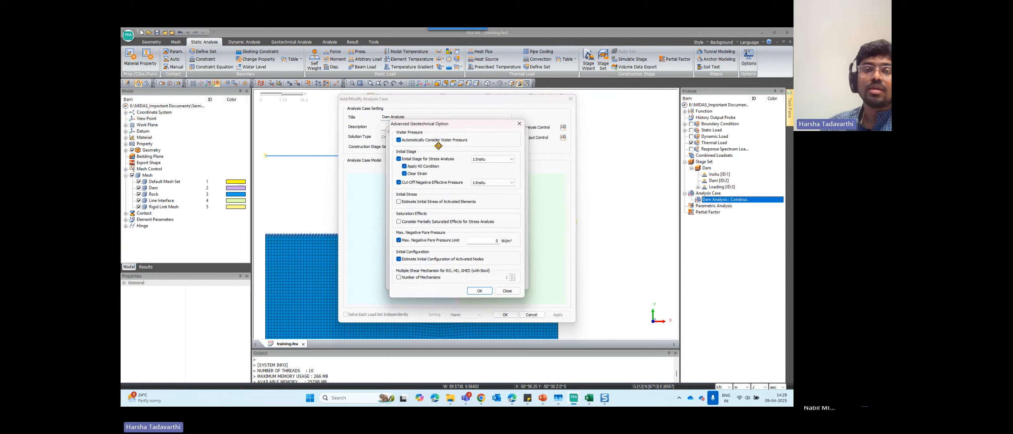
pyautogui.click(482, 290)
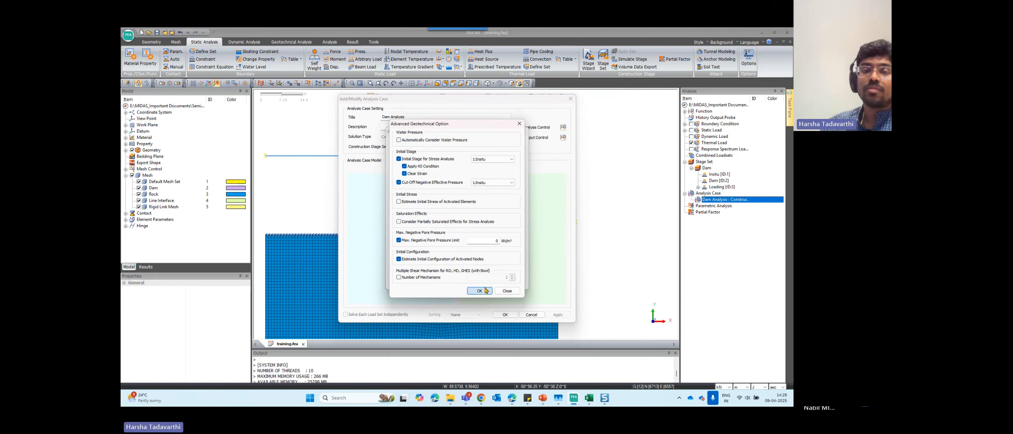
pyautogui.click(482, 285)
pyautogui.click(504, 315)
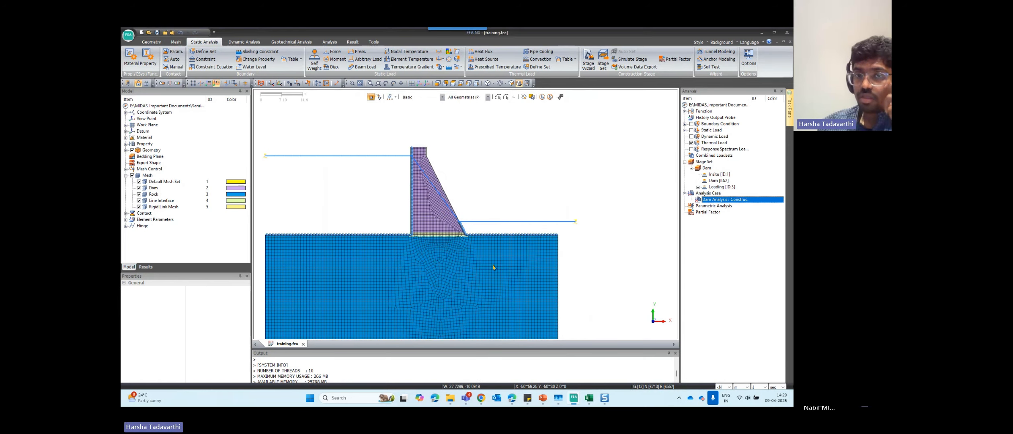